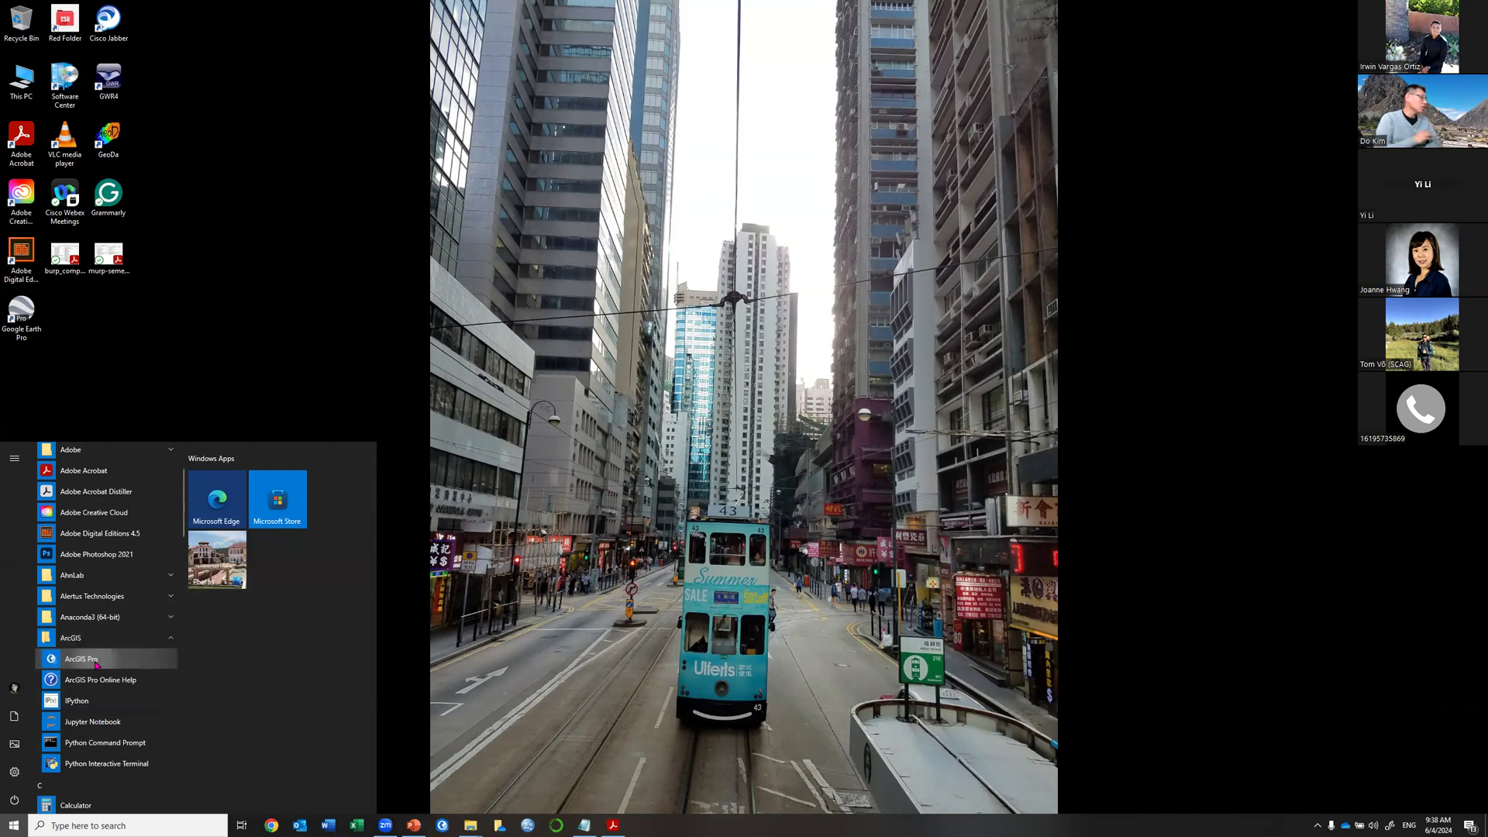
Launch ArcGIS Pro from the ArcGIS folder in the Start menu.
left_click(94, 664)
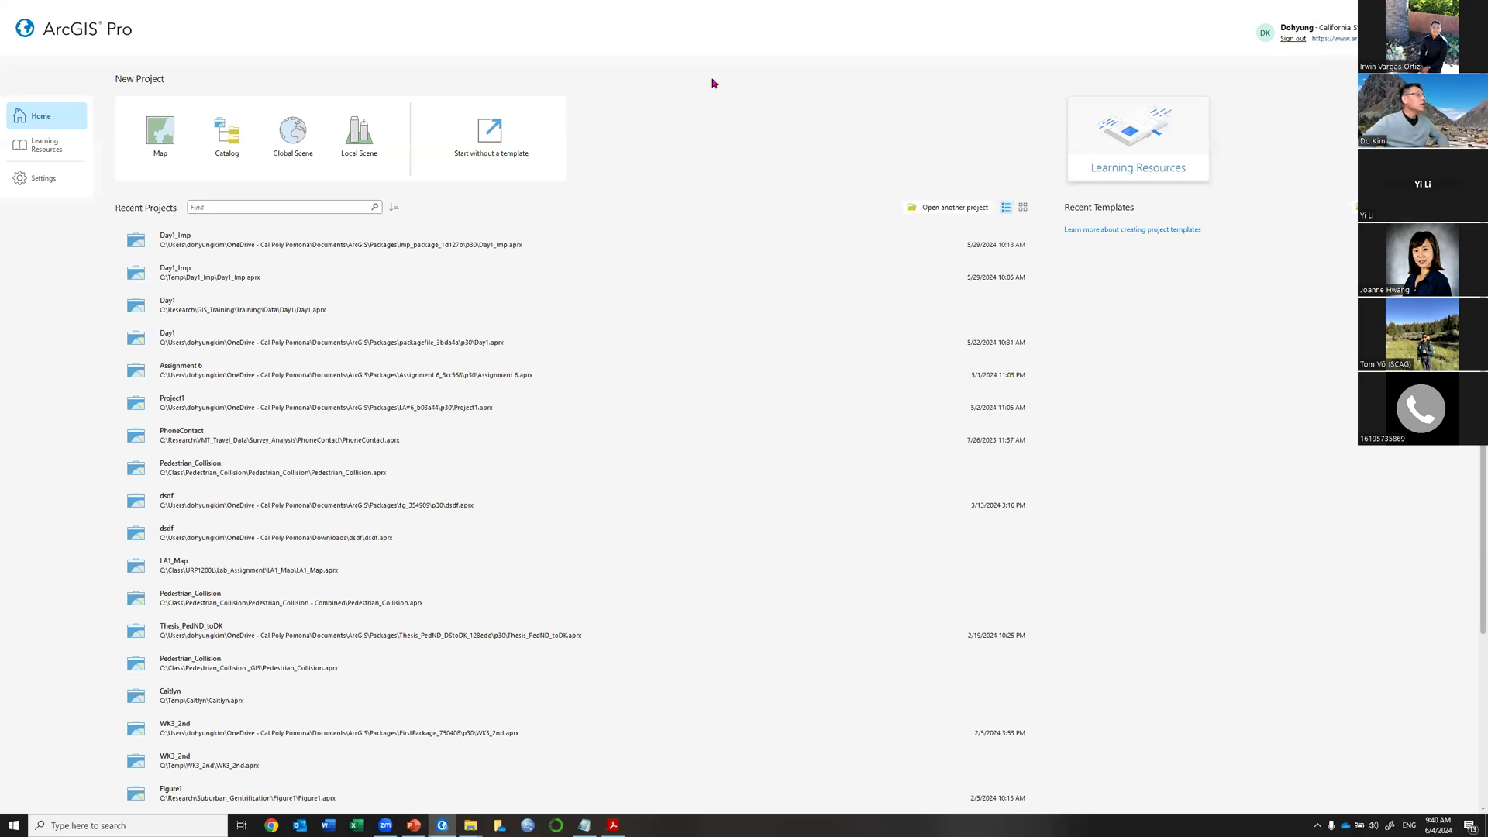
left_click(359, 761)
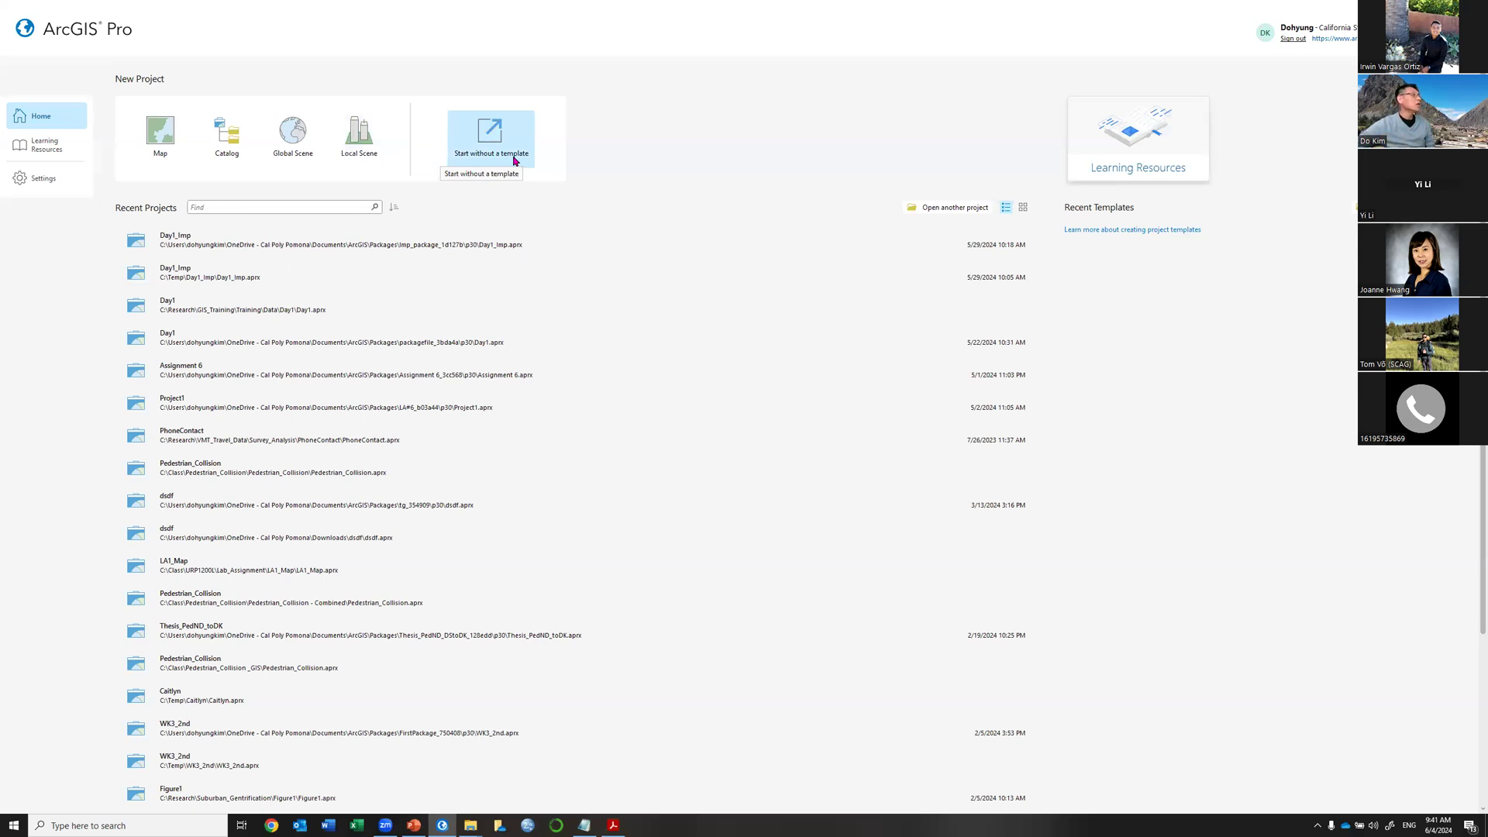
Start a Map project, select the default name MyProject1, and browse for a save folder.
left_click(160, 155)
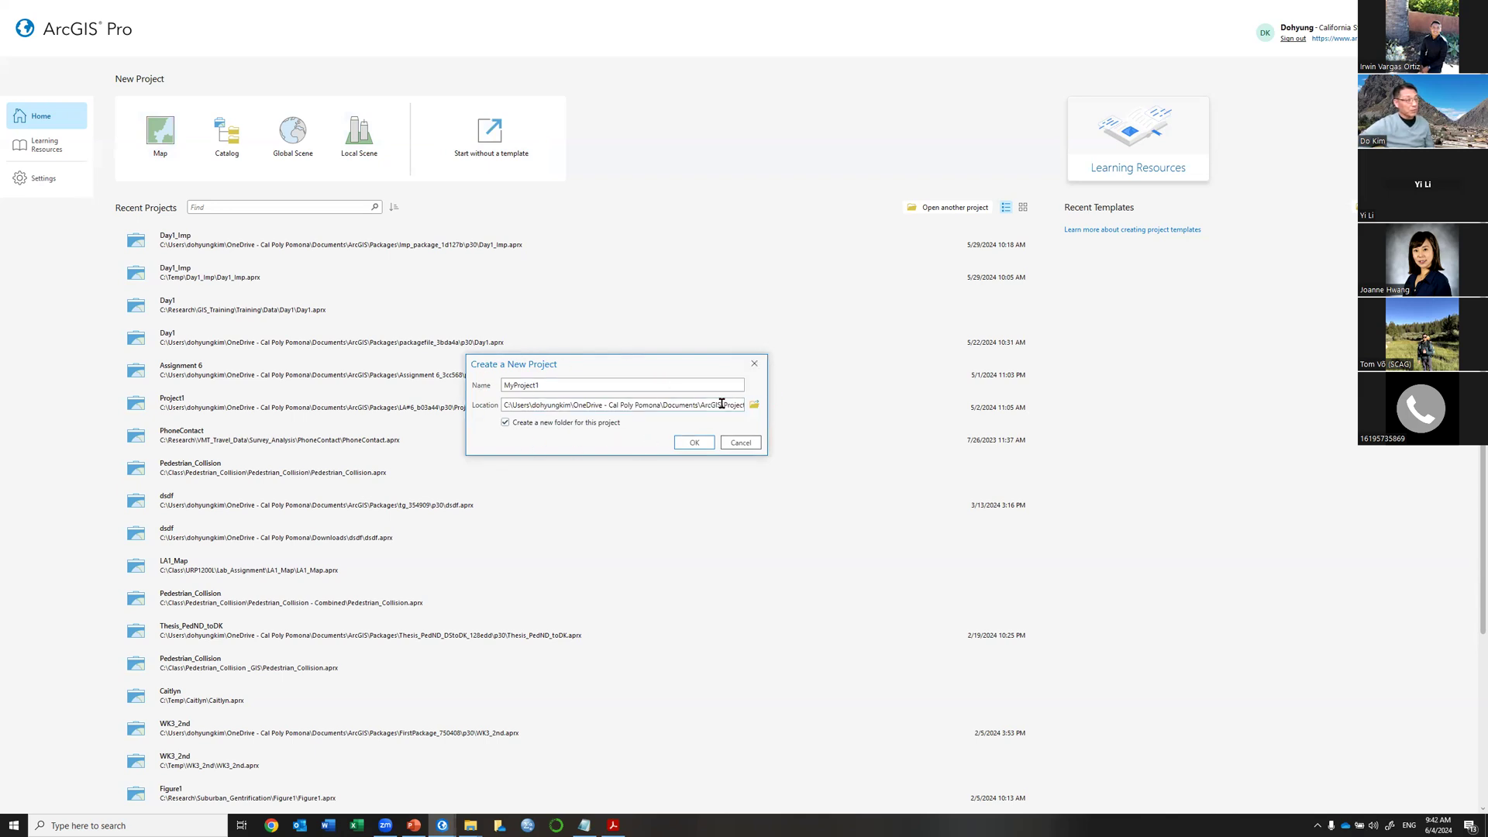
left_click(565, 380)
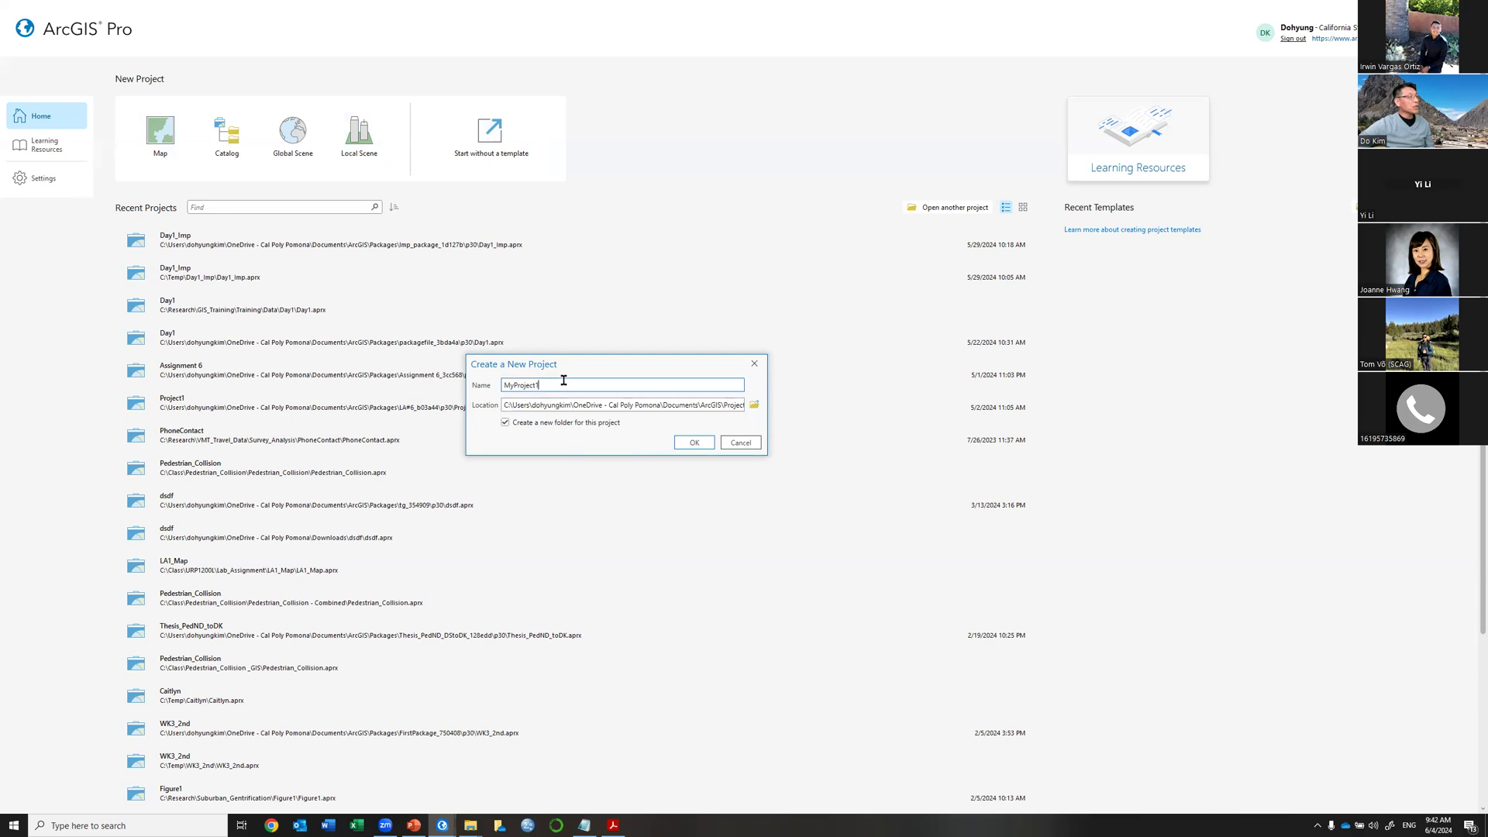
double_click(510, 381)
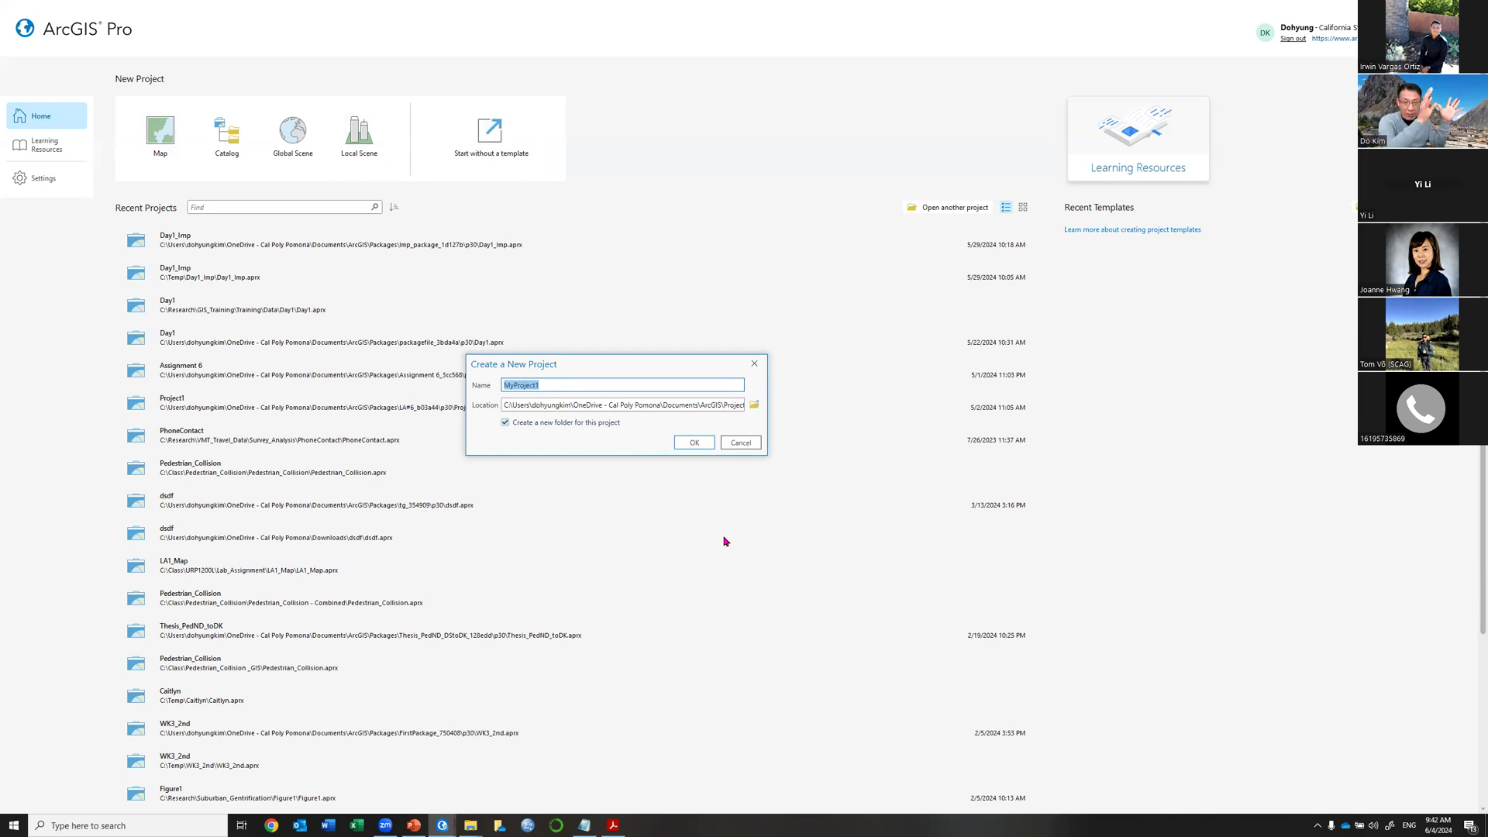
left_click(674, 403)
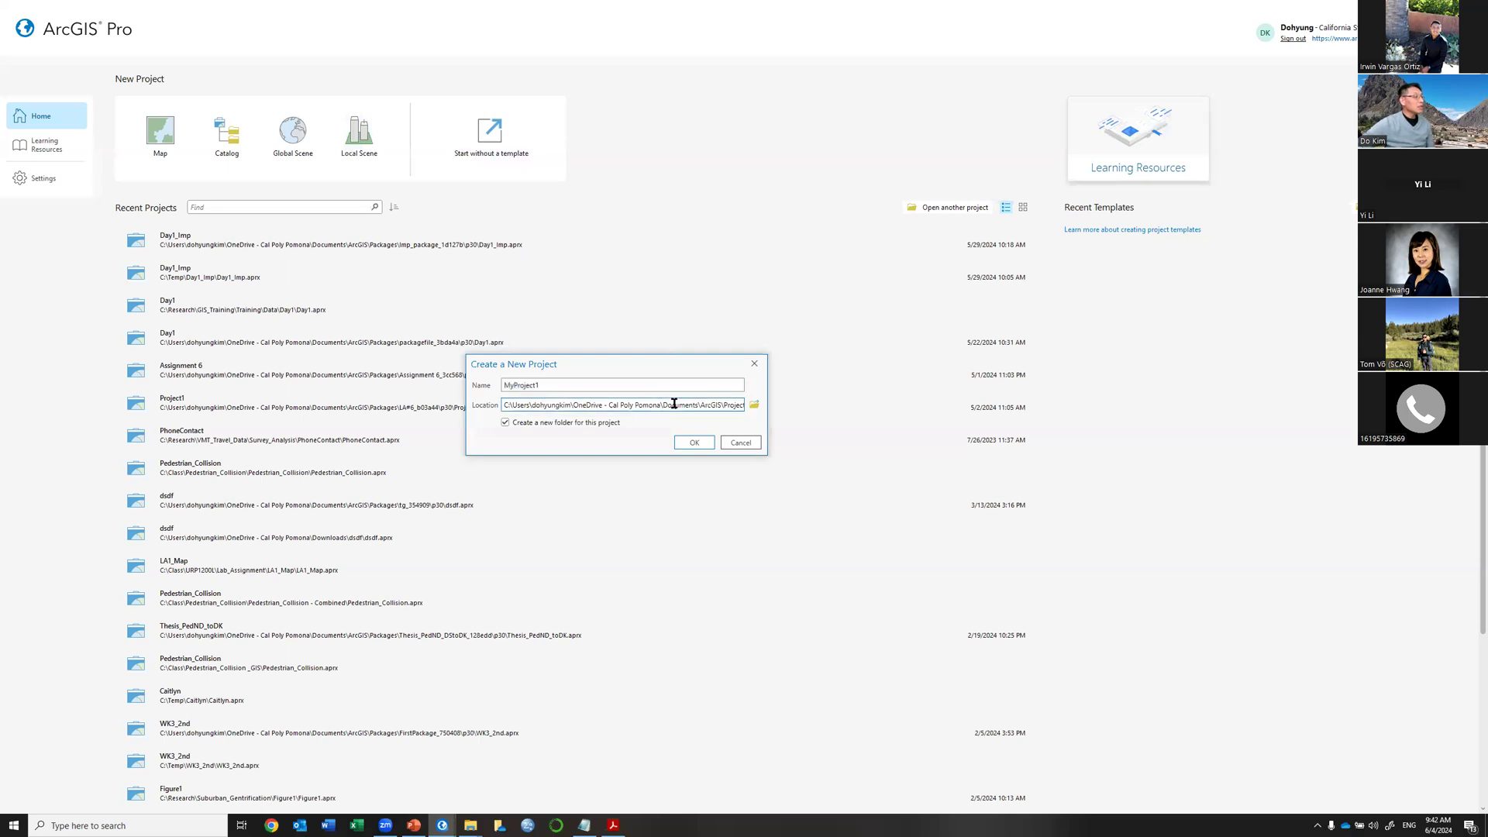
left_click(753, 407)
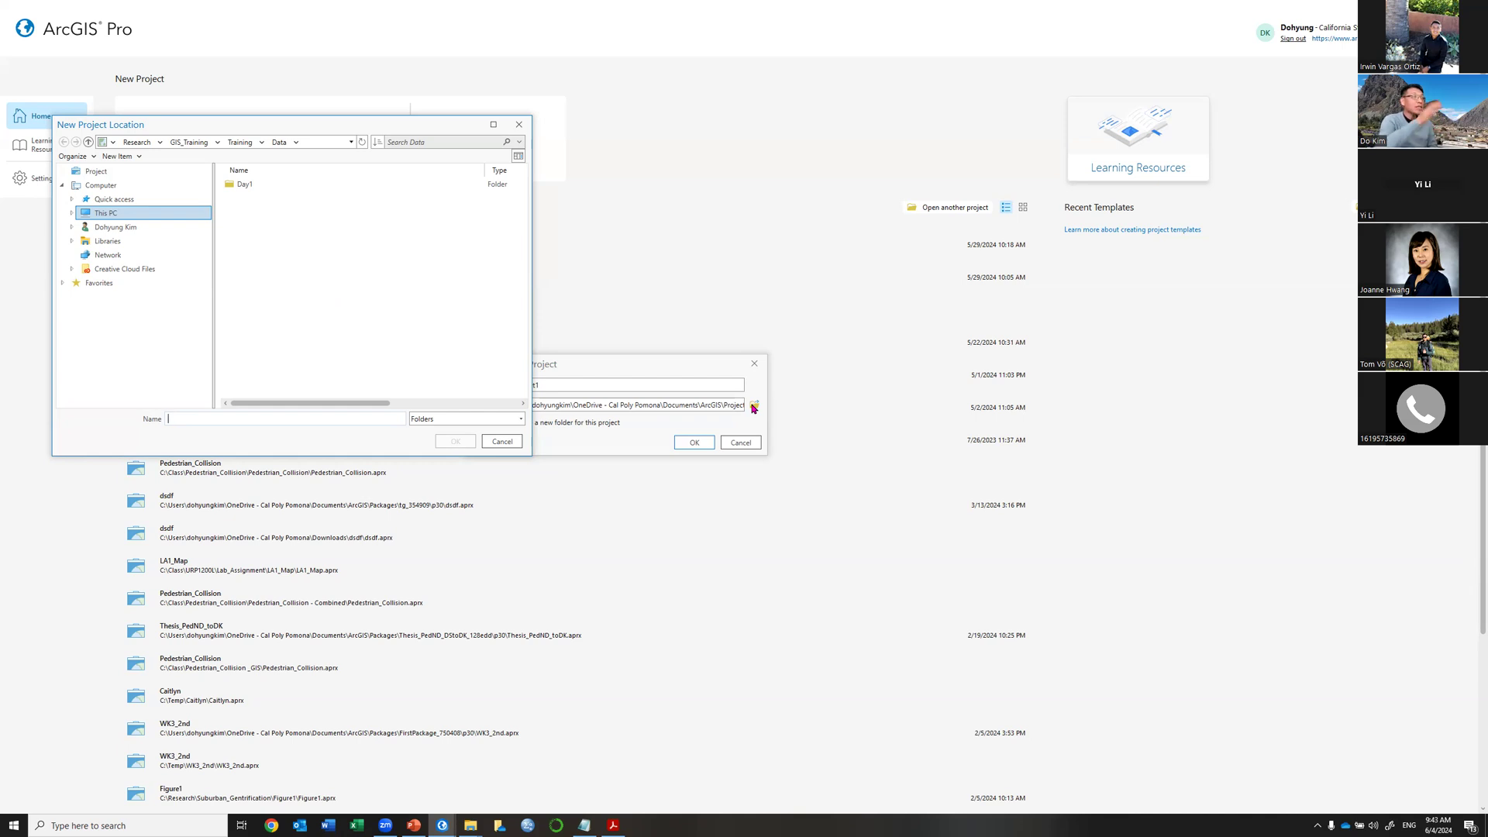
Close the location browser and cancel the Create a New Project dialog.
left_click(519, 123)
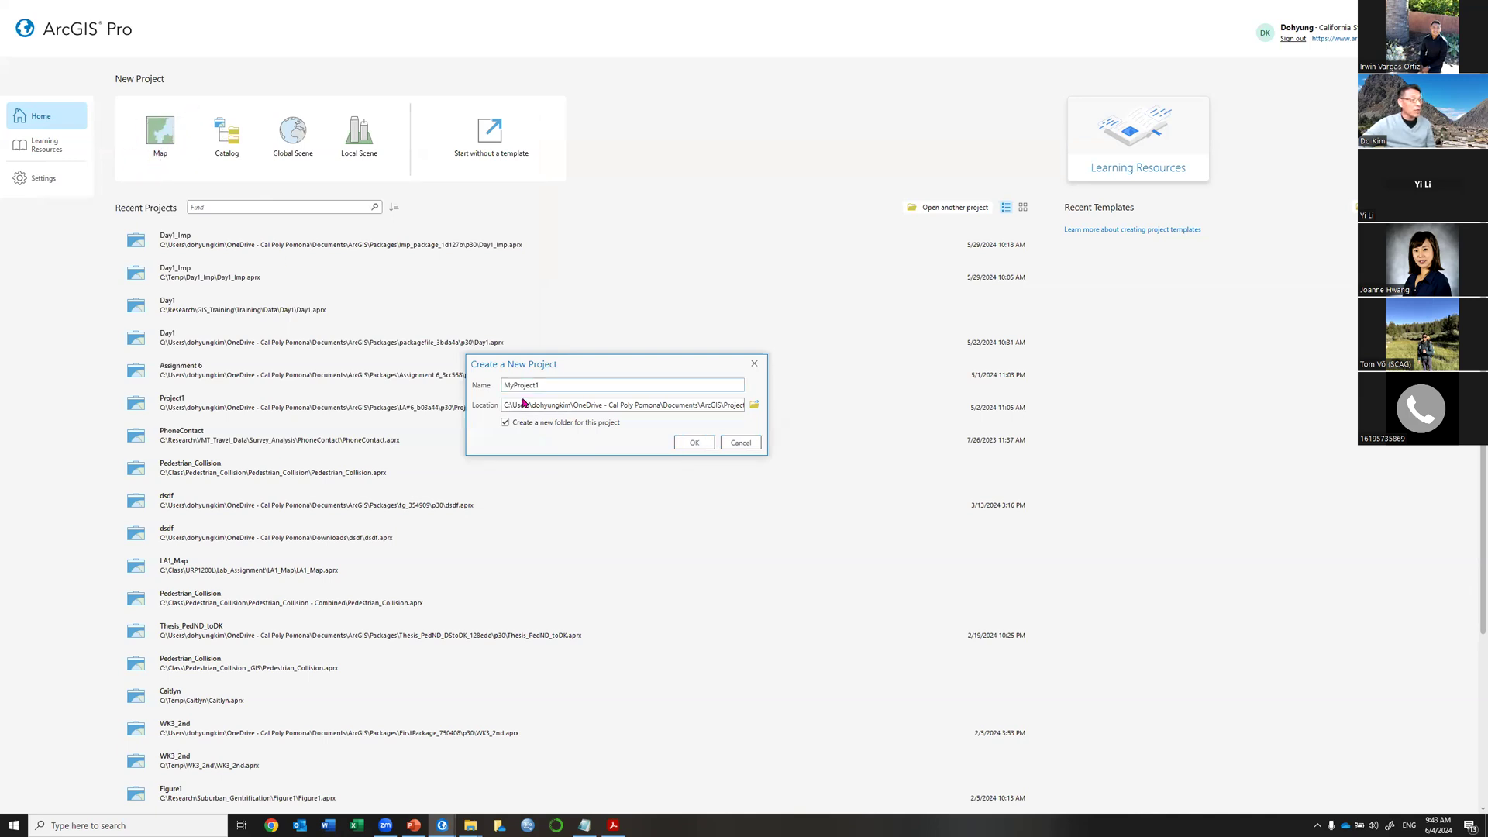
left_click(748, 446)
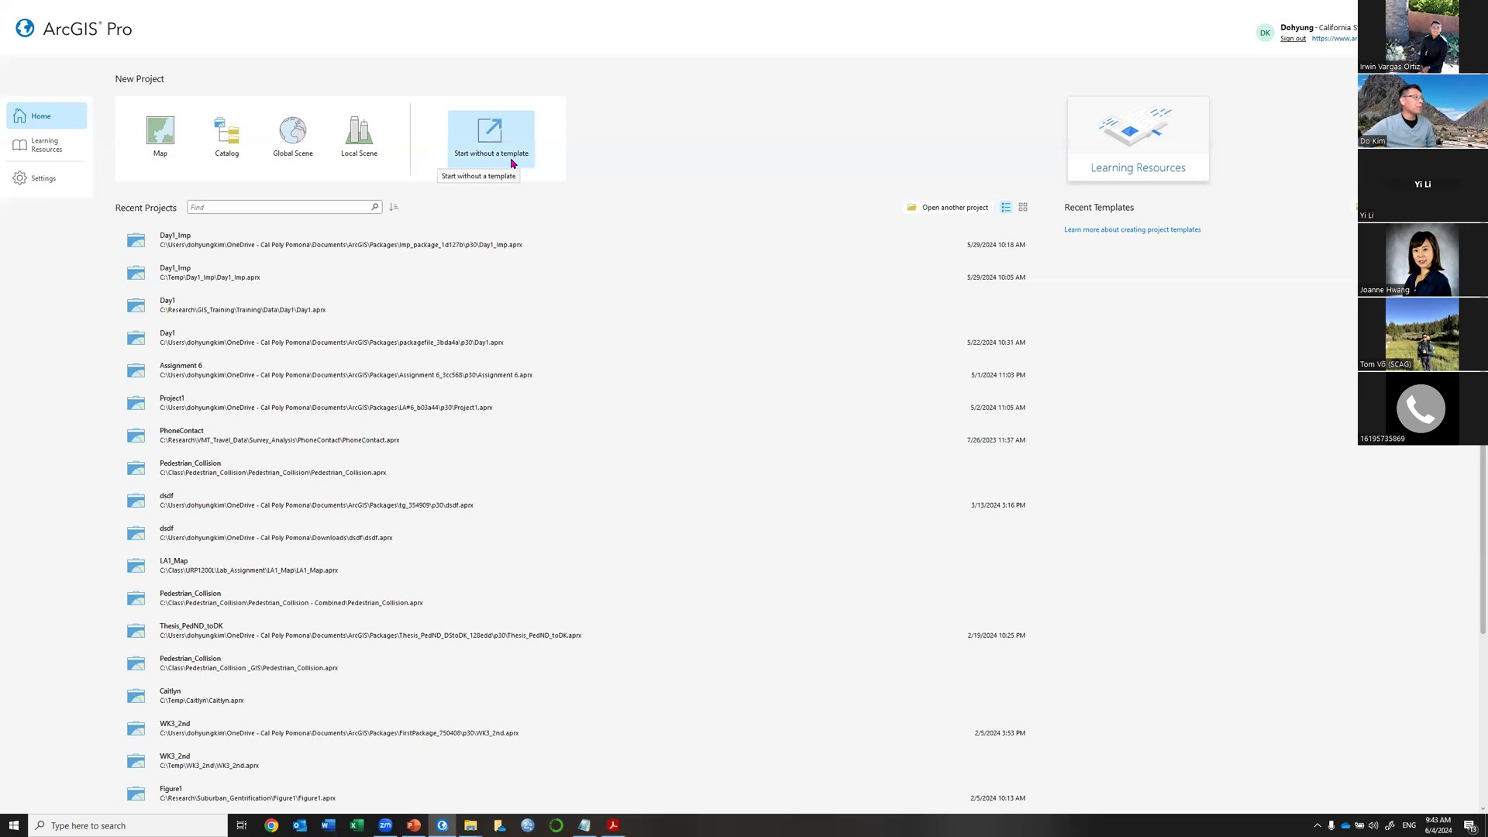
Pick the Map template and replace the default project name with SCAG_Day1.
left_click(156, 145)
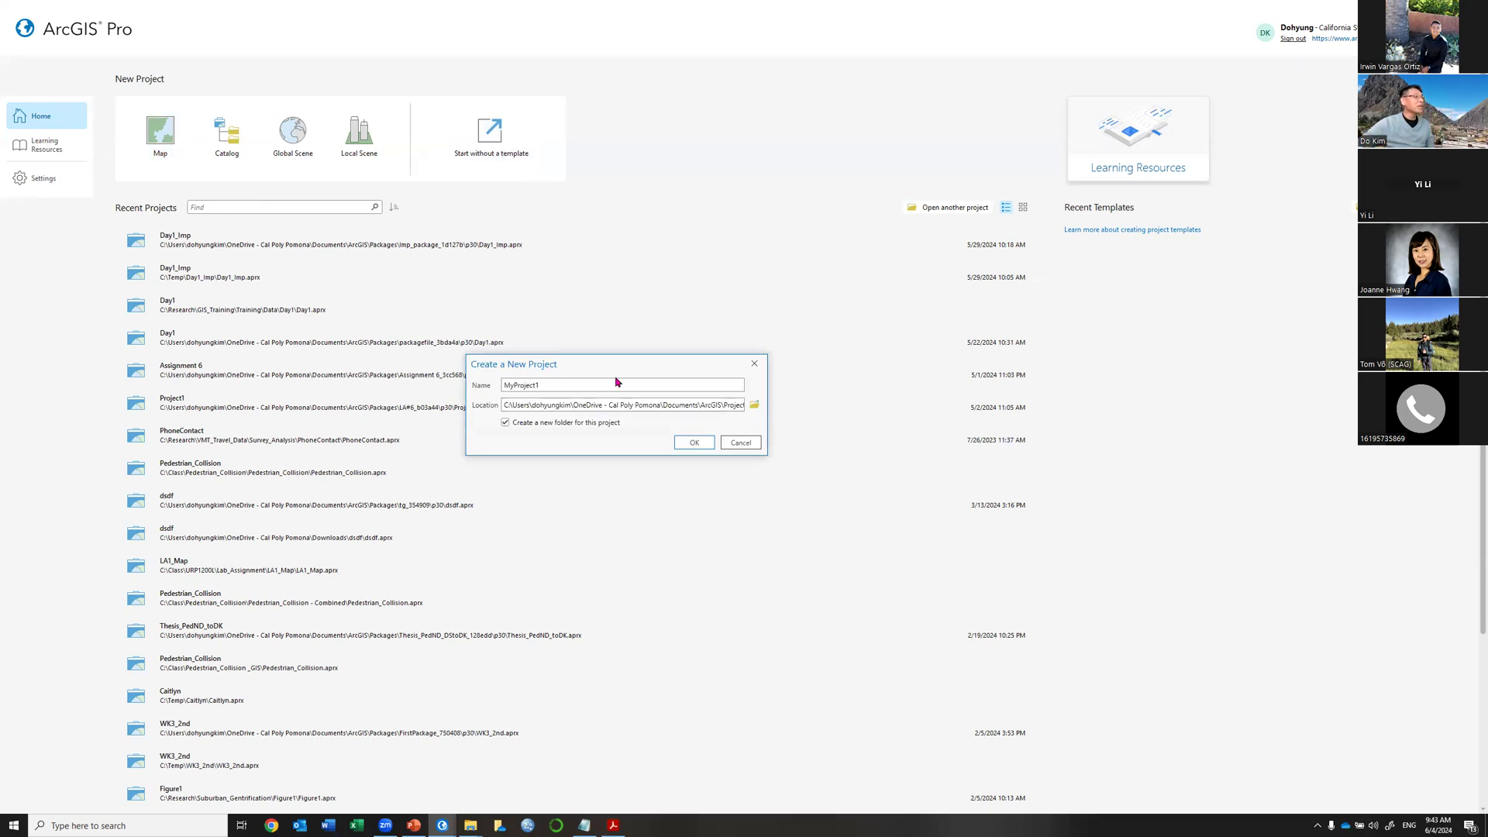
left_click_drag(591, 385, 502, 384)
type("W")
key("BackSpace")
type("SCAG_")
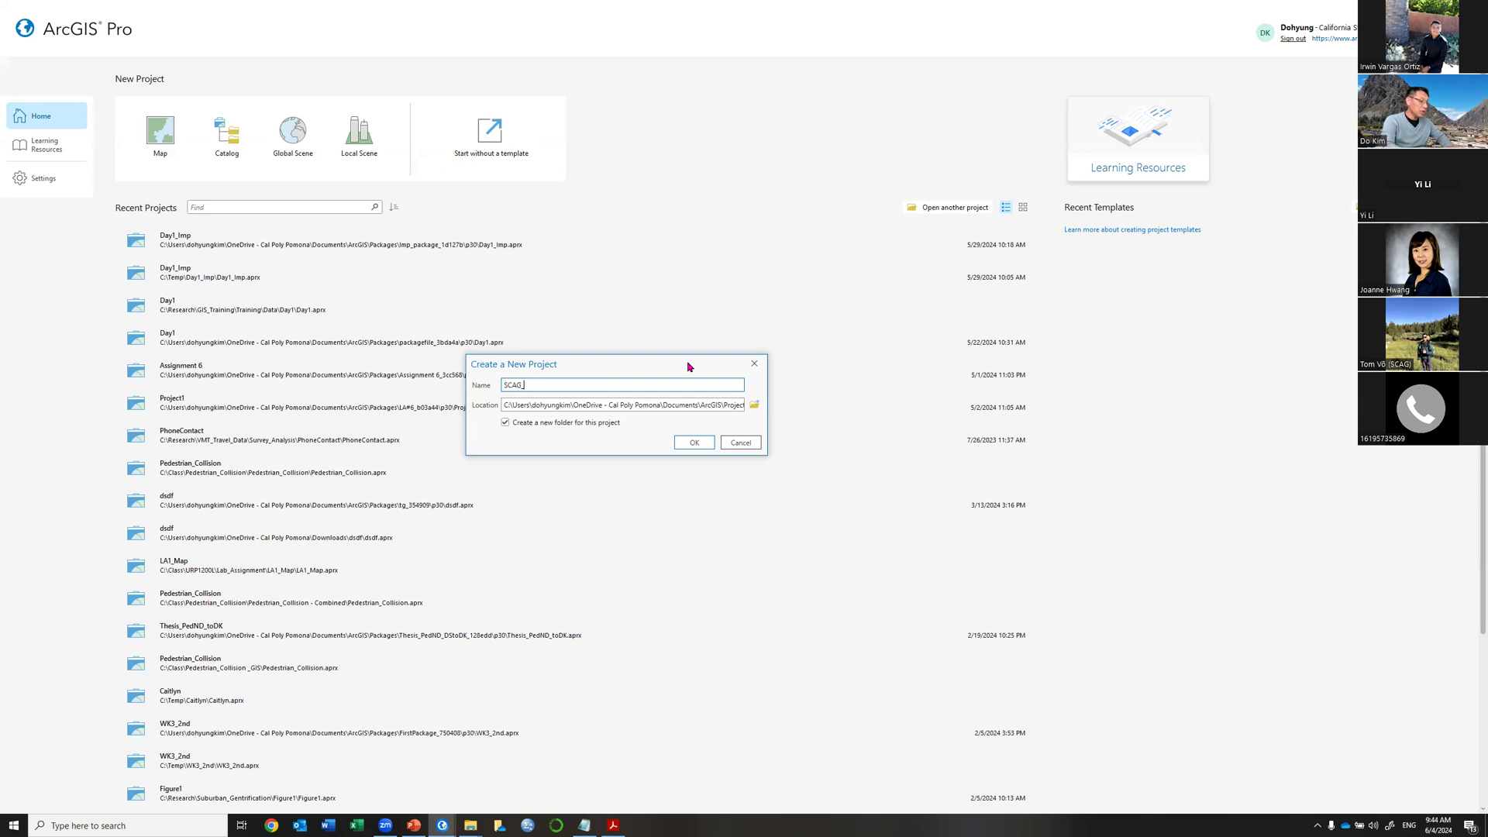
type("Day1")
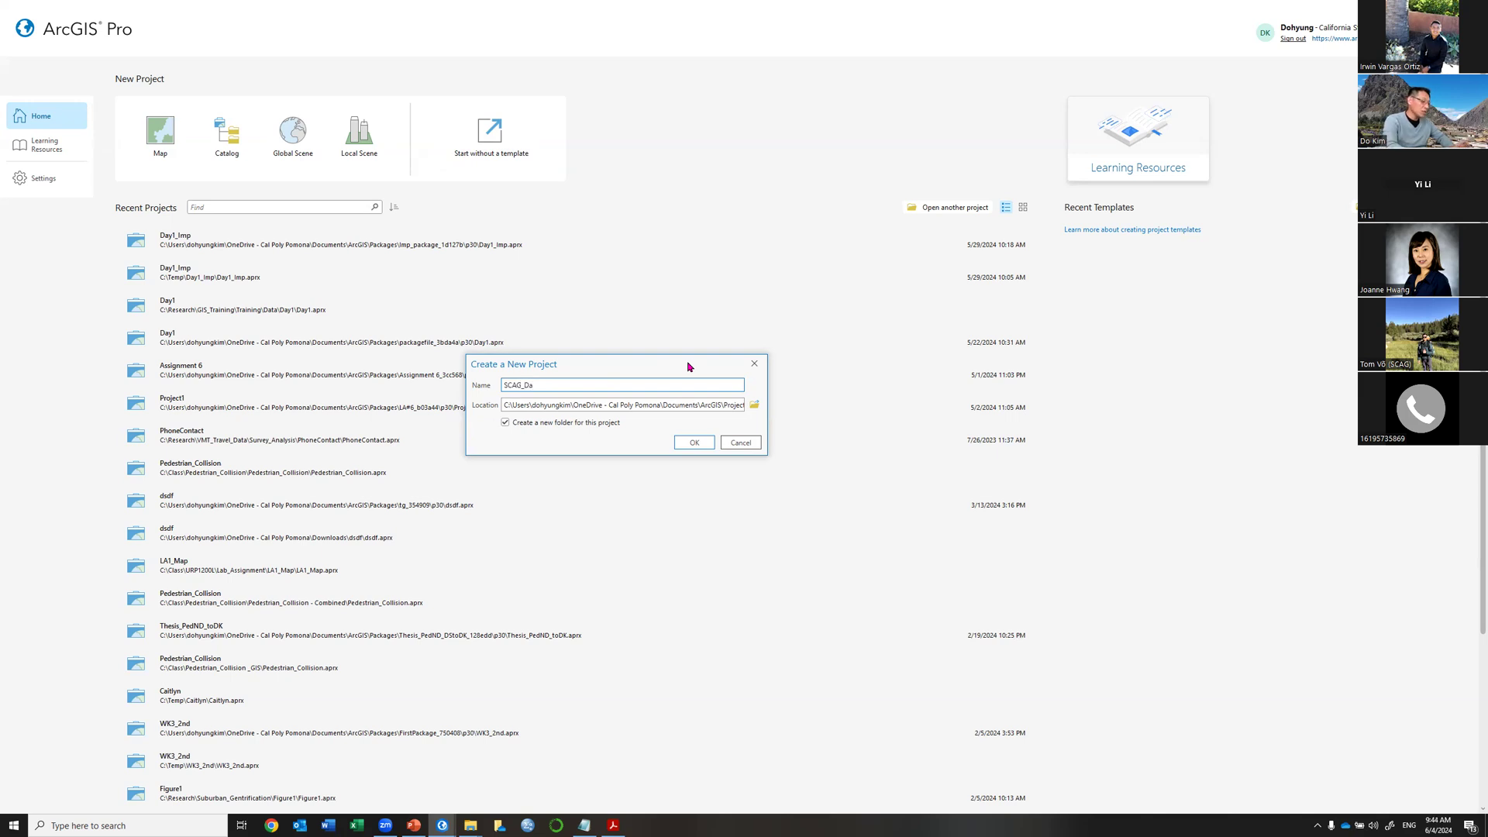
Browse via This PC to C:\Temp as the location and create SCAG_Day1 in a new folder.
left_click(757, 408)
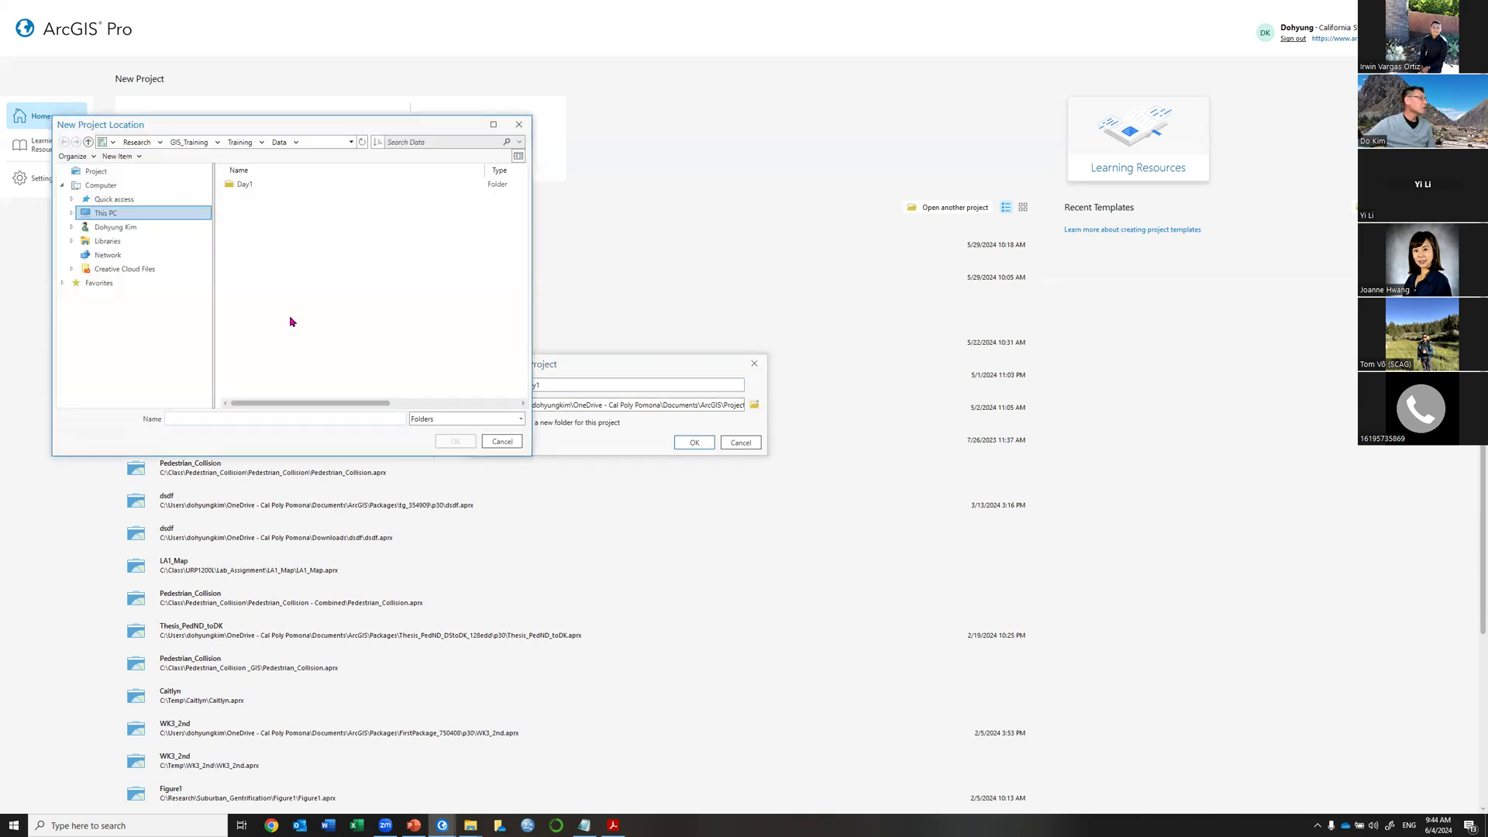
left_click(186, 143)
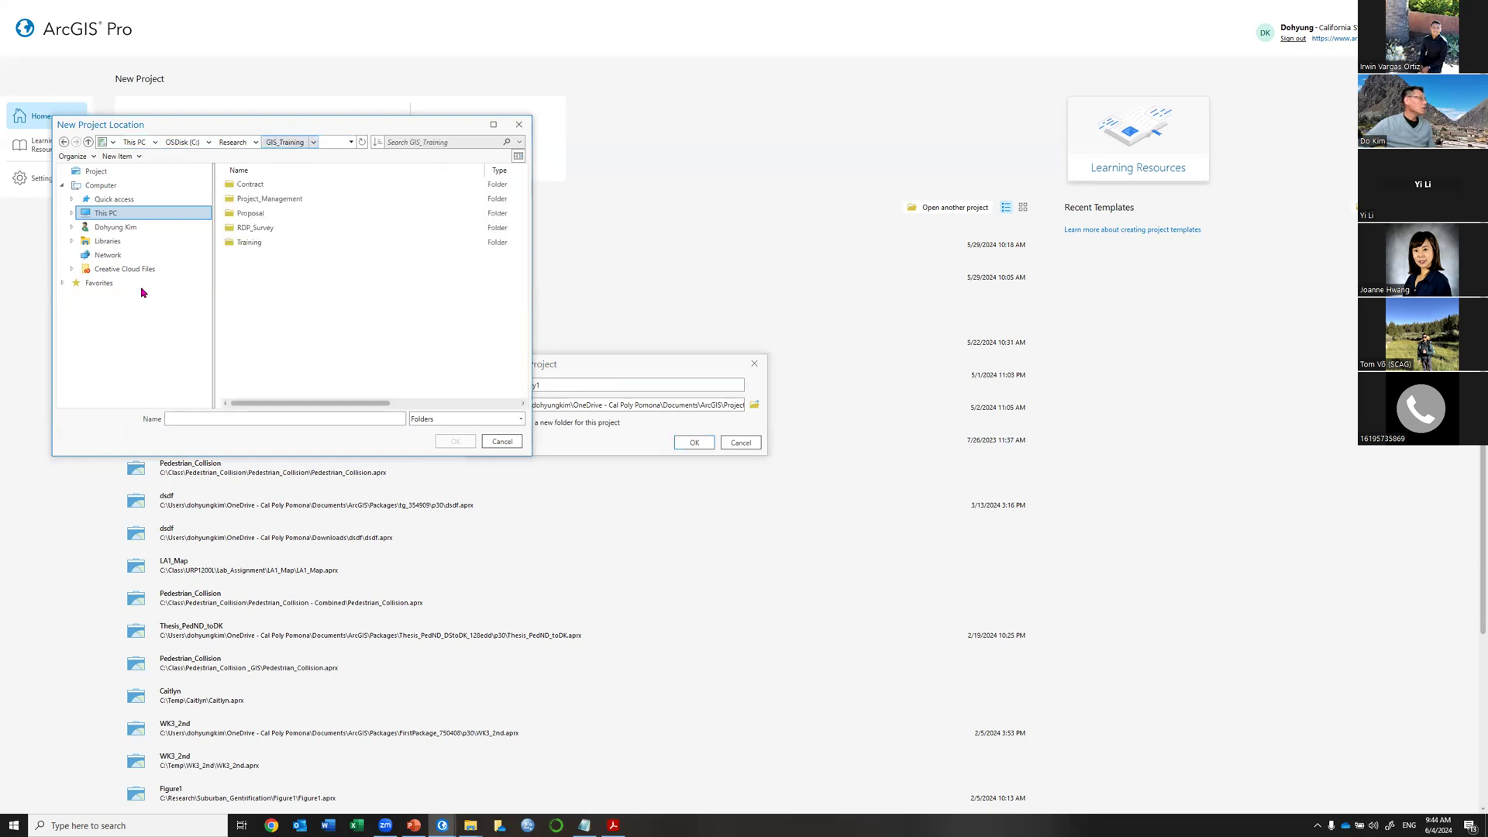
left_click(126, 214)
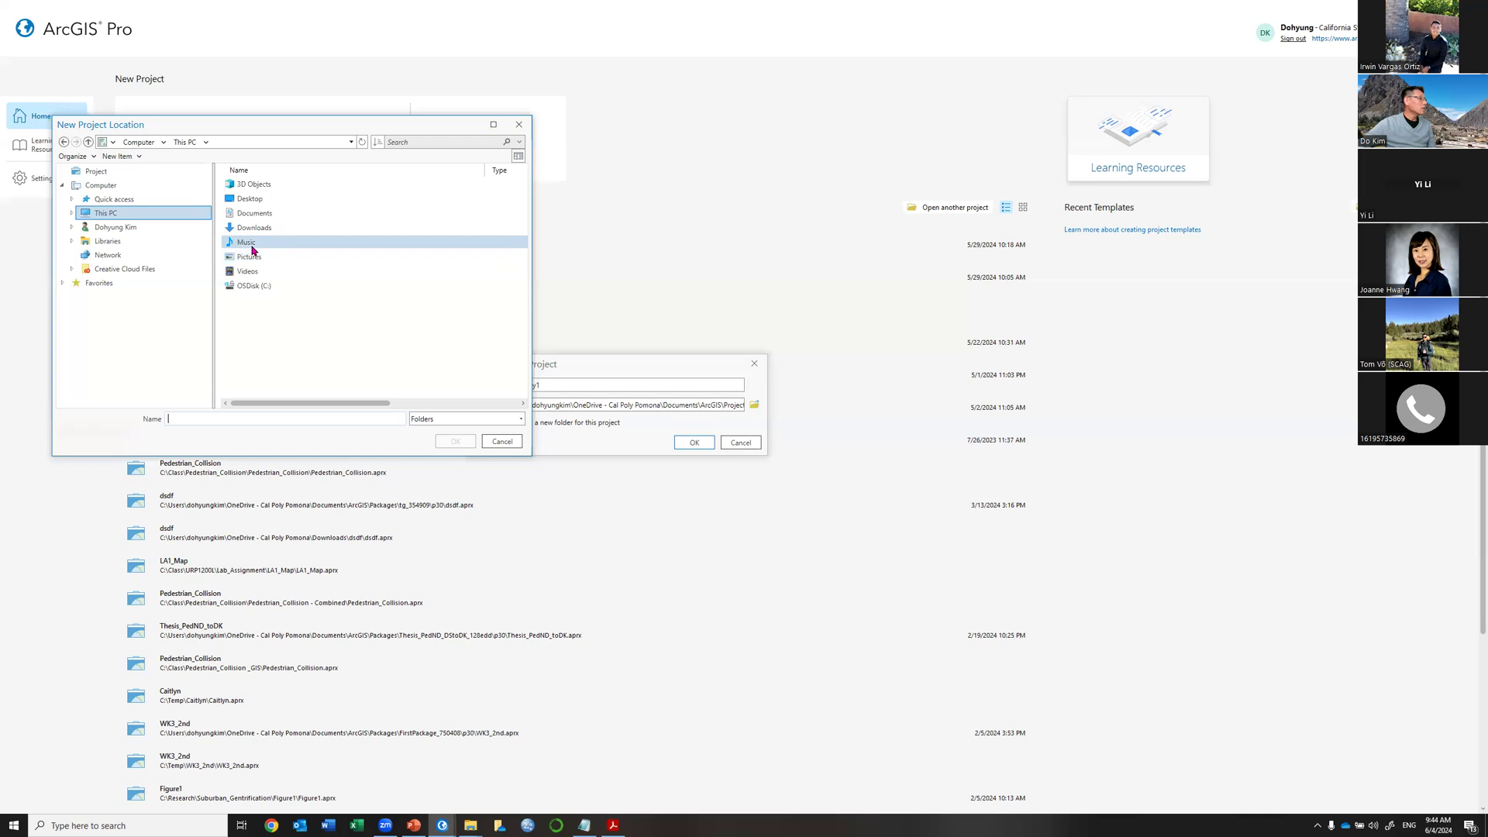
double_click(249, 287)
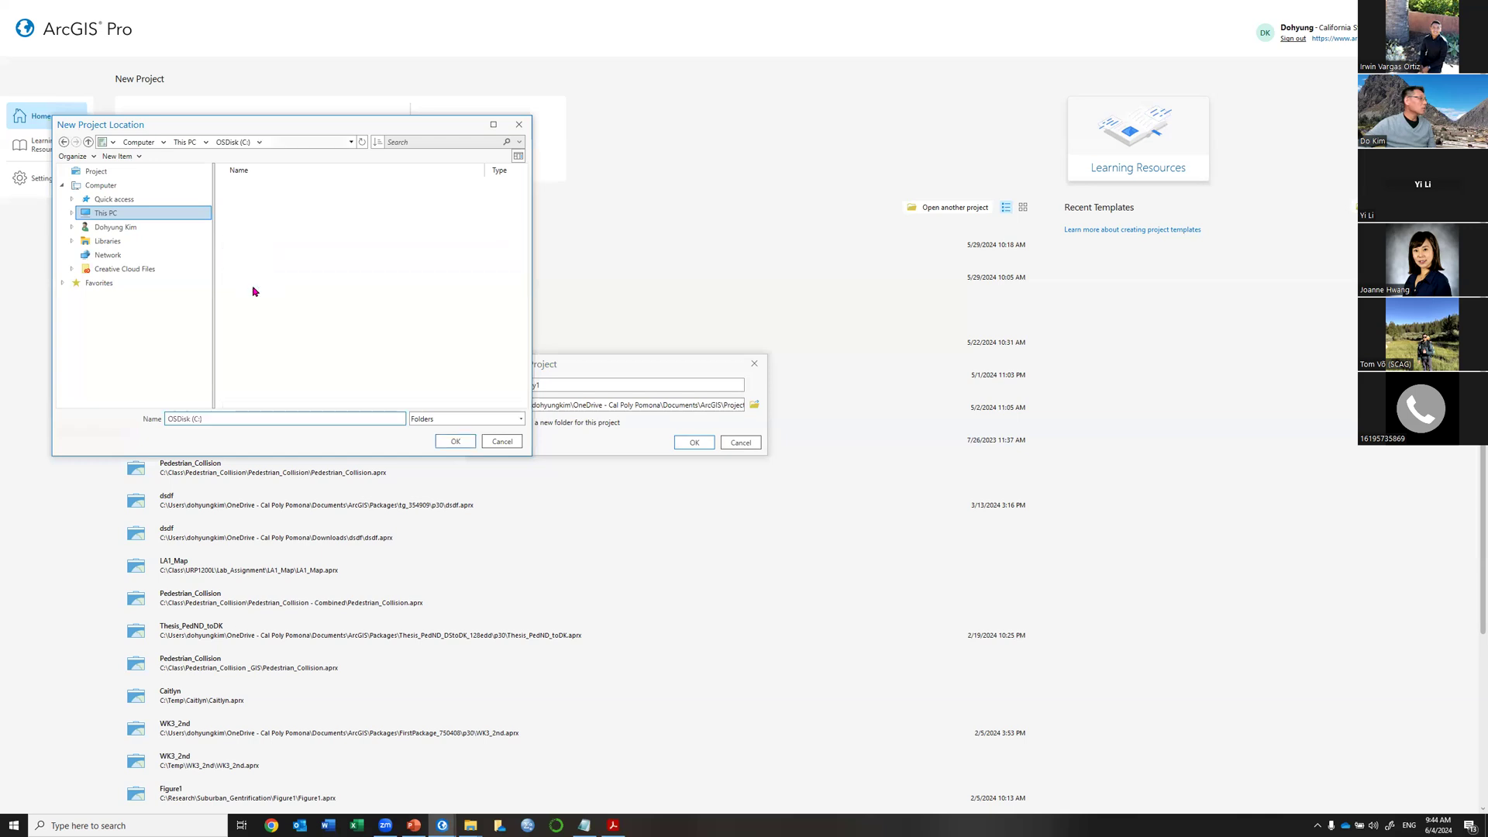
double_click(245, 359)
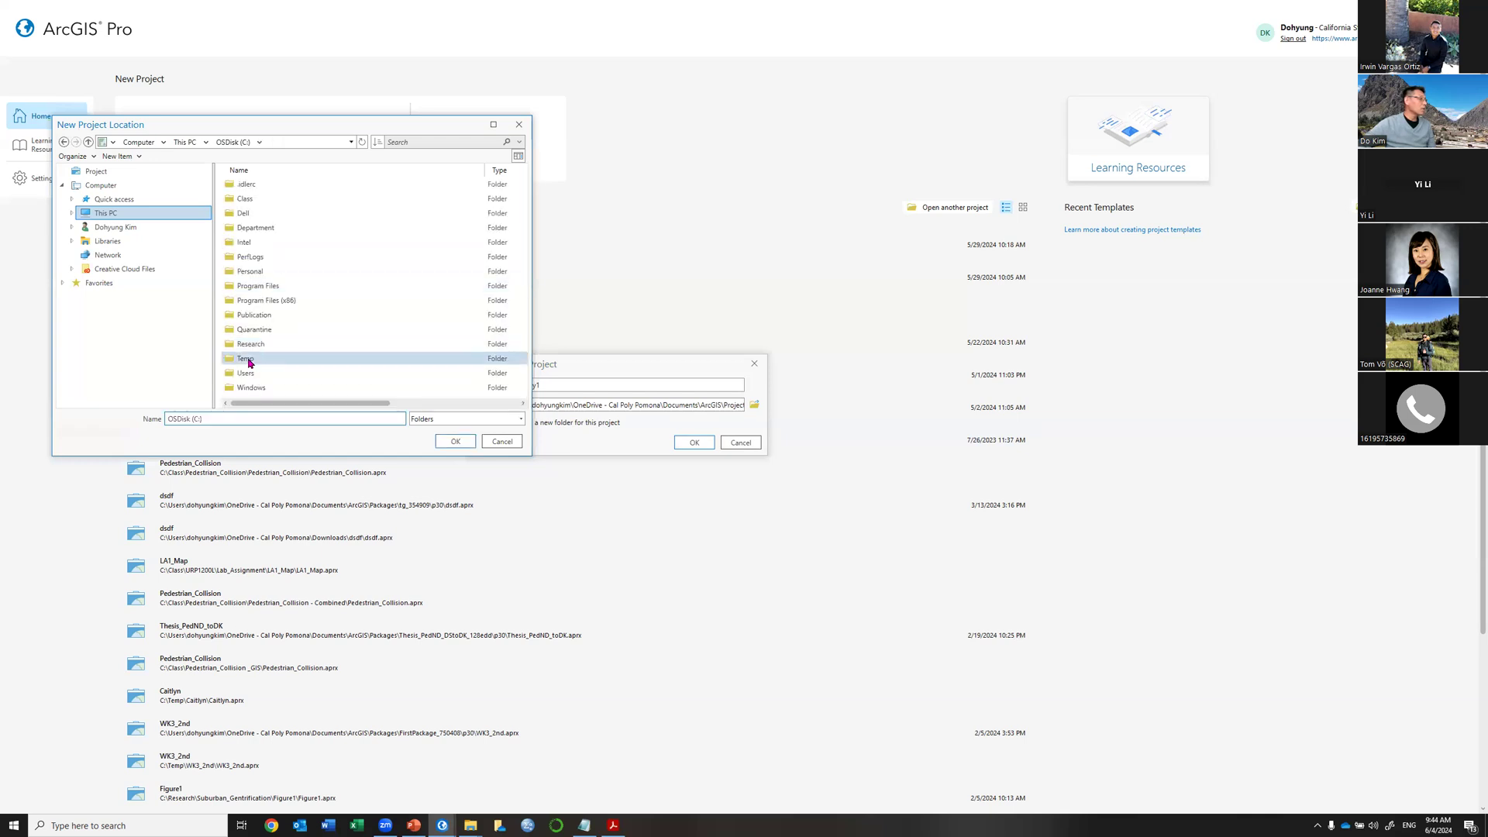
double_click(217, 421)
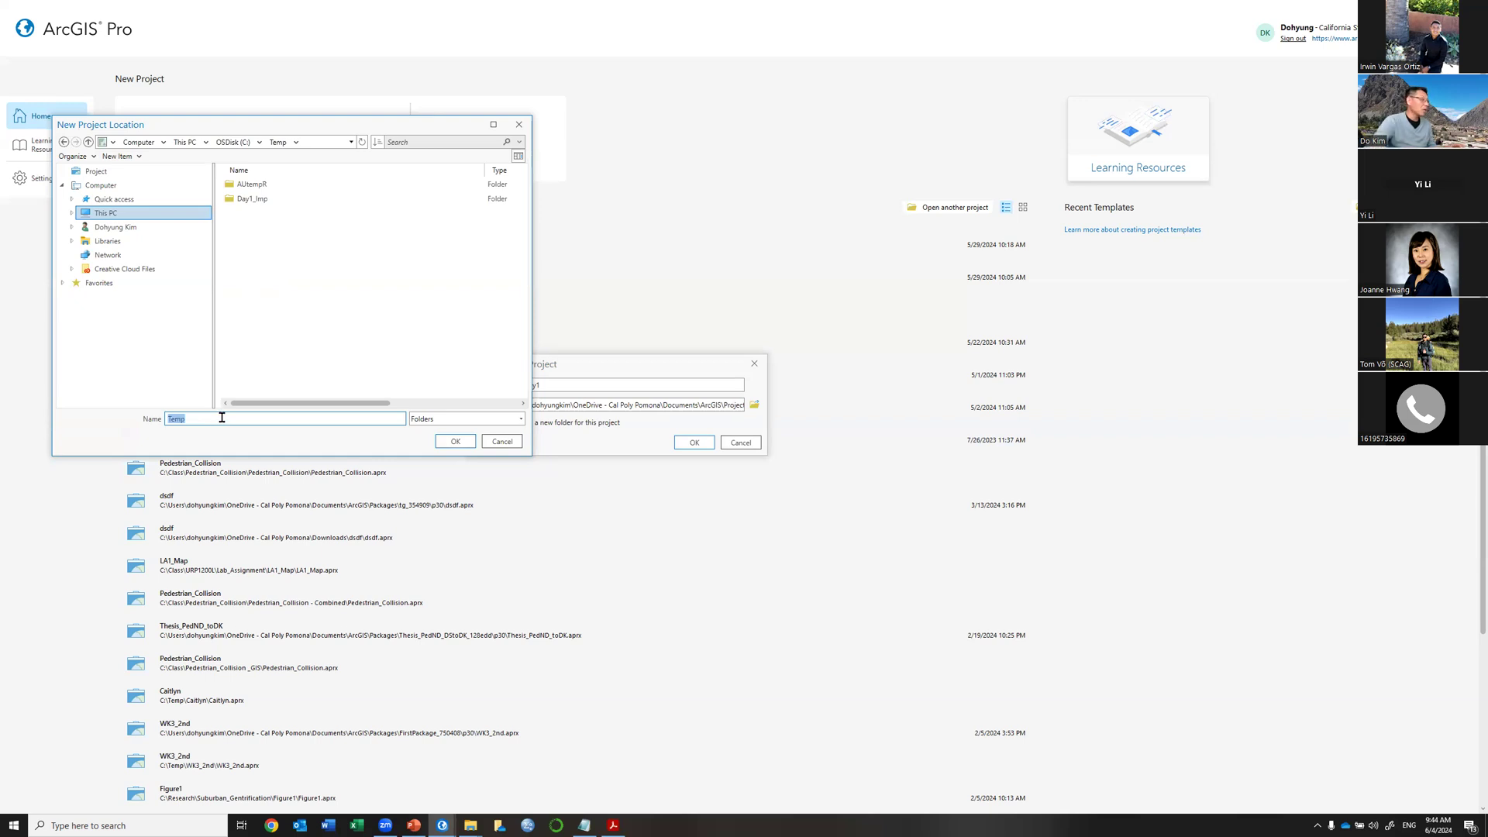
left_click(233, 142)
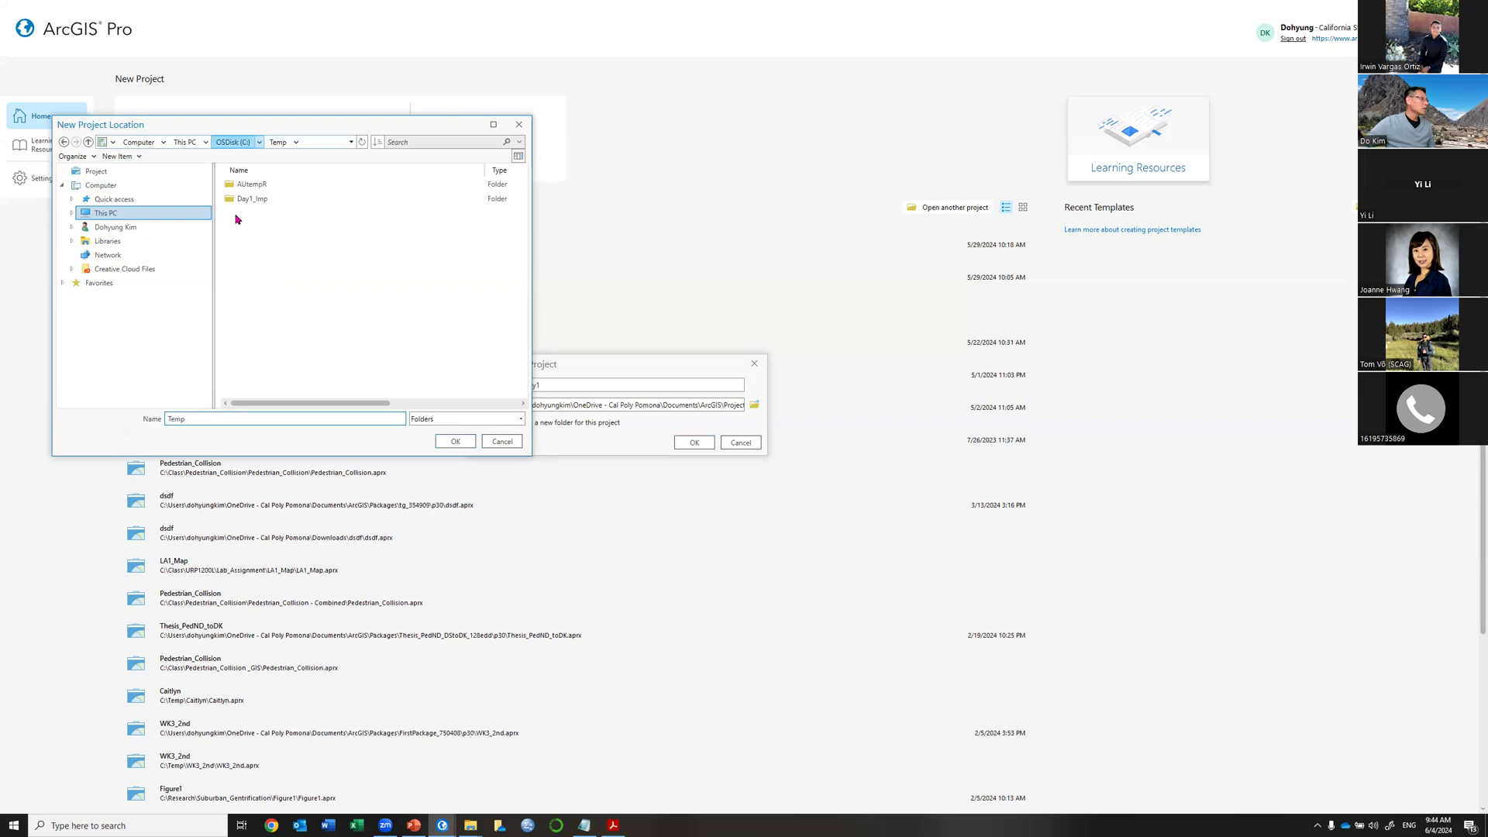
left_click(245, 358)
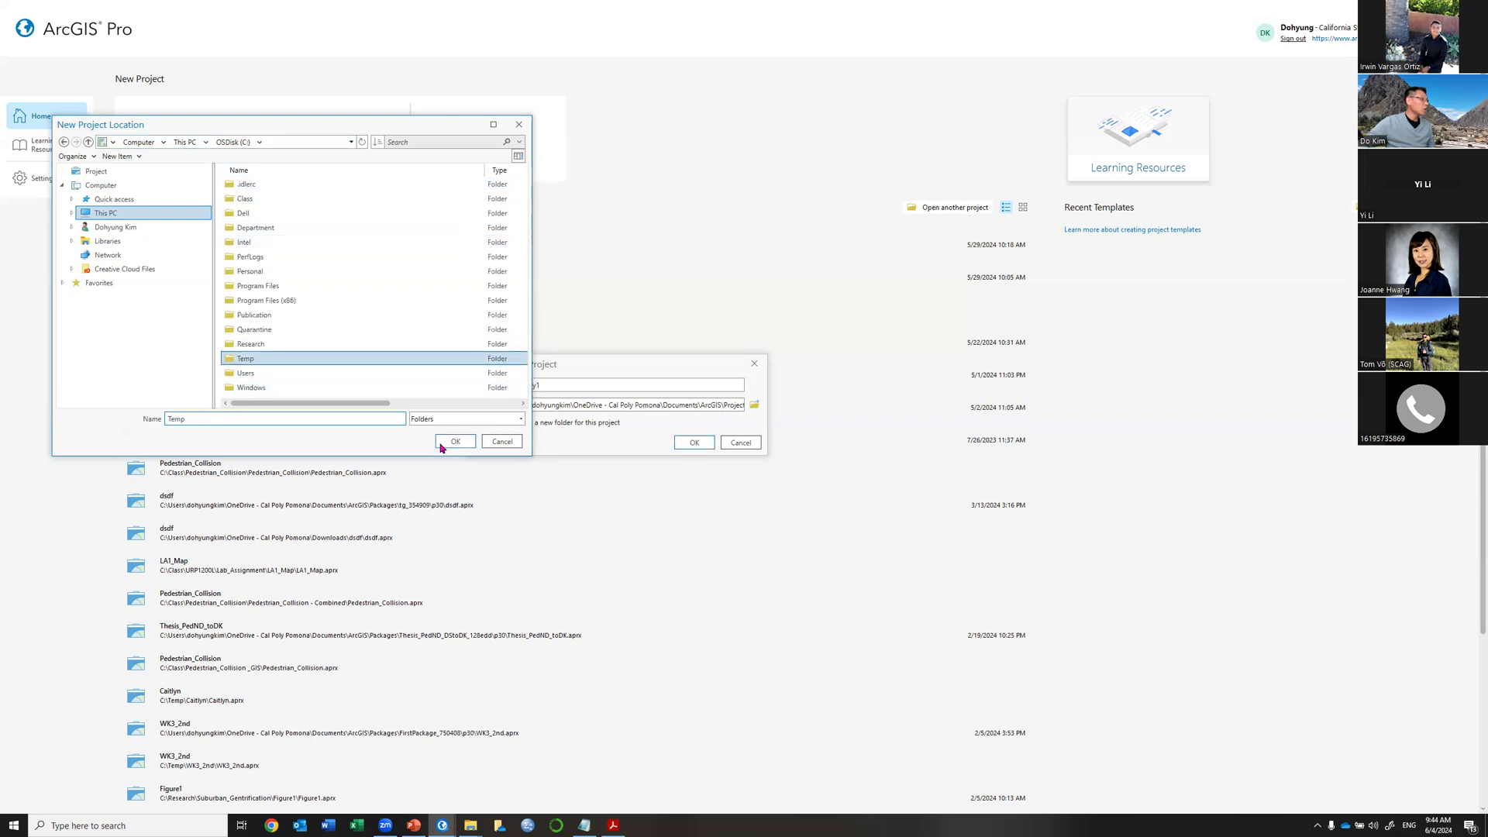
left_click(457, 442)
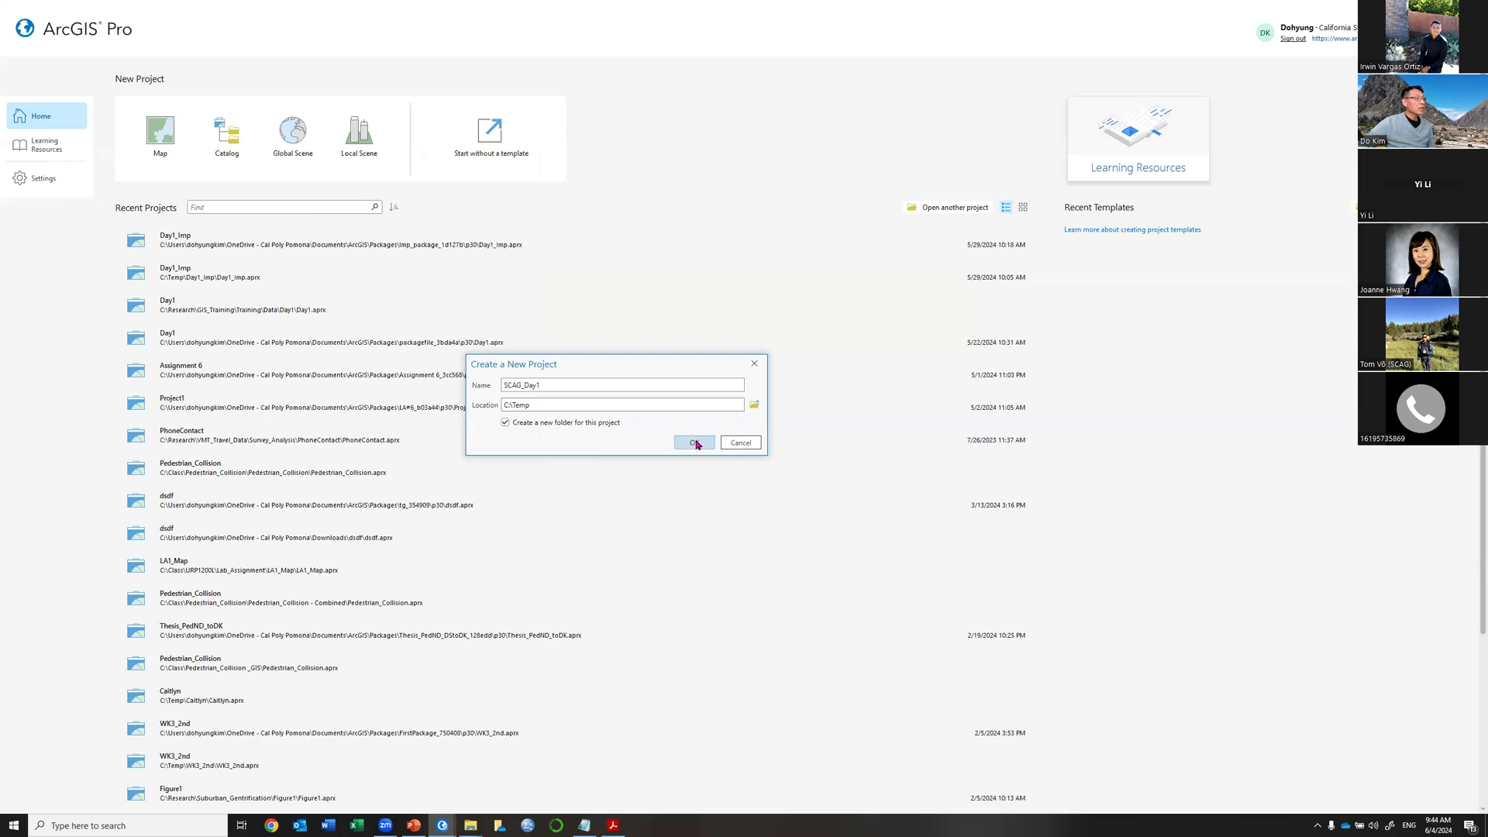
left_click(695, 443)
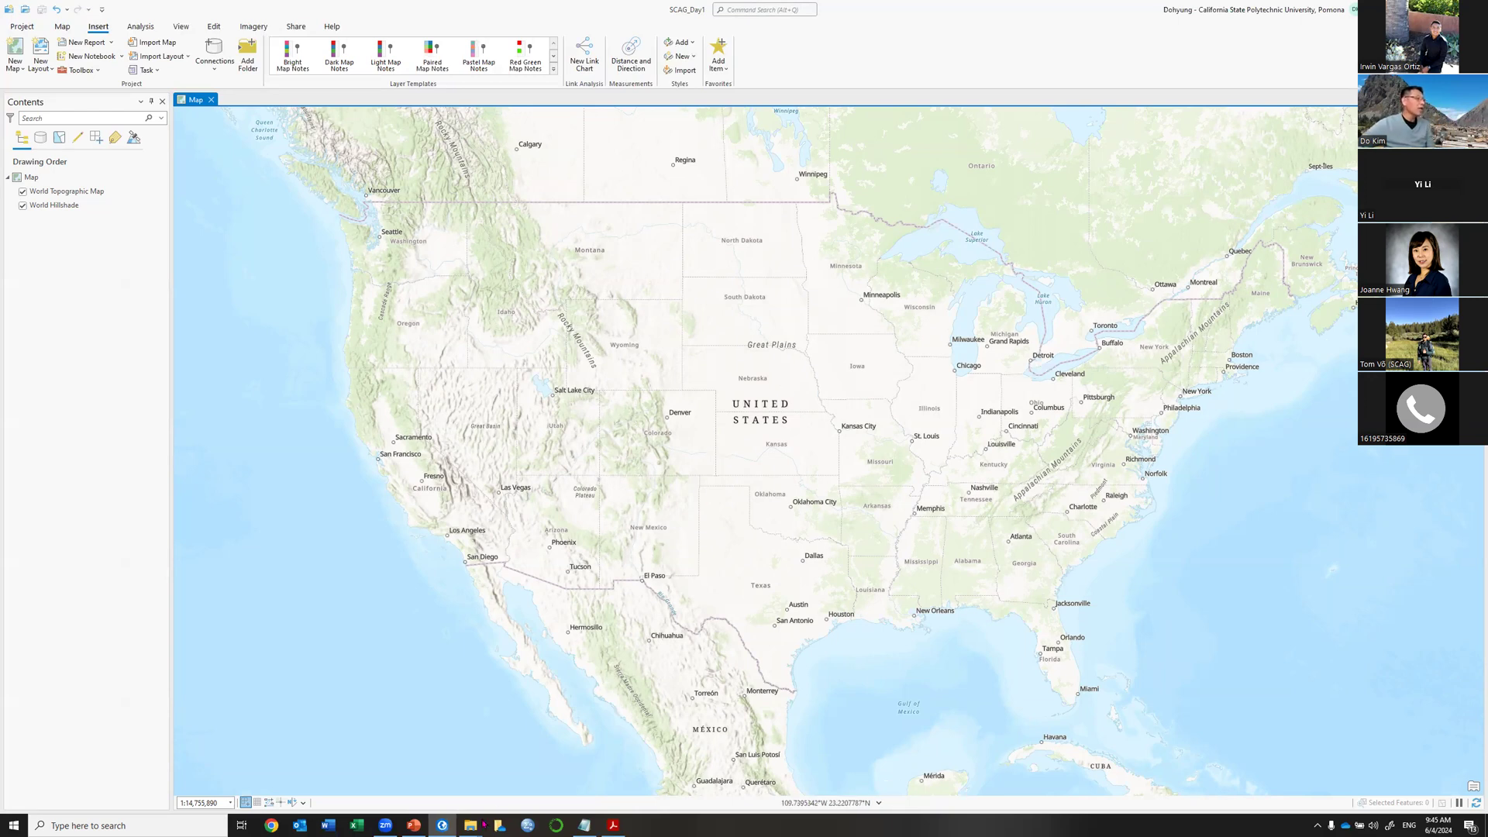
Wait for SCAG_Day1 to open with World Topographic Map and World Hillshade basemaps.
mouse_move(478, 825)
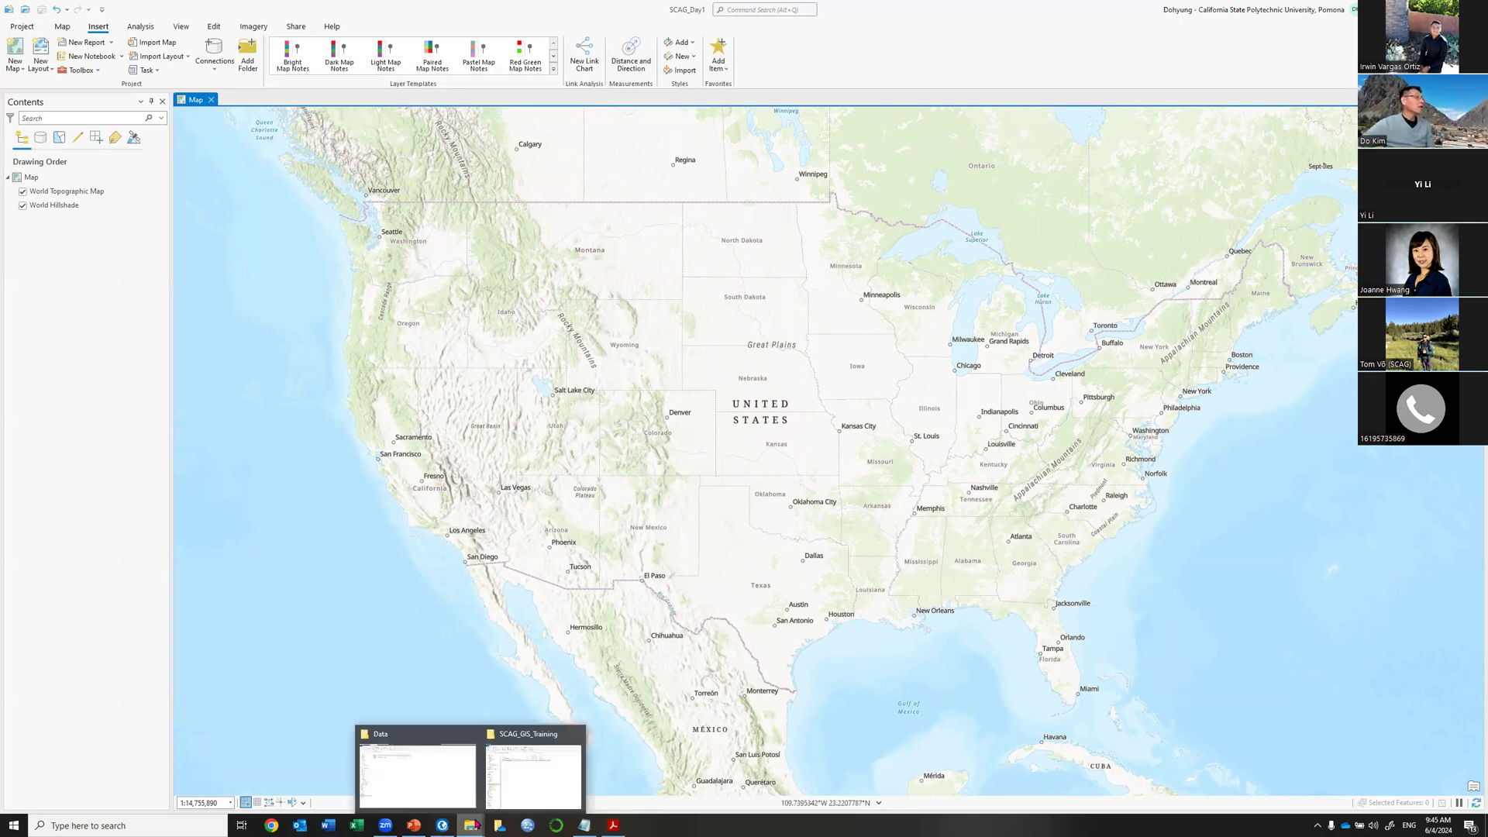
Open the C:\Temp folder in File Explorer.
left_click(542, 777)
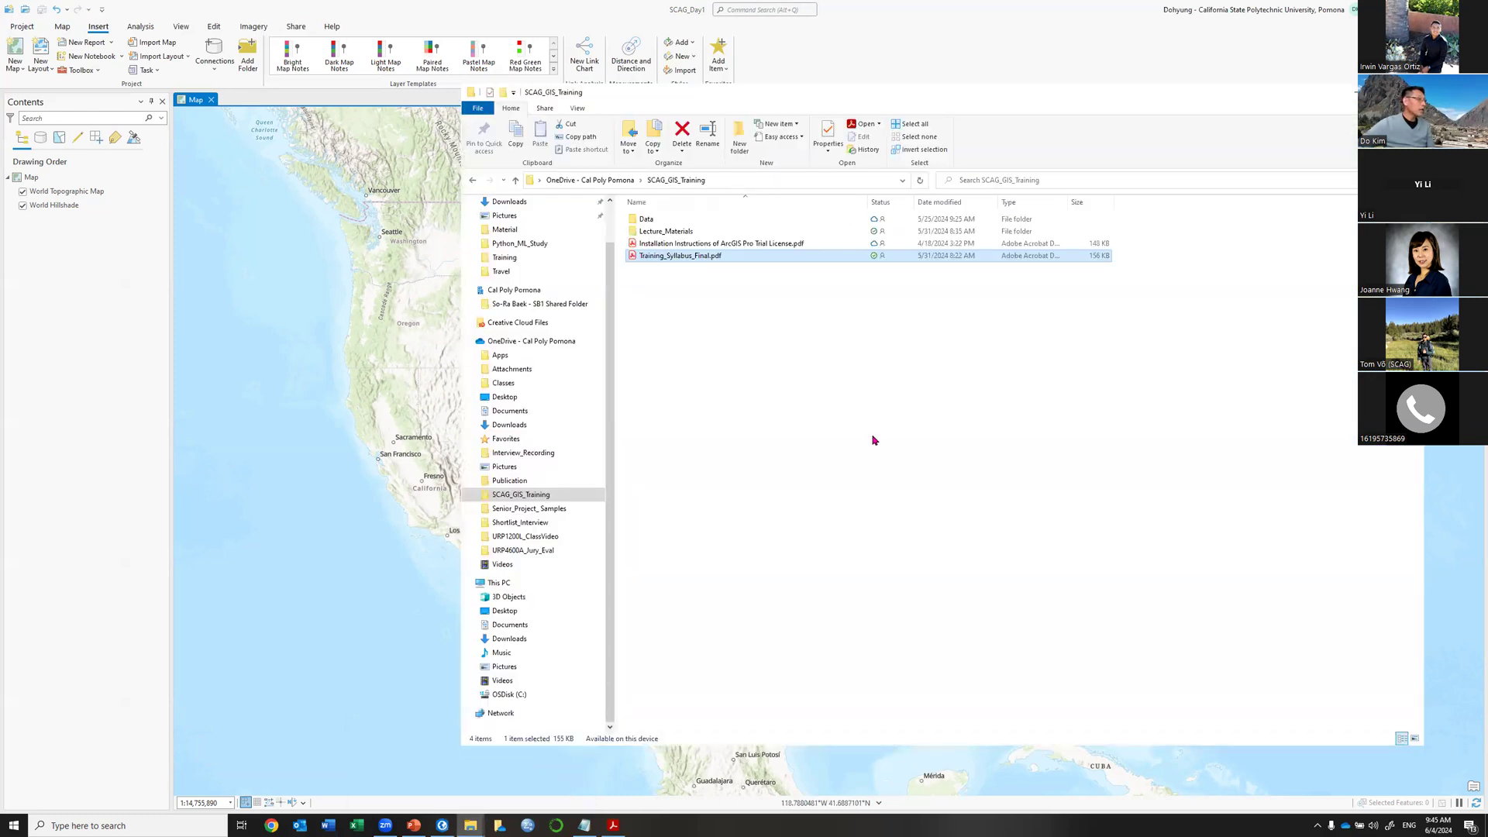
left_click(546, 694)
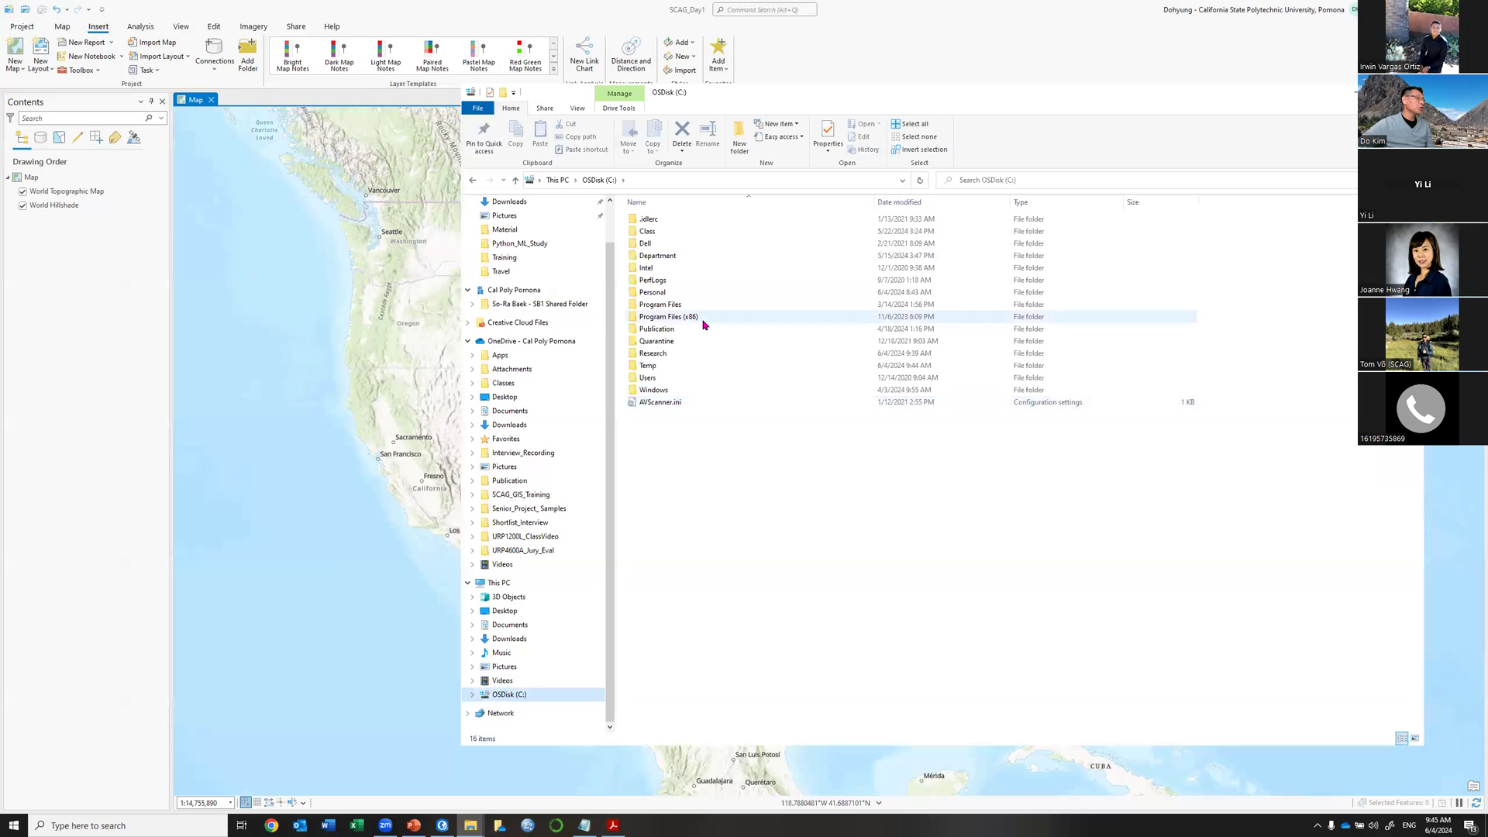
left_click(684, 369)
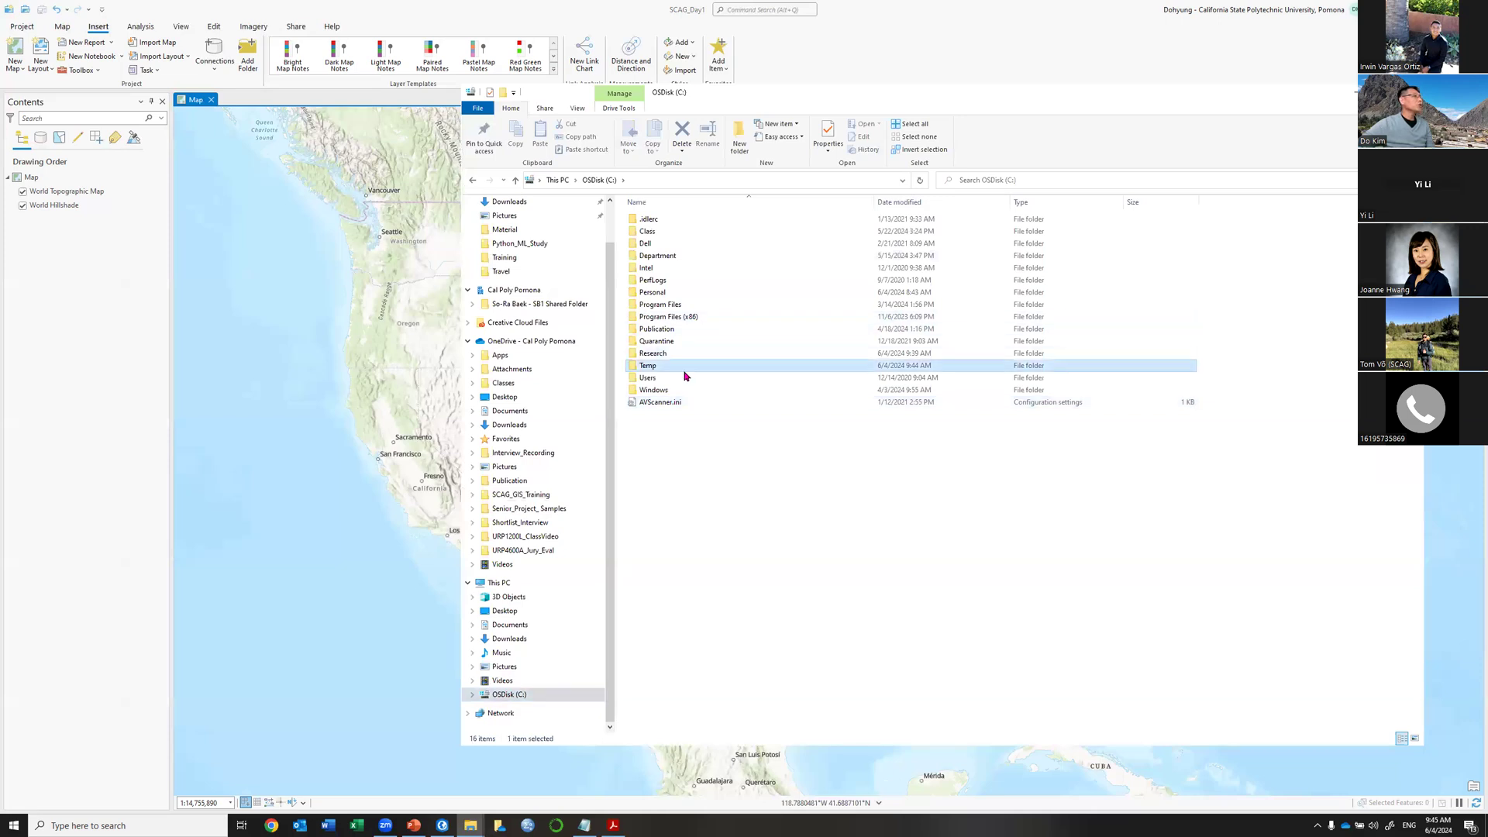
double_click(685, 369)
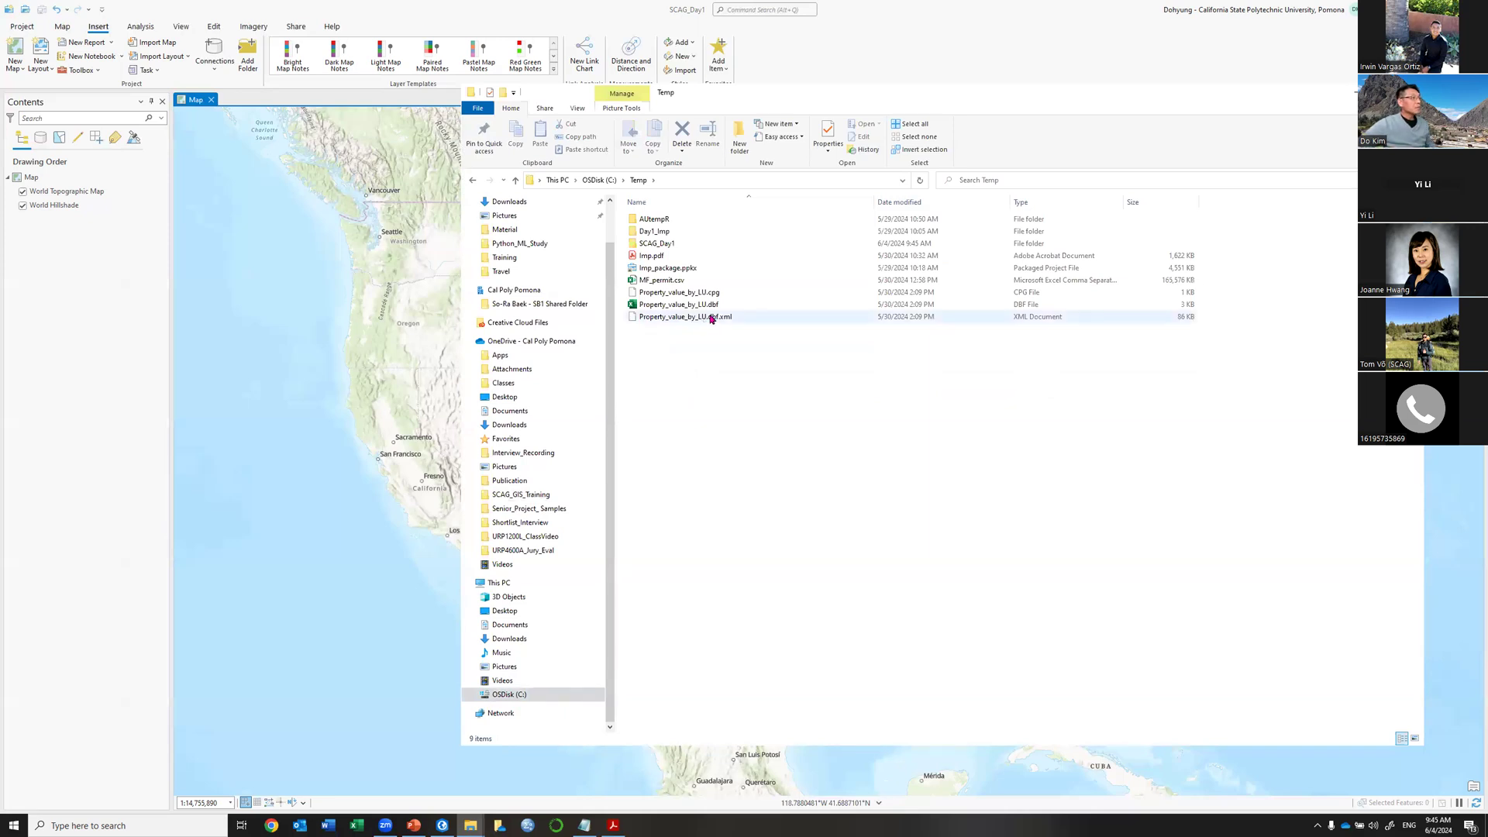
Delete AUtempR, Day1_Imp, Imp.pdf, MF_permit.csv, the Property_value_by_LU files and Imp_package.ppkx.
left_click_drag(726, 236, 705, 217)
left_click(700, 271, "ctrl")
left_click(697, 318, "ctrl")
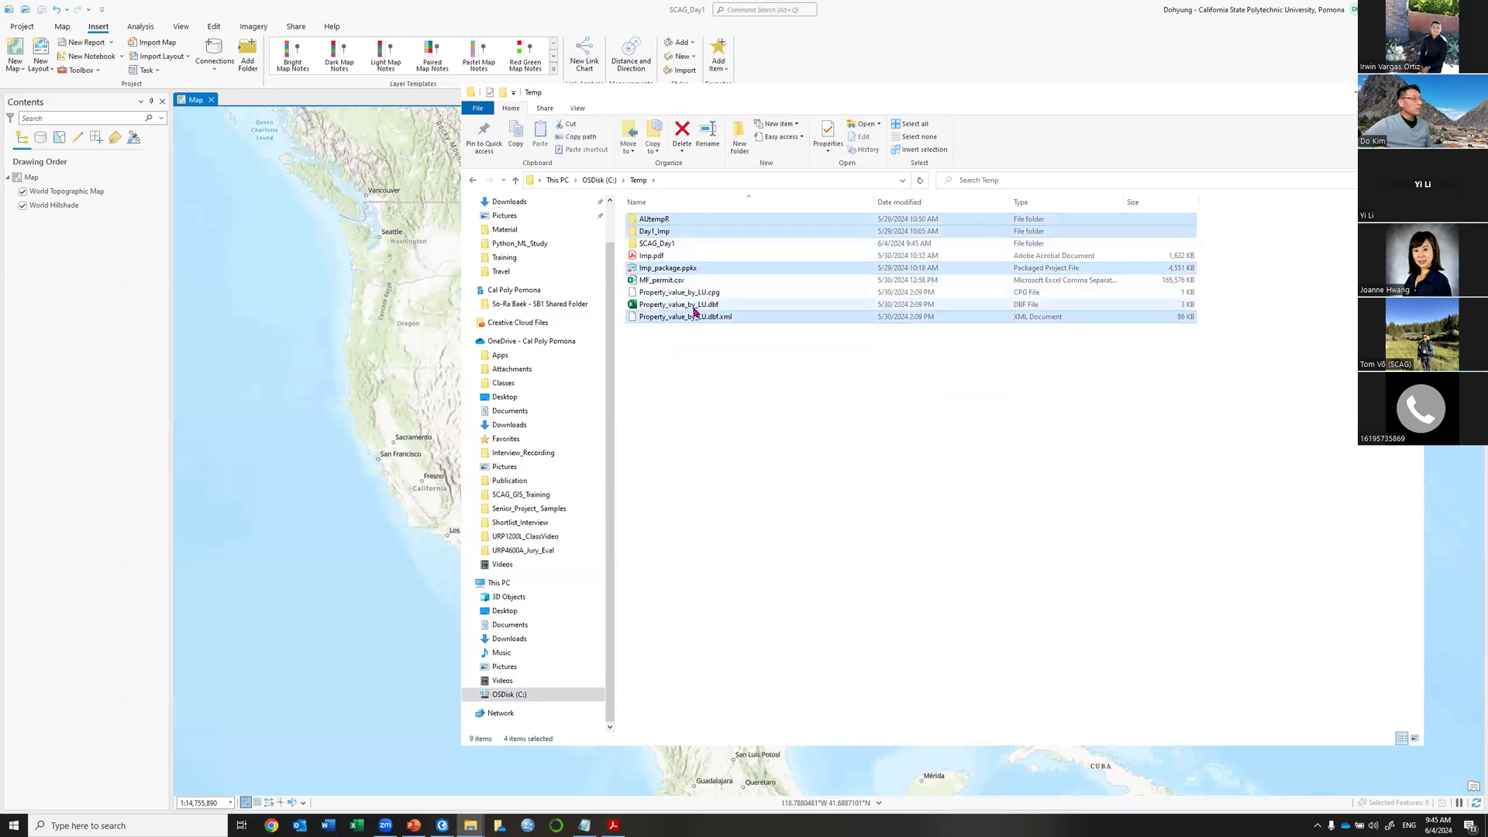
left_click(694, 306, "ctrl")
left_click(689, 294, "ctrl")
left_click(682, 282, "ctrl")
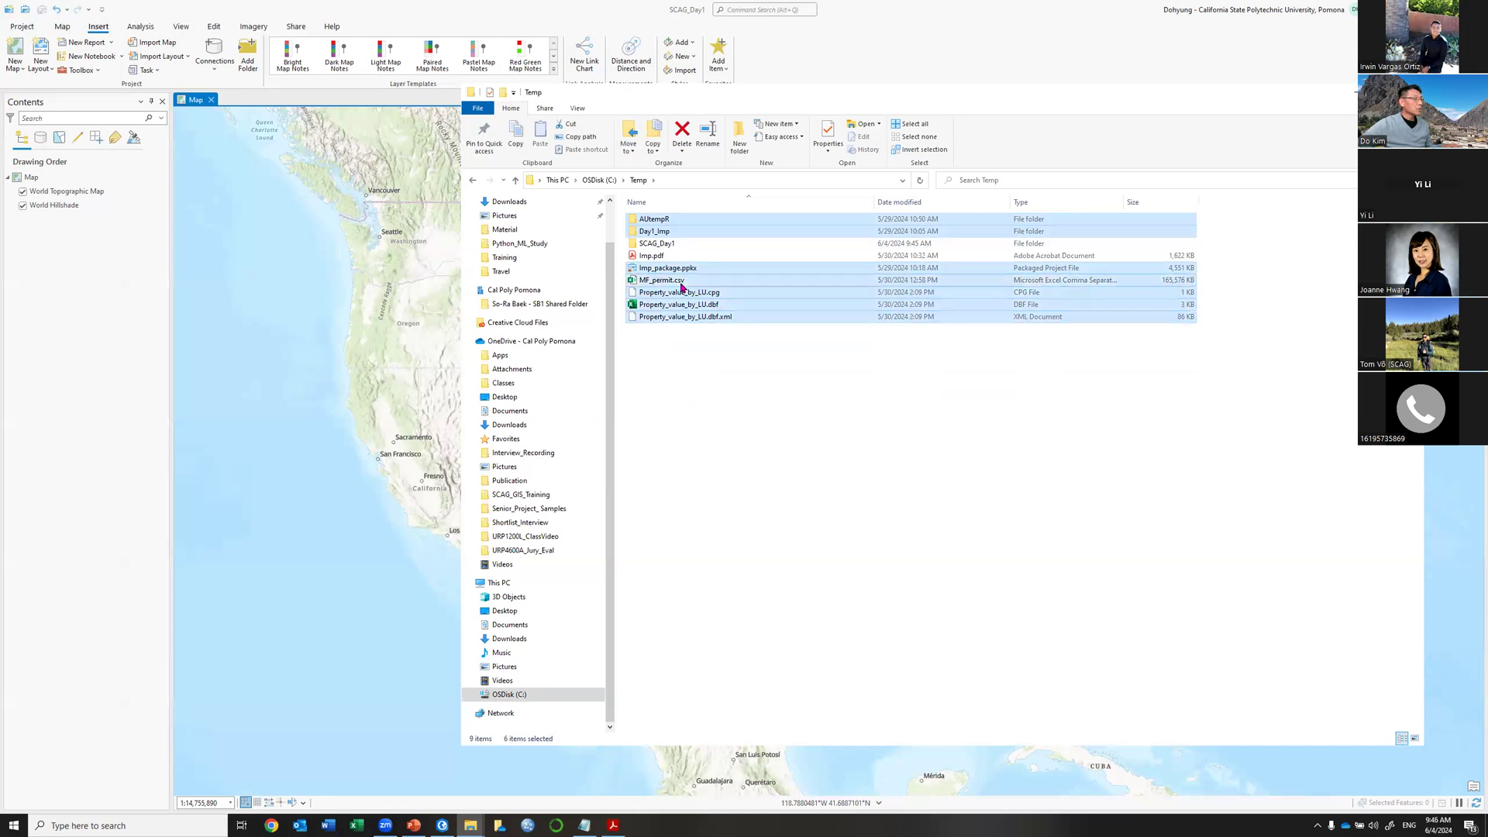
left_click(663, 268, "ctrl")
left_click(657, 257, "ctrl")
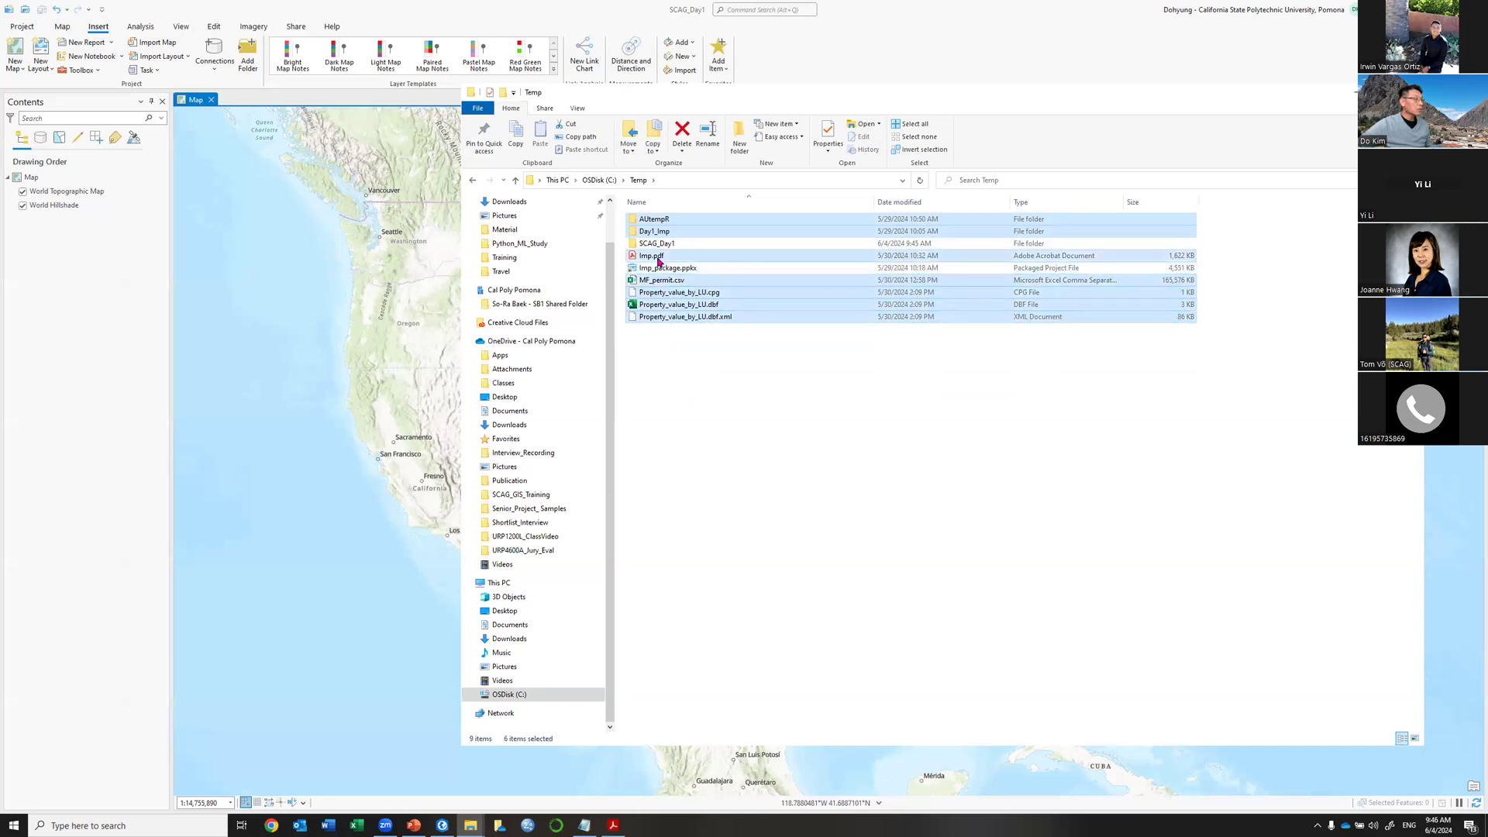
key("Delete")
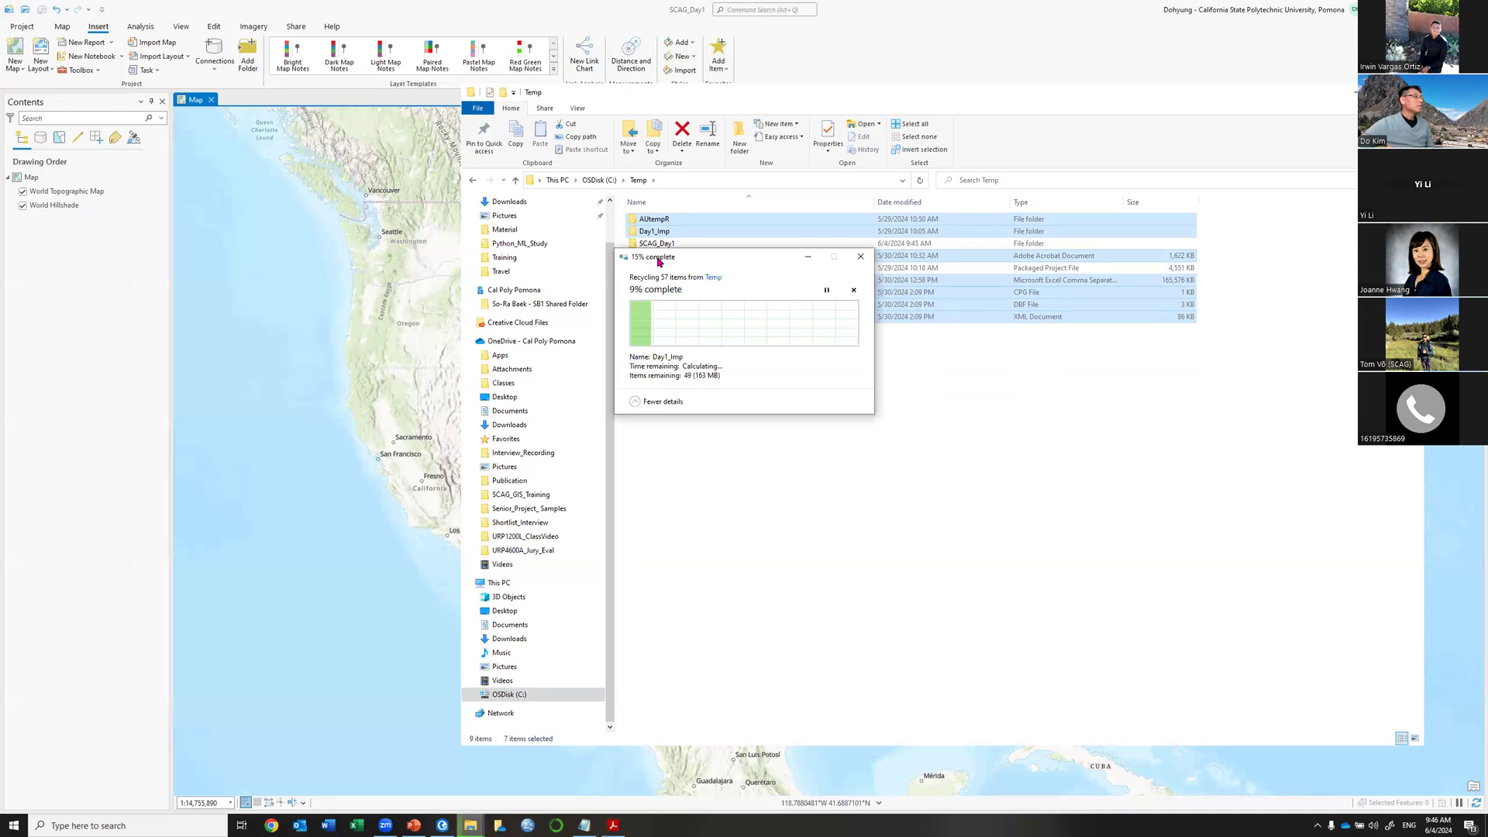
left_click(663, 234)
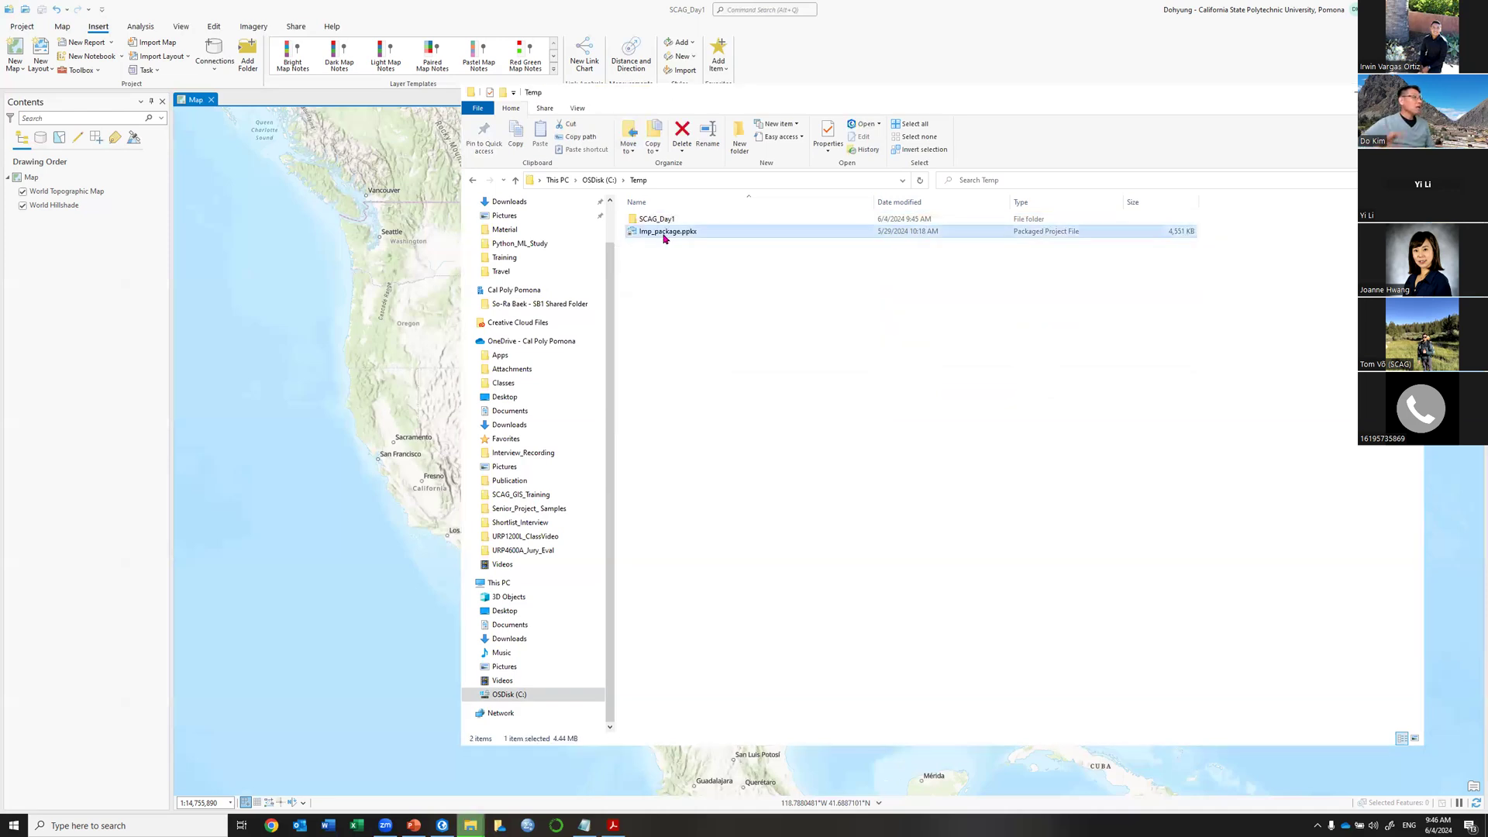
key("Delete")
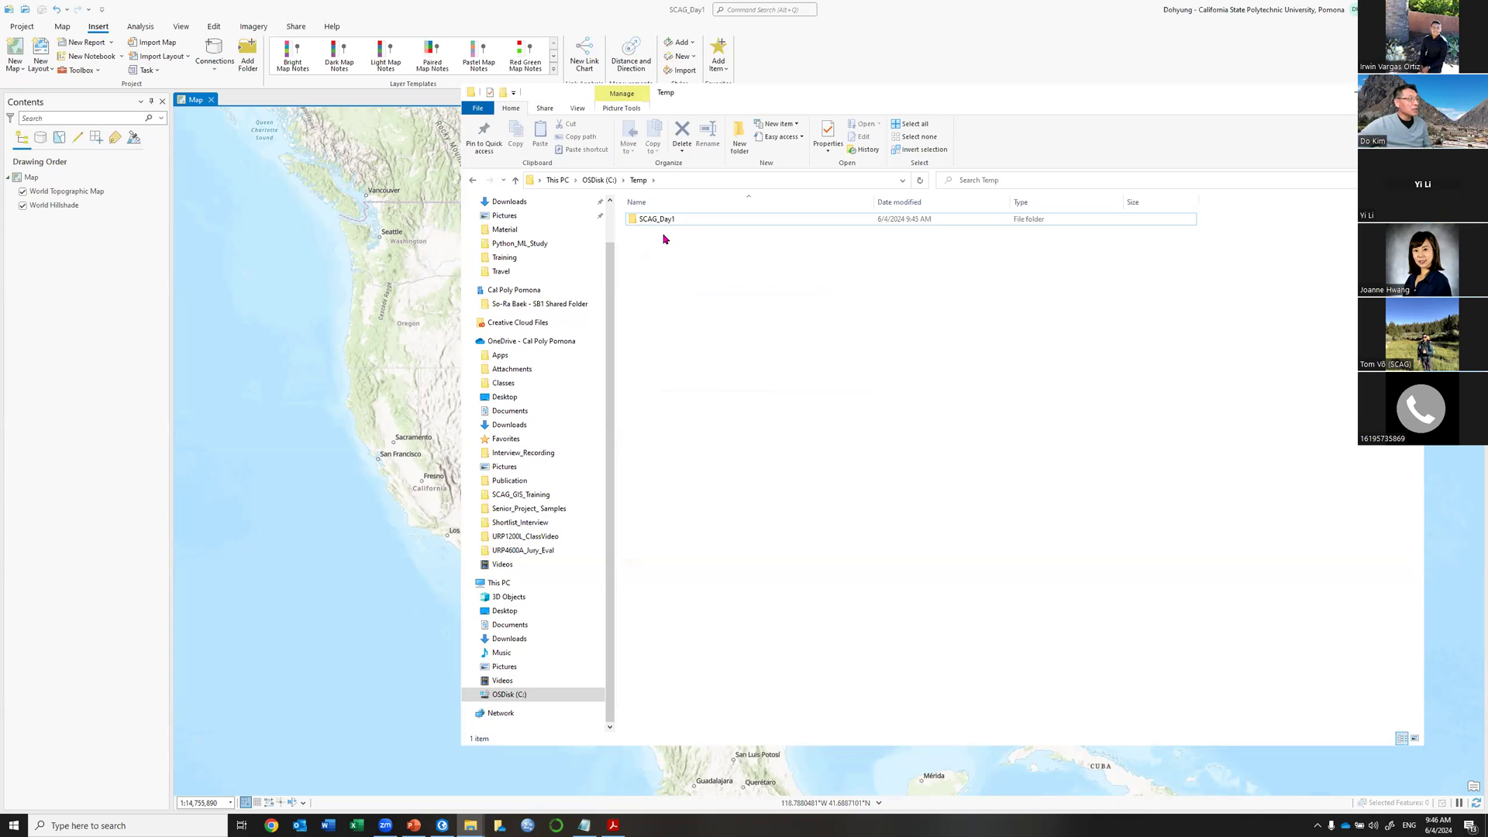
Move Explorer lower, open SCAG_Day1, and select ImportLog, Index and SCAG_Day1.gdb.
left_click(664, 222)
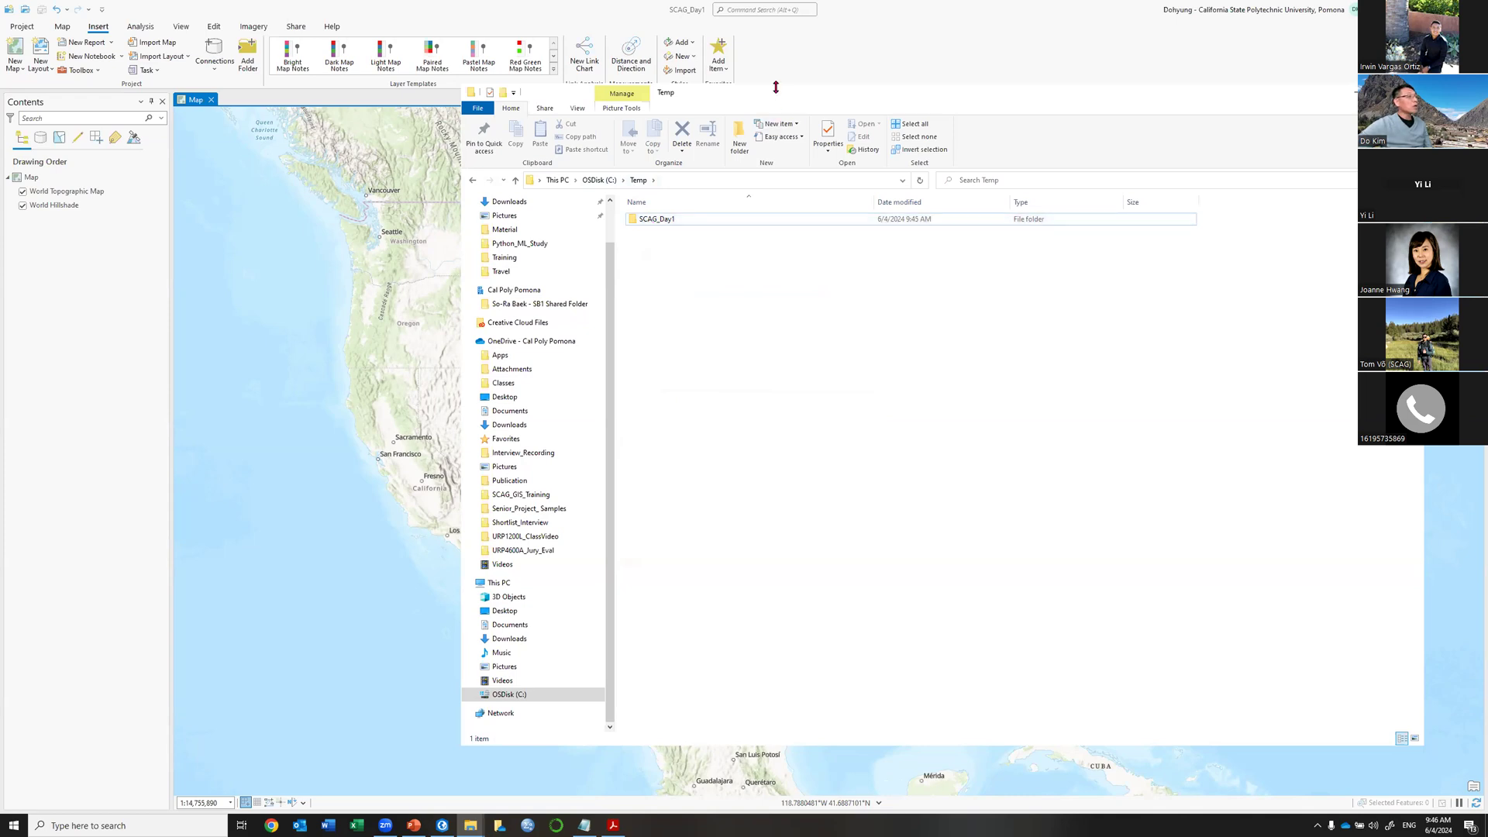
left_click_drag(776, 87, 775, 166)
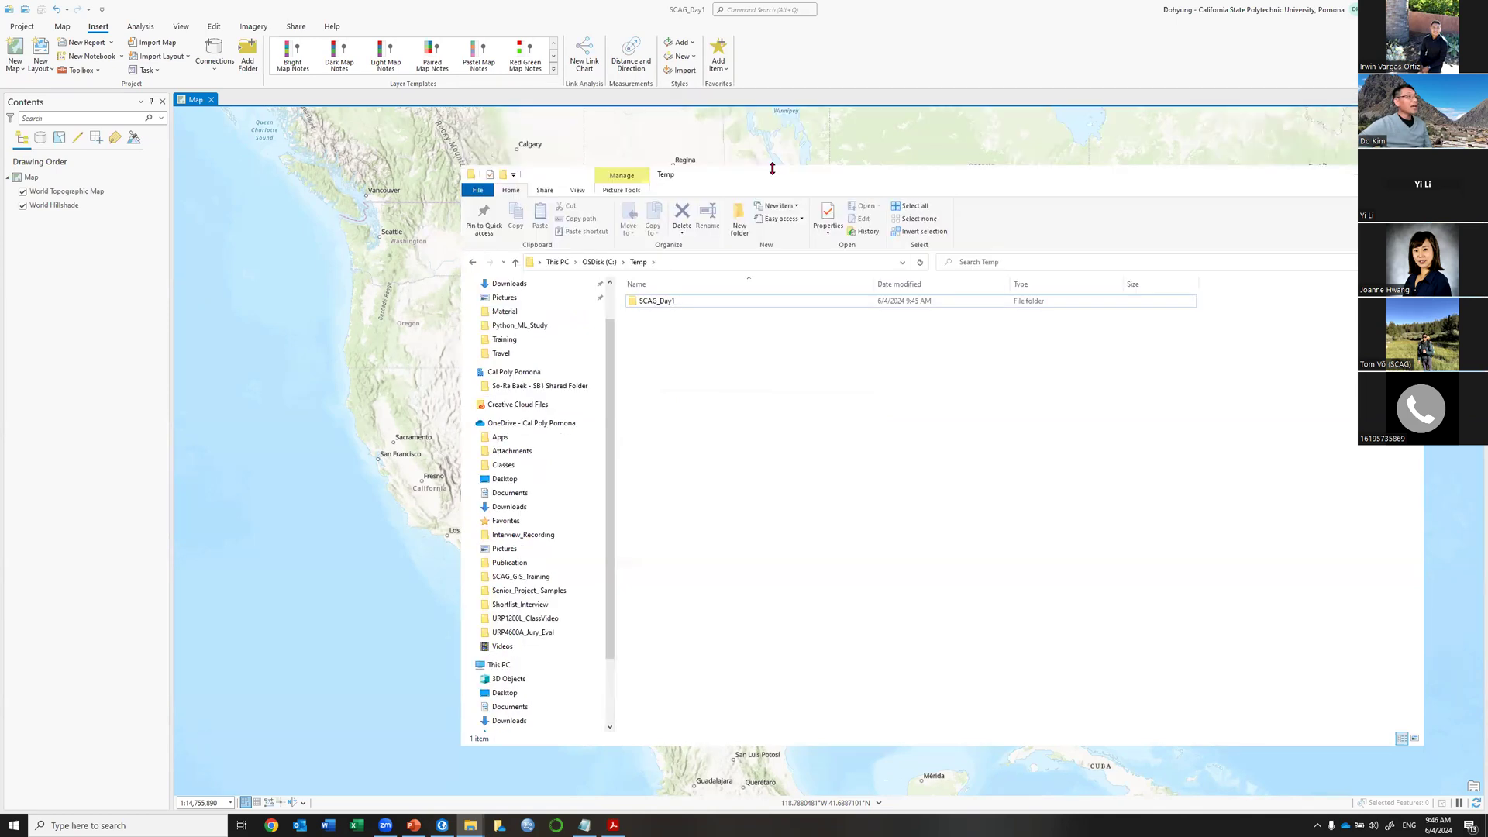
left_click(651, 308)
double_click(661, 305)
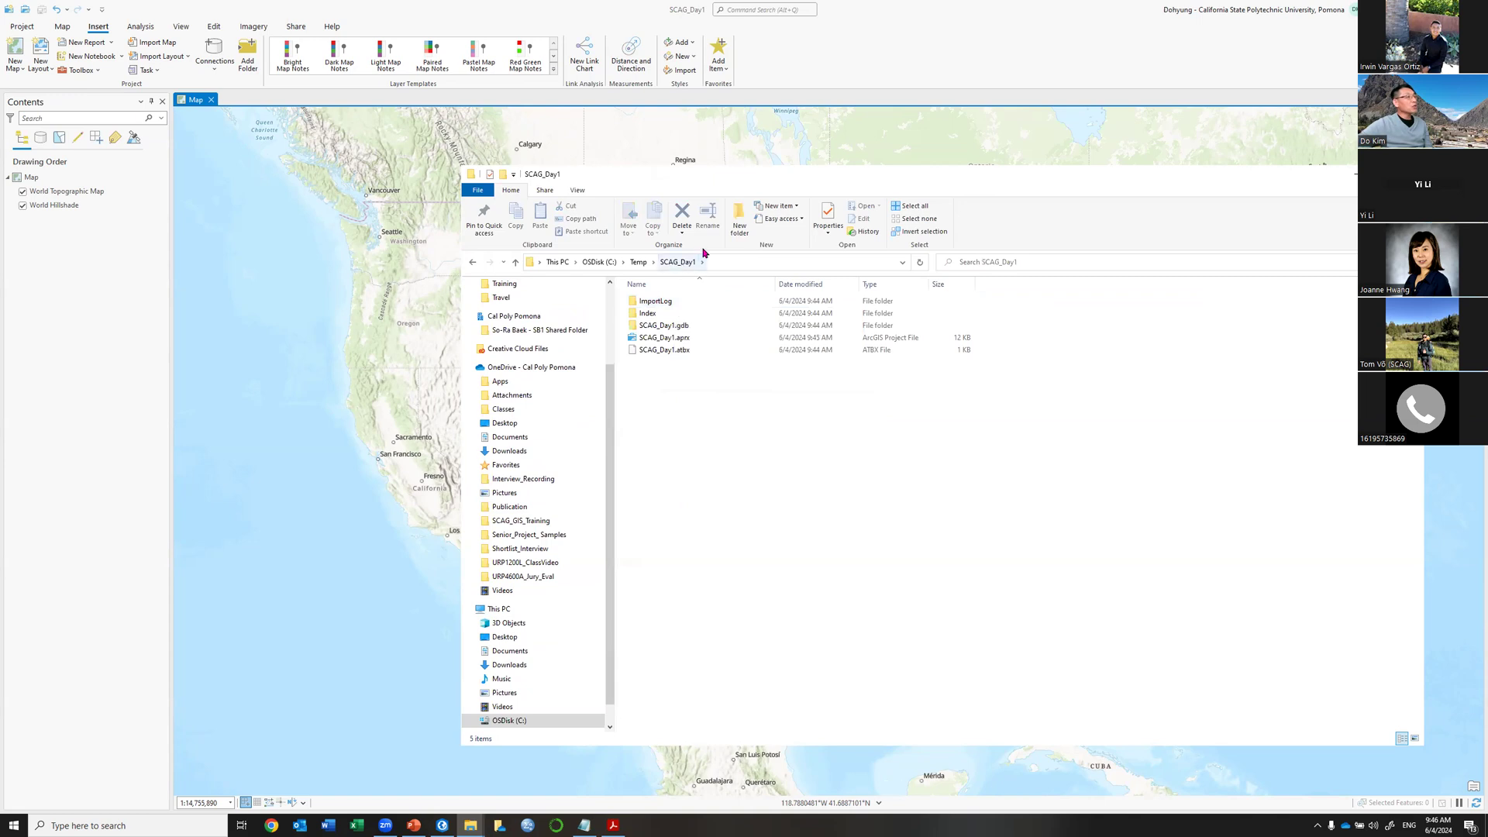
left_click(689, 326)
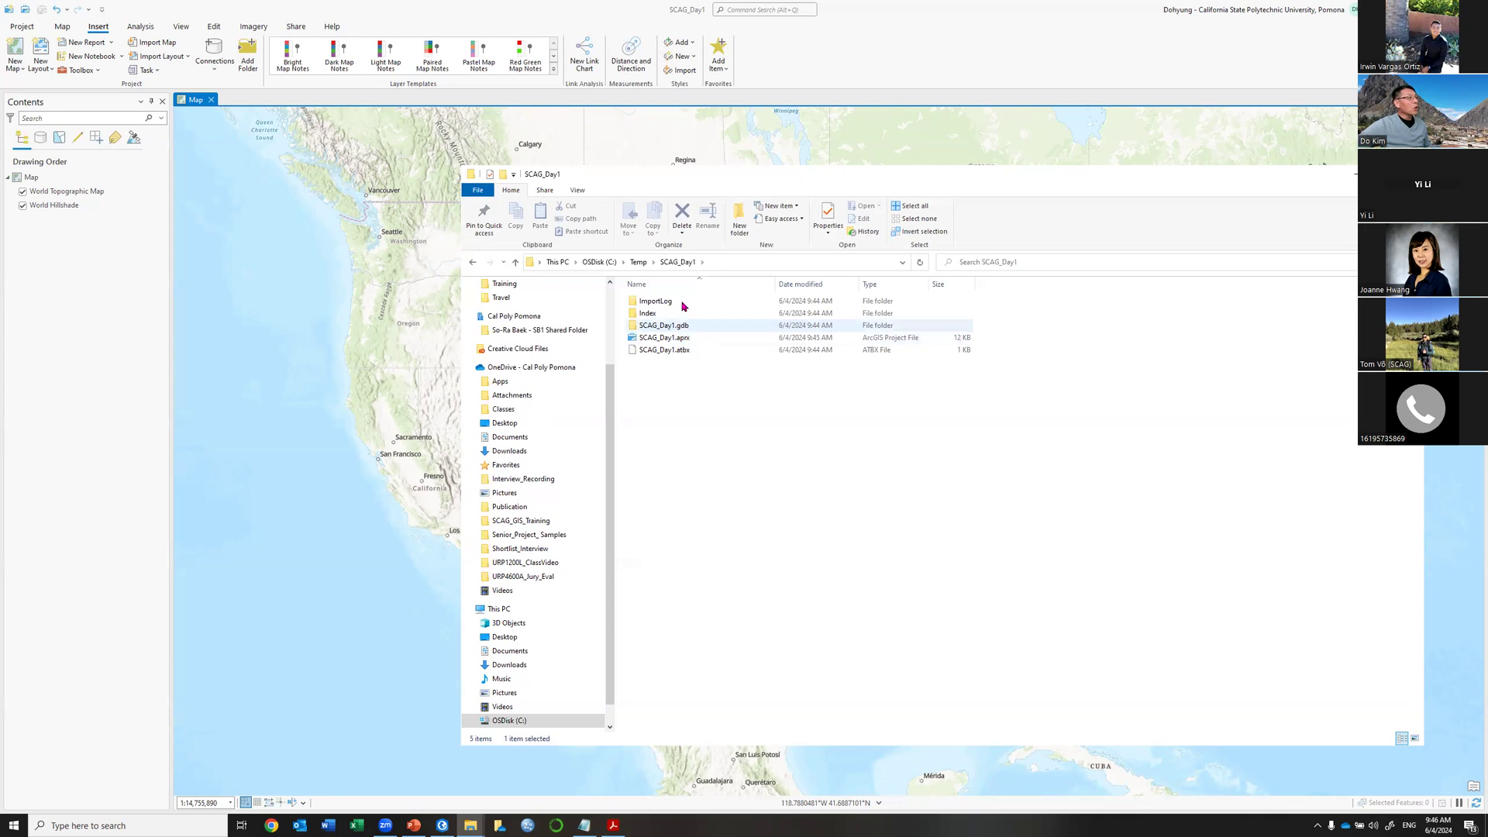
left_click(682, 306, "shift")
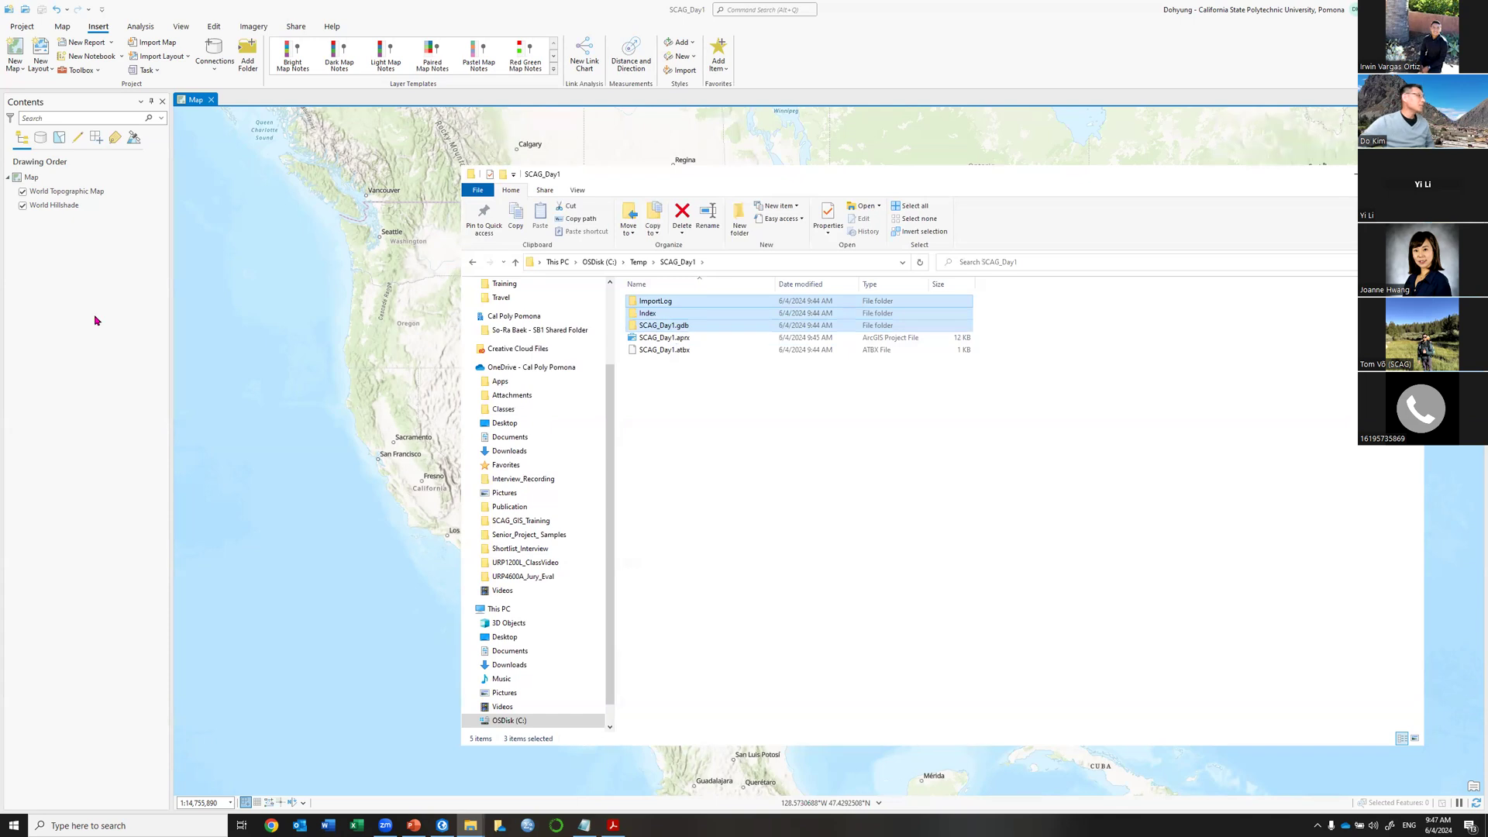
Show the Workspace slide in the PowerPoint slide show, then switch back out.
key("alt+Tab")
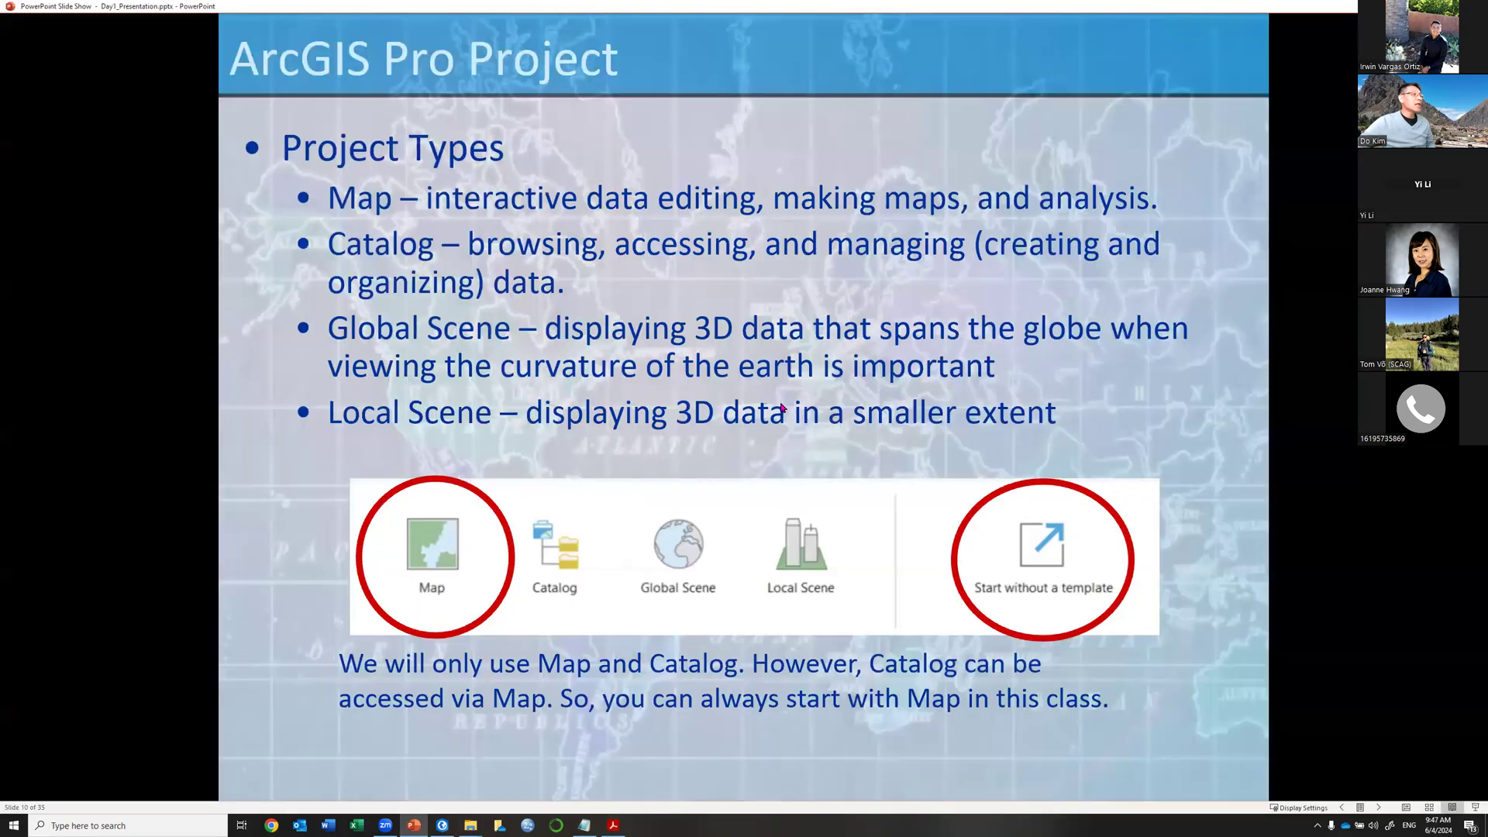
key("Right")
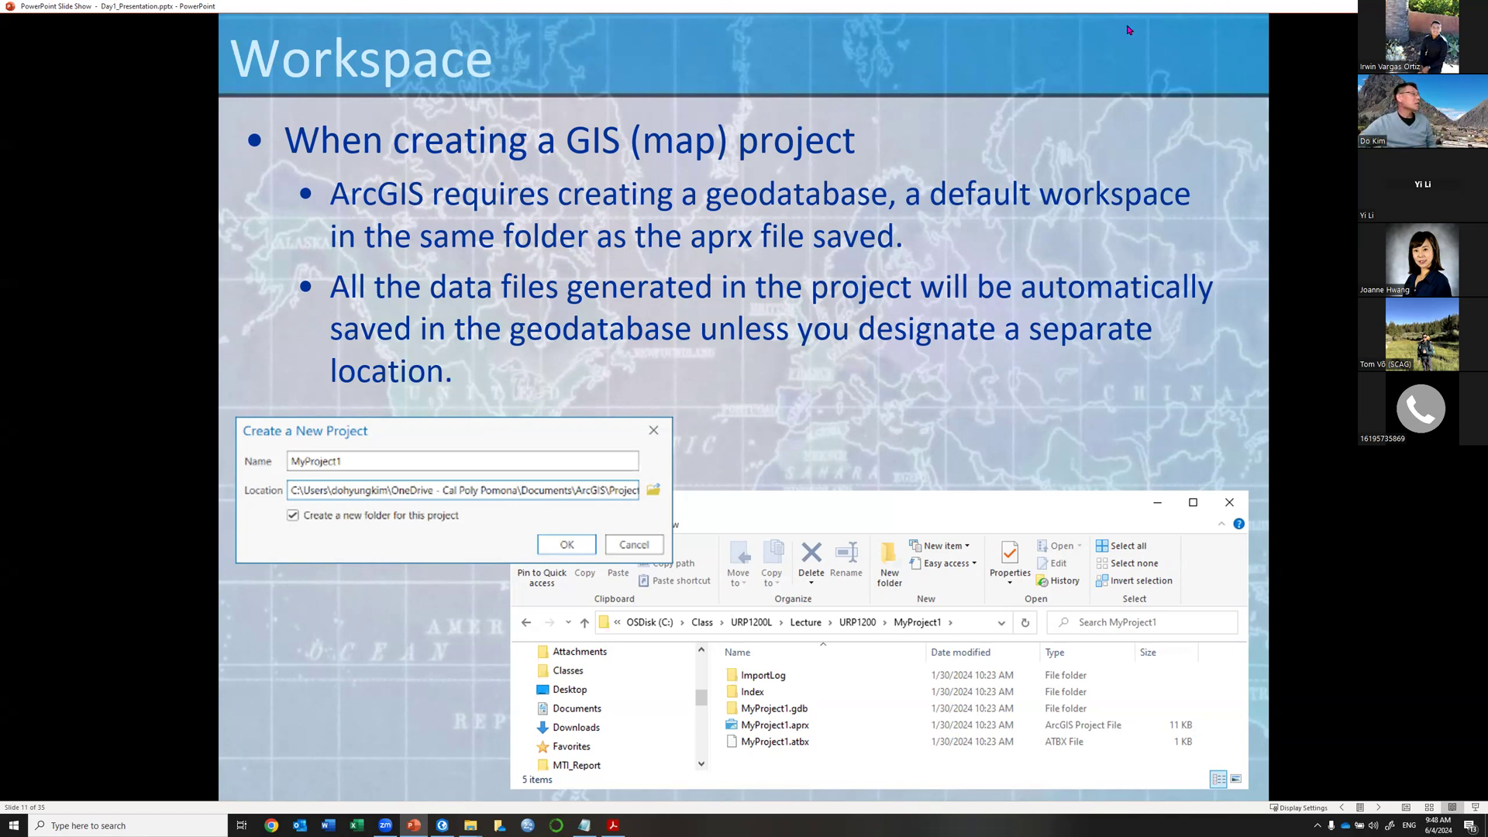
key("alt+Tab")
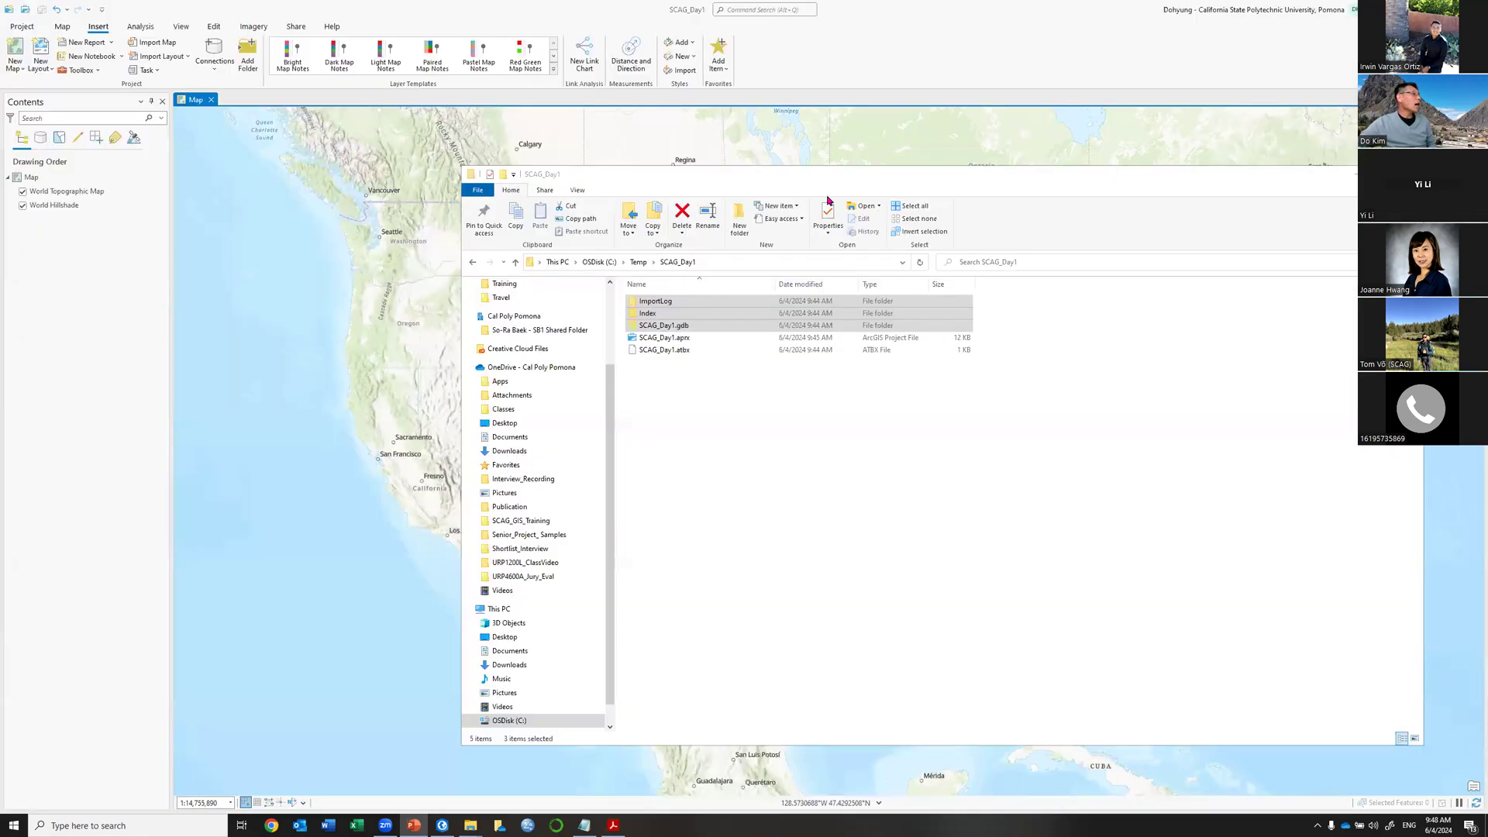
Bring ArcGIS Pro to the front and show the Project tab's New page.
left_click(964, 13)
left_click(23, 31)
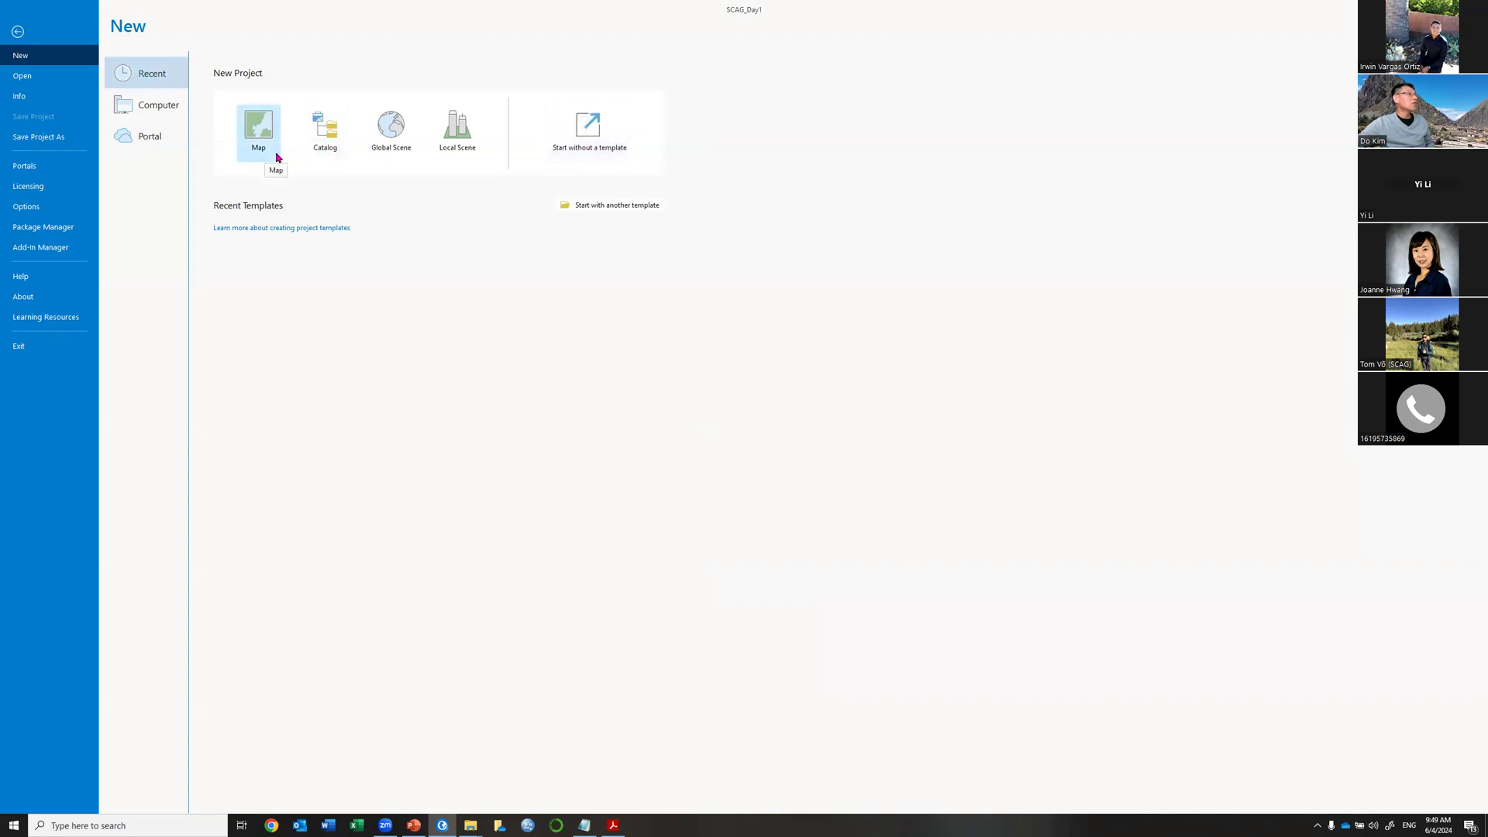
Start a blank project without a template and insert a new 2D map.
left_click(600, 132)
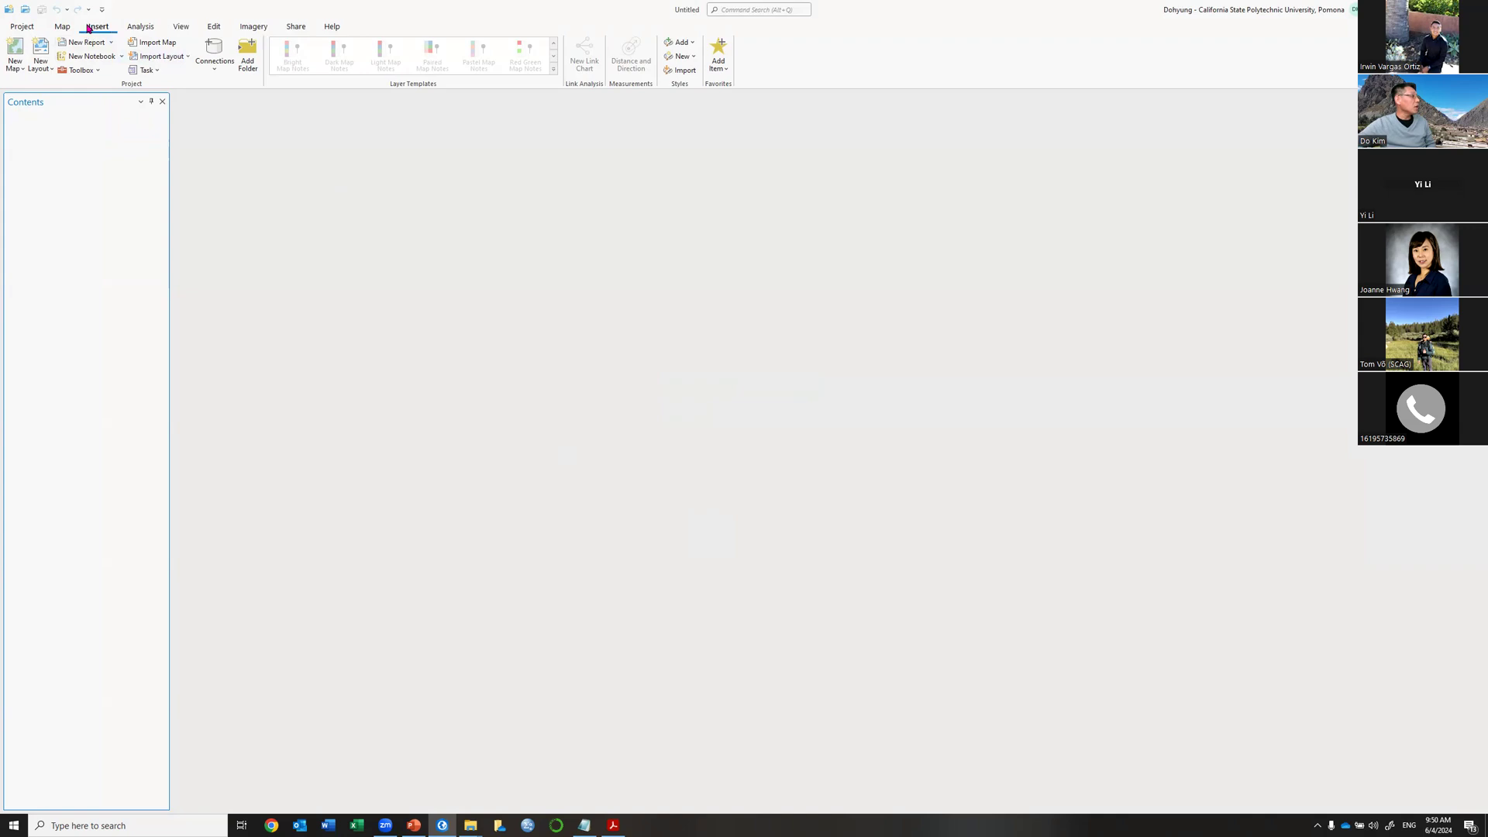
left_click(14, 68)
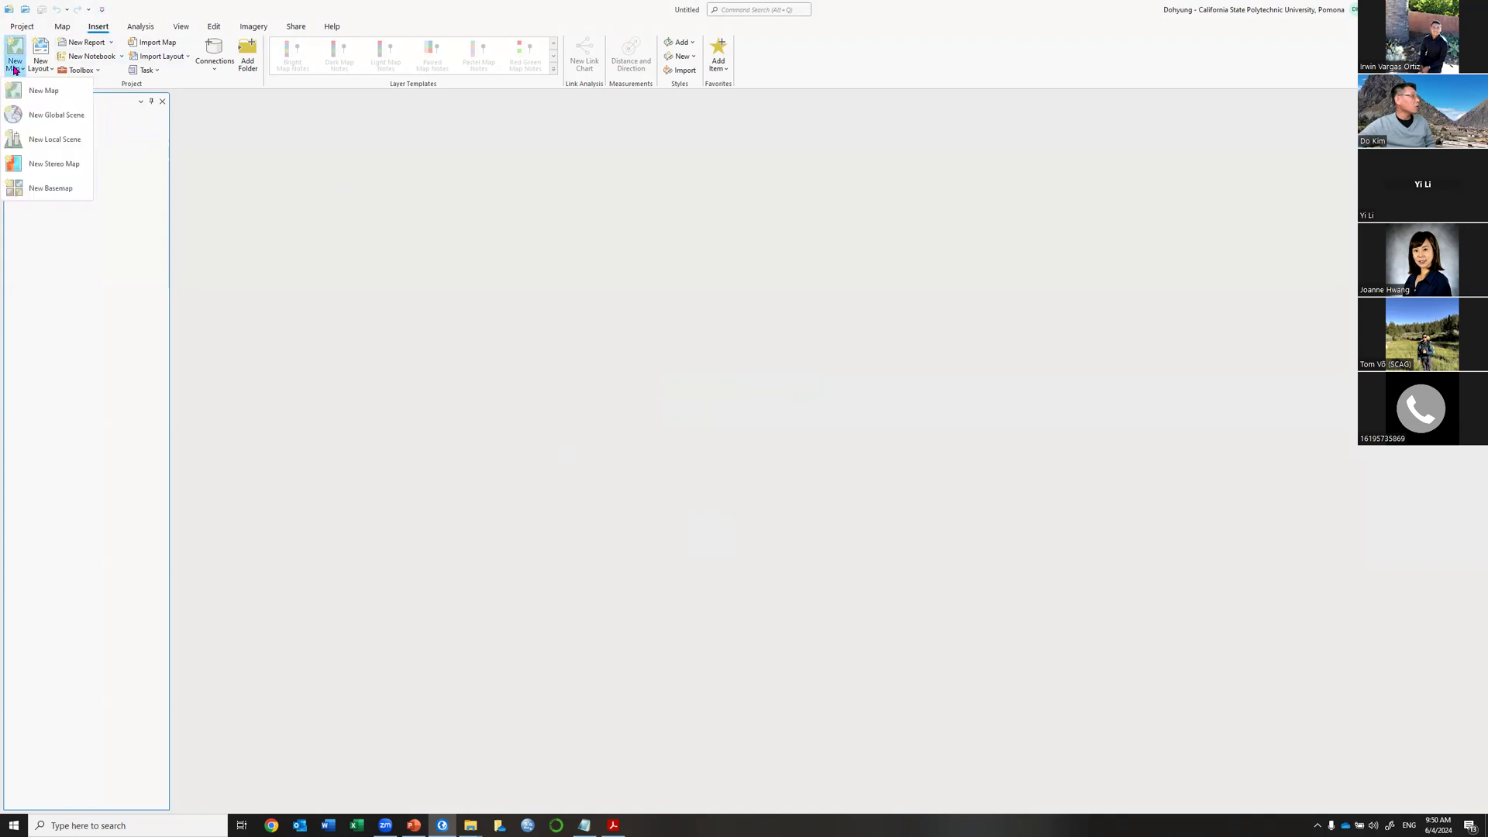
left_click(49, 90)
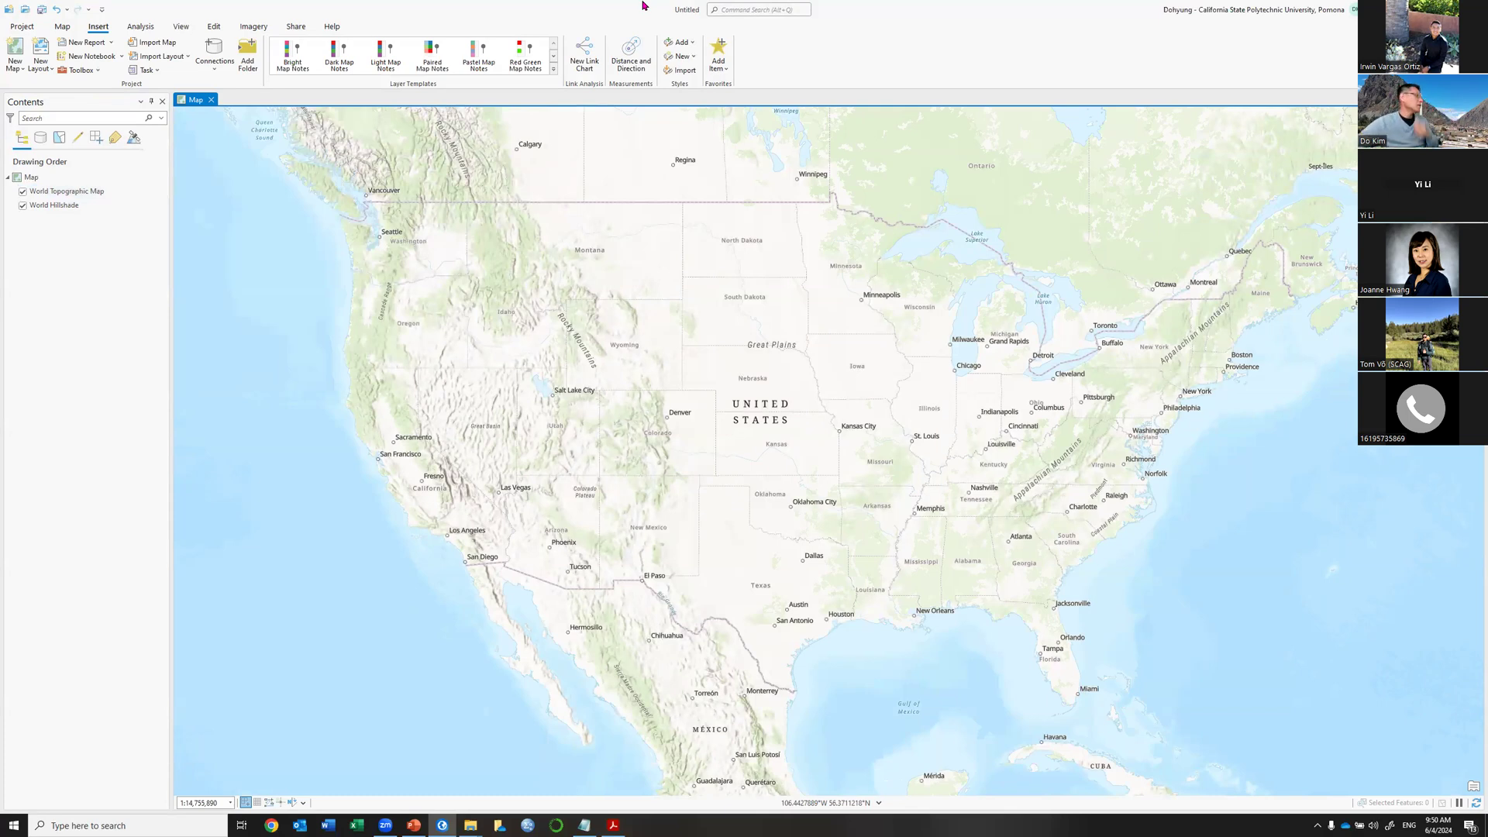
Reopen SCAG_Day1 without saving the untitled project, then resume the slide show at the Map slide.
left_click(16, 29)
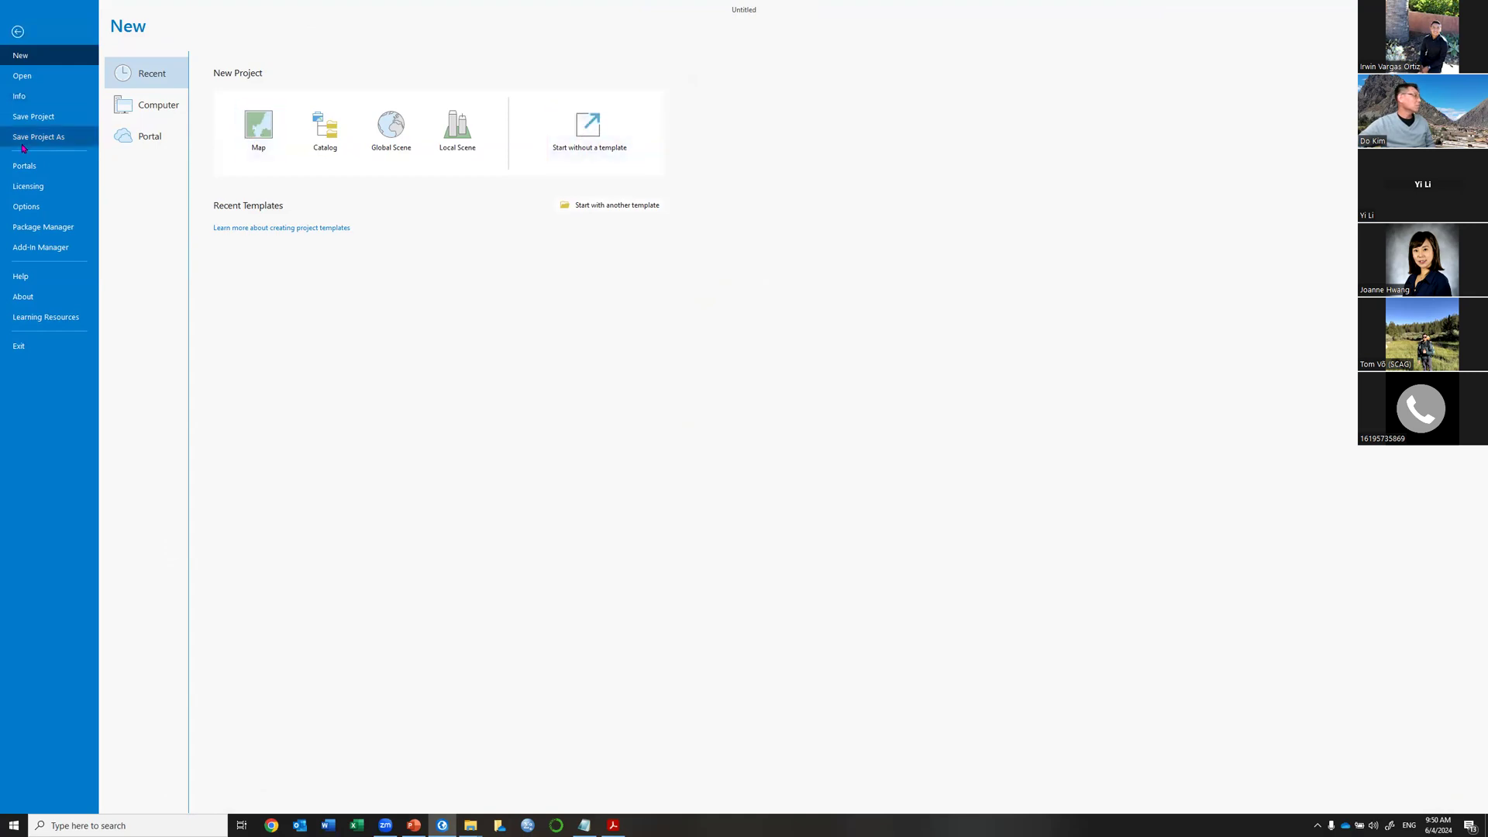
left_click(22, 76)
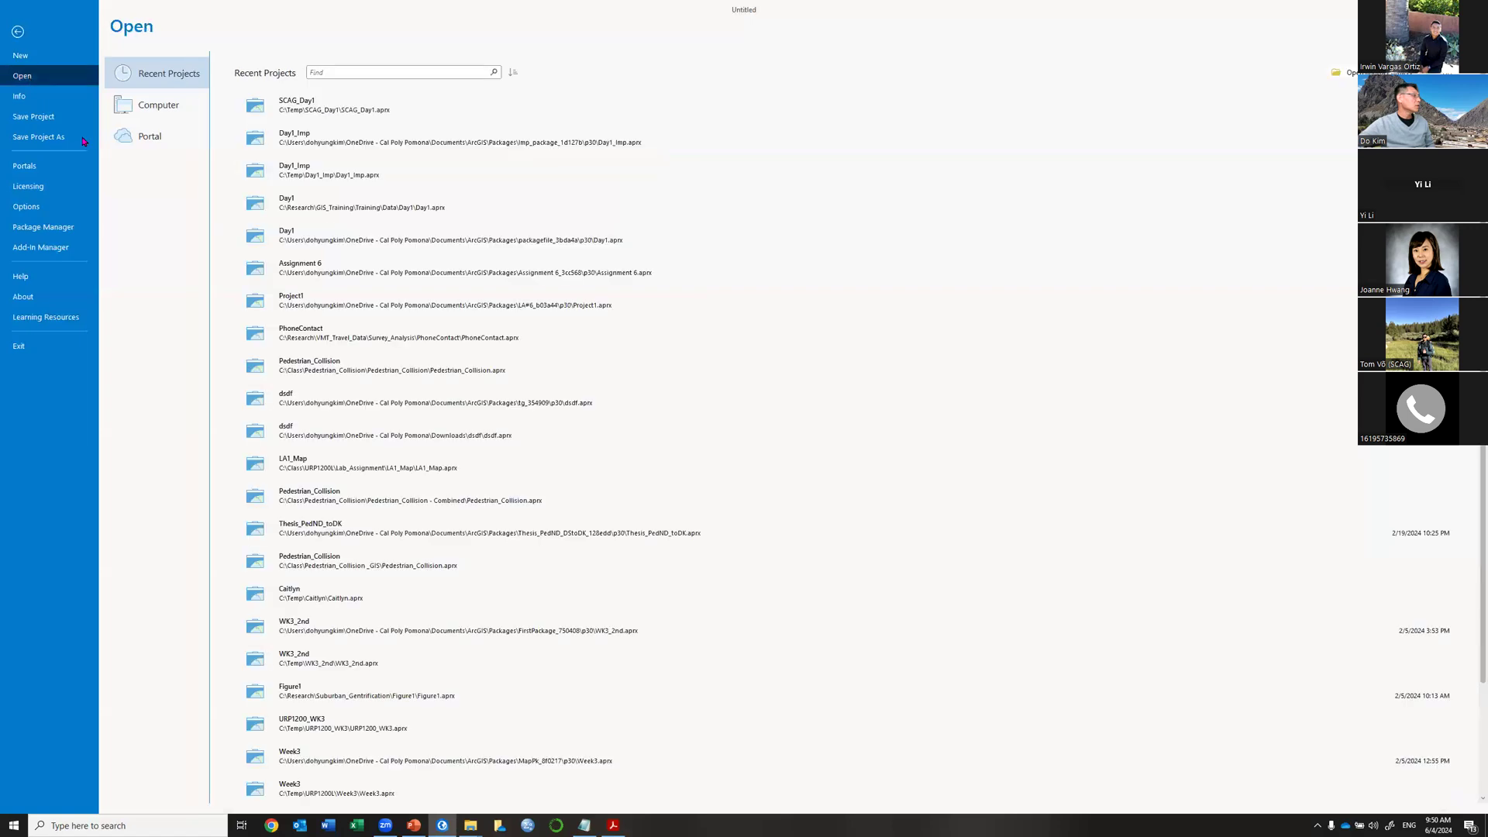
left_click(304, 114)
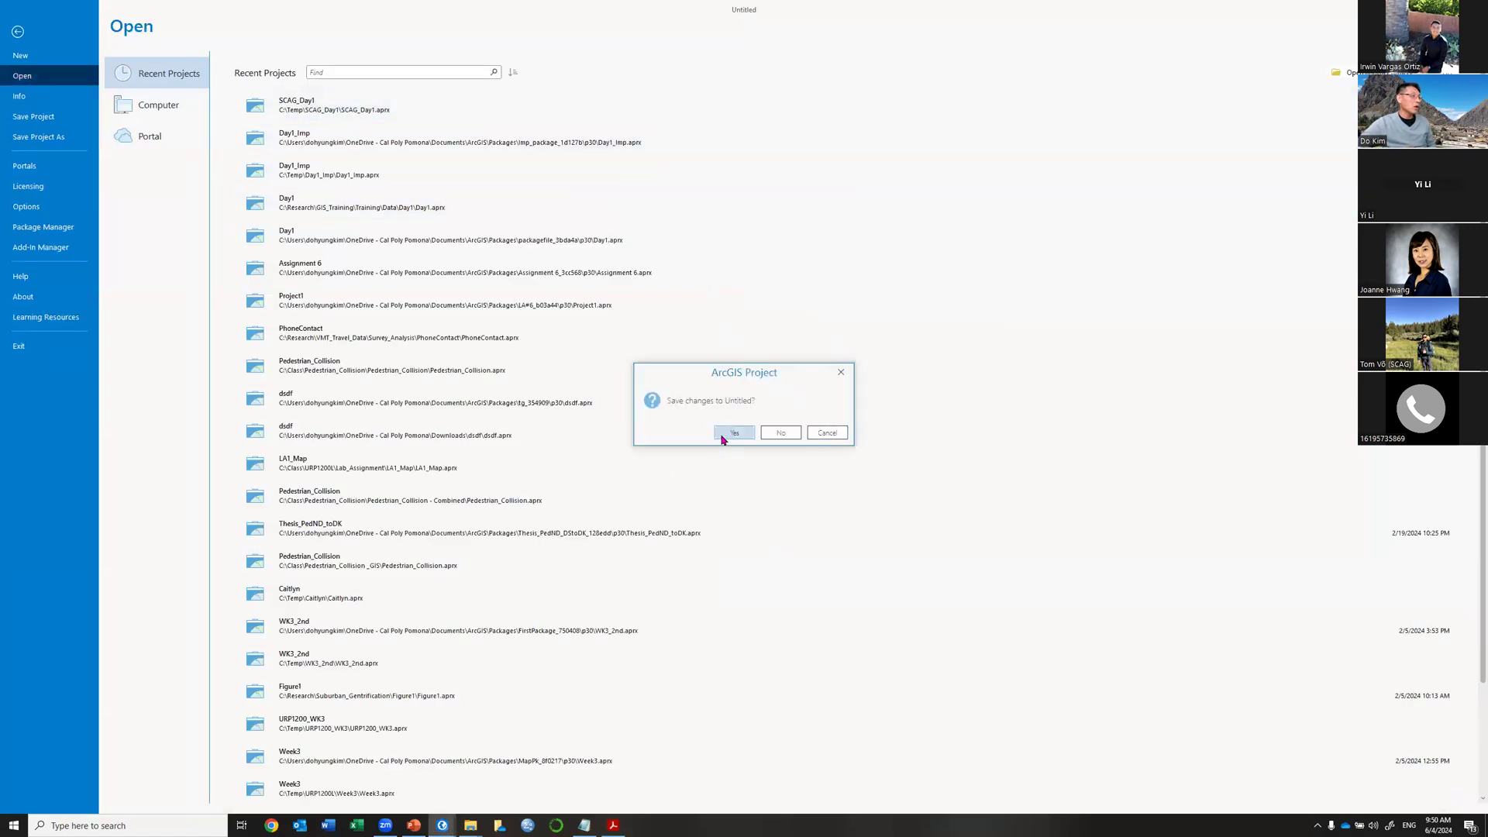
left_click(773, 435)
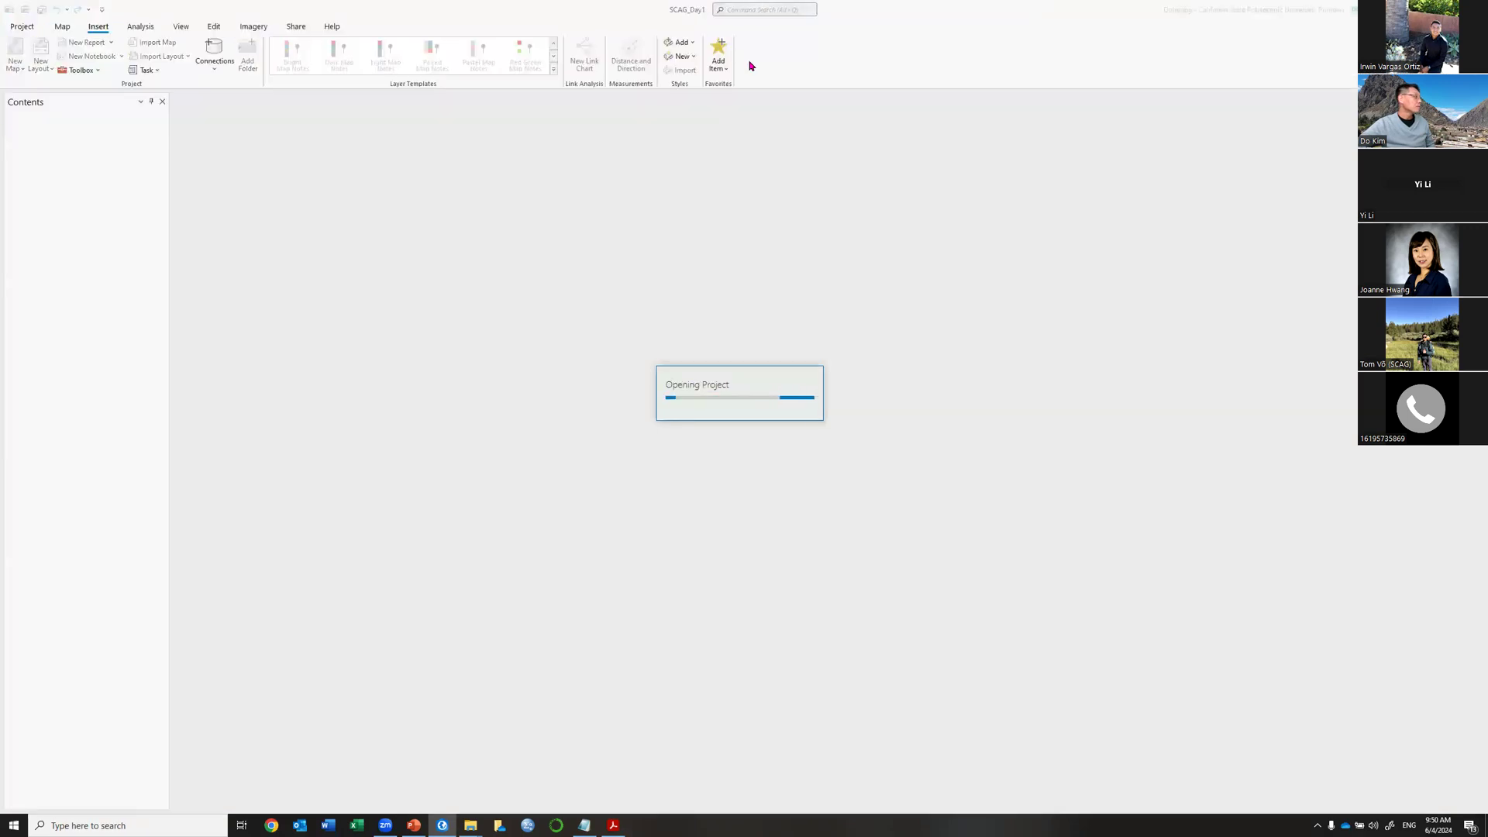
key("alt+Tab")
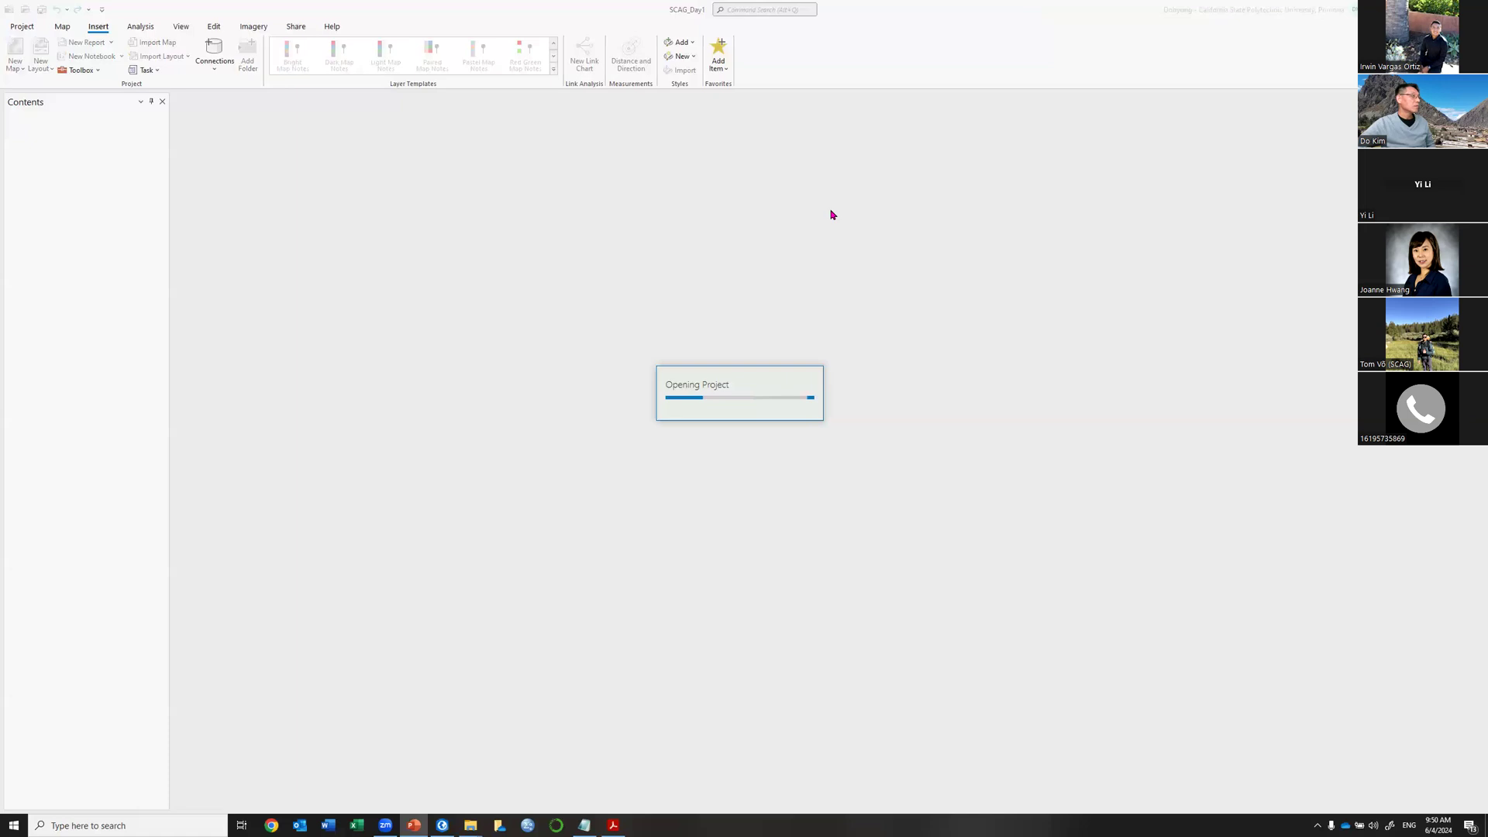
key("Right")
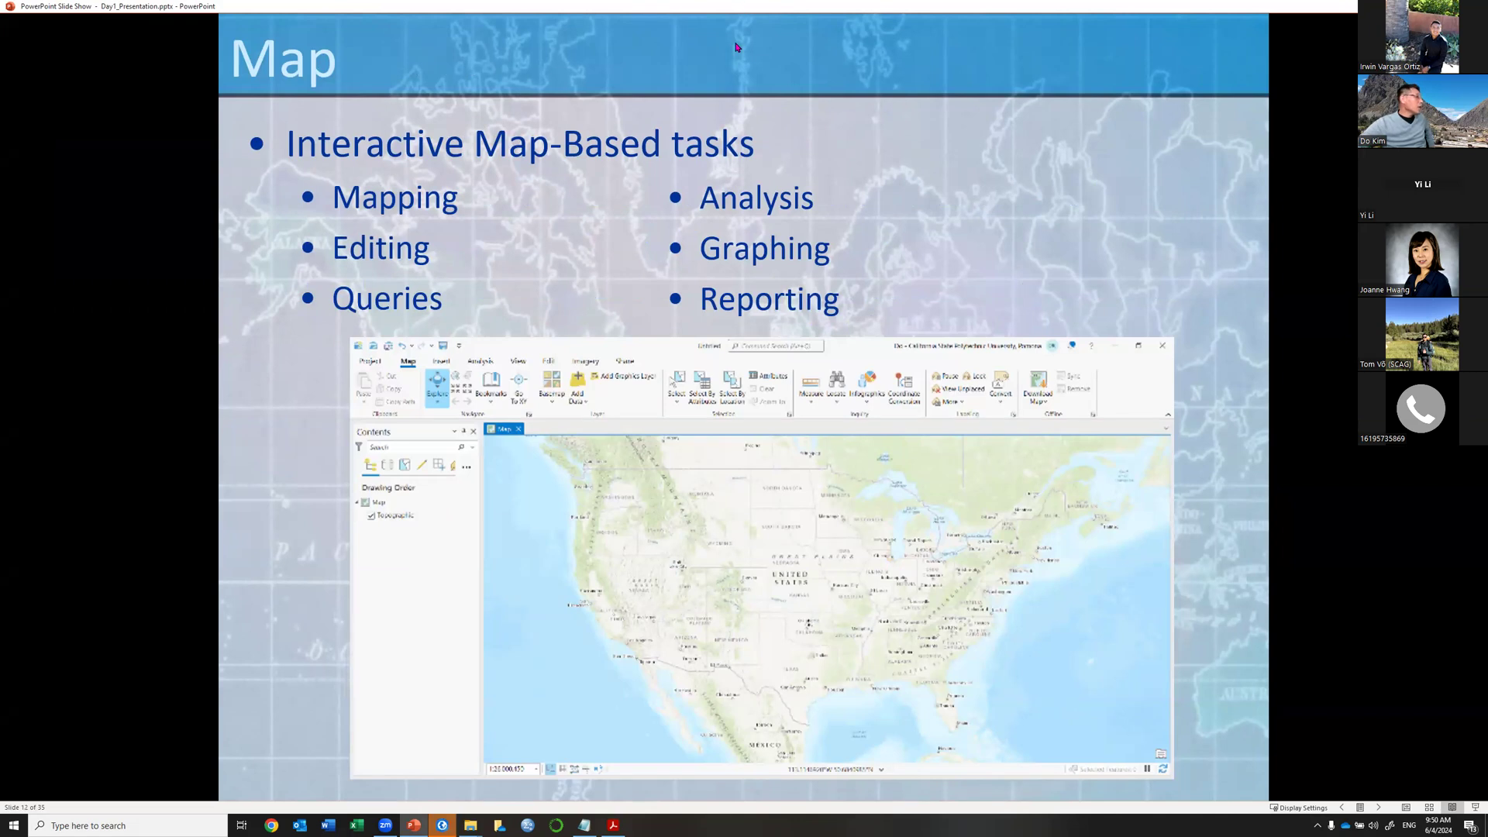
Switch from the PowerPoint slide show back to ArcGIS Pro's SCAG_Day1 map.
key("alt+Tab")
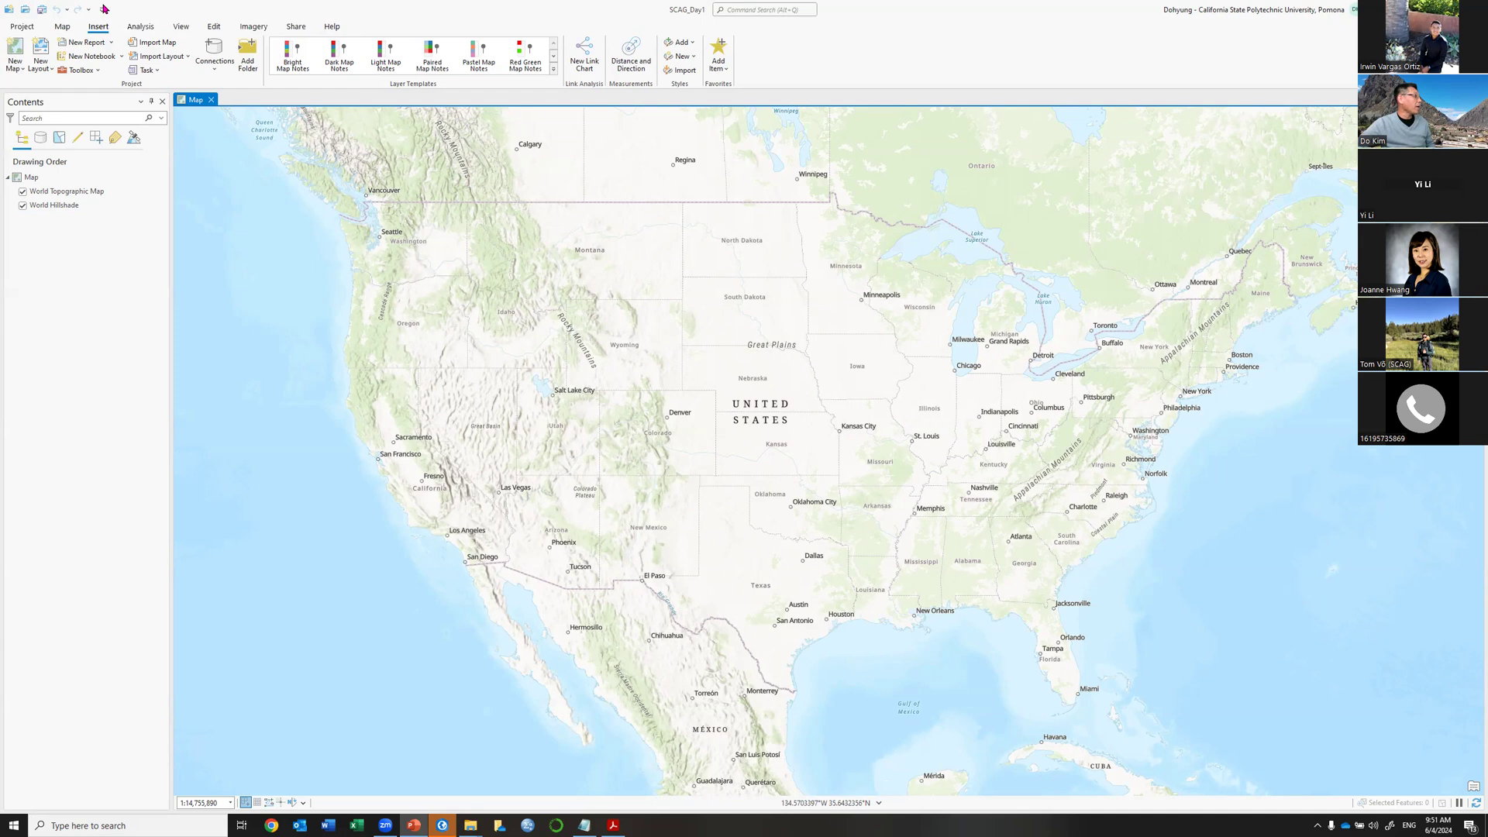
Browse the Help, Share and View ribbon tabs, ending on the View commands.
left_click(331, 29)
left_click(295, 28)
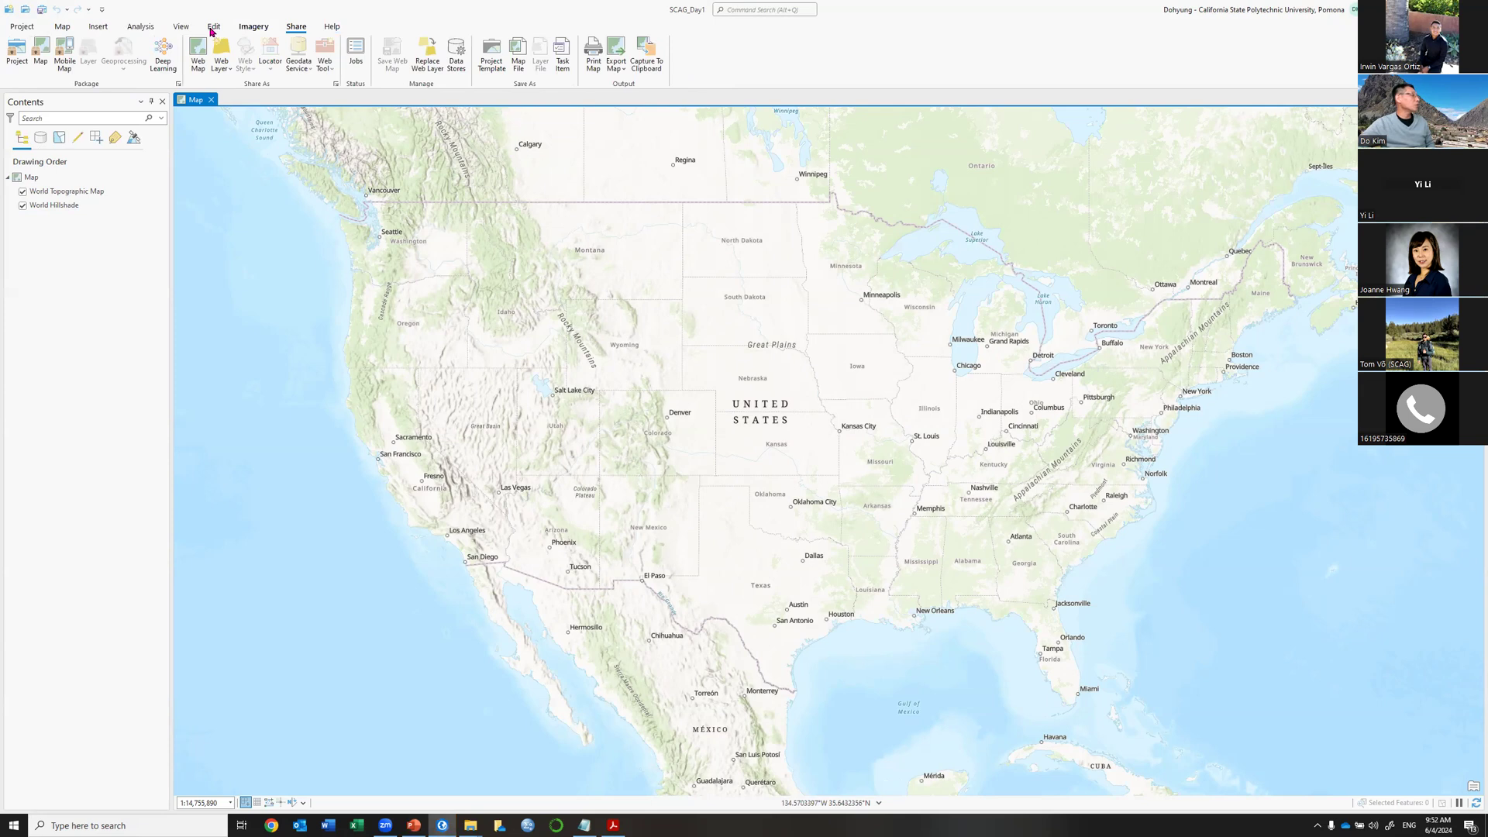
left_click(180, 29)
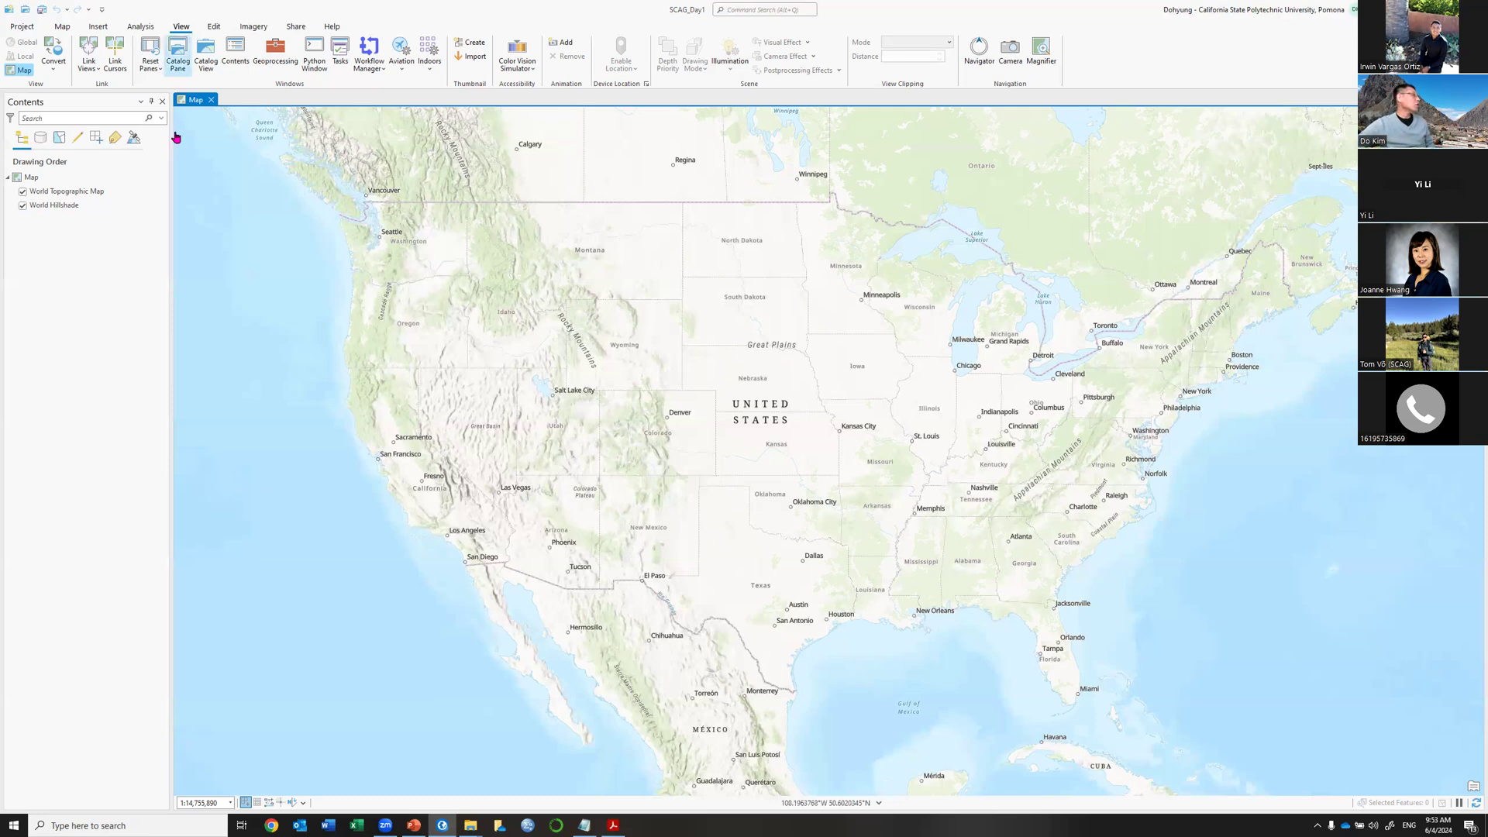
Browse the Map tab's Basemap gallery, then close it keeping World Topographic Map.
left_click(65, 27)
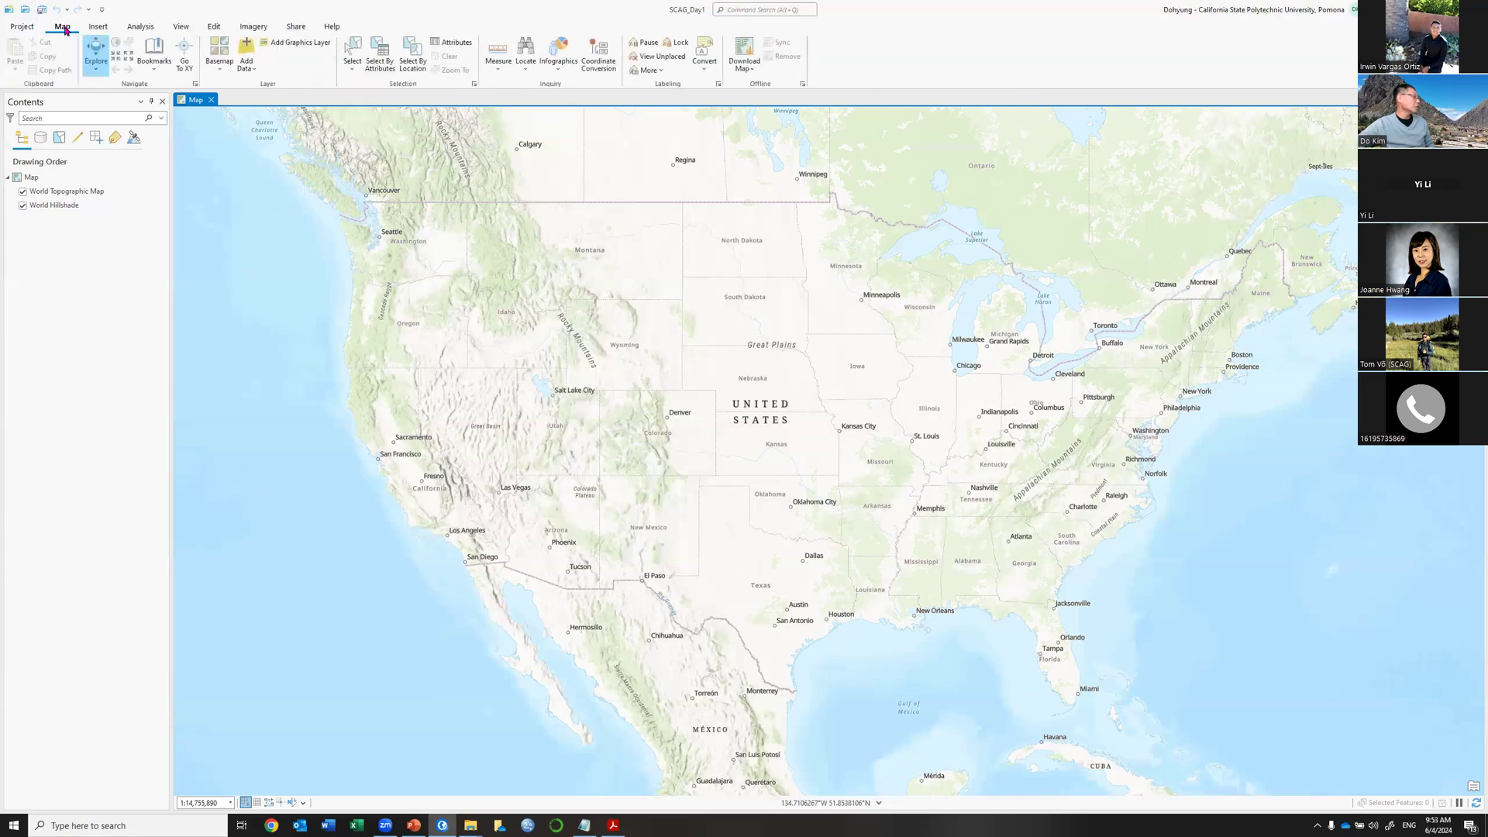
left_click(220, 68)
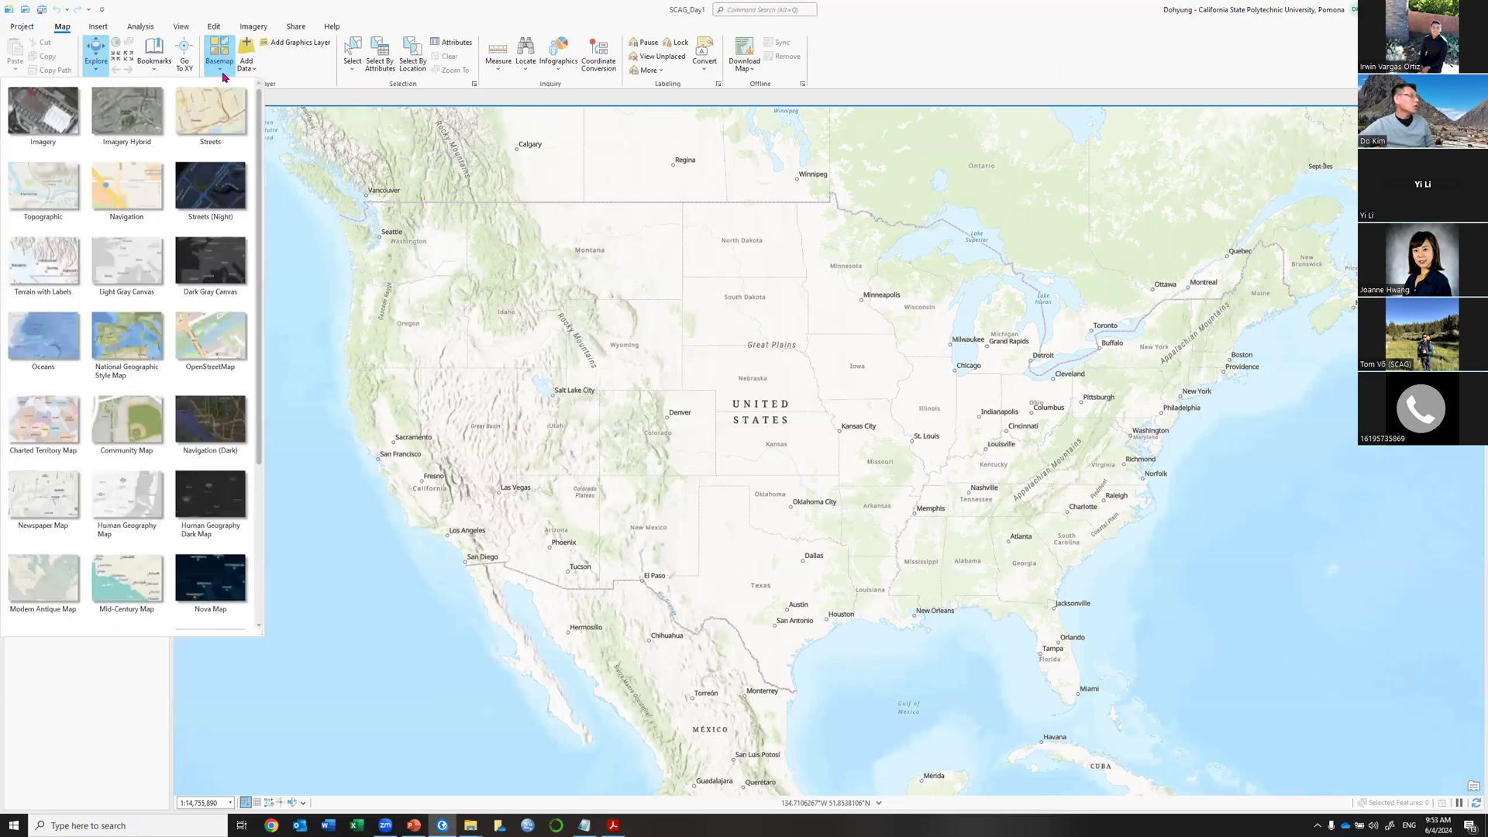
left_click_drag(258, 305, 257, 508)
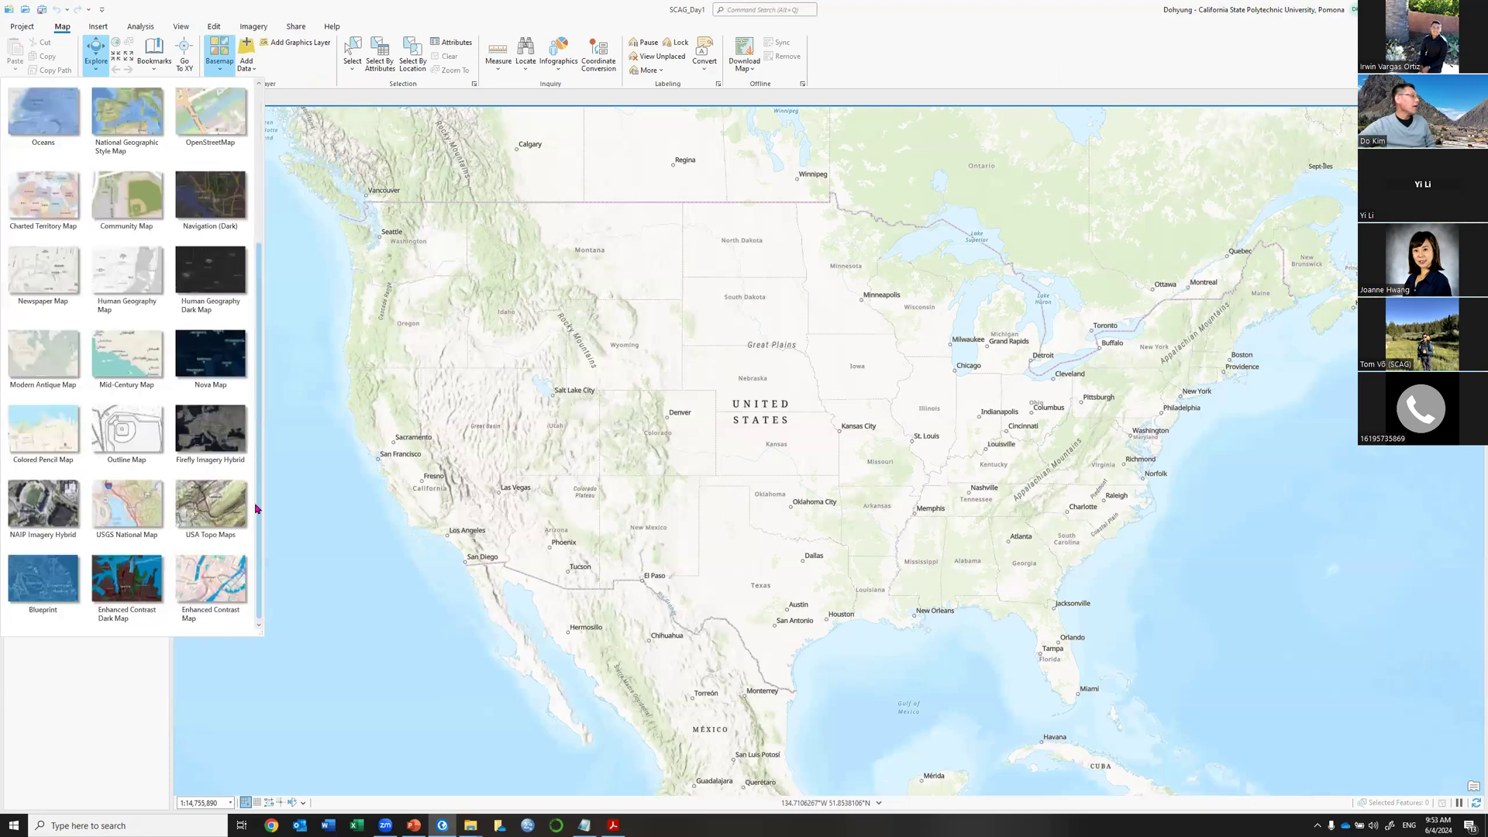
scroll(258, 162, "up", 5)
scroll(259, 162, "up", 1)
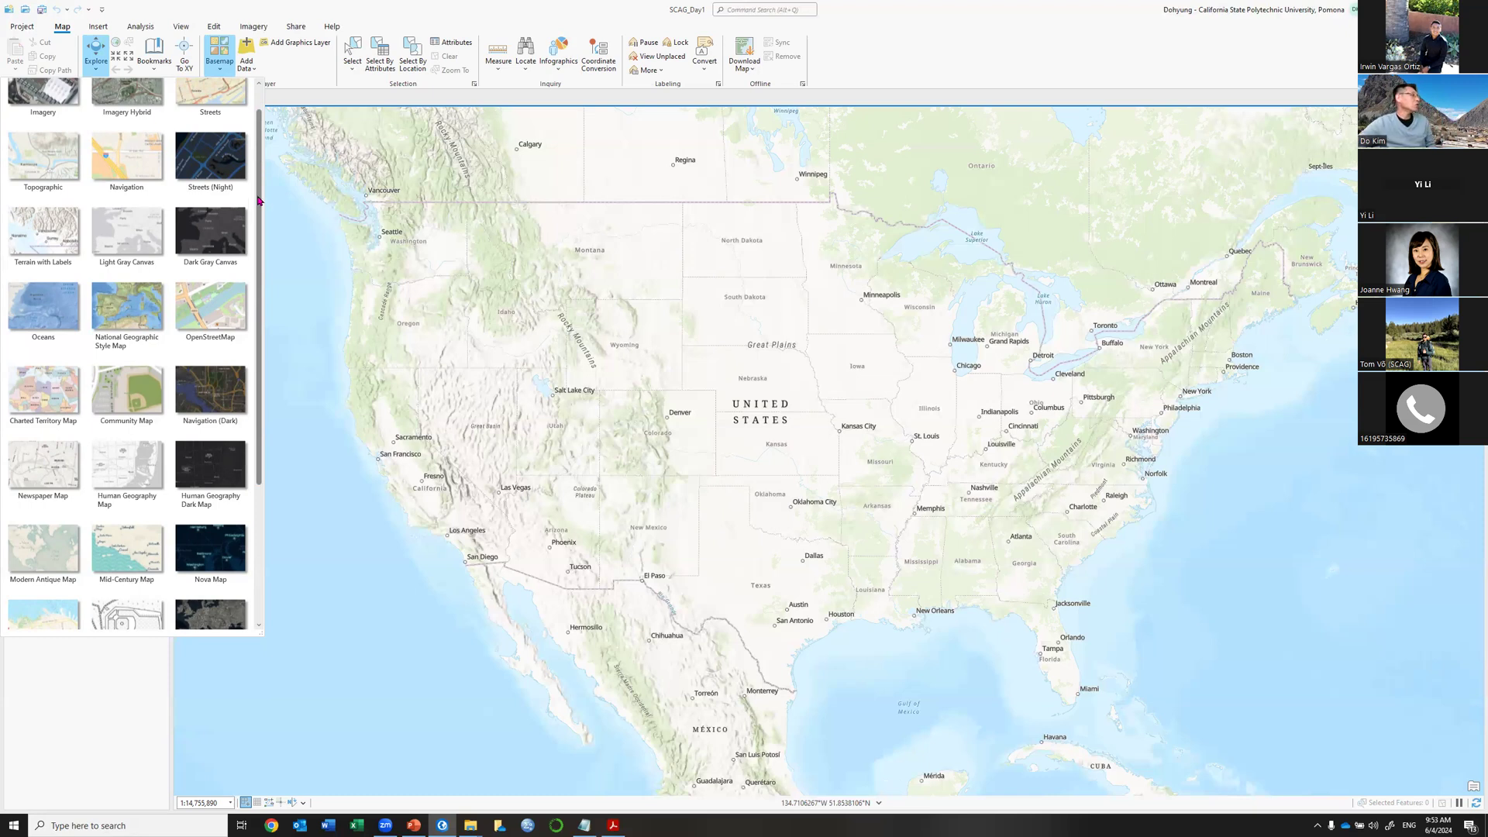
scroll(261, 302, "down", 2)
scroll(265, 155, "up", 2)
scroll(263, 130, "up", 1)
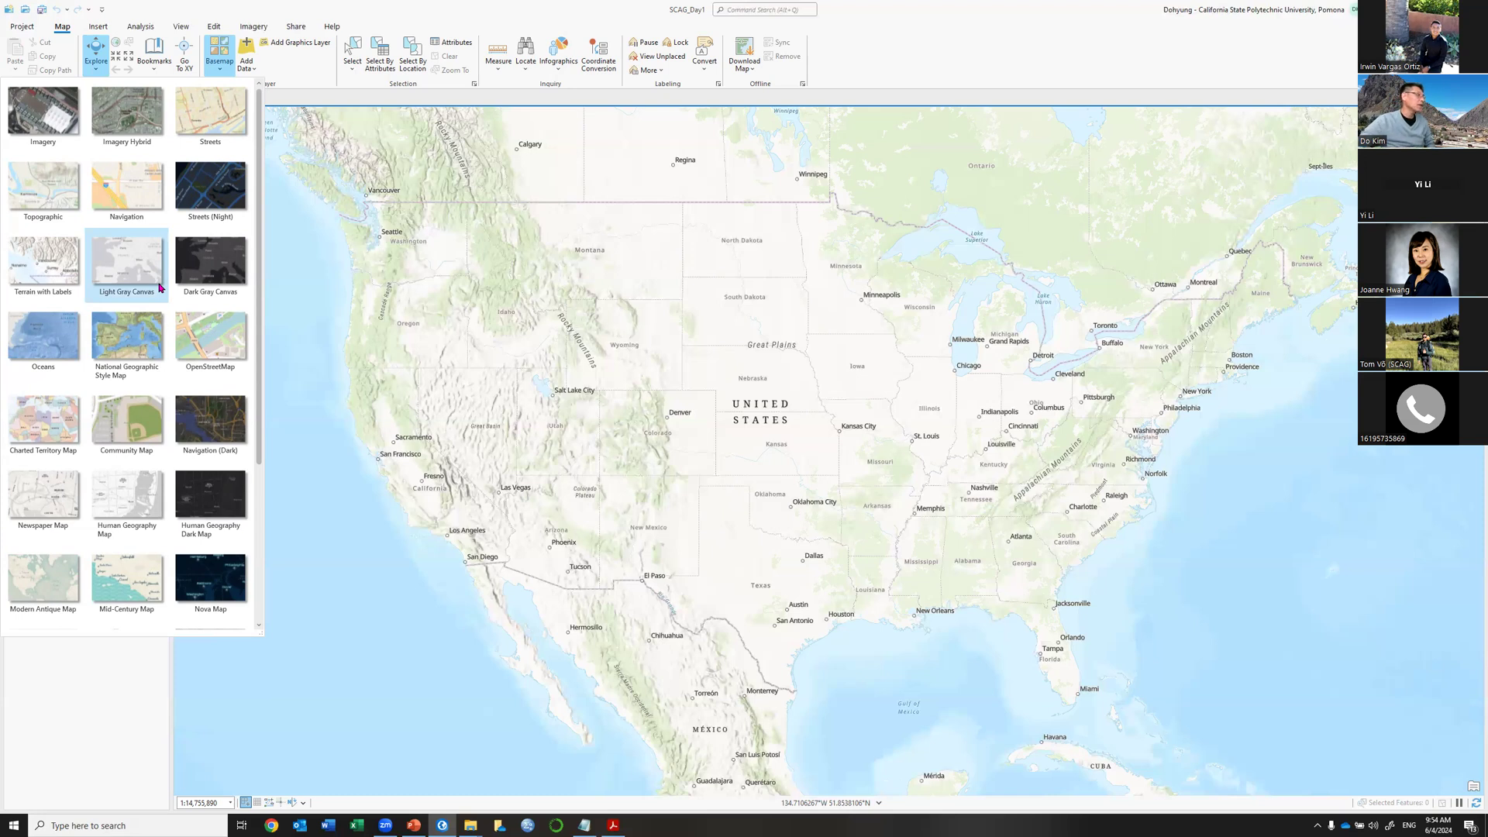
left_click(582, 13)
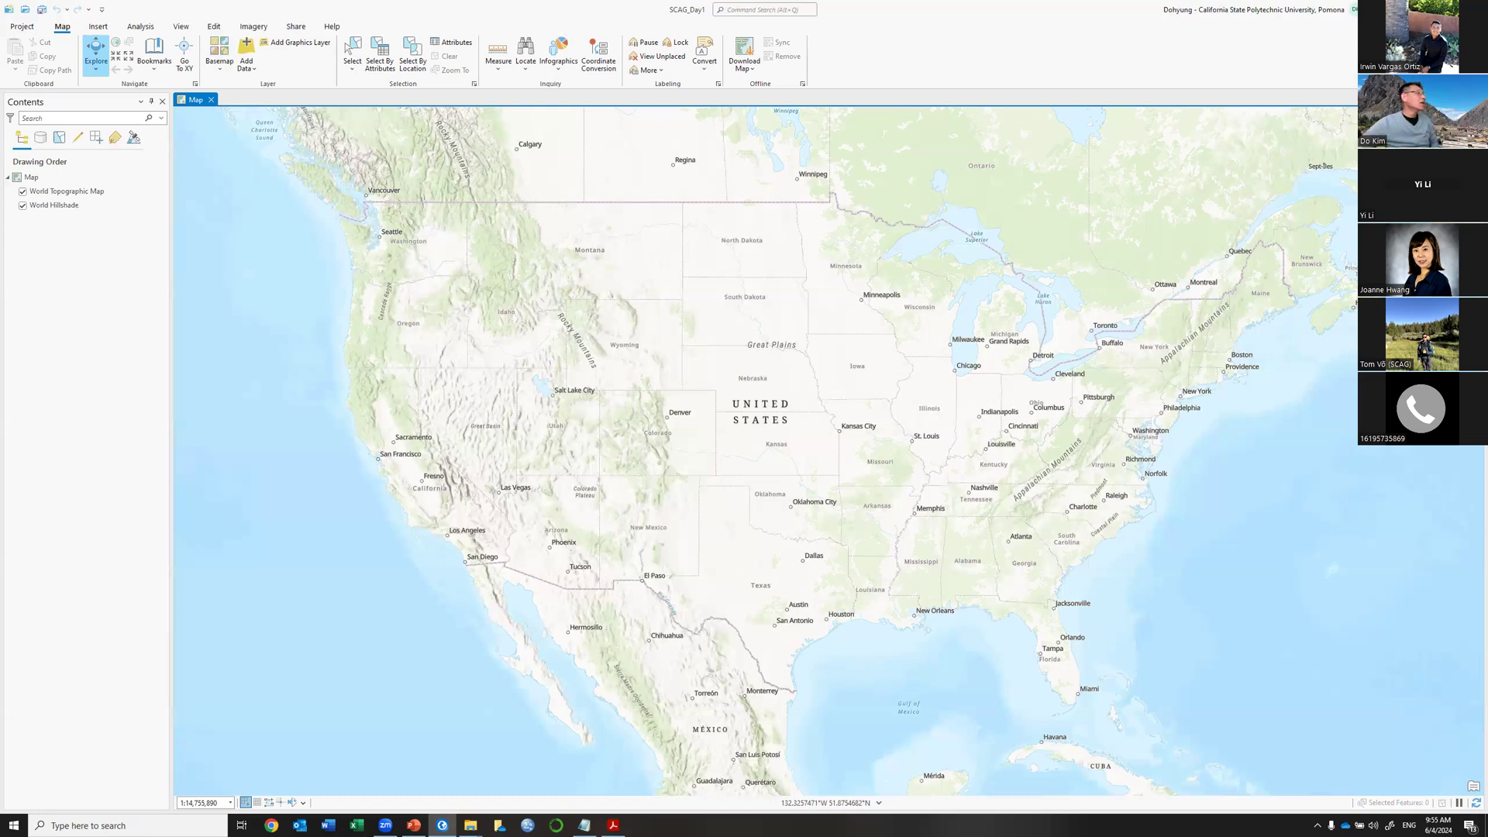
left_click(247, 51)
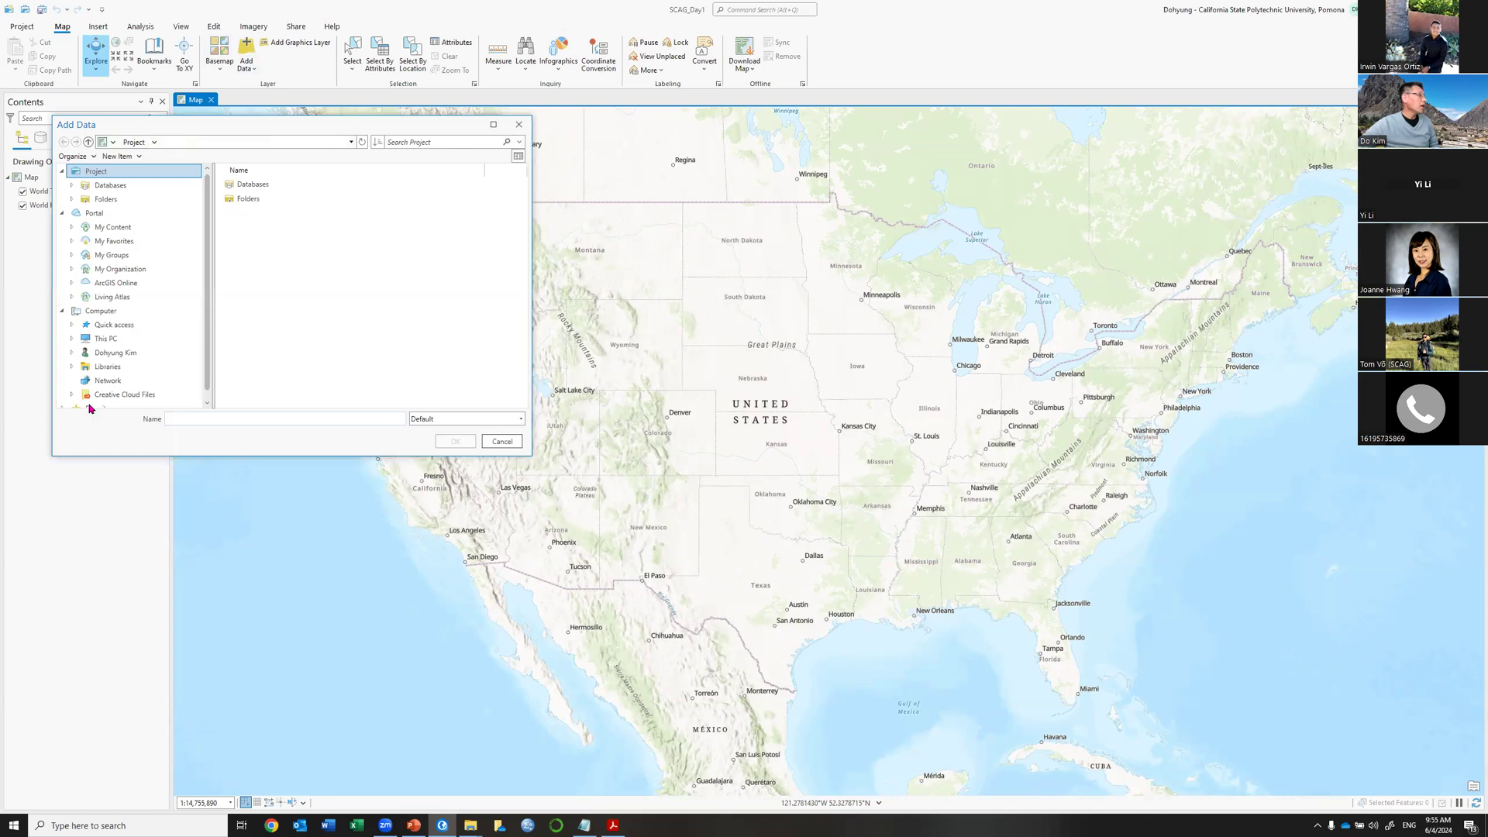
left_click(142, 341)
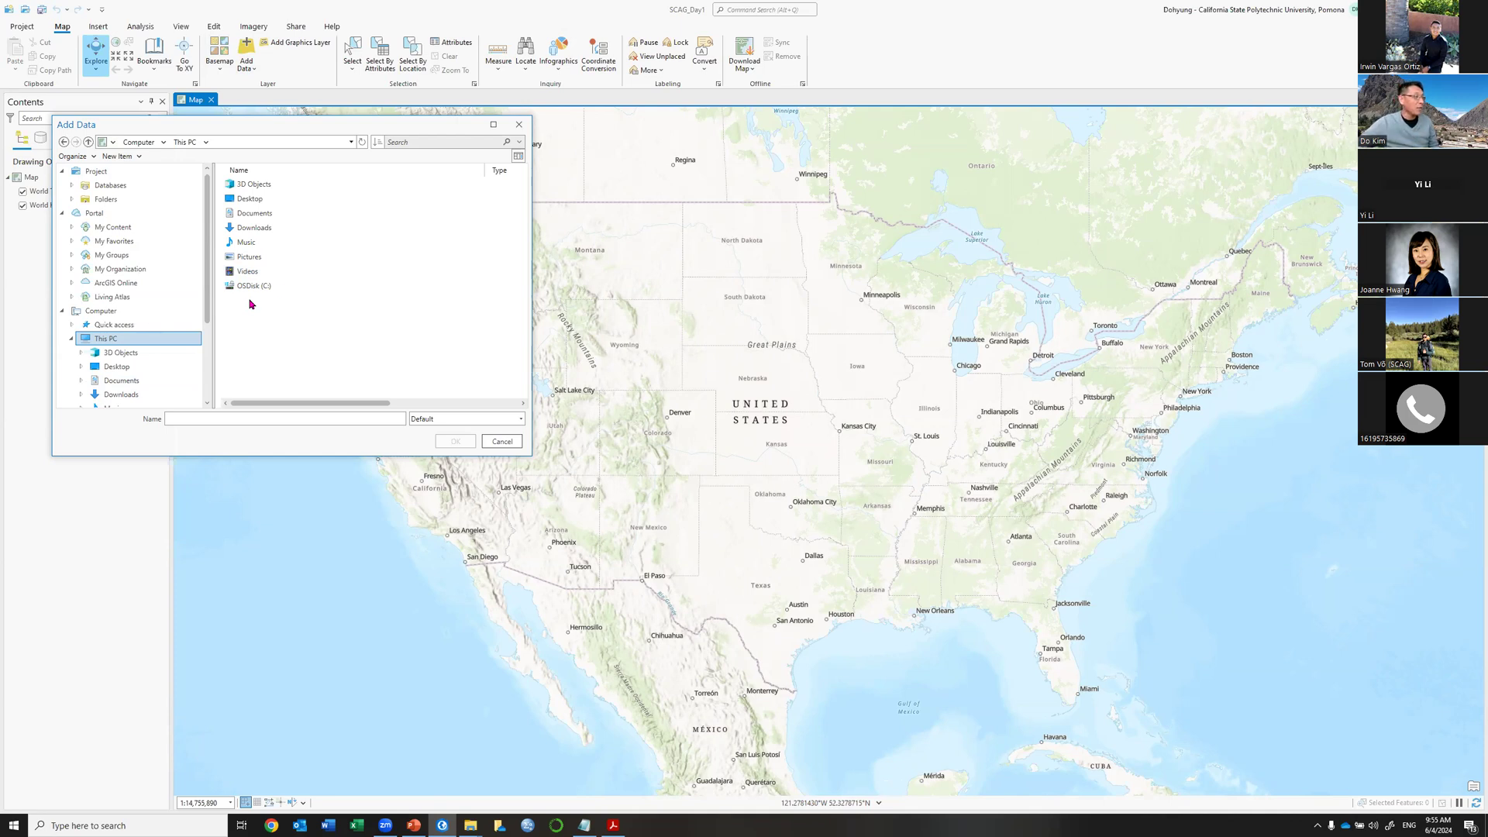
double_click(282, 286)
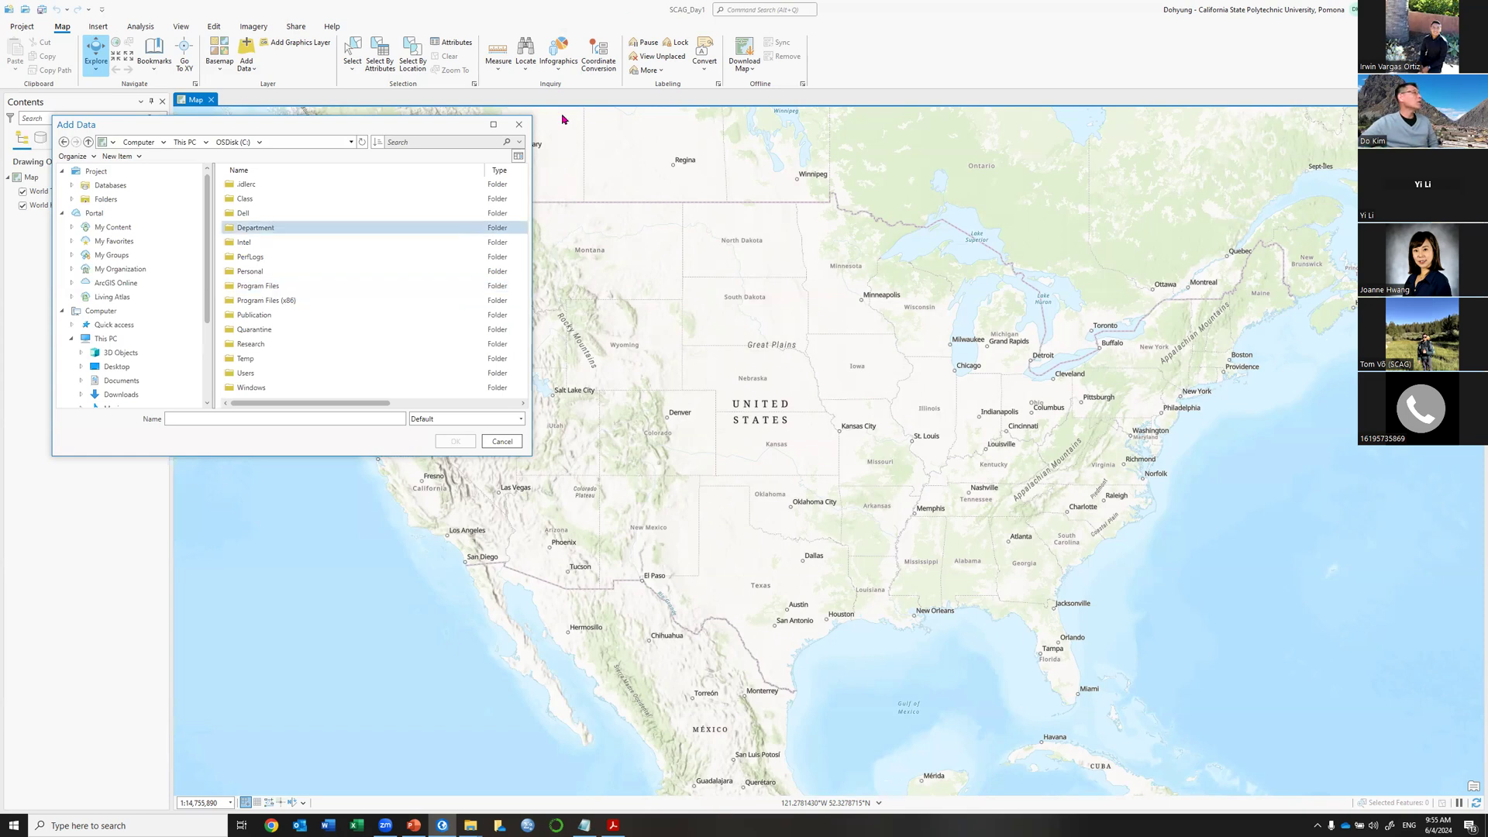
left_click(518, 125)
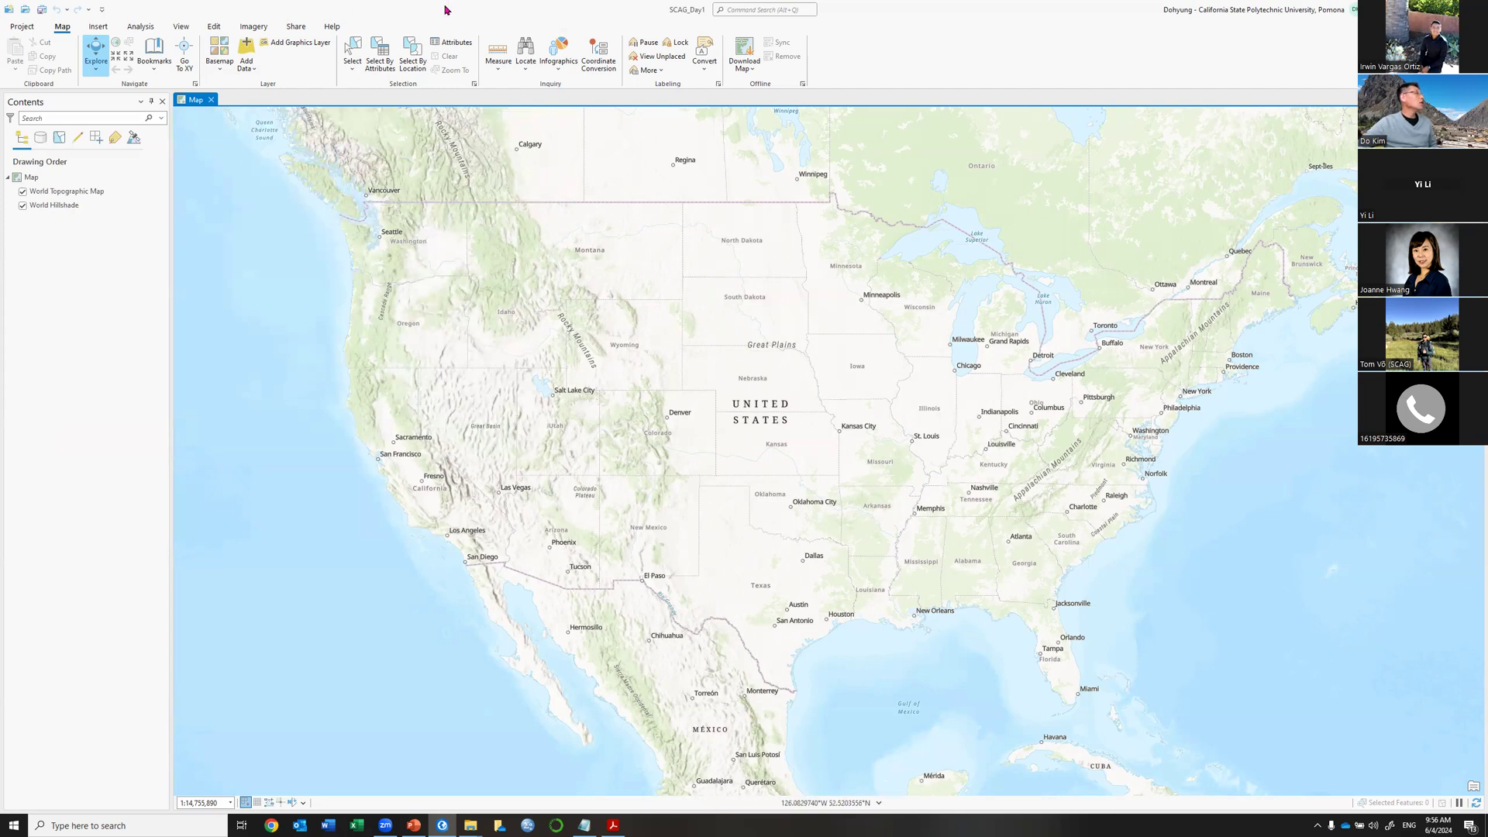
Open the Add Folder Connection dialog from the Insert tab and centre it over the map.
left_click(99, 29)
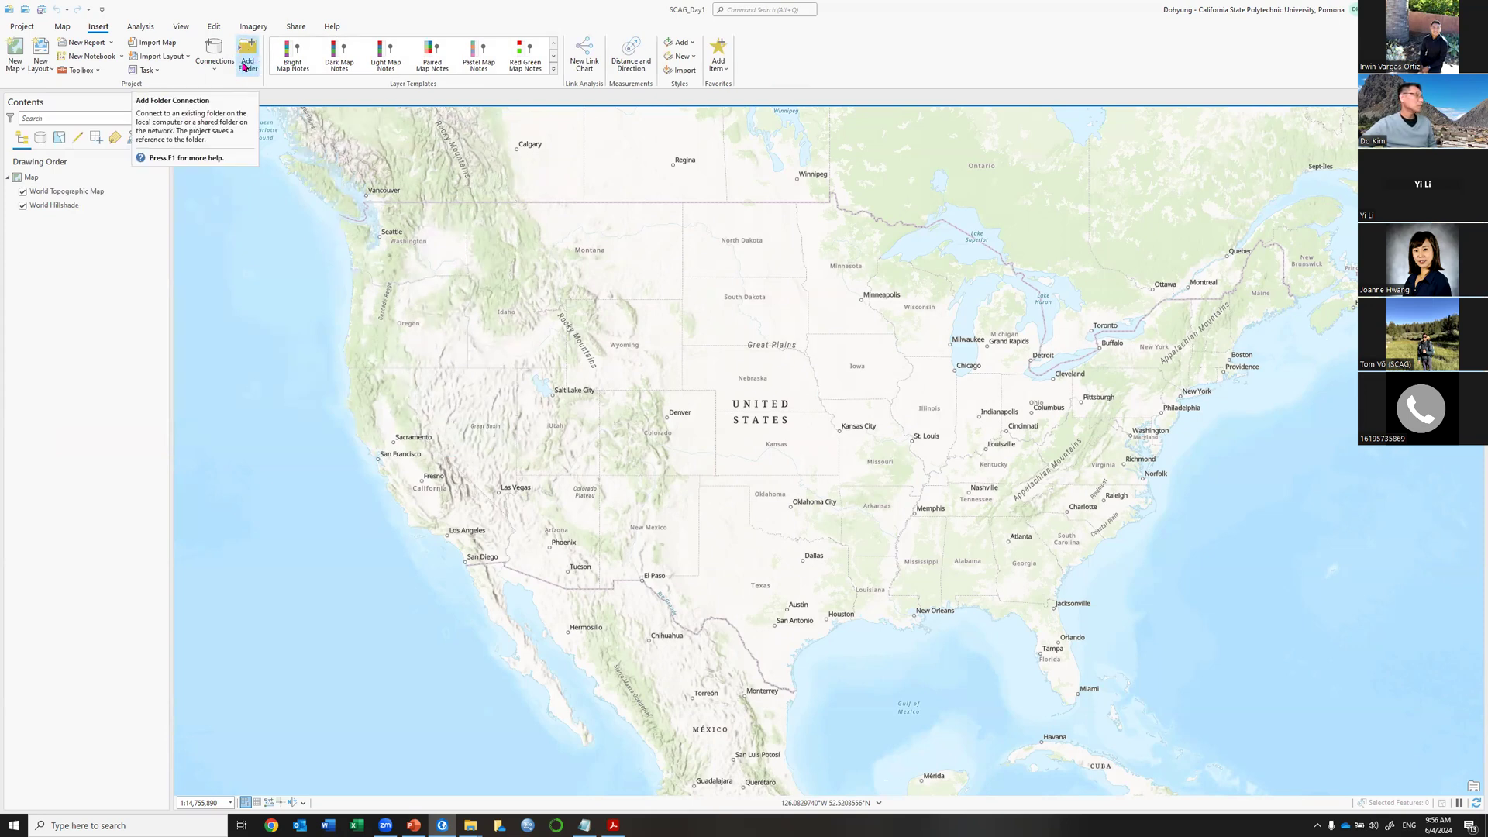
left_click(244, 67)
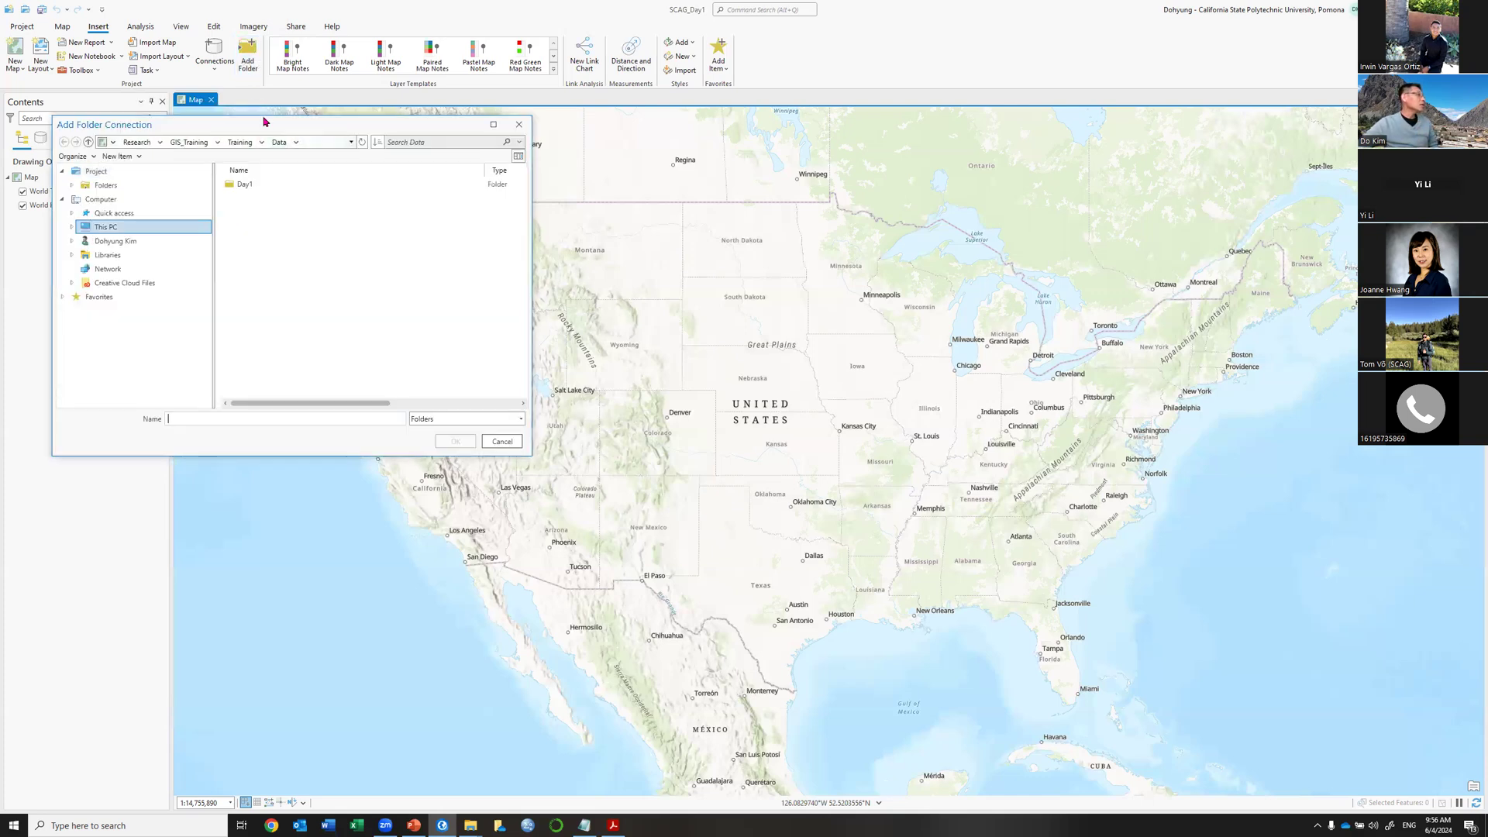
left_click_drag(261, 124, 643, 200)
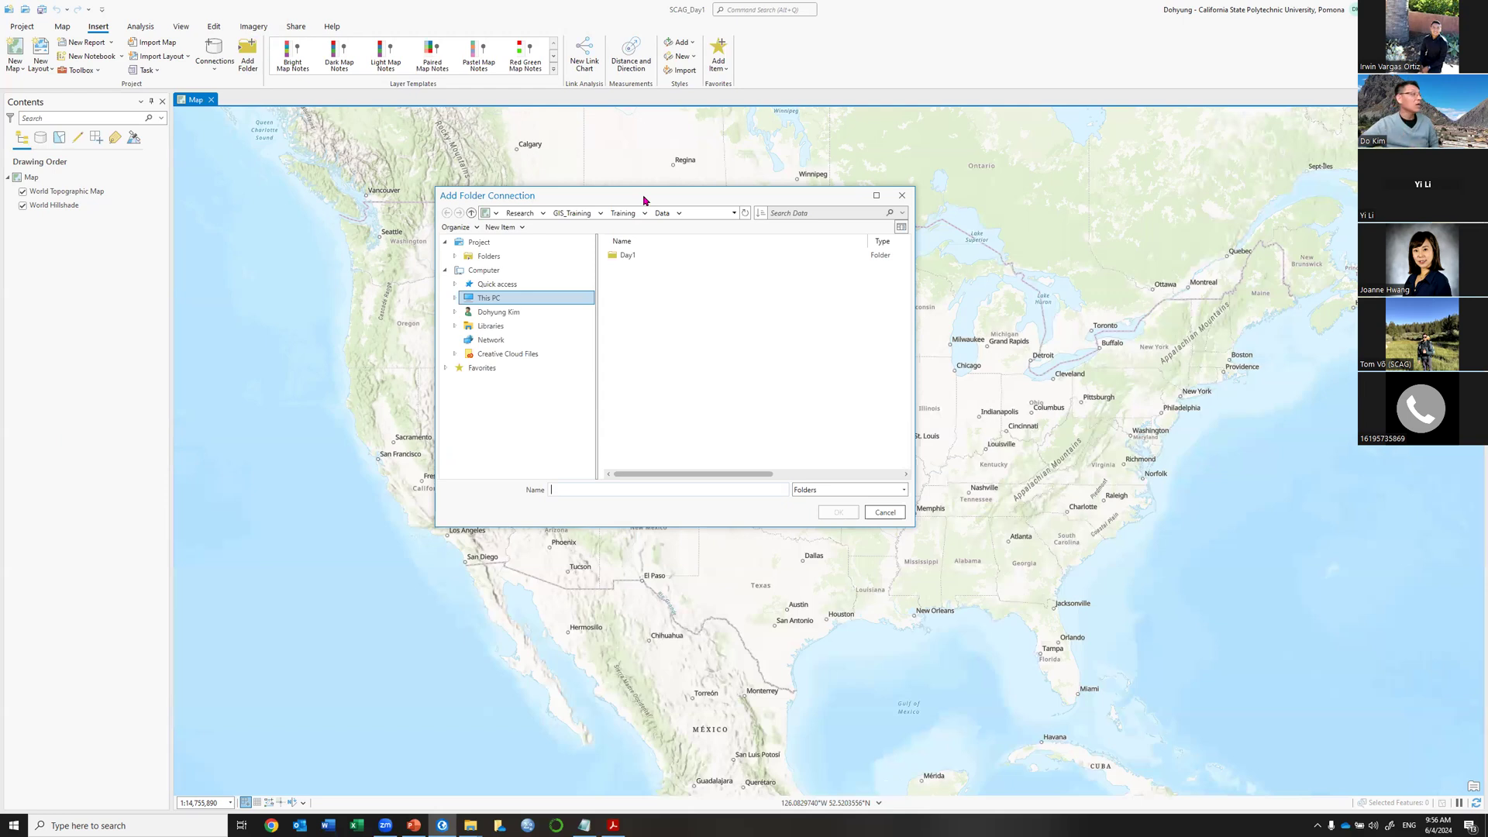
Browse to C:\Research\GIS_Training\Training and into its Data folder.
left_click(502, 301)
left_click(649, 356)
double_click(649, 356)
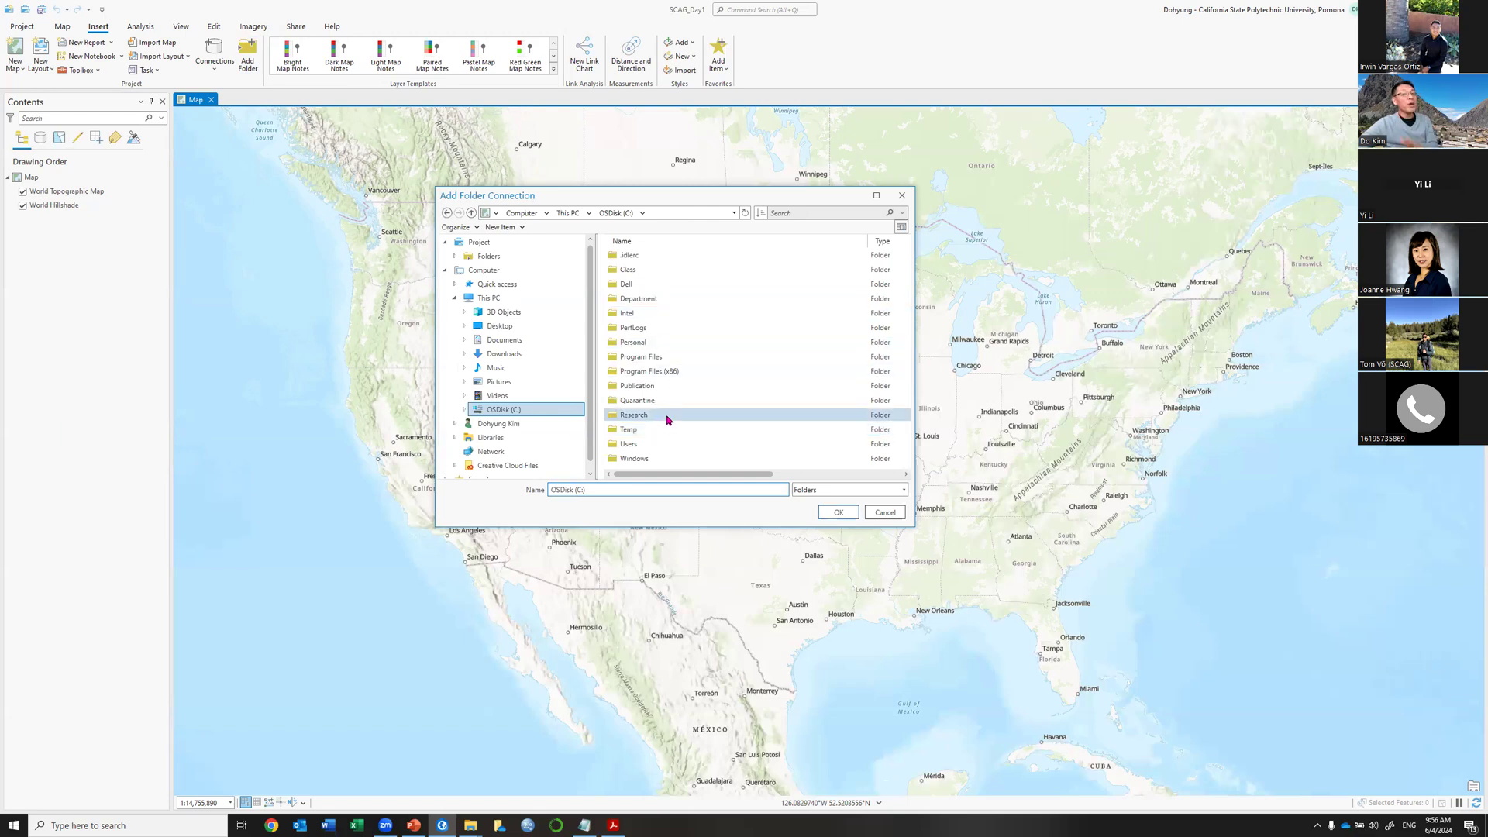
double_click(667, 420)
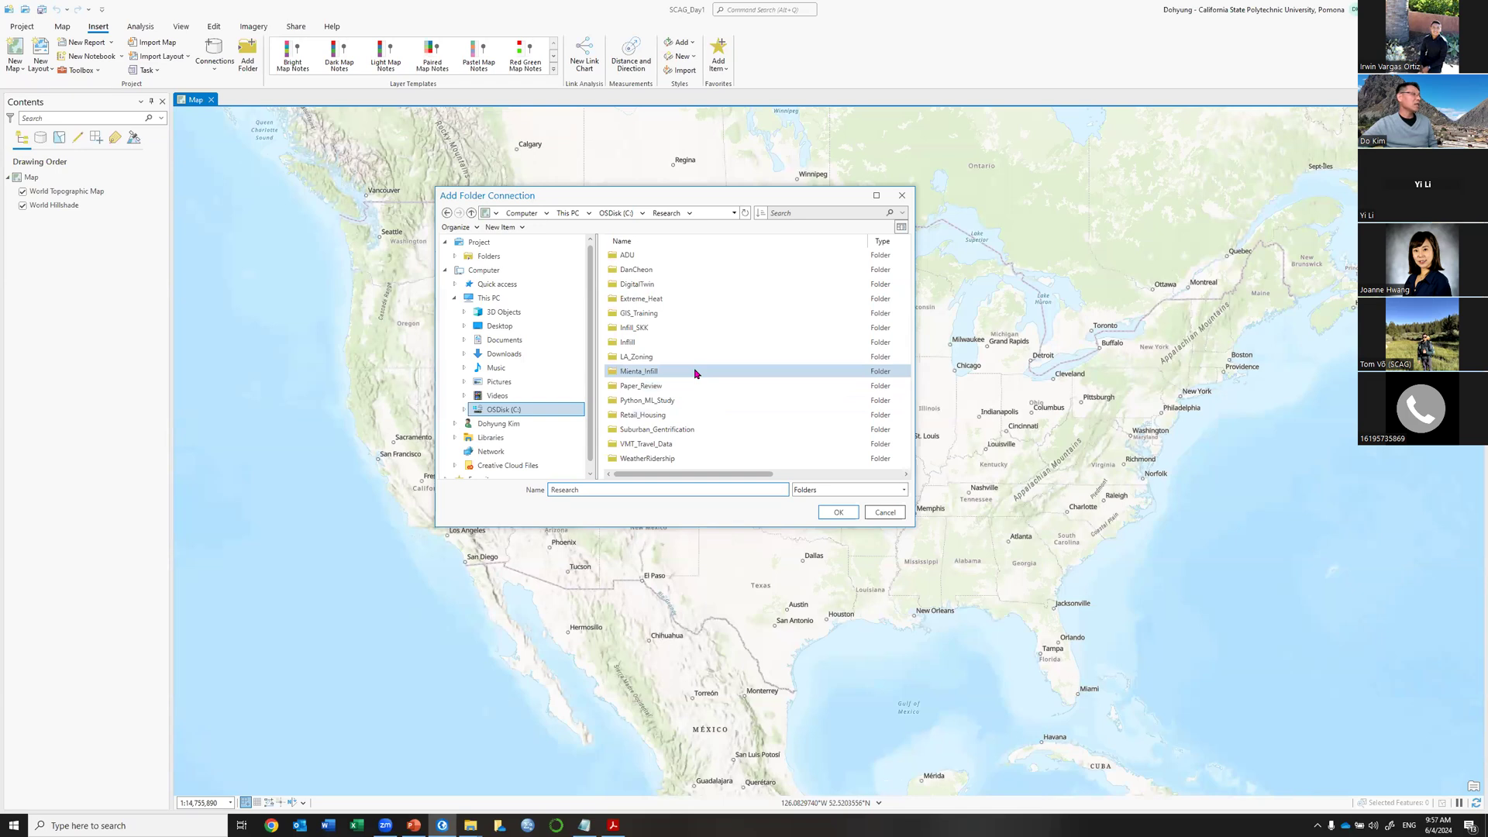
double_click(666, 313)
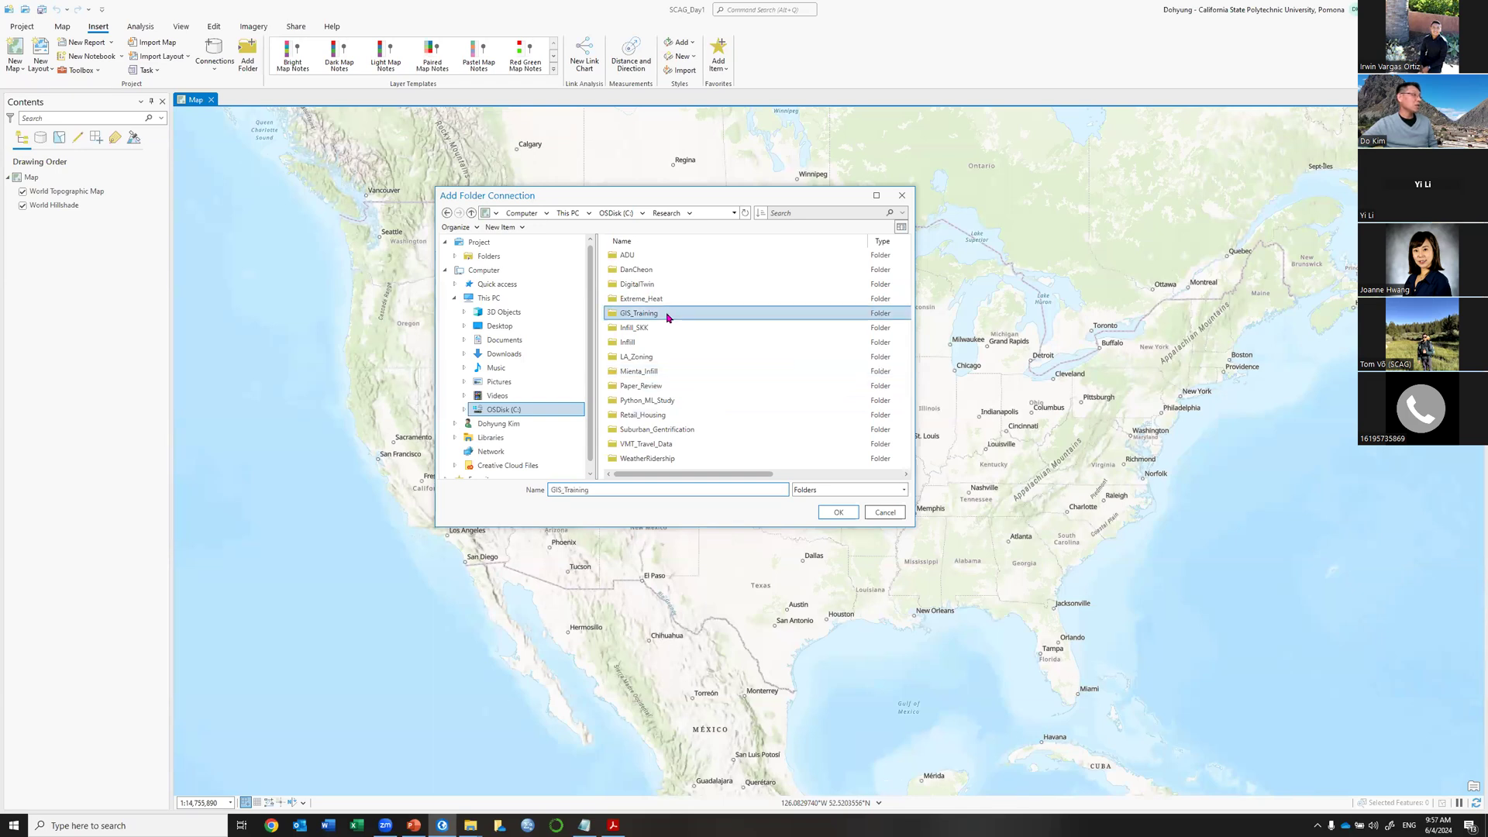
double_click(647, 315)
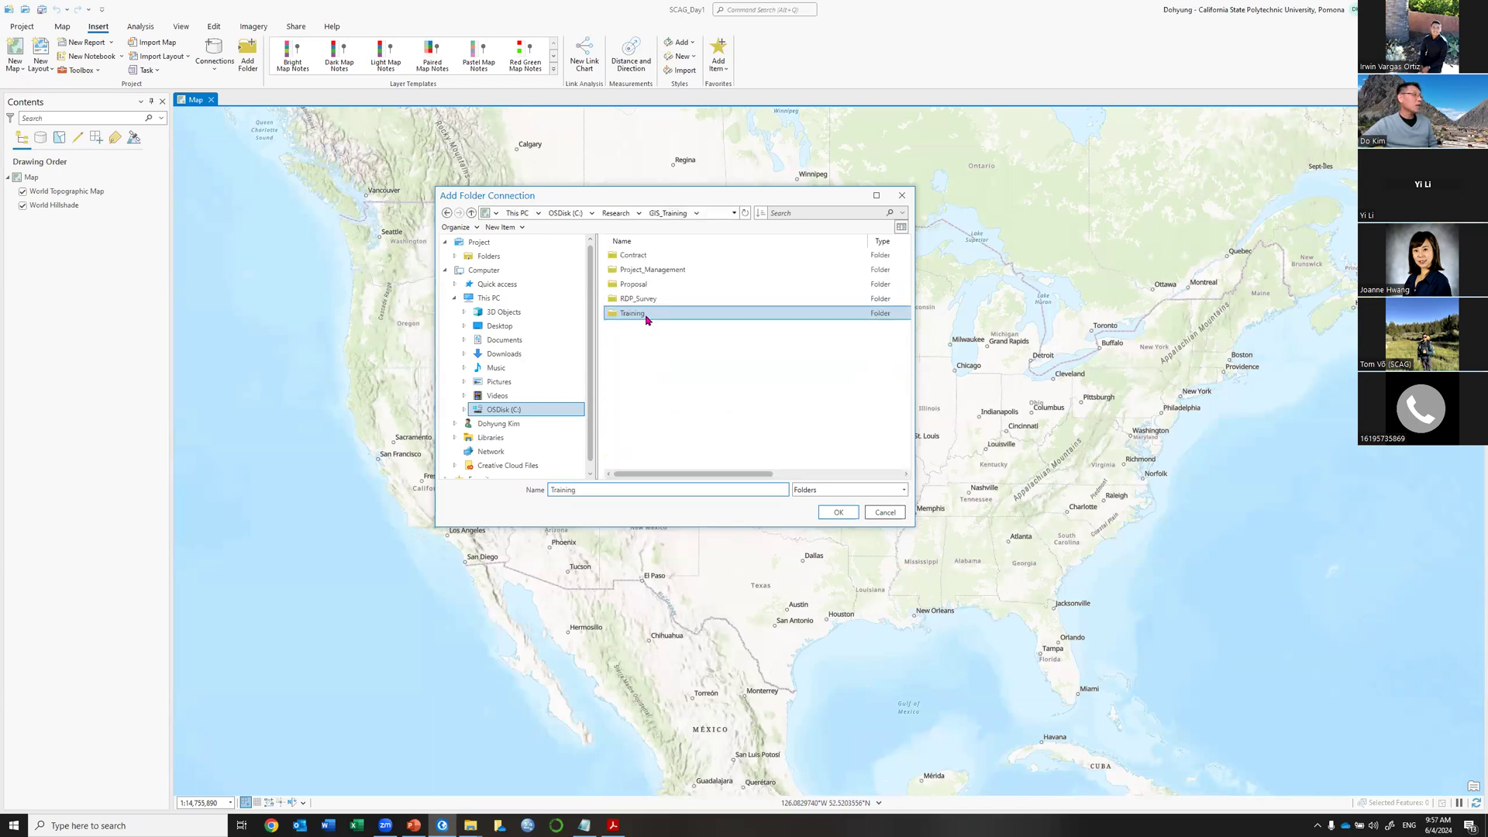
double_click(624, 256)
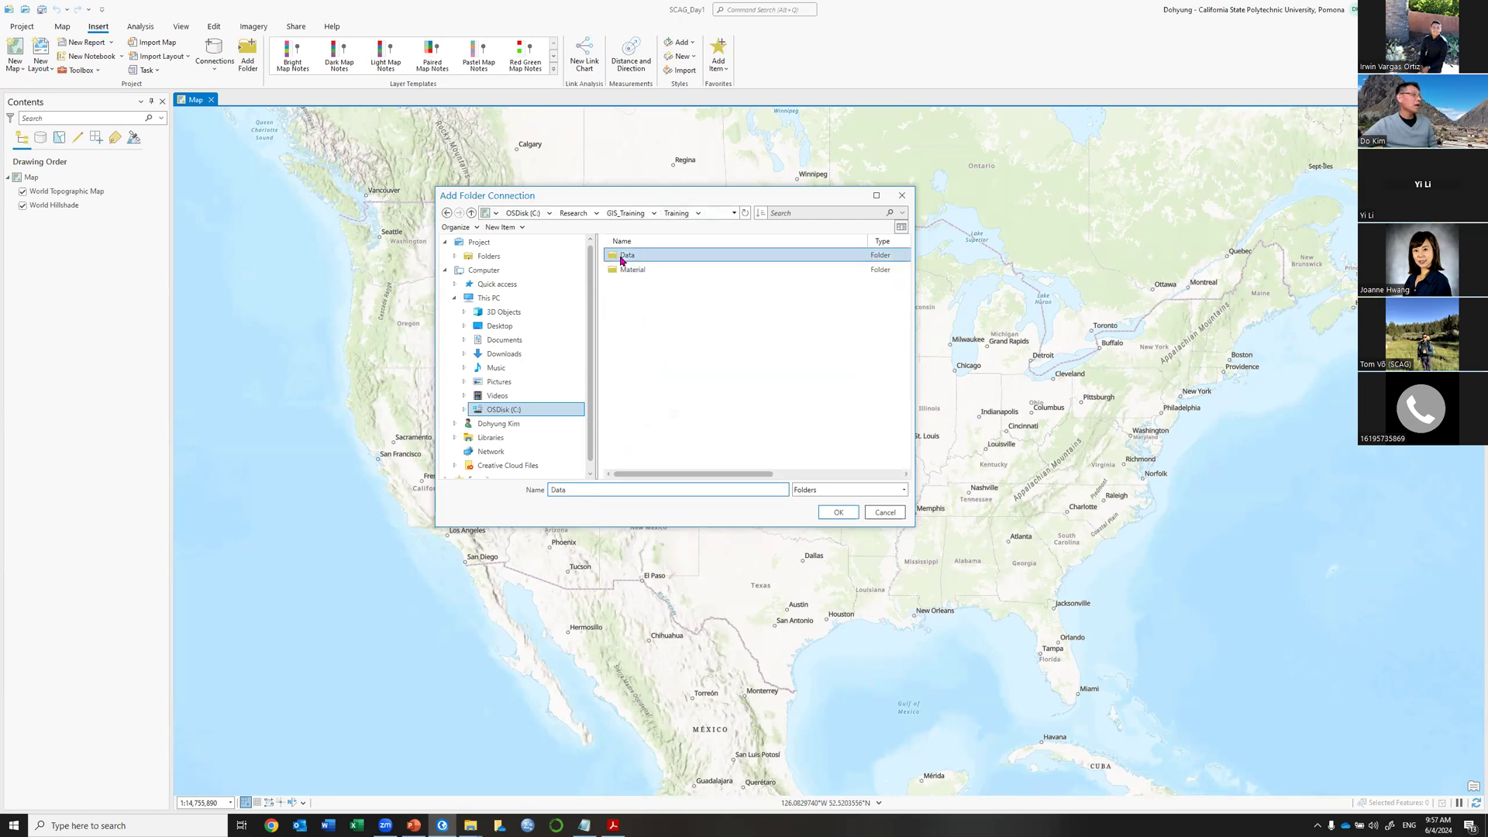
Select the Day1 folder, refresh the listing, reselect Day1 and connect it to the project.
left_click(622, 260)
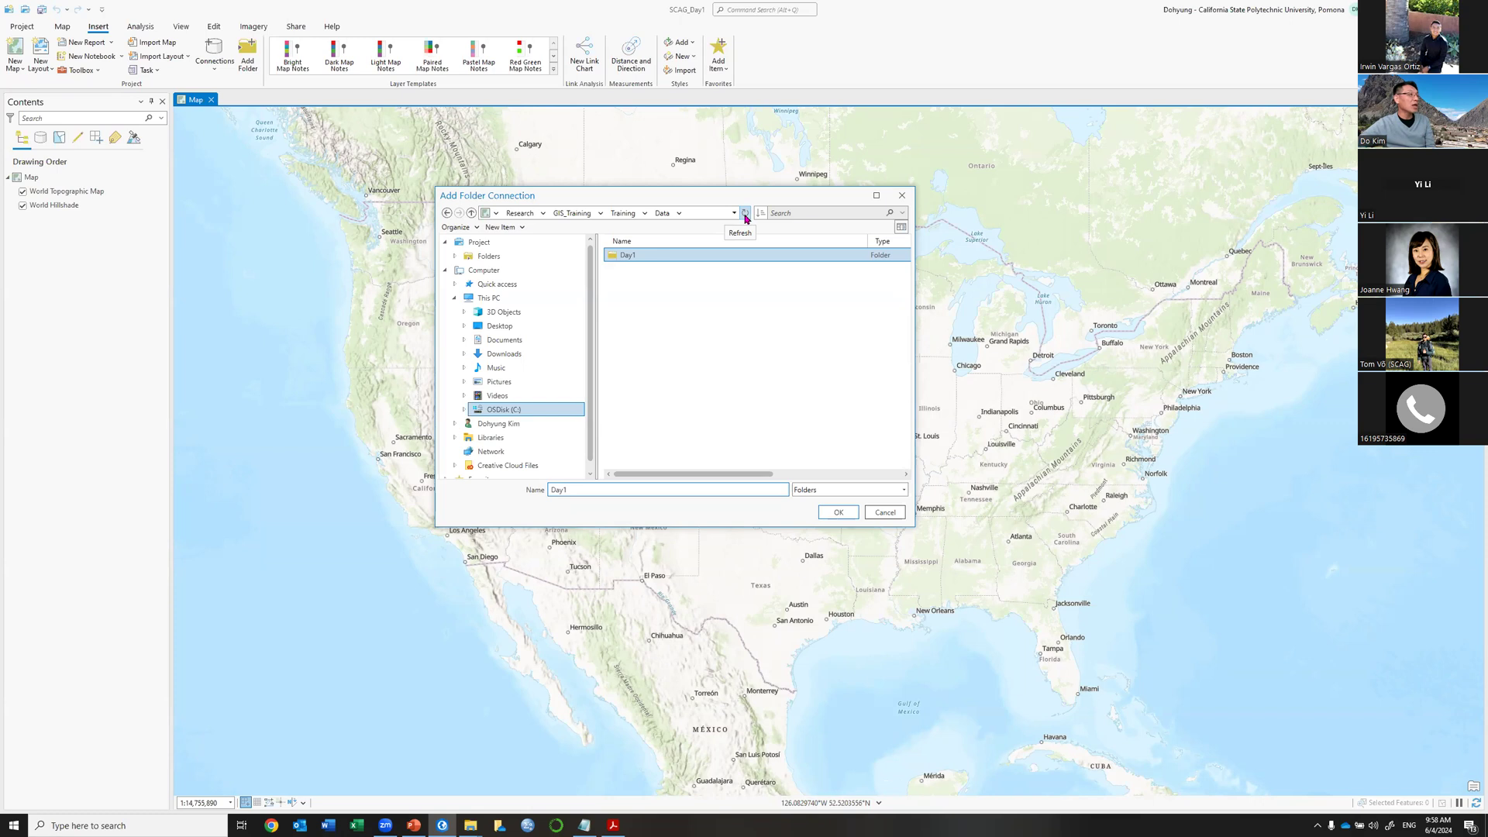
left_click(744, 214)
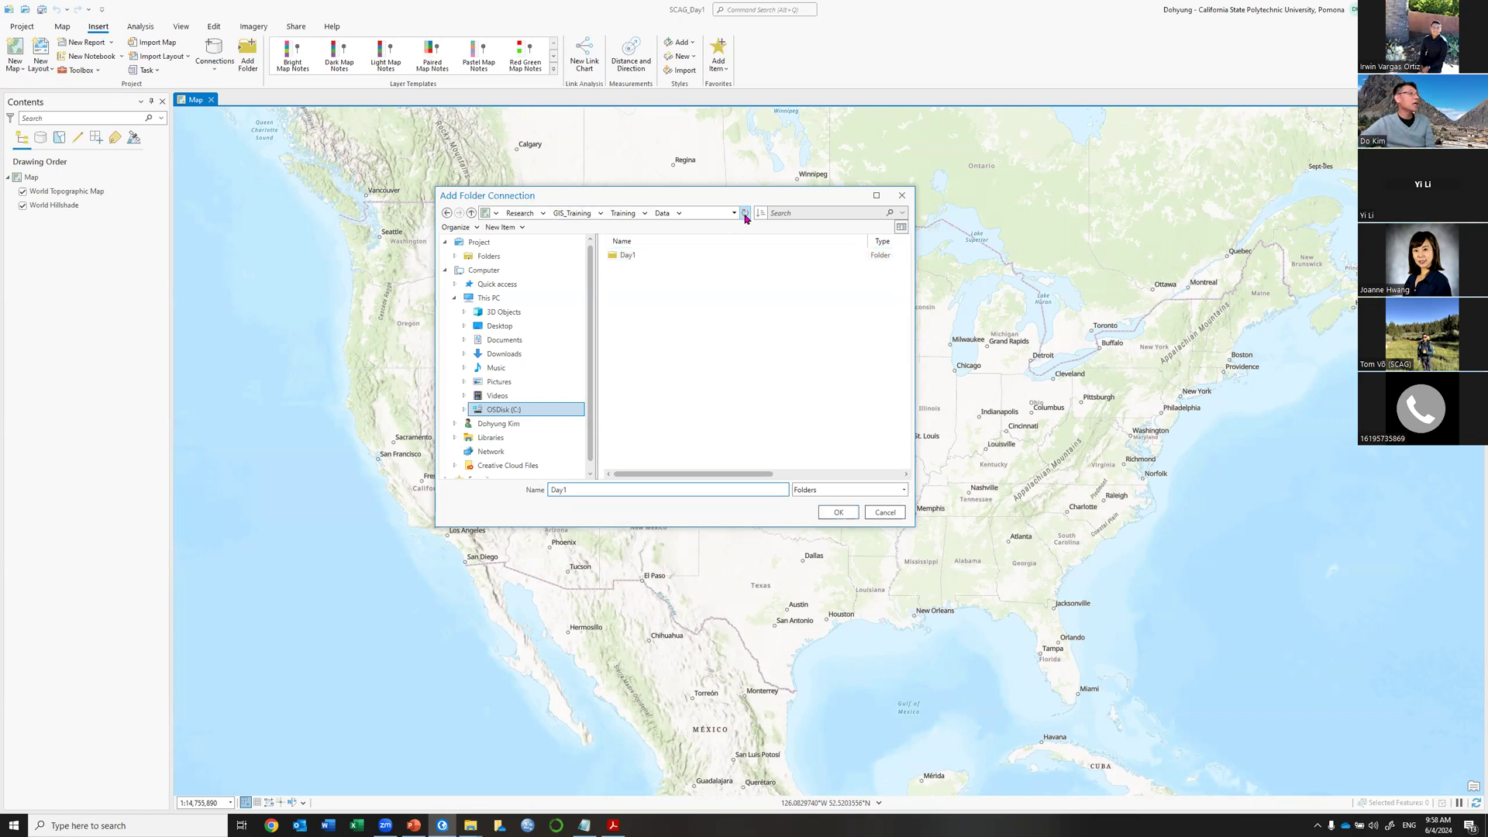
left_click(626, 255)
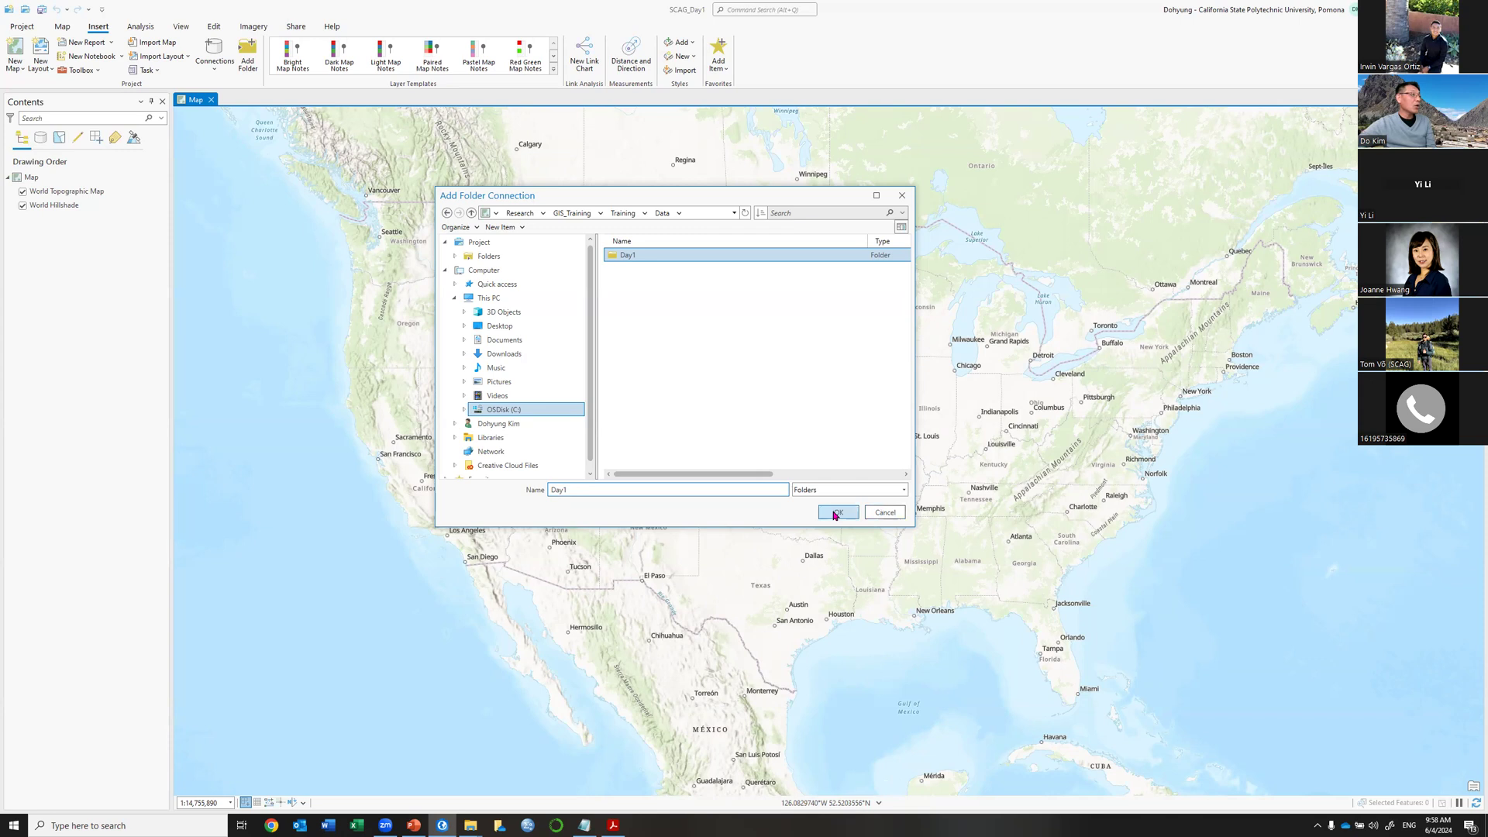
left_click(834, 514)
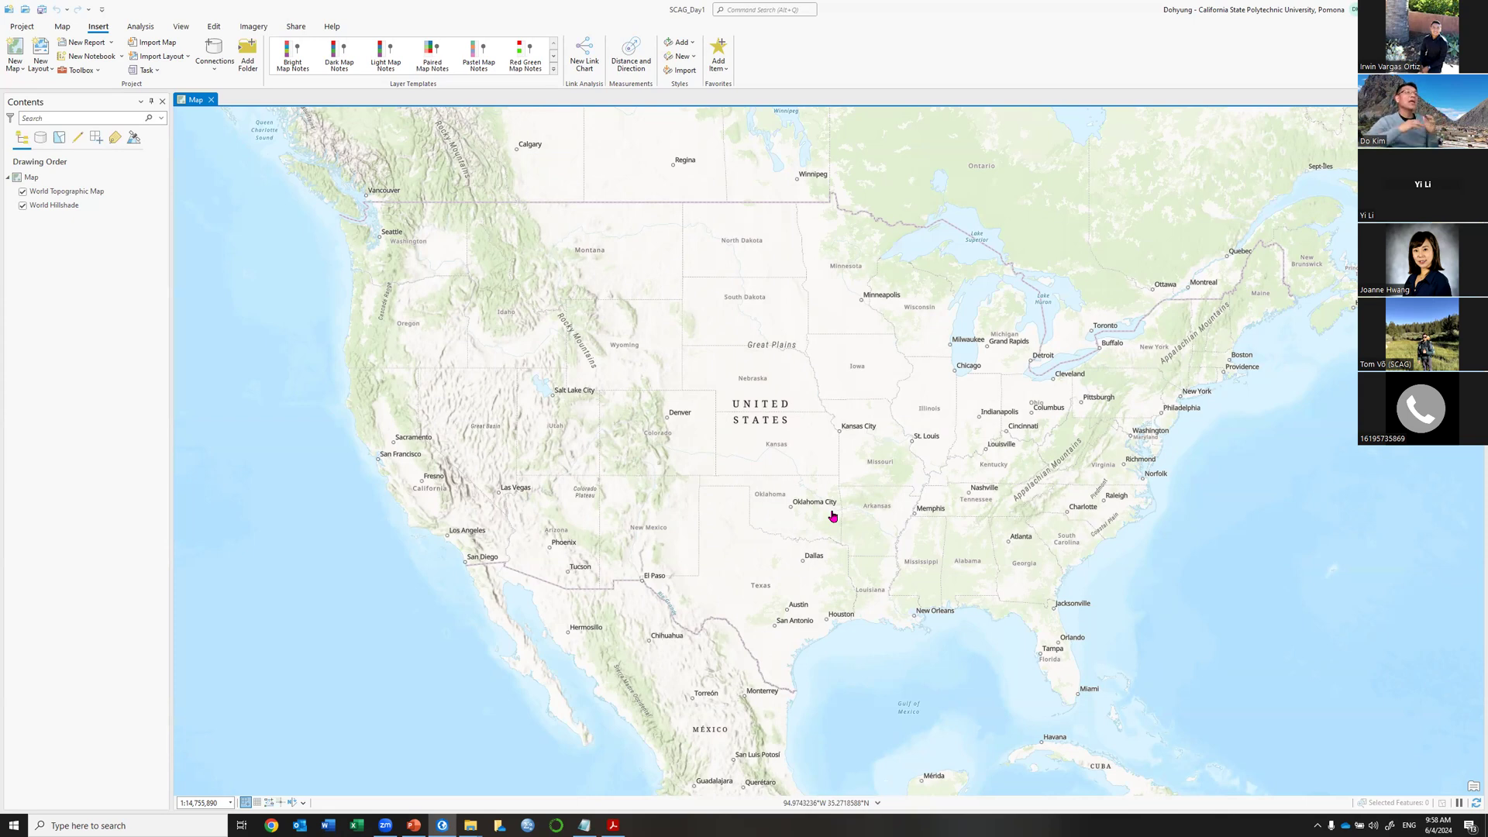
In Add Data, browse the connected Day1 folder into Day1 › Session1 to list its shapefiles.
left_click(61, 28)
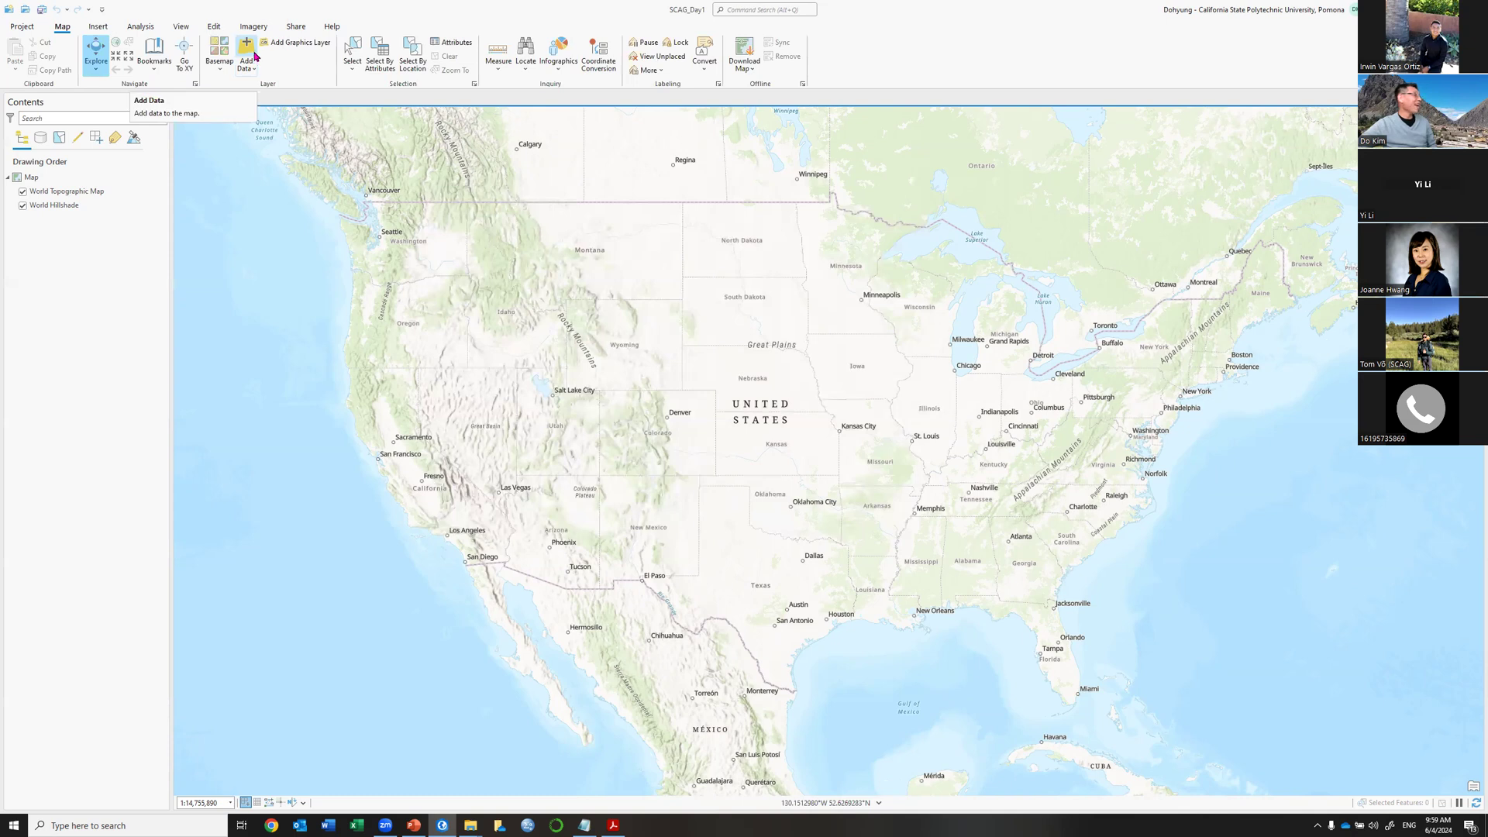
left_click(250, 54)
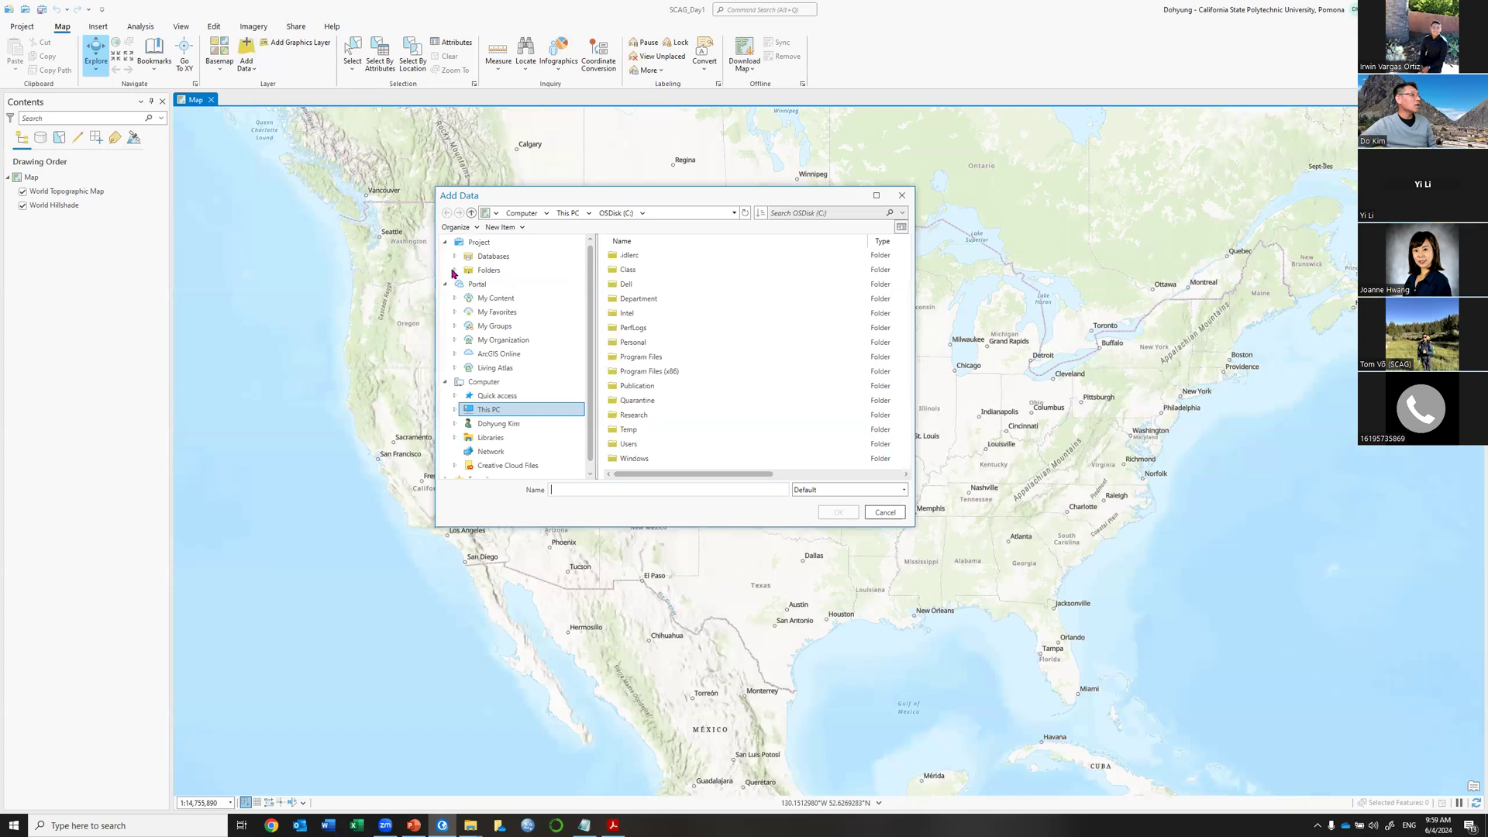
left_click(453, 271)
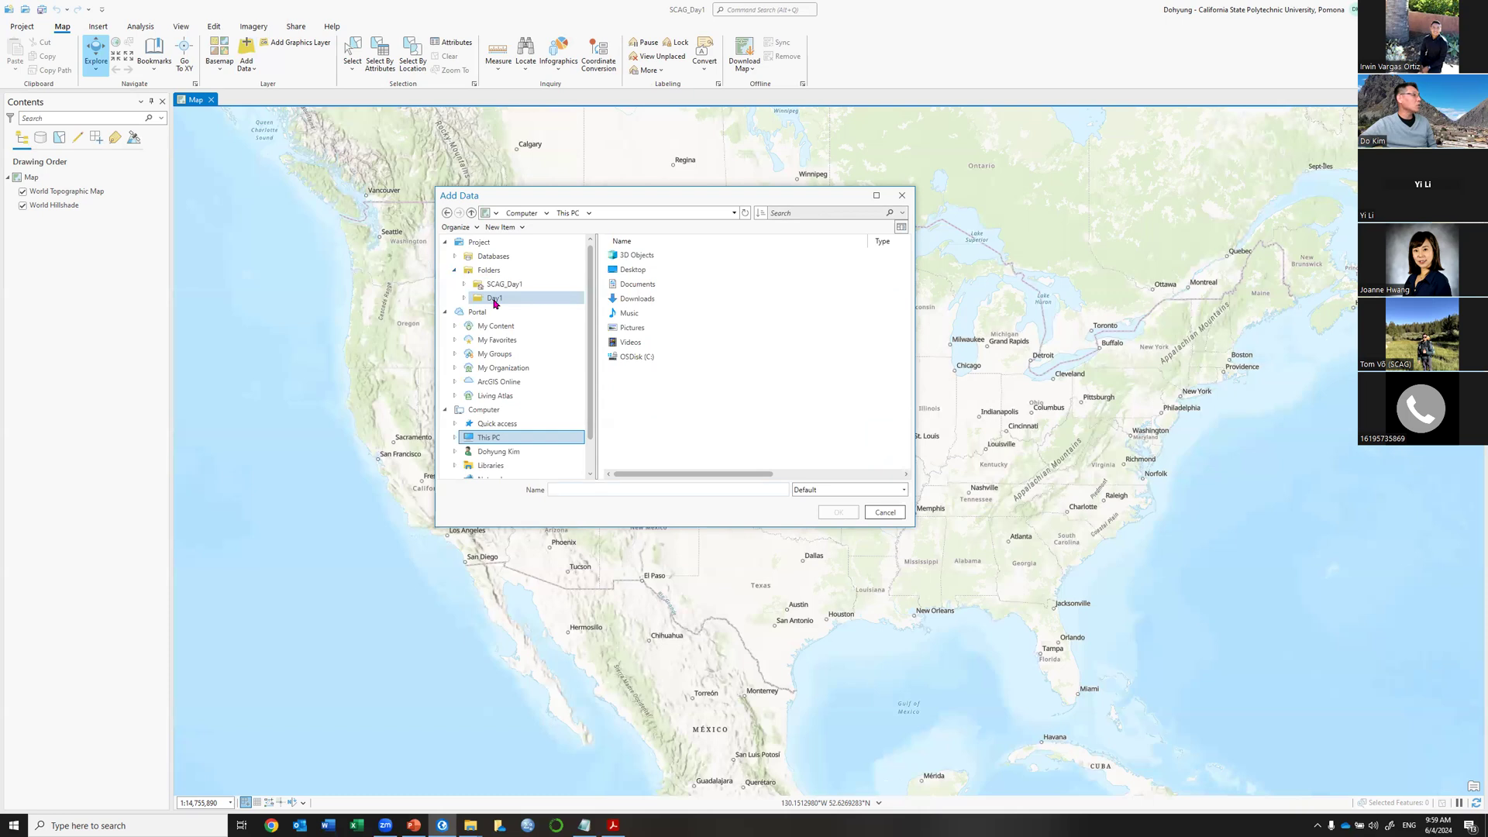
left_click(495, 299)
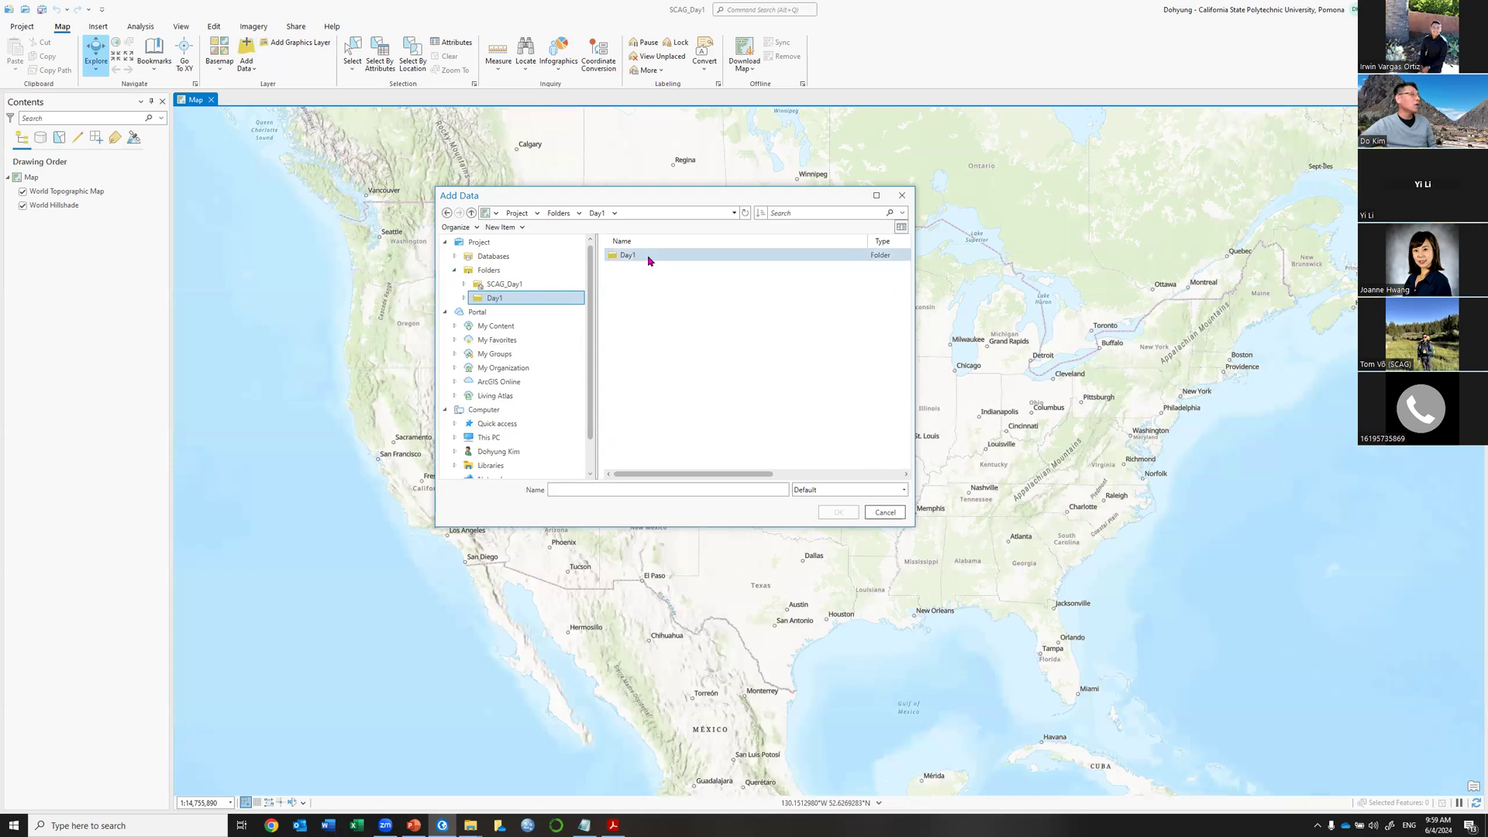
double_click(620, 255)
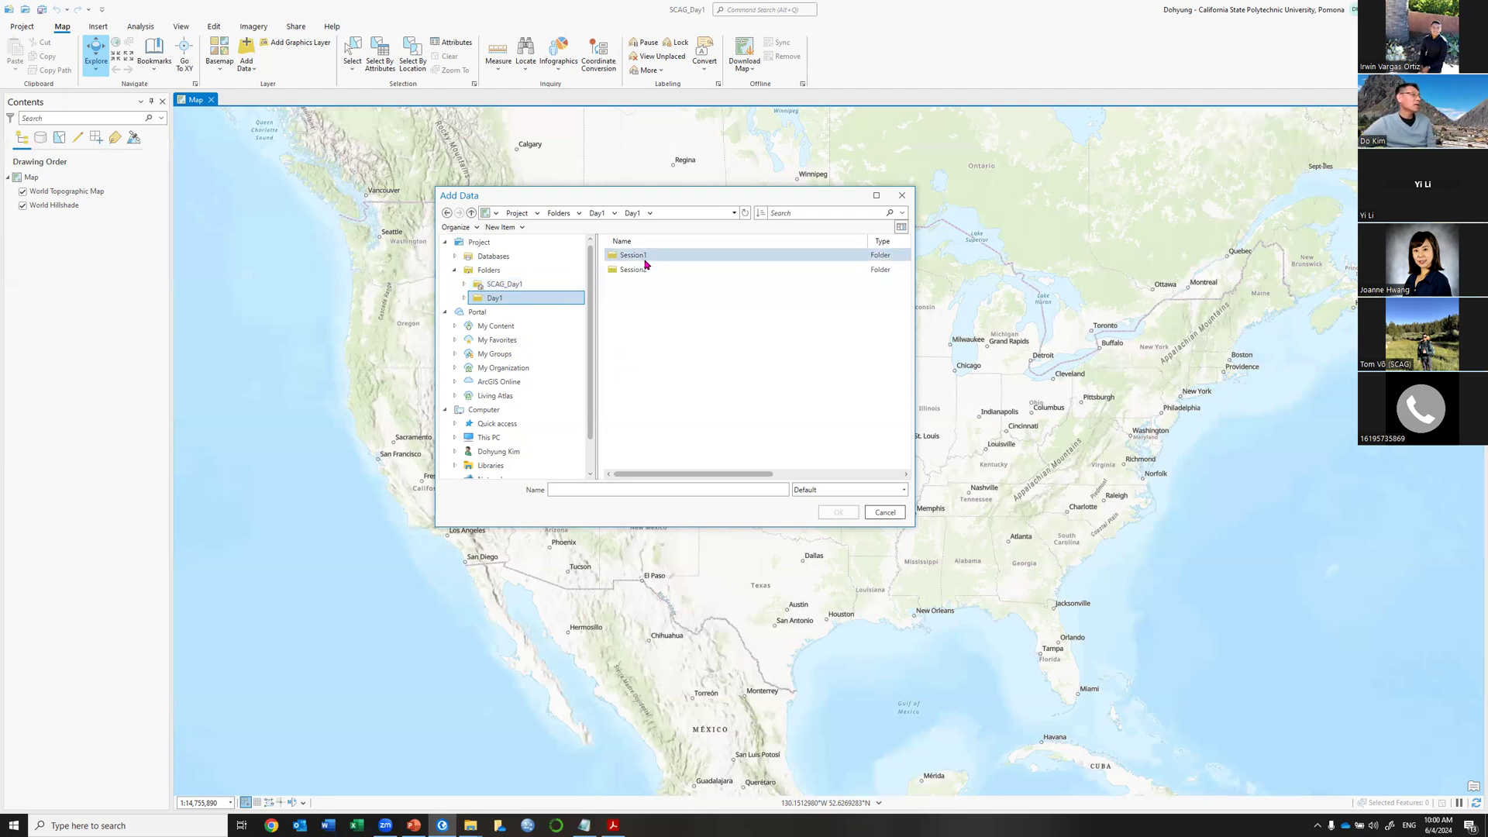
double_click(645, 263)
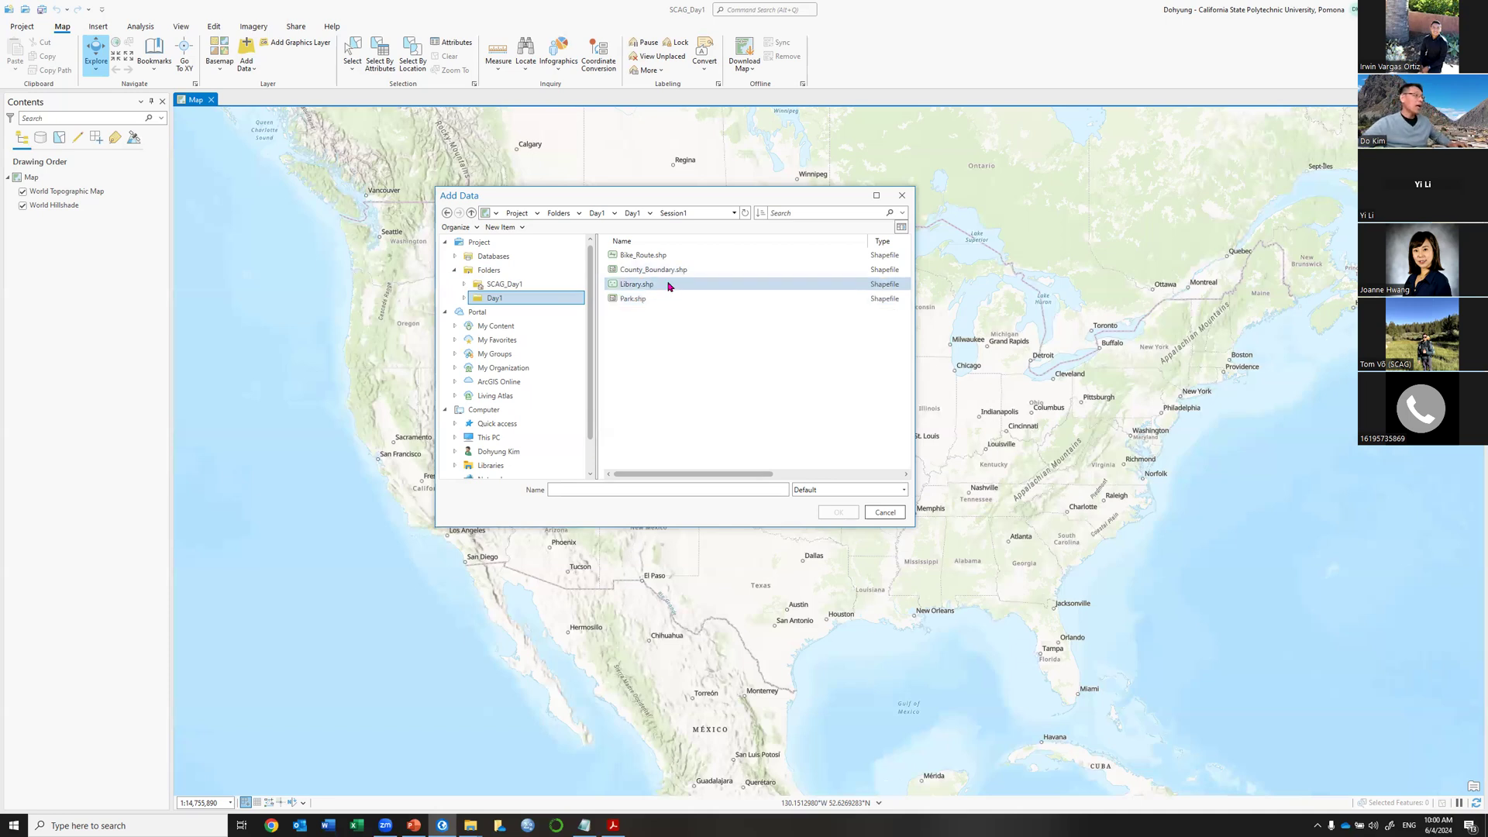
Select Bike_Route through Park shapefiles and add all four to the map.
left_click(658, 257)
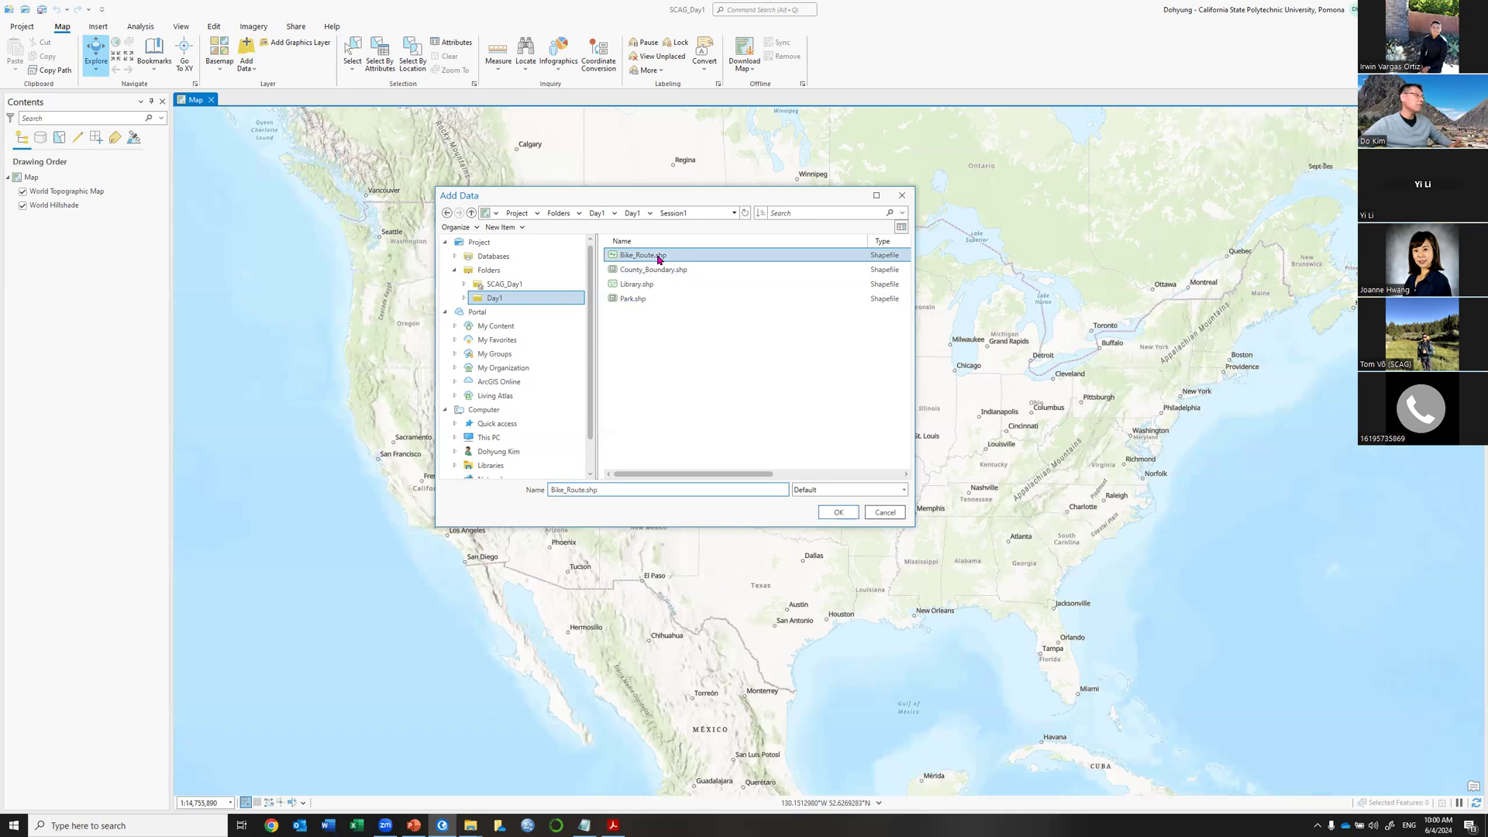
left_click(631, 301, "shift")
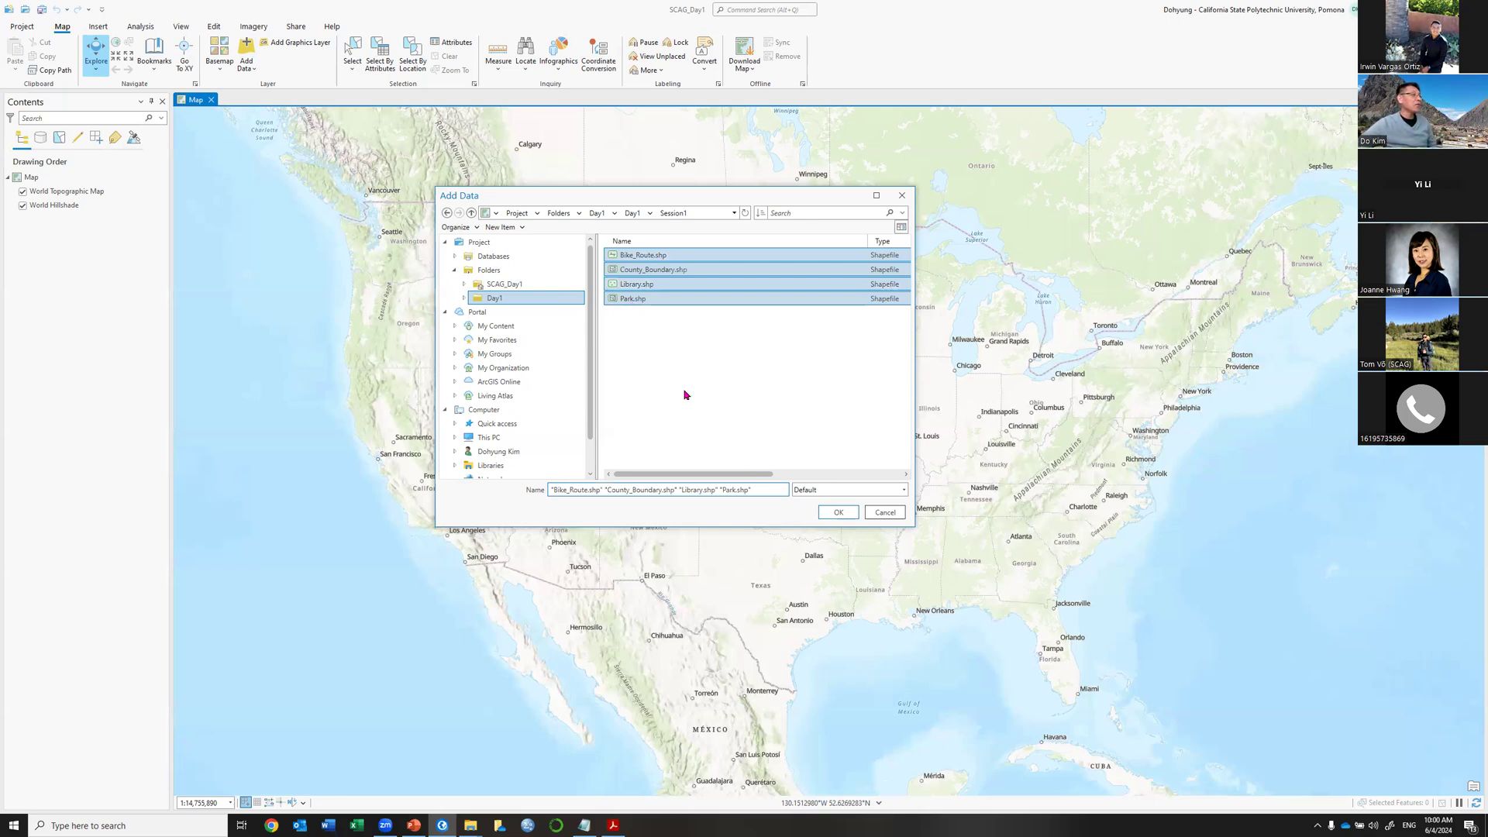
left_click(834, 513)
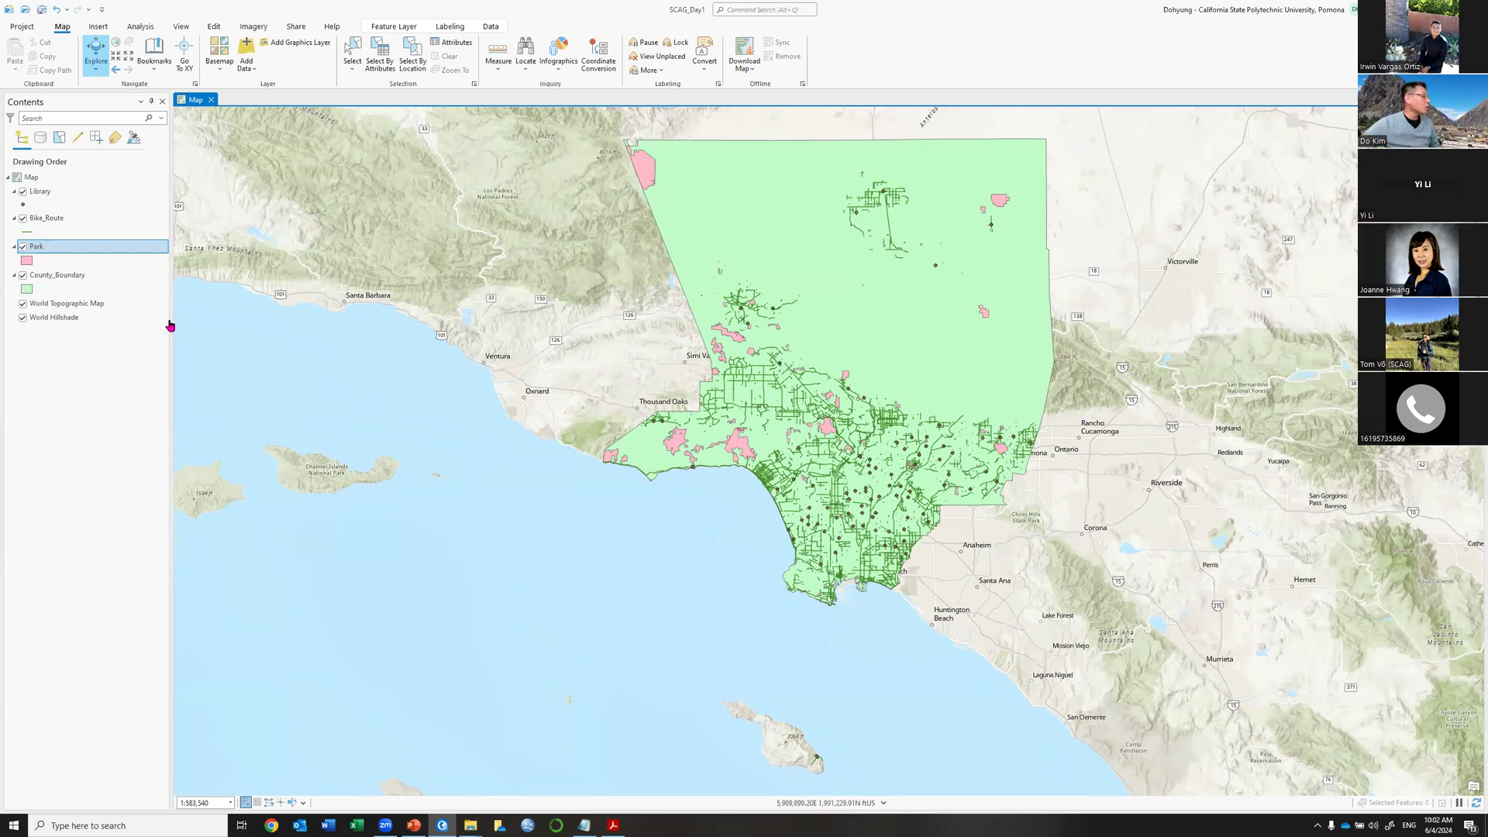
Widen the Contents pane and select Library, Bike_Route, Park and County_Boundary in turn.
left_click_drag(271, 320, 375, 321)
left_click(64, 193)
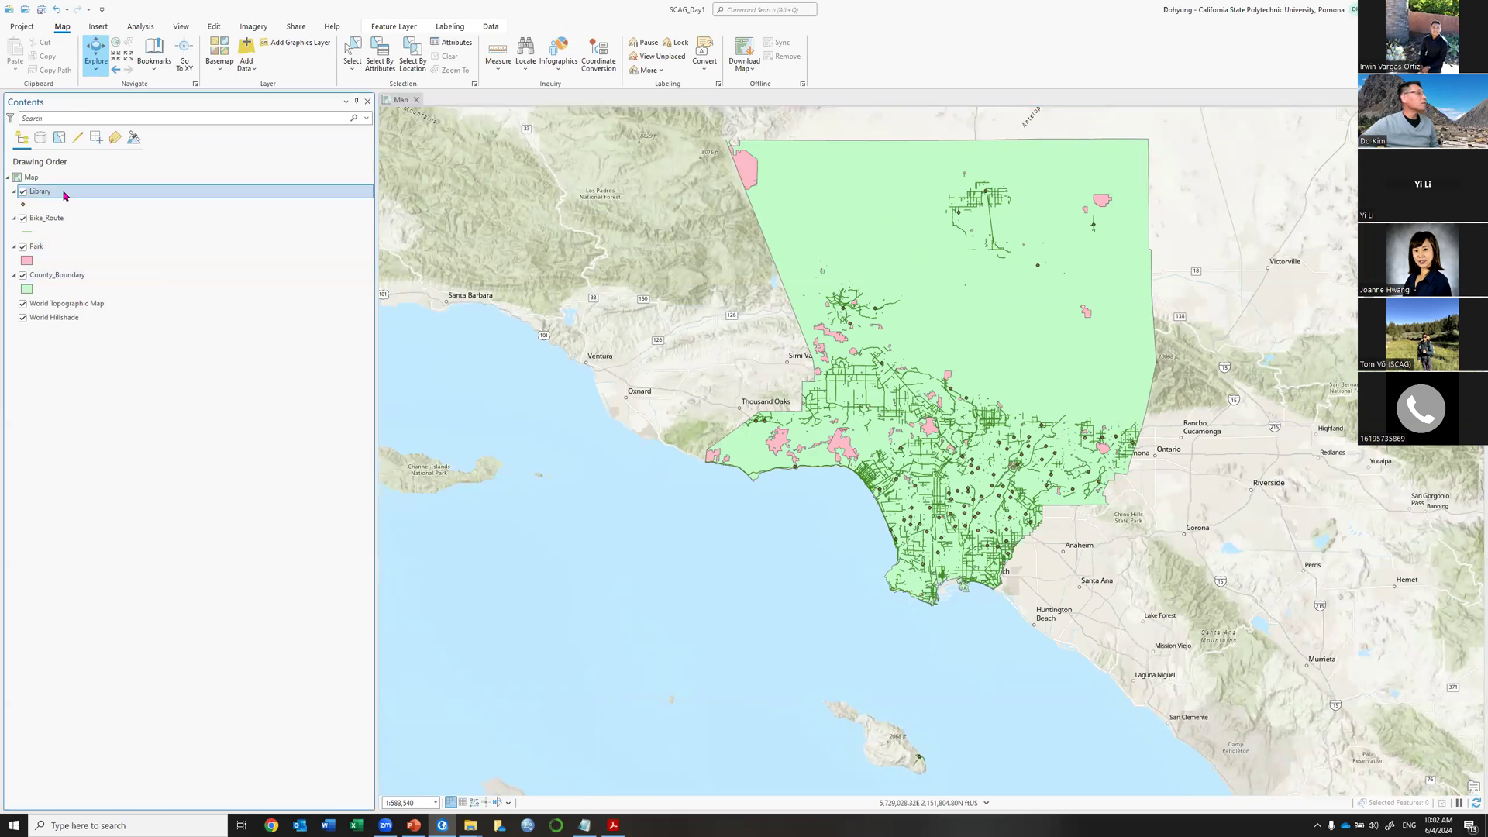
left_click(59, 220)
left_click(45, 247)
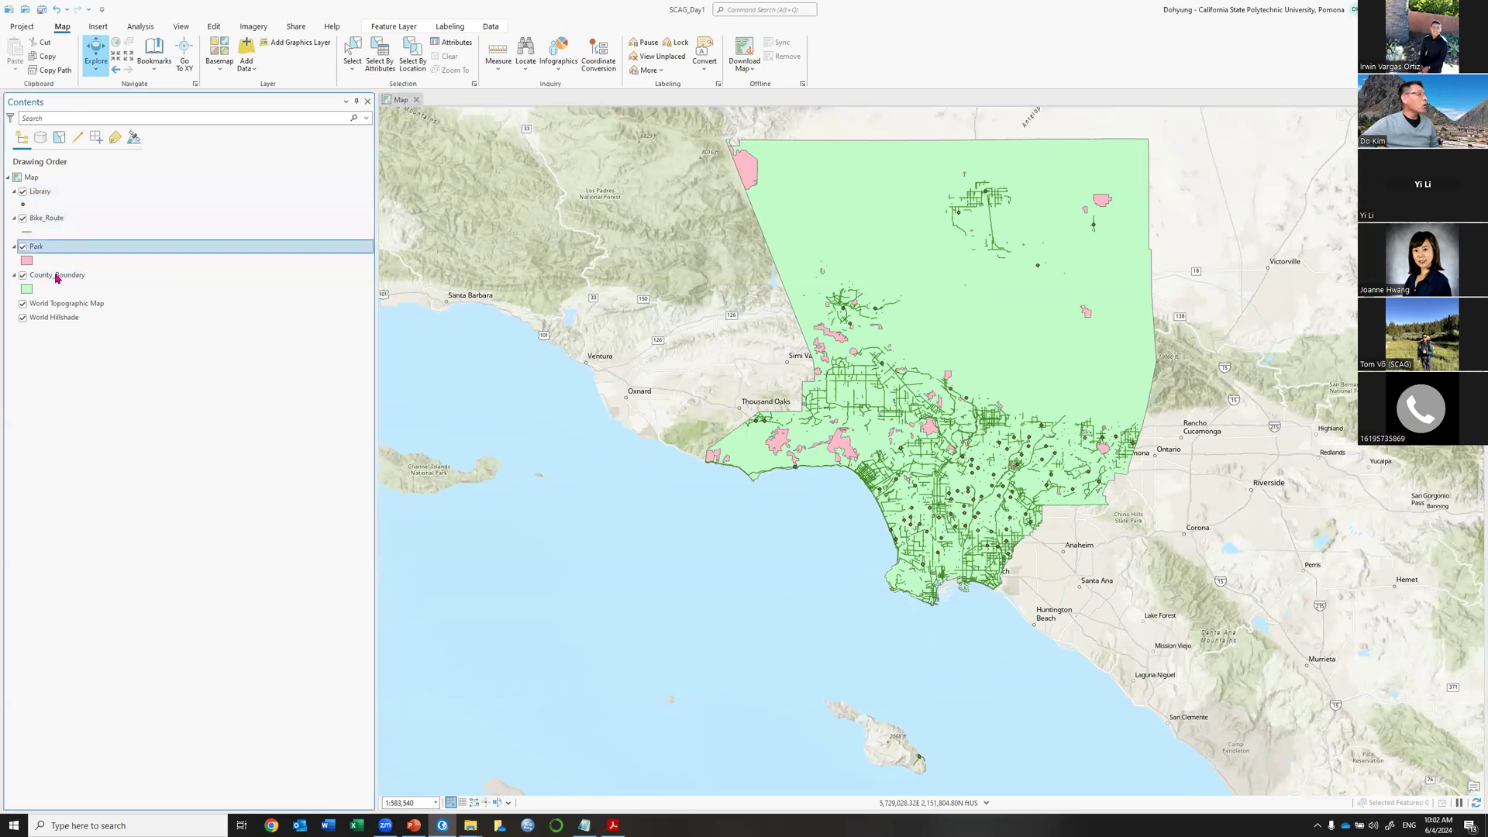
left_click(57, 278)
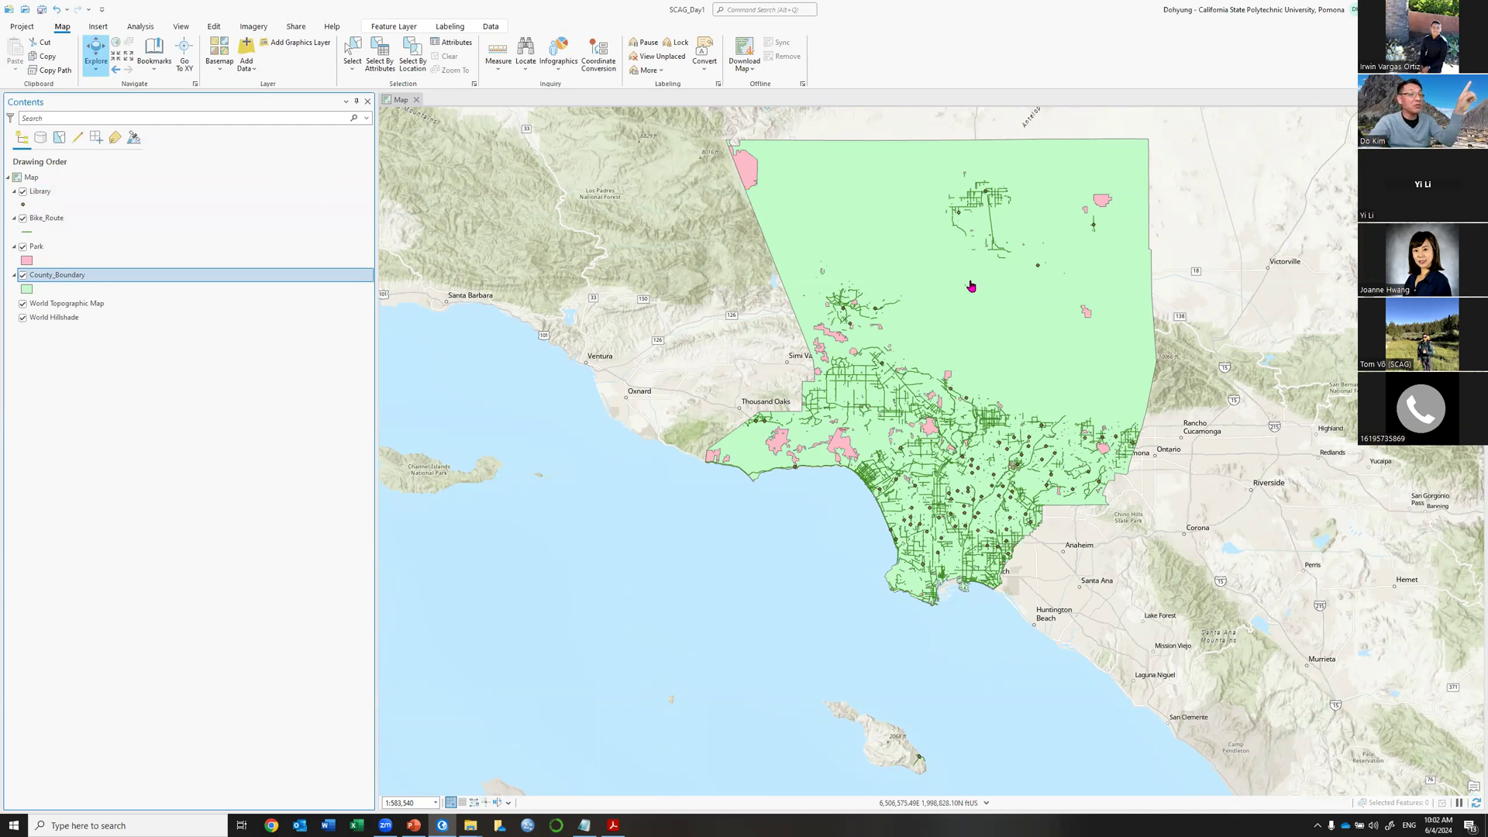
Open and cancel the Add Data dialog, then select the Park layer.
left_click(244, 55)
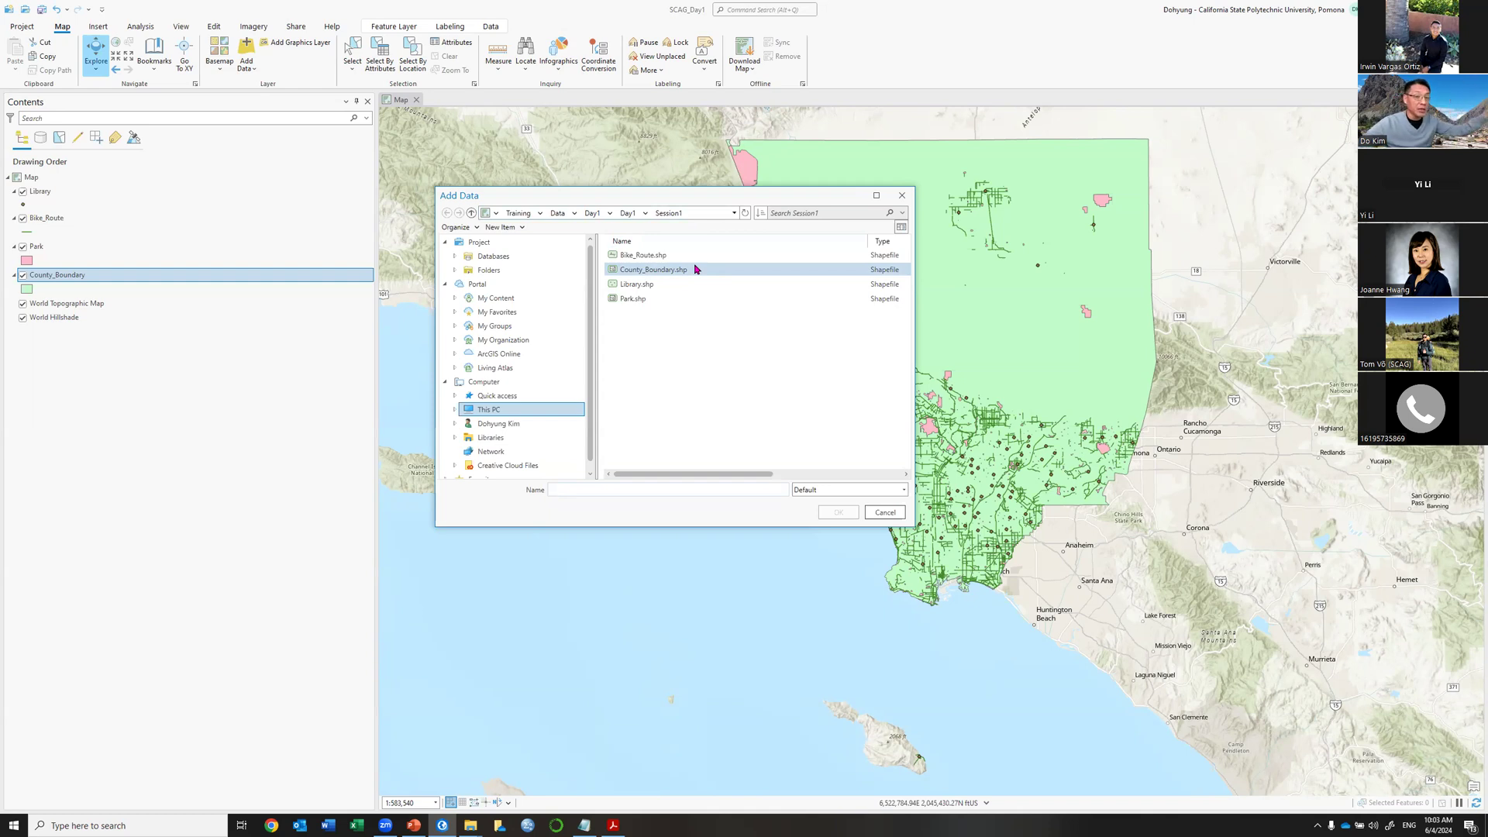
left_click(907, 197)
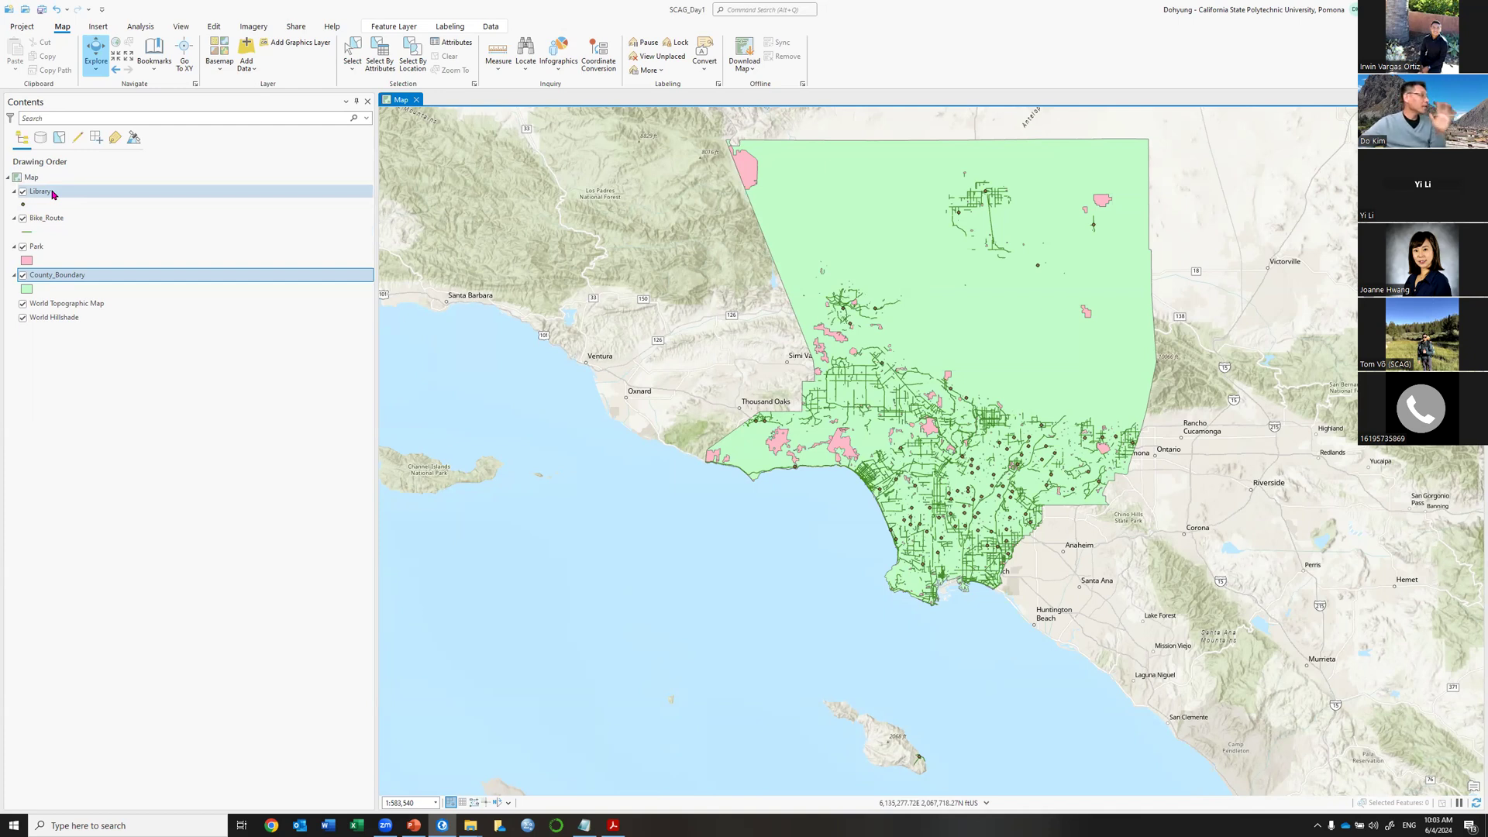
left_click(36, 250)
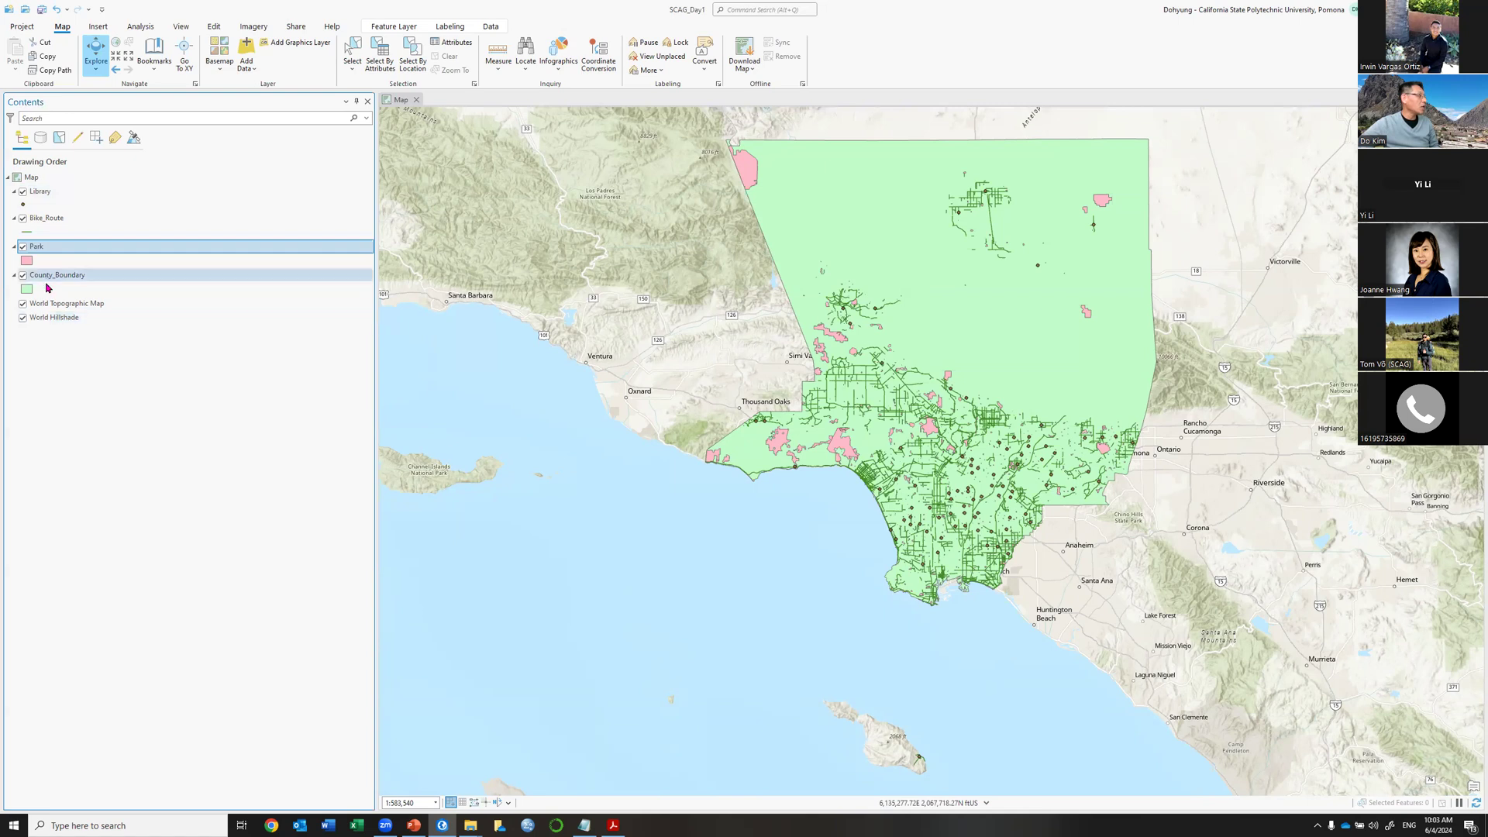
Drag Park below County_Boundary in Contents, then narrow the Contents pane to widen the map.
left_click_drag(51, 247, 48, 295)
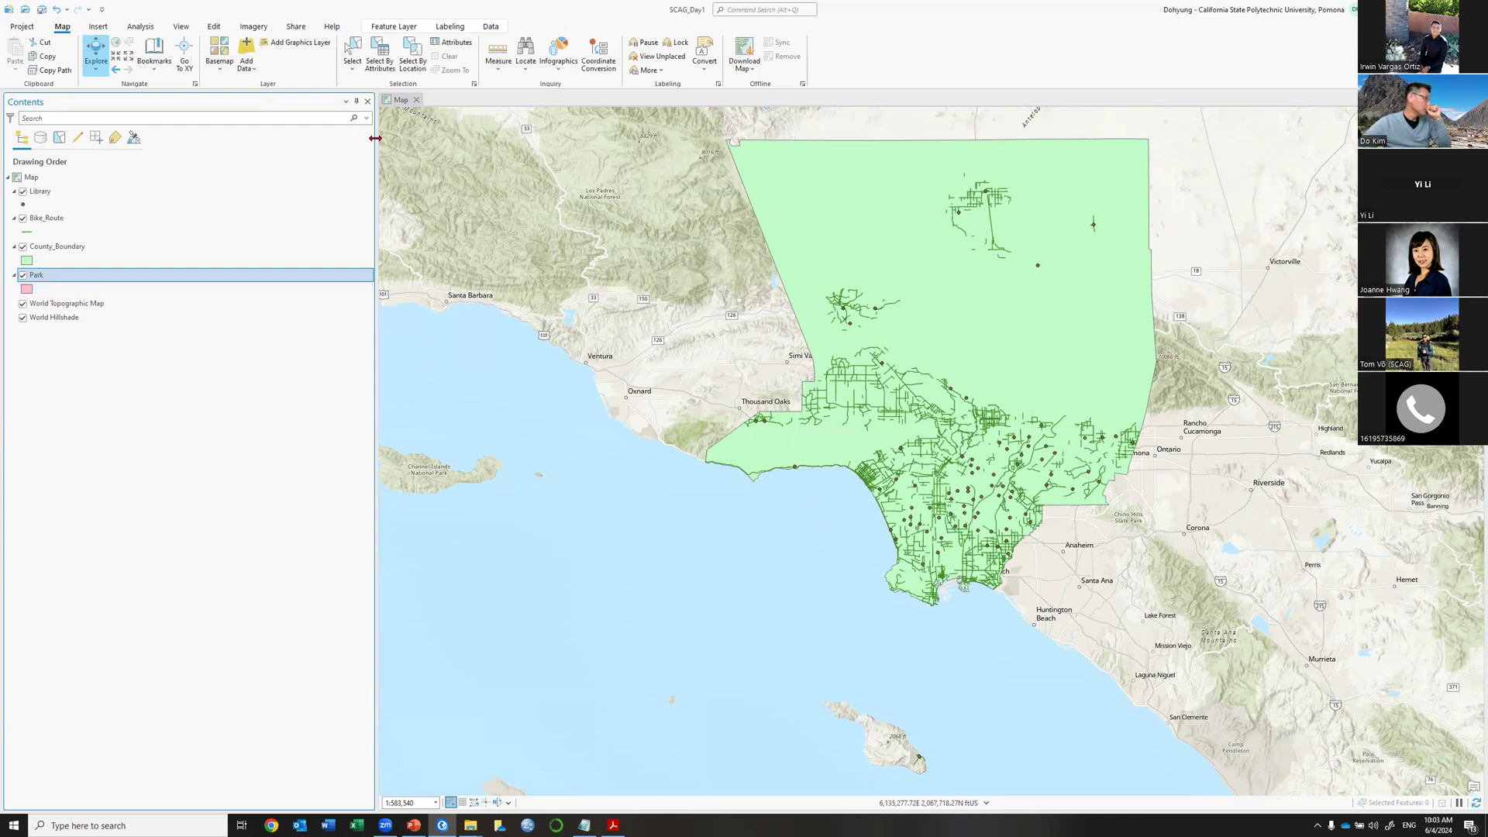
left_click_drag(375, 171, 173, 169)
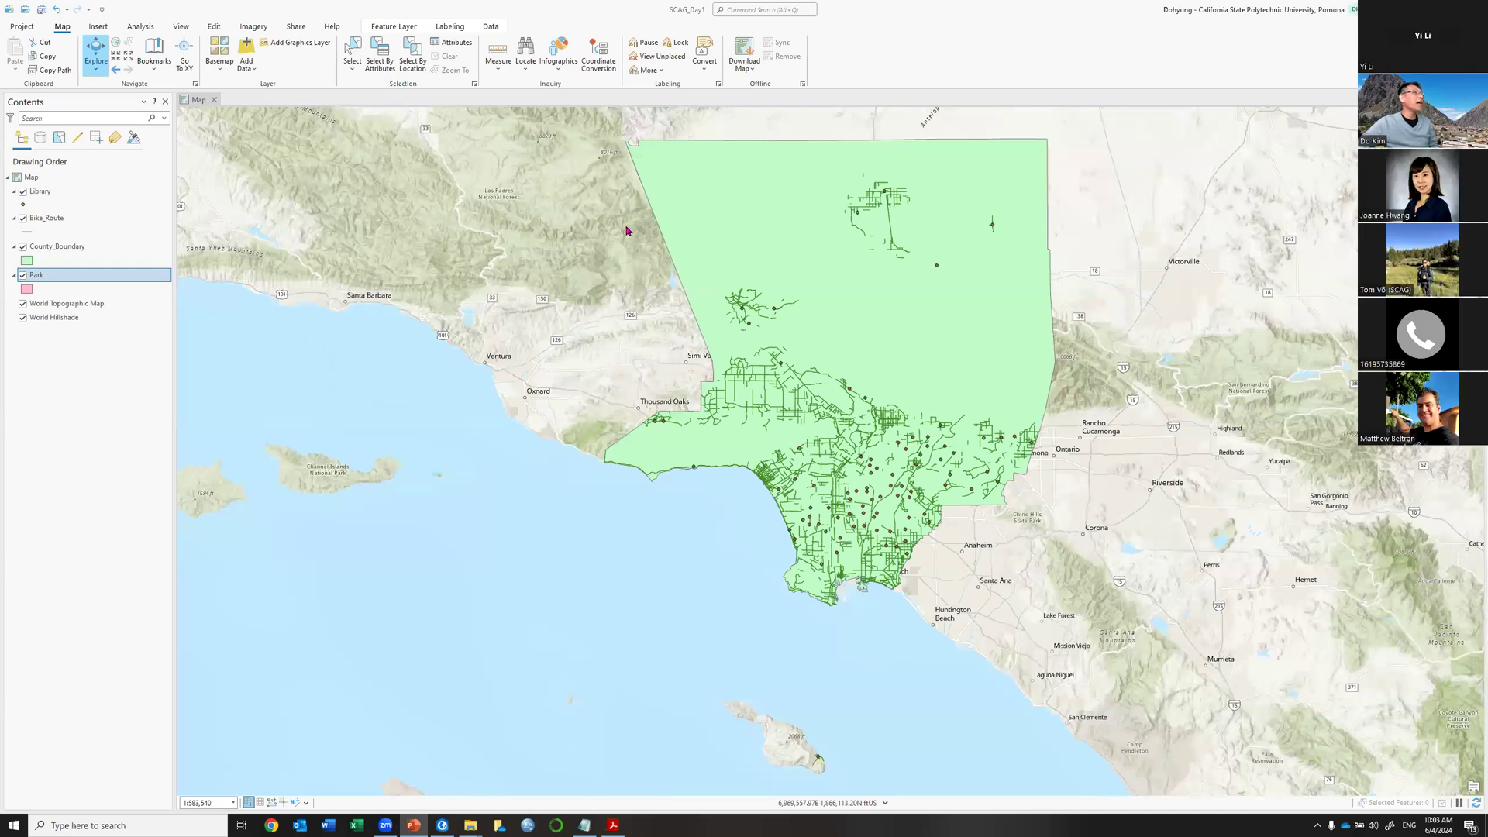
key("alt+Tab")
key("Left")
key("Left")
key("Left")
key("Left")
key("Left")
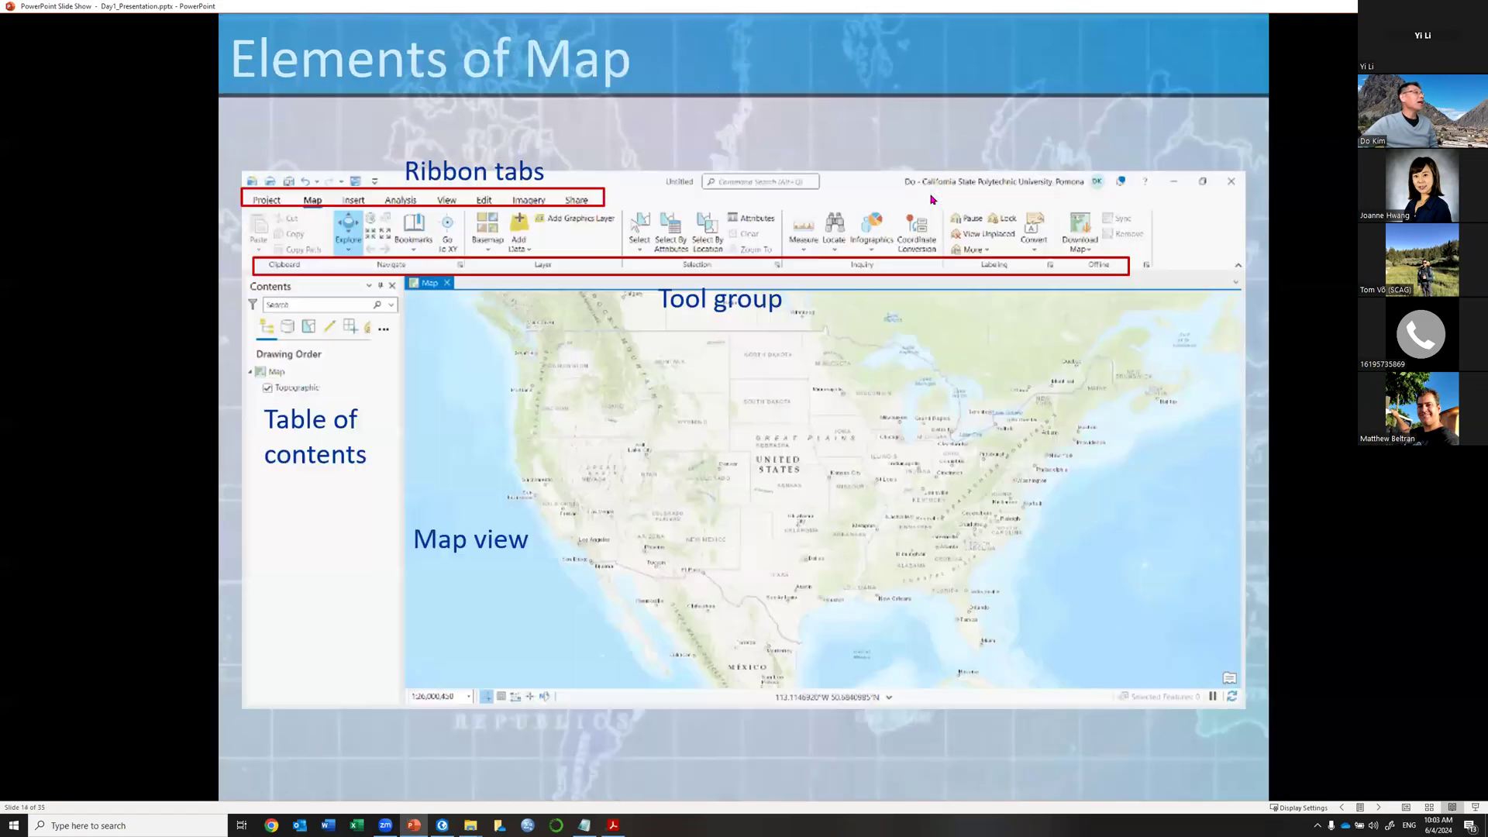
key("Left")
key("Left")
key("Left")
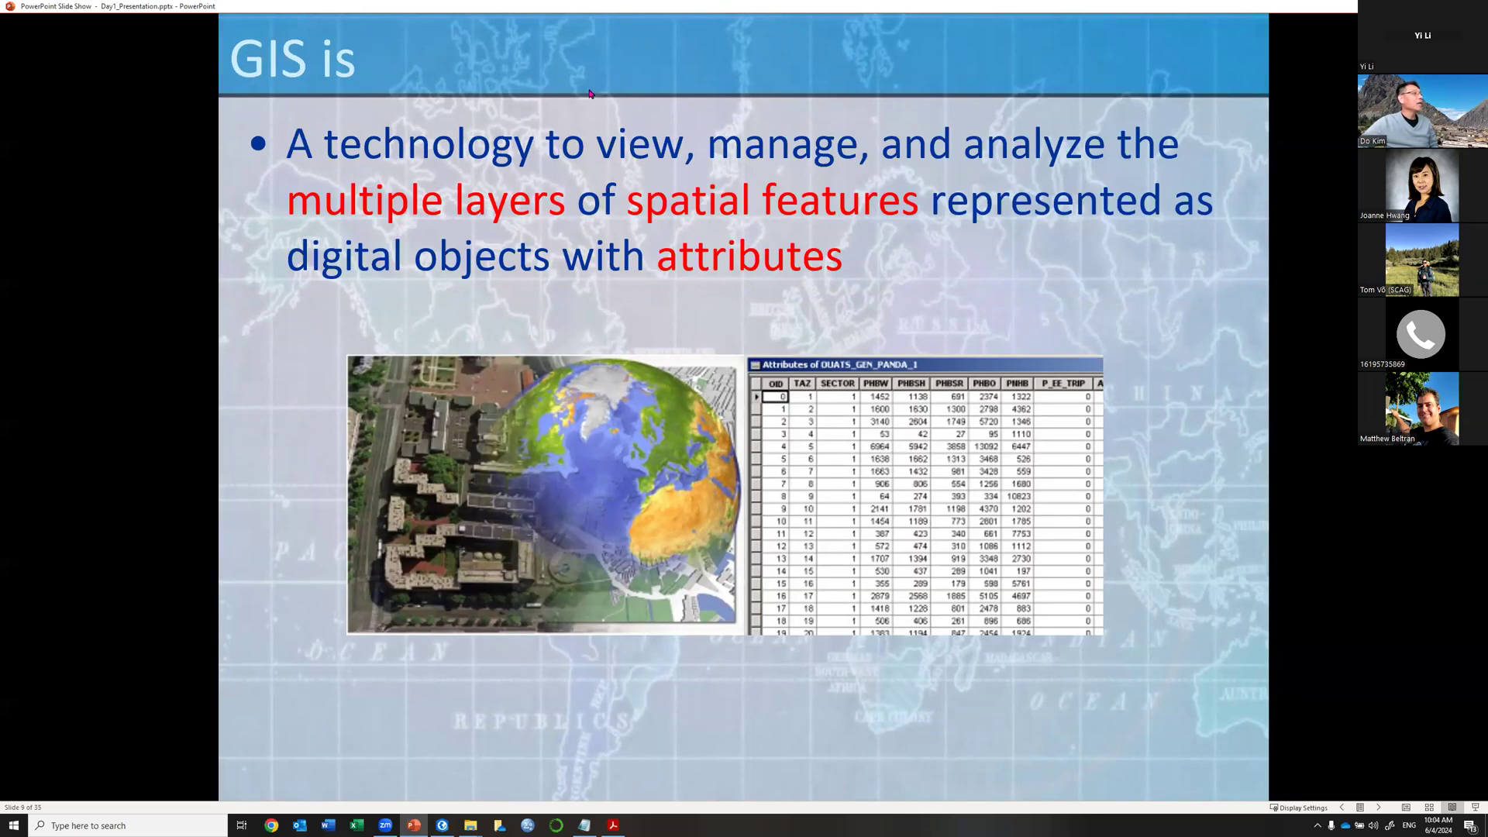
key("alt+Tab")
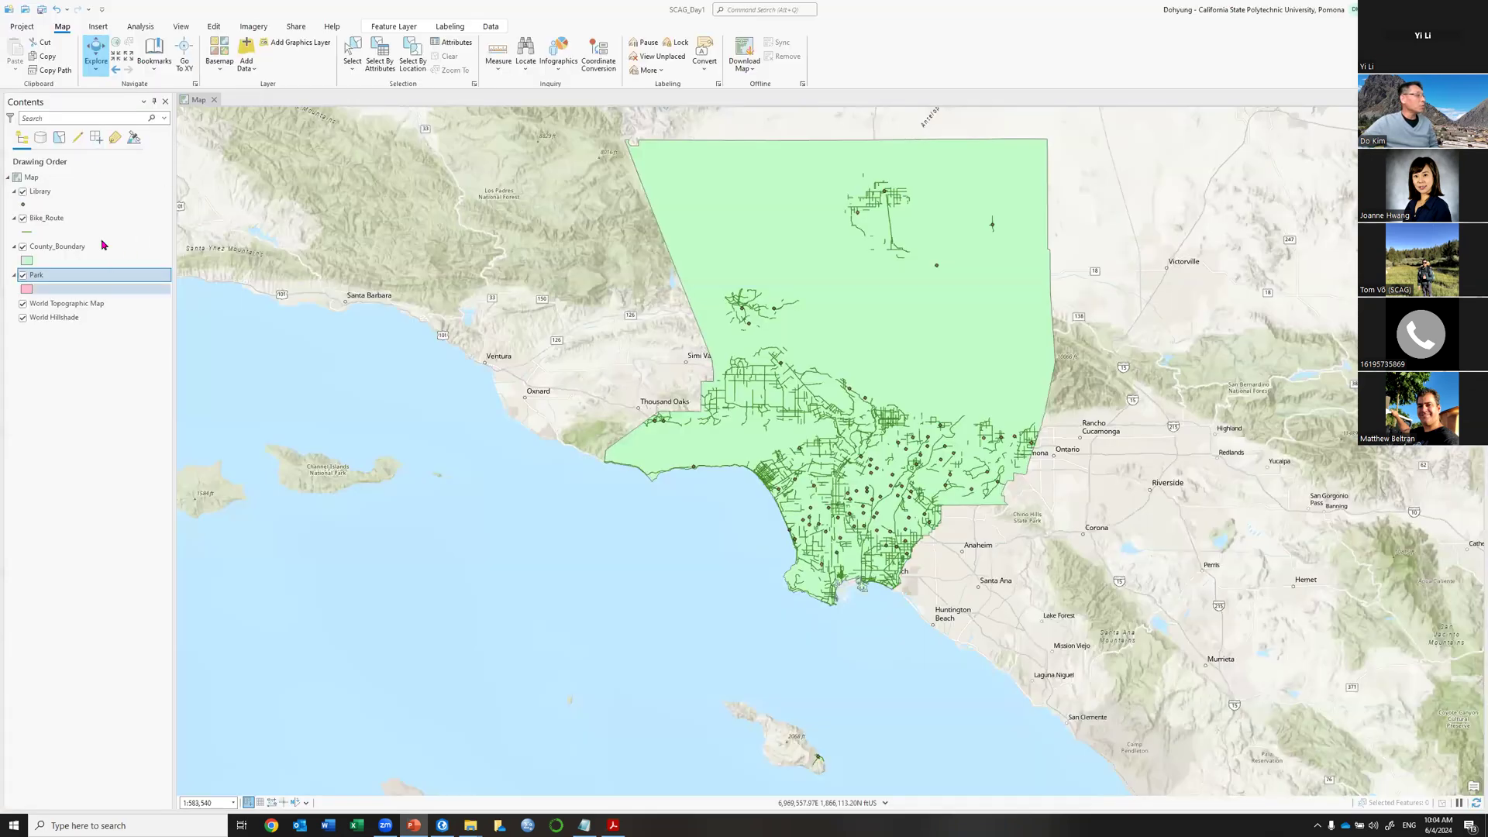
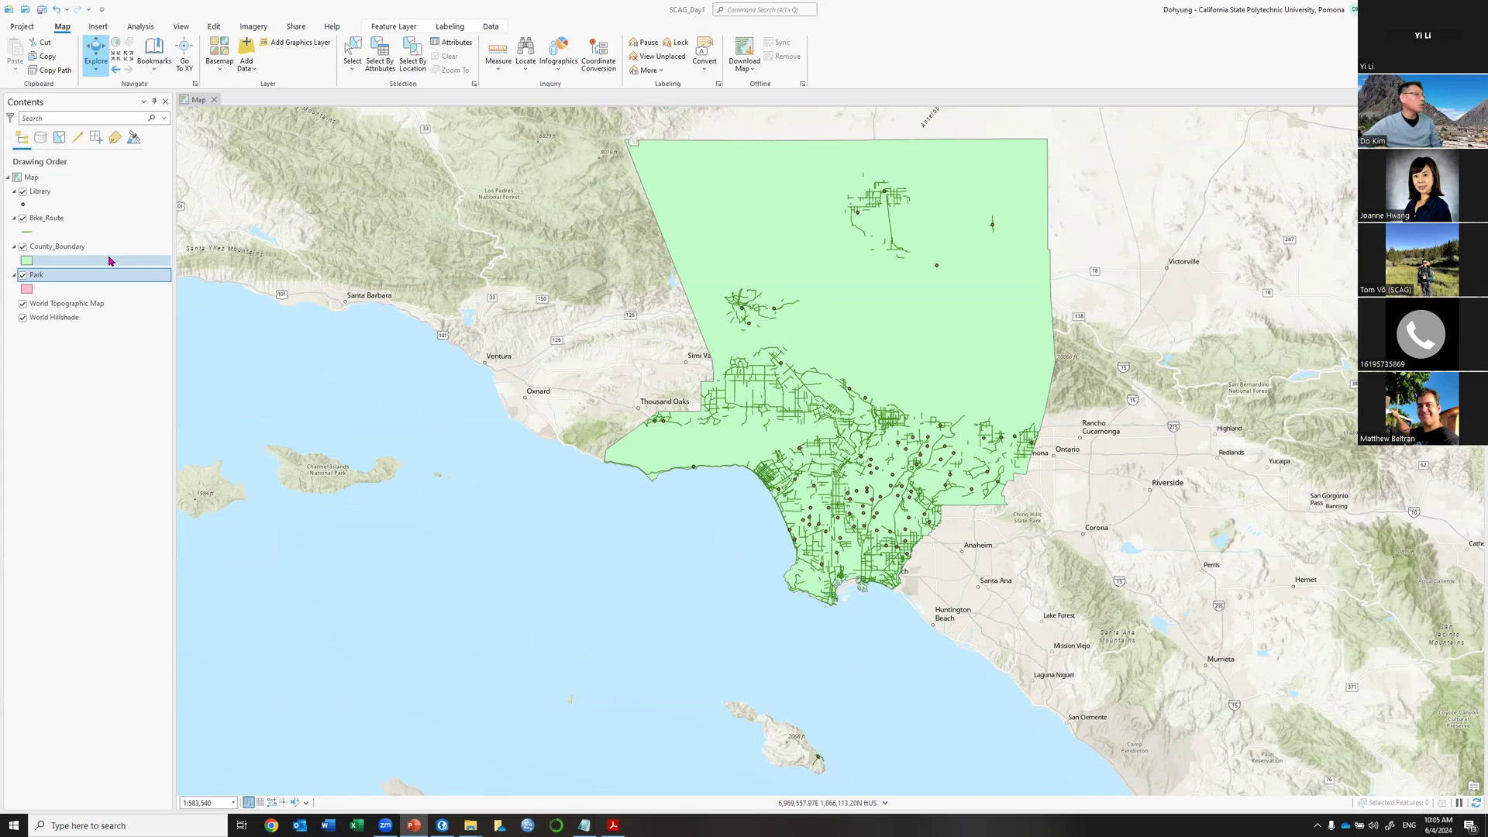
Toggle County_Boundary, Park and Bike_Route on and off to compare how the layers draw.
left_click(22, 246)
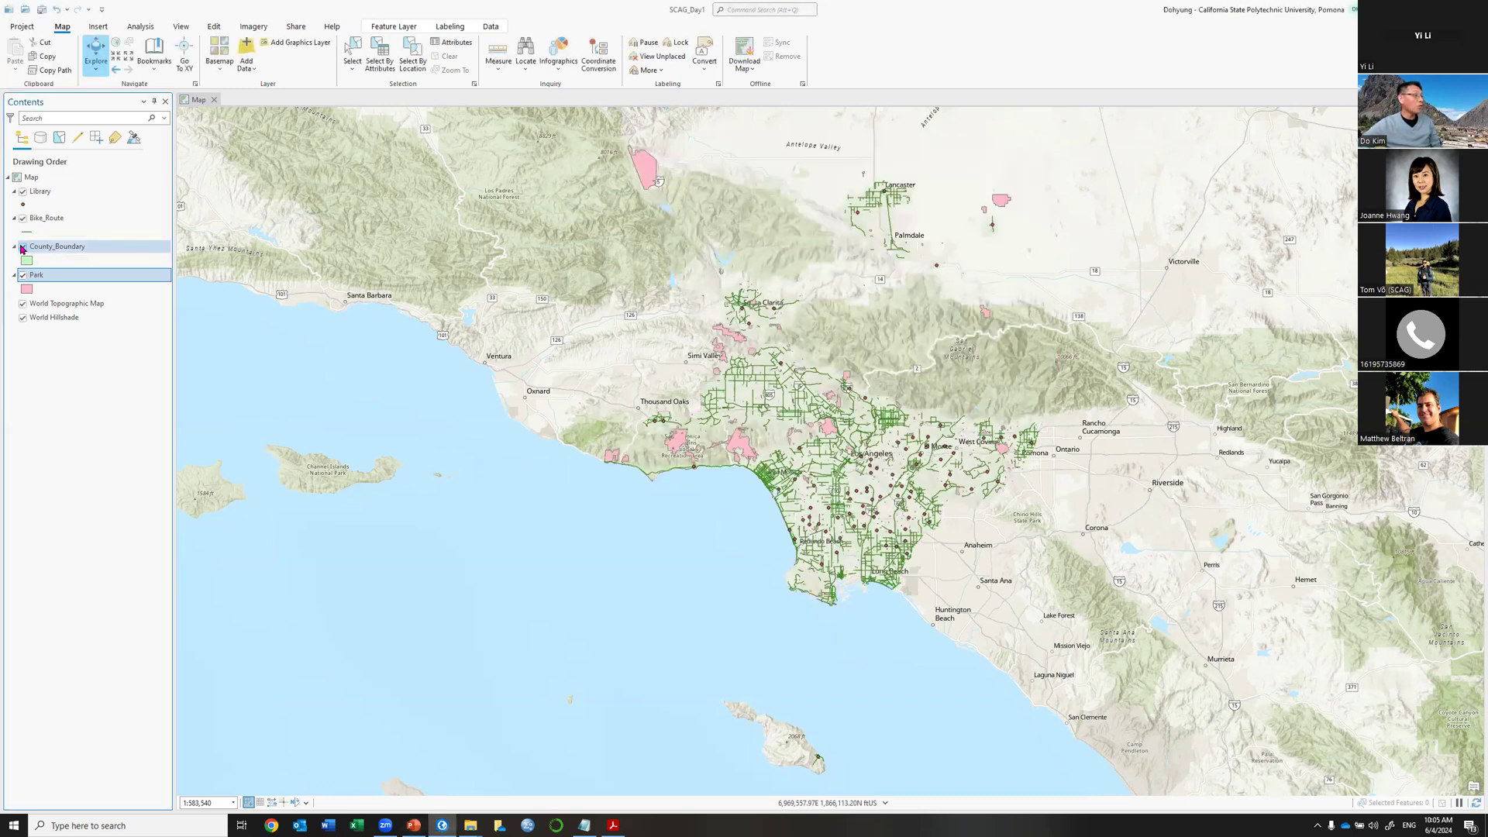
left_click(22, 247)
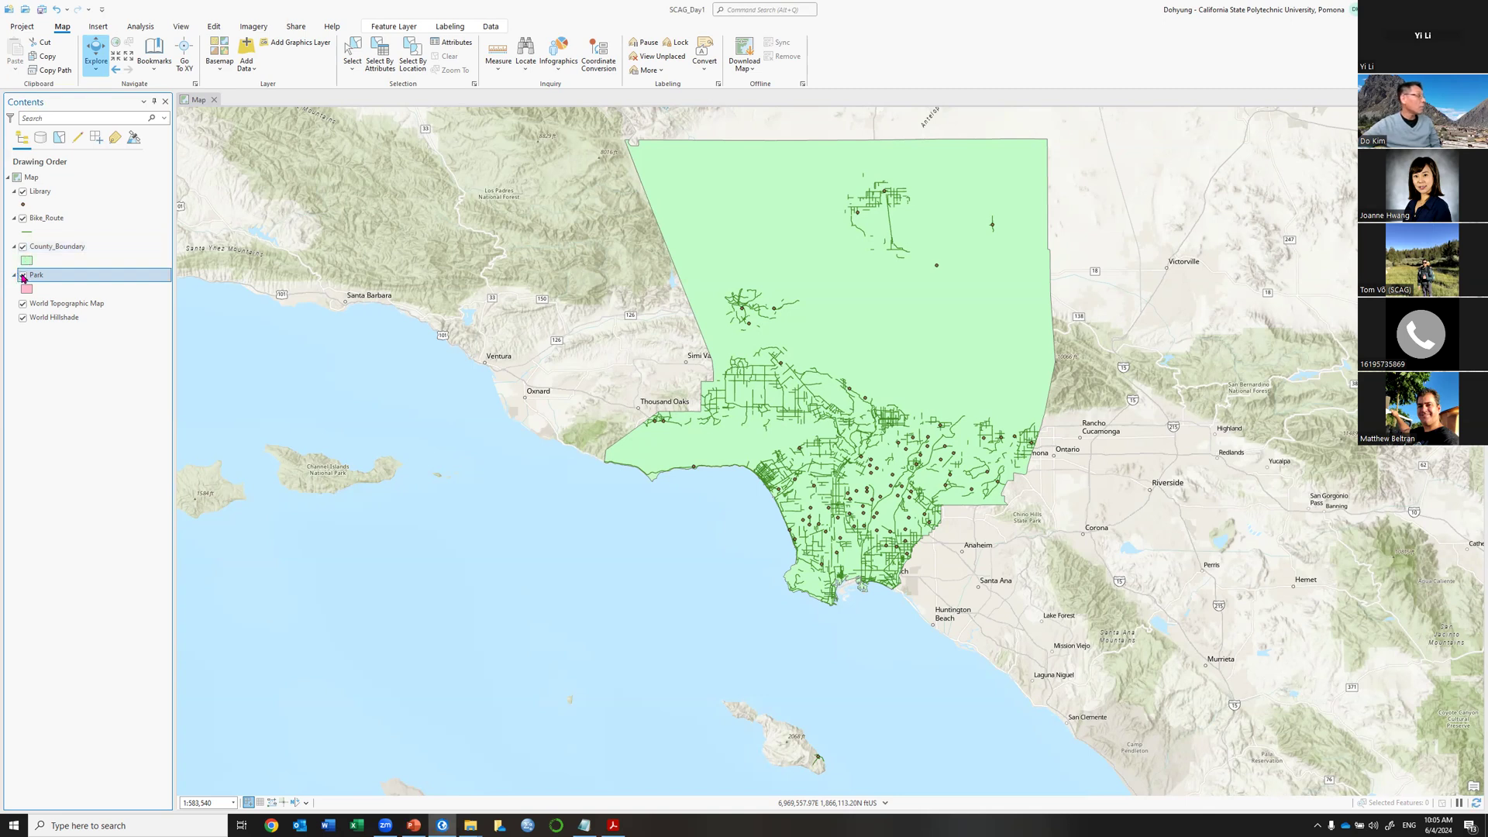
left_click(23, 276)
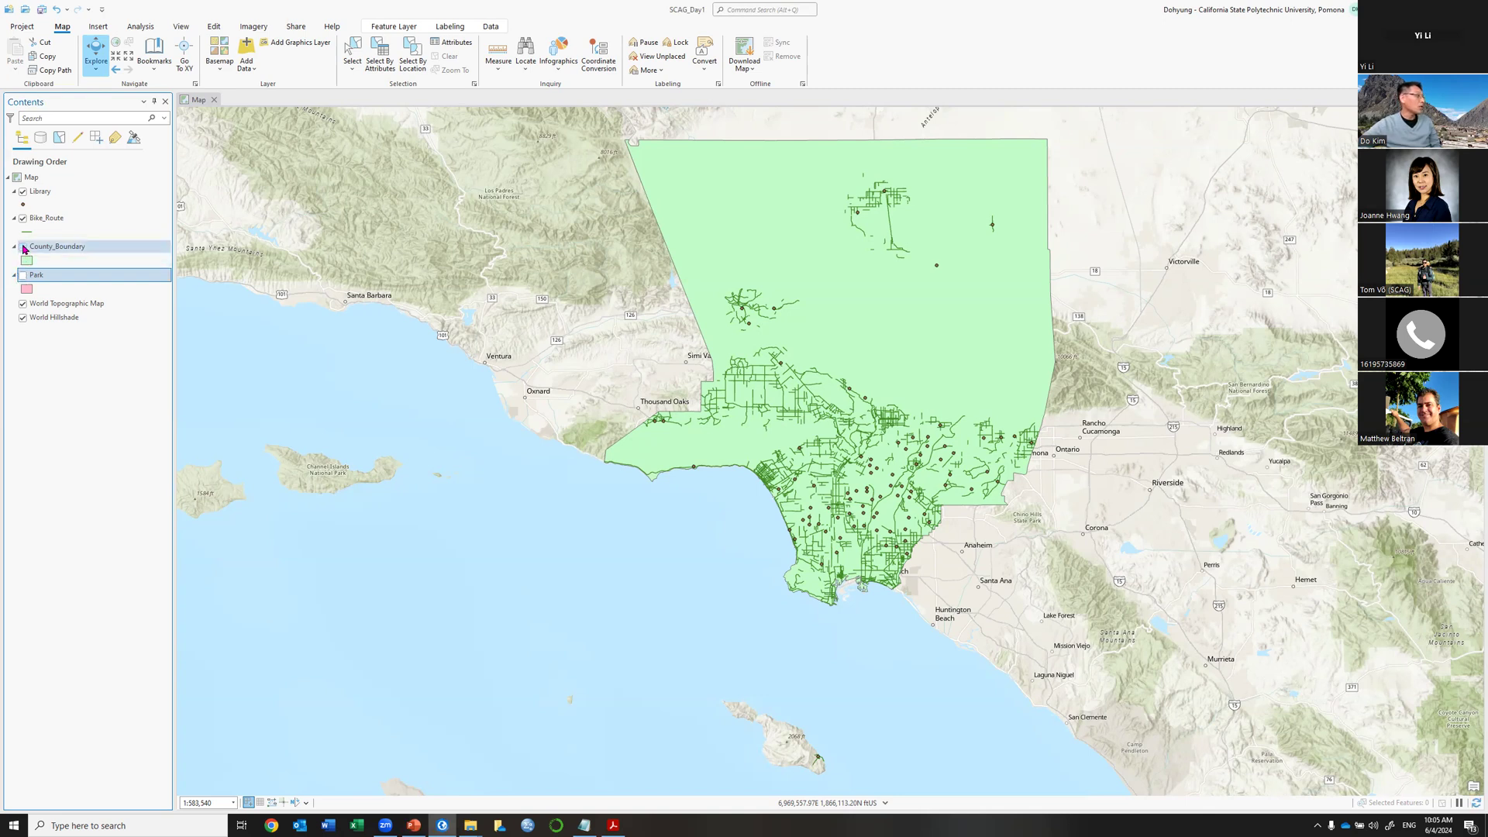
left_click(23, 246)
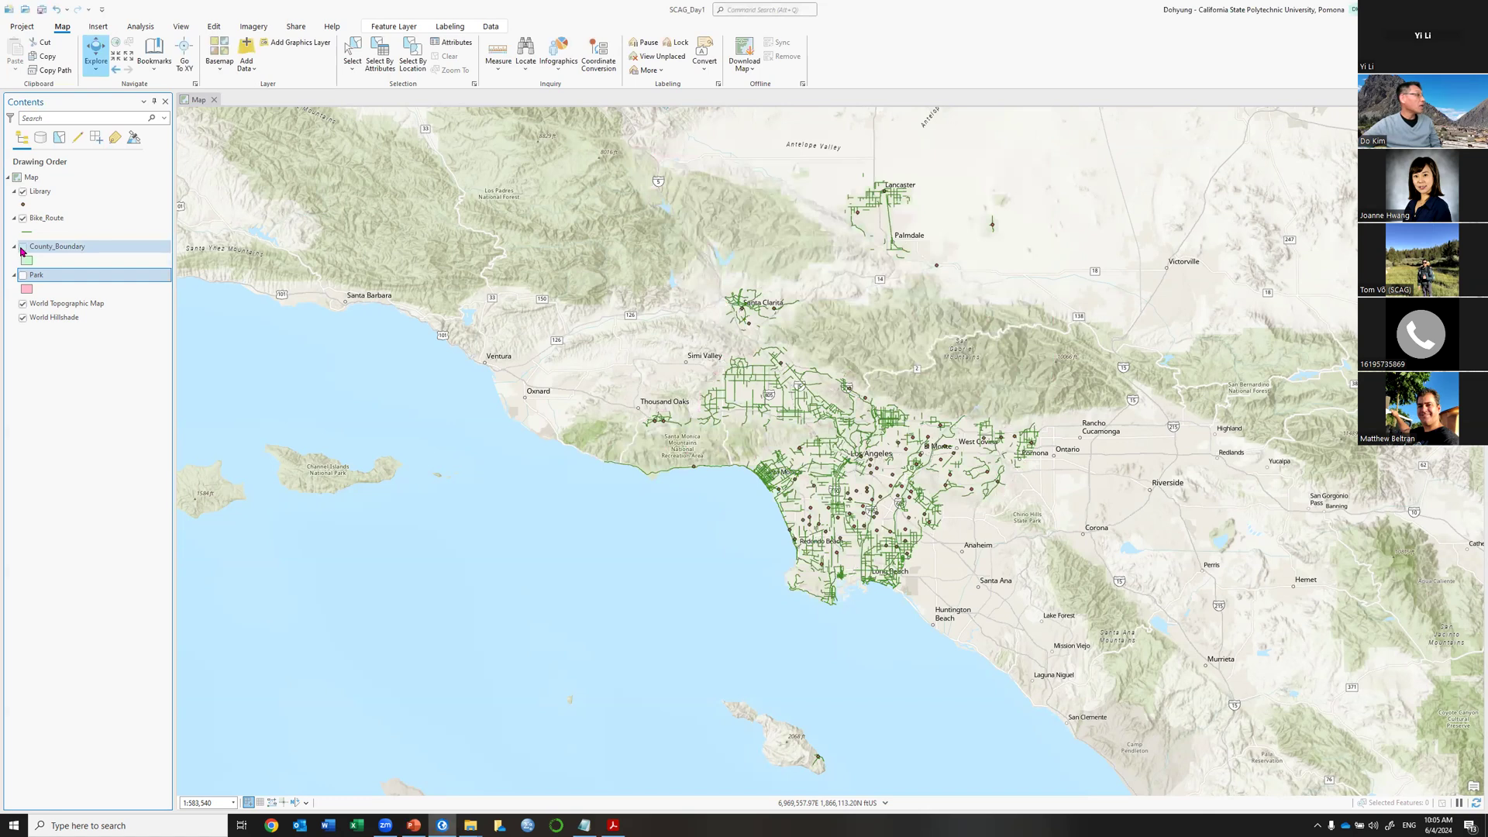
left_click(23, 247)
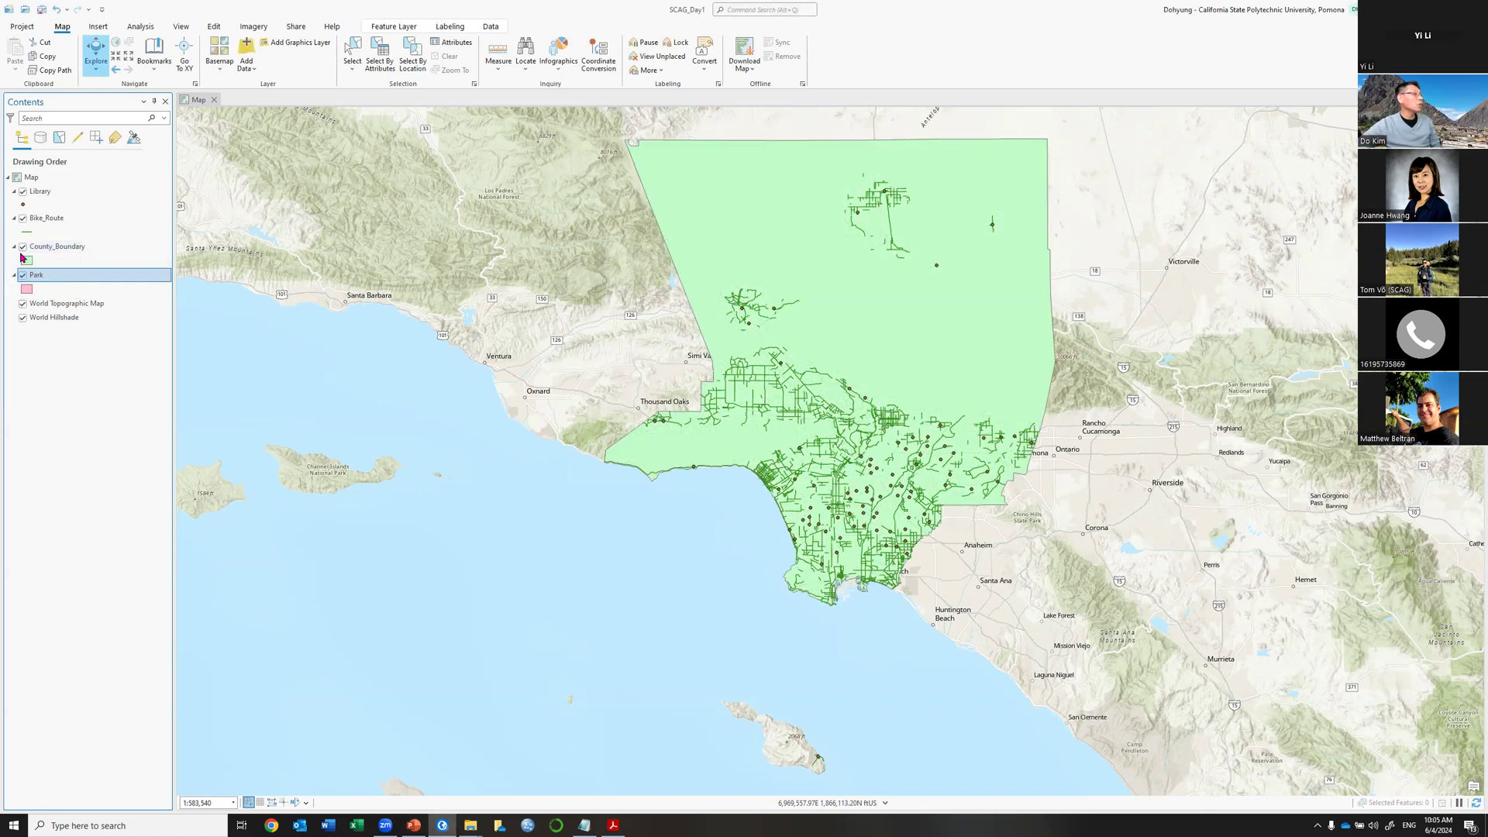
left_click(22, 247)
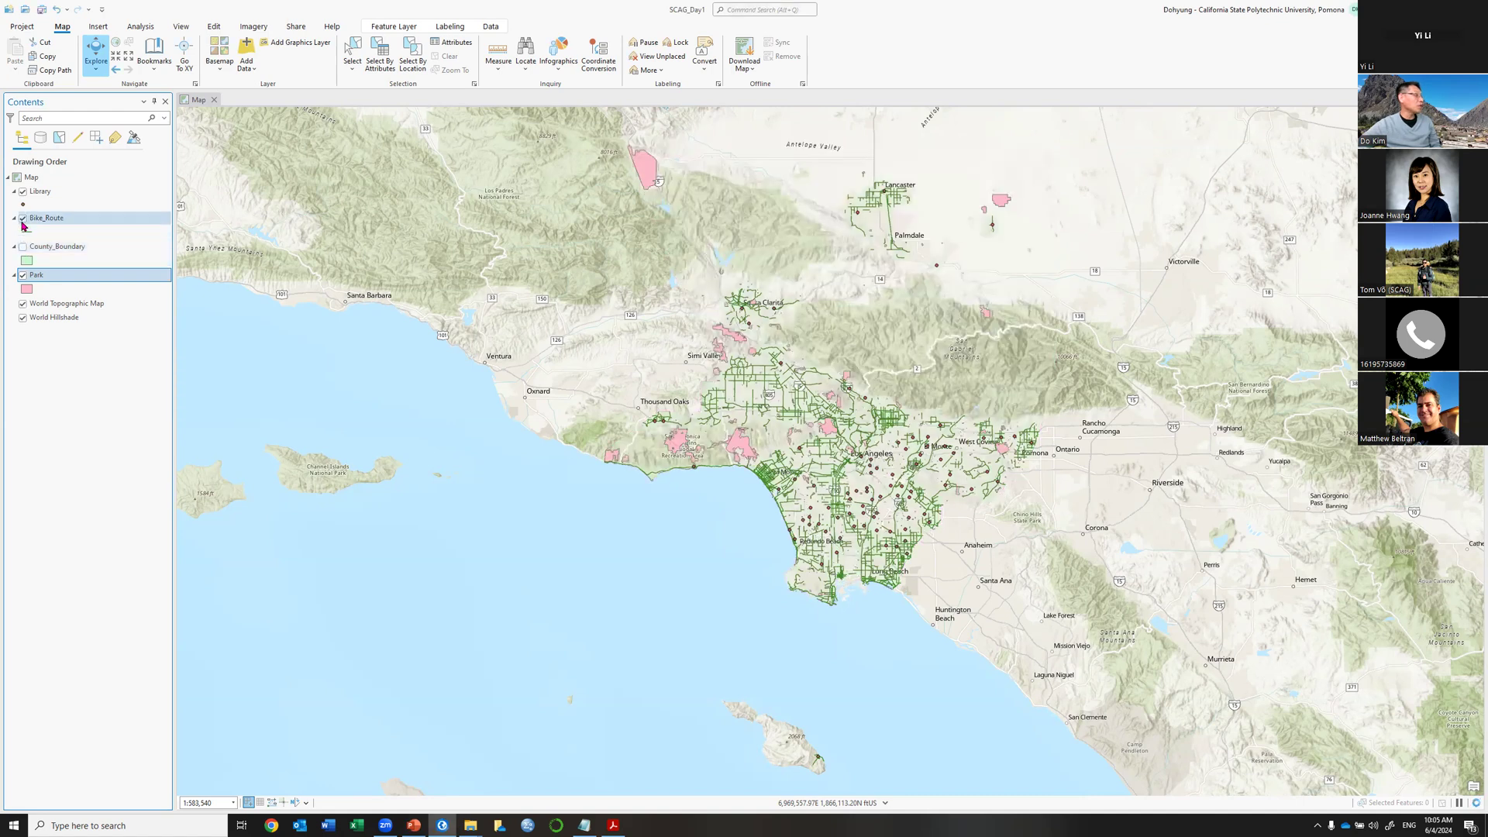
left_click(23, 220)
left_click(22, 218)
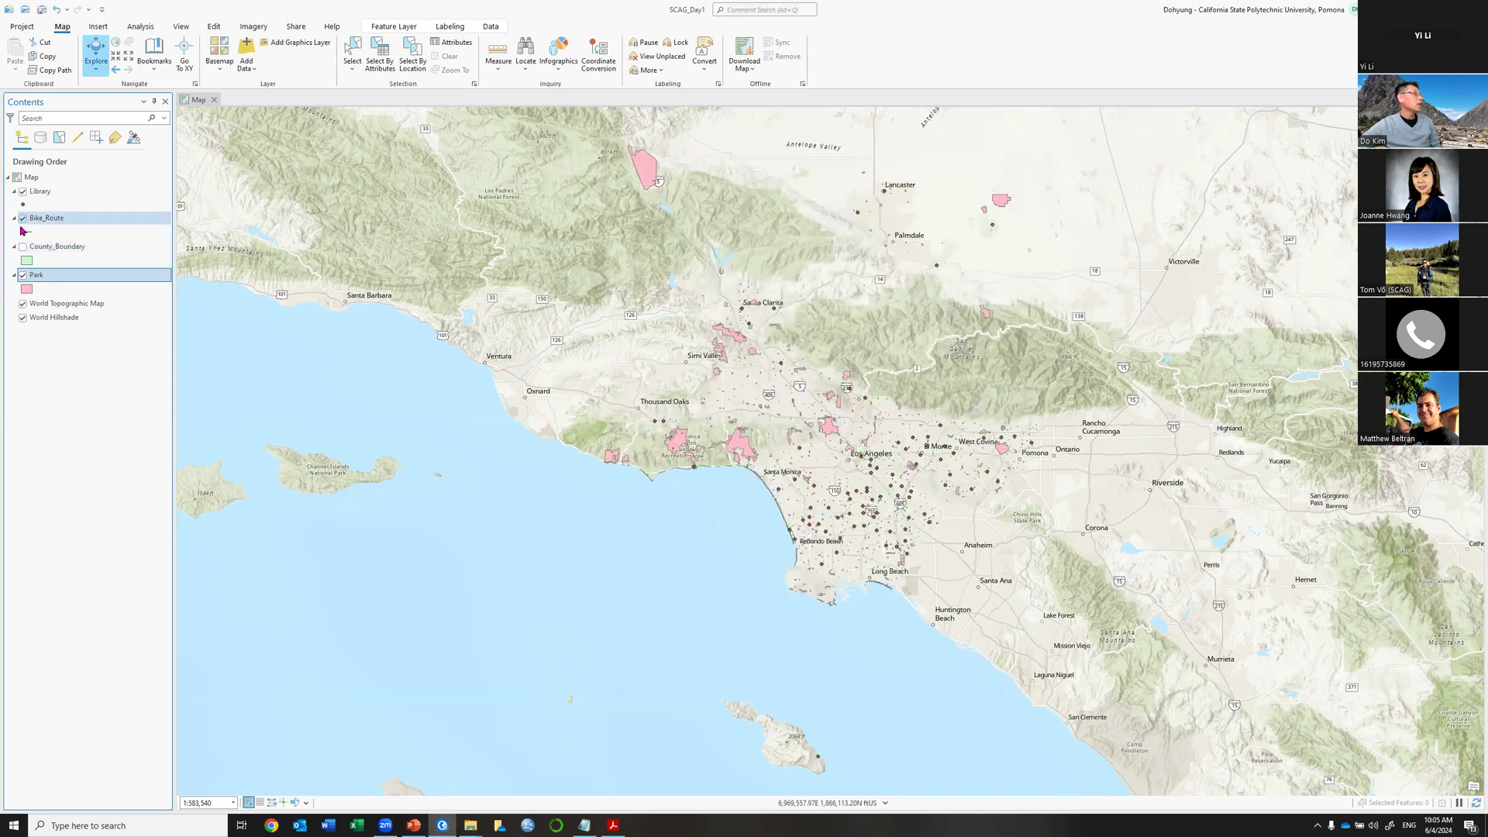
left_click(22, 246)
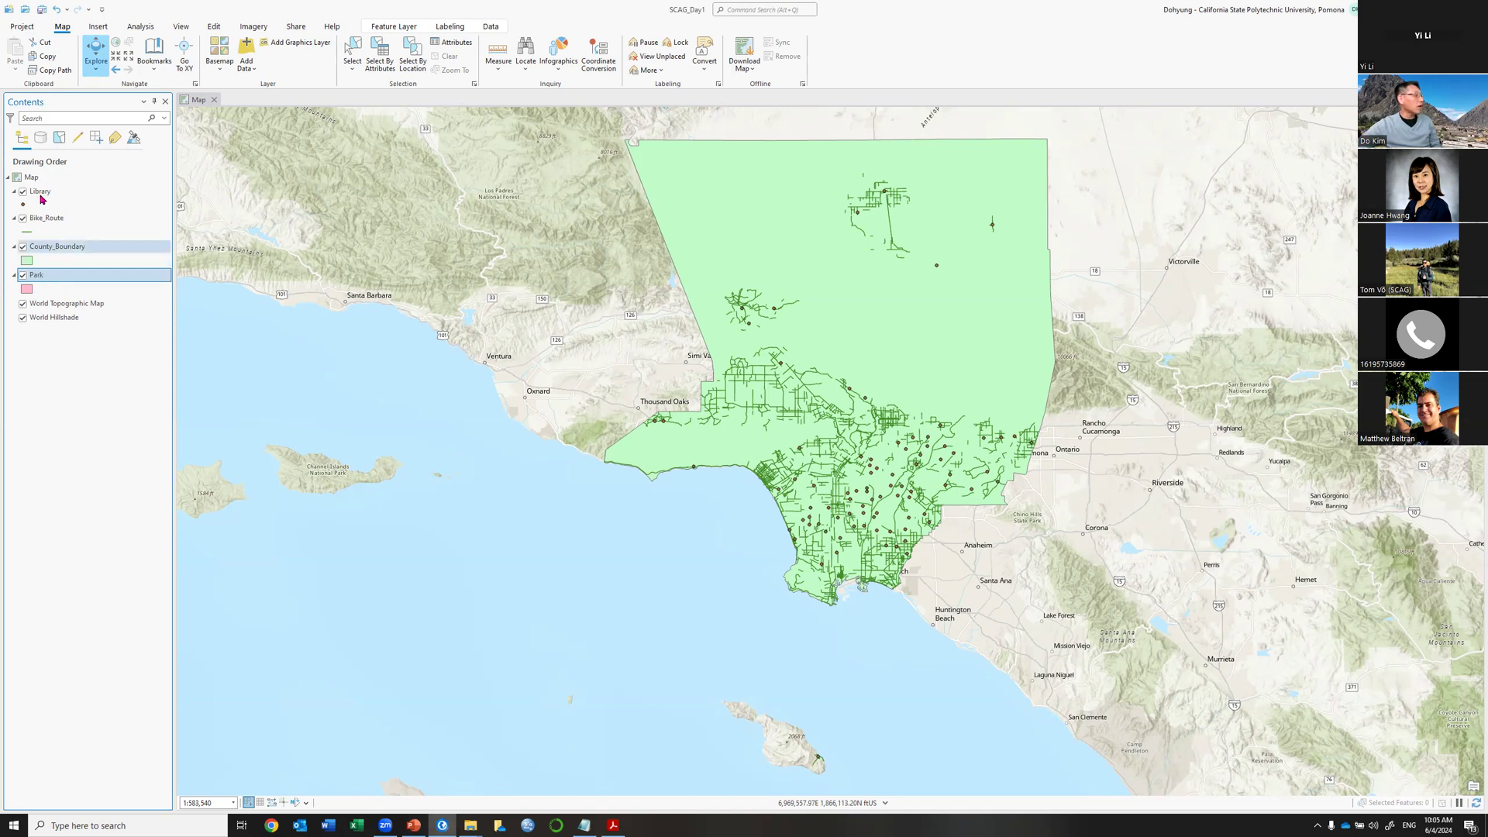
Move Park above County_Boundary in Contents, then toggle Bike_Route and Park off and on.
left_click_drag(55, 279, 61, 255)
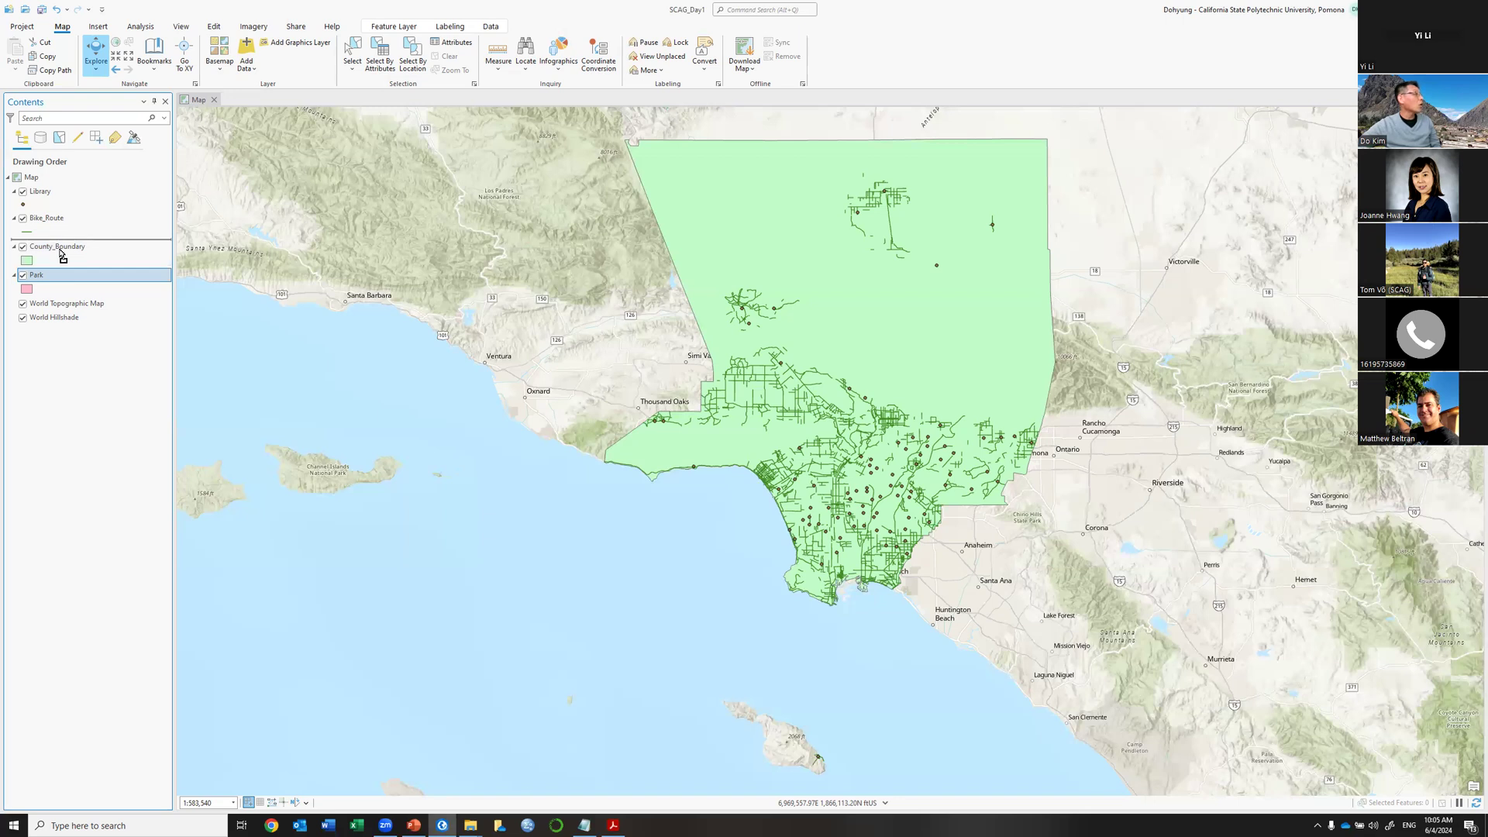
left_click_drag(61, 254, 62, 255)
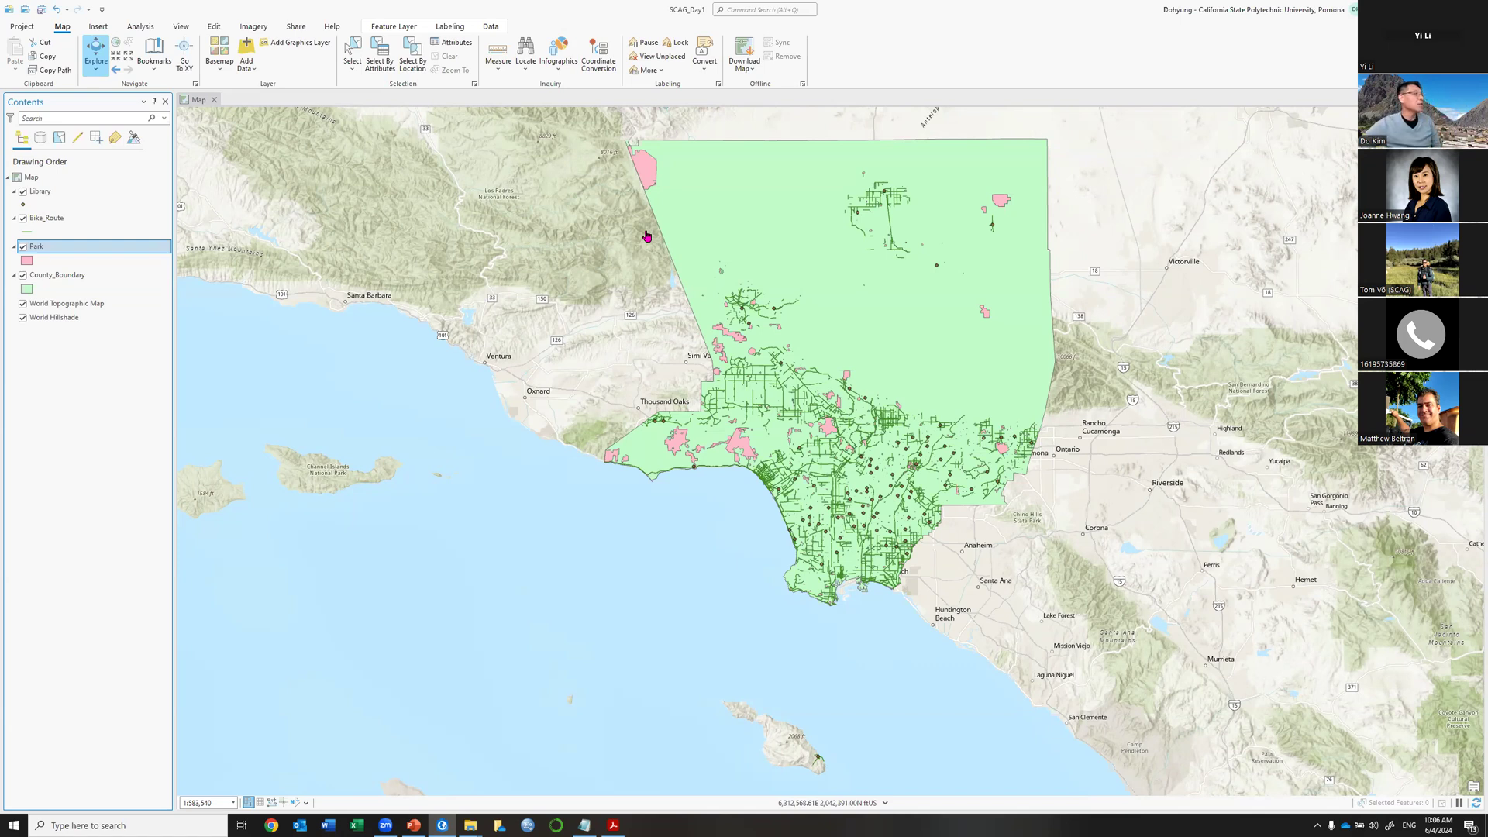
left_click(24, 219)
left_click(23, 220)
left_click(23, 247)
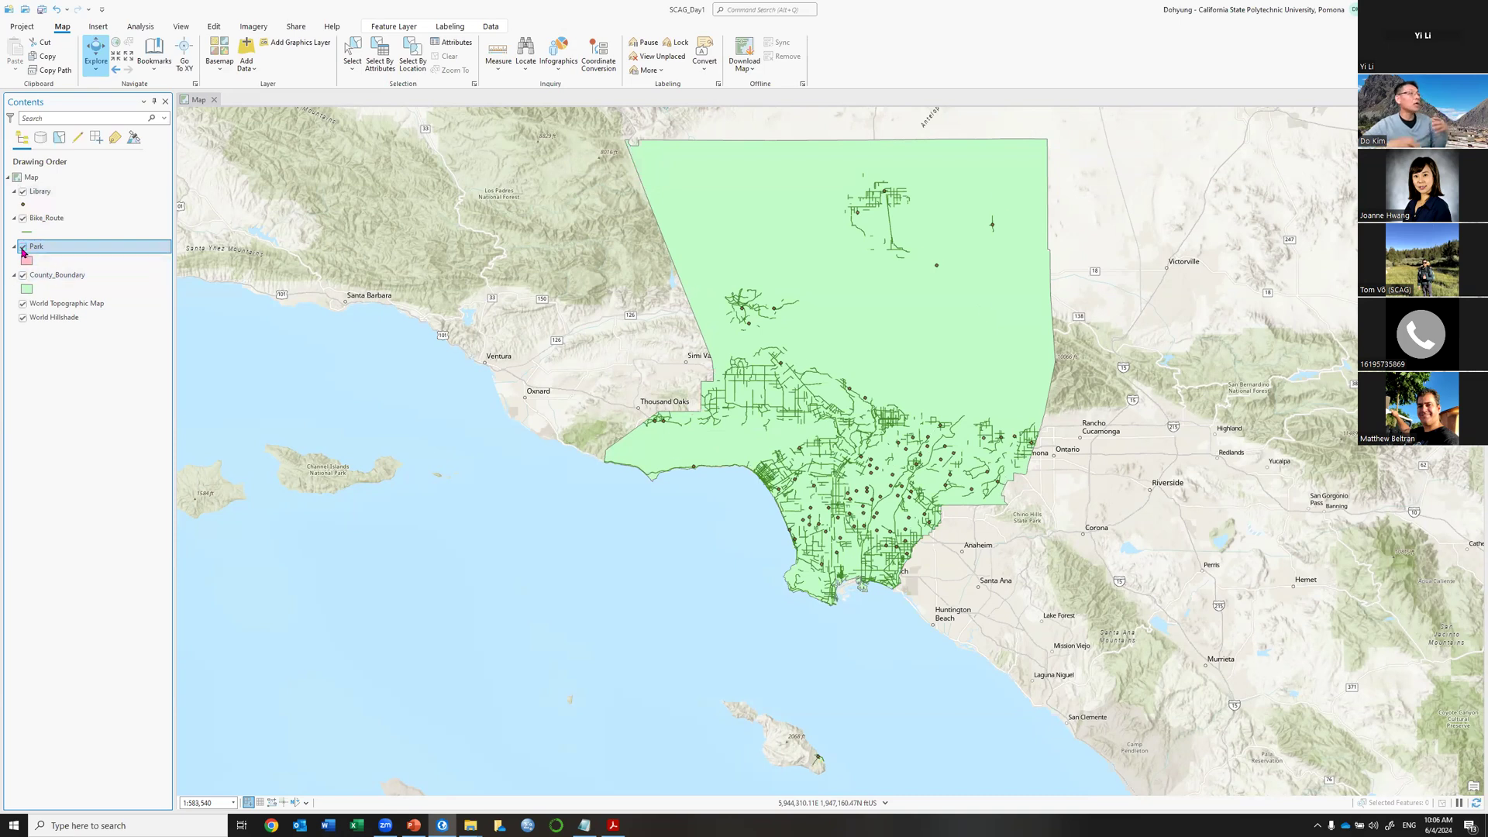
left_click(23, 247)
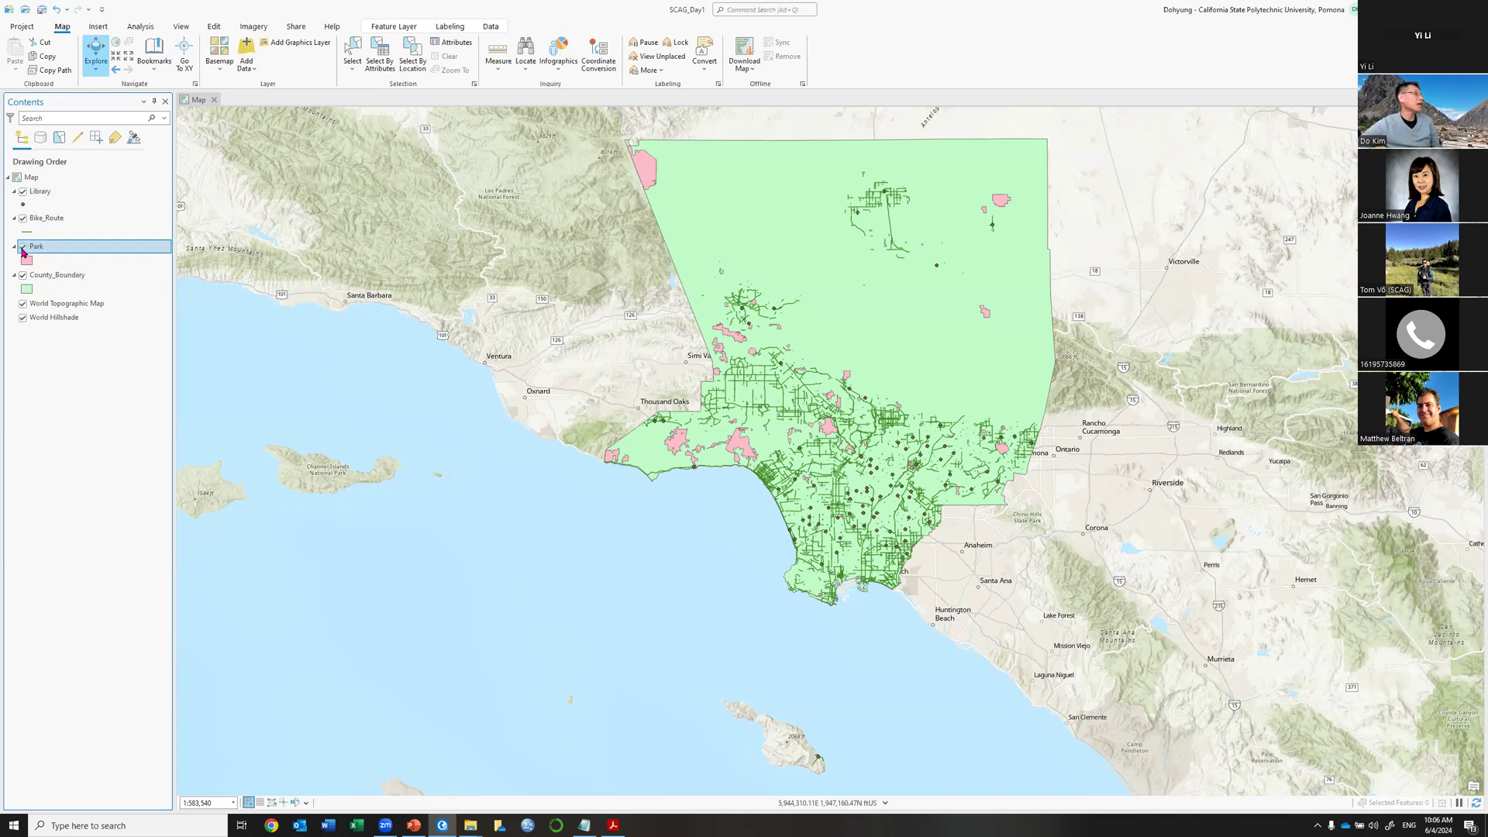
left_click(57, 141)
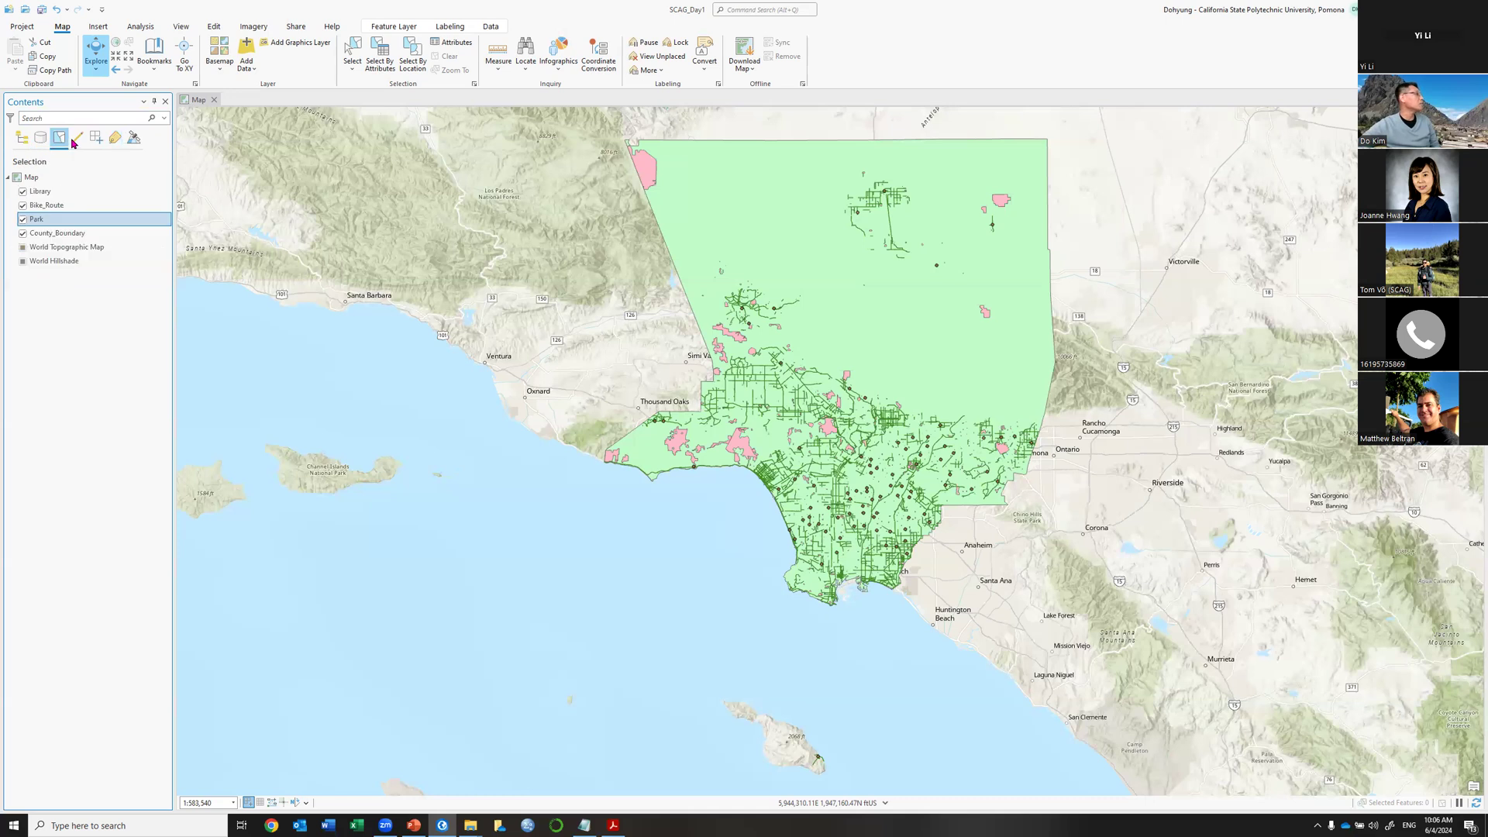
left_click(77, 140)
left_click(97, 139)
left_click(116, 140)
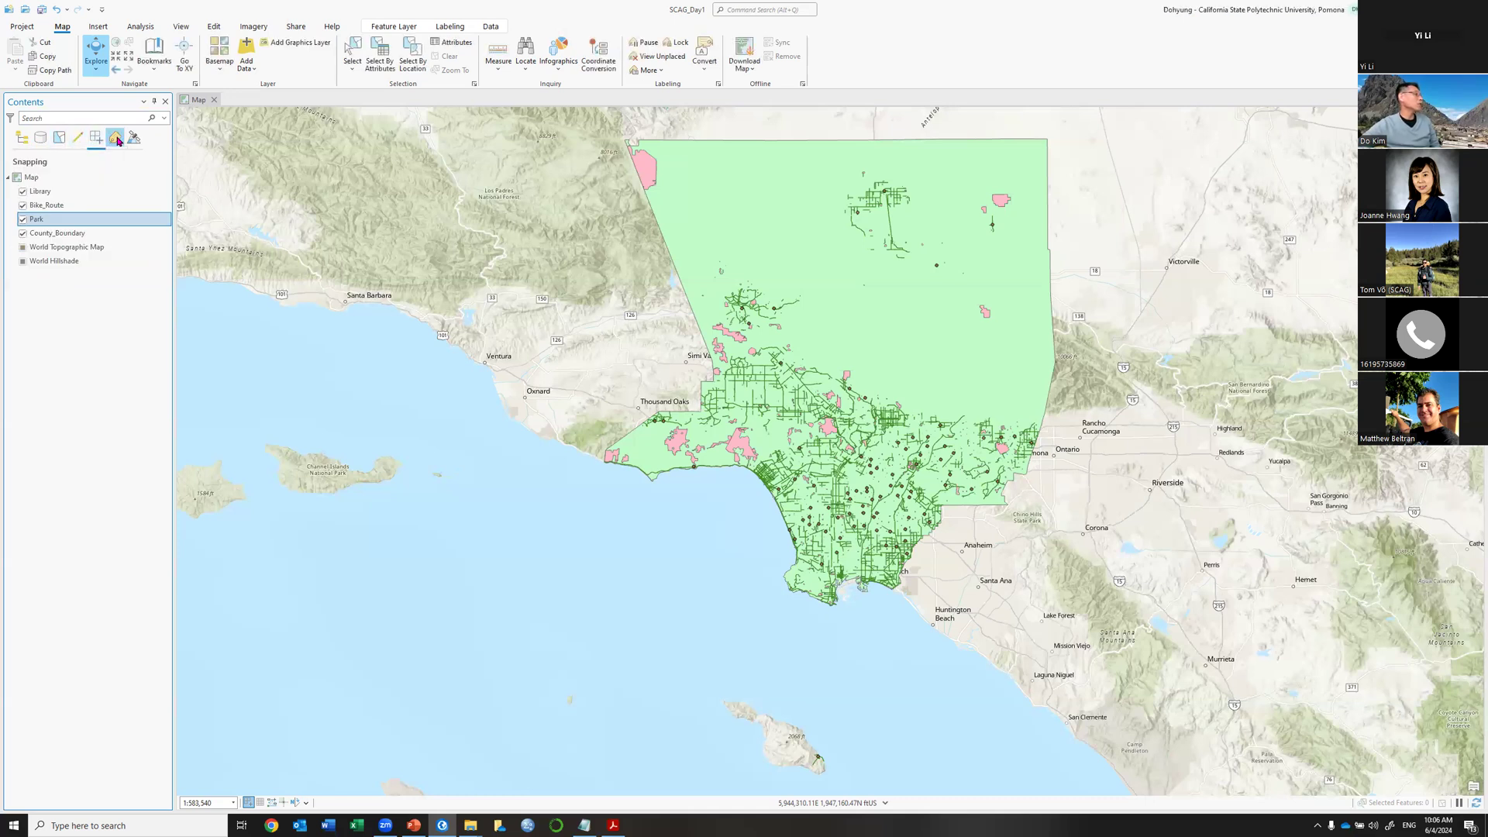
left_click(21, 141)
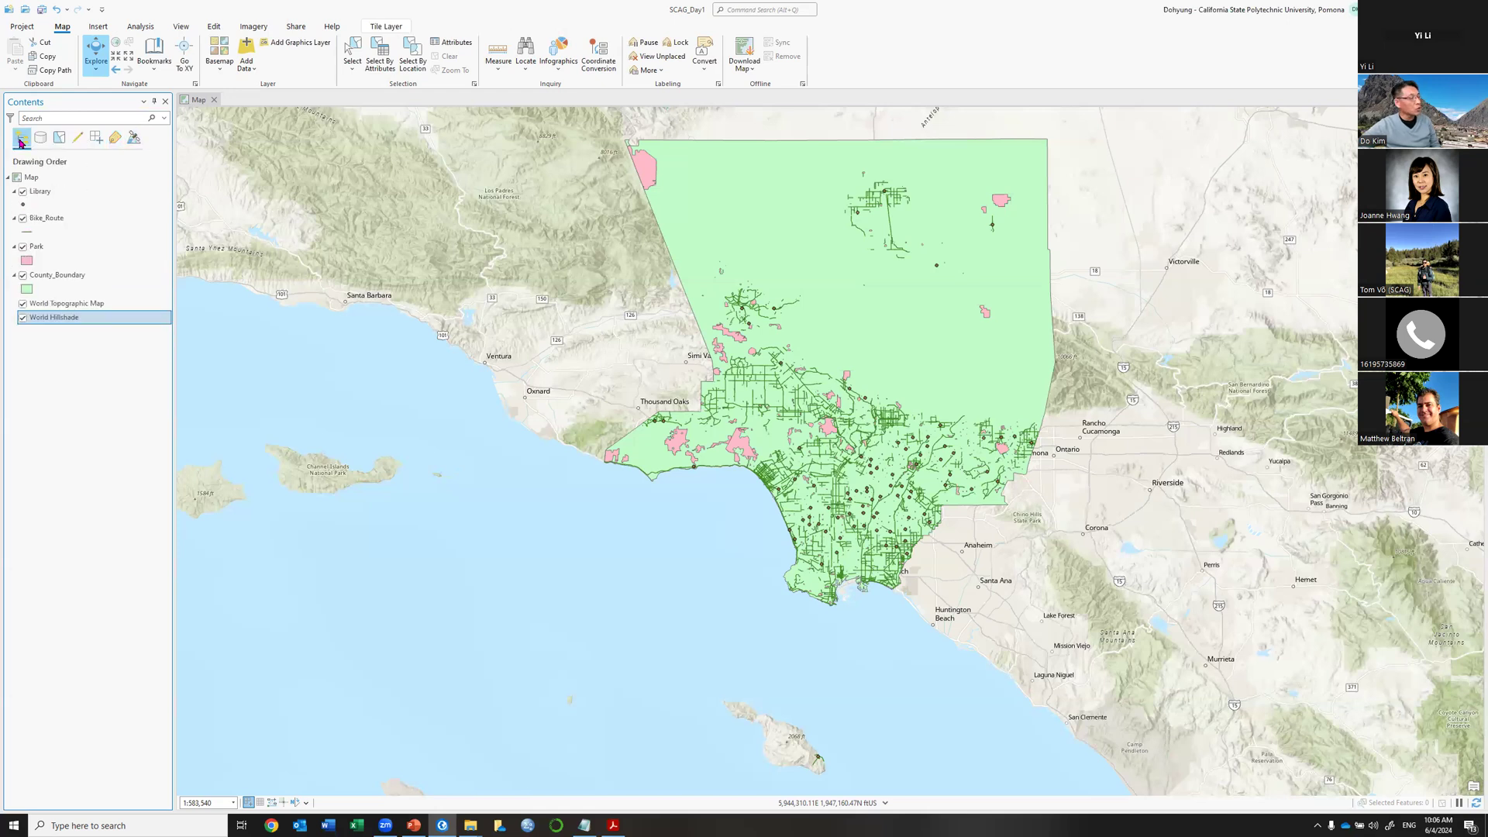
left_click(496, 298)
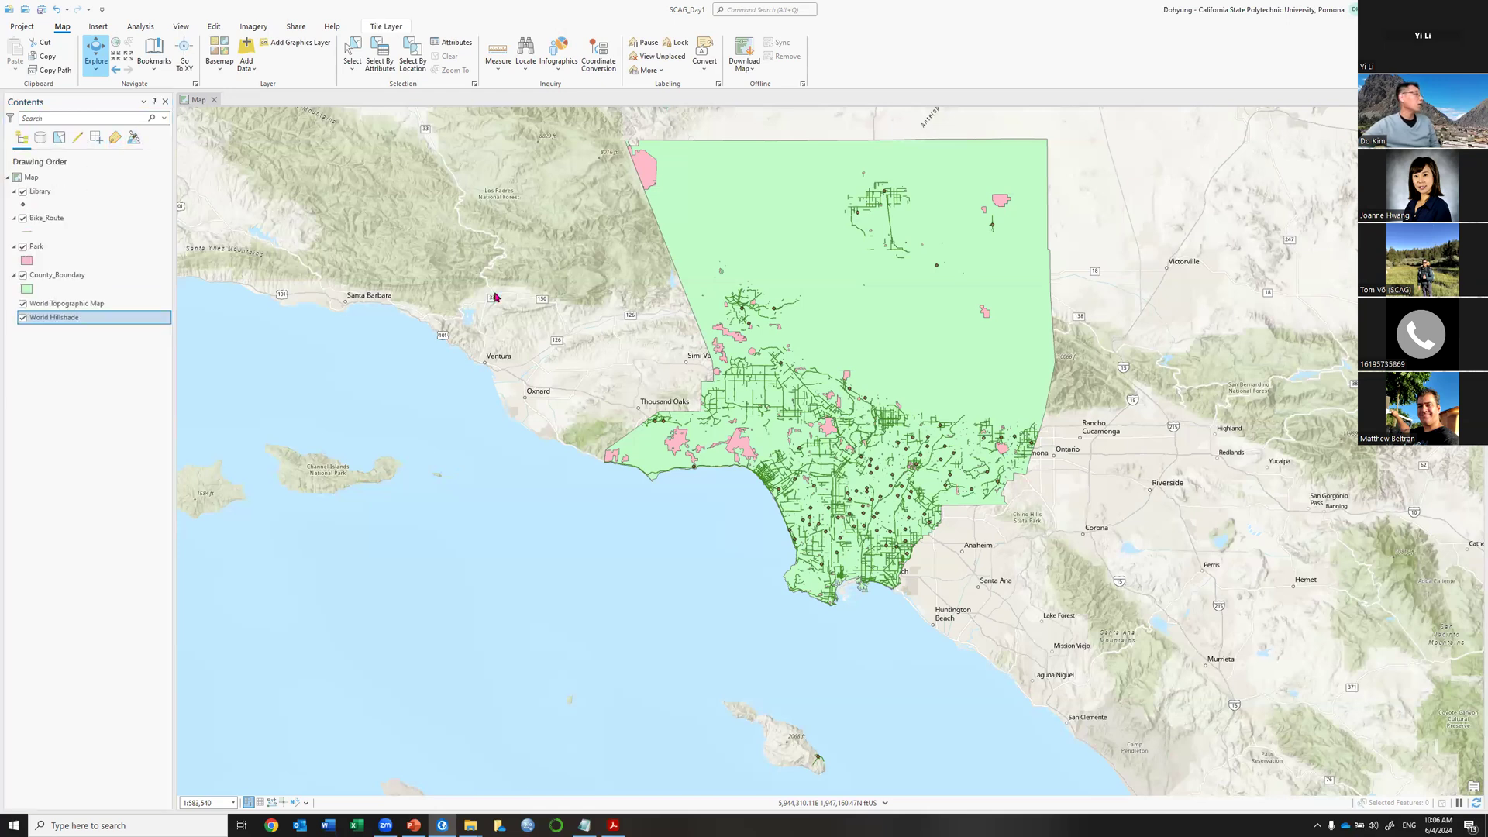
Advance the slide show to slide 19 'Layers in Table of Contents', then return to ArcGIS Pro.
key("alt+Tab")
scroll(1092, 277, "down", 3)
scroll(1093, 277, "down", 1)
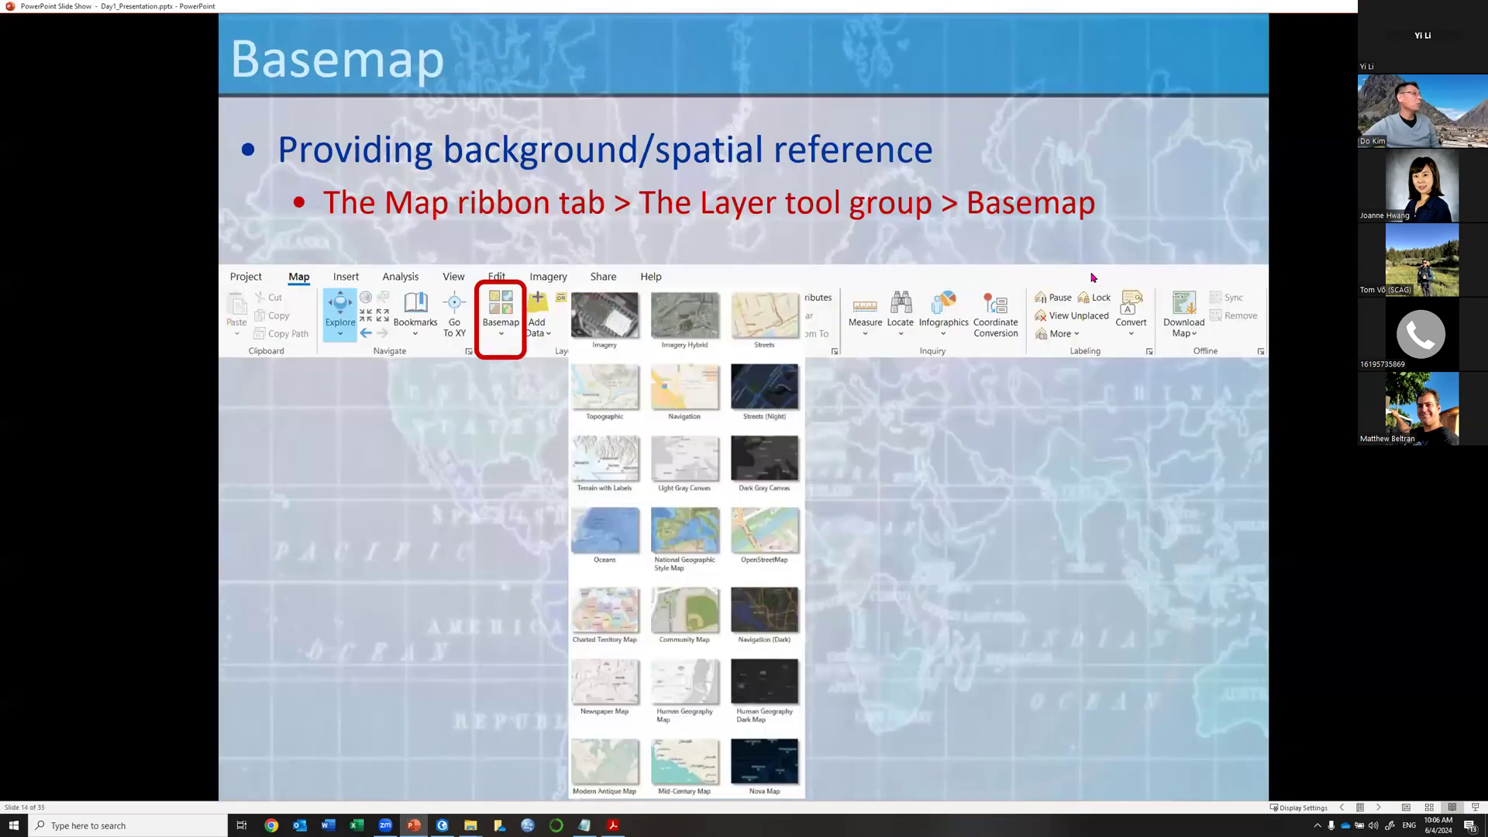
scroll(1093, 277, "down", 2)
scroll(1092, 277, "down", 2)
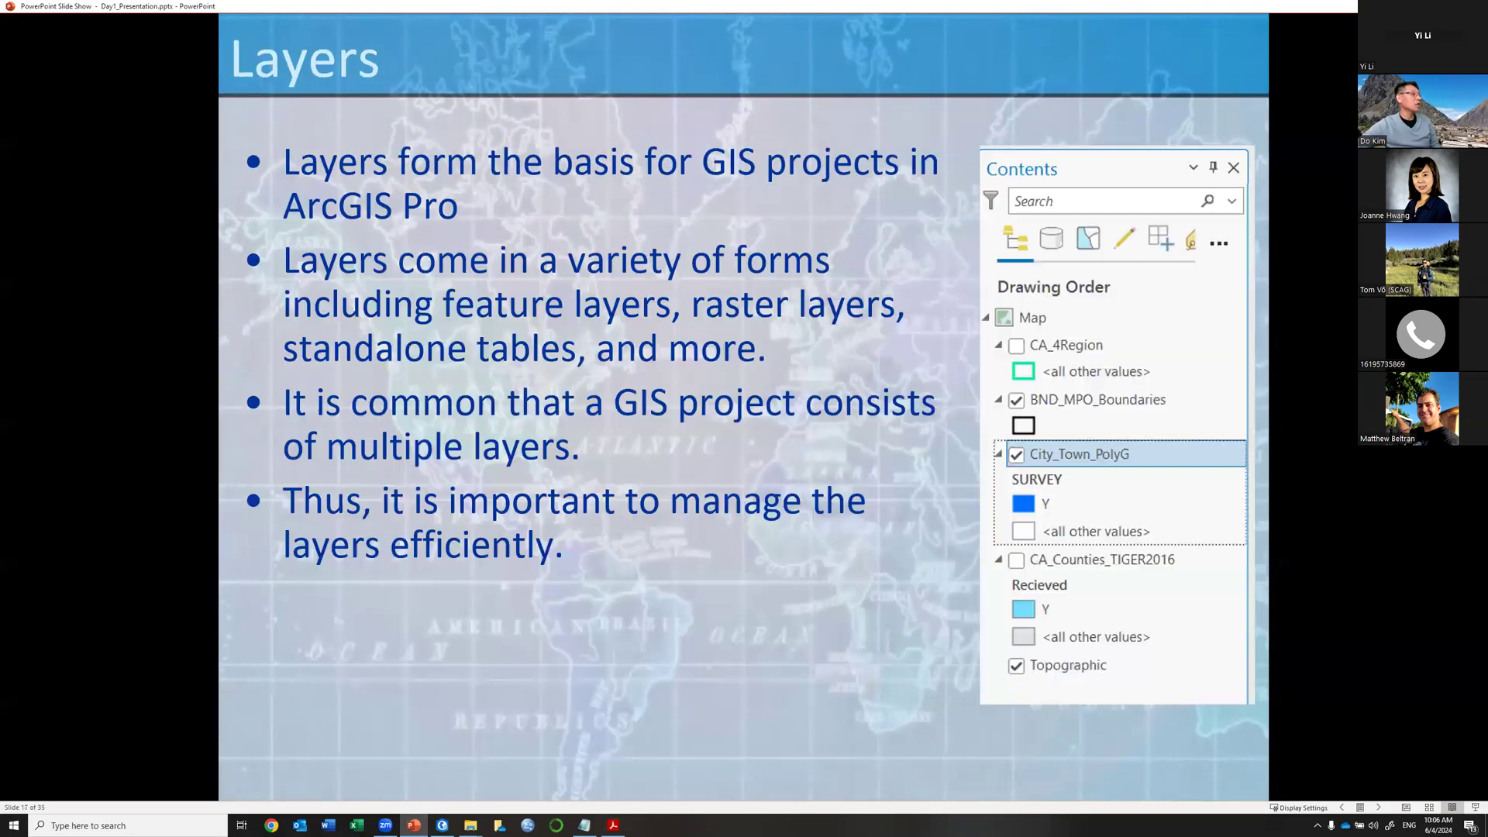
scroll(1092, 278, "down", 1)
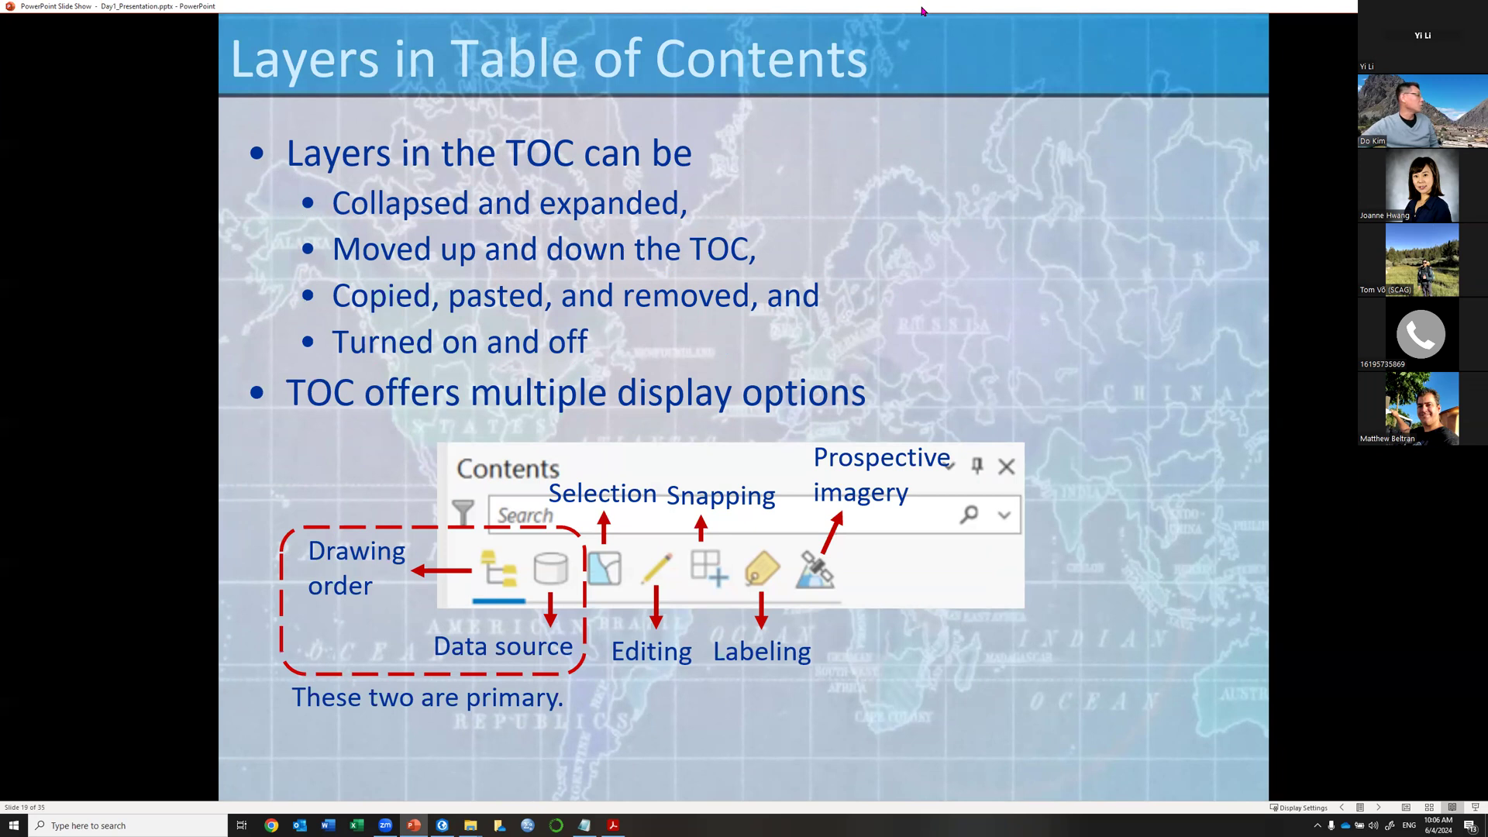
left_click(1398, 6)
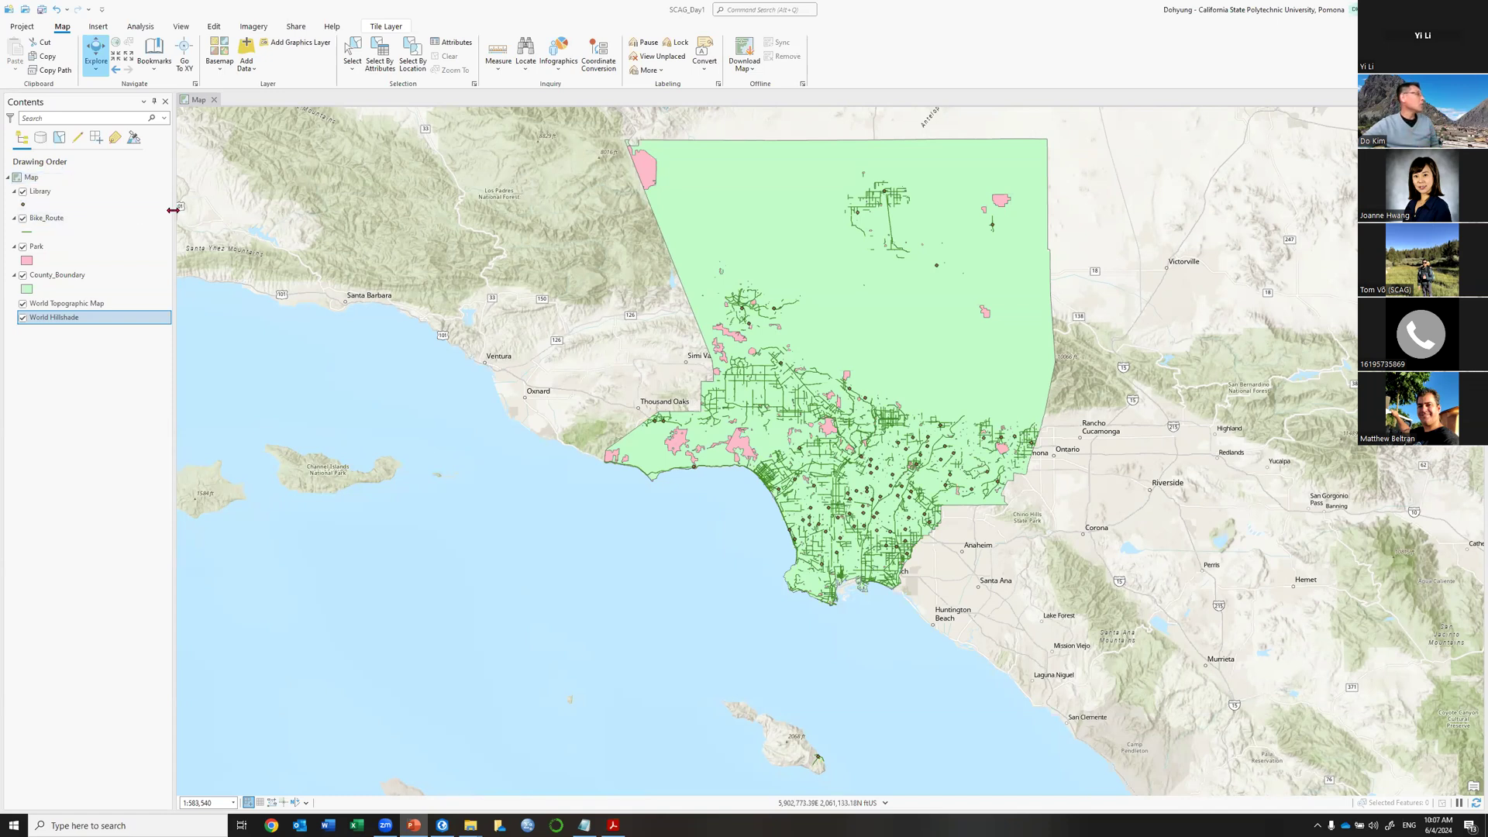
left_click_drag(173, 211, 315, 211)
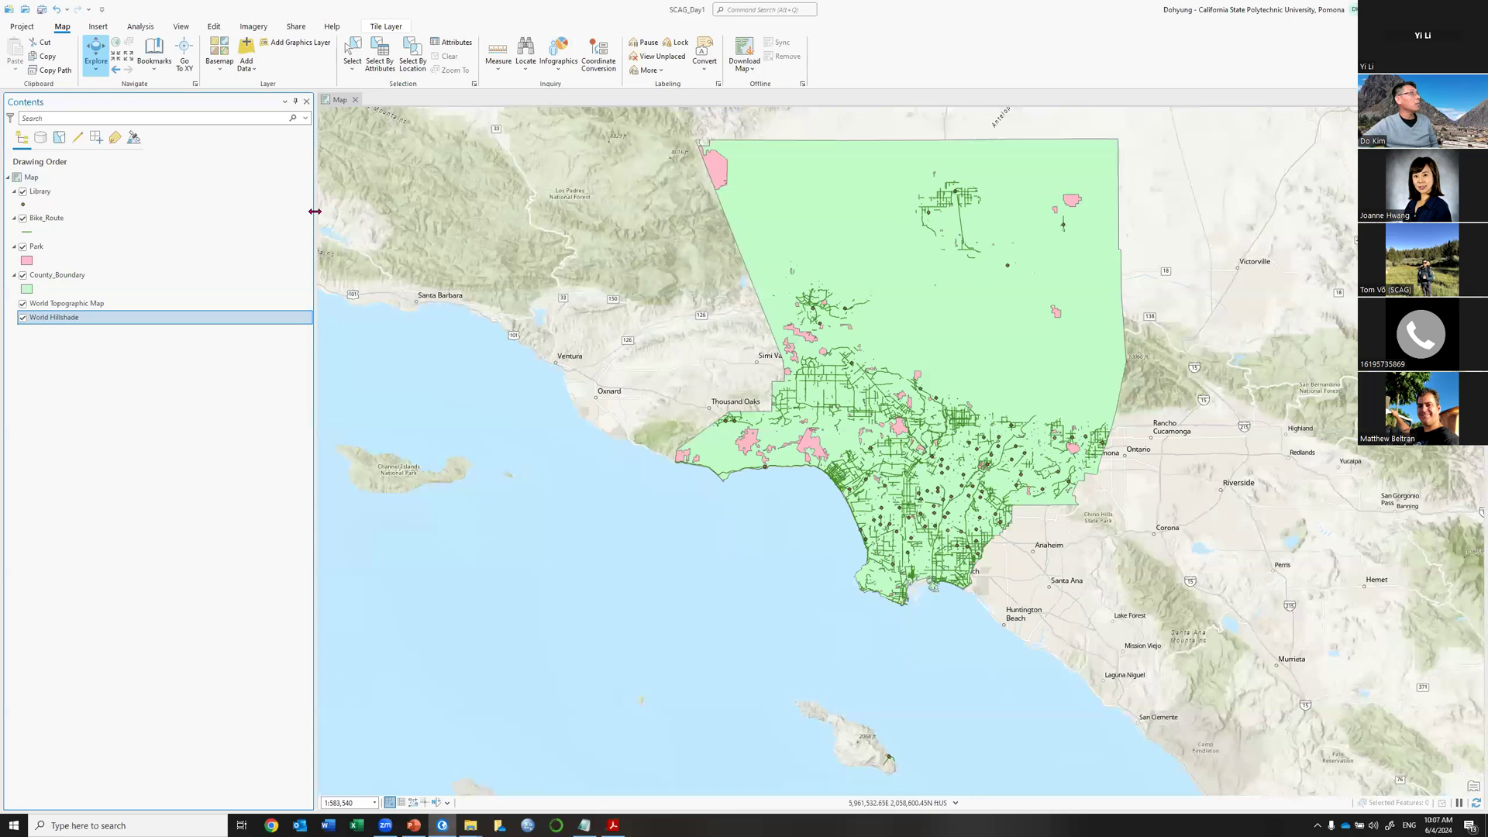
left_click(40, 138)
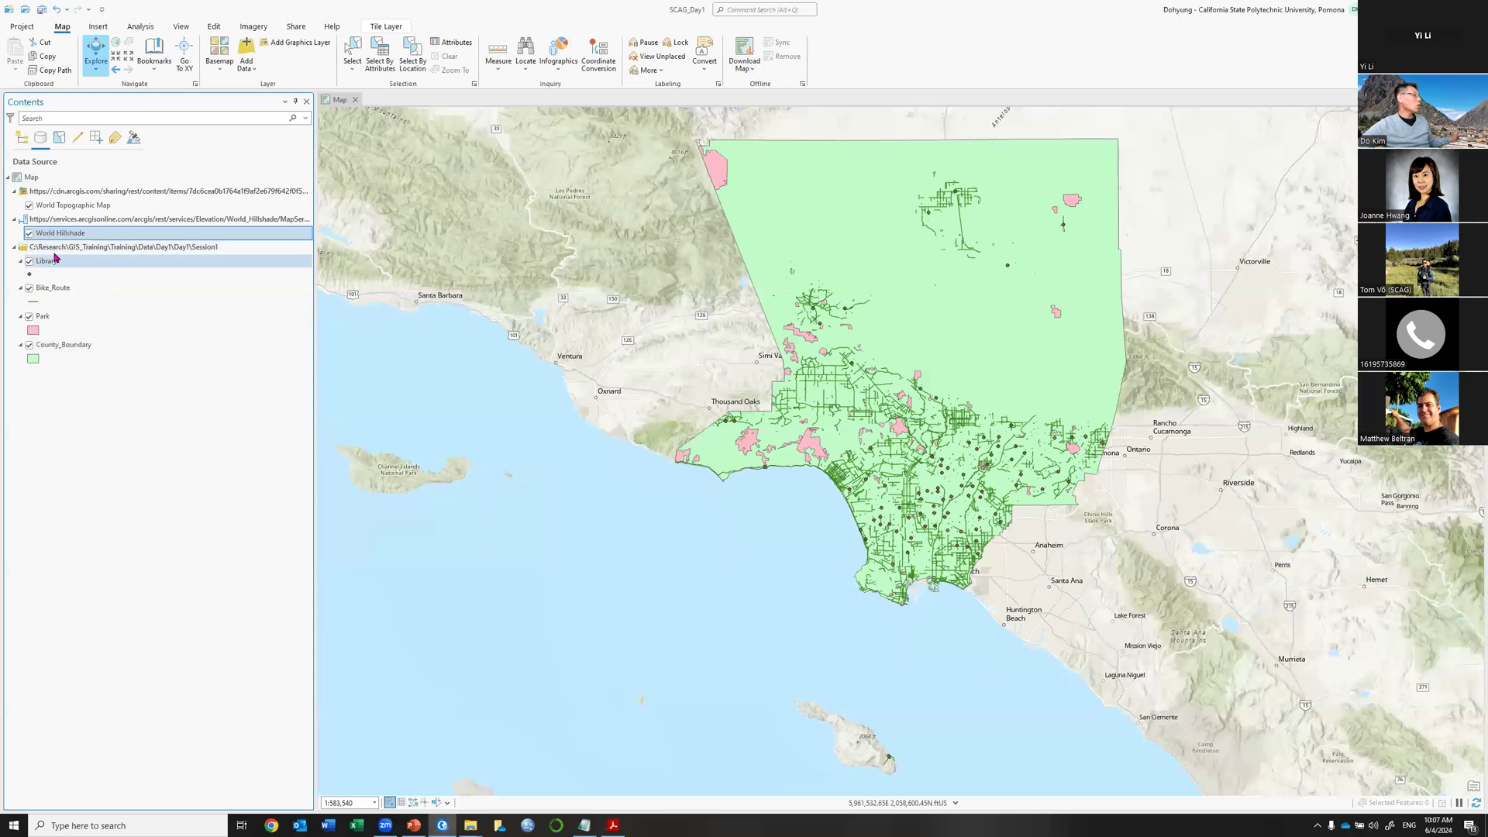
left_click(21, 139)
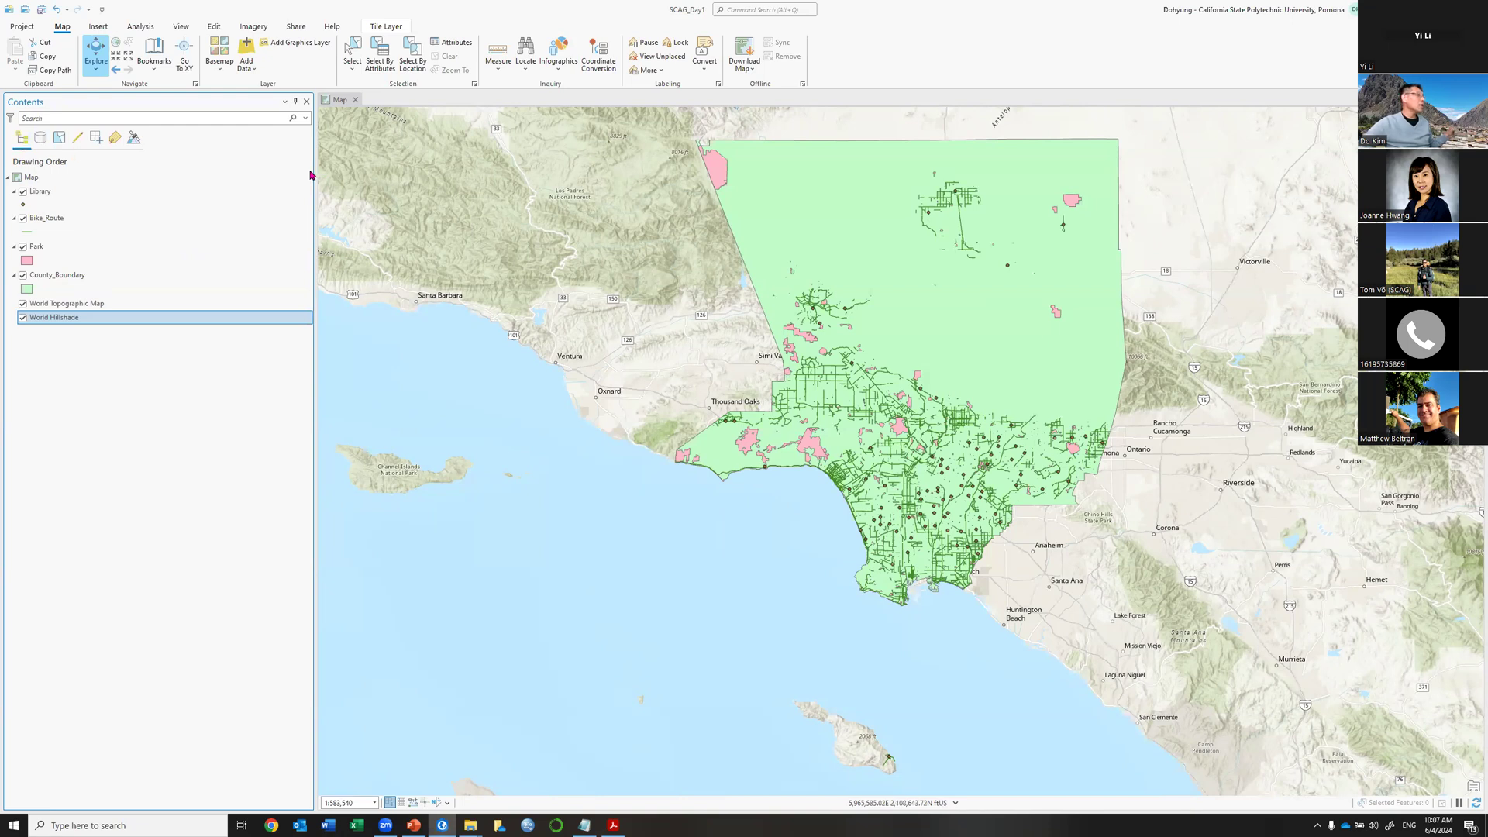
left_click_drag(223, 169, 180, 173)
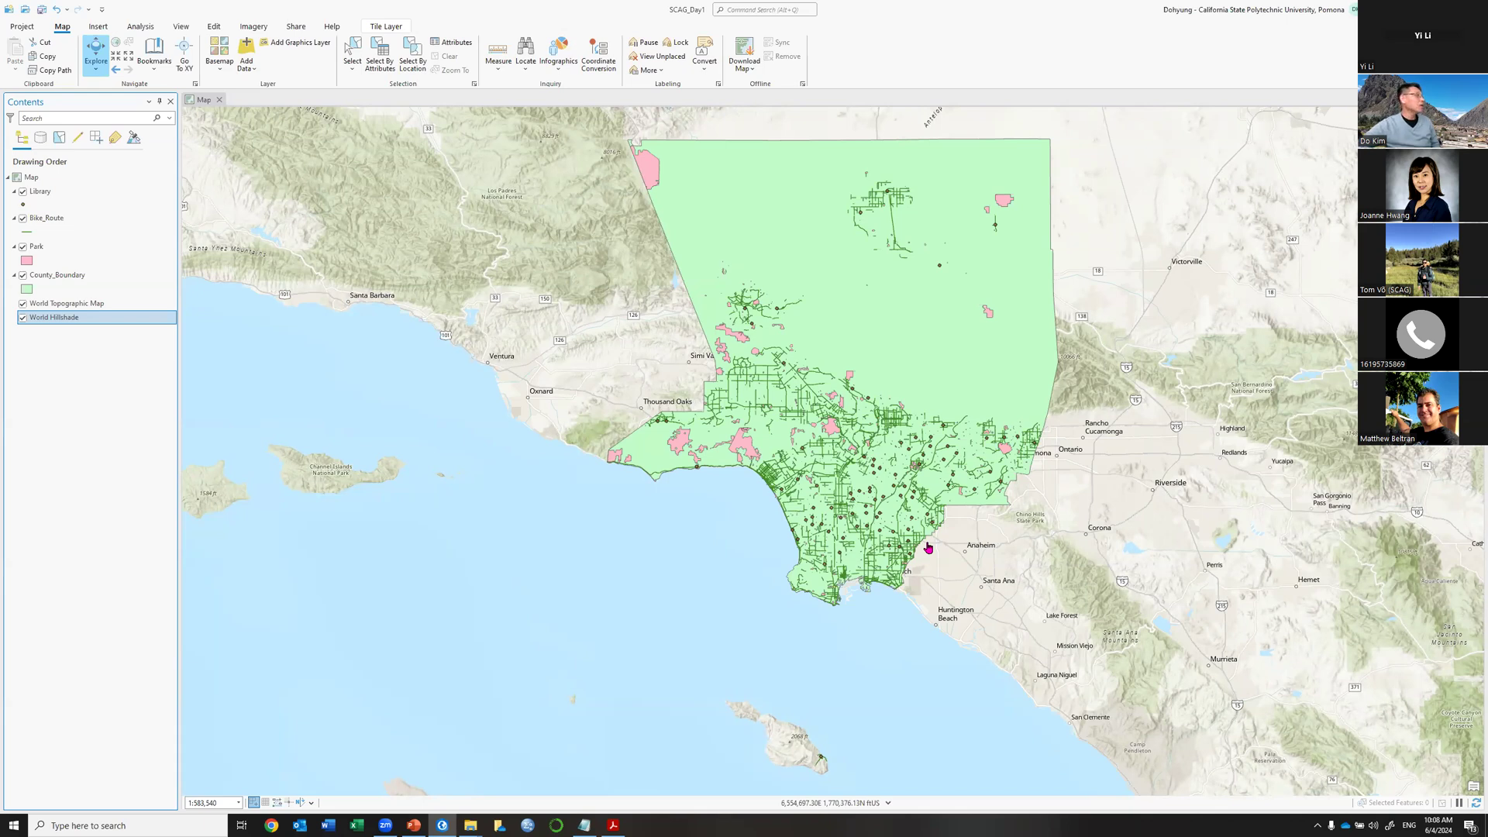
Zoom in three fixed steps, zoom out one, then return to the previous extent.
left_click(117, 61)
left_click(117, 61)
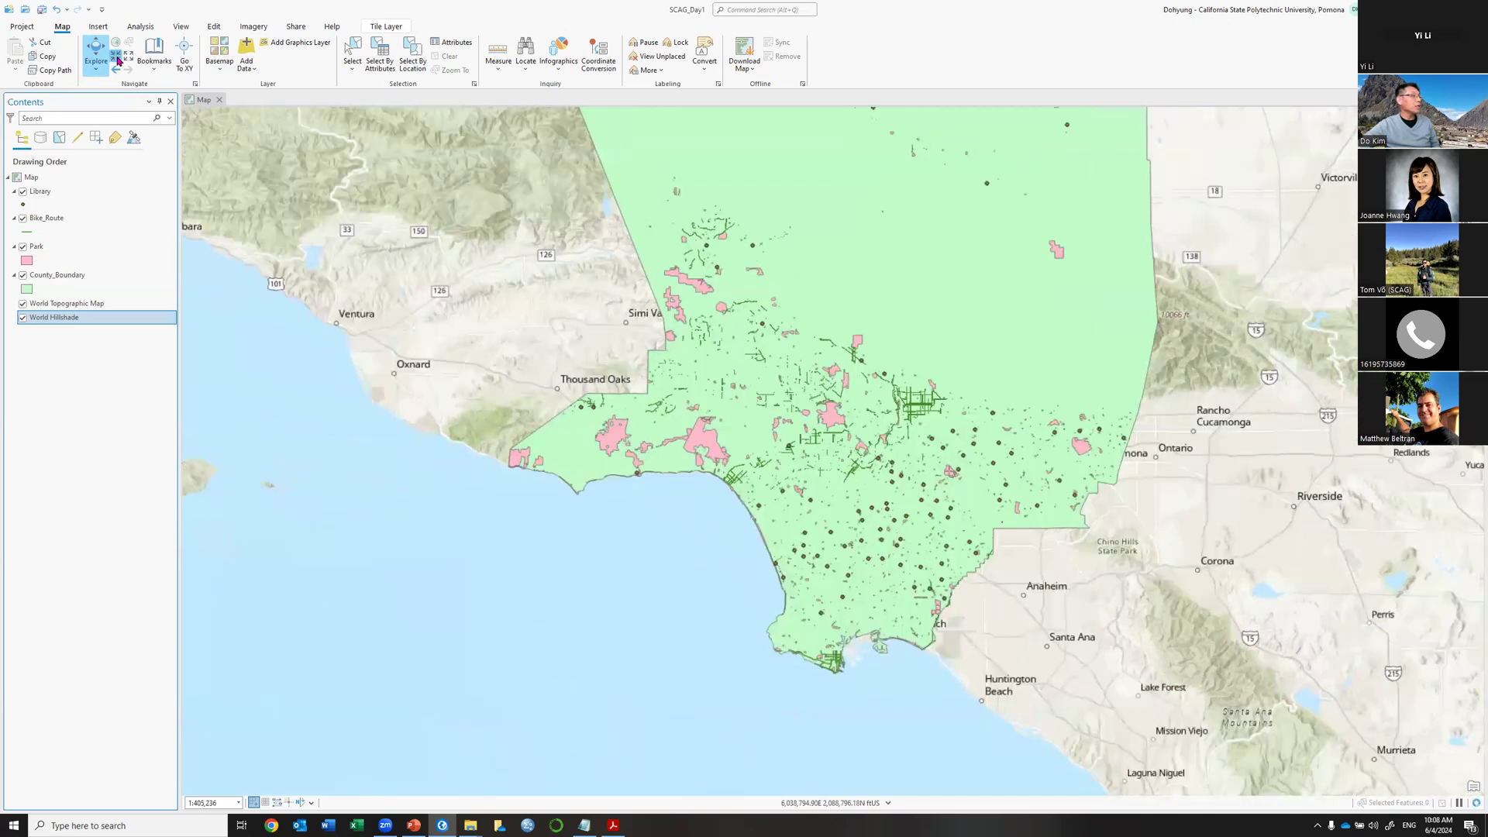
left_click(117, 61)
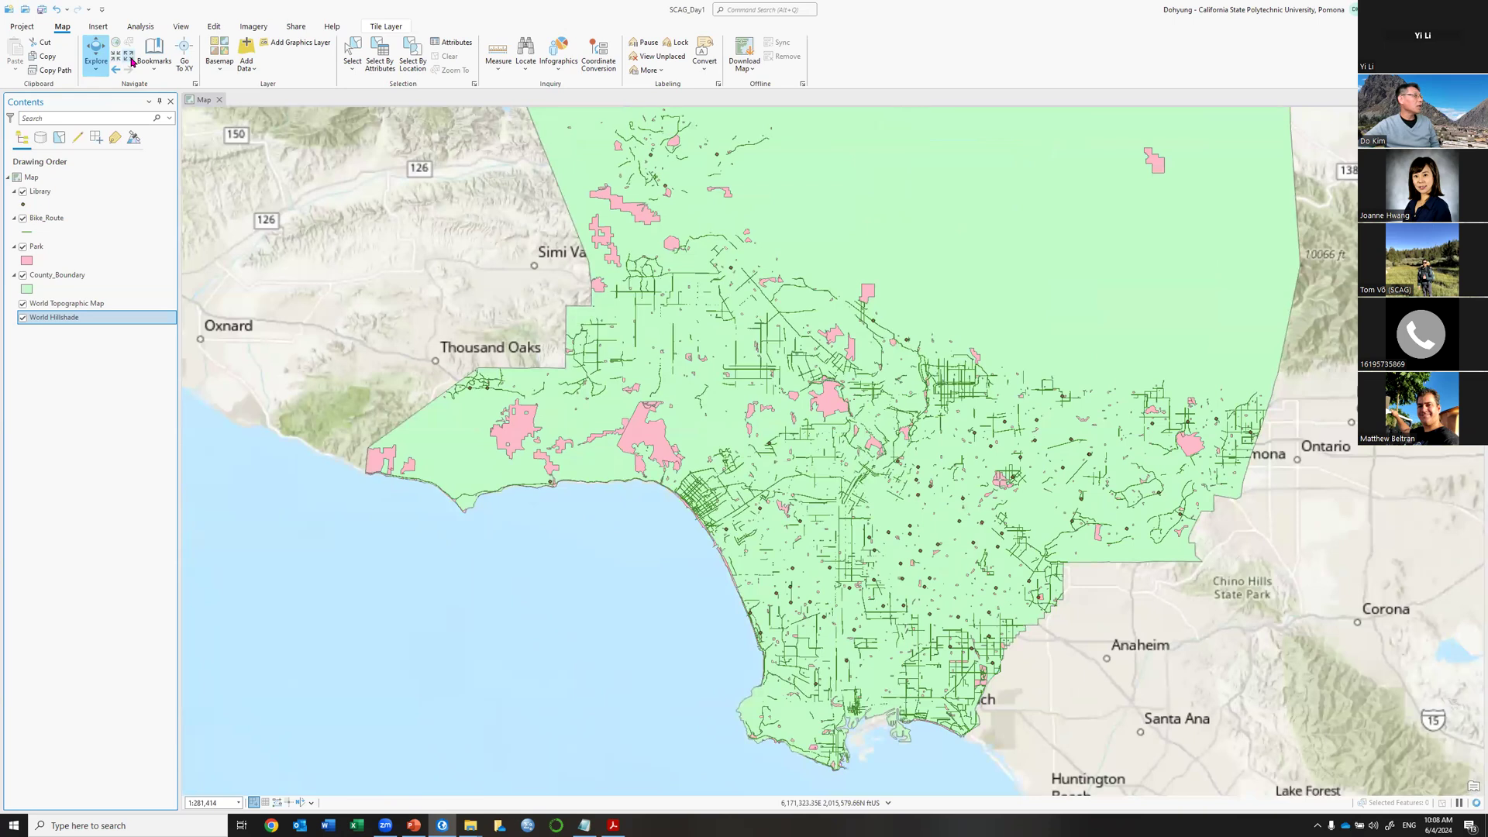
left_click(130, 59)
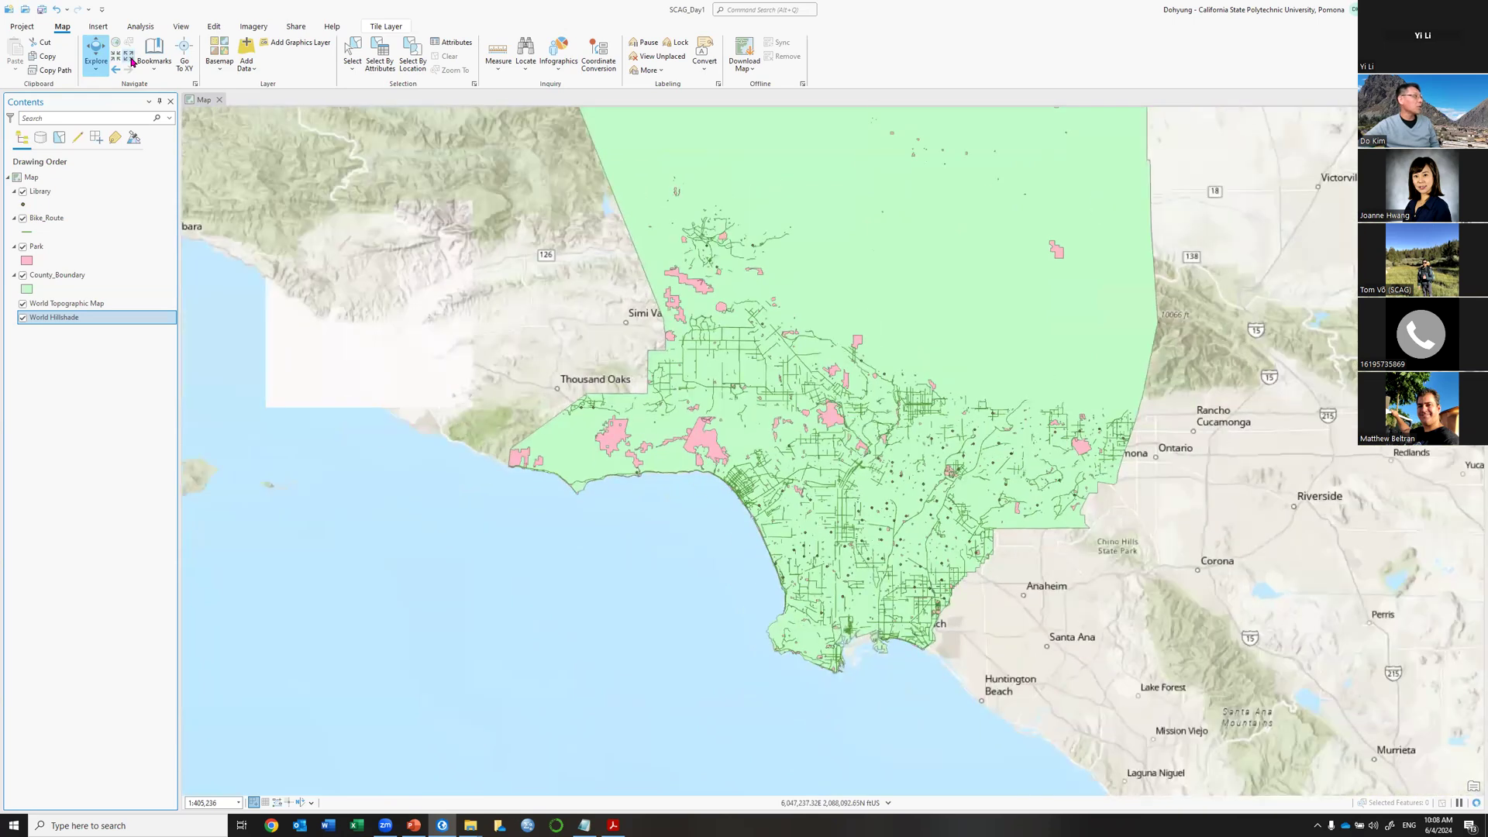
left_click(114, 70)
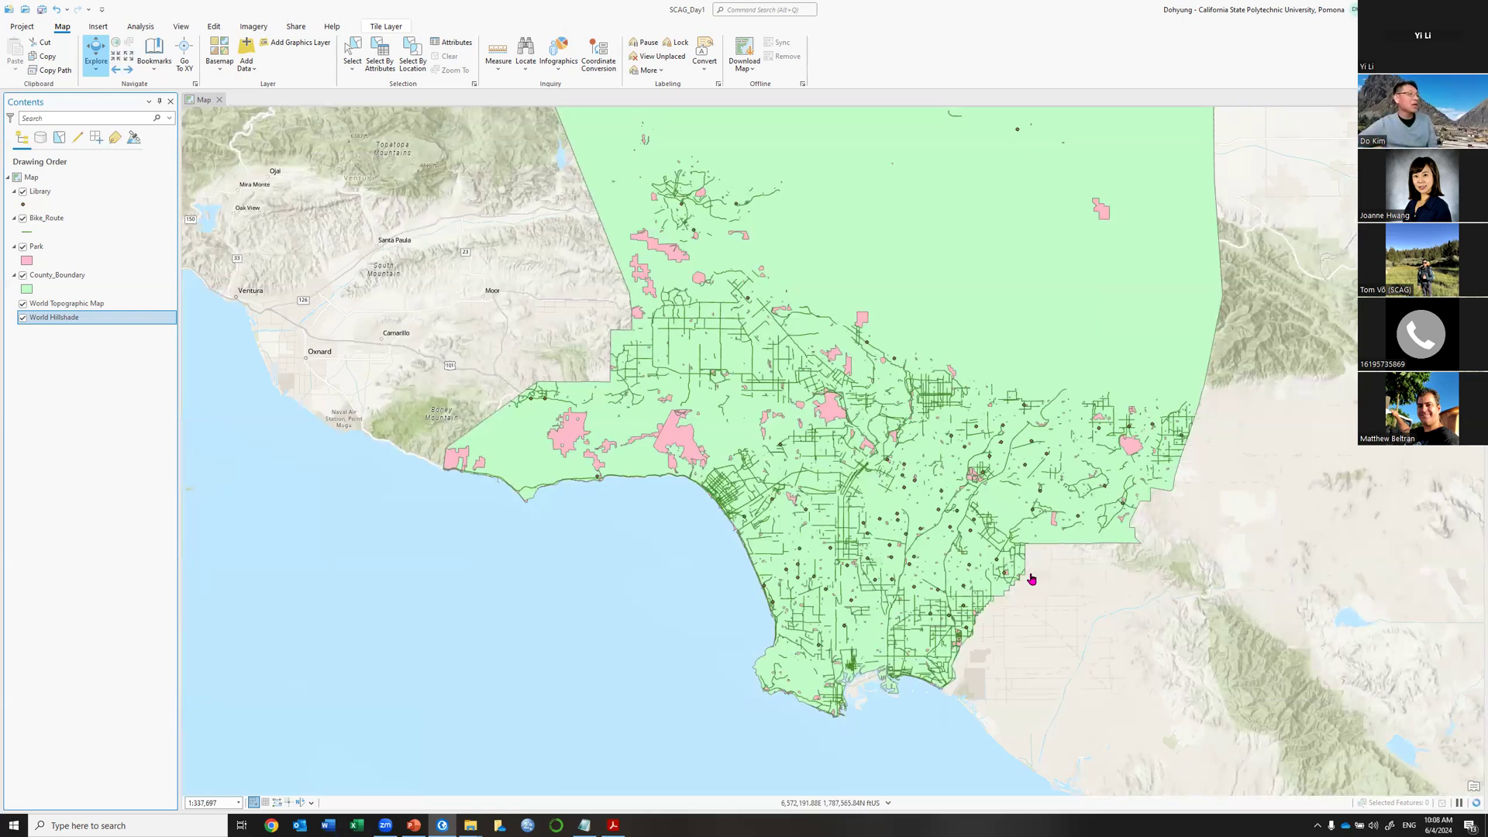
Wheel-zoom and pan so the western part of LA County comes into view.
scroll(954, 561, "down", 3)
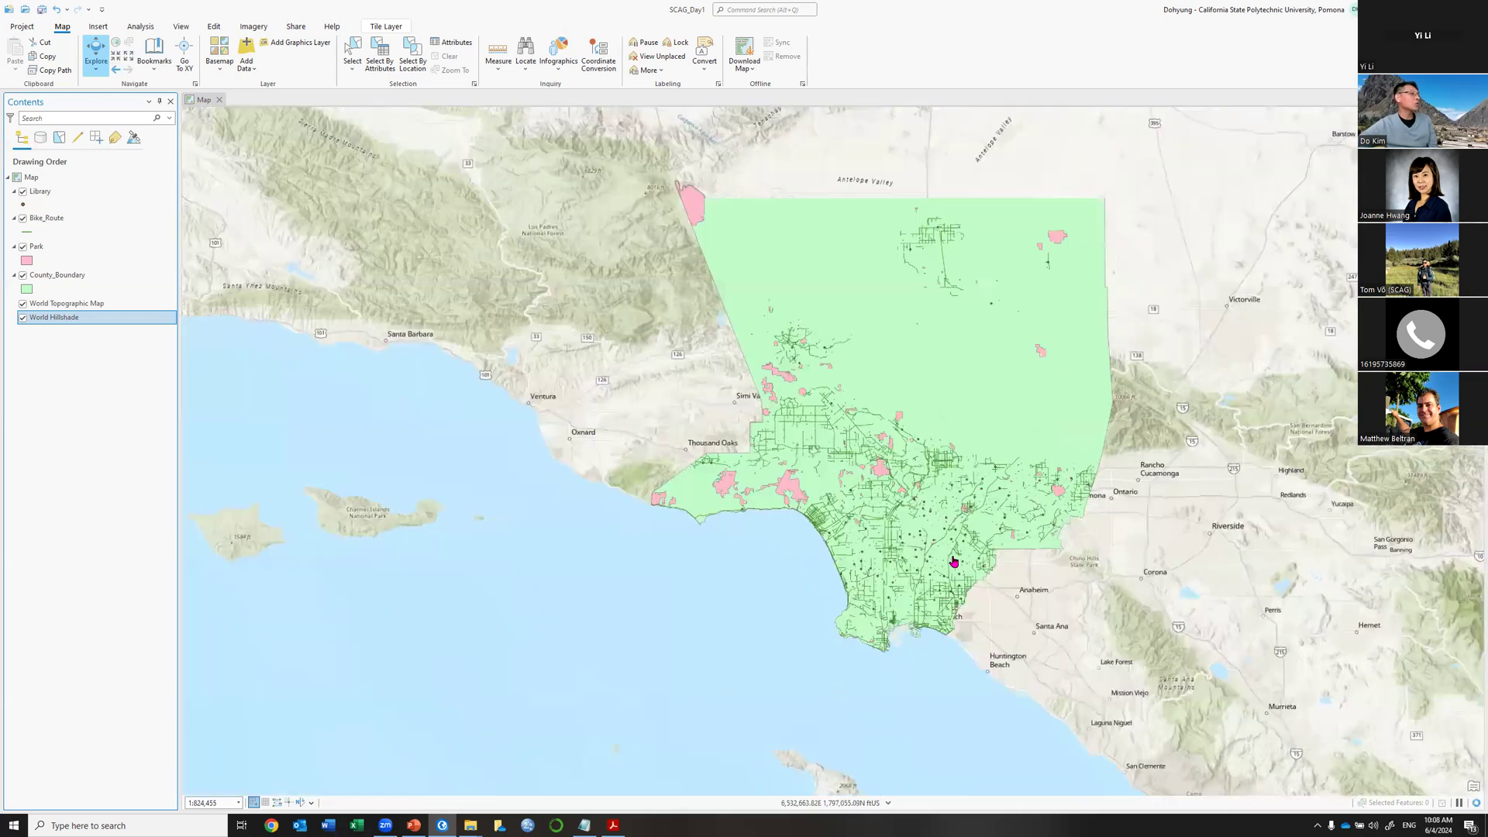
scroll(954, 561, "up", 10)
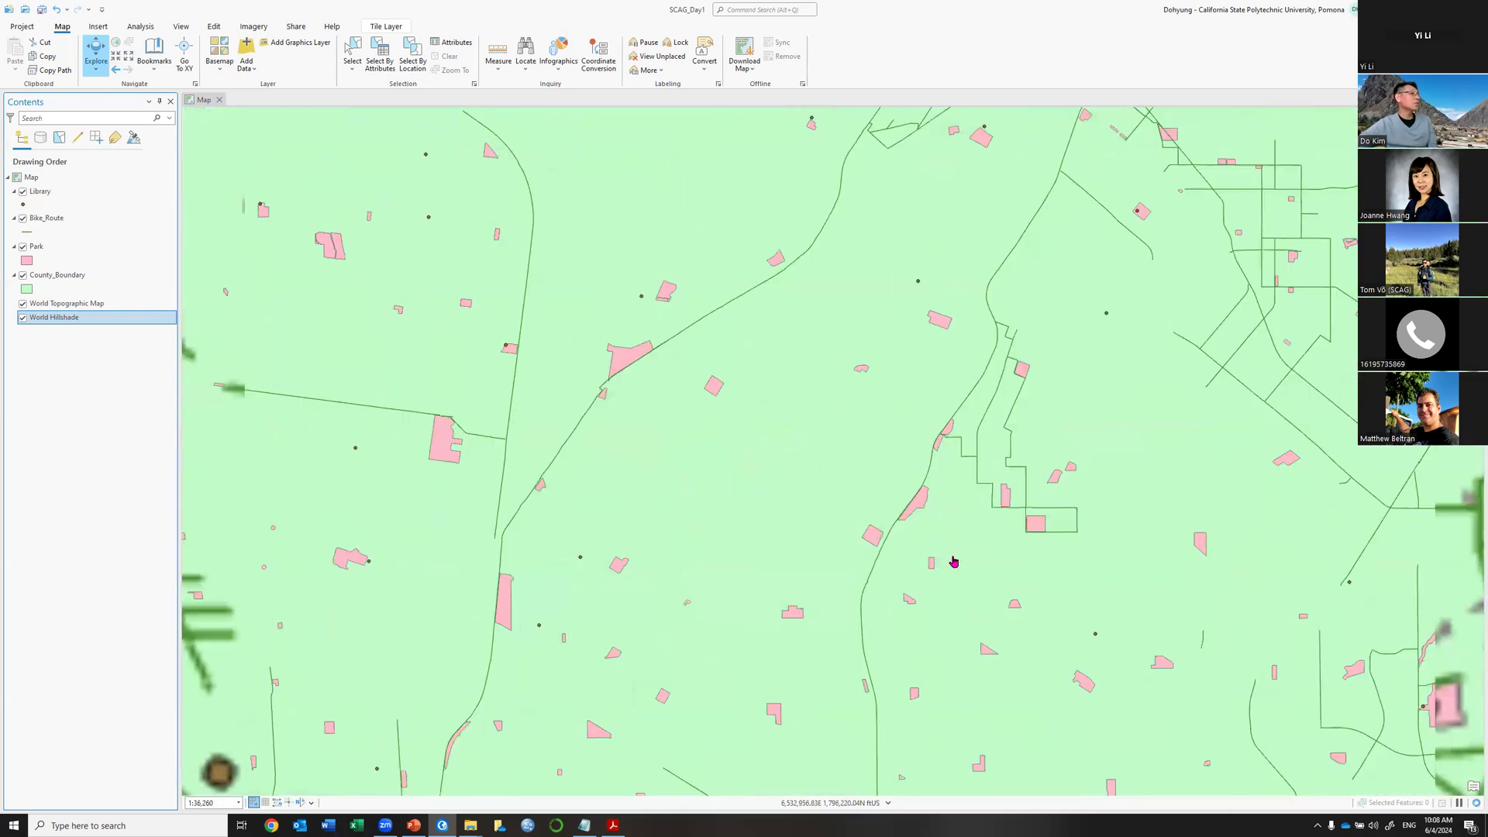
scroll(954, 561, "down", 5)
left_click_drag(721, 437, 955, 421)
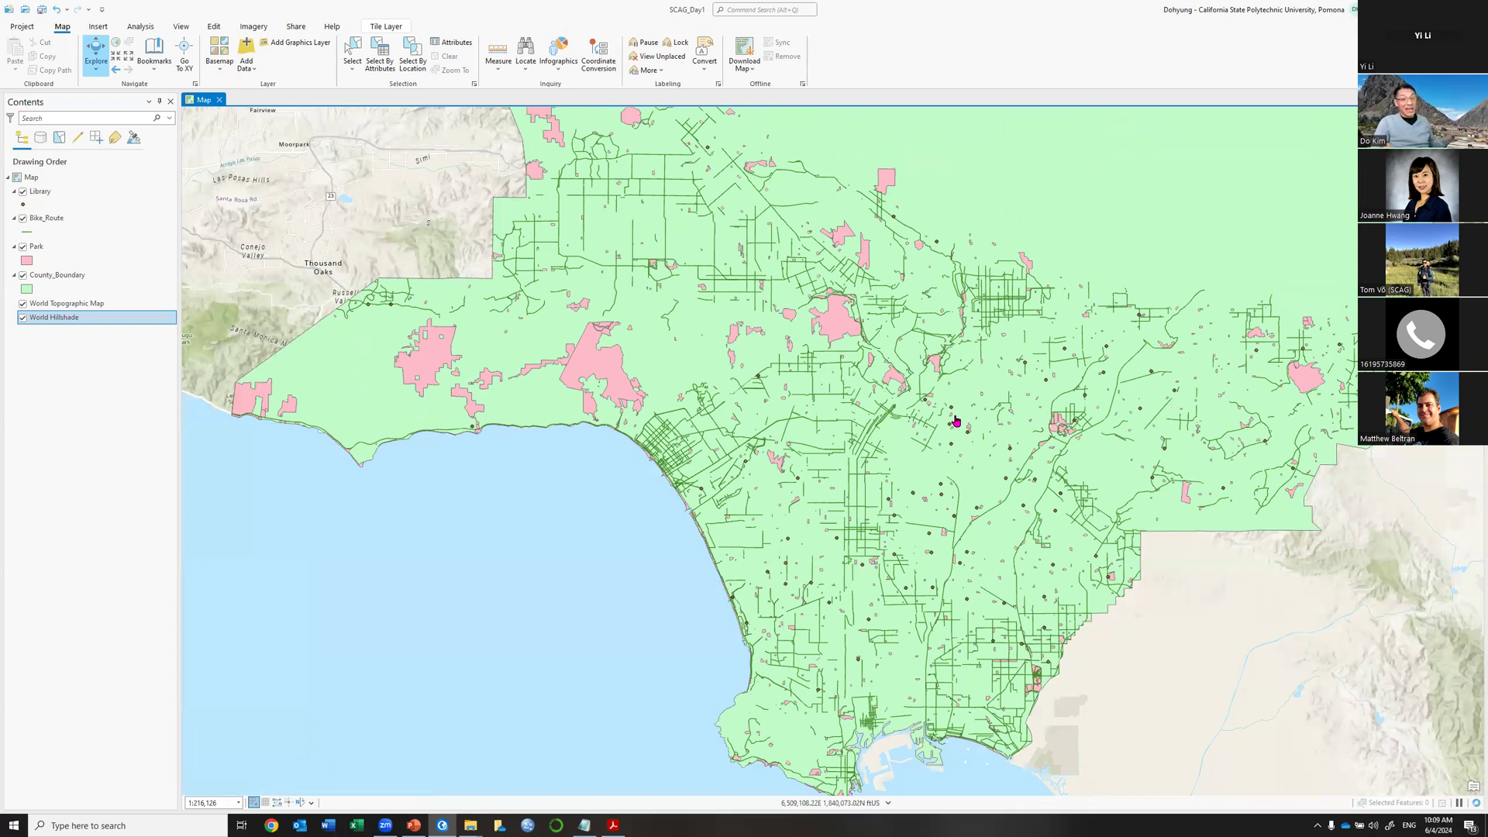
Recentre LA County and switch off World Hillshade and World Topographic Map, adjusting the zoom.
scroll(956, 422, "down", 4)
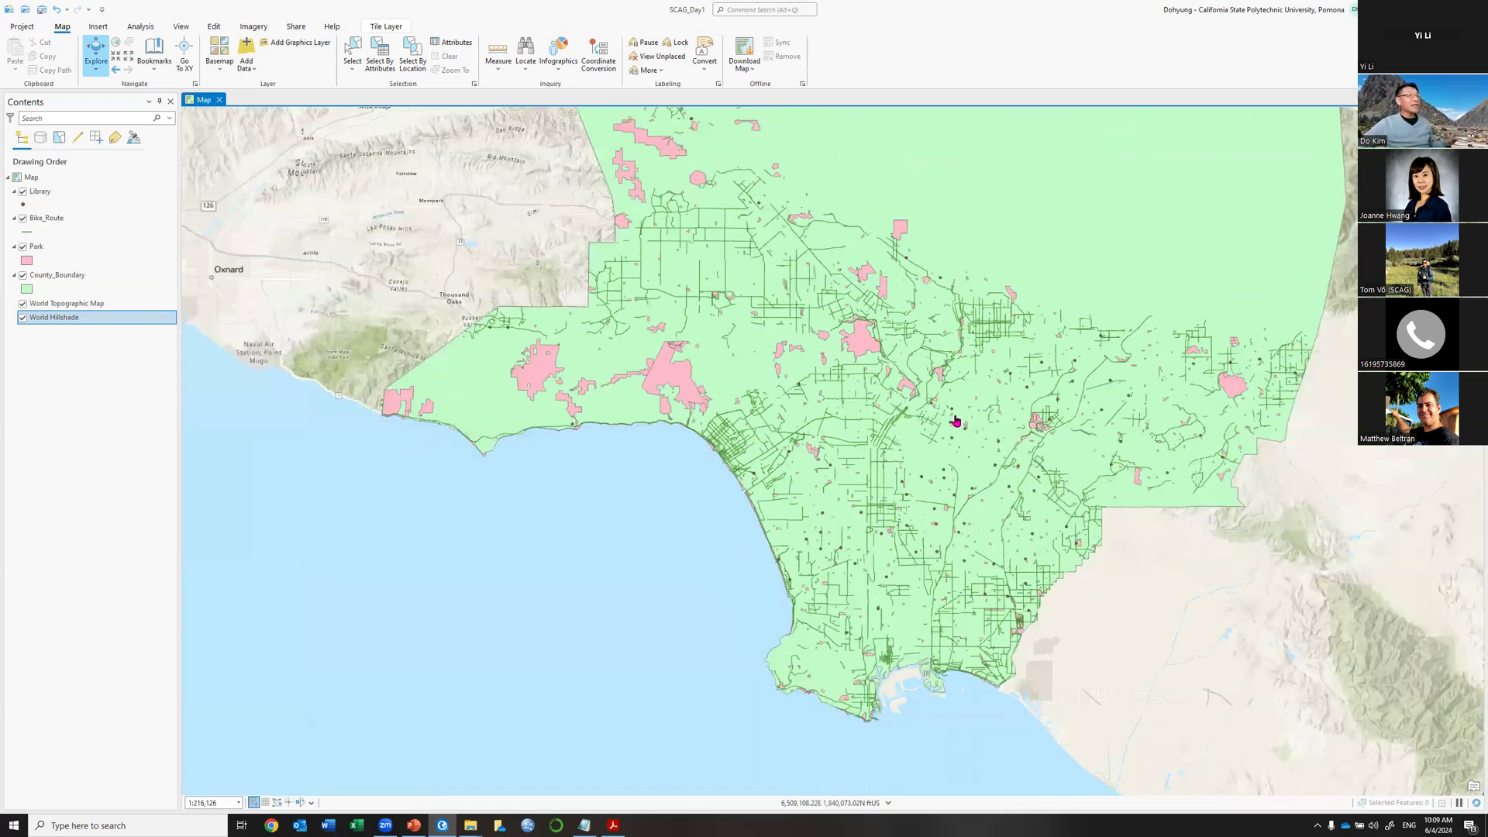
left_click_drag(963, 277, 889, 394)
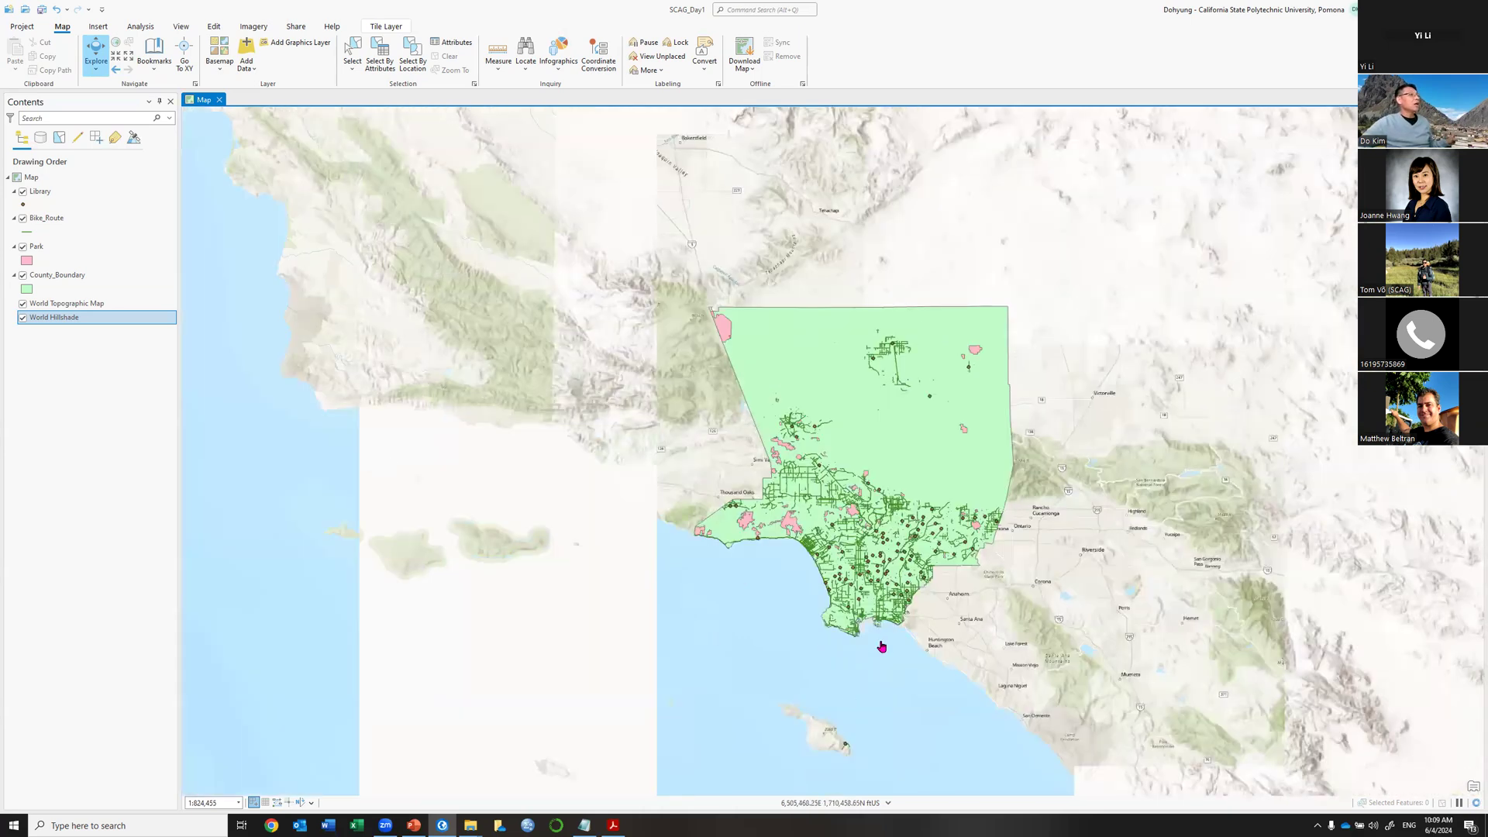
scroll(880, 644, "up", 3)
left_click(23, 317)
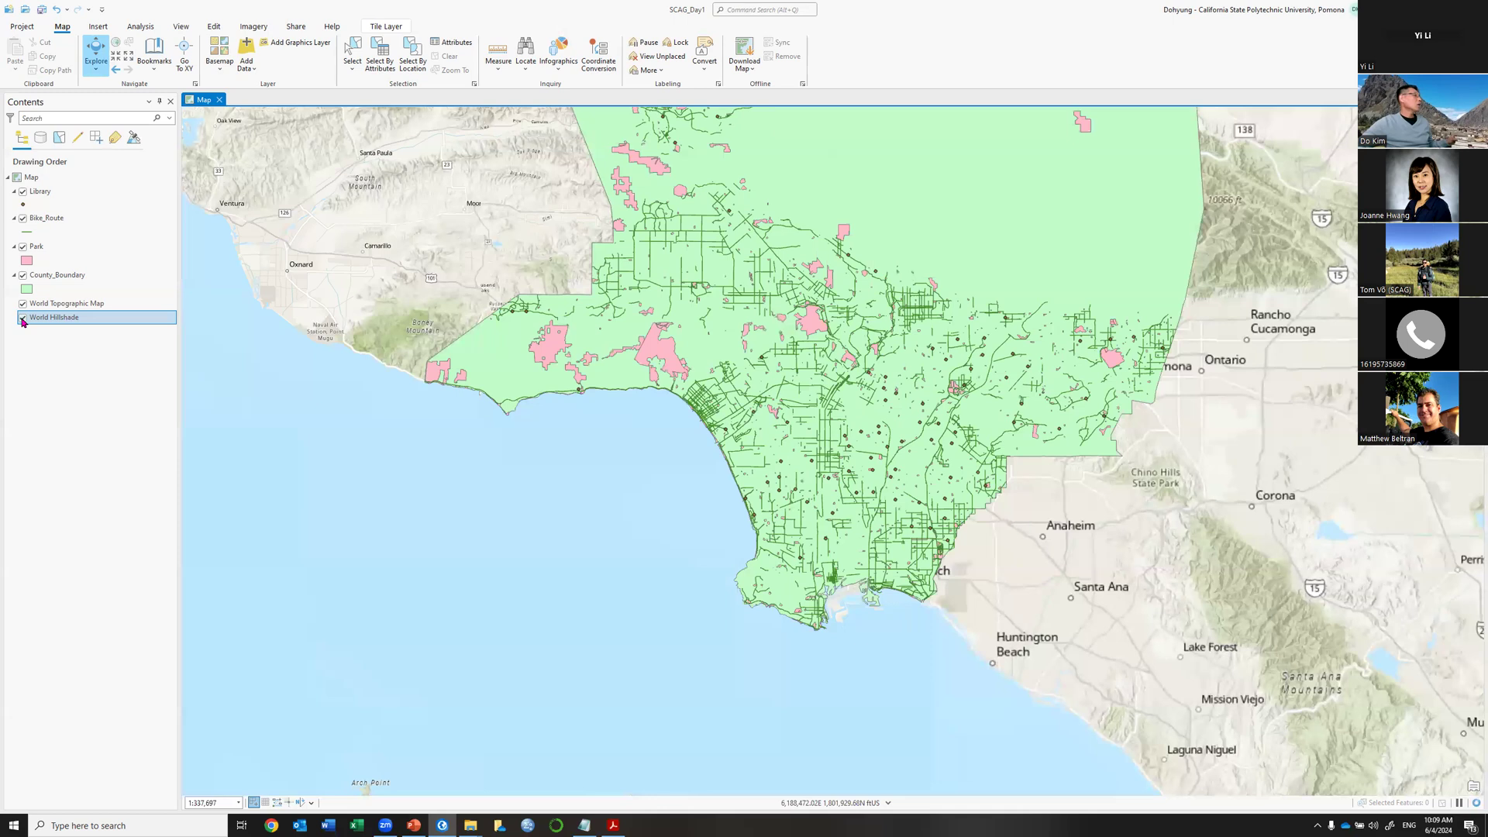
left_click(22, 303)
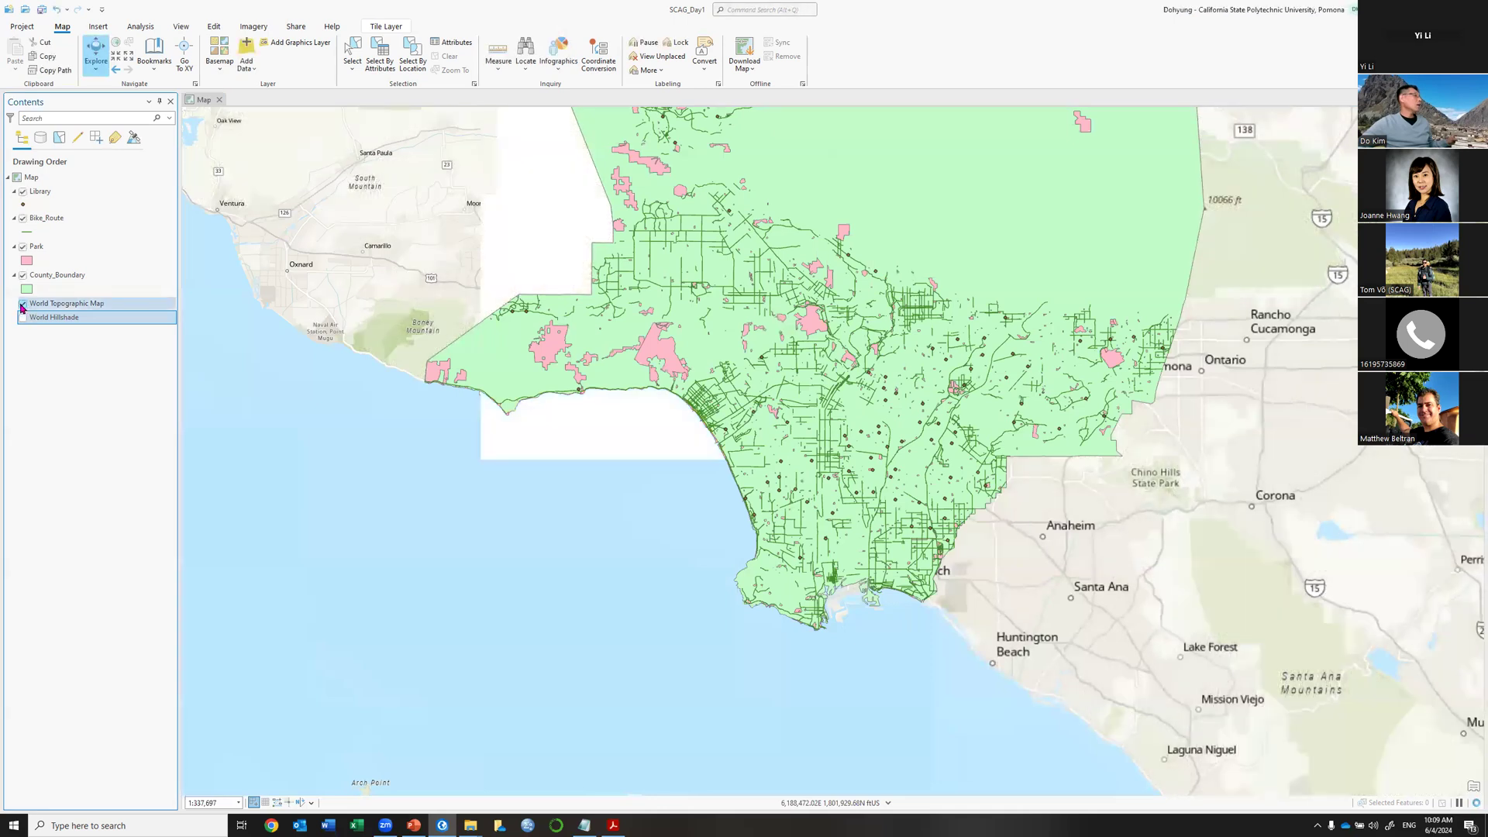
scroll(808, 361, "down", 4)
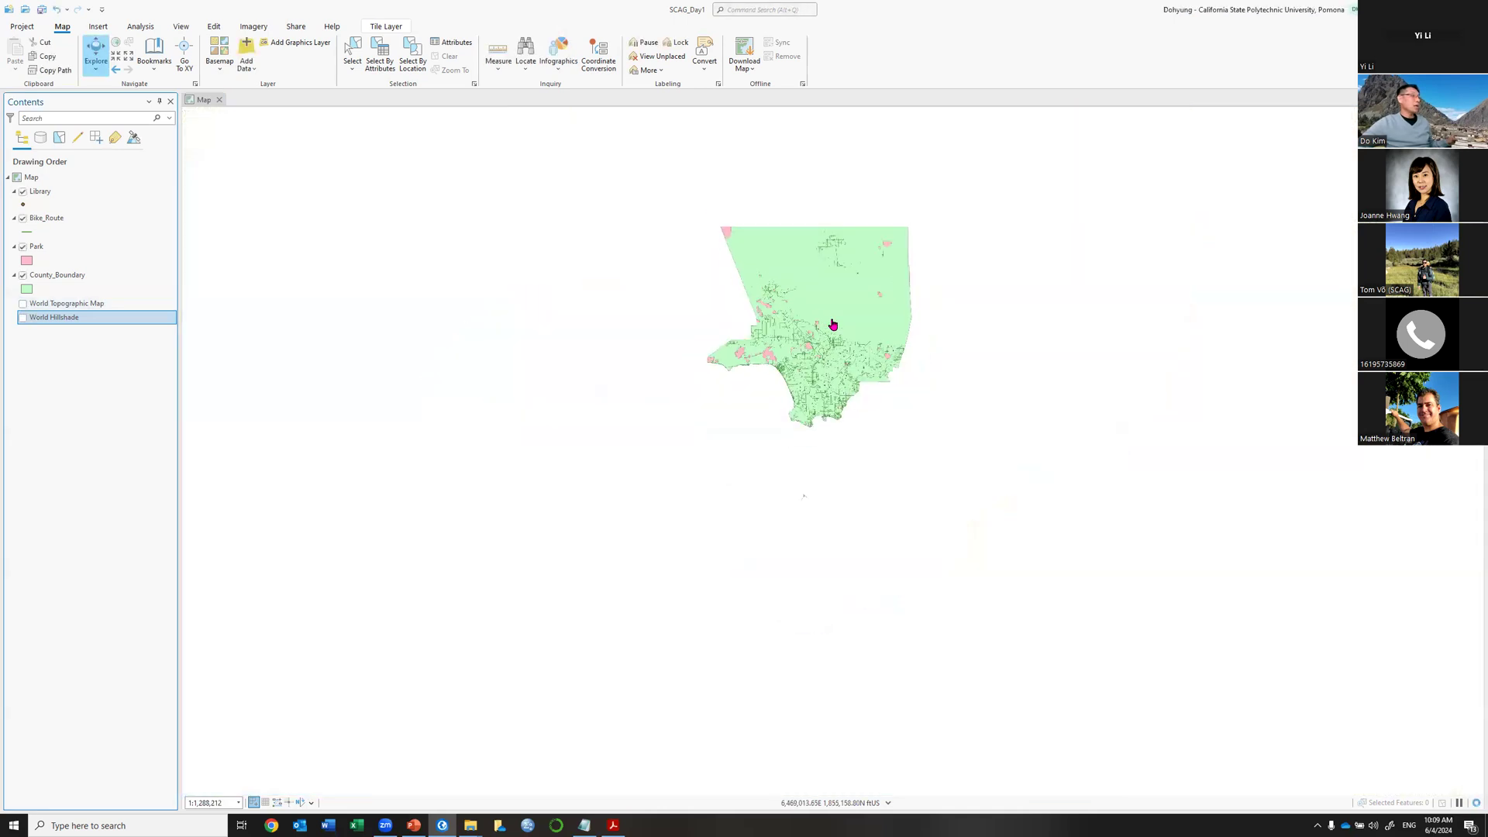
scroll(835, 319, "up", 3)
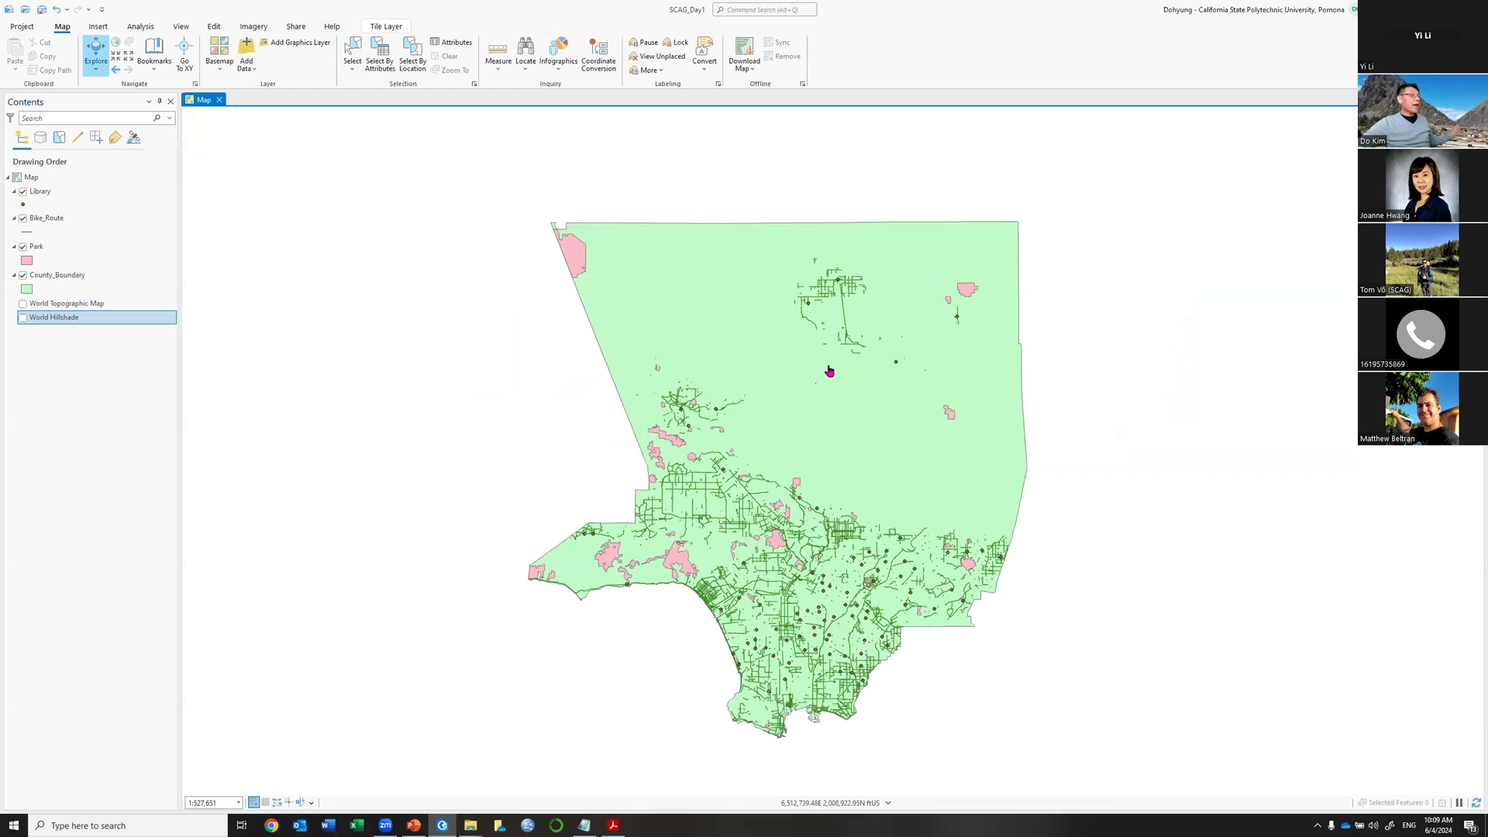
scroll(829, 388, "down", 2)
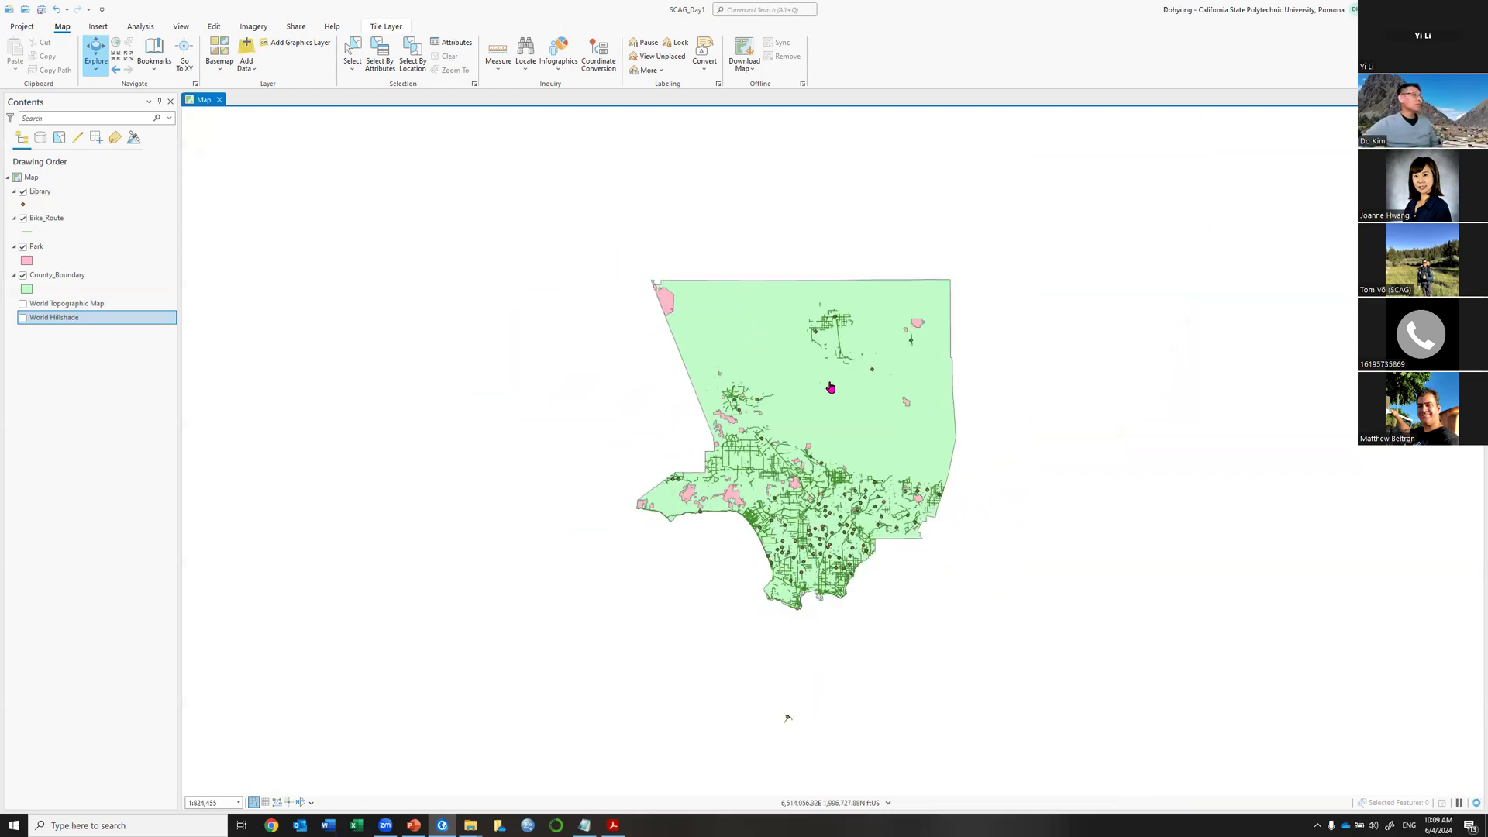
scroll(830, 387, "up", 3)
scroll(830, 388, "up", 2)
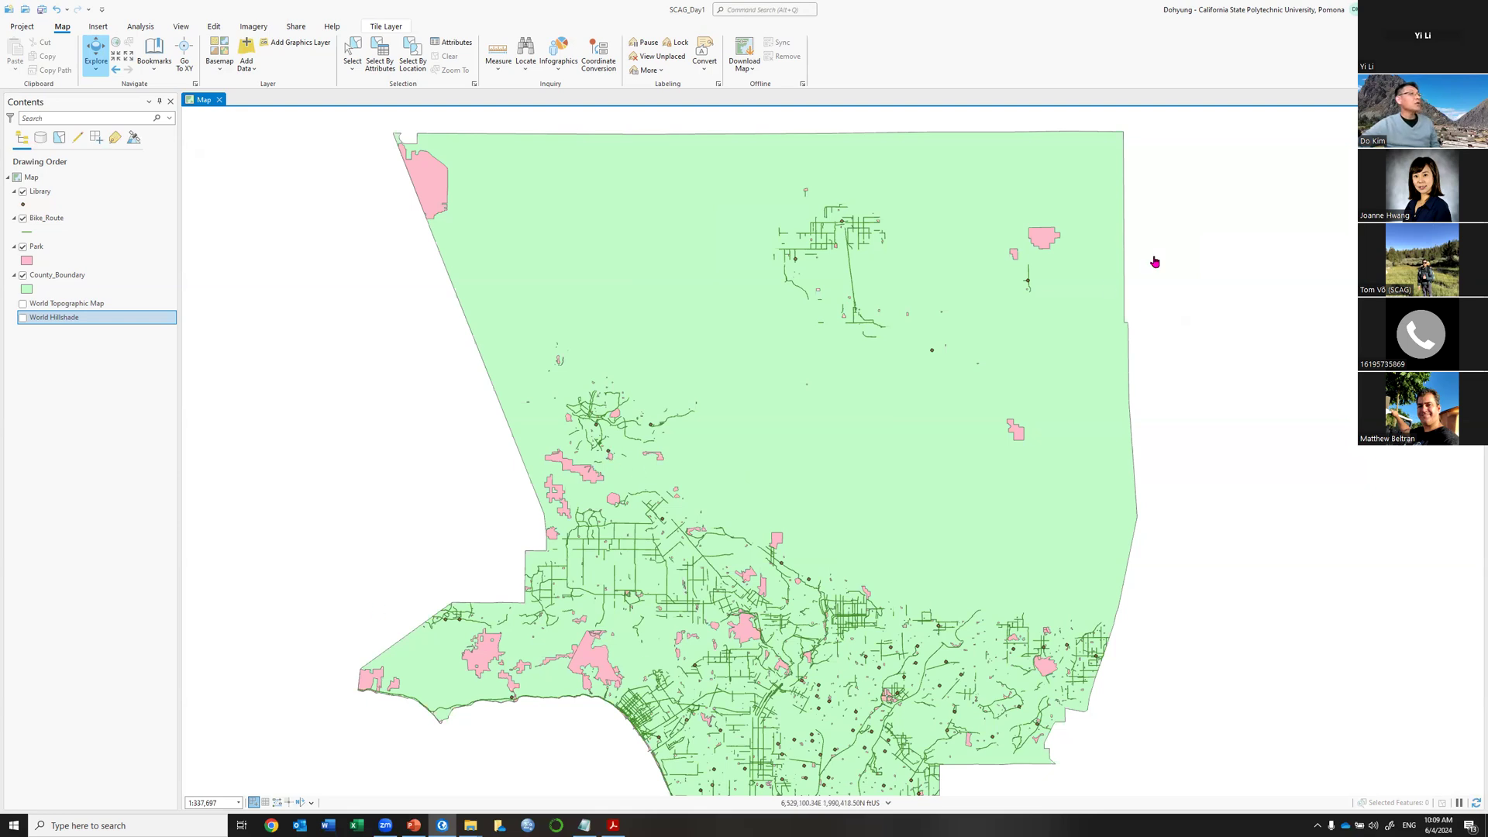
left_click(1045, 244)
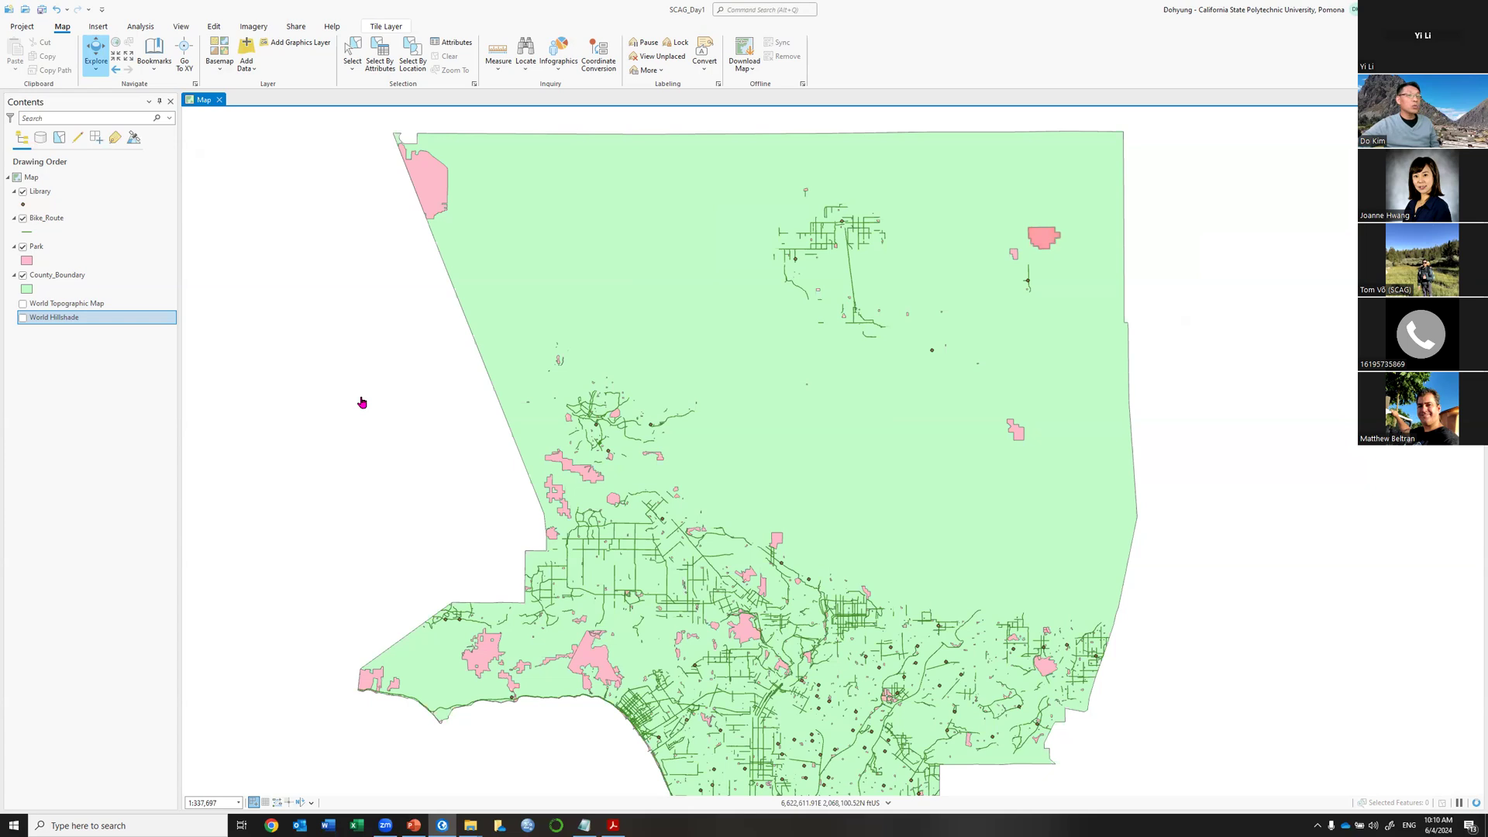
left_click(727, 438)
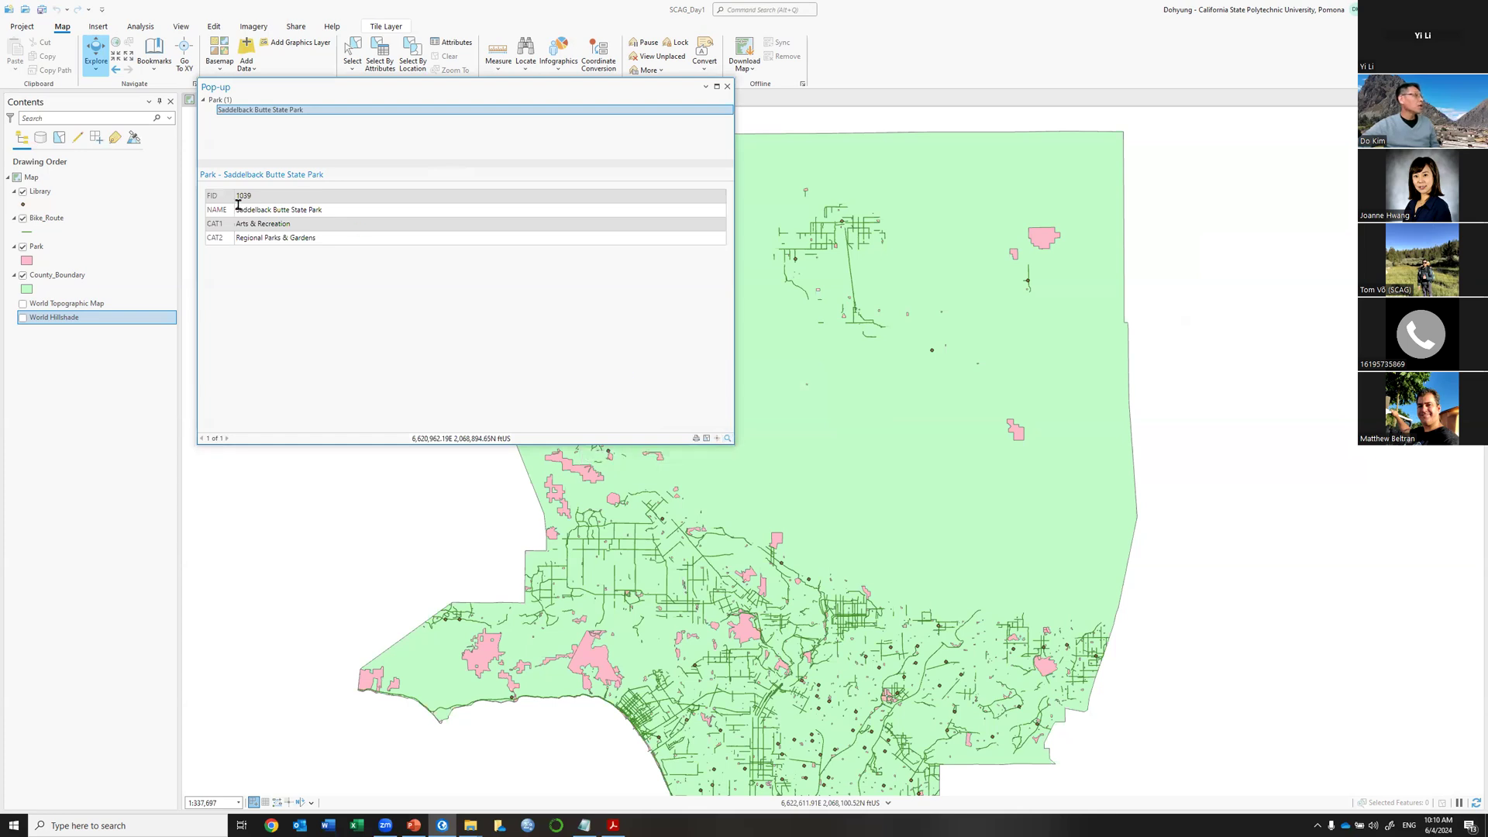
left_click_drag(237, 210, 329, 217)
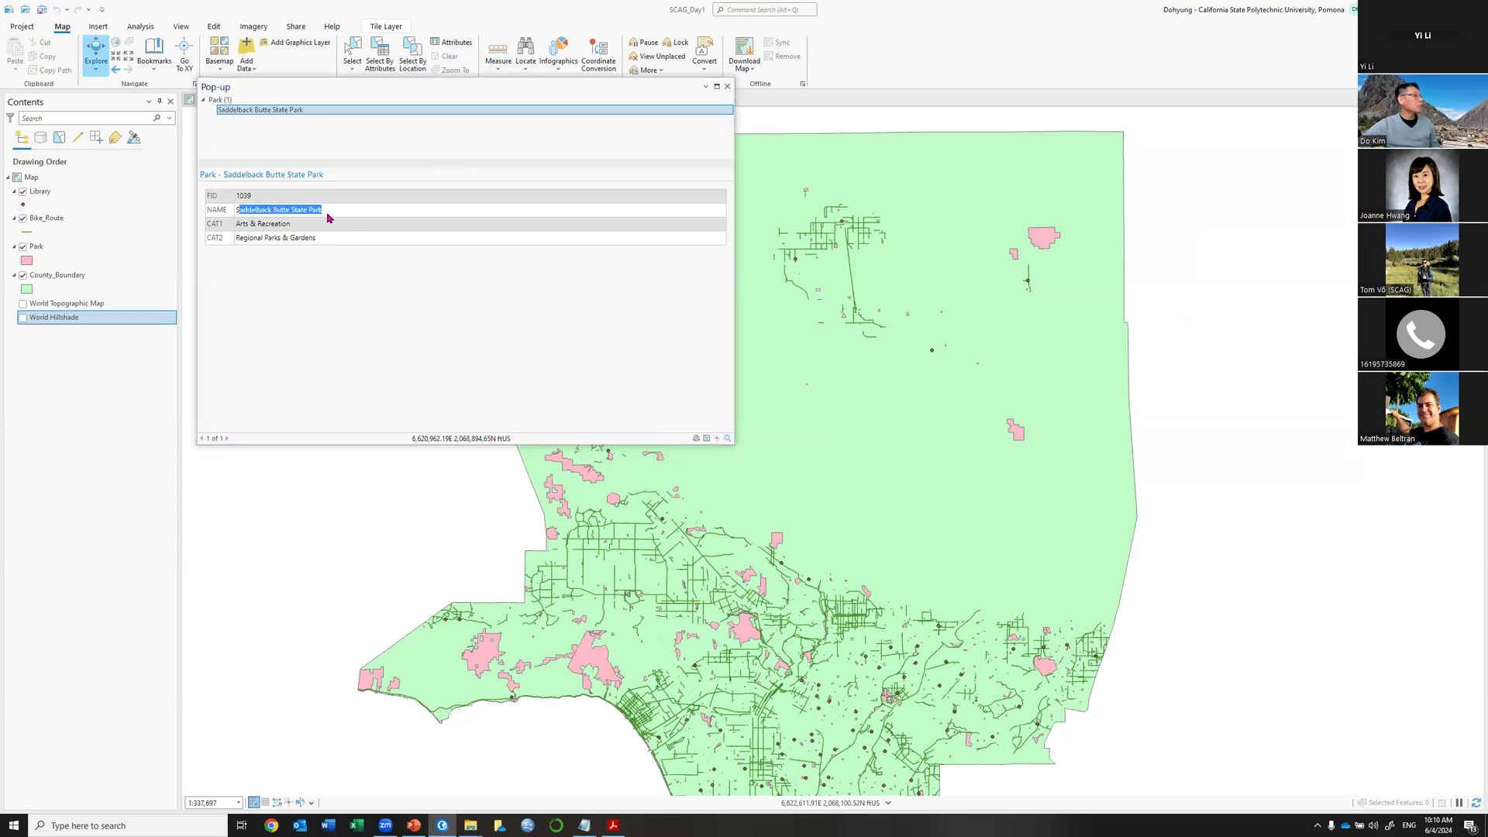
left_click_drag(240, 240, 339, 245)
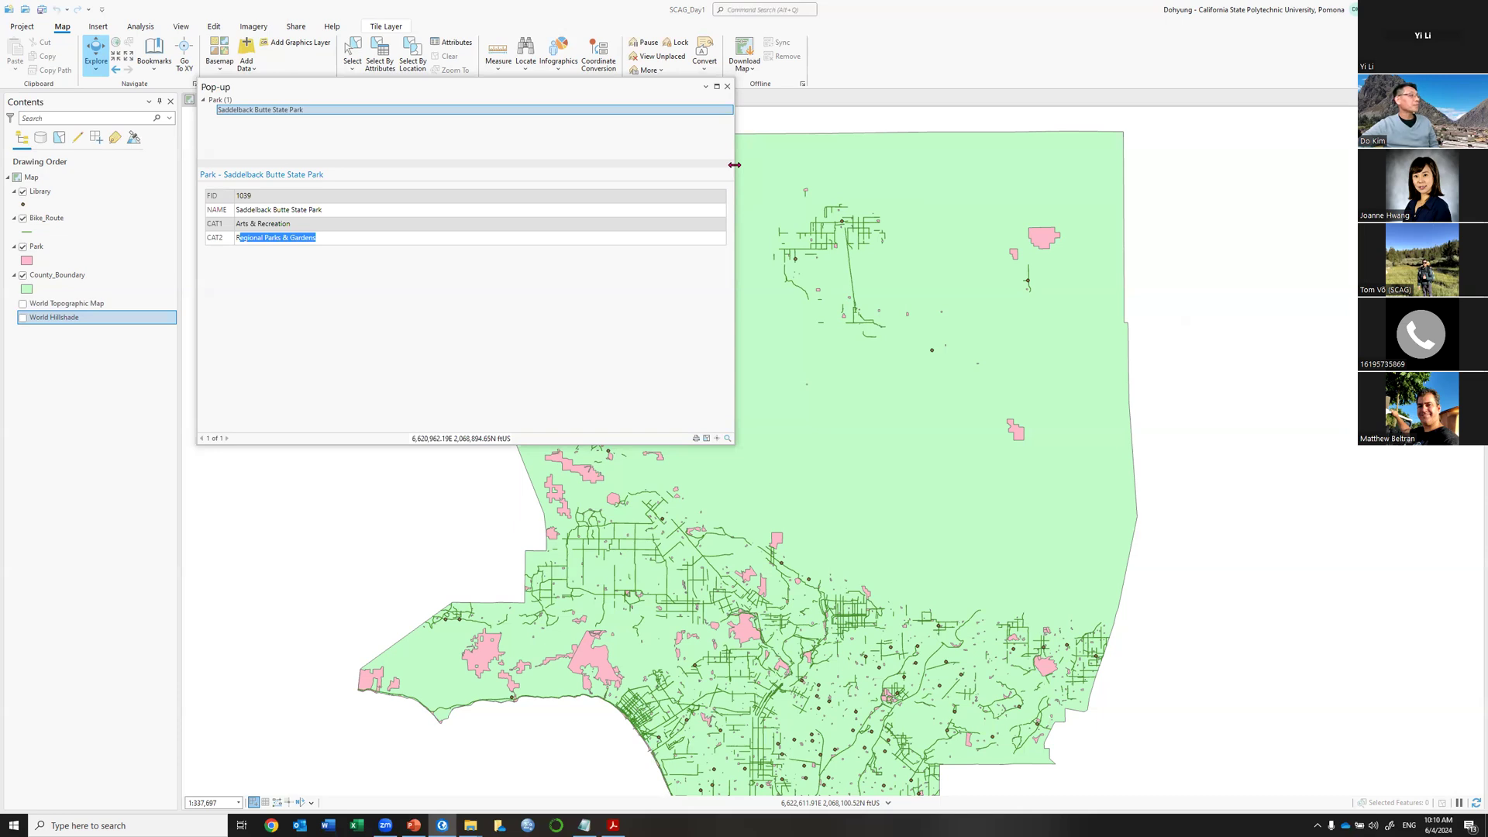
left_click_drag(734, 164, 464, 166)
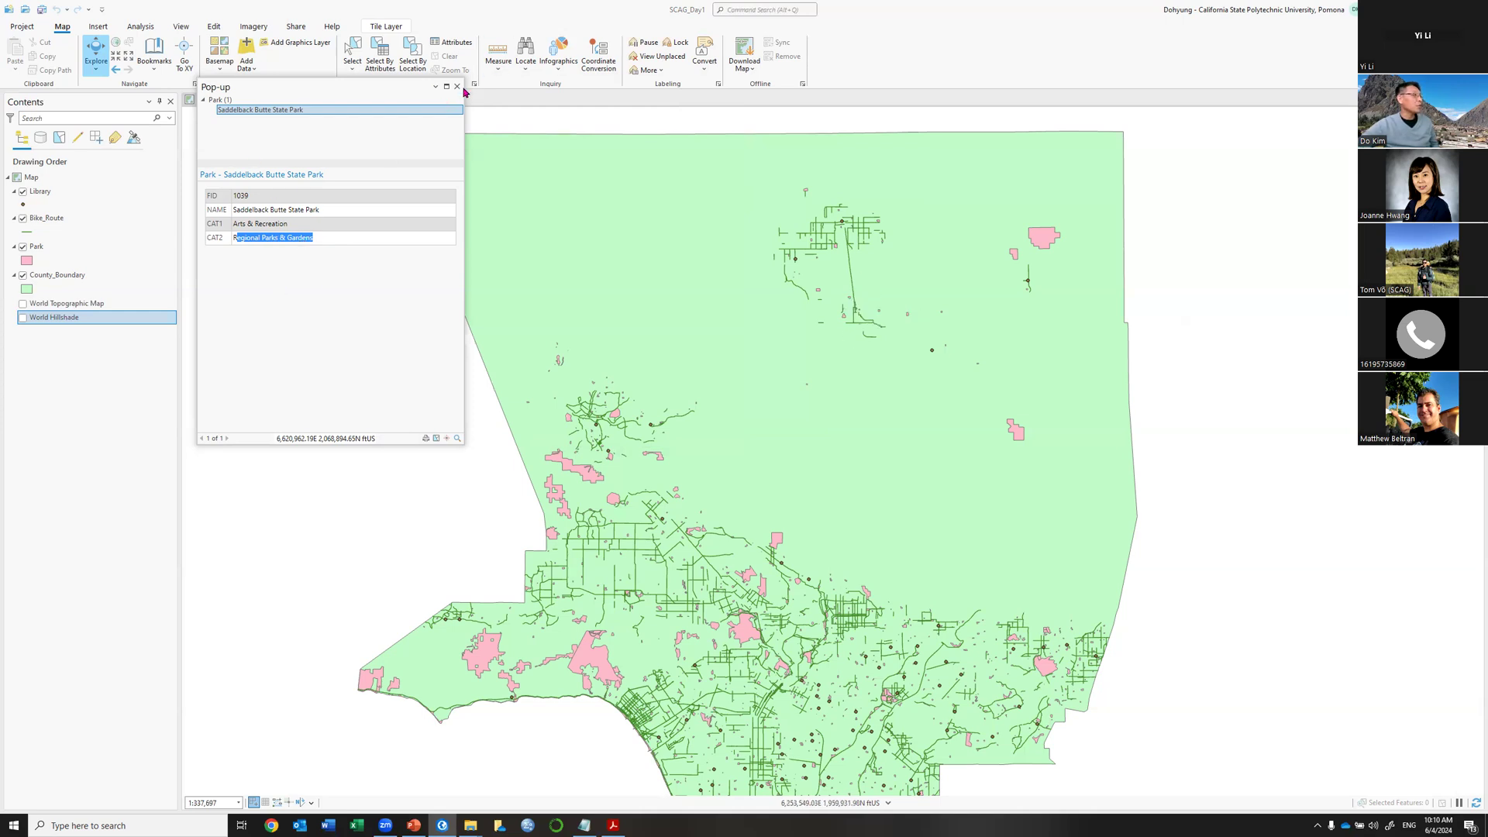
left_click(458, 87)
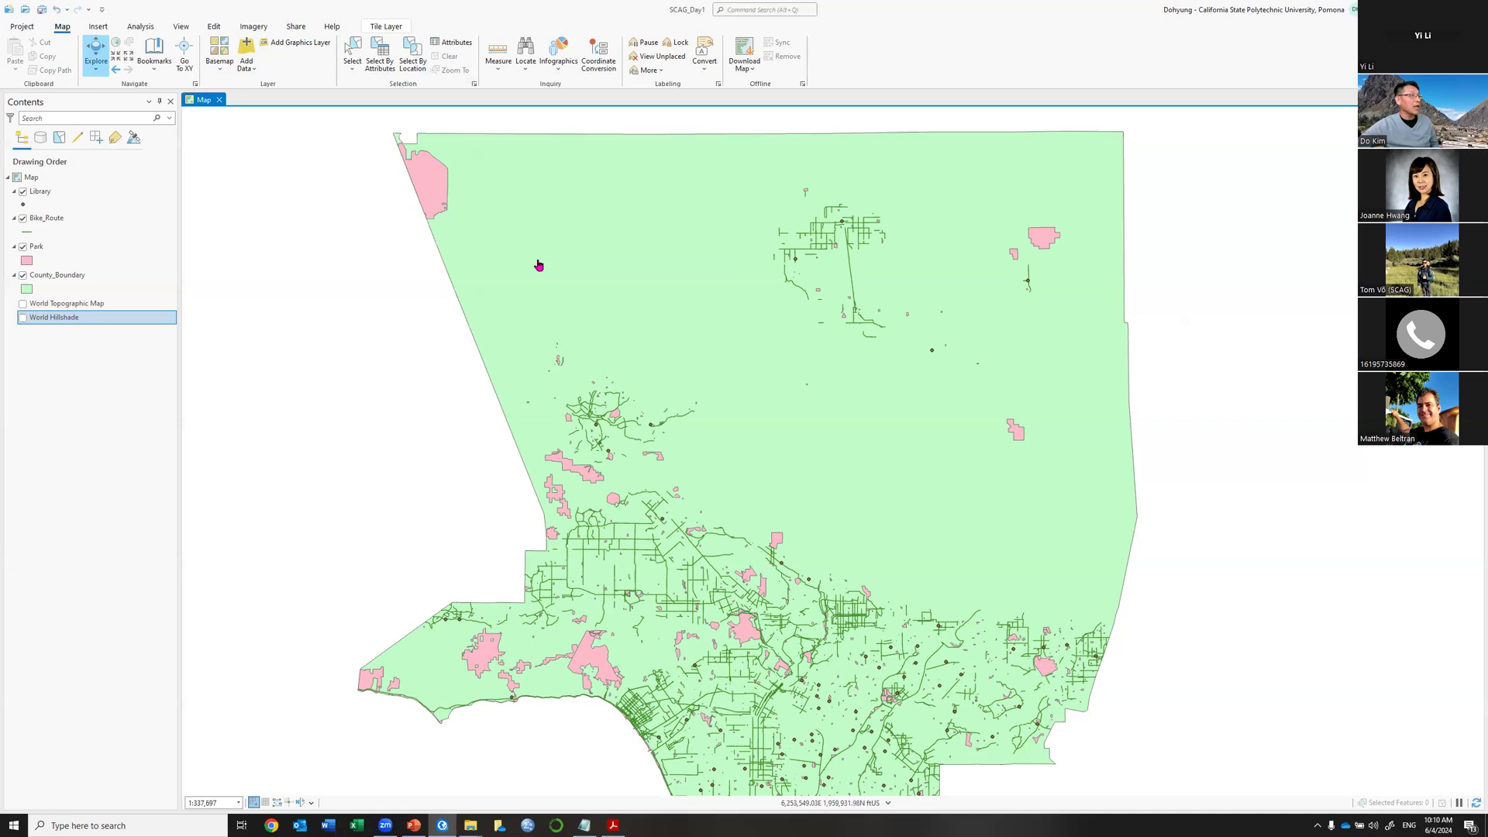
Check a bike route's pop-up attributes, close it, and zoom in on the northern routes.
left_click(852, 284)
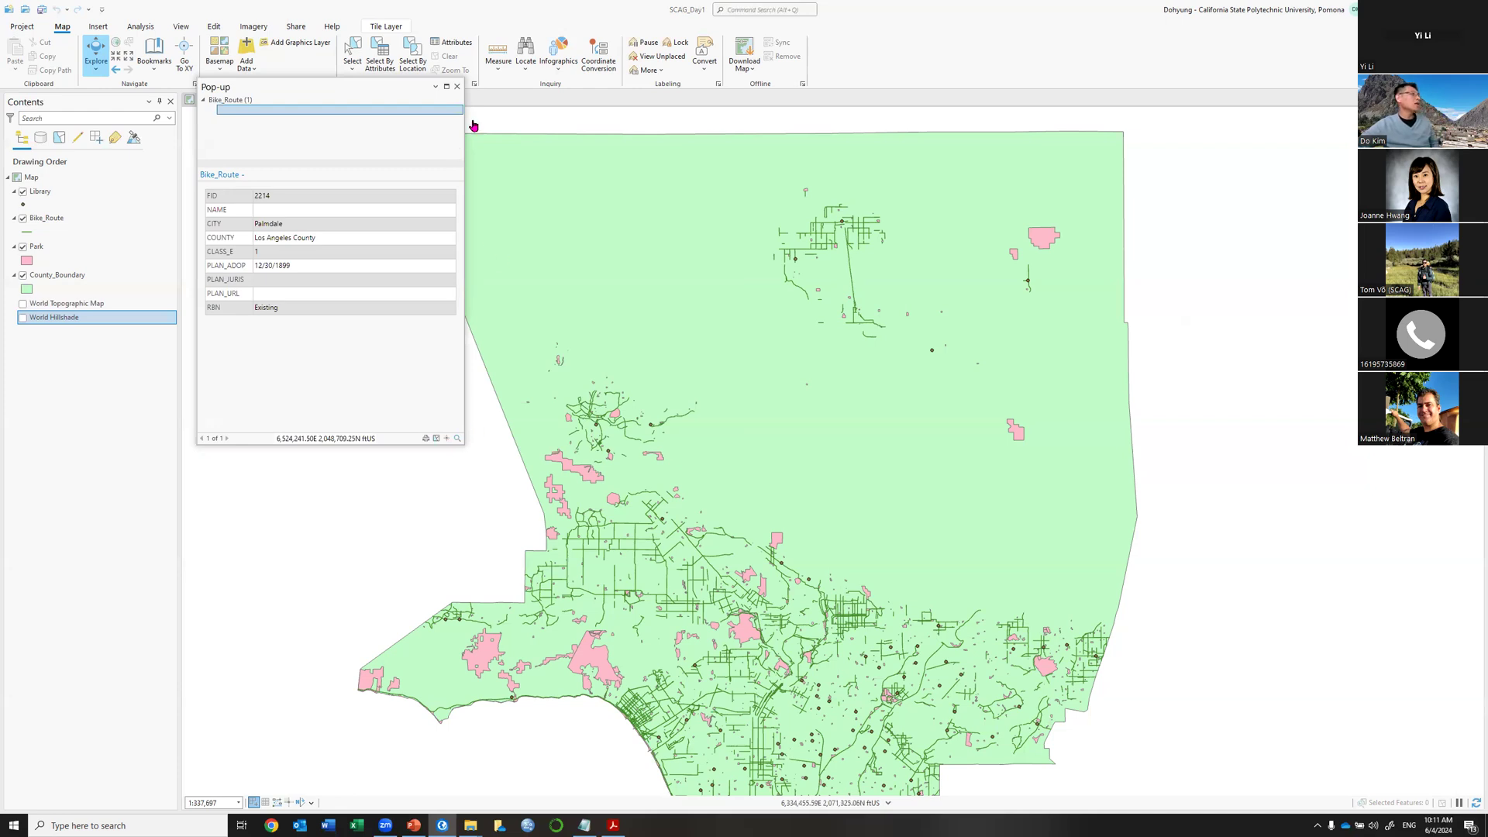
left_click(457, 87)
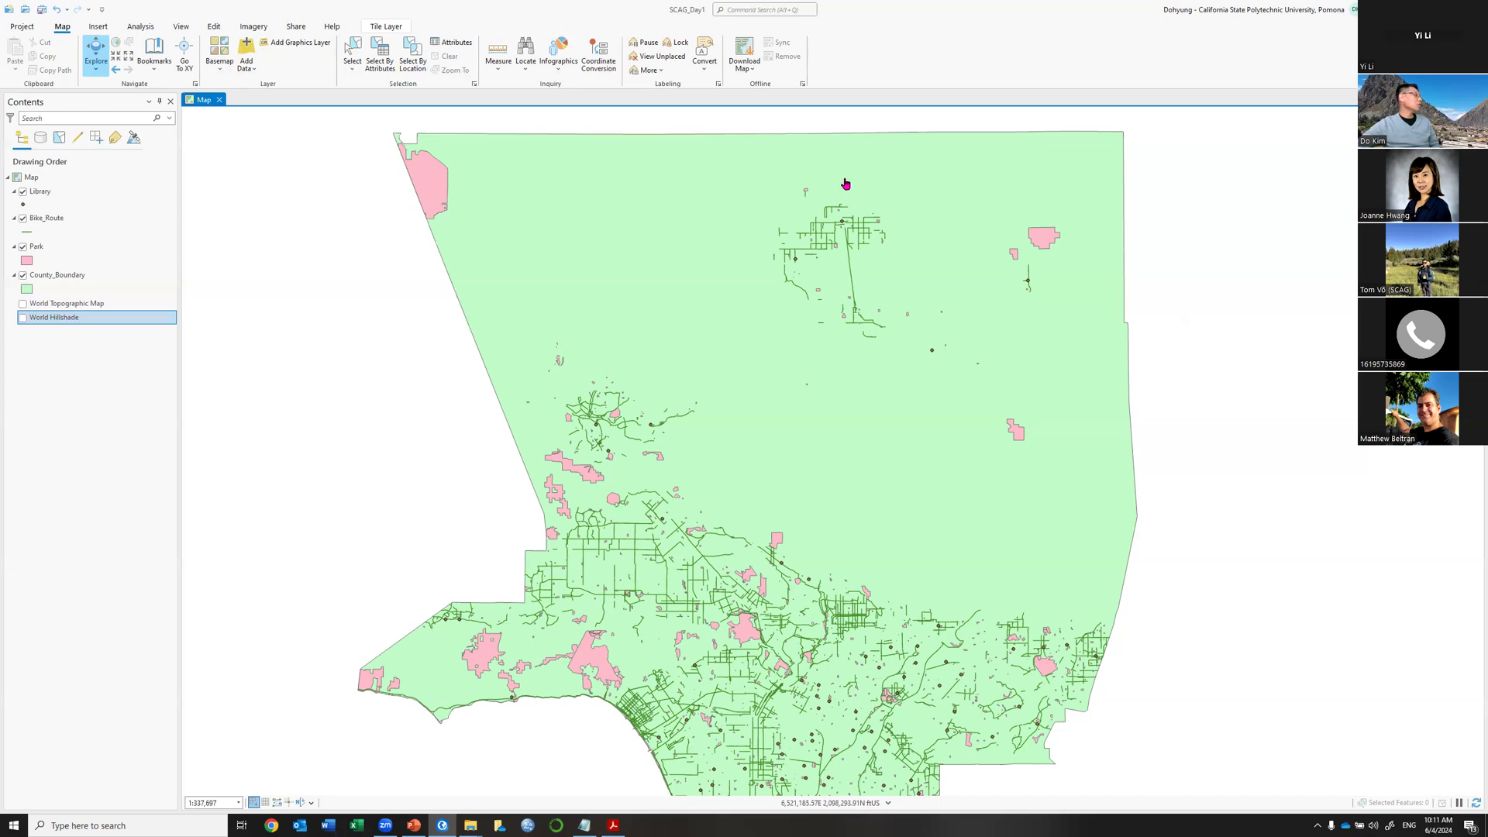
scroll(846, 184, "up", 3)
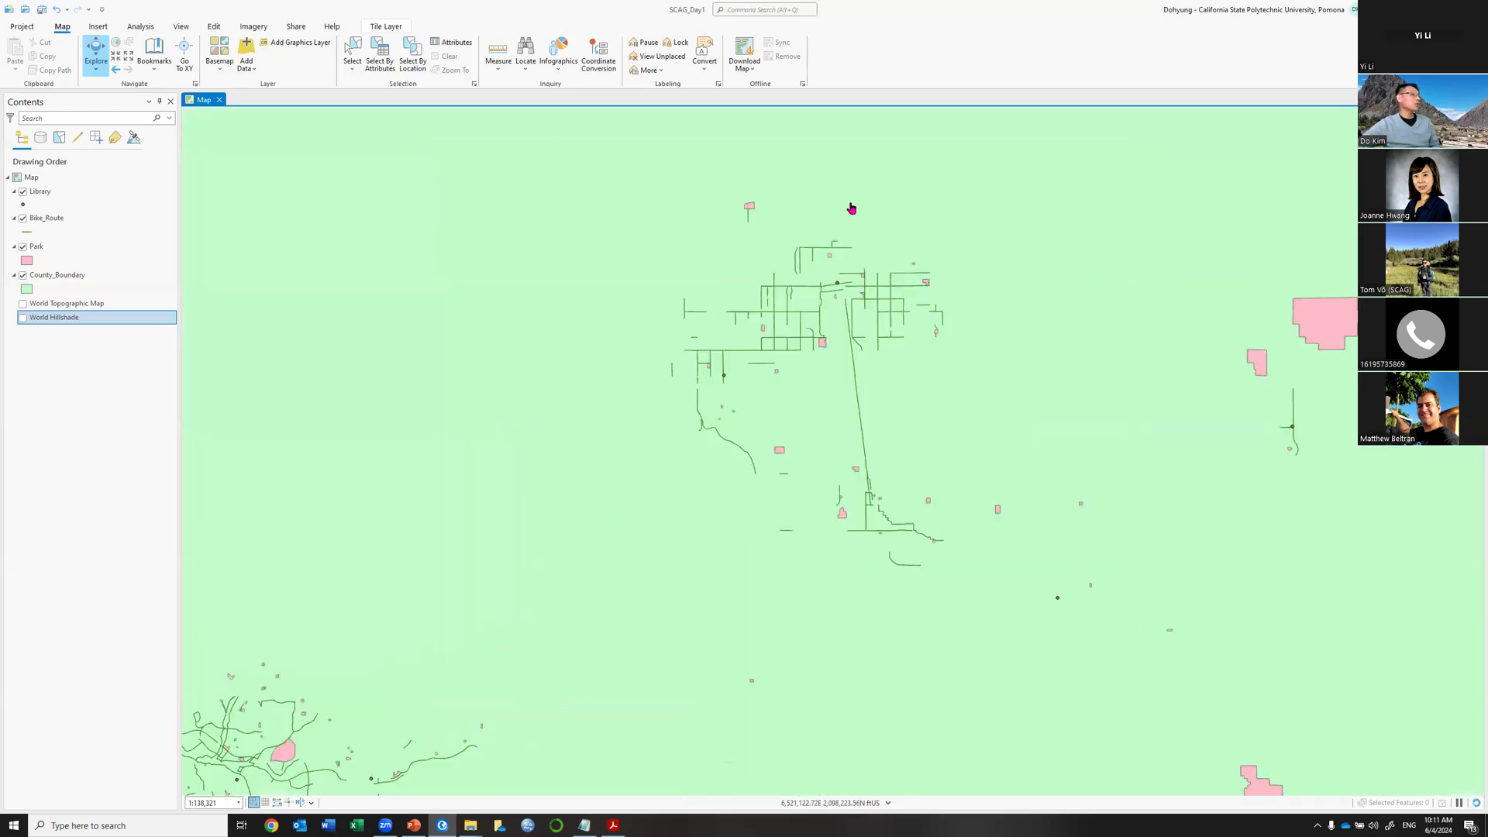
Start the Measure Distance tool with units set to Miles.
left_click(501, 53)
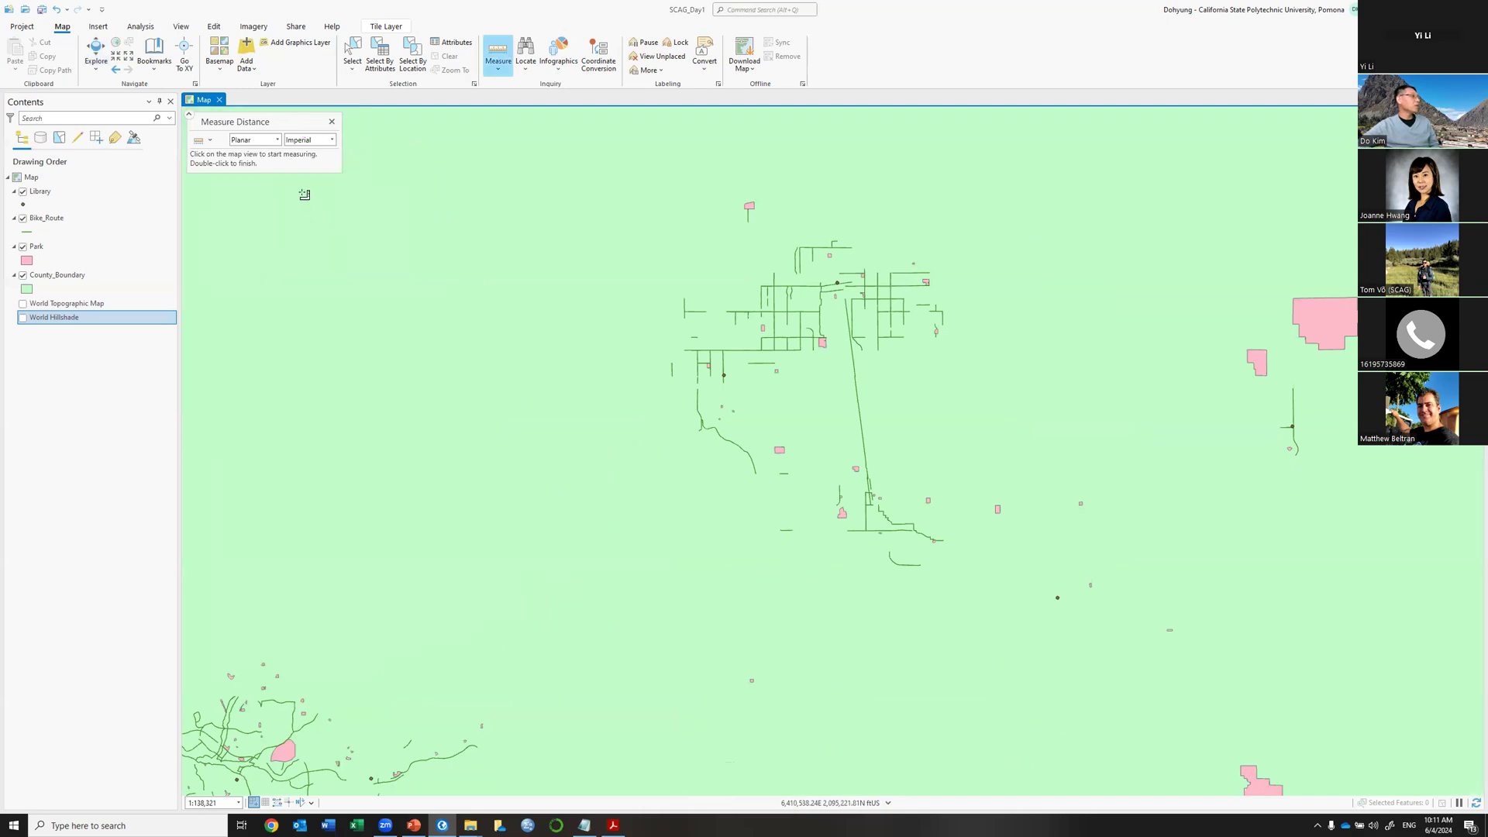
left_click(331, 140)
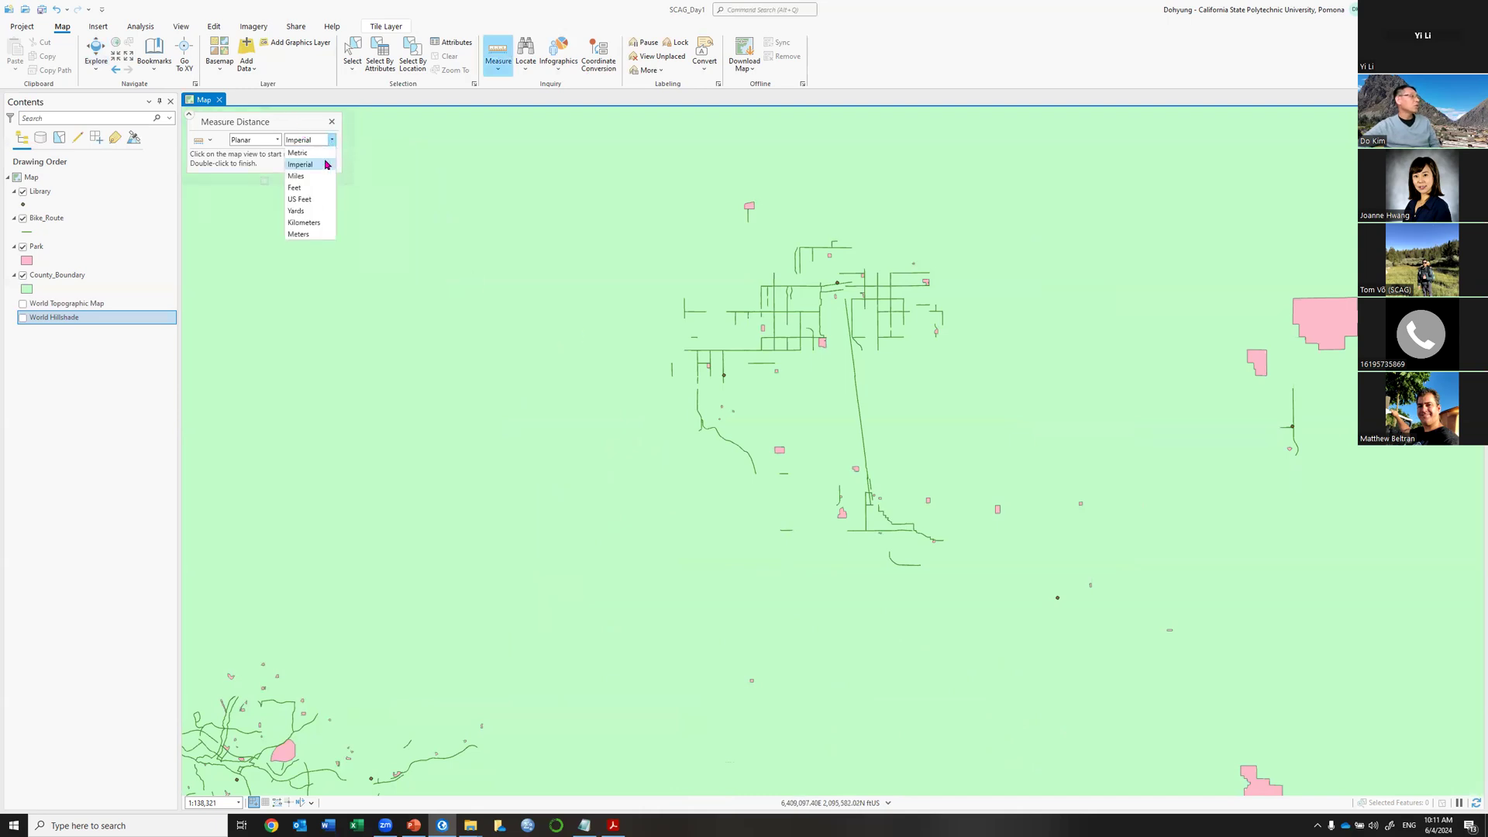
left_click(309, 176)
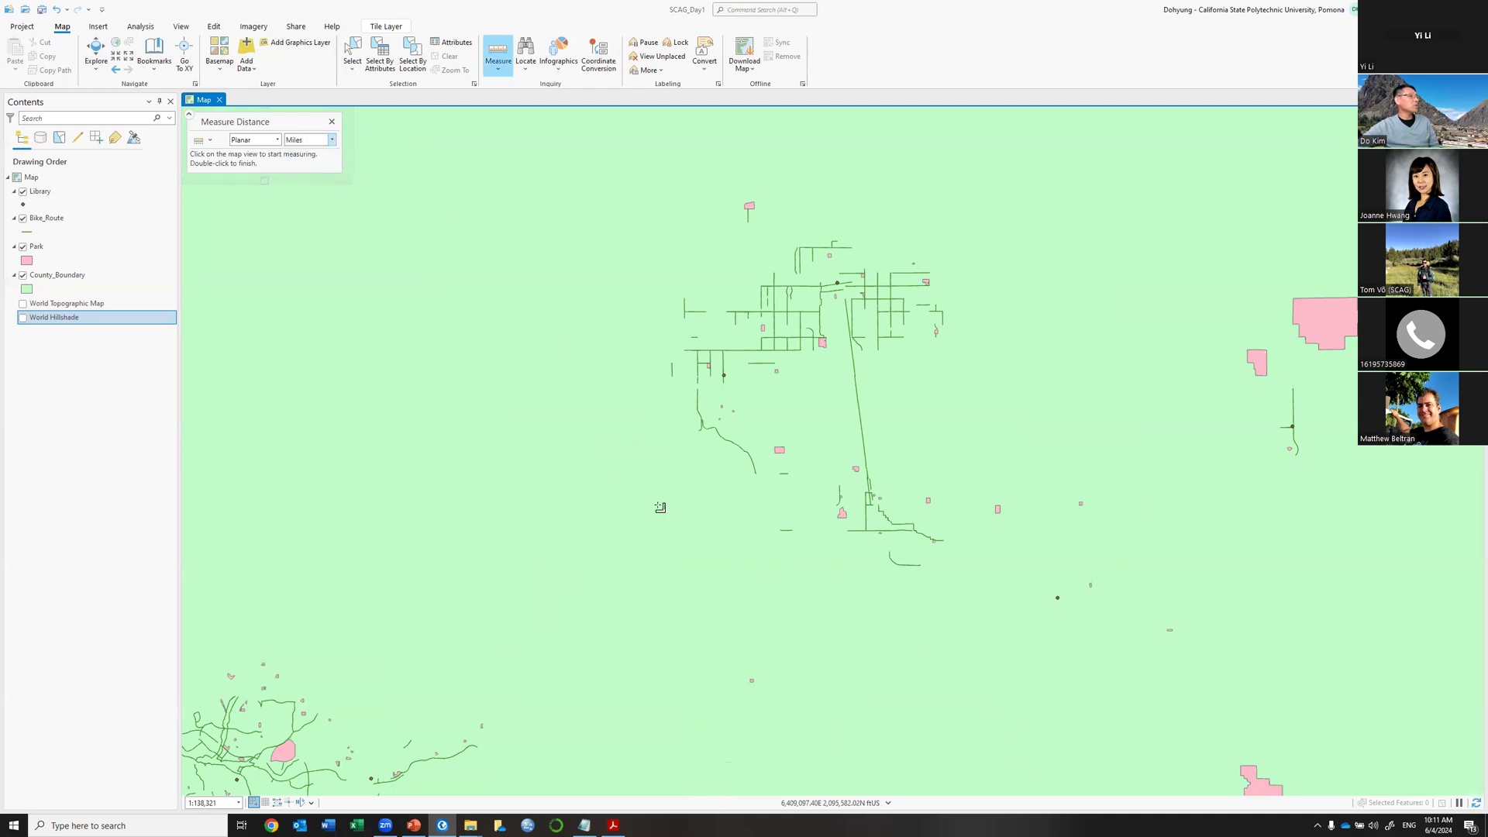
Measure from the library point to a park vertex and from a park to a bike route, clearing each.
left_click(726, 374)
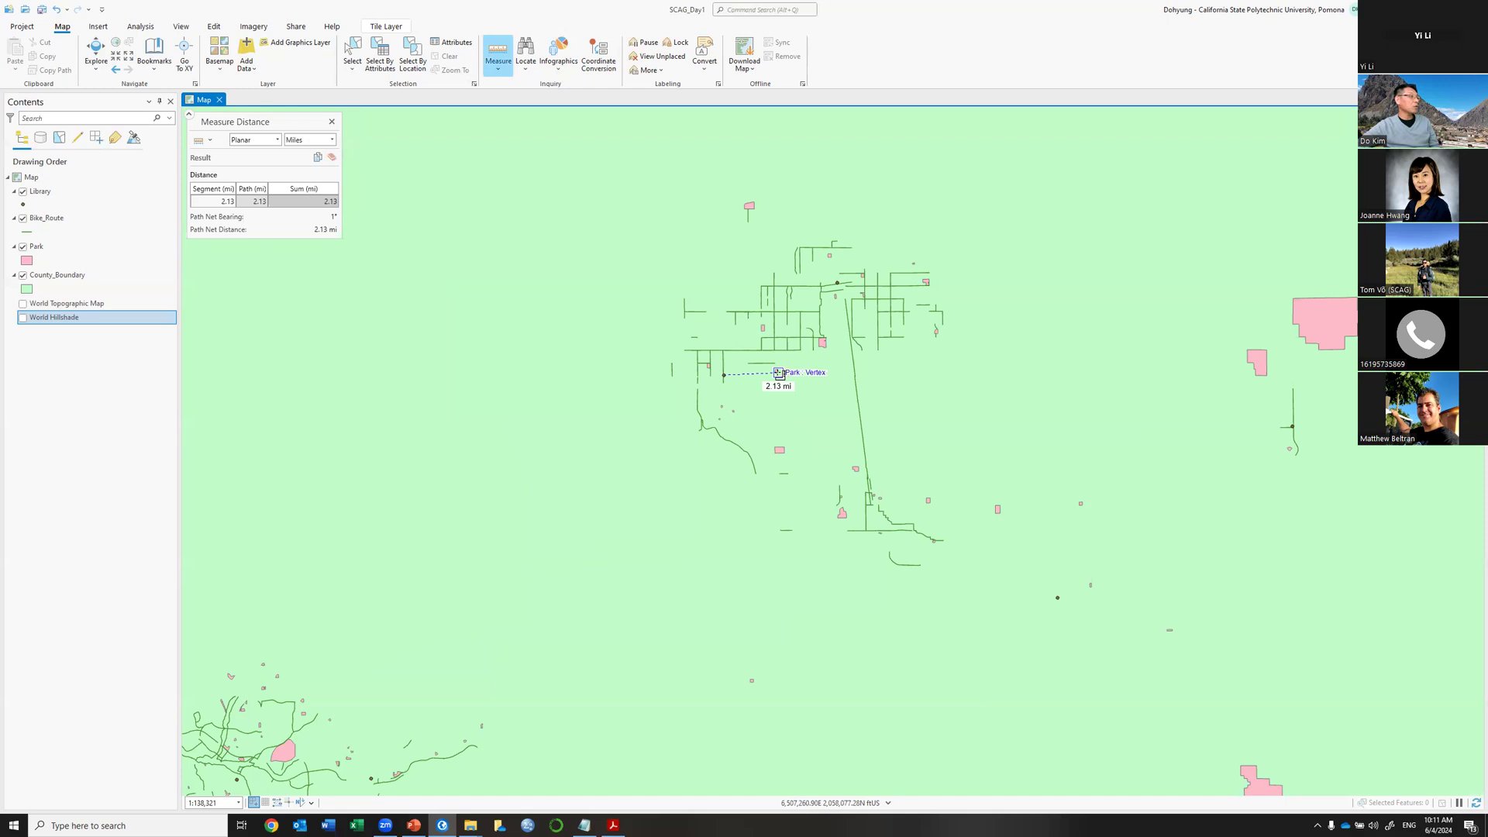
left_click(779, 373)
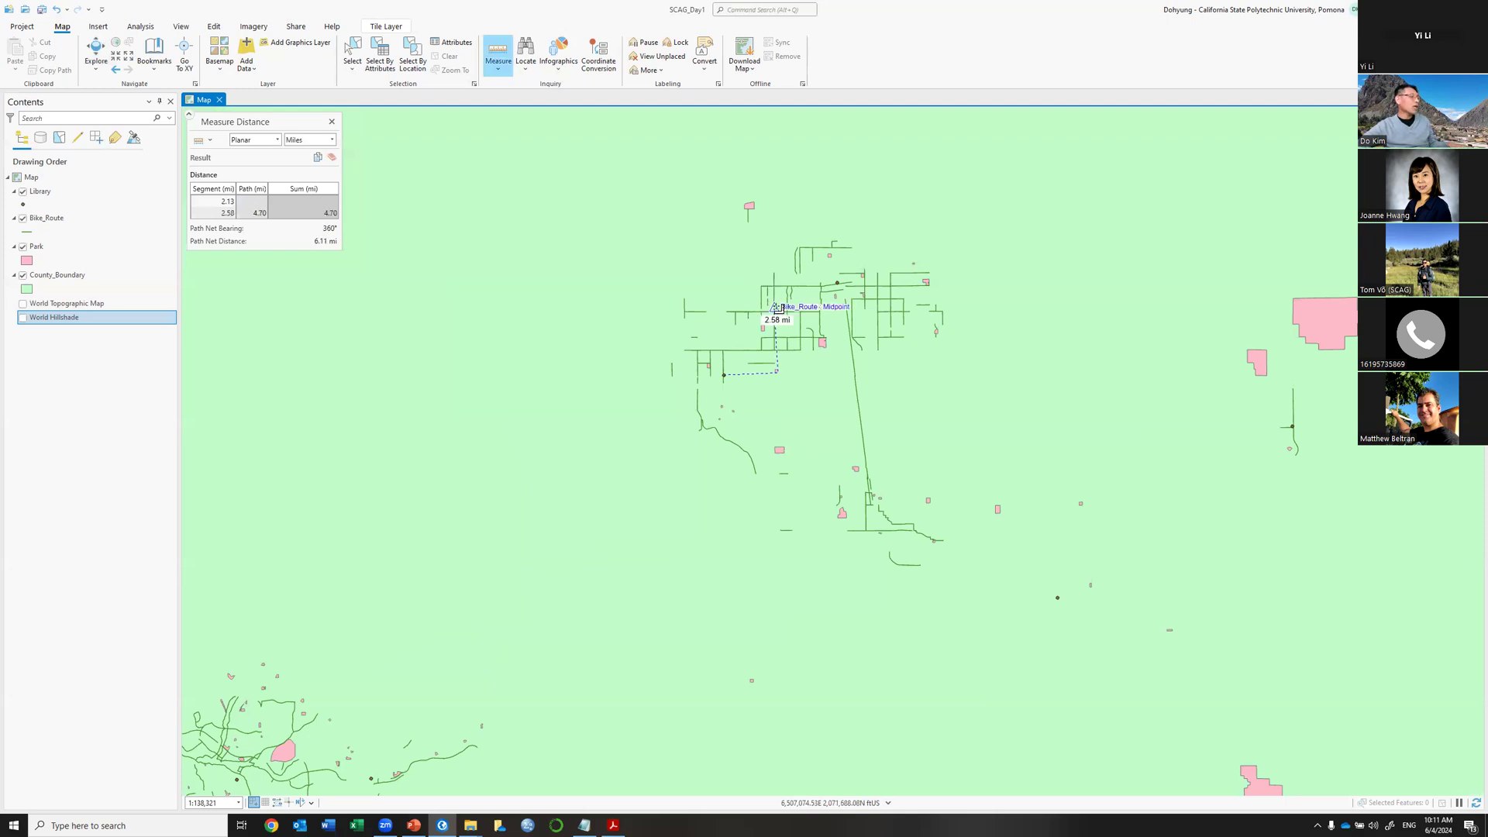
key("Escape")
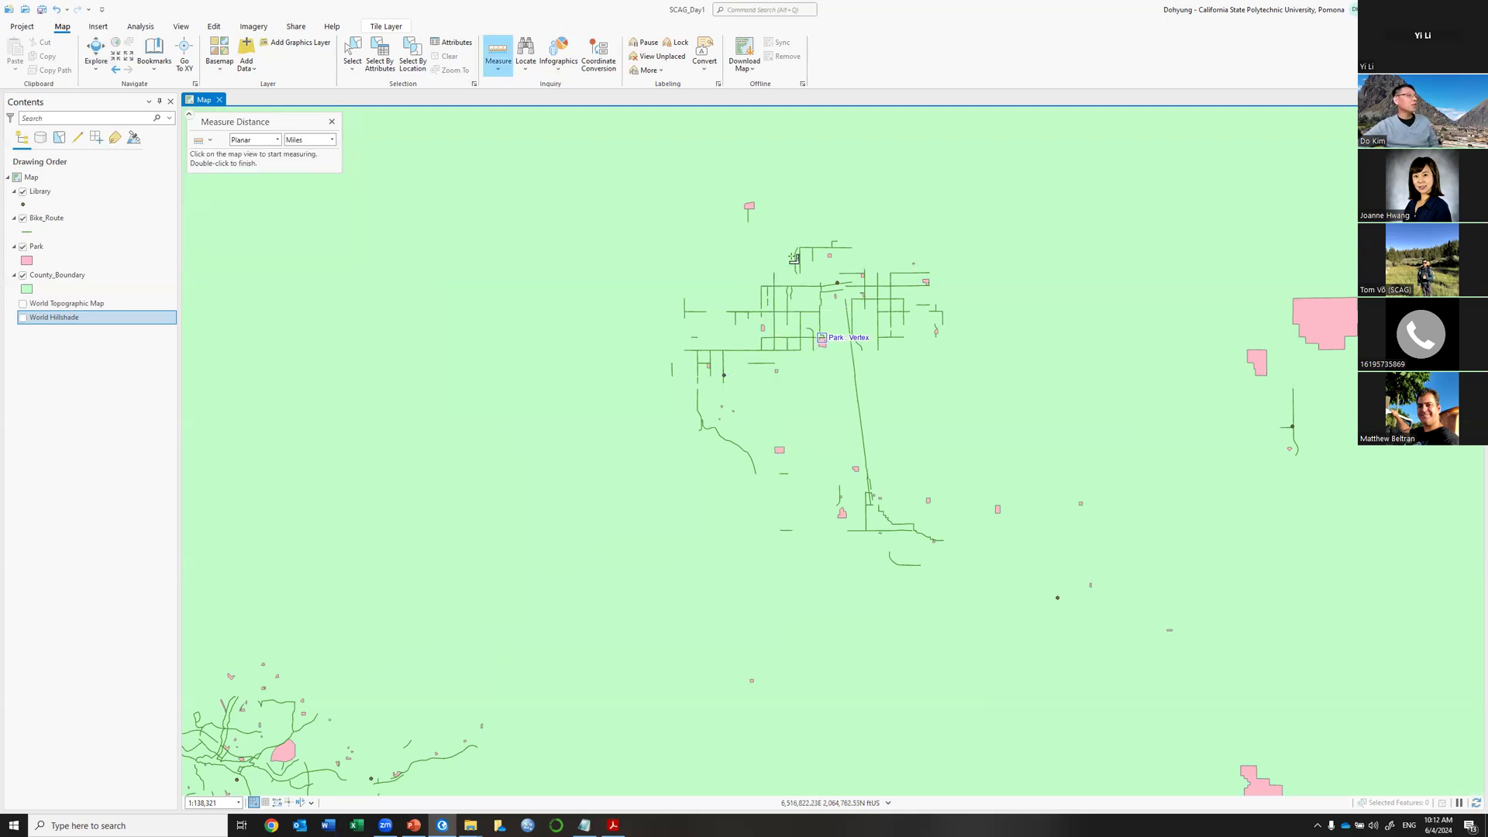
left_click(822, 338)
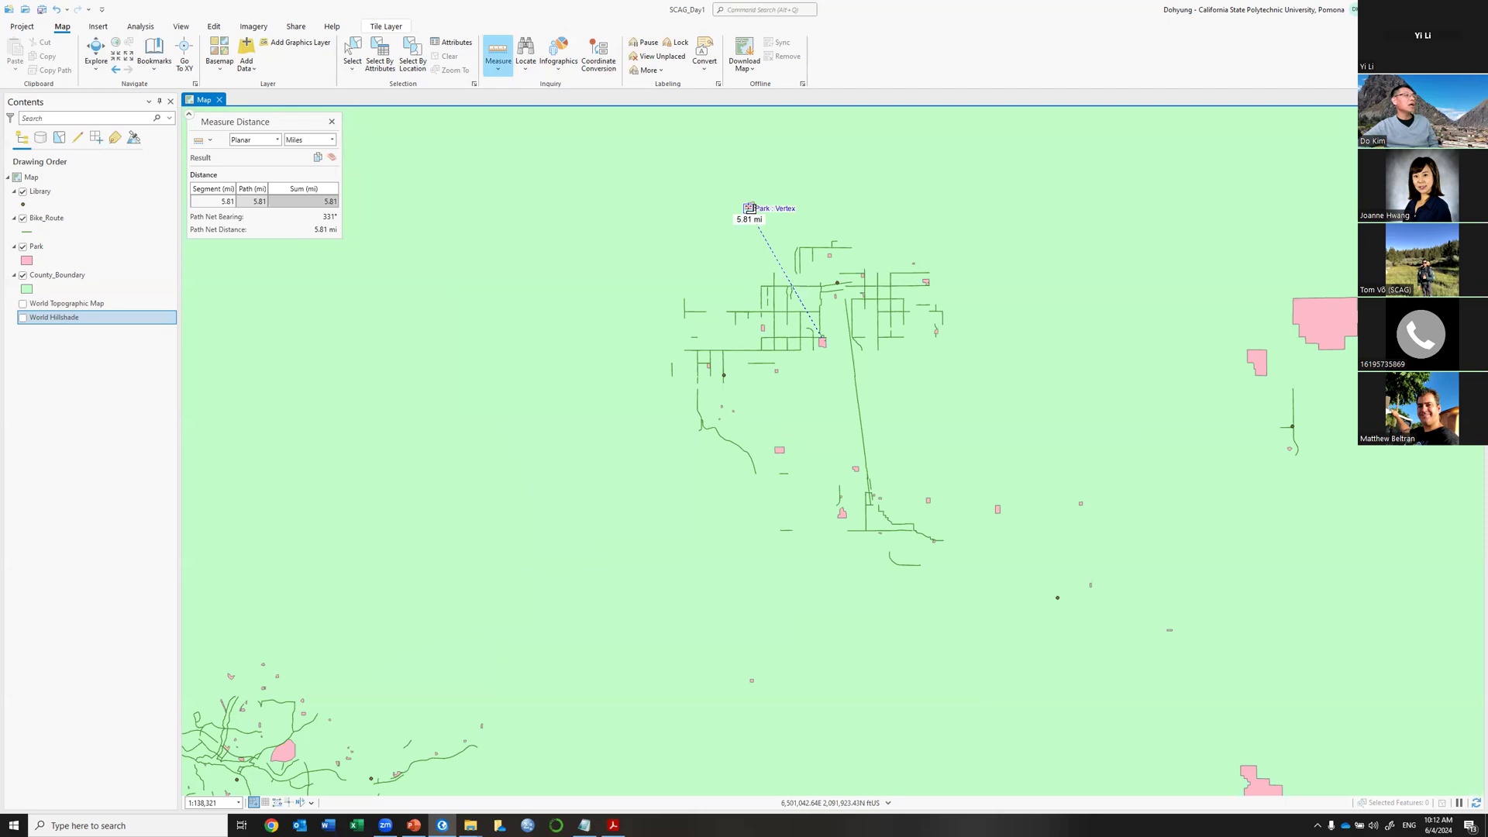
left_click(749, 209)
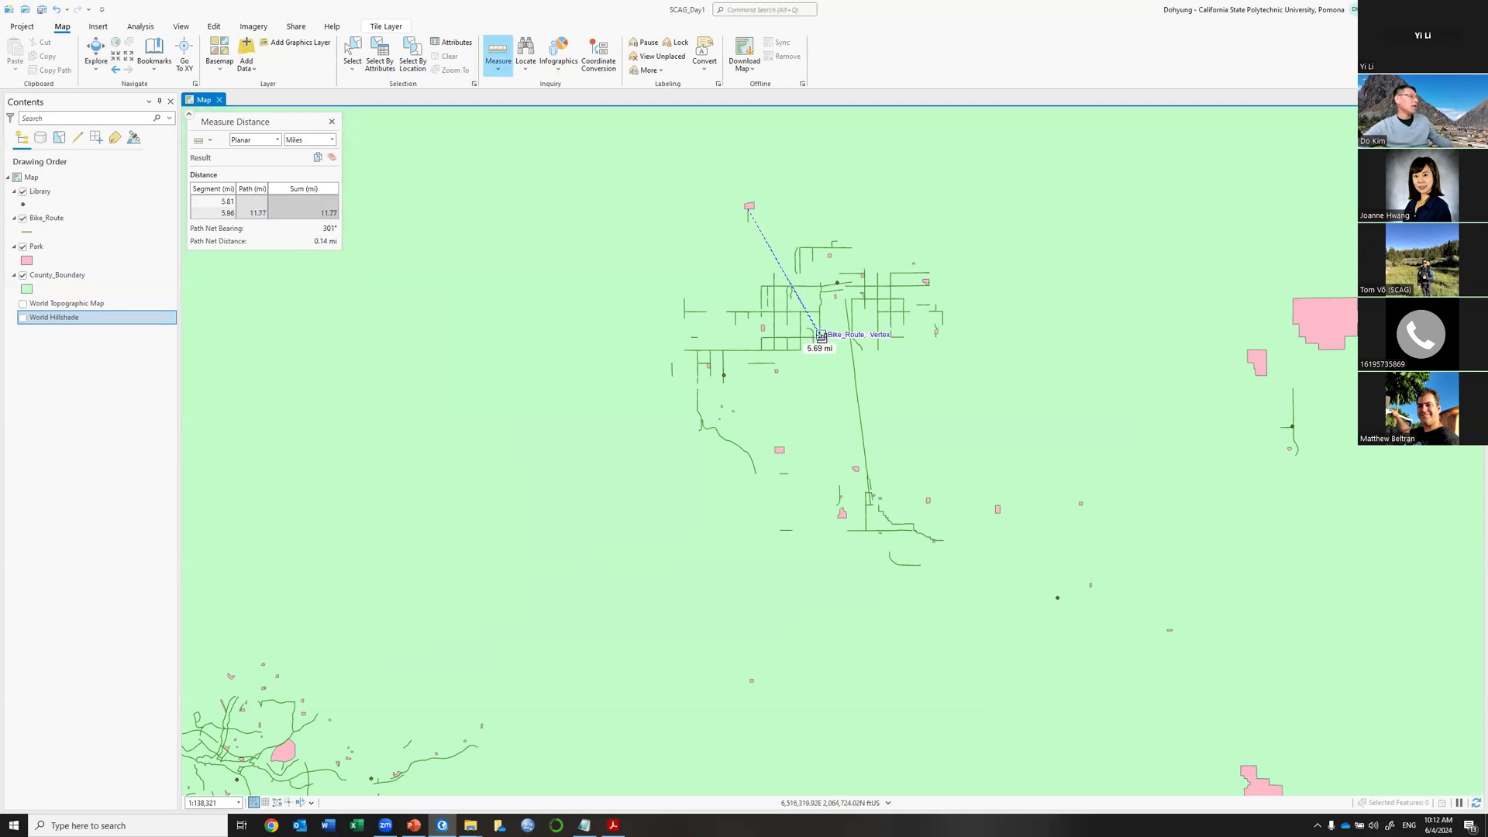
key("Escape")
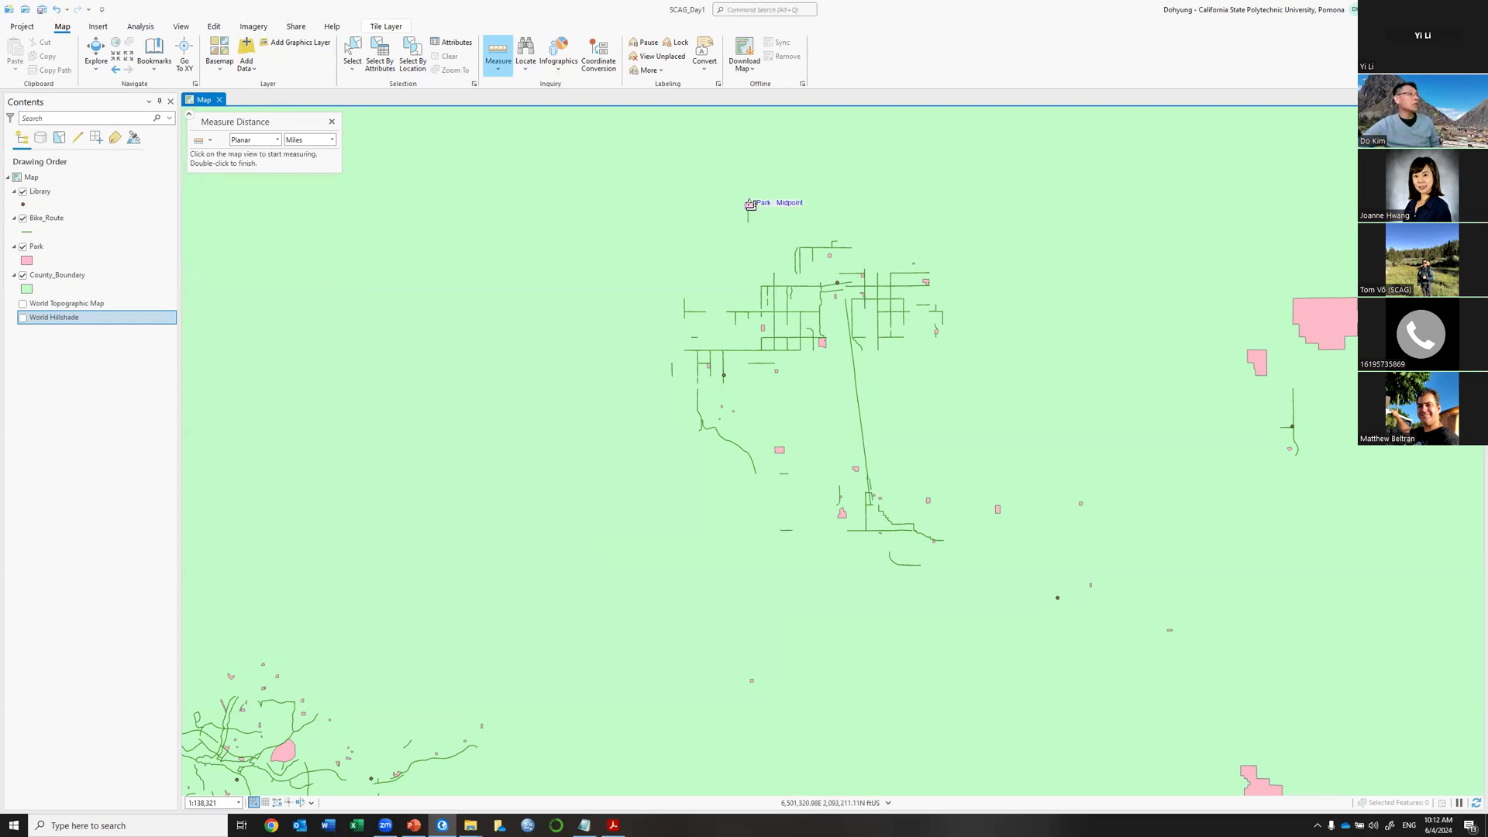
left_click(750, 204)
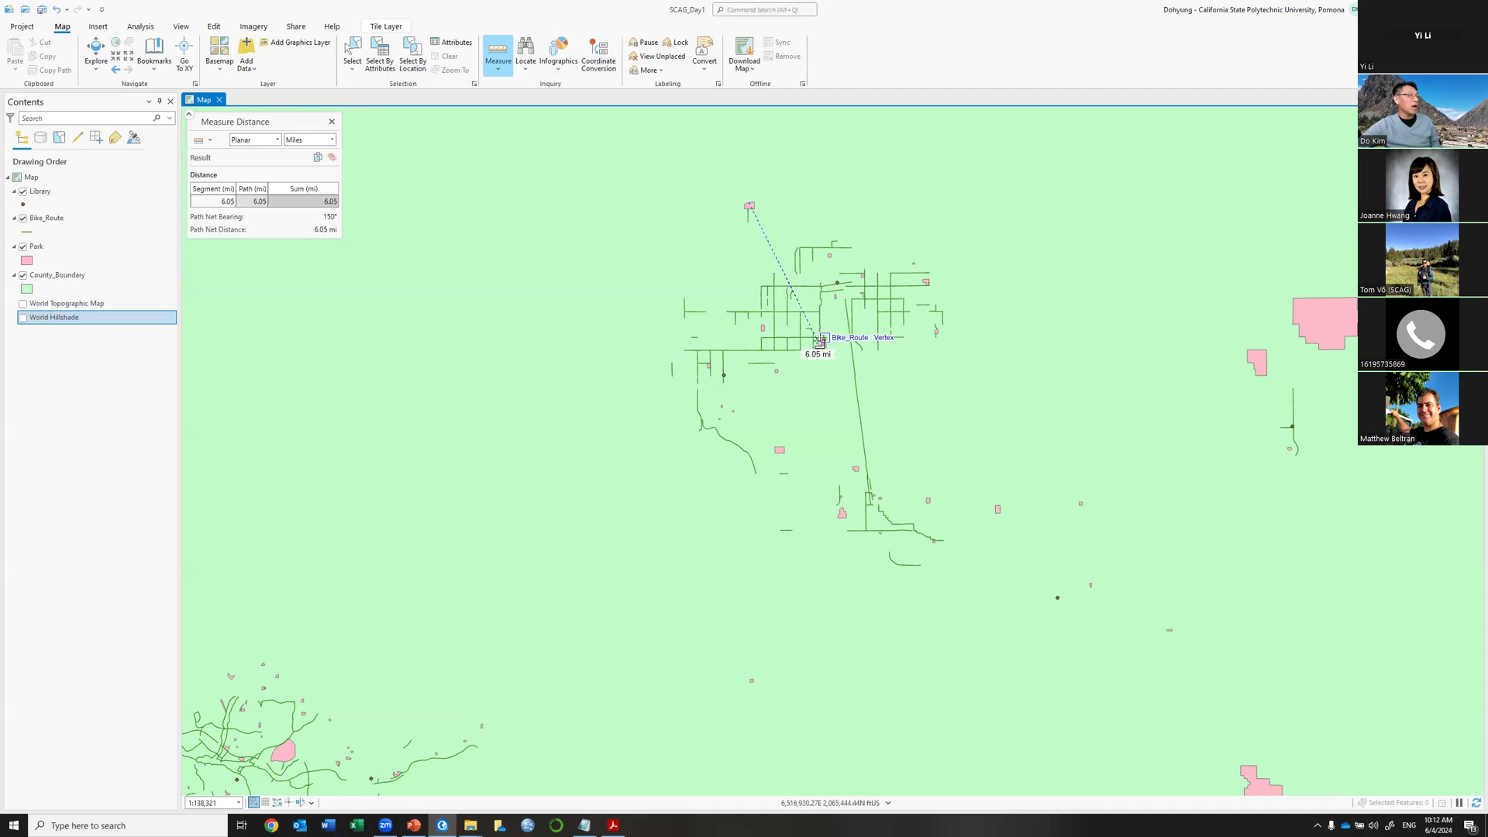
key("Escape")
scroll(818, 312, "up", 4)
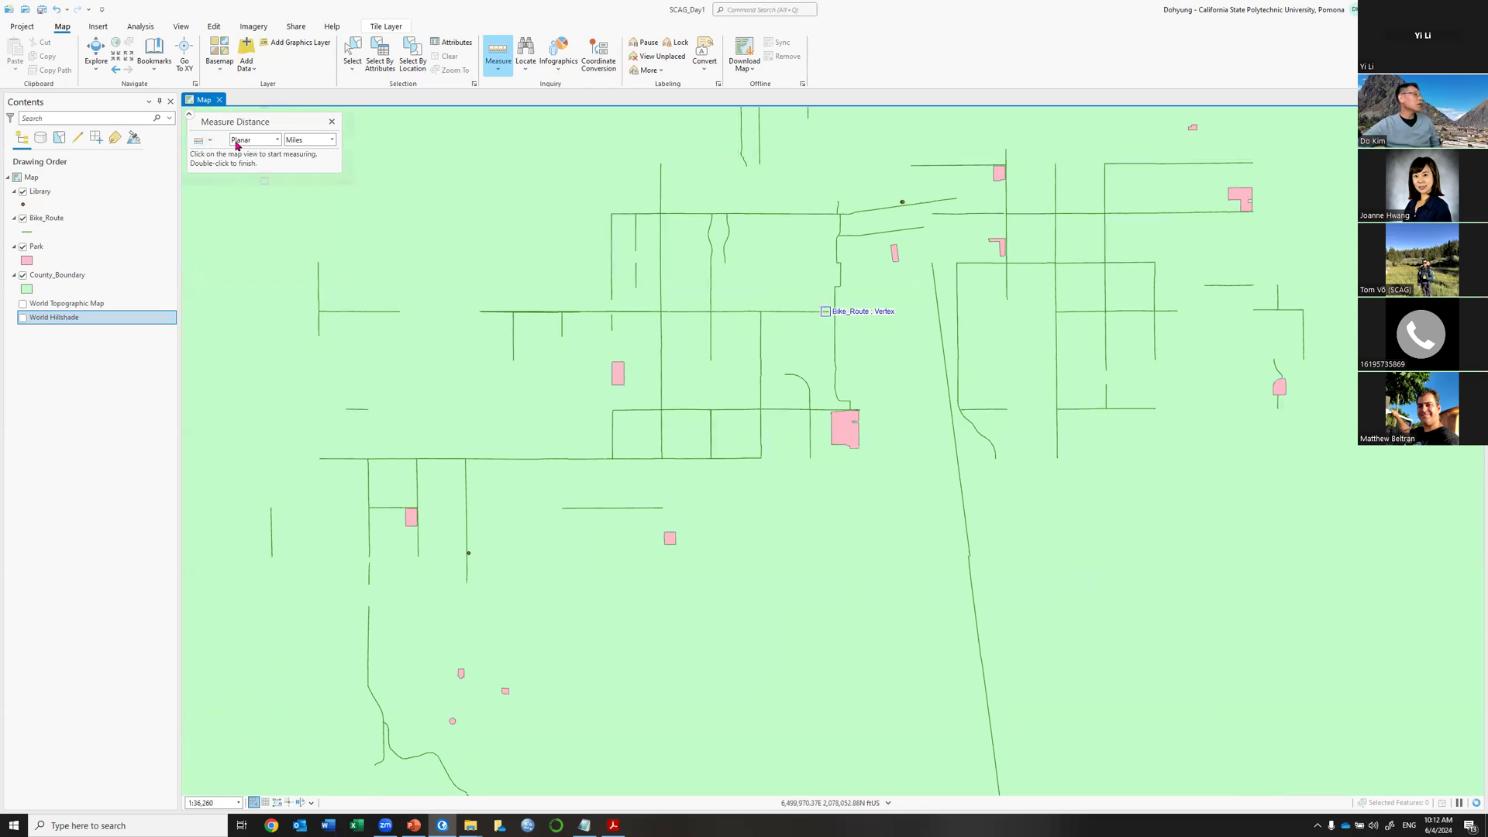
Switch the Measure tool to Measure Area with units in Acres.
left_click(213, 144)
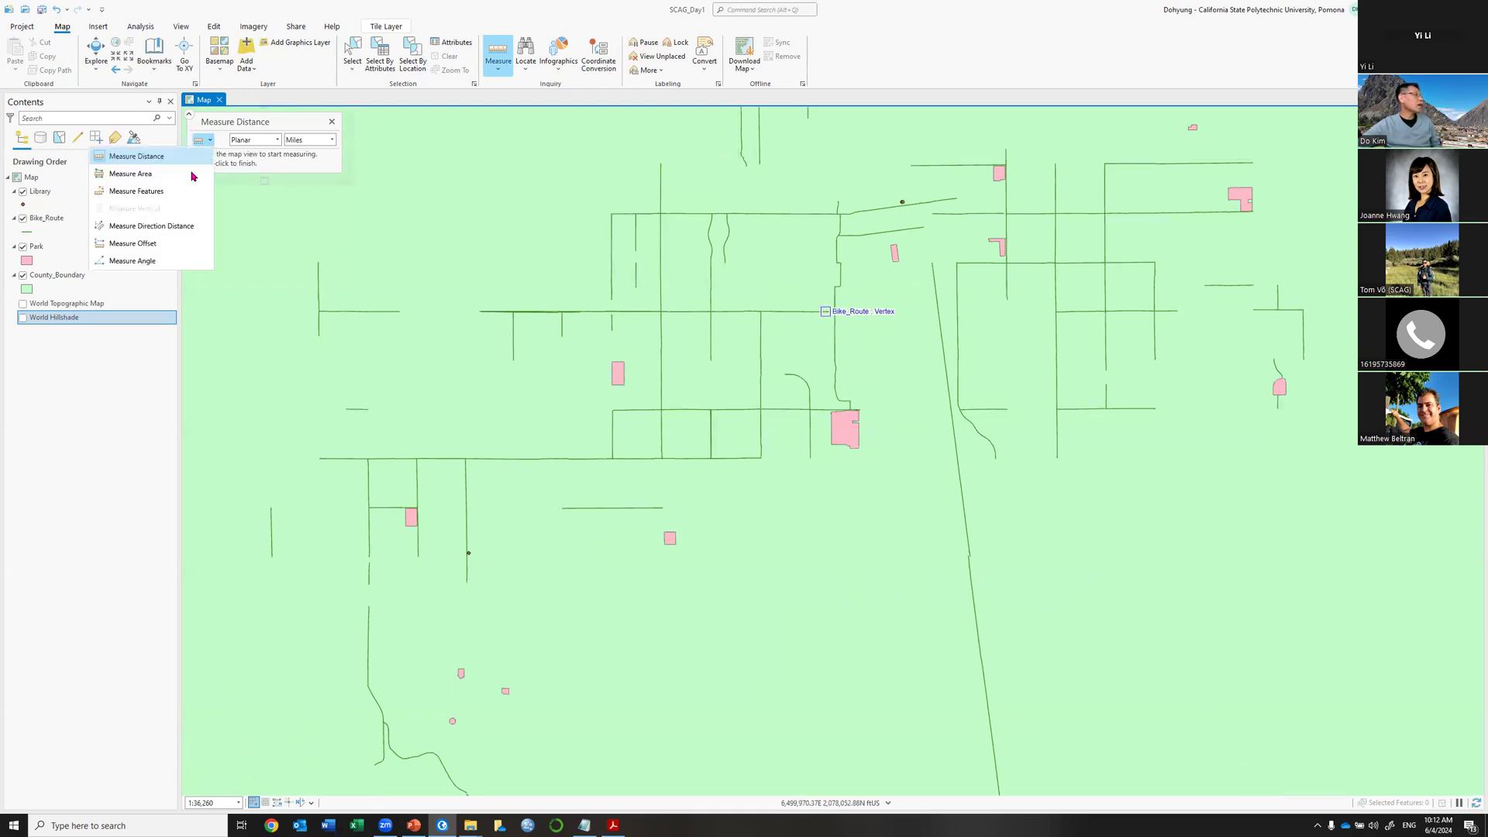
left_click(147, 175)
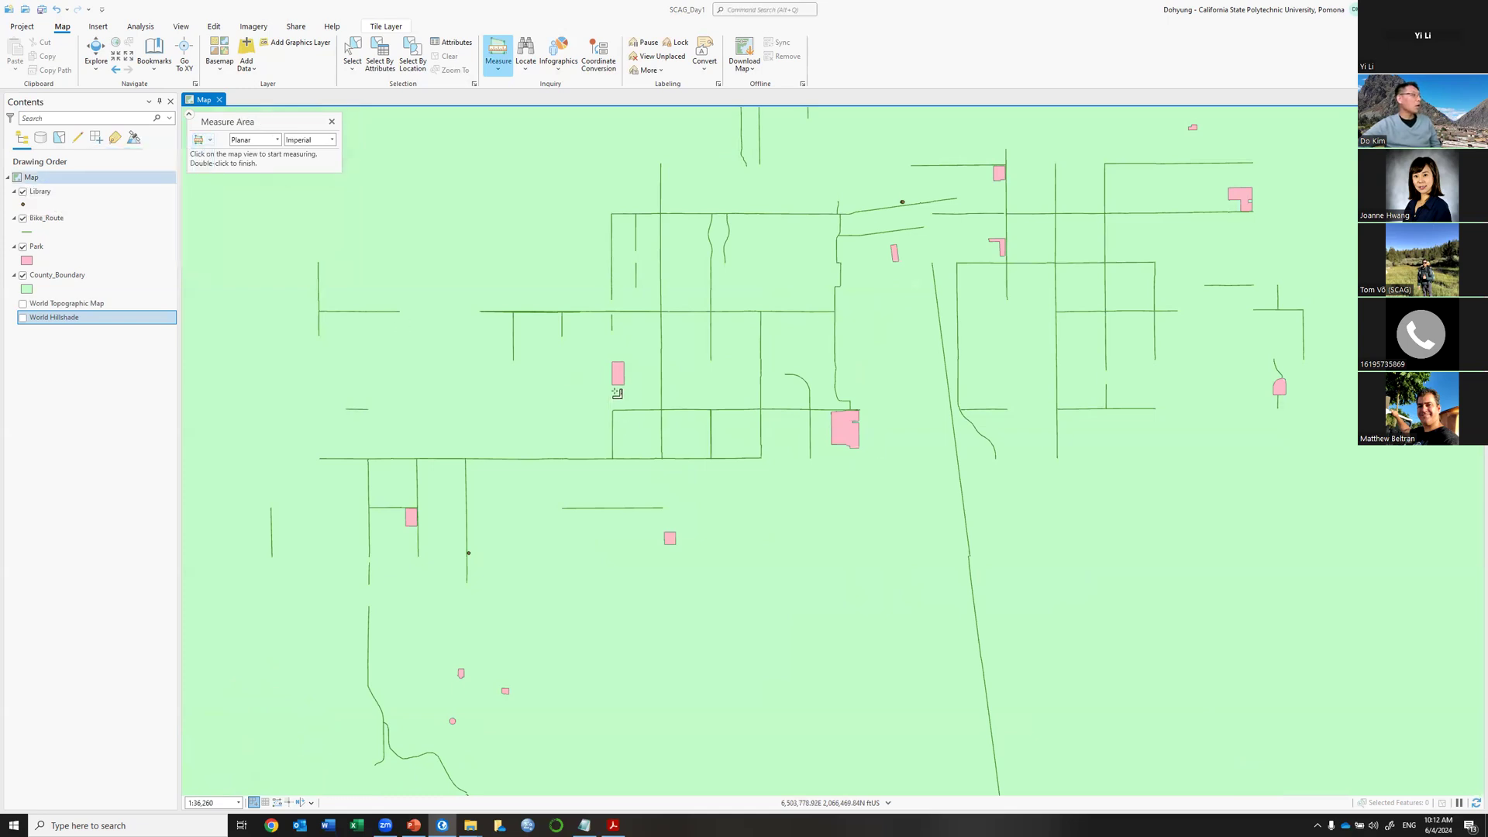
left_click(330, 140)
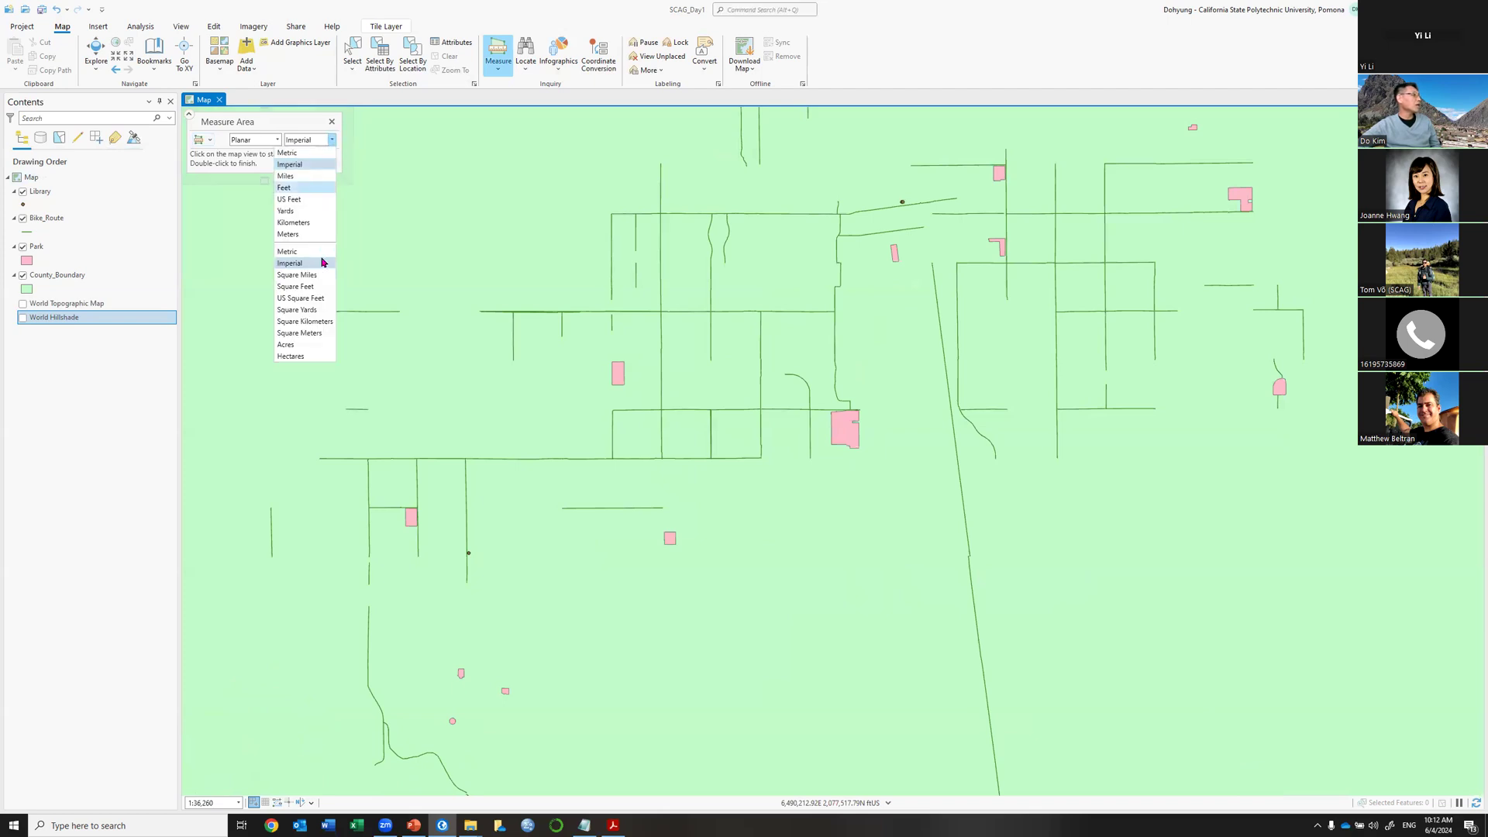
left_click(288, 344)
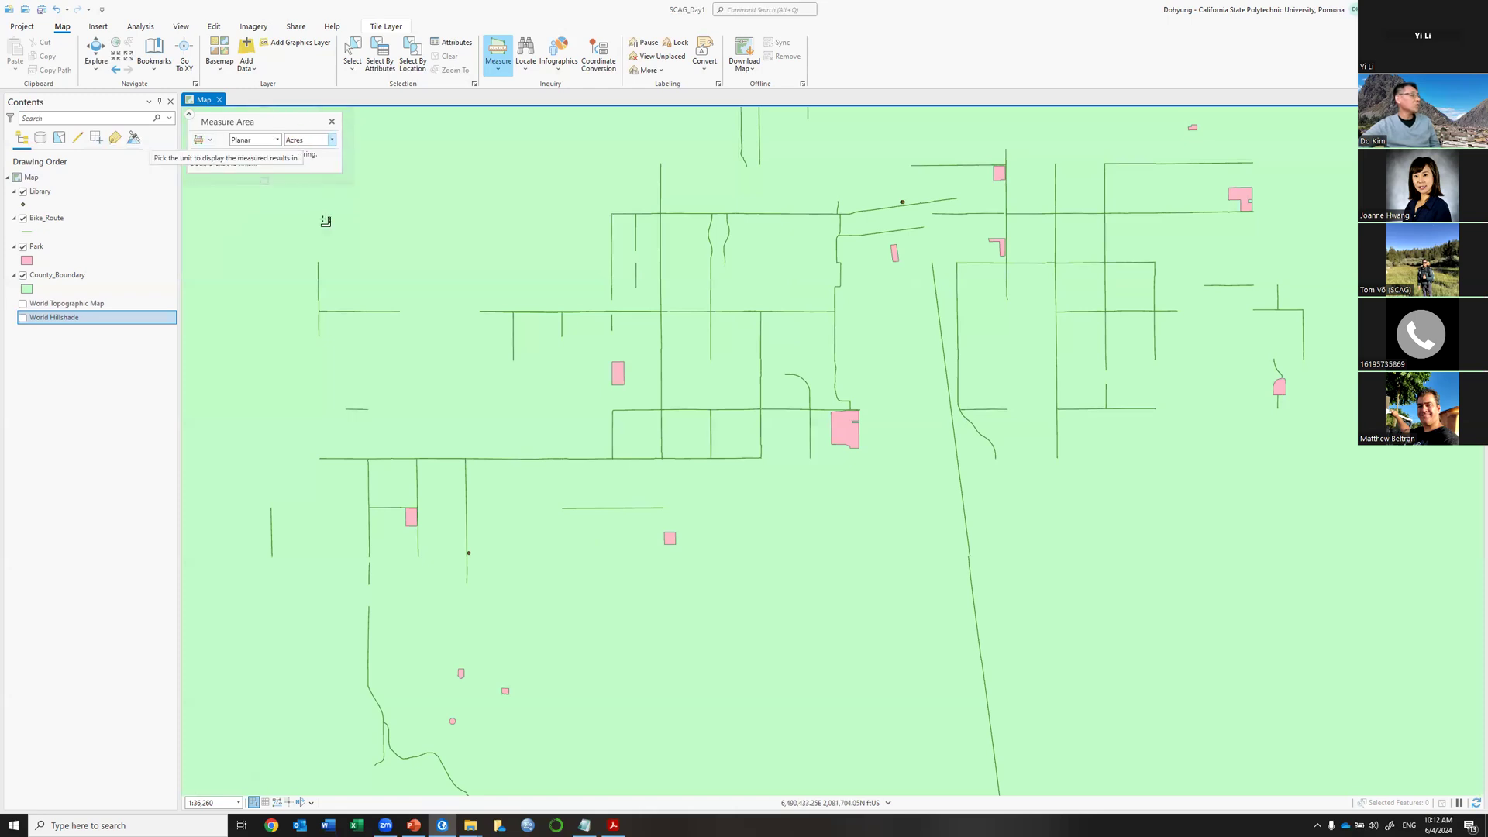
Outline the park polygon's corners to get an area of 18.93 acres.
left_click(621, 360)
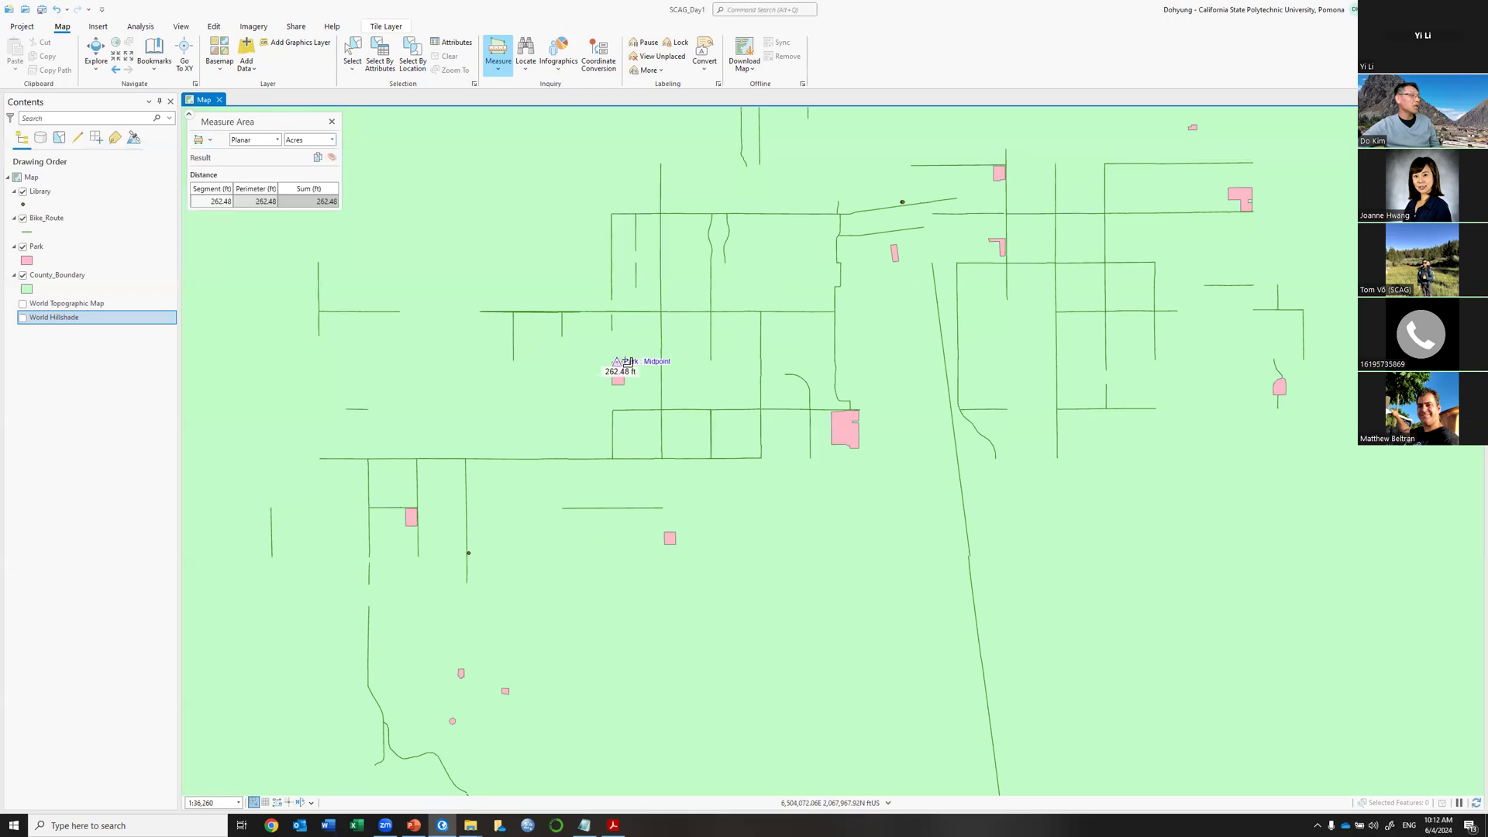
left_click(626, 387)
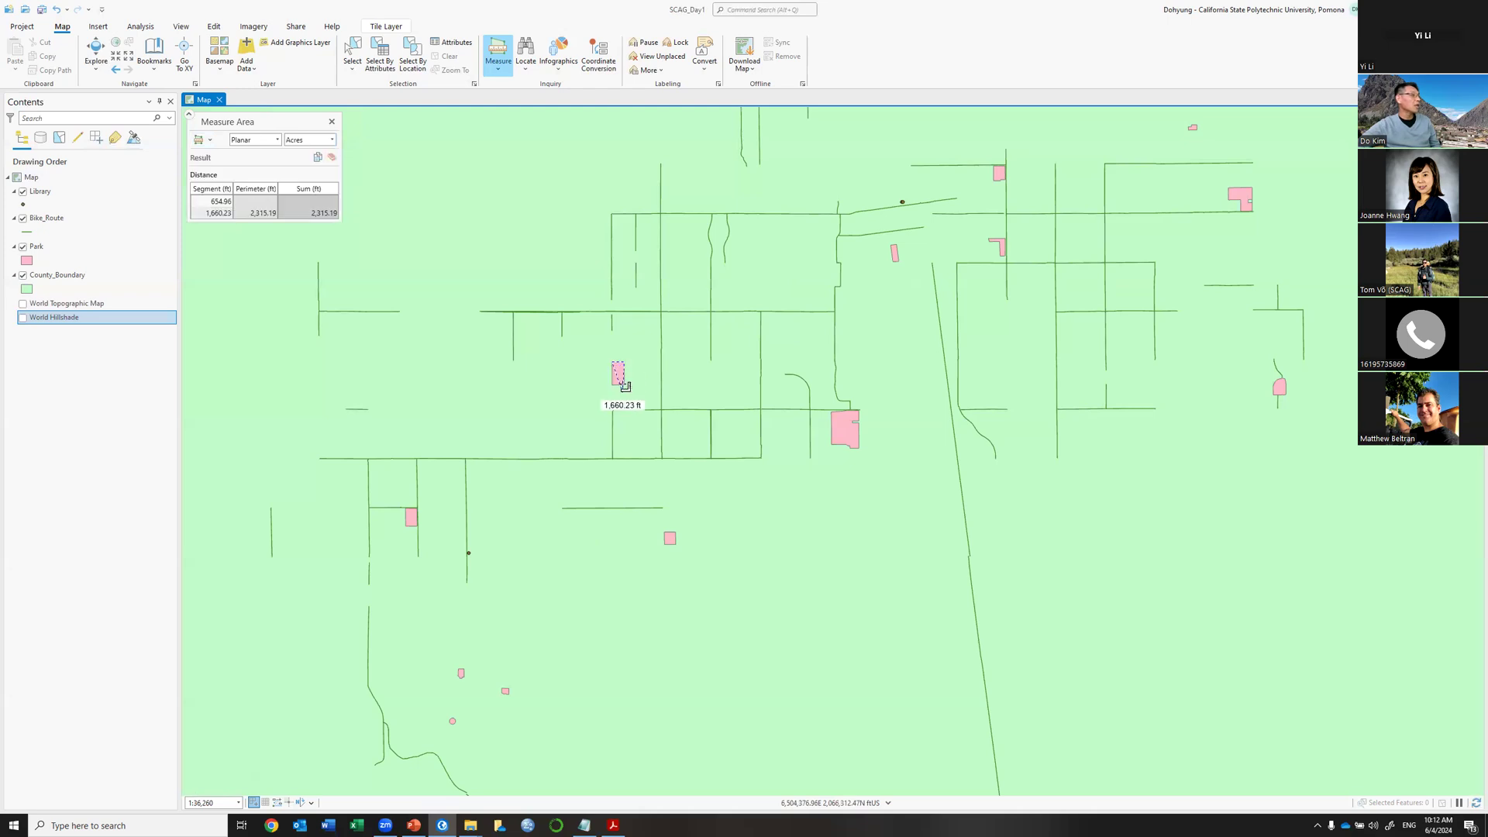
left_click(615, 385)
double_click(609, 383)
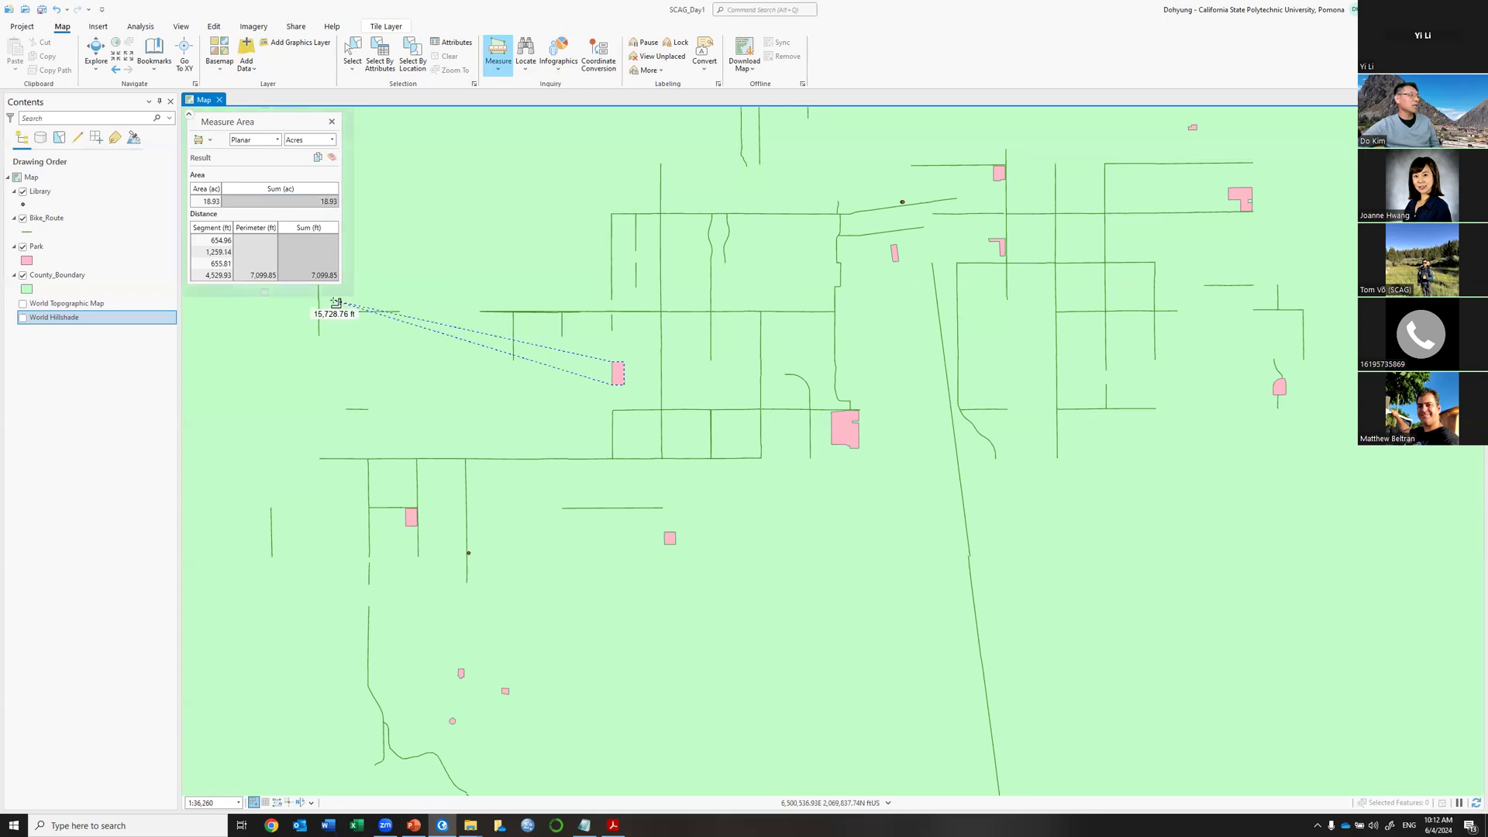
Close the area measurement, zoom out, hide County_Boundary and turn World Topographic Map and World Hillshade back on.
left_click(331, 121)
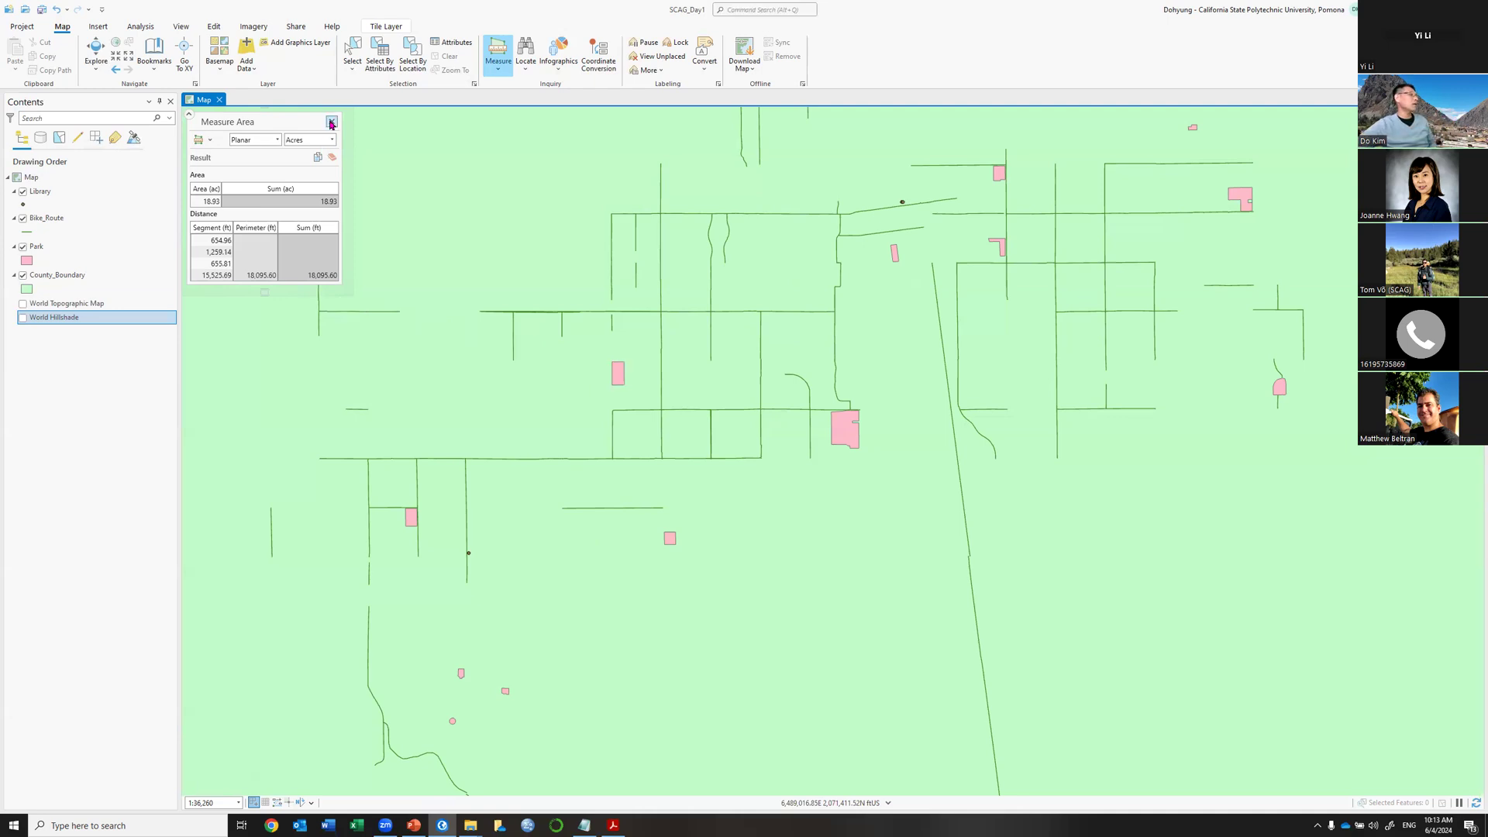
scroll(612, 373, "down", 3)
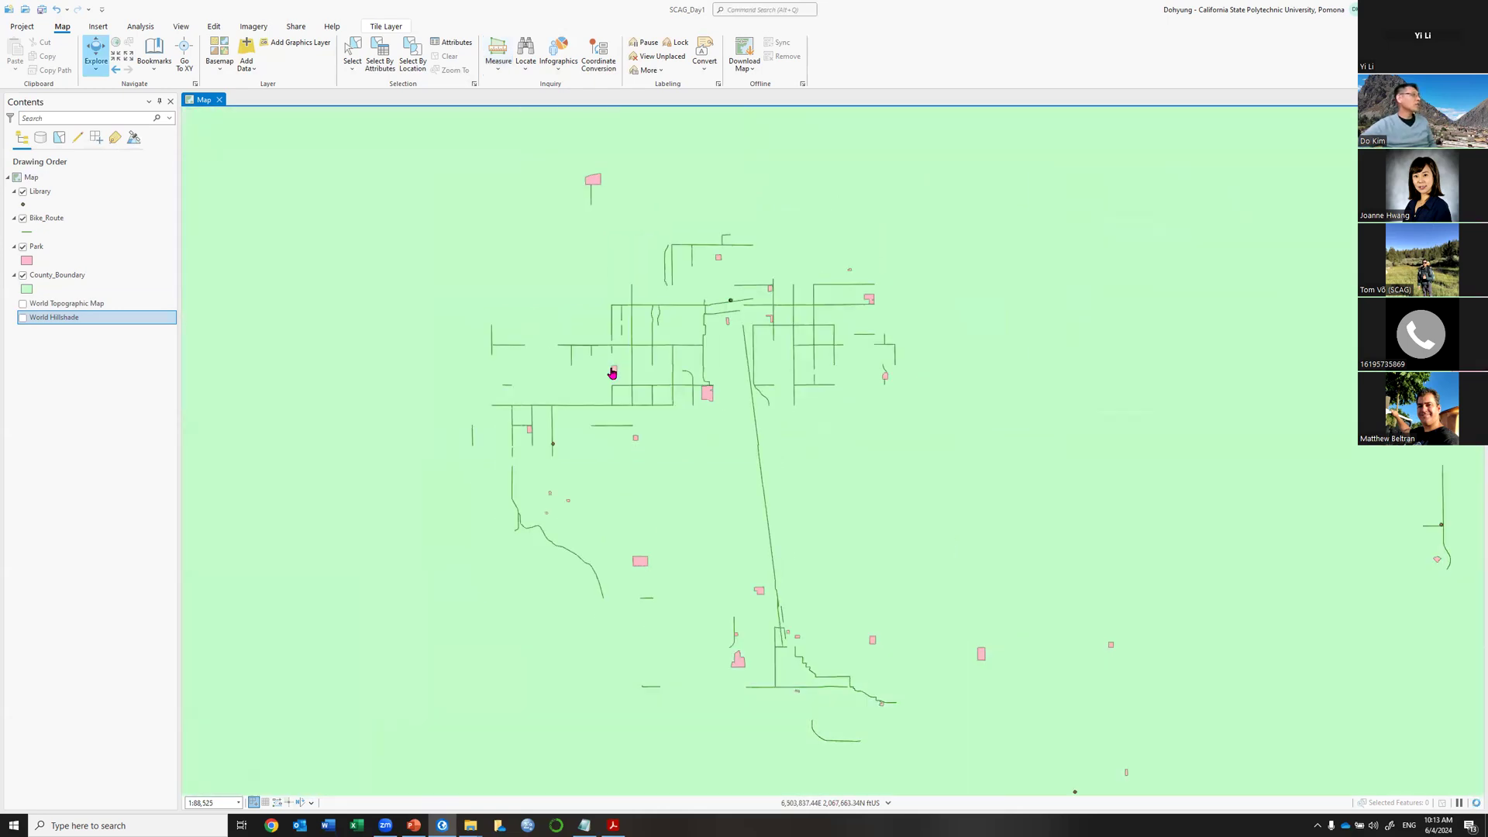
scroll(612, 373, "down", 3)
left_click(23, 276)
left_click(23, 304)
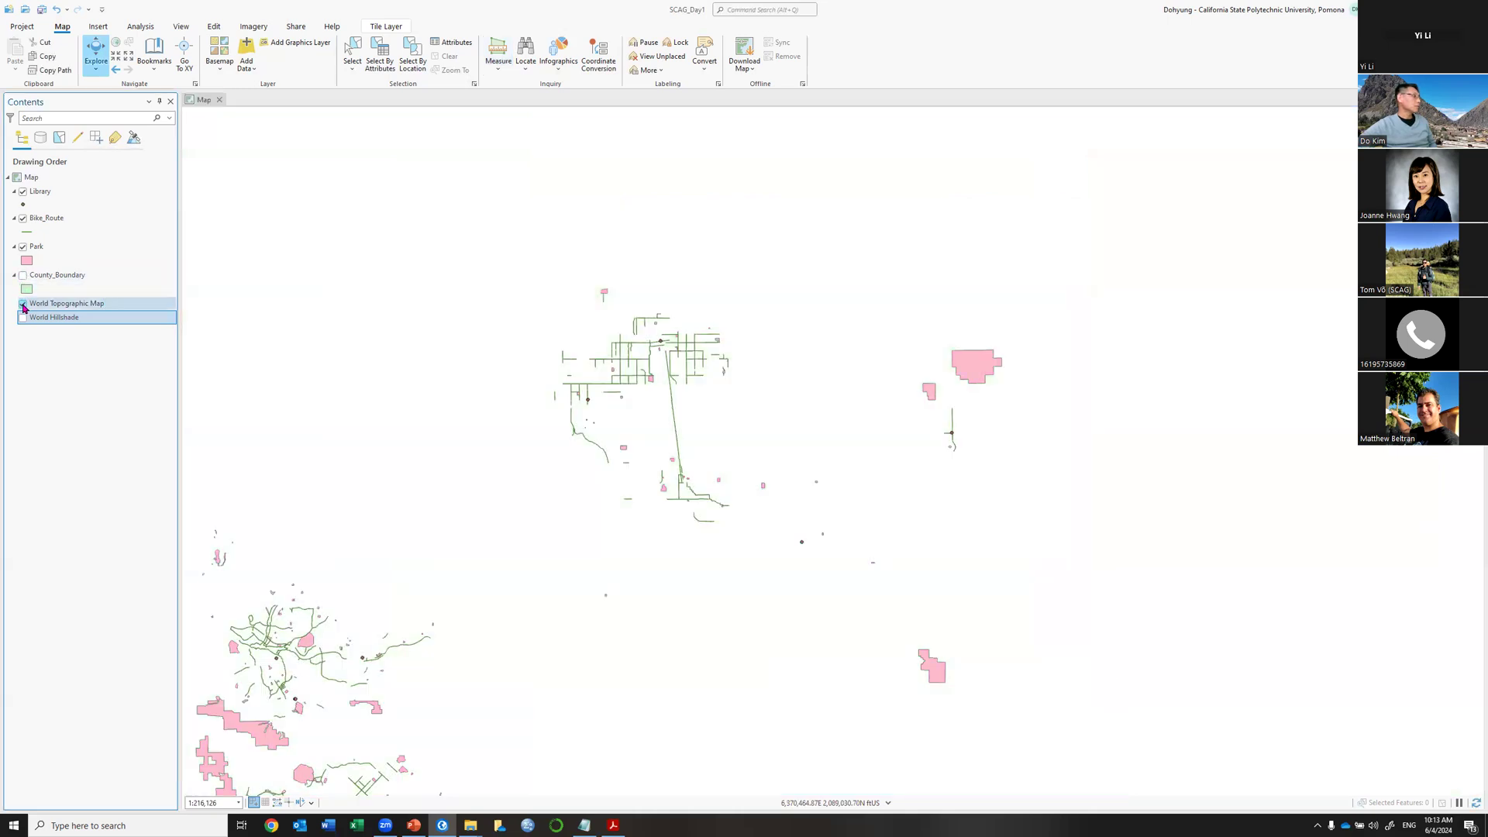
left_click(24, 318)
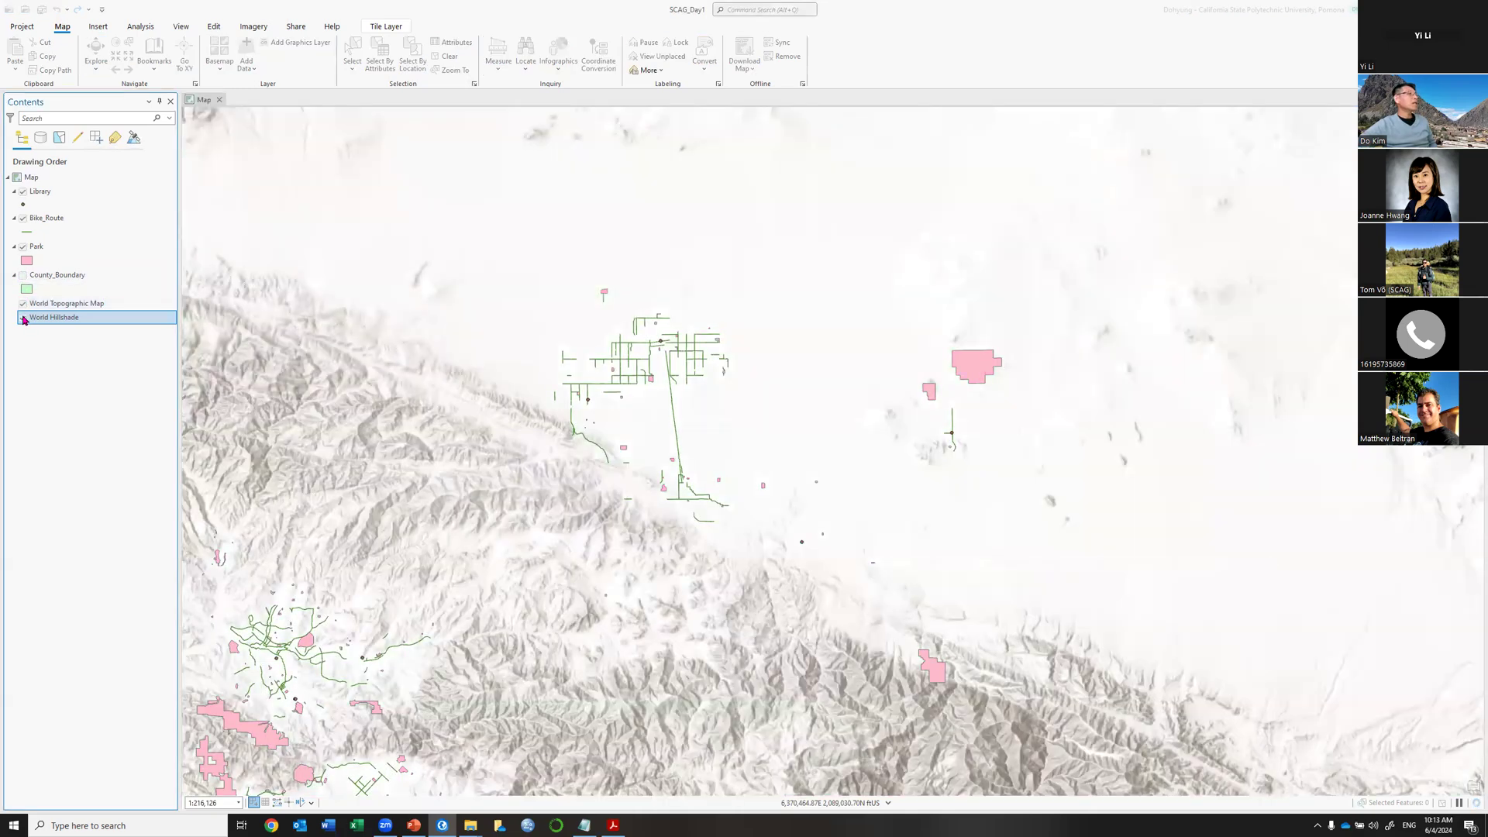
left_click(23, 318)
left_click(23, 305)
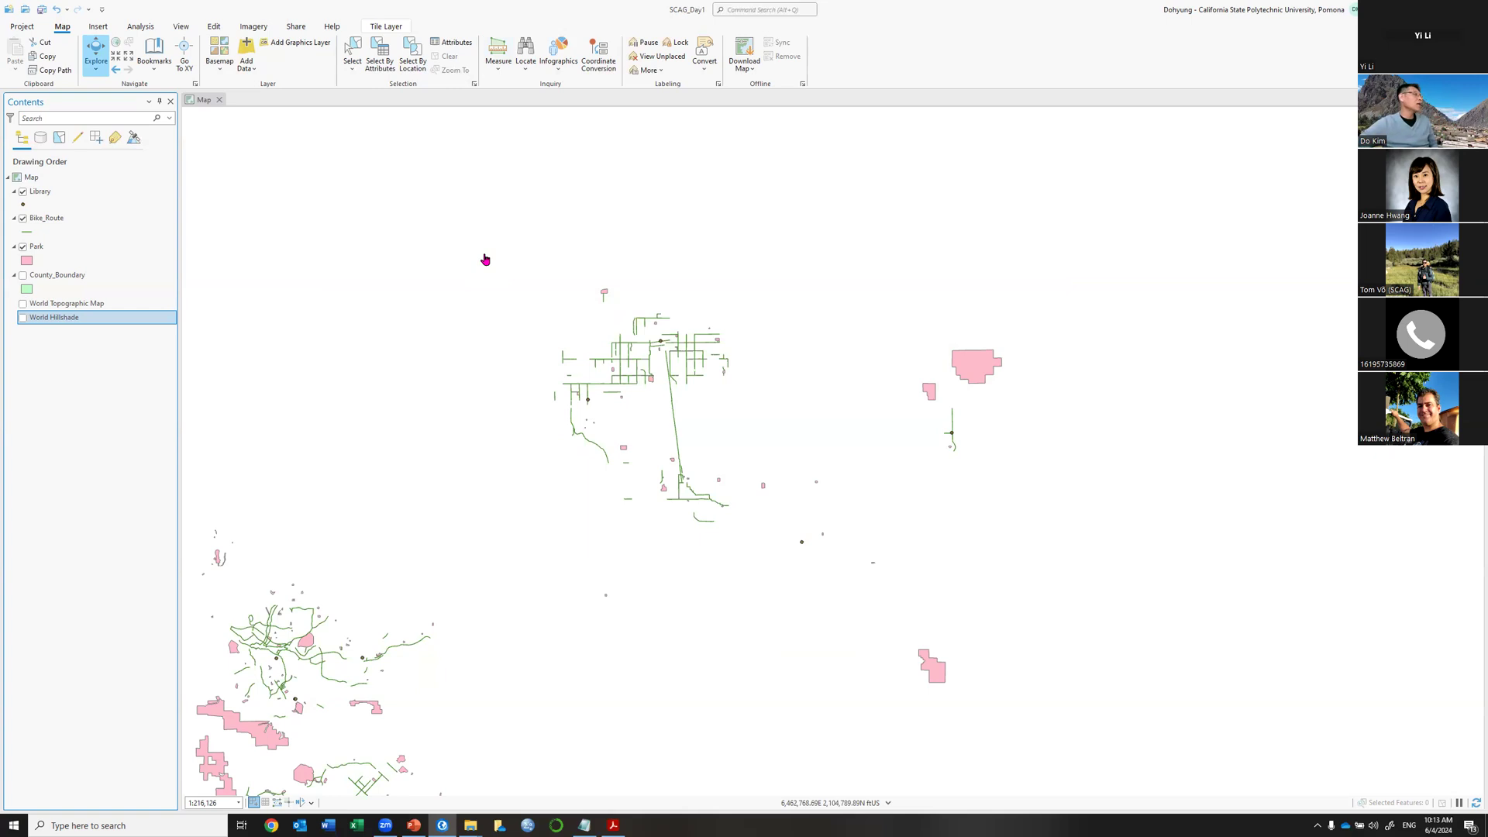
left_click(23, 317)
left_click(22, 303)
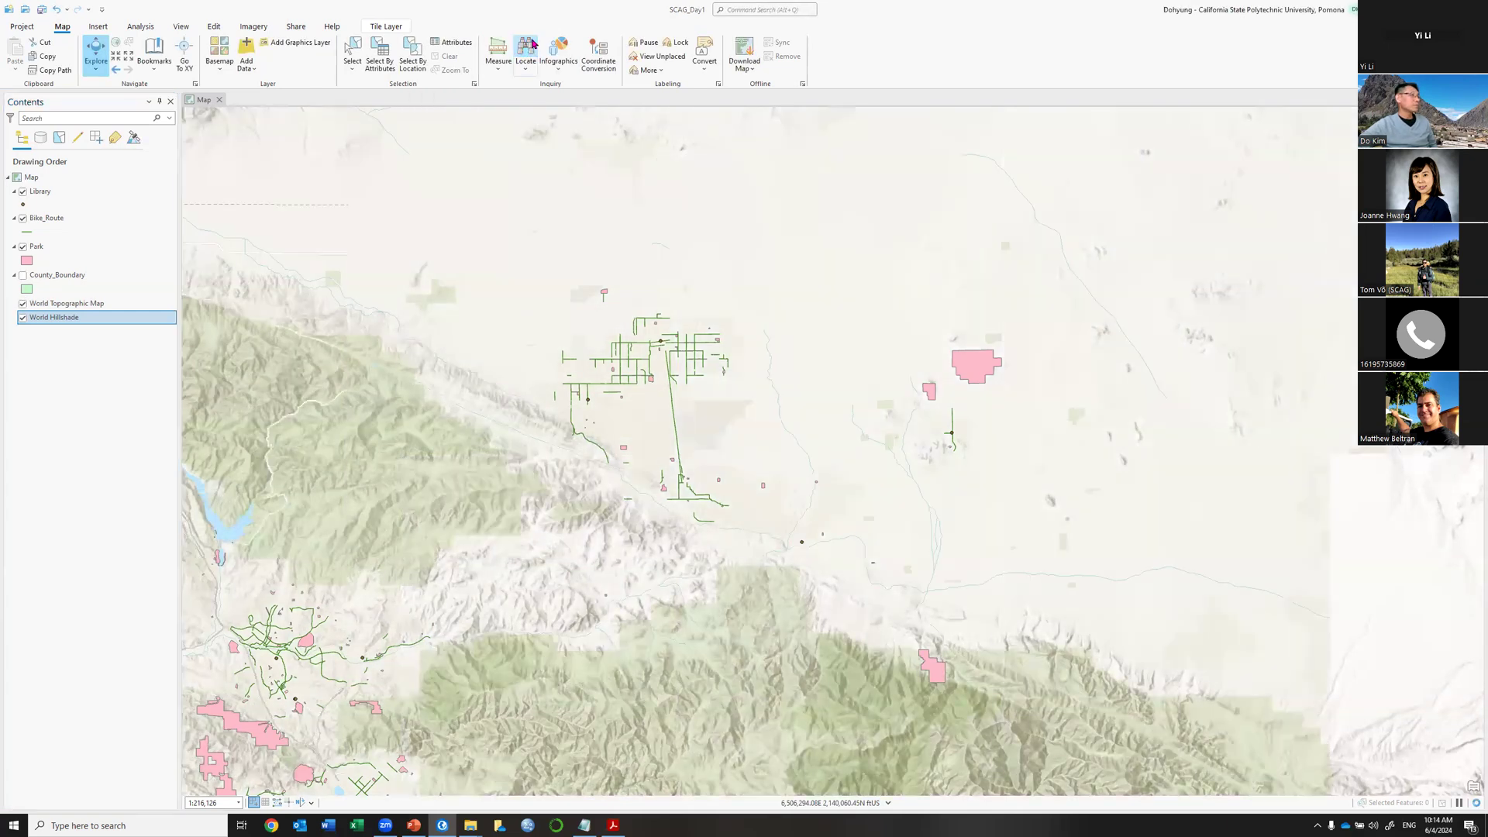
Locate the Pomona campus address, zoom out around the result, and hide World Hillshade.
left_click(527, 48)
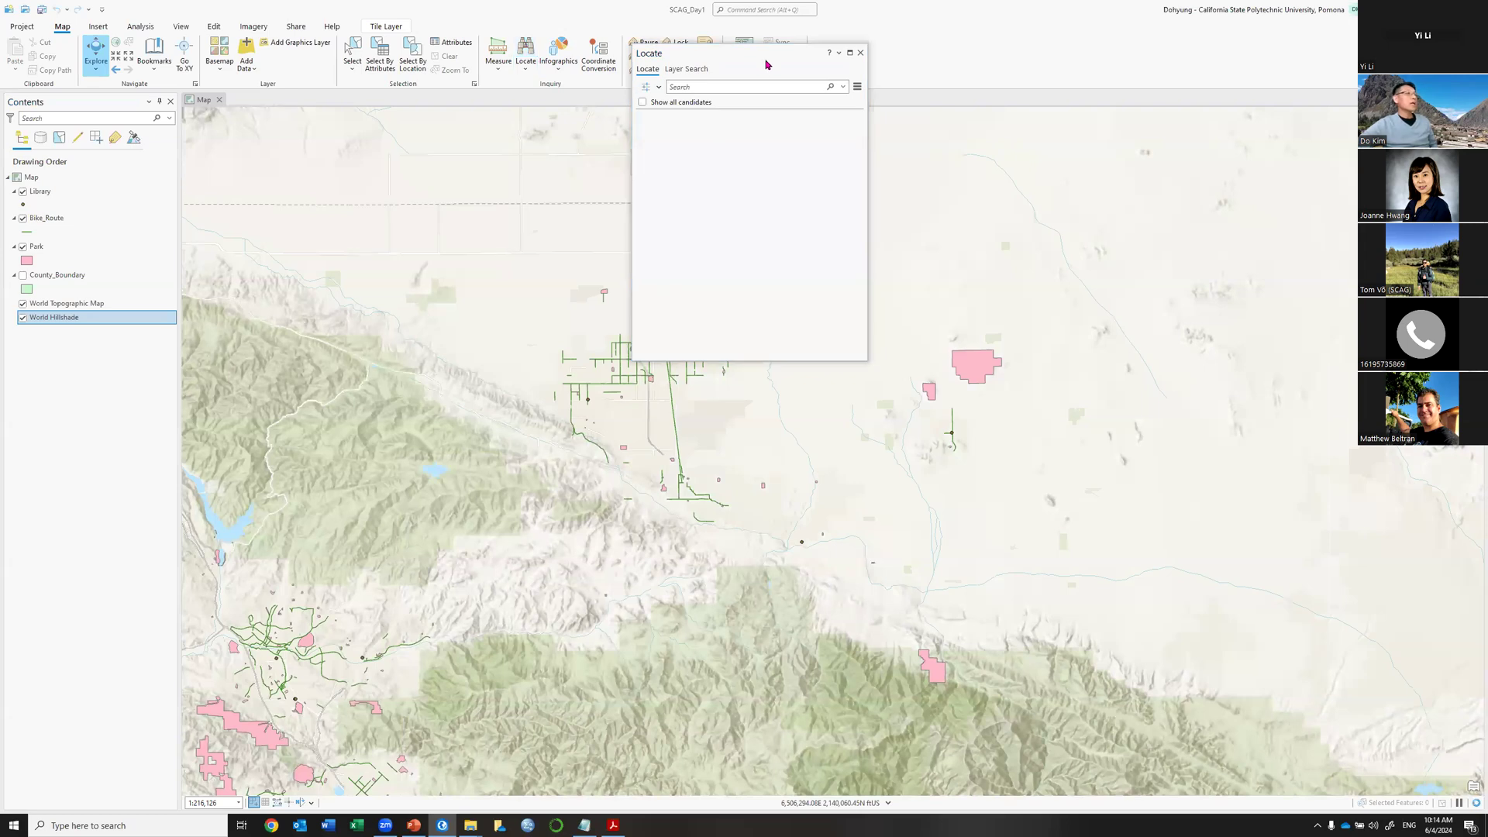
left_click_drag(768, 64, 1129, 233)
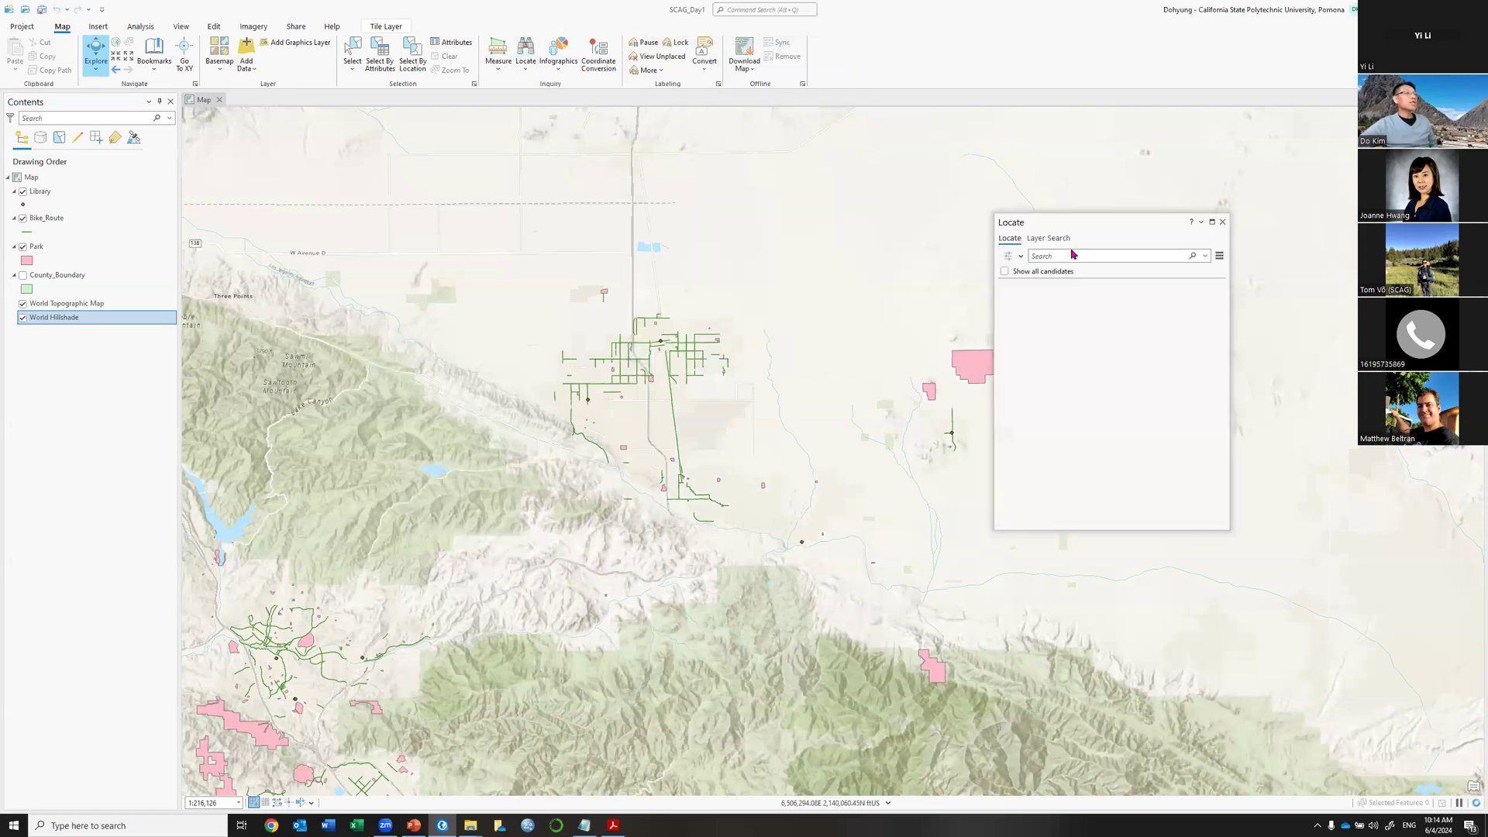
left_click(1171, 256)
type("3")
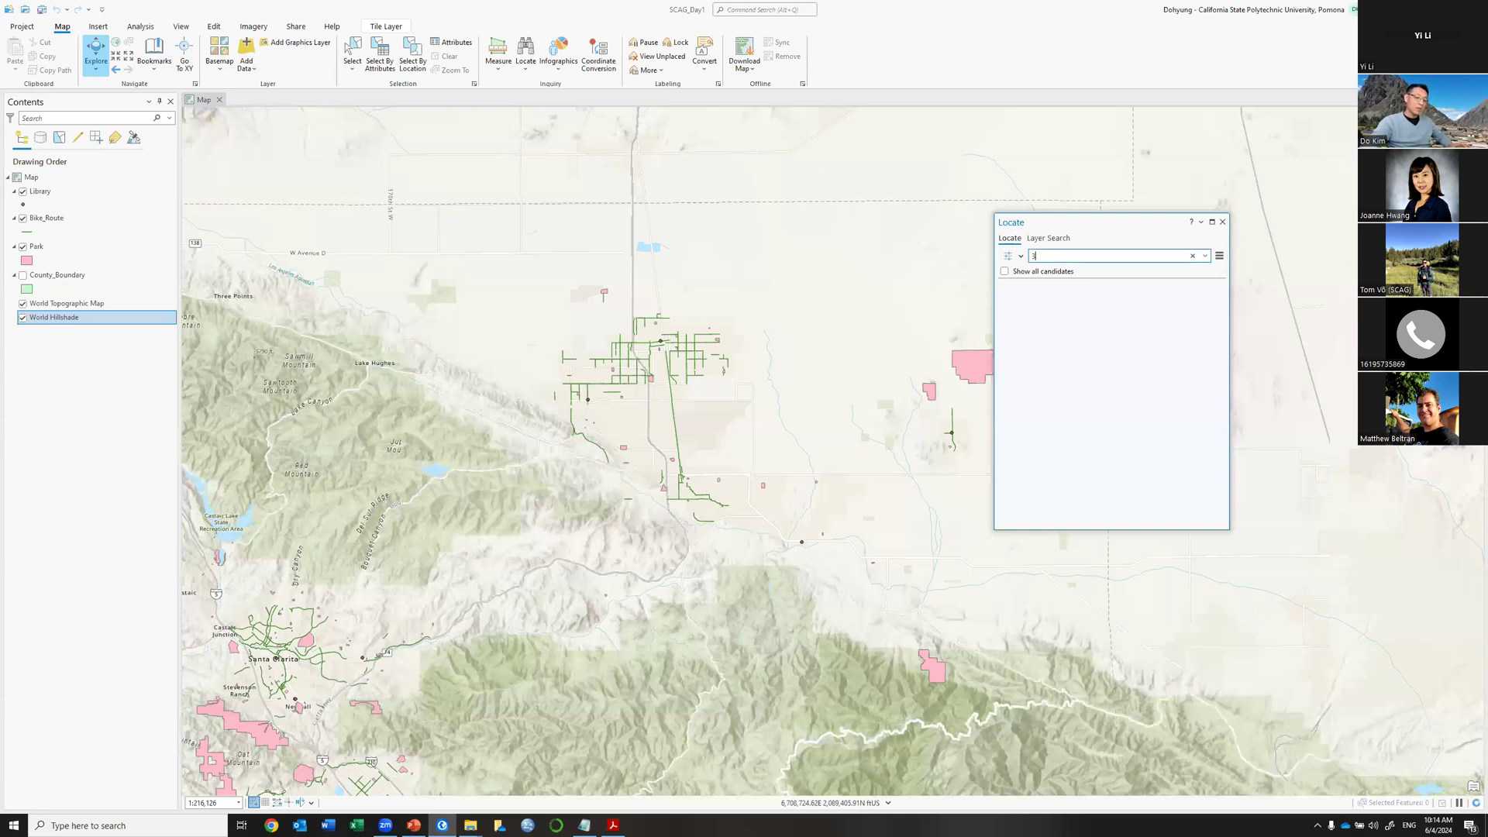
type("801")
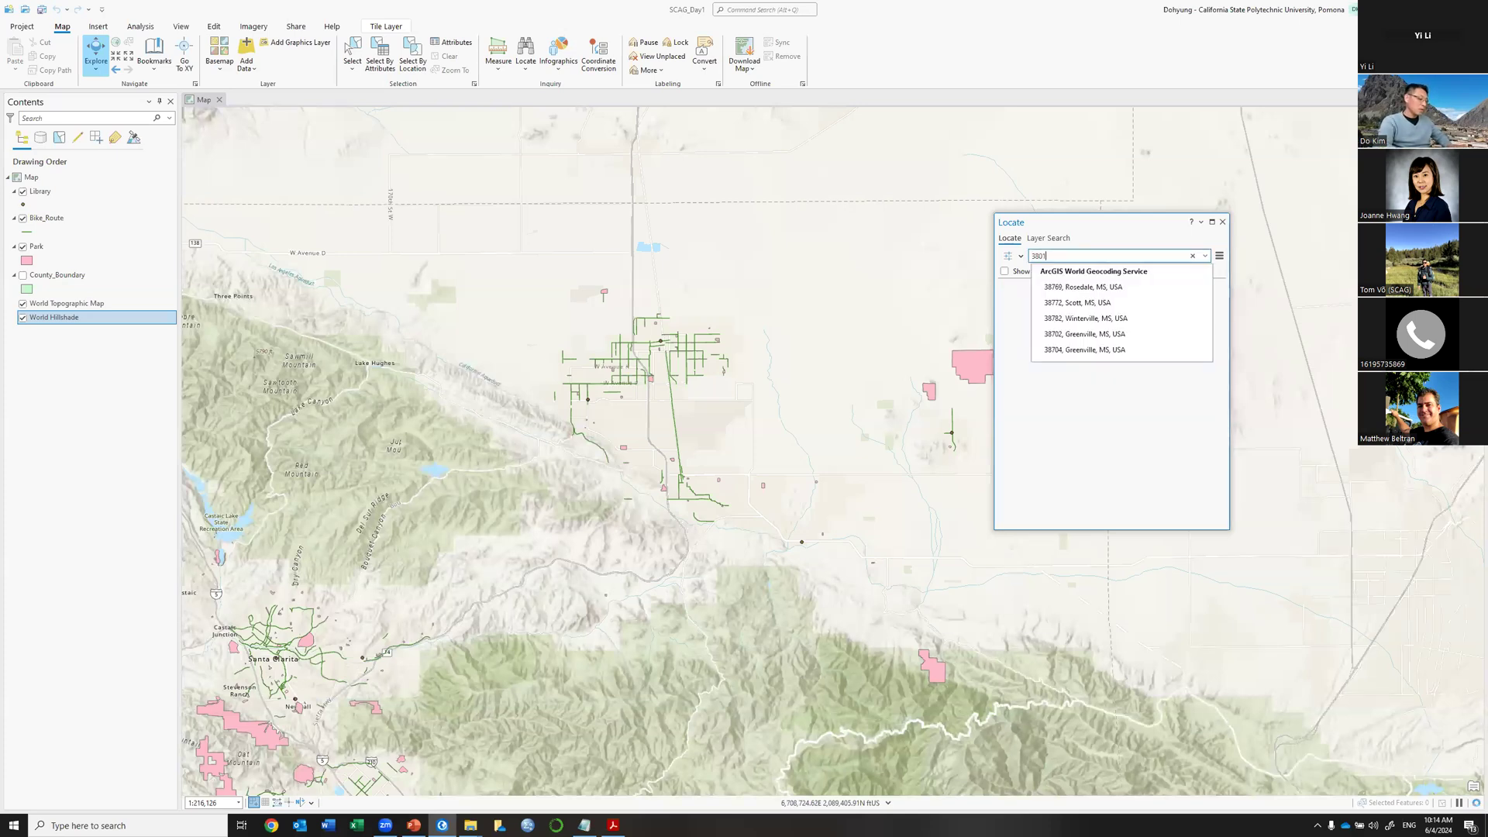
type(" W templ")
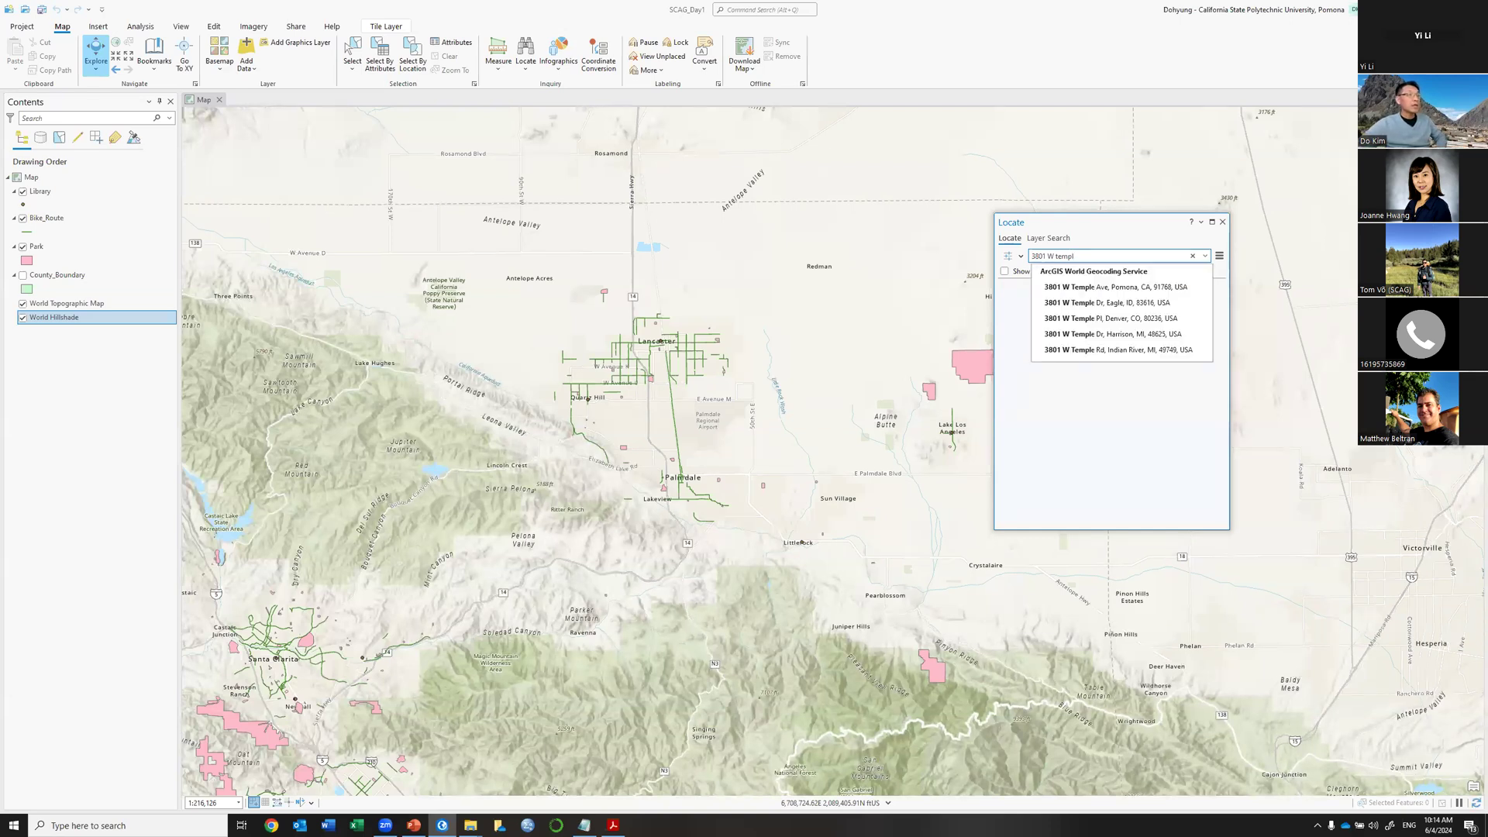
left_click(1141, 287)
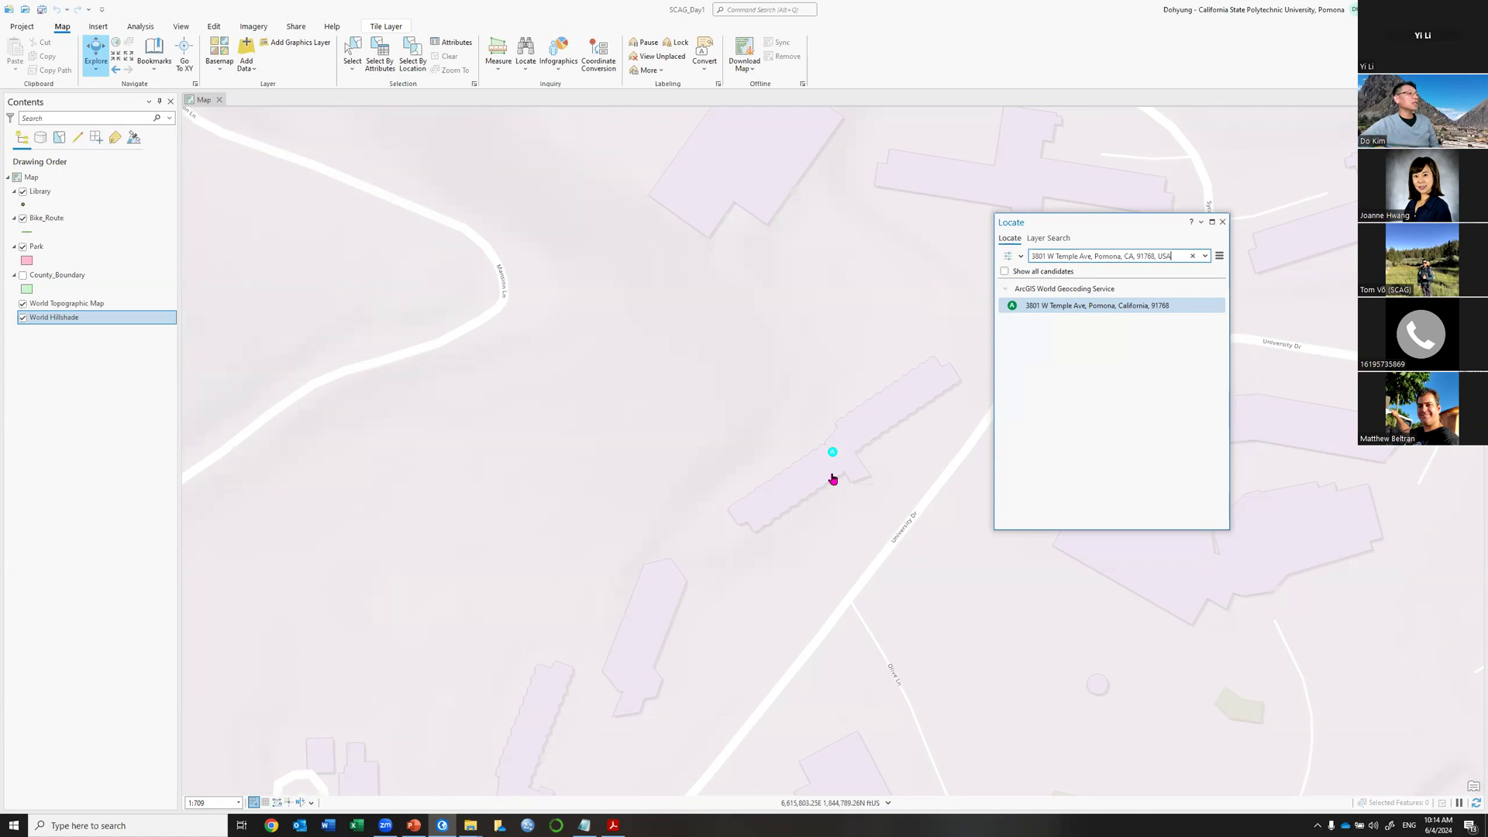
scroll(833, 479, "down", 5)
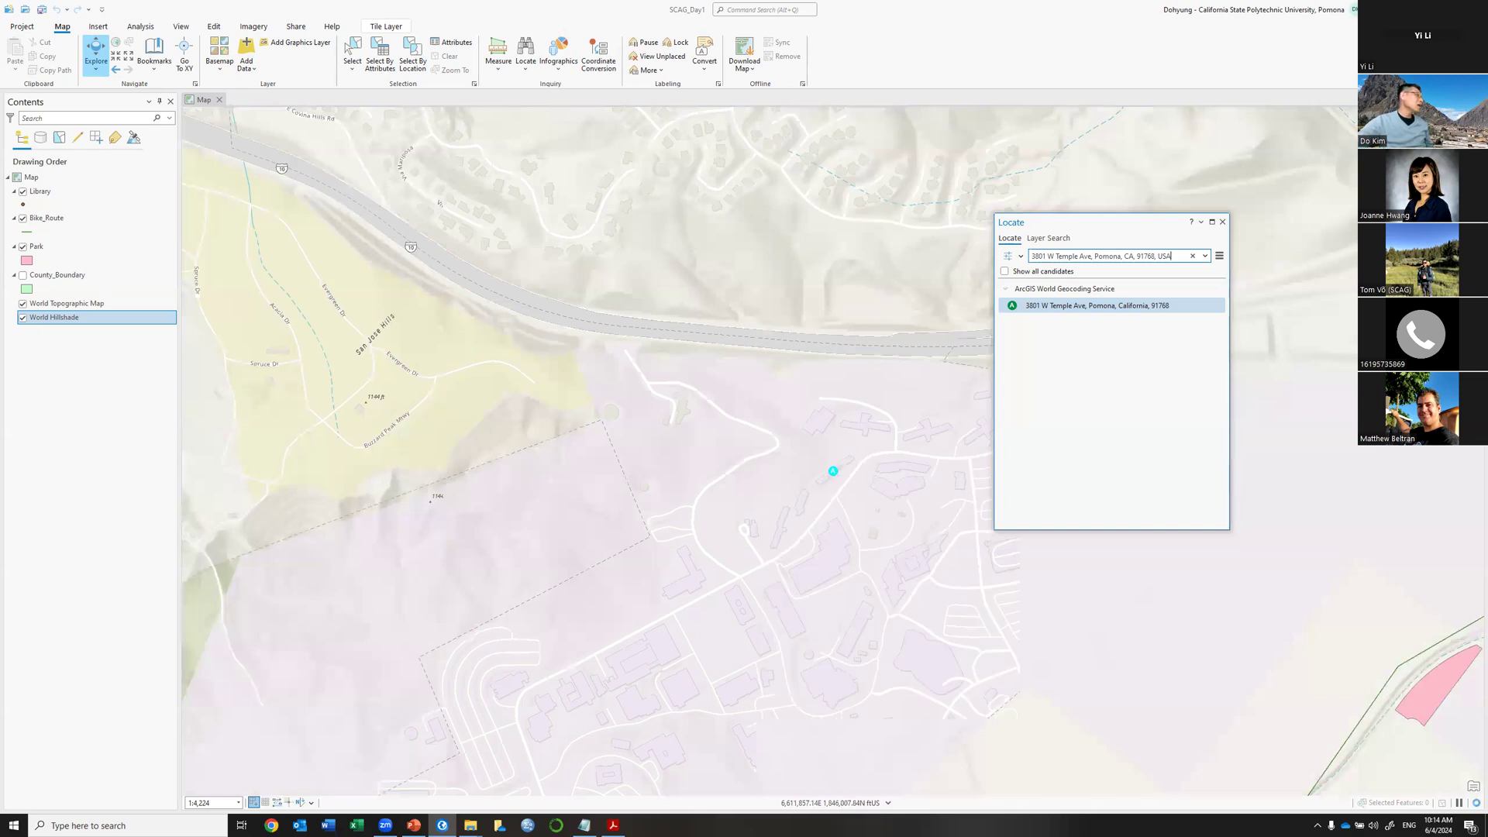
left_click(22, 317)
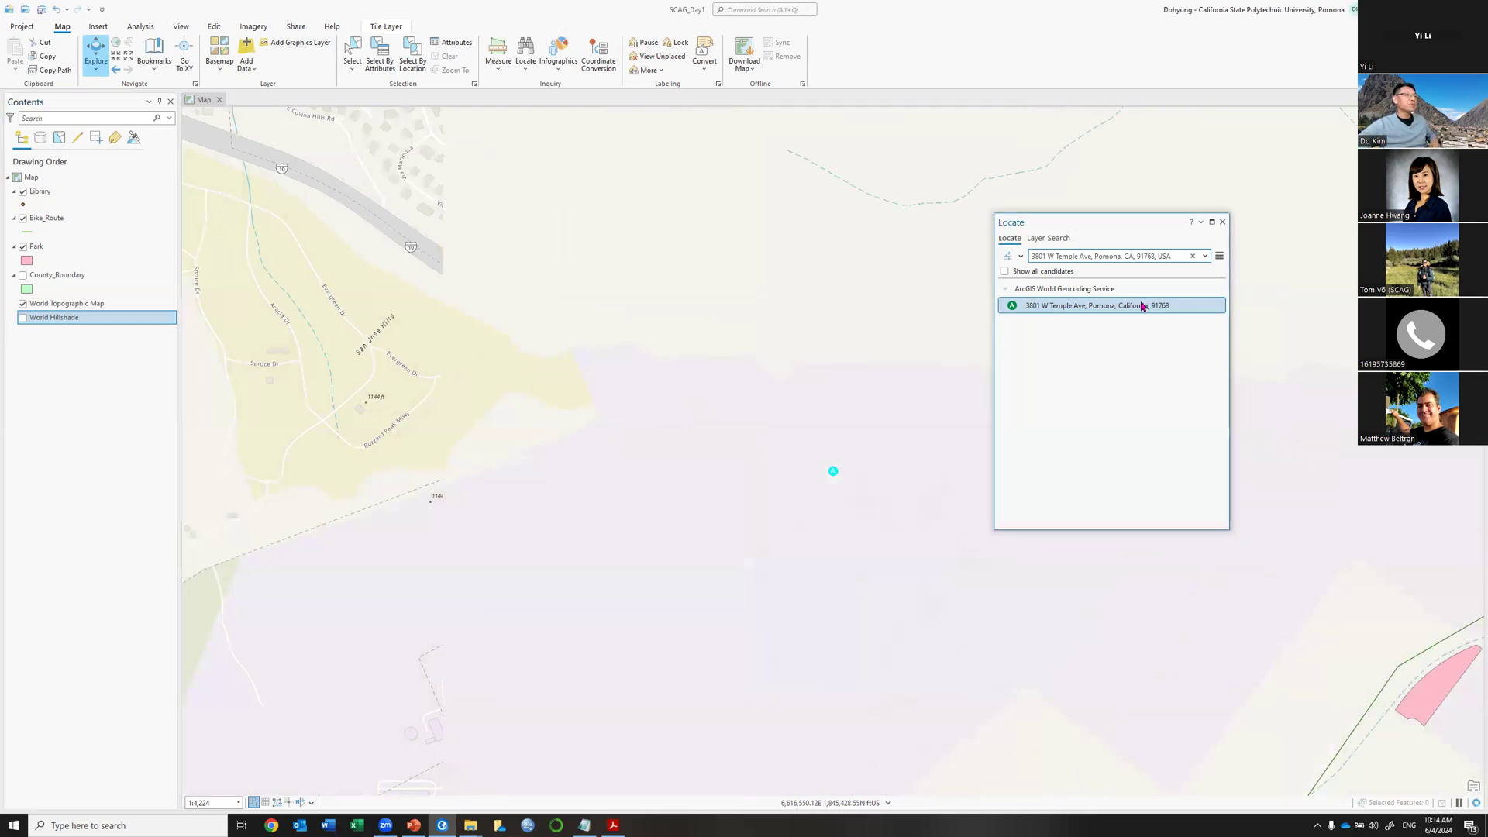
Add the located Pomona address as a Locate graphic, then select the search box text.
right_click(1142, 305)
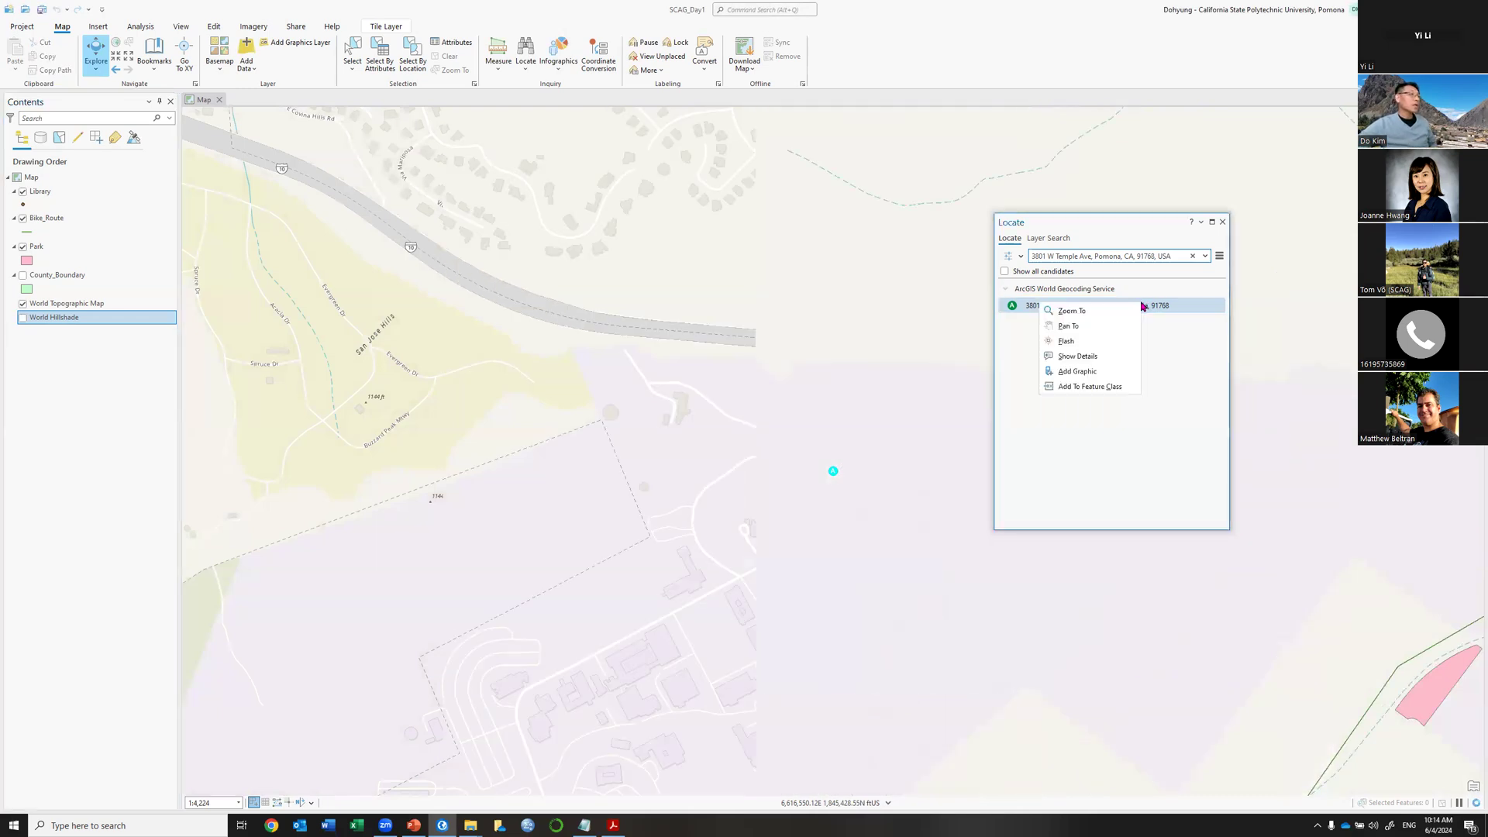
left_click(1078, 373)
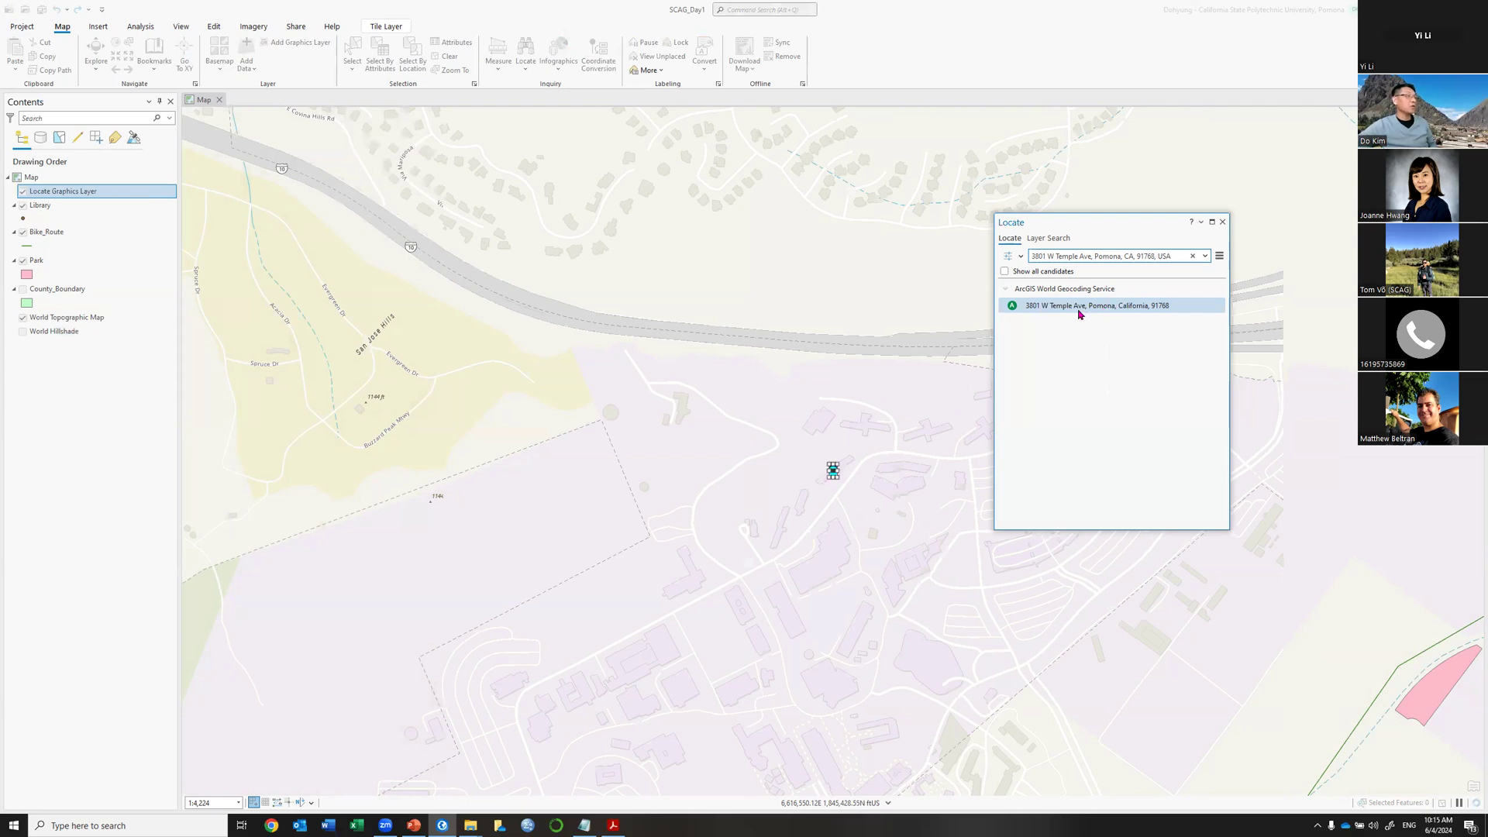
right_click(1043, 360)
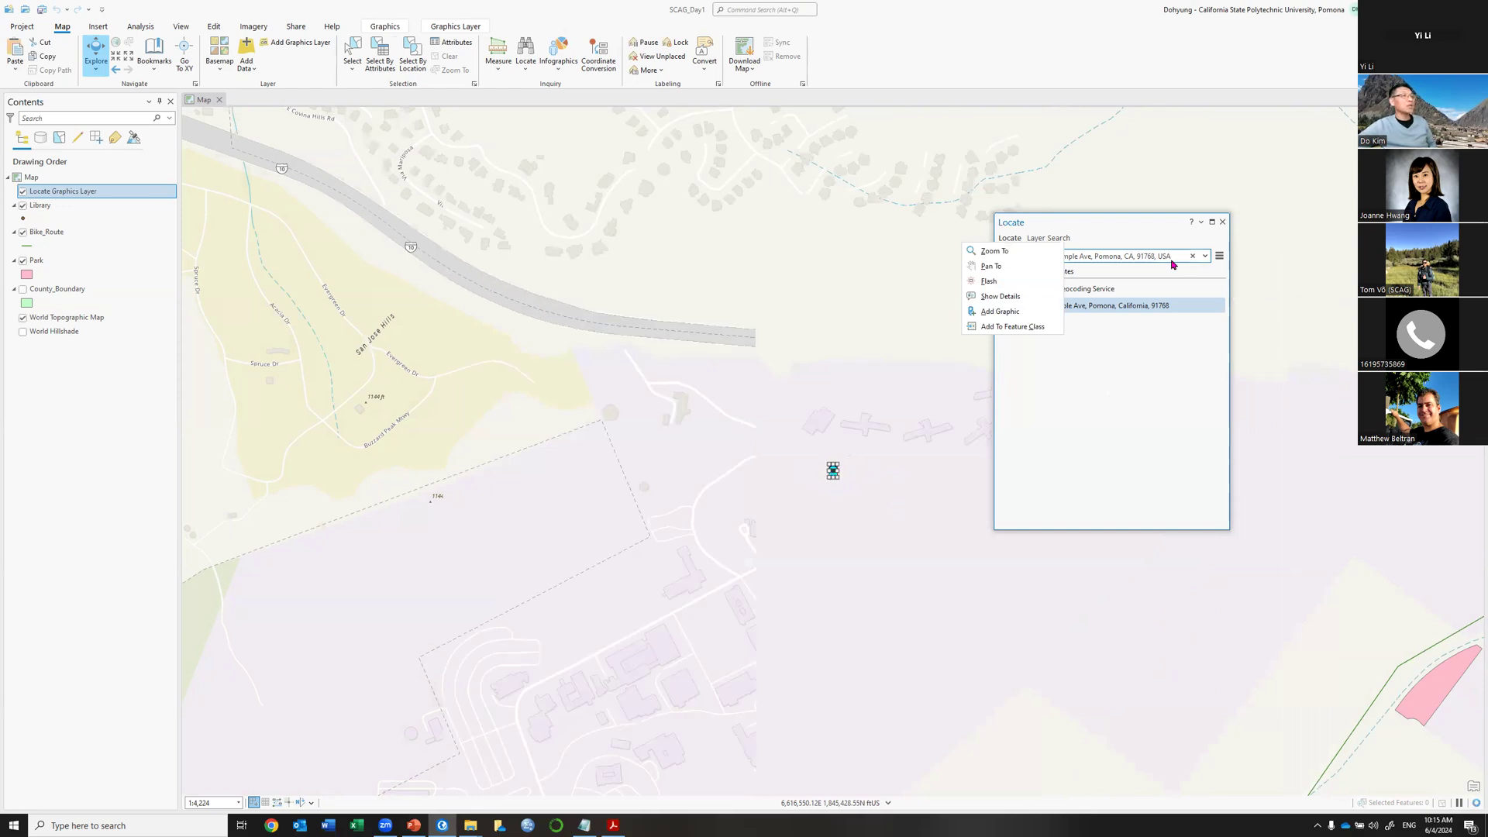
left_click(1173, 264)
left_click_drag(1173, 262, 1039, 256)
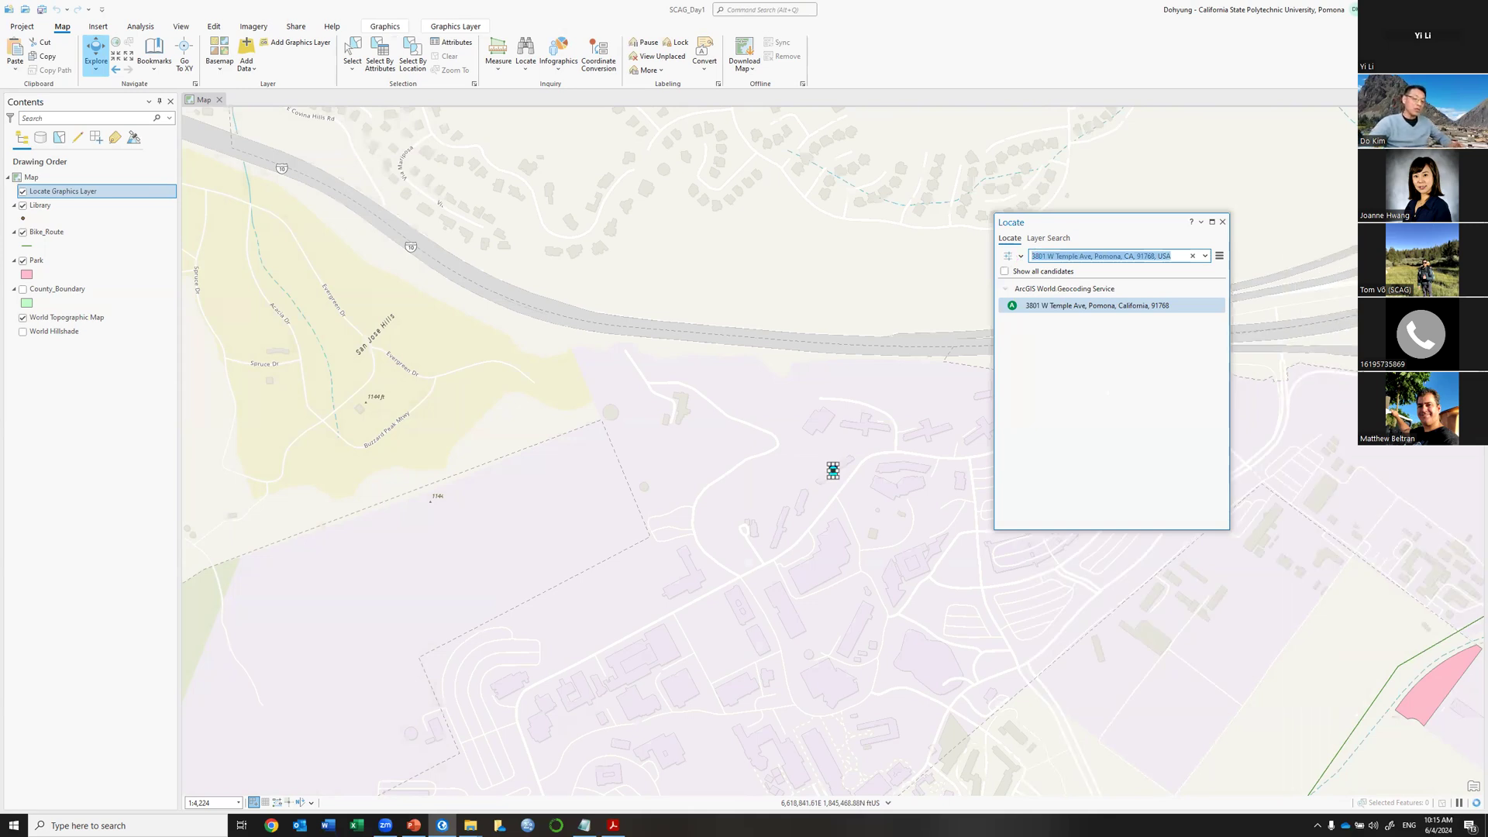
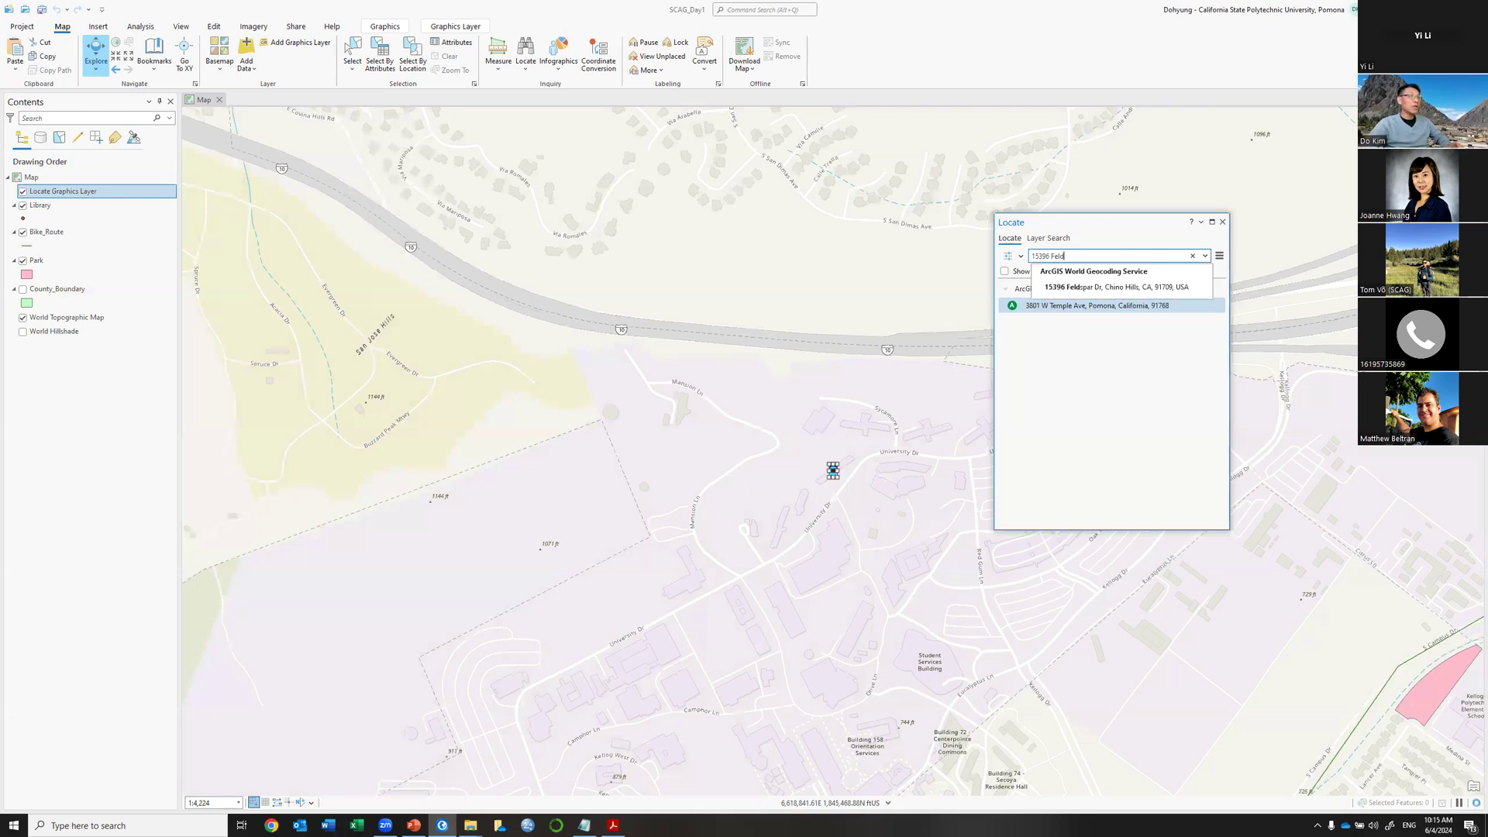
key("Down")
key("Return")
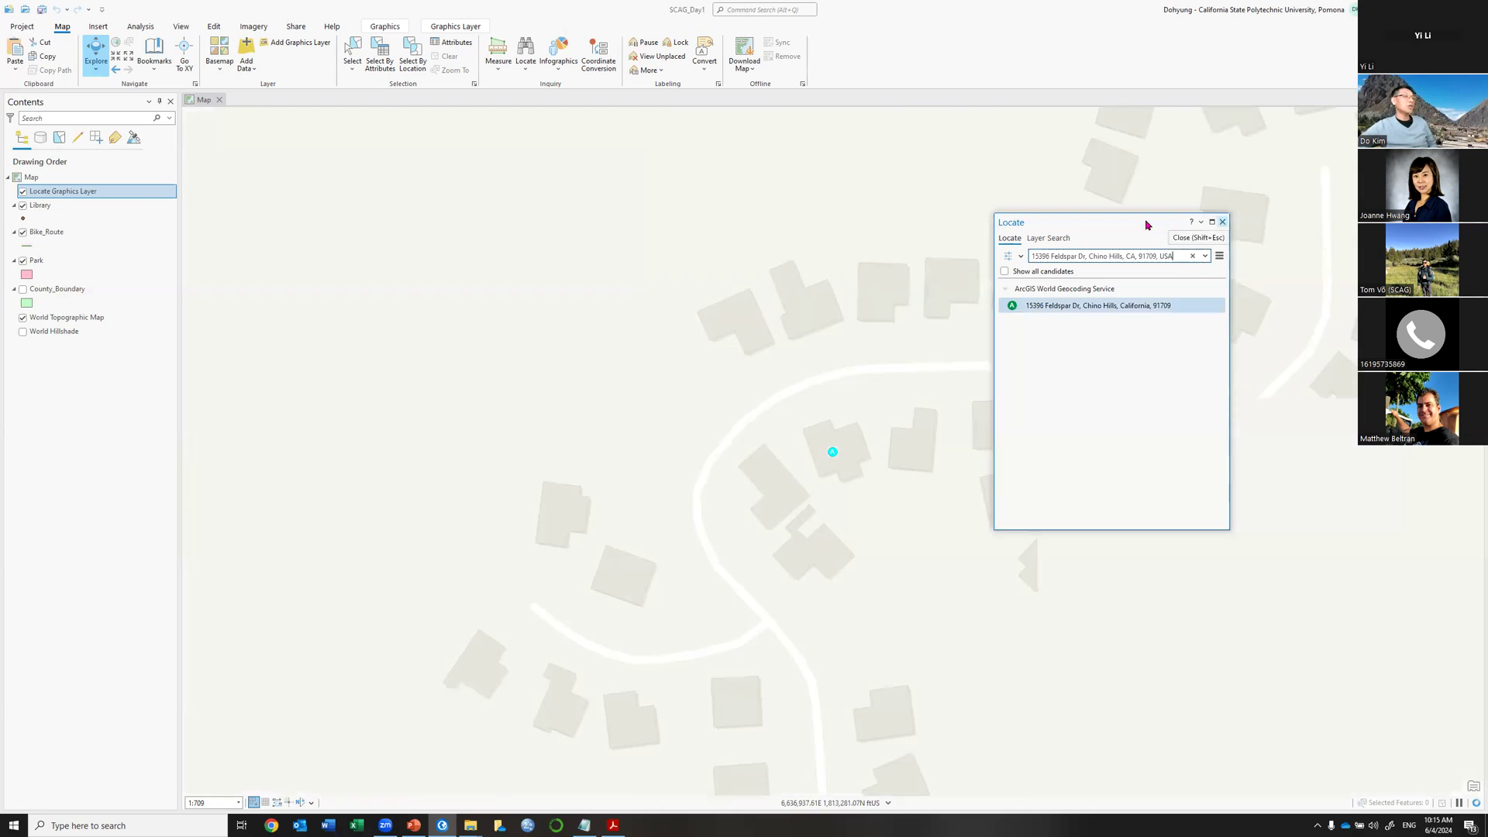
left_click_drag(1136, 222, 234, 322)
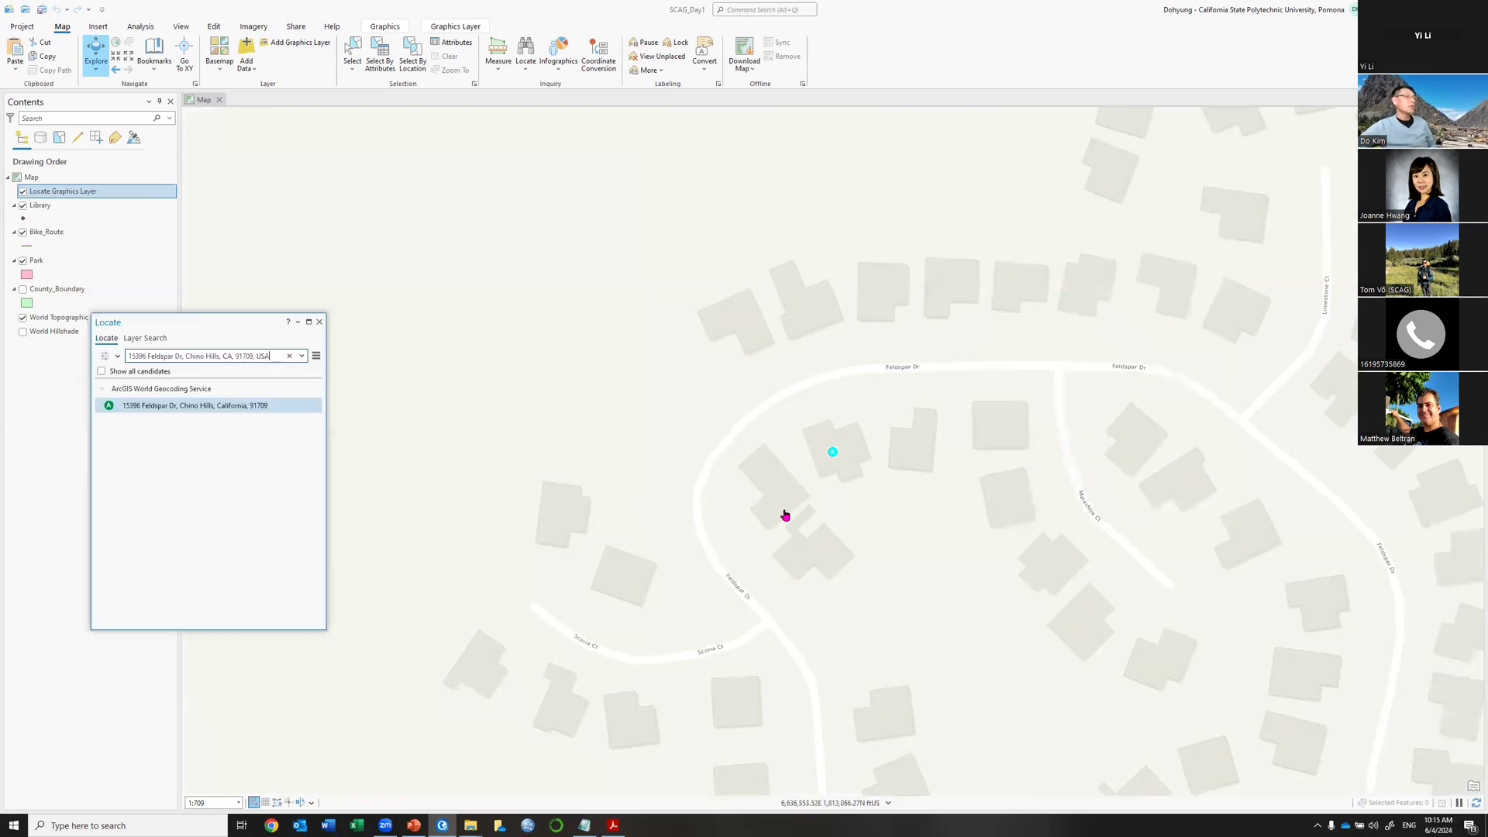
scroll(819, 499, "down", 10)
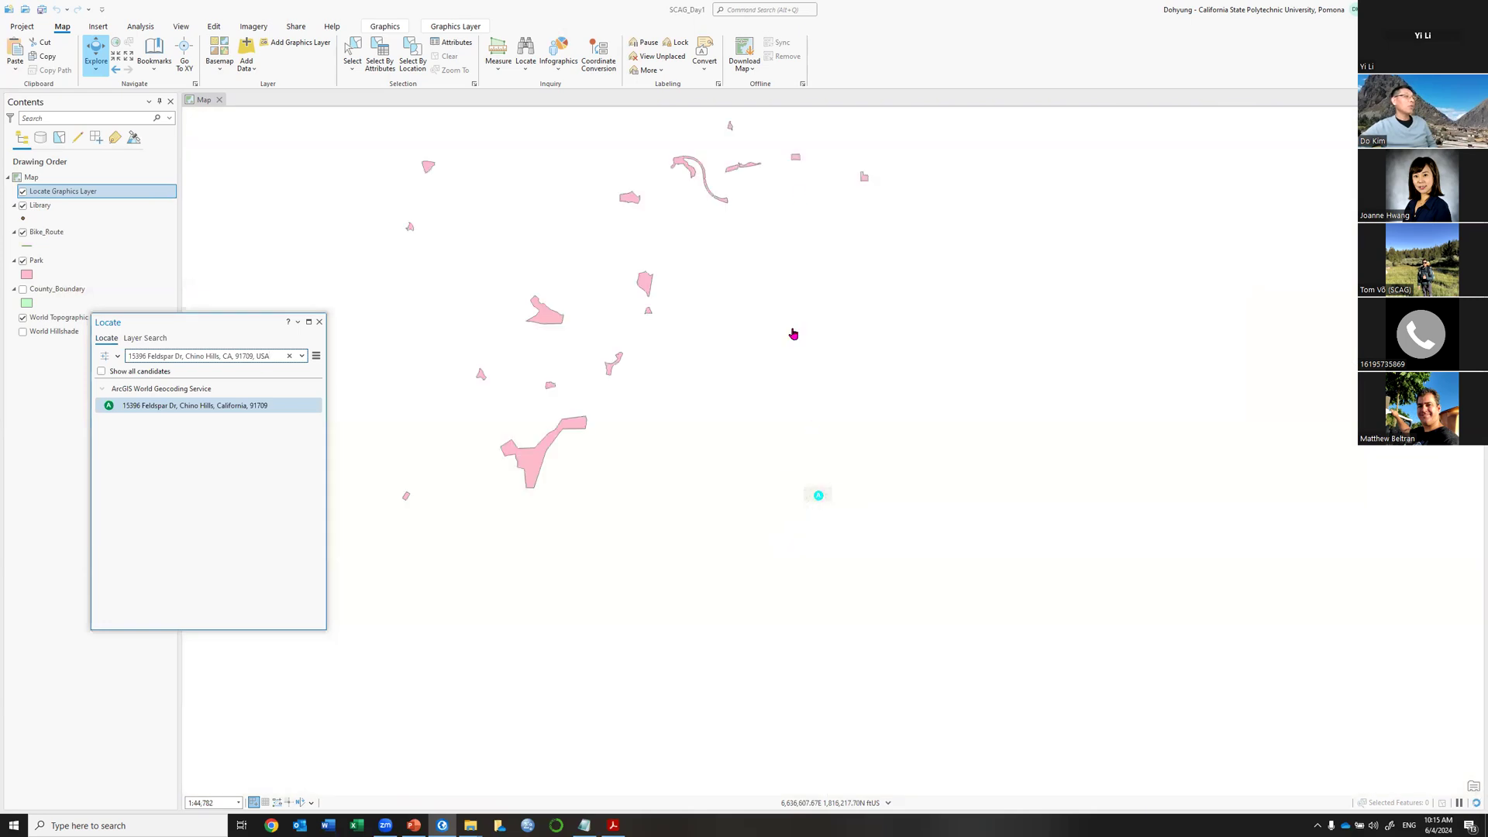
left_click_drag(785, 247, 1046, 453)
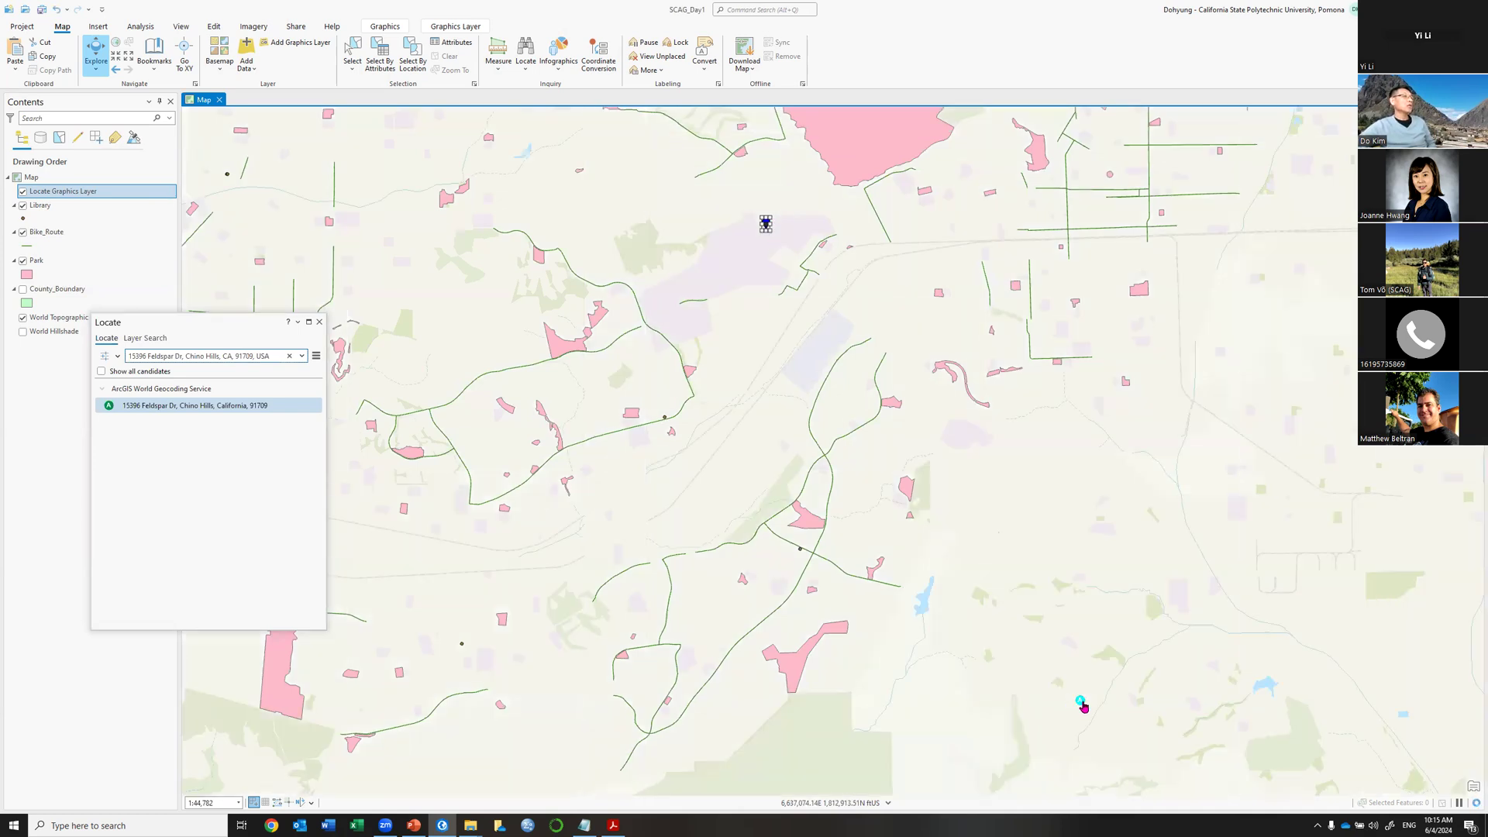
Add the Feldspar Dr result as a map graphic and recenter on the Pomona marker.
left_click(221, 412)
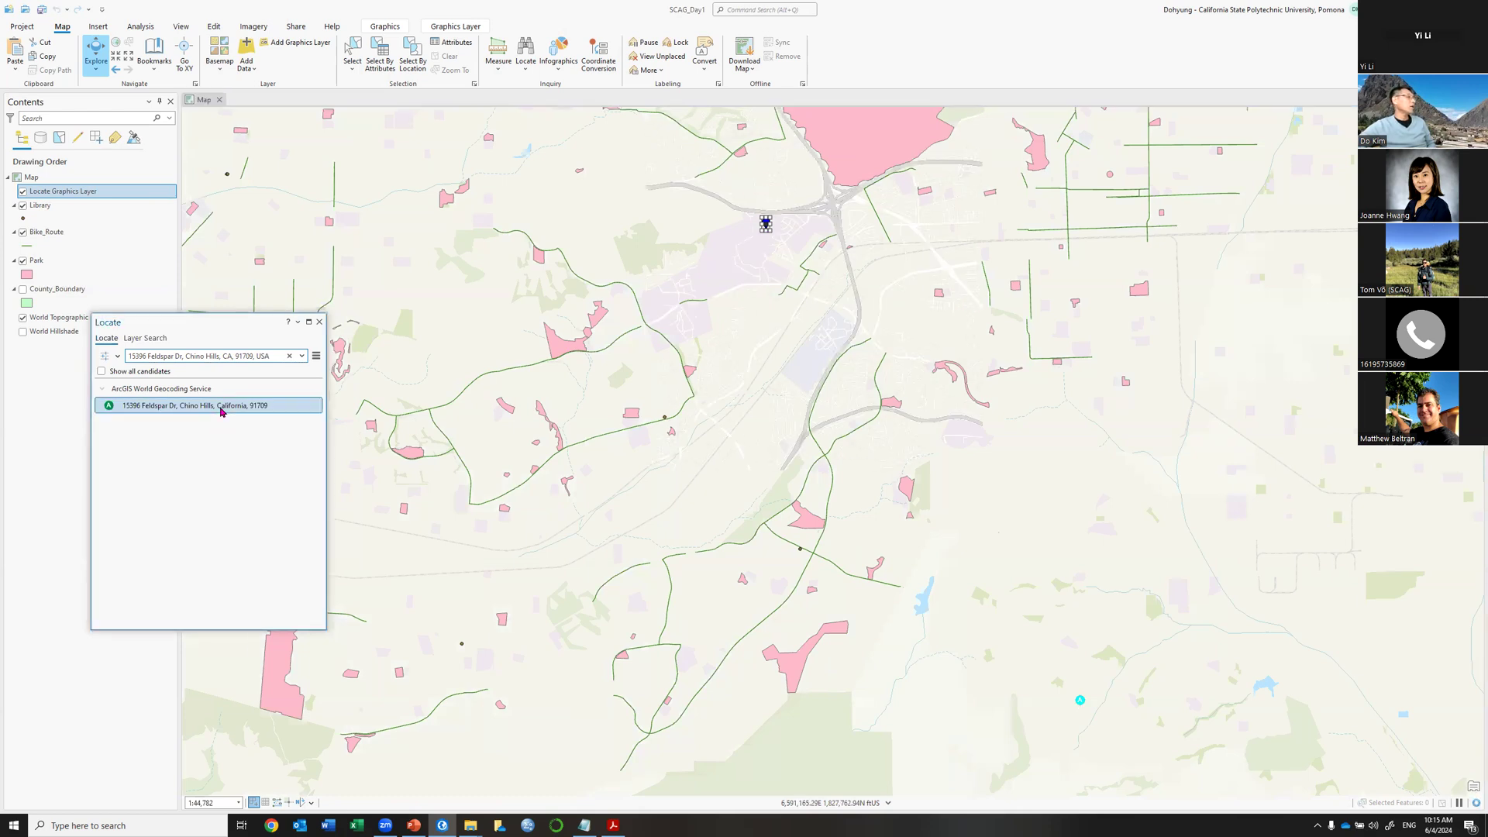
right_click(221, 411)
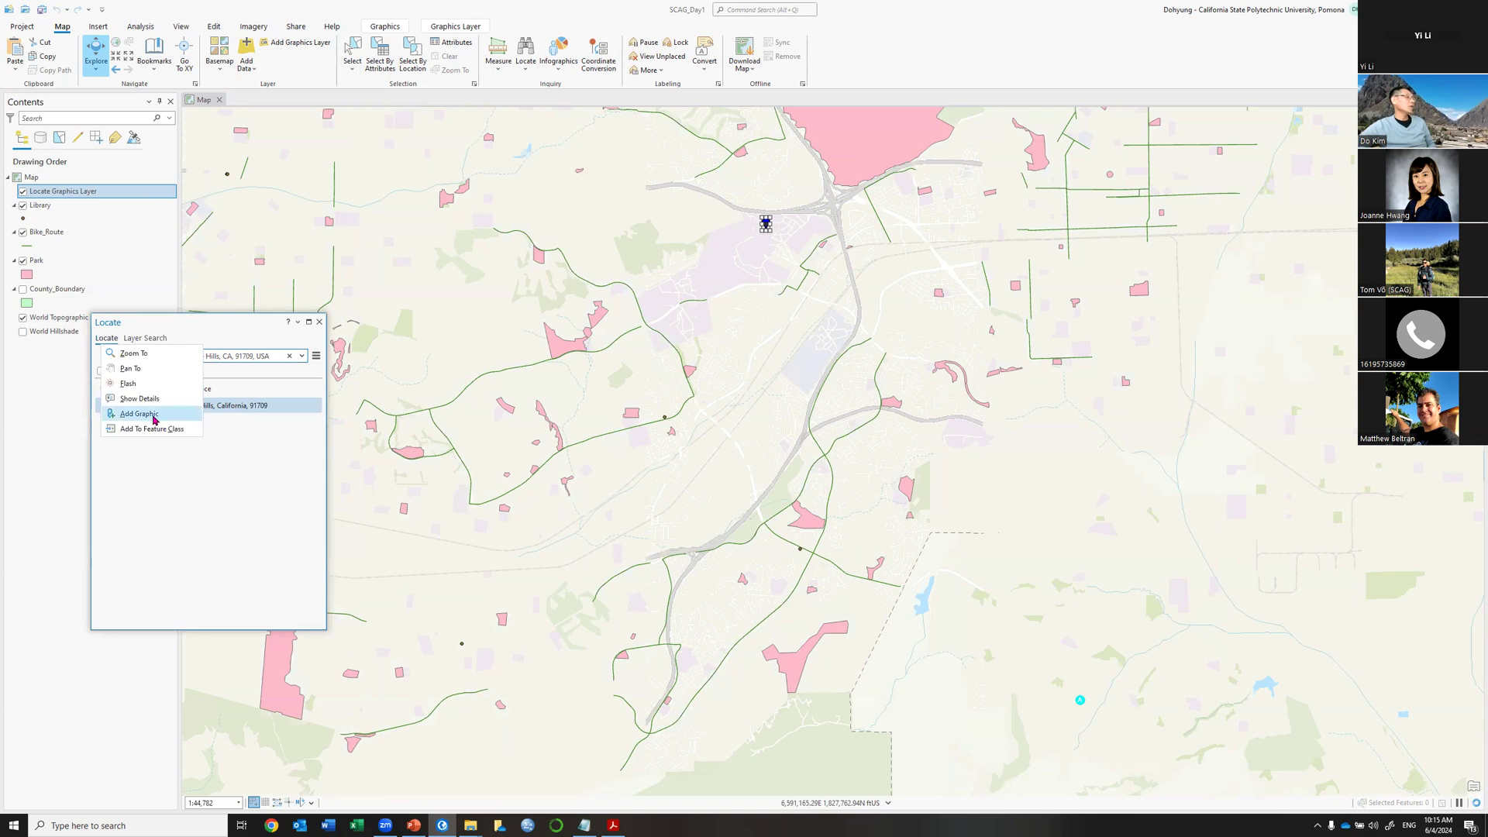
left_click(199, 425)
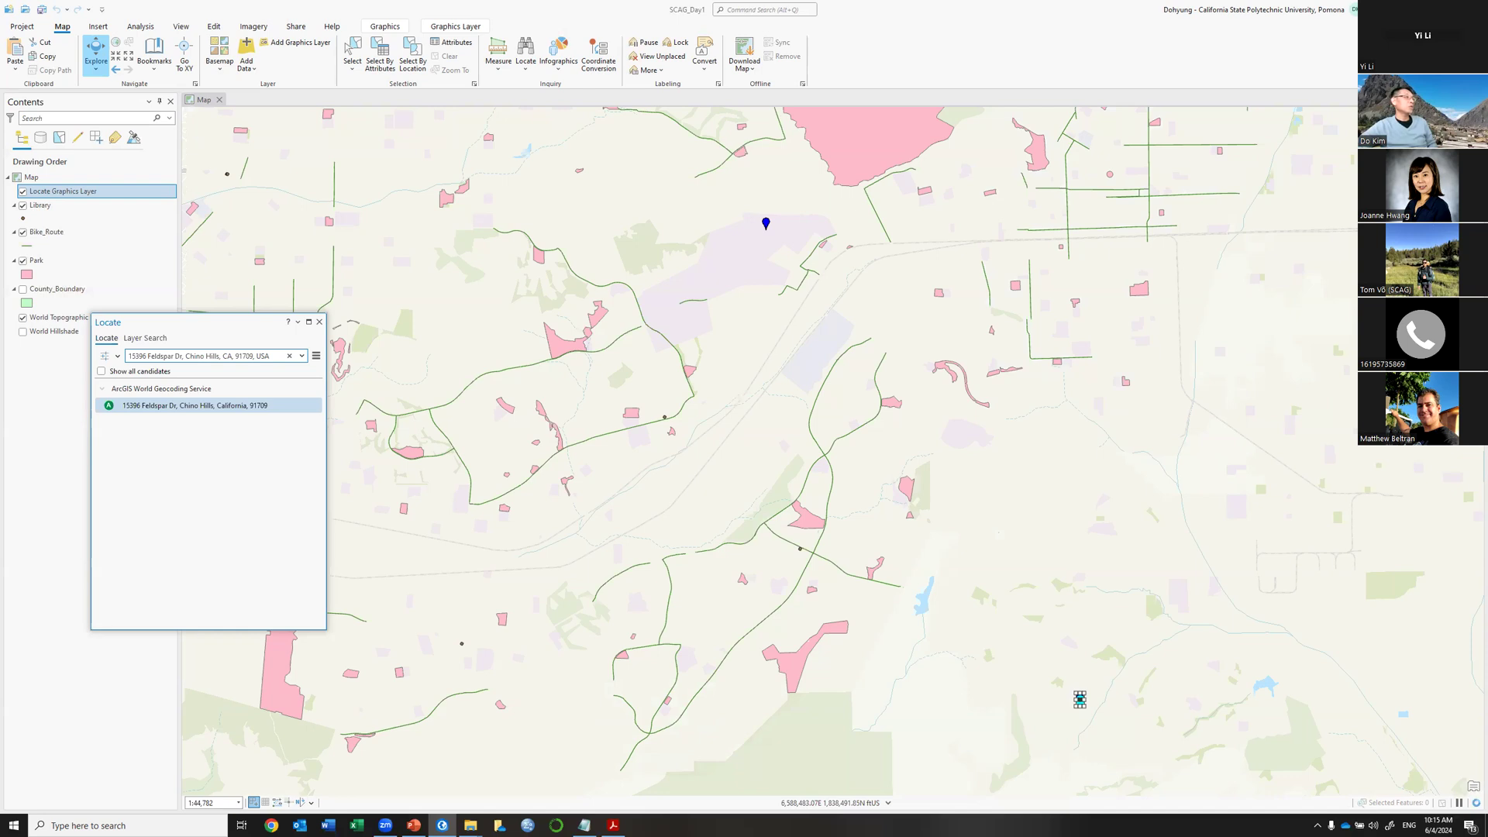
left_click_drag(194, 322, 1287, 203)
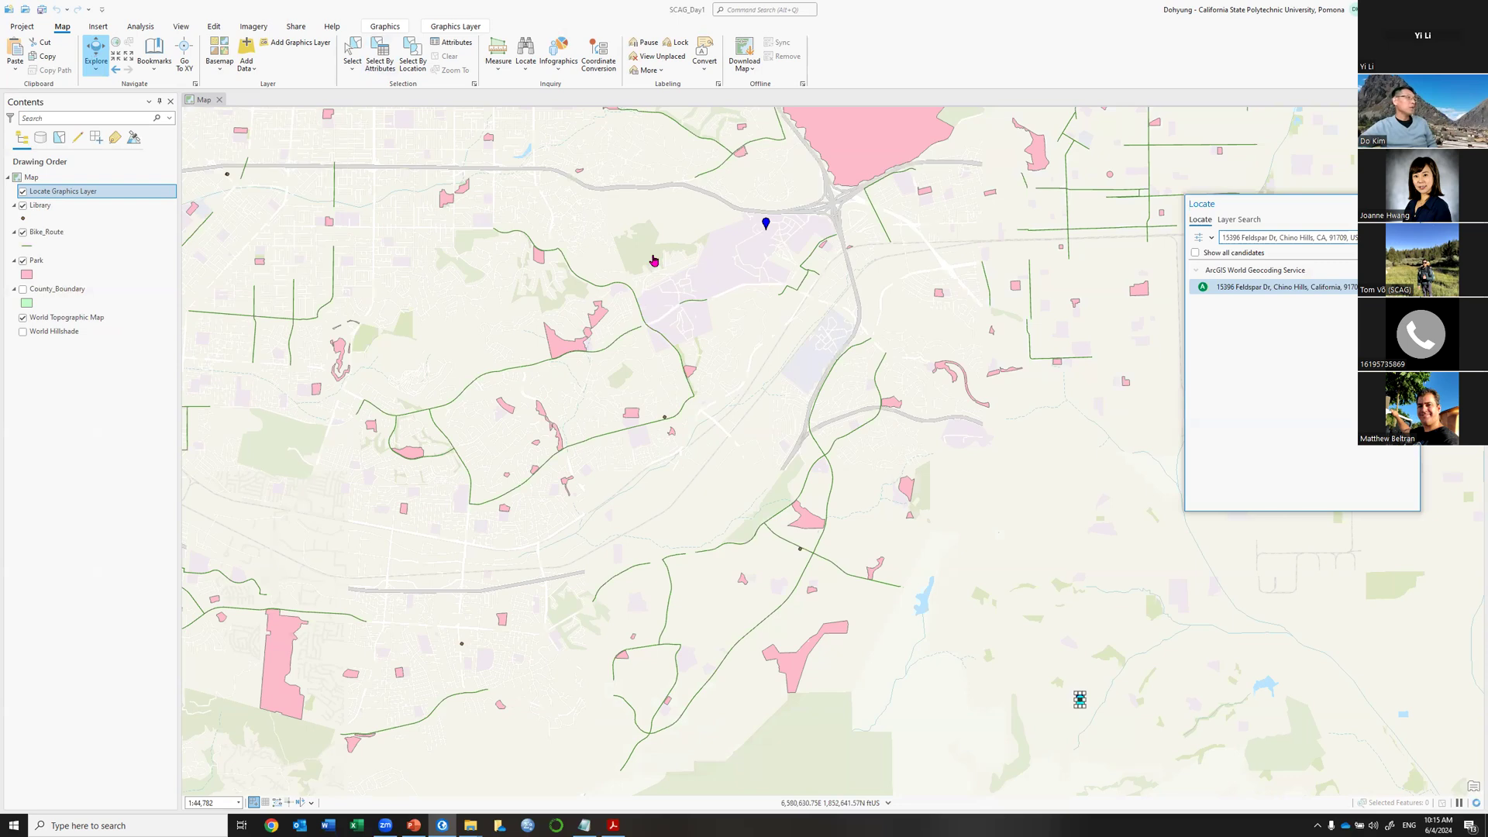
mouse_move(741, 249)
left_mouse_down()
mouse_move(681, 351)
mouse_move(664, 302)
left_mouse_up()
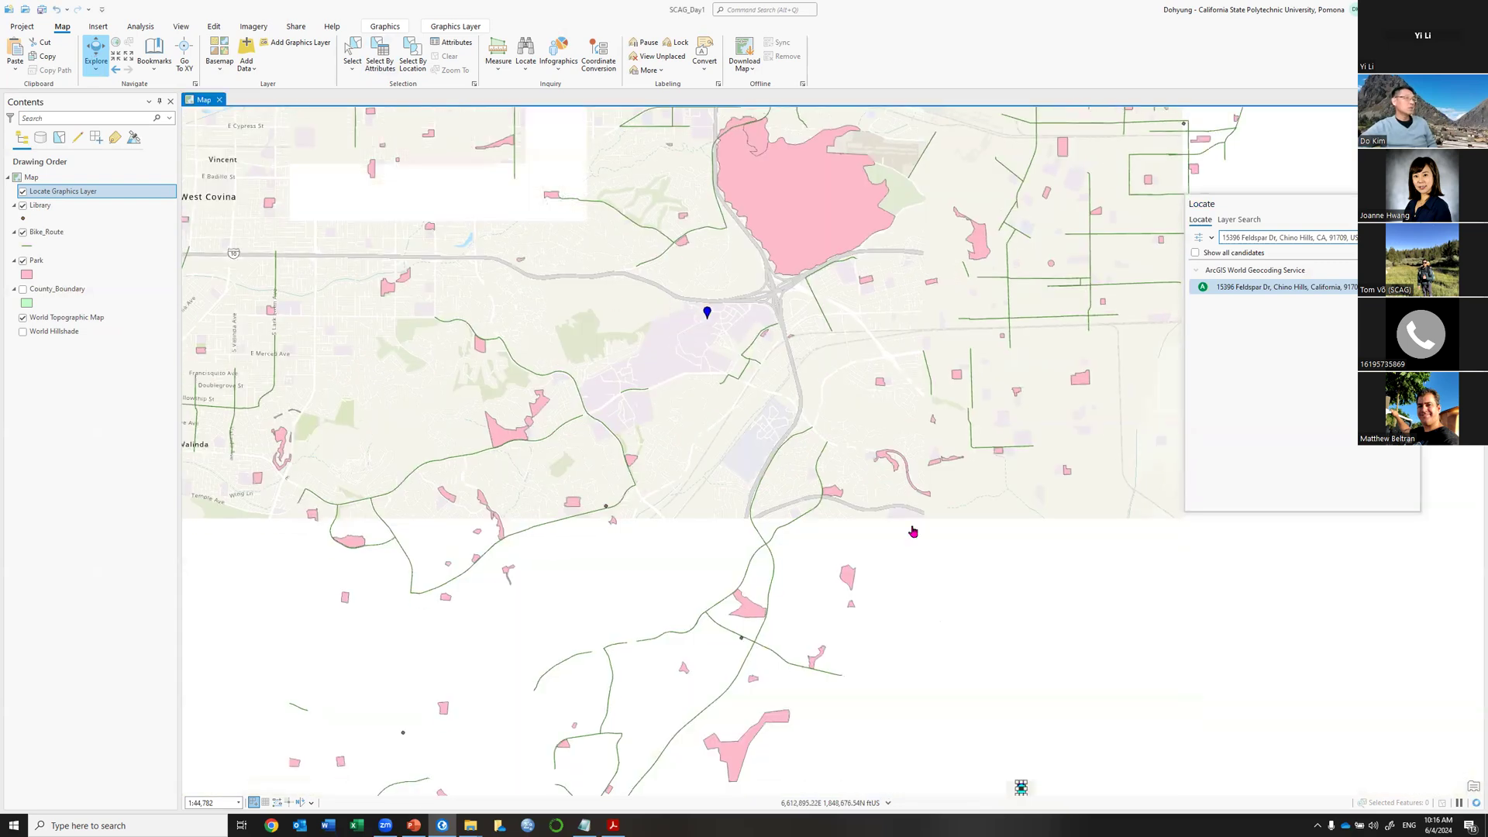
left_click_drag(998, 608, 982, 521)
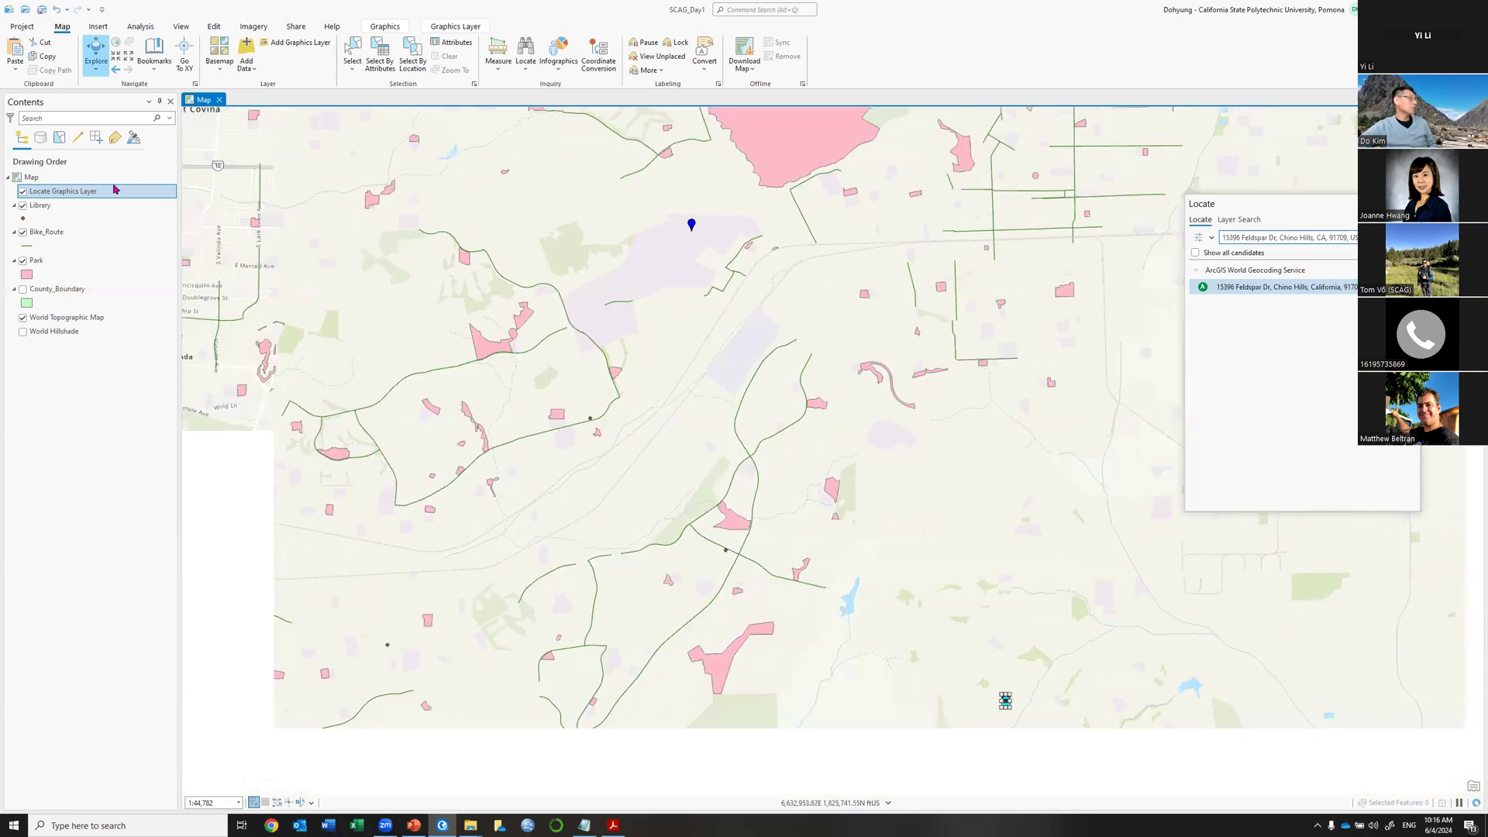
Remove the Locate Graphics Layer from Contents and close the Locate pane.
right_click(114, 194)
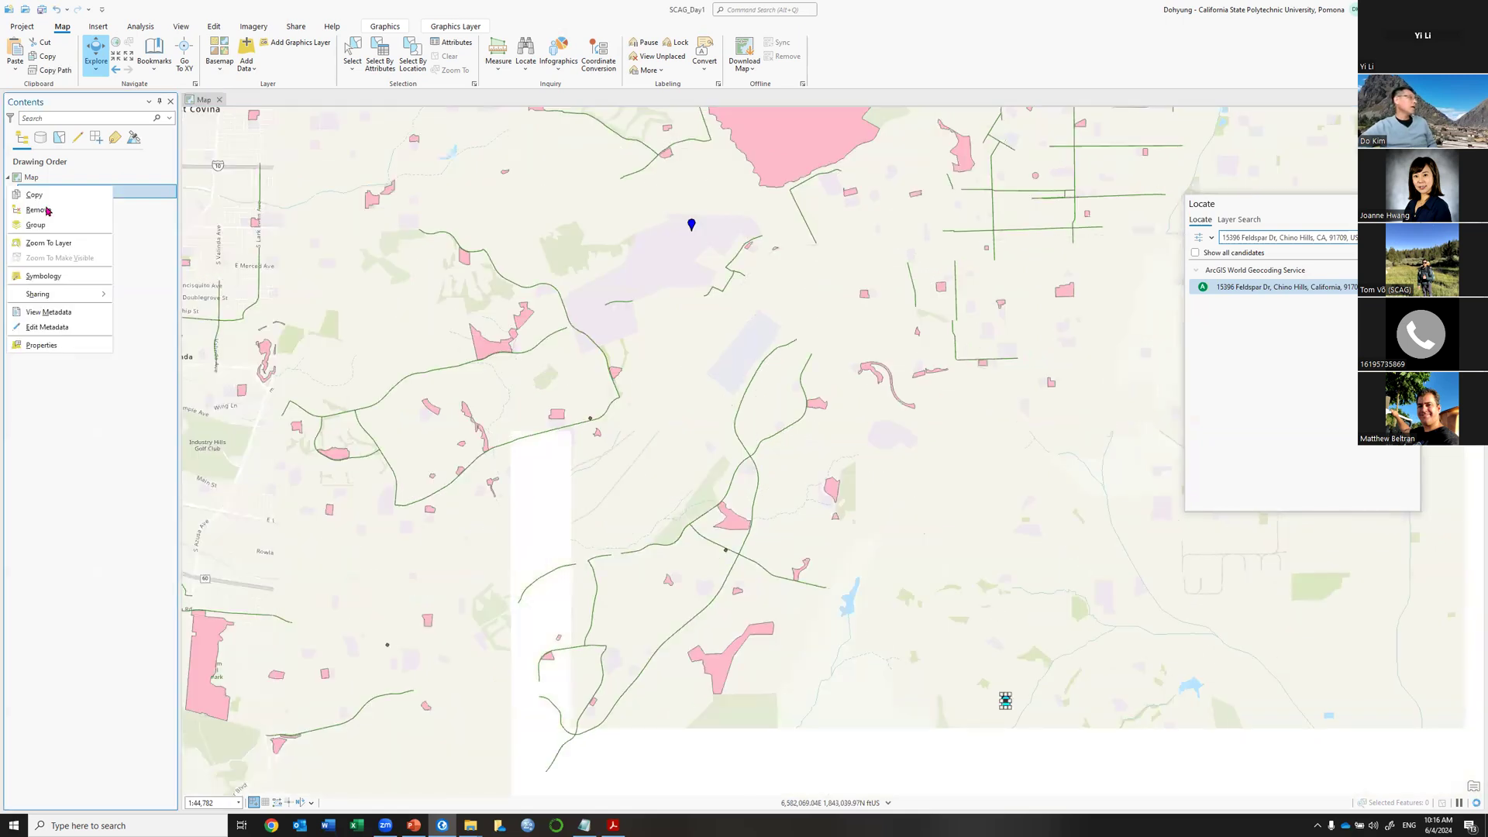
left_click(48, 211)
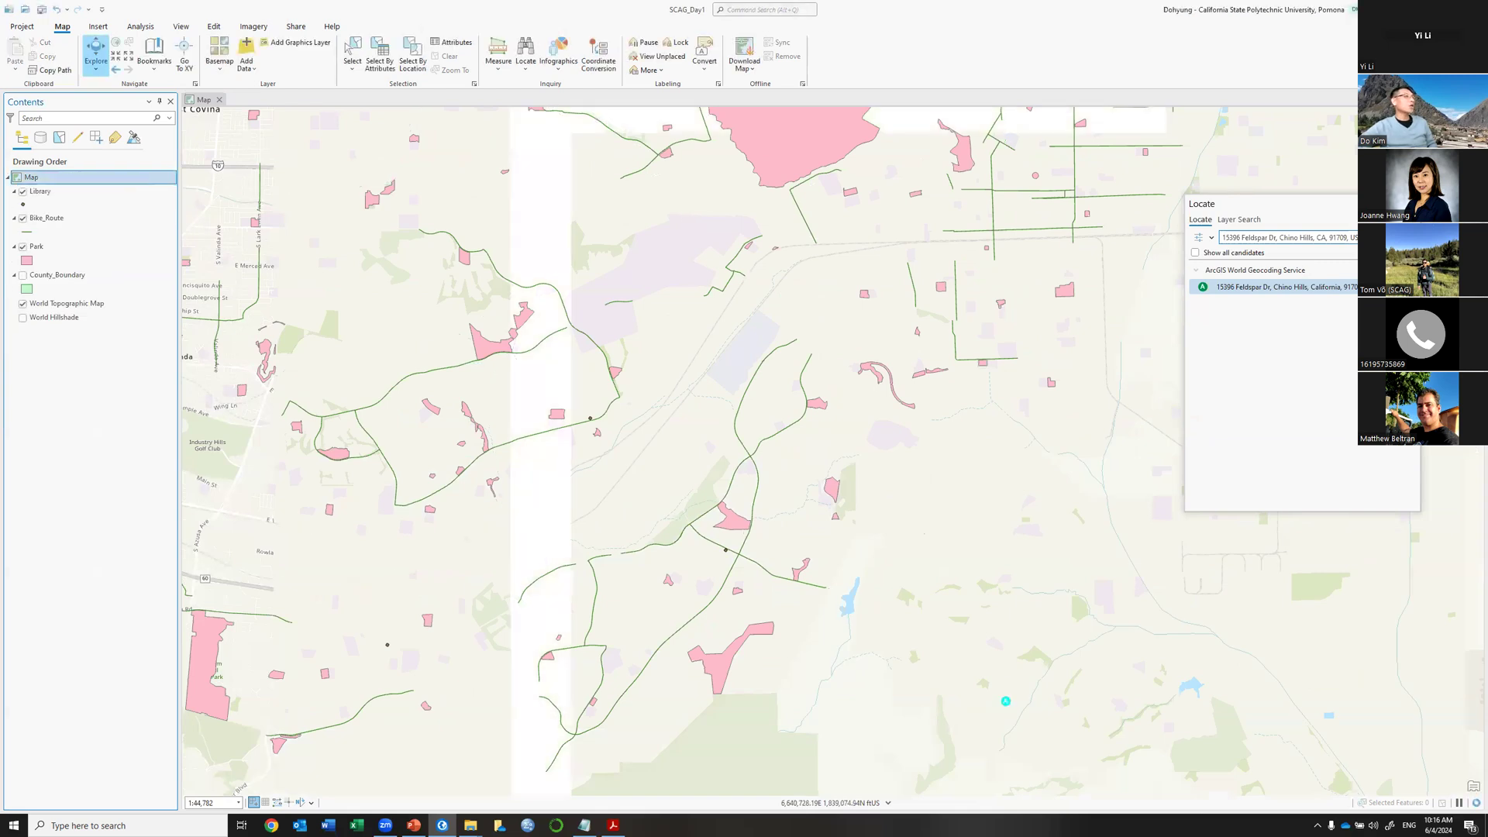
left_click(1411, 203)
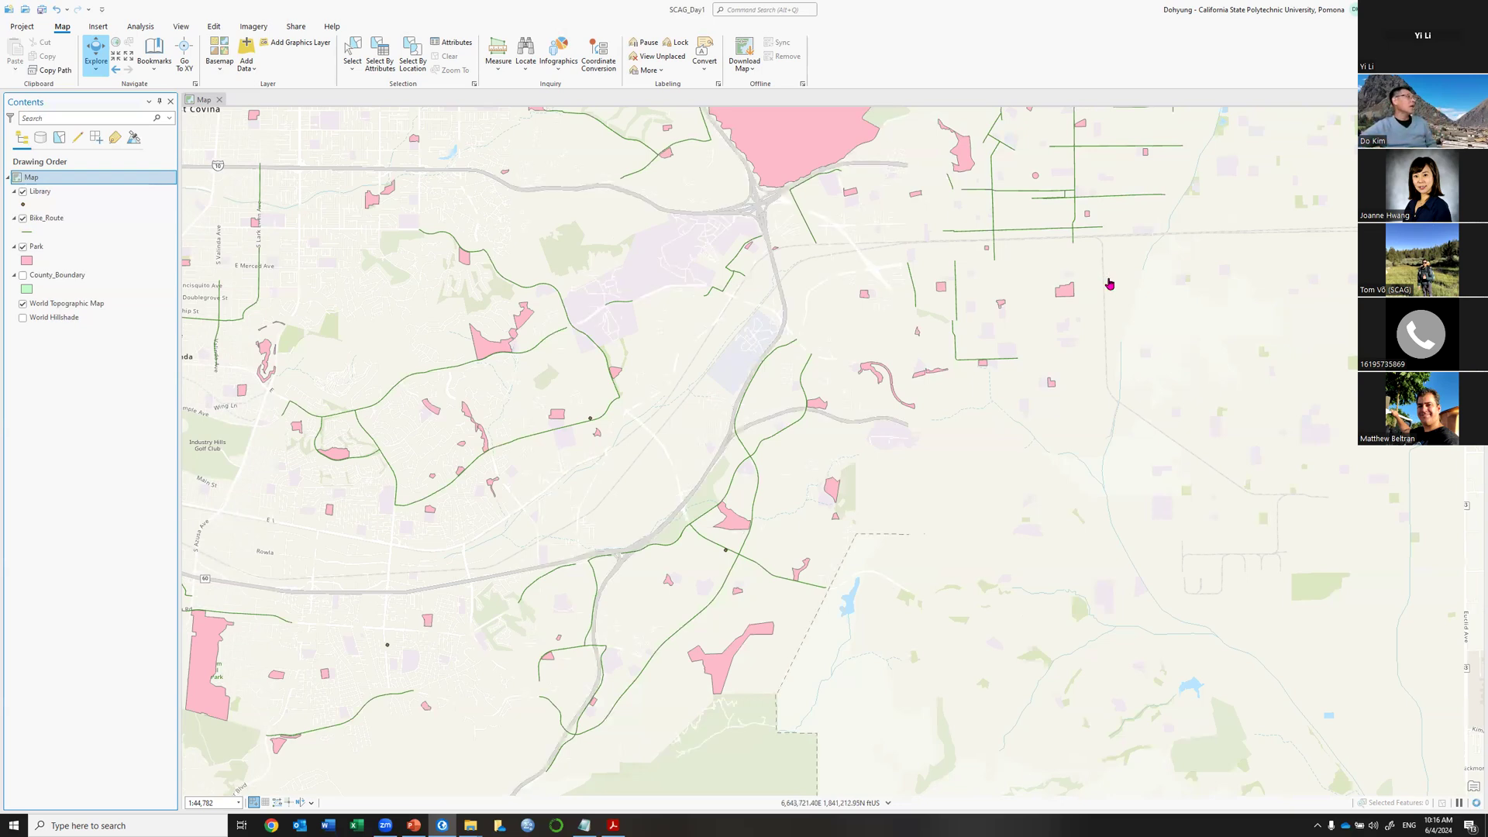
left_click(187, 70)
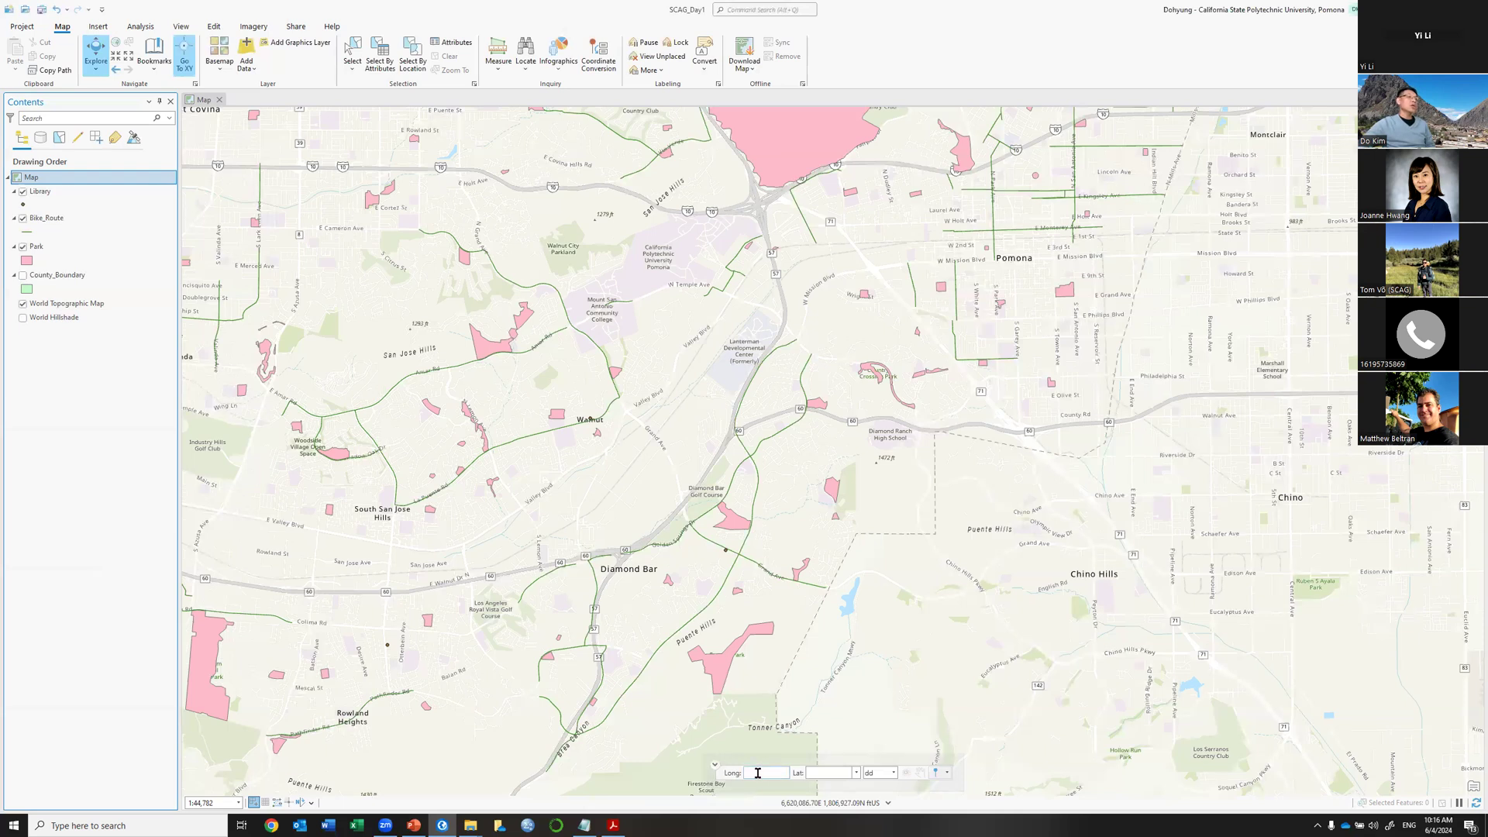
left_click(831, 771)
left_click(184, 46)
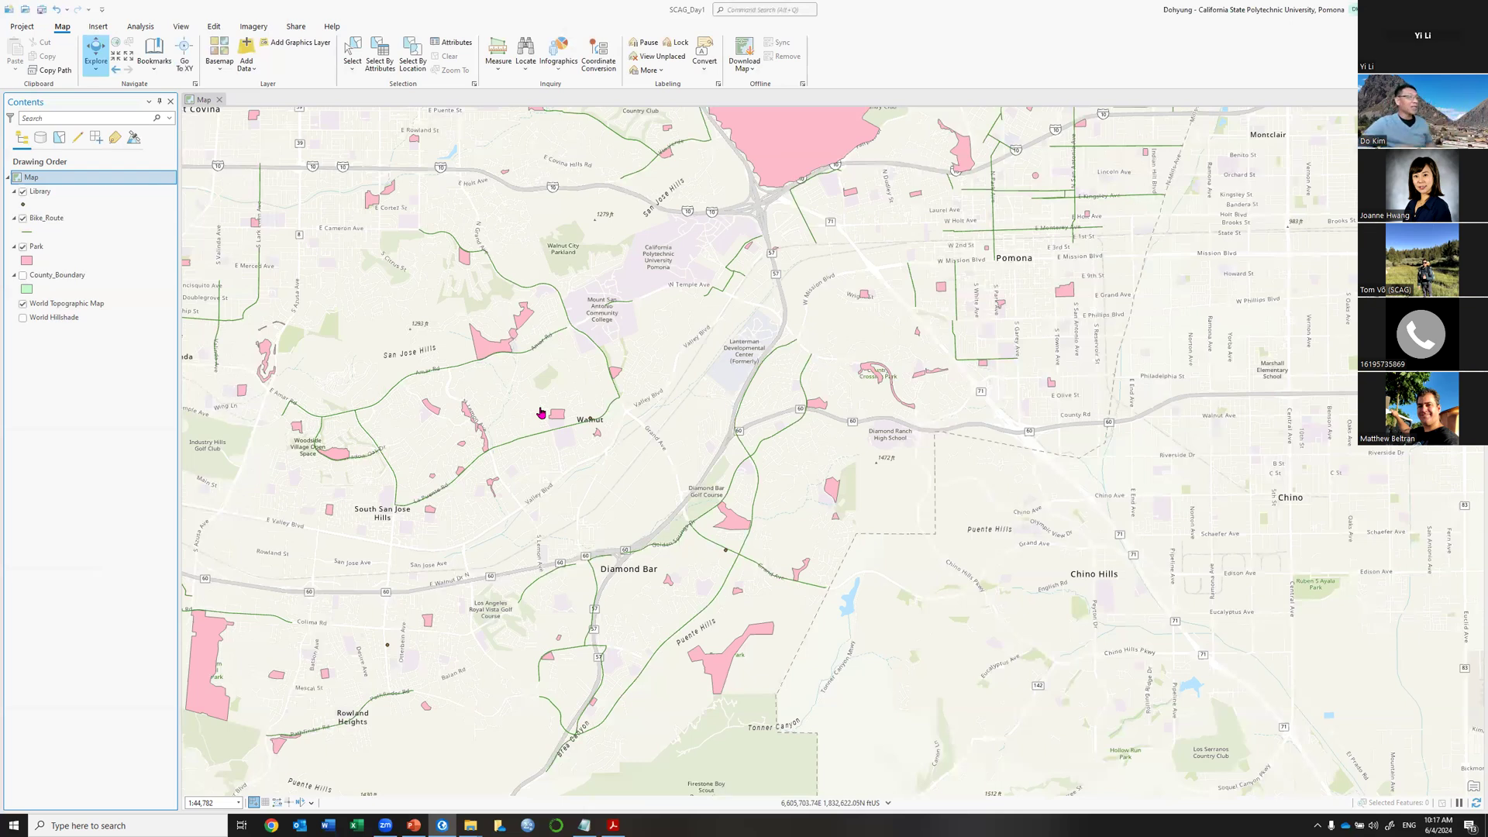
Pan west toward La Puente and Hacienda Heights, then save the SCAG_Day1 project.
left_click_drag(750, 321, 1030, 288)
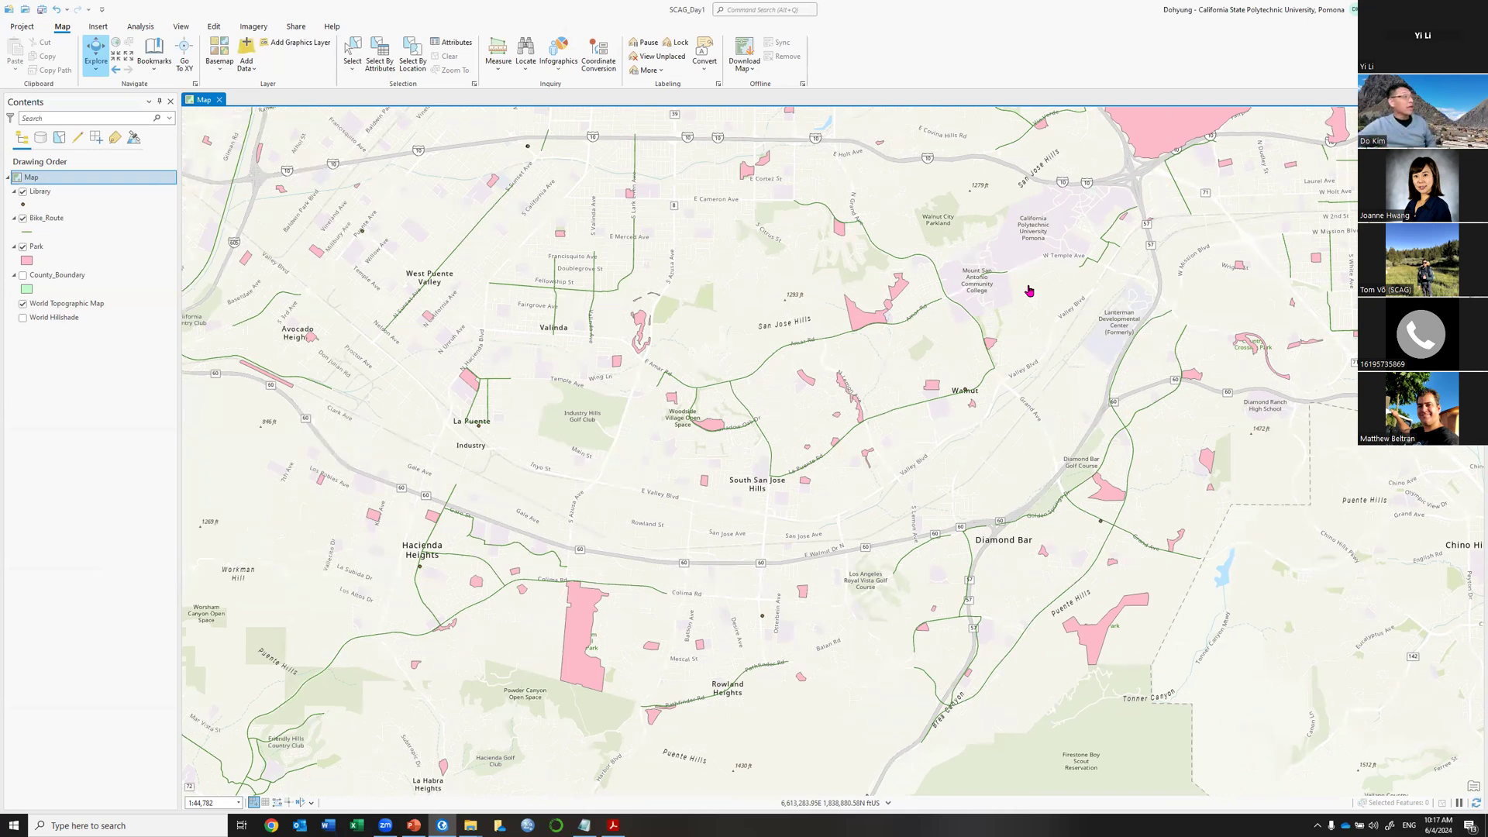
left_click(42, 10)
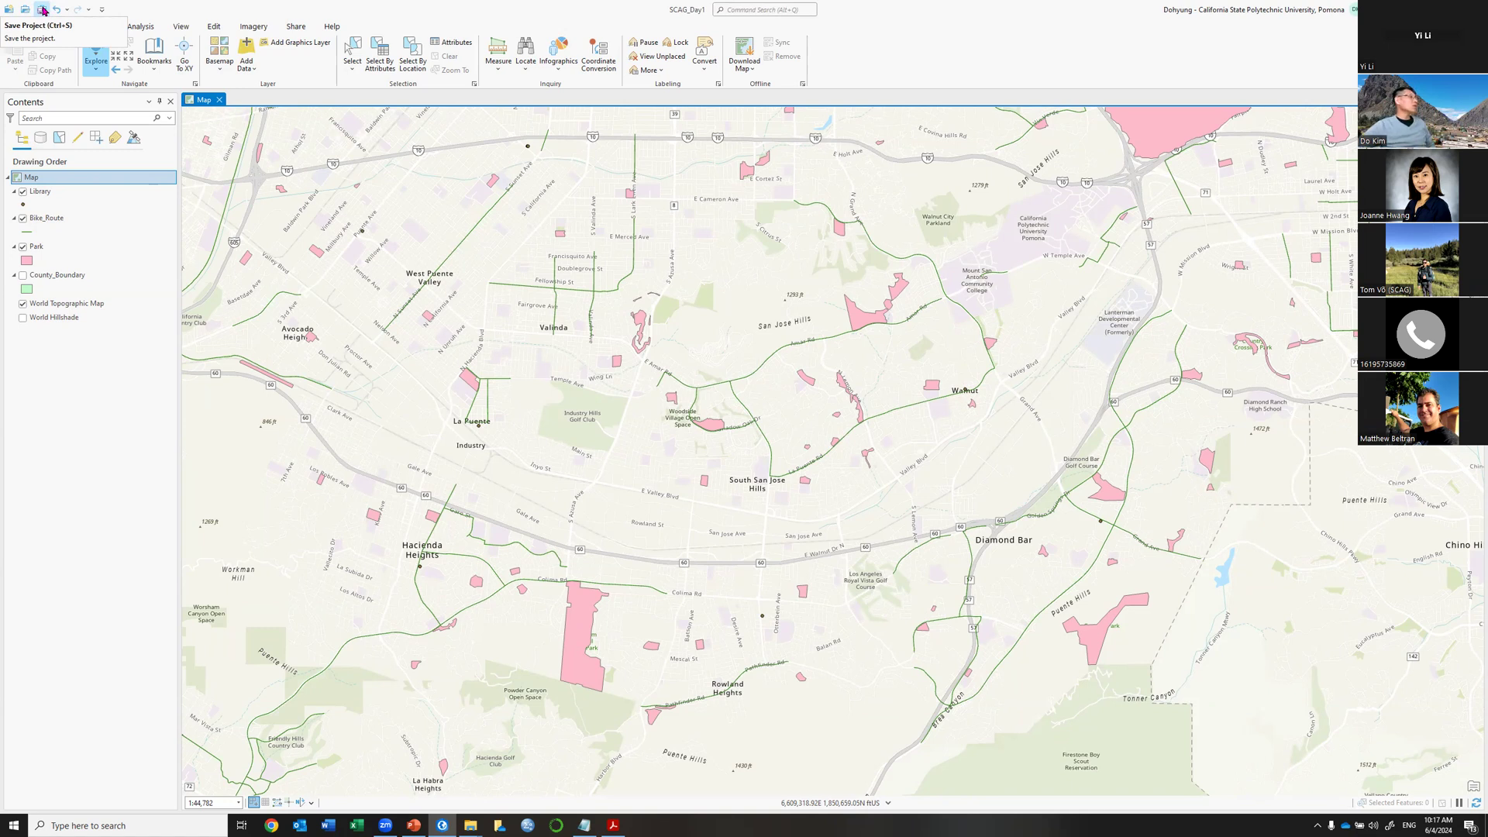
left_click(42, 10)
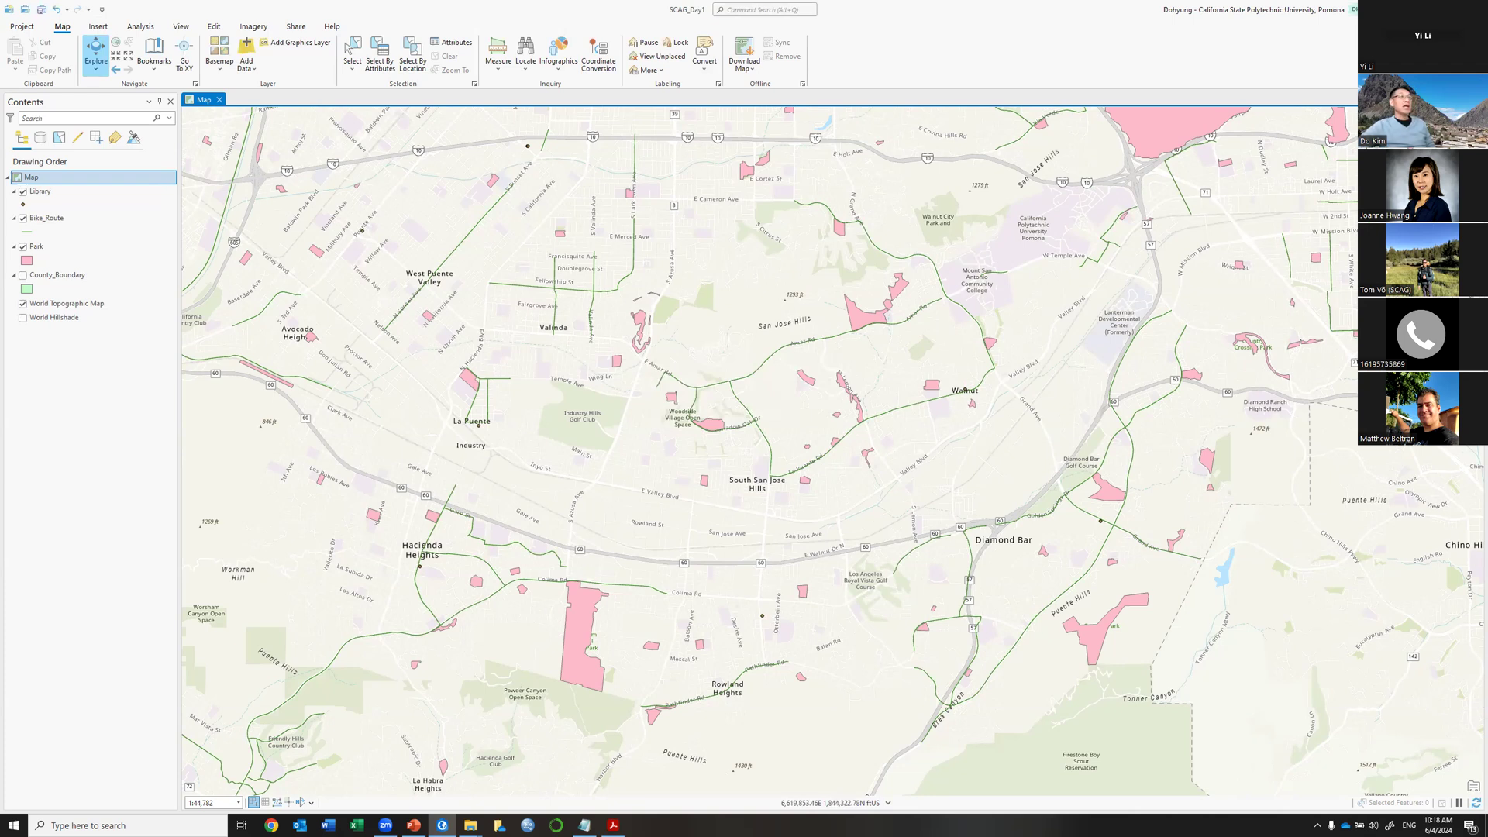
Exit ArcGIS Pro, choosing Yes to save changes to SCAG_Day1.
left_click(1470, 9)
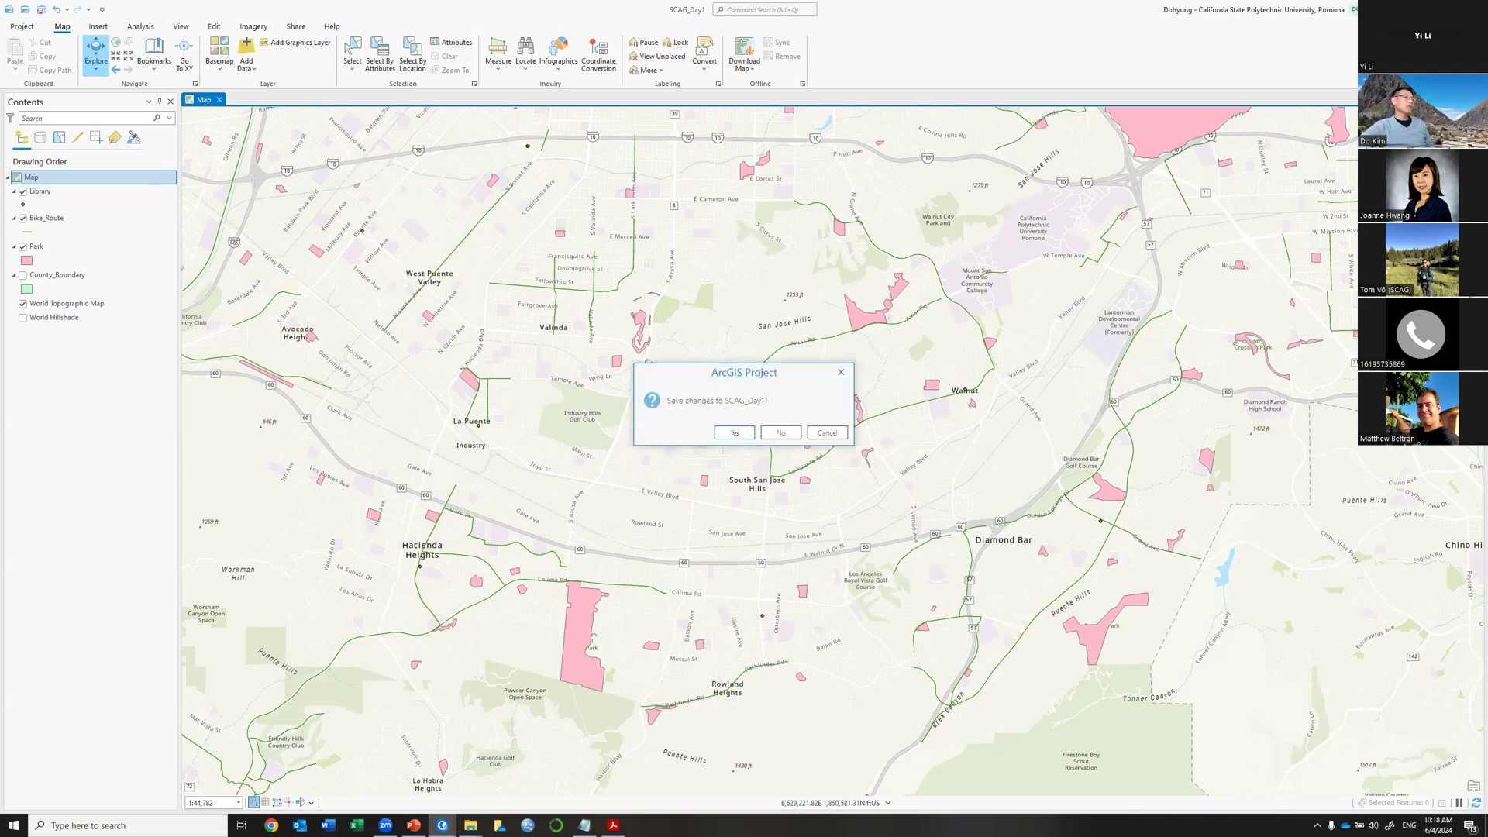
left_click(736, 434)
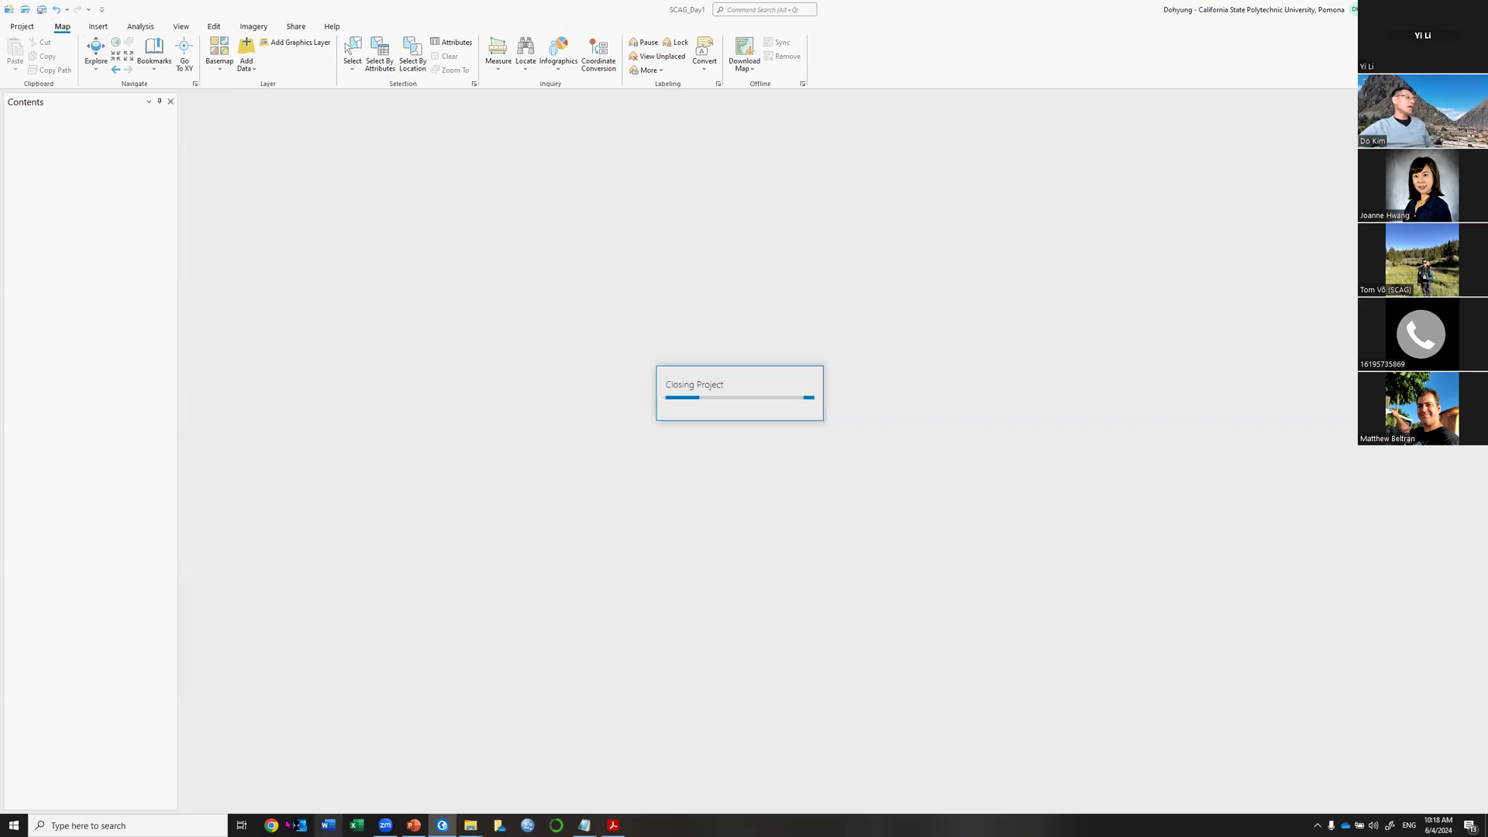
Bring up and shorten the SCAG_Day1 folder window, then expand ArcGIS in the Start menu.
mouse_move(470, 824)
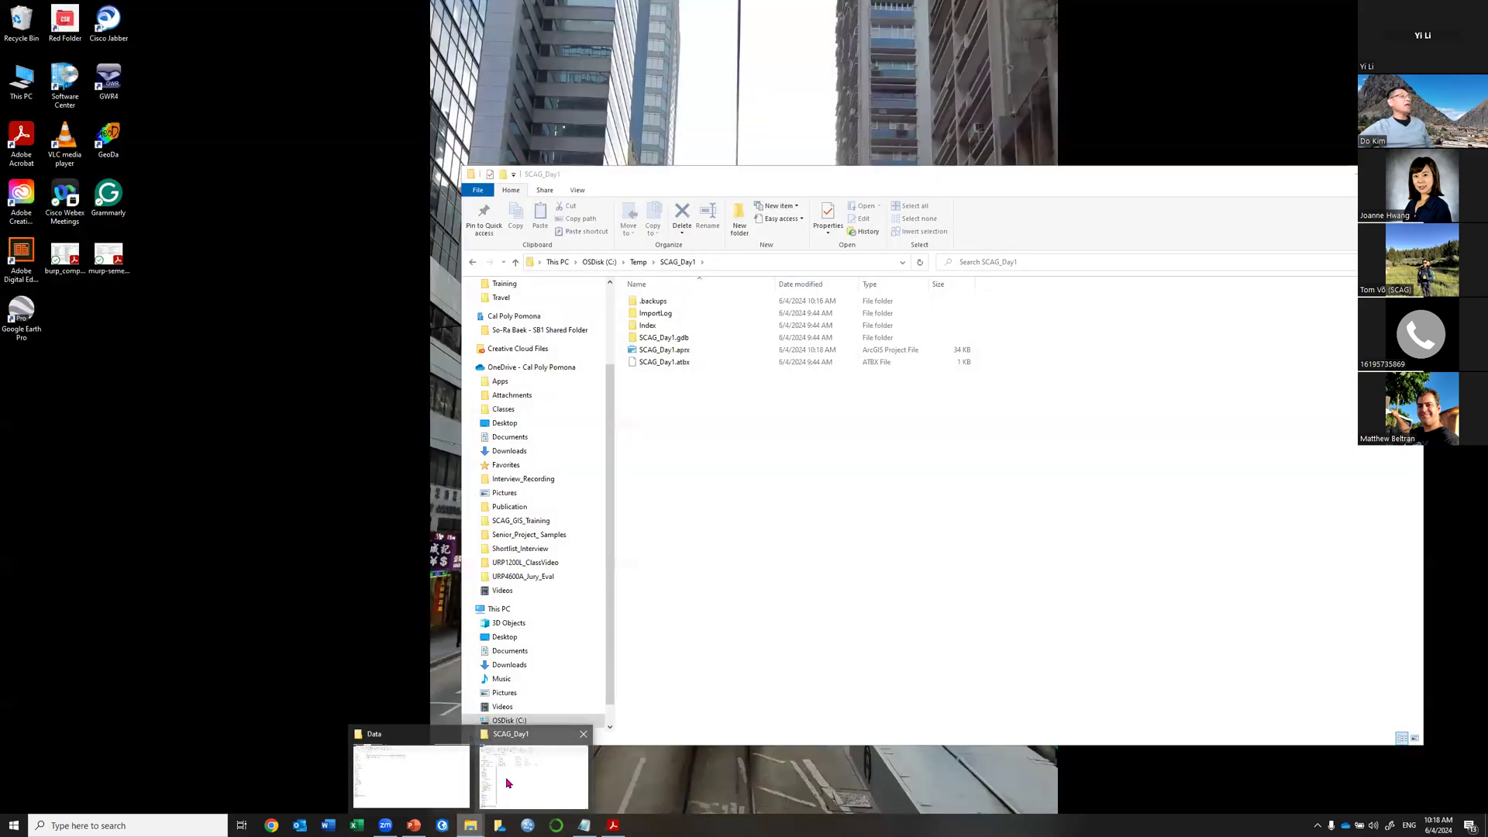
left_click(506, 783)
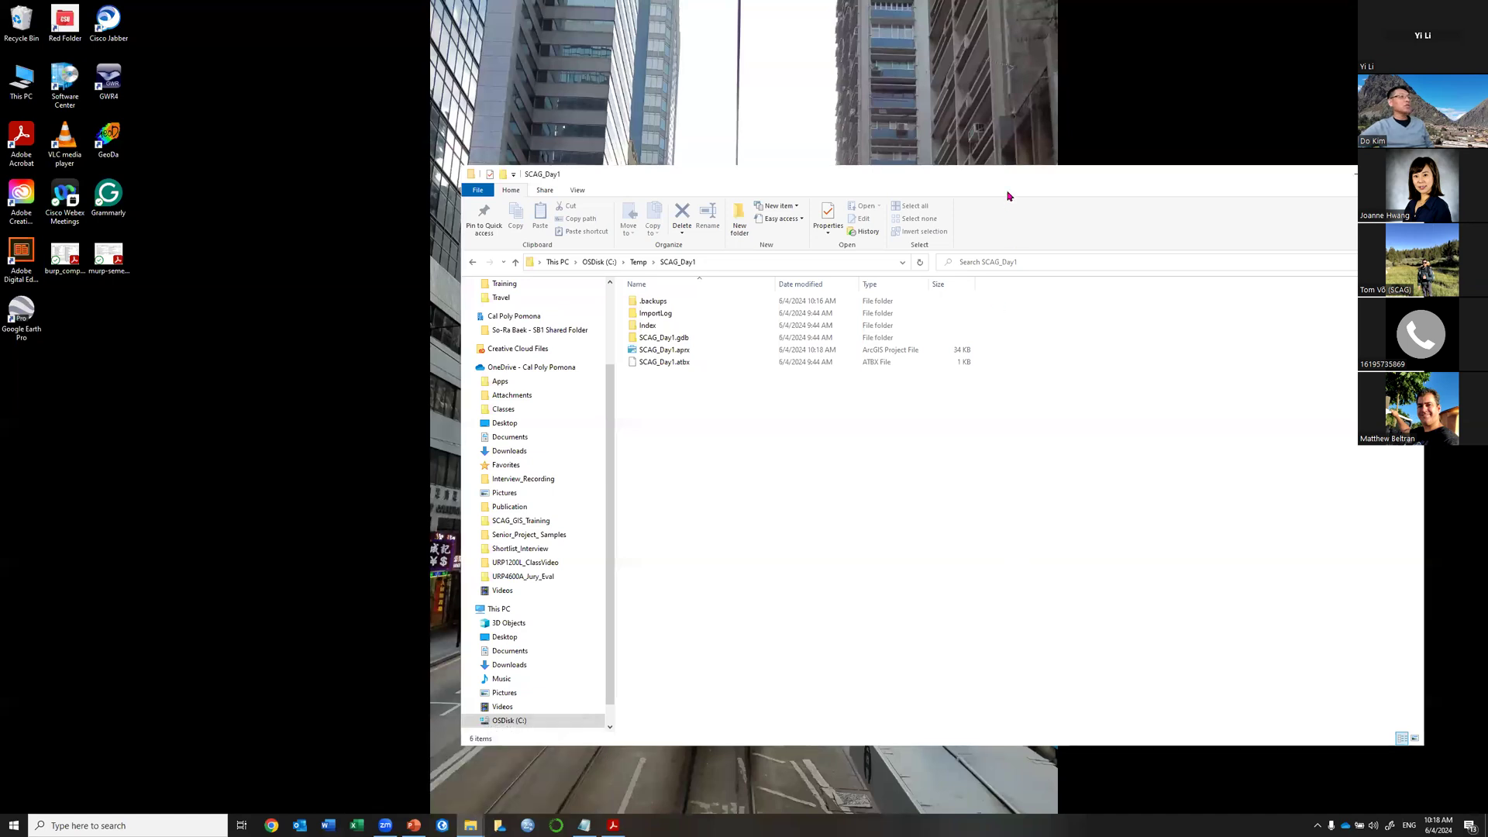
left_click_drag(1022, 173, 895, 129)
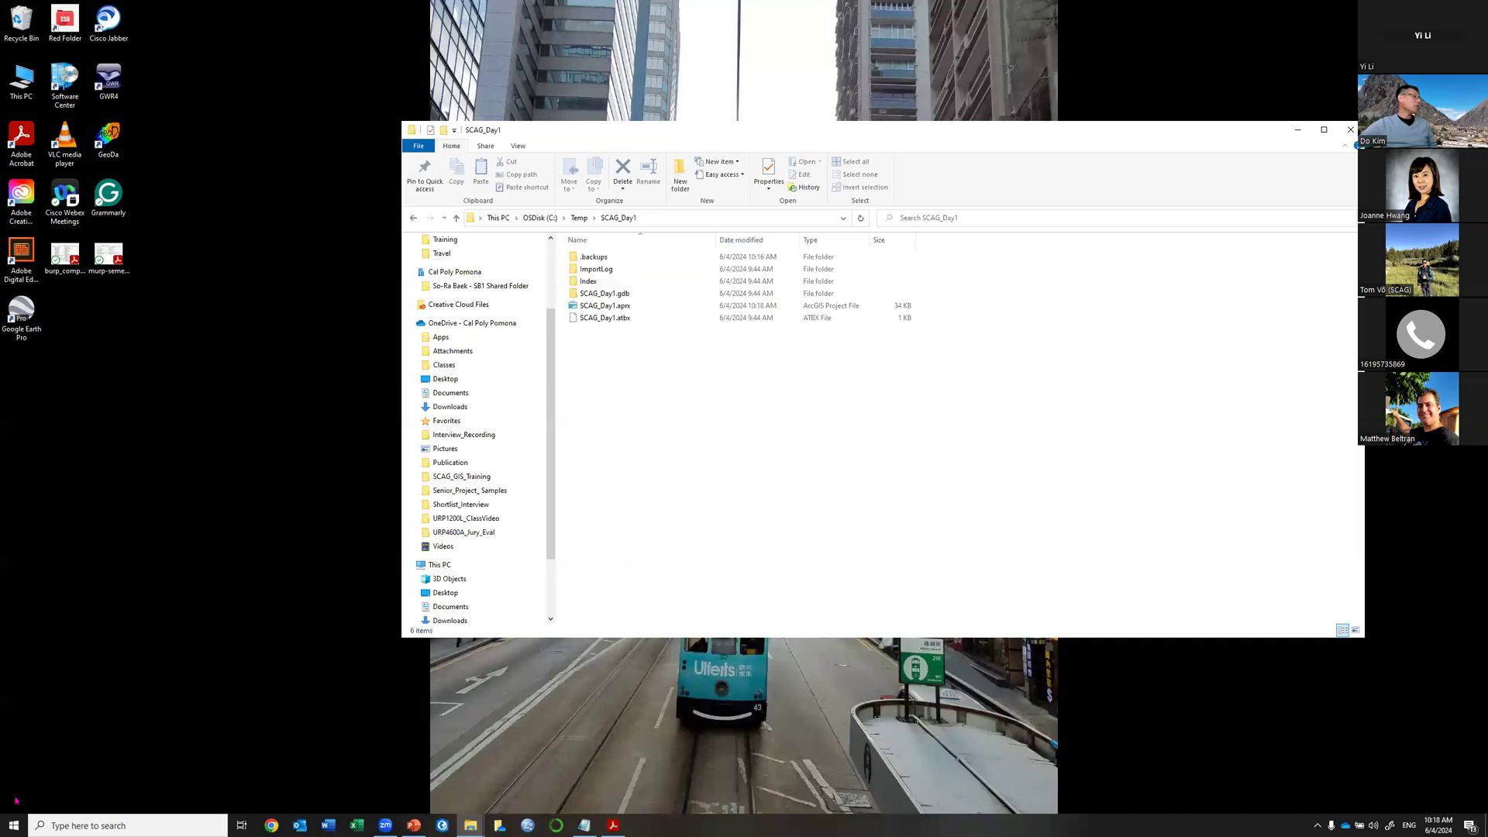
left_click(14, 825)
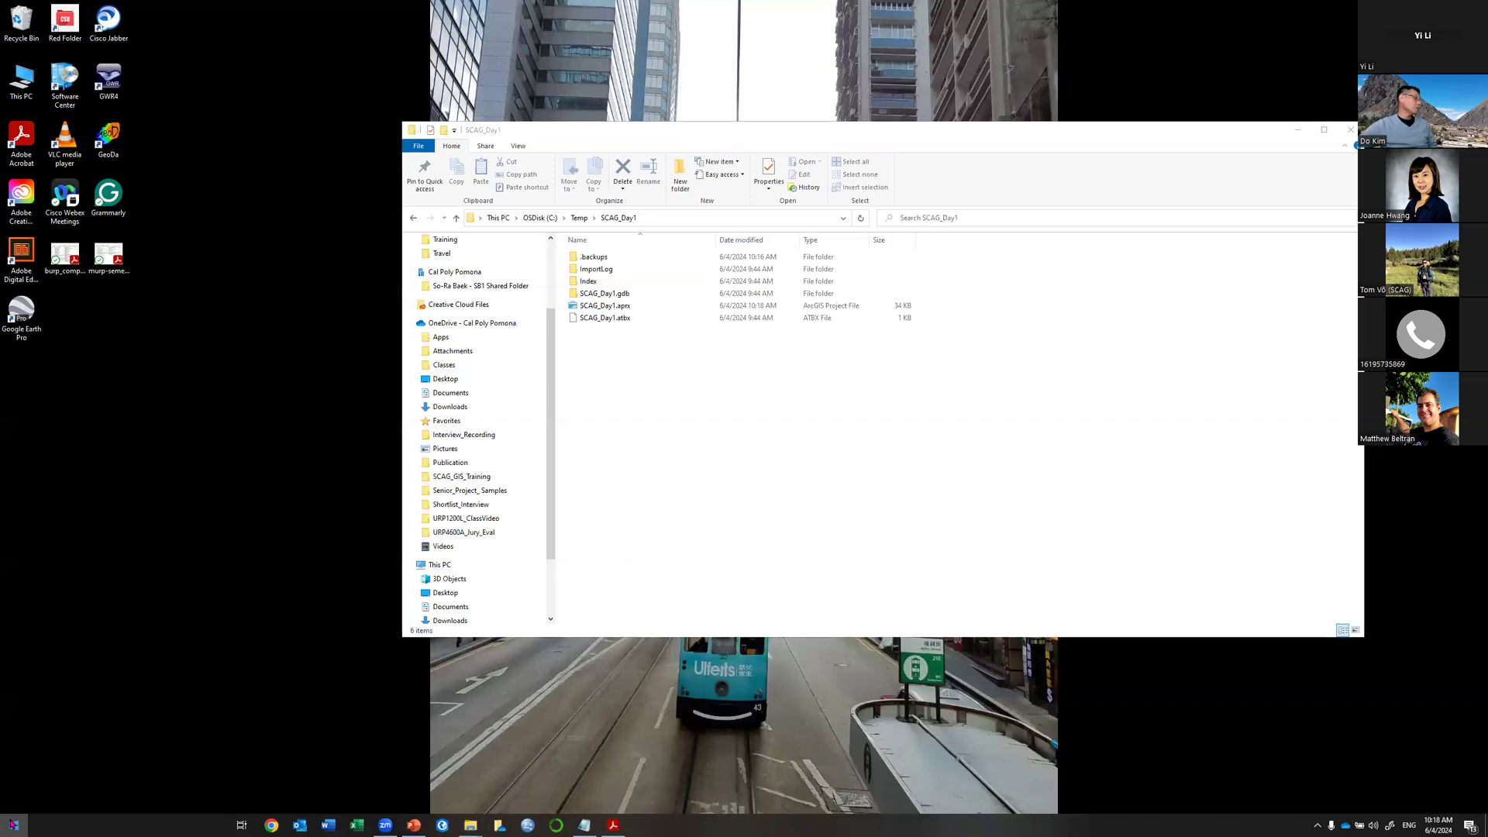
left_click(84, 747)
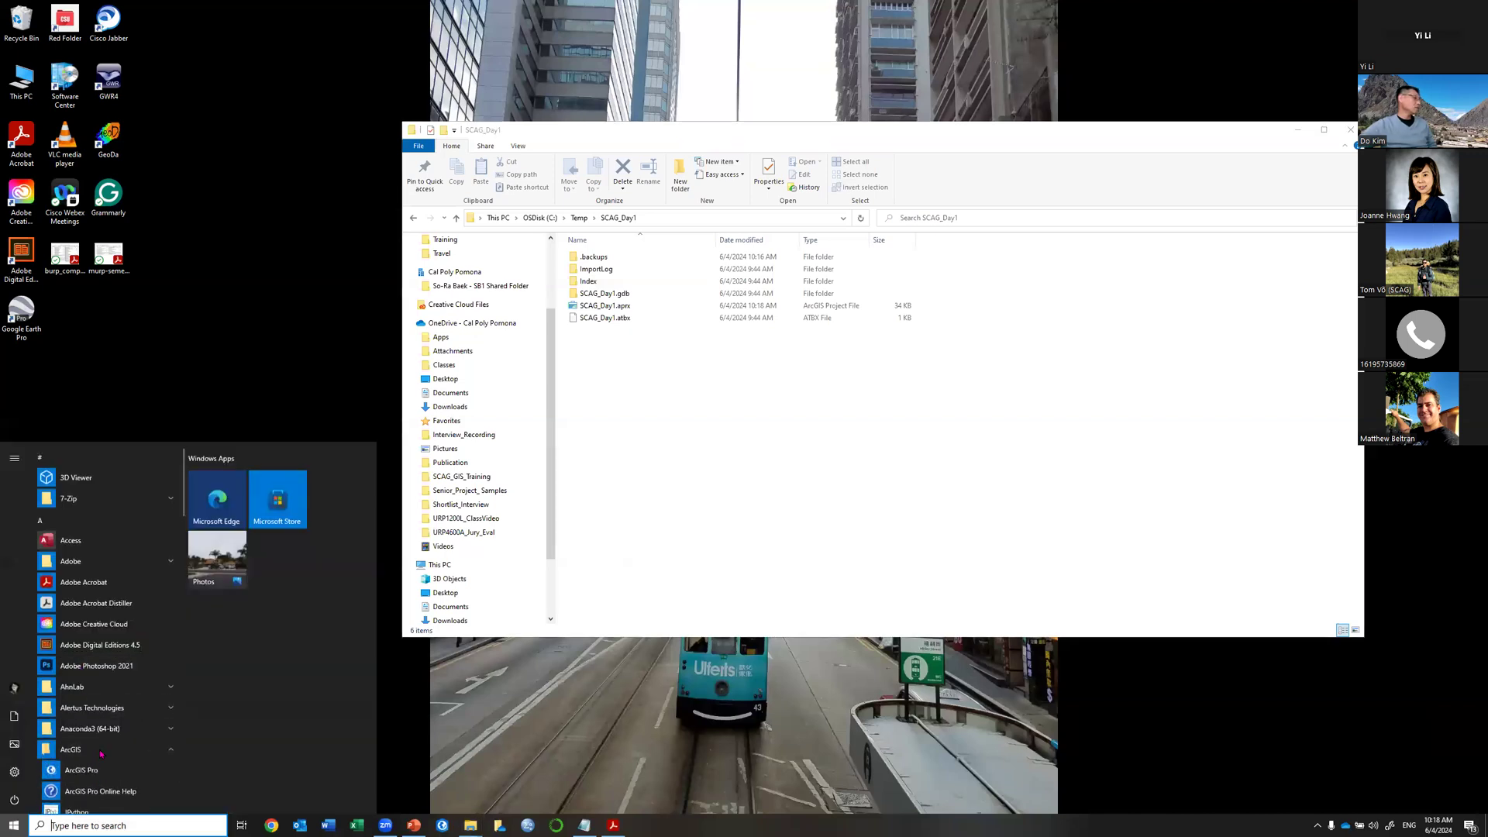
Launch ArcGIS Pro from the Start menu's ArcGIS folder.
left_click(95, 610)
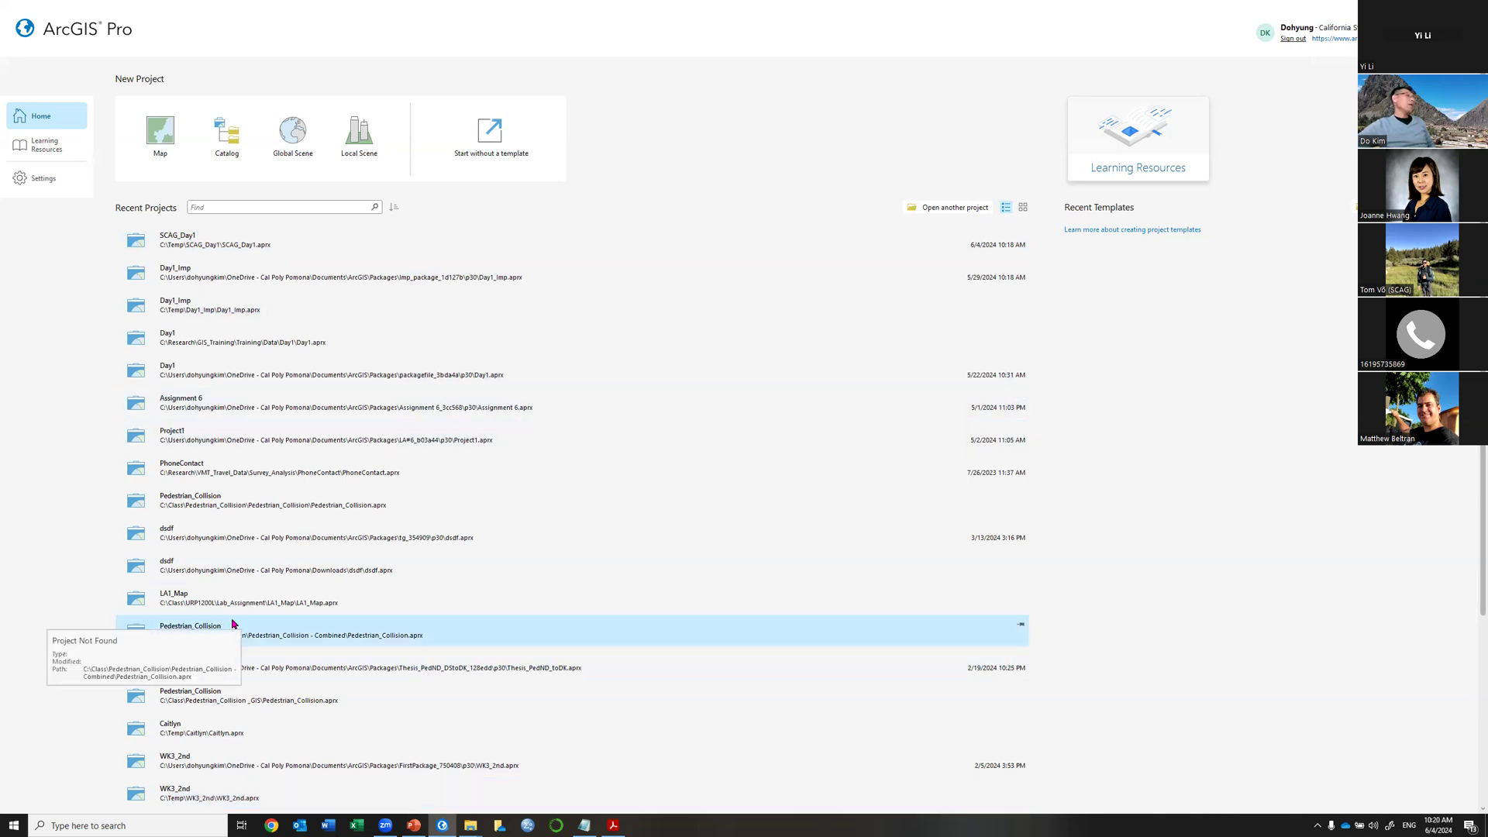
Open SCAG_Day1 from the start page's Recent Projects list.
left_click(230, 240)
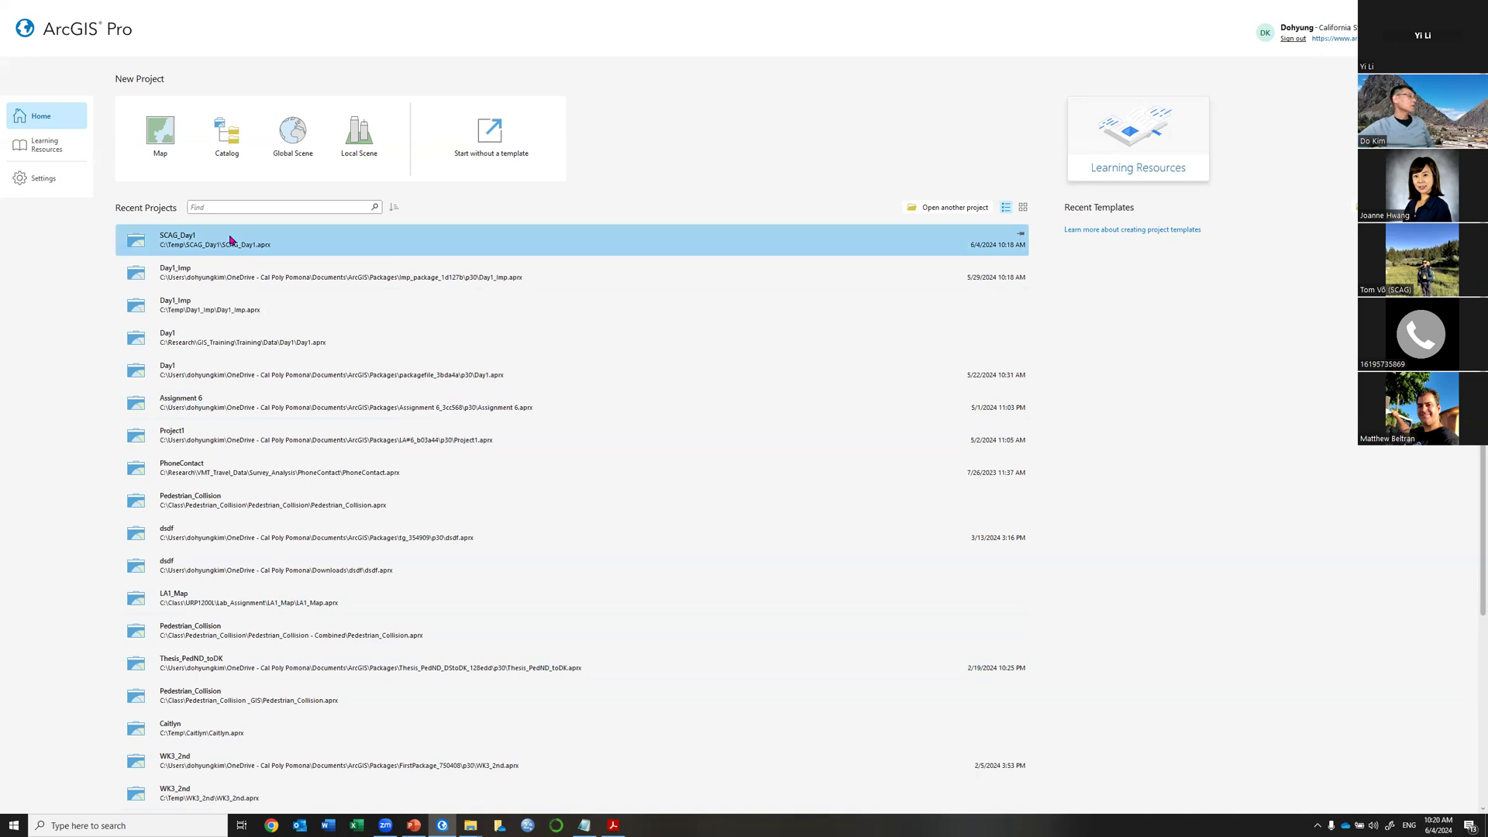
left_click(162, 242)
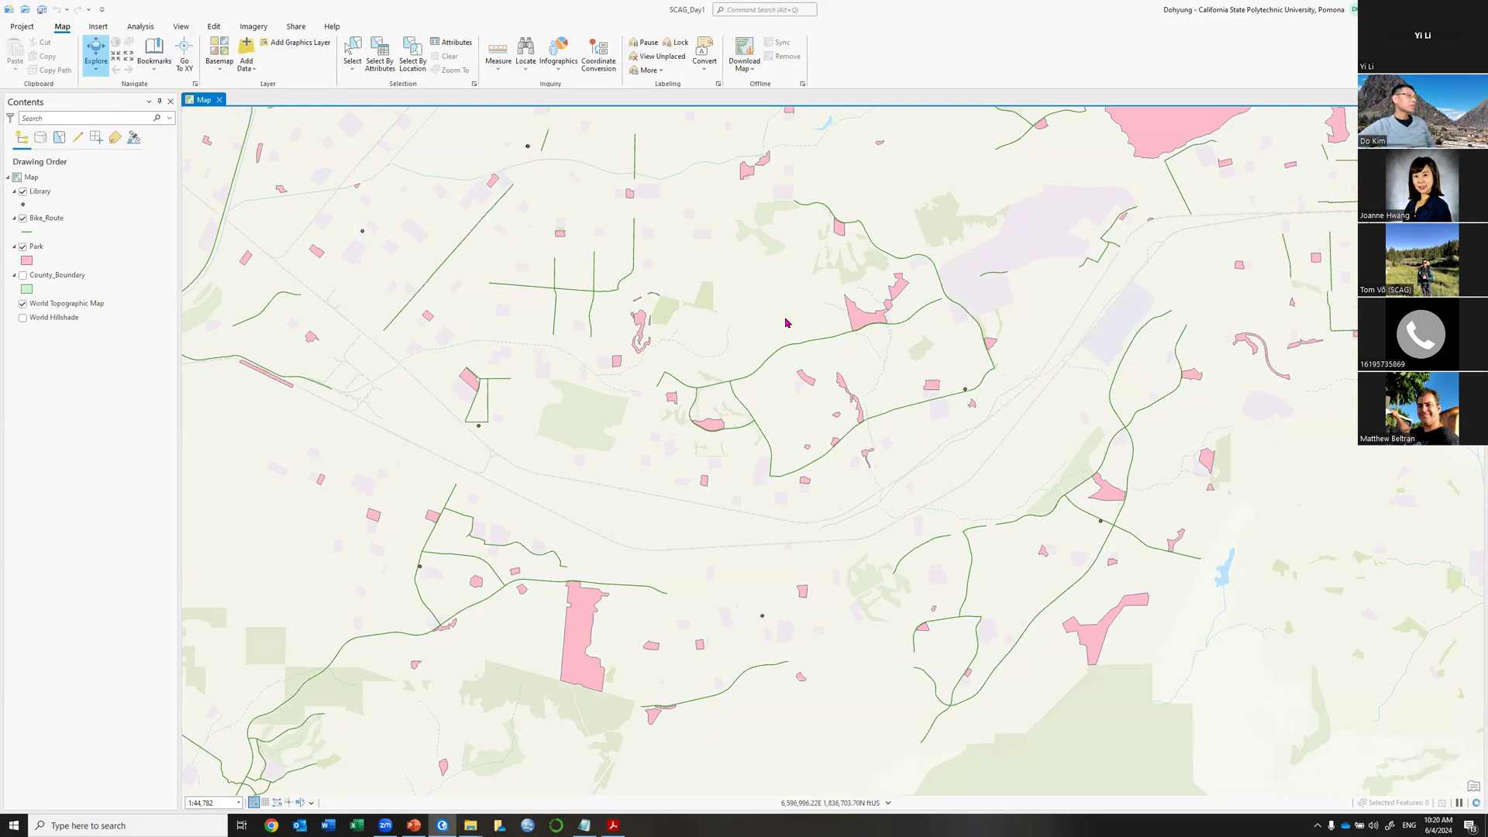
Open SCAG_Day1.aprx from the C:\Temp\SCAG_Day1 folder, then return to ArcGIS Pro.
mouse_move(471, 825)
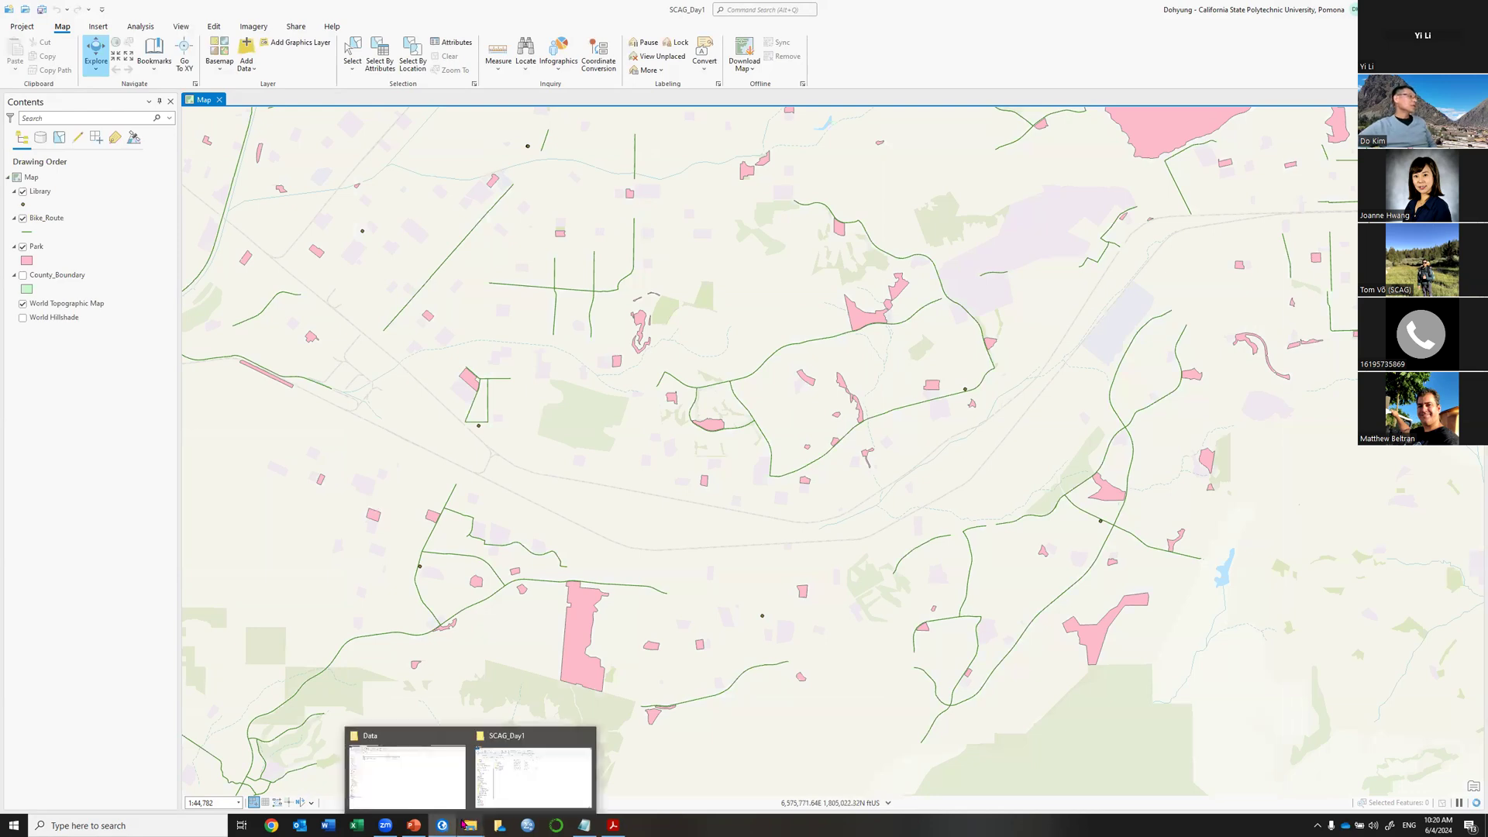
left_click(523, 774)
double_click(619, 306)
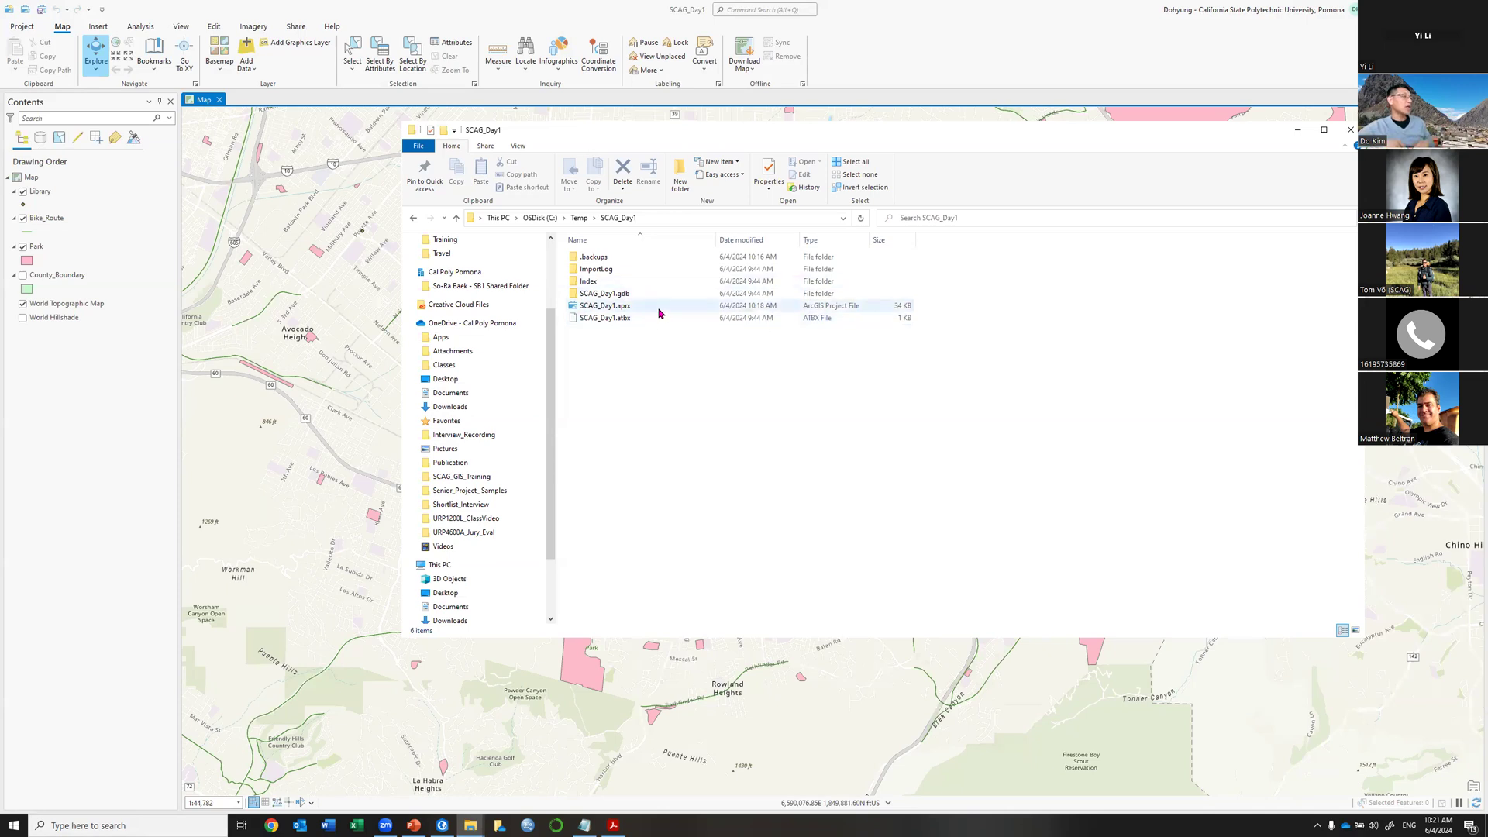
left_click(984, 10)
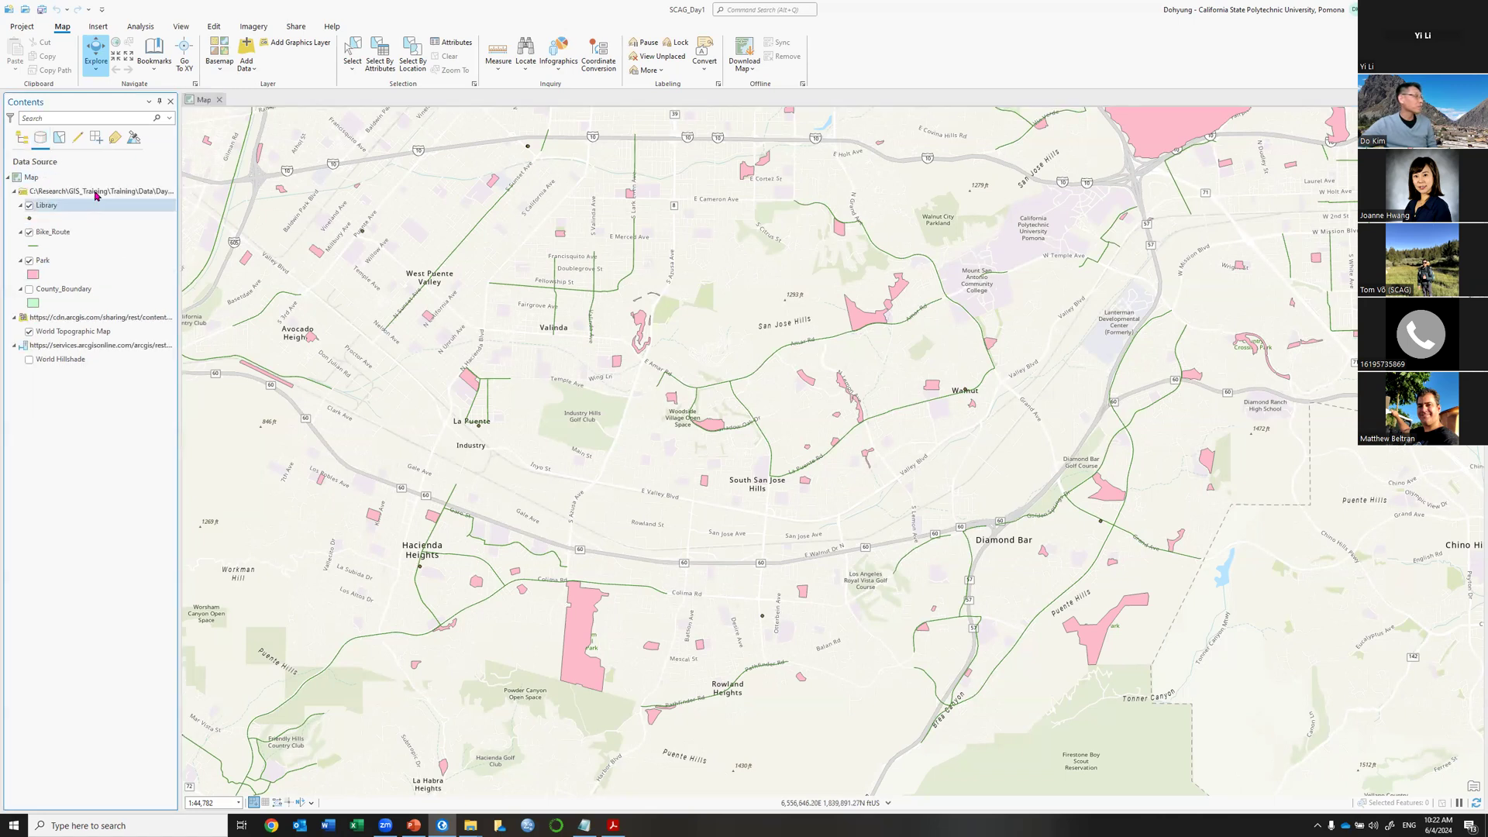
Widen the Contents pane to show the full Session1 data source path.
left_click_drag(259, 184, 283, 186)
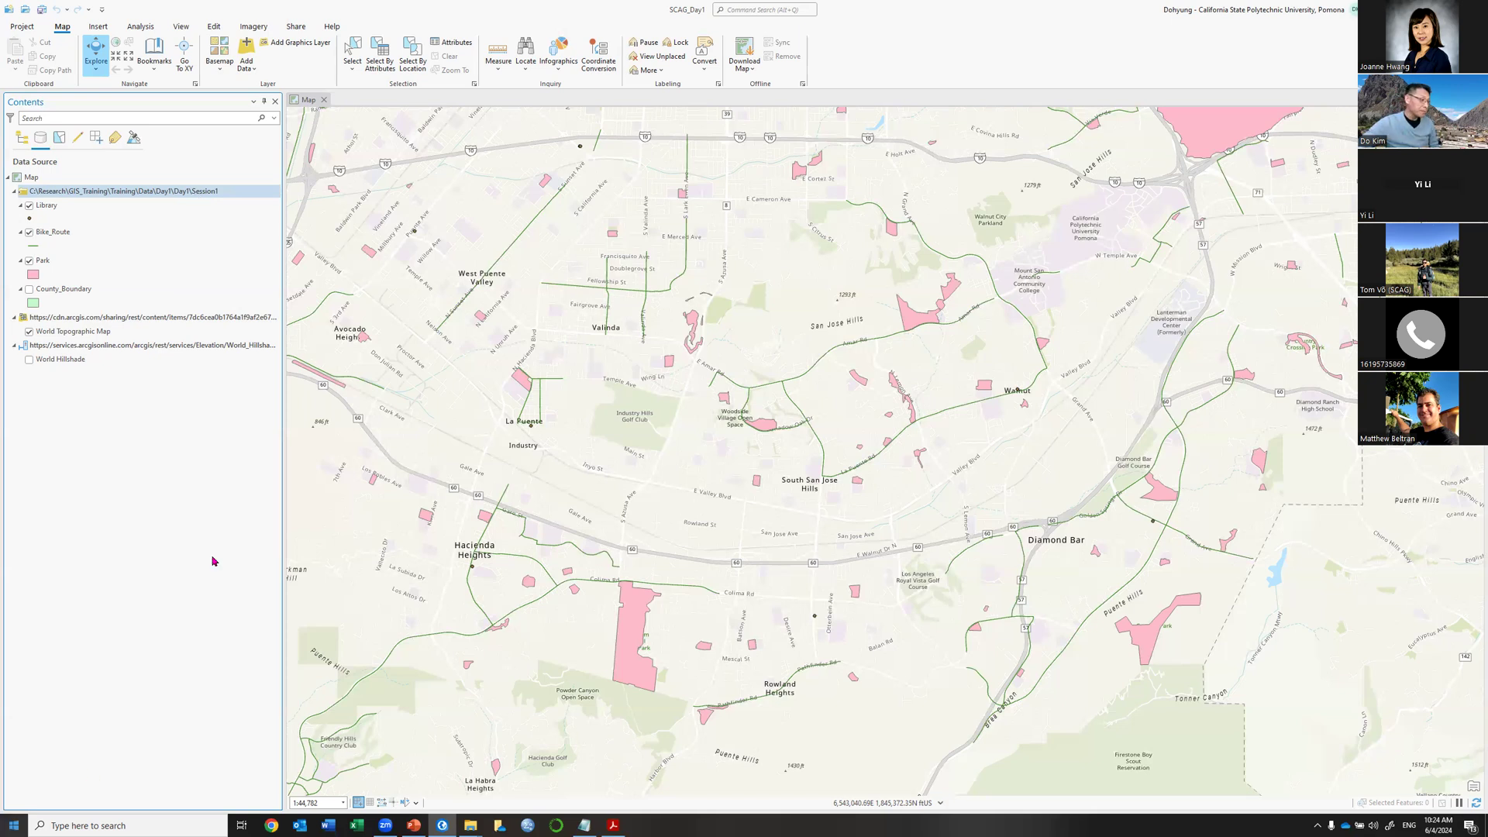
Restore and enlarge the Data folder window, then open the OneDrive - Cal Poly Pomona folder.
mouse_move(470, 826)
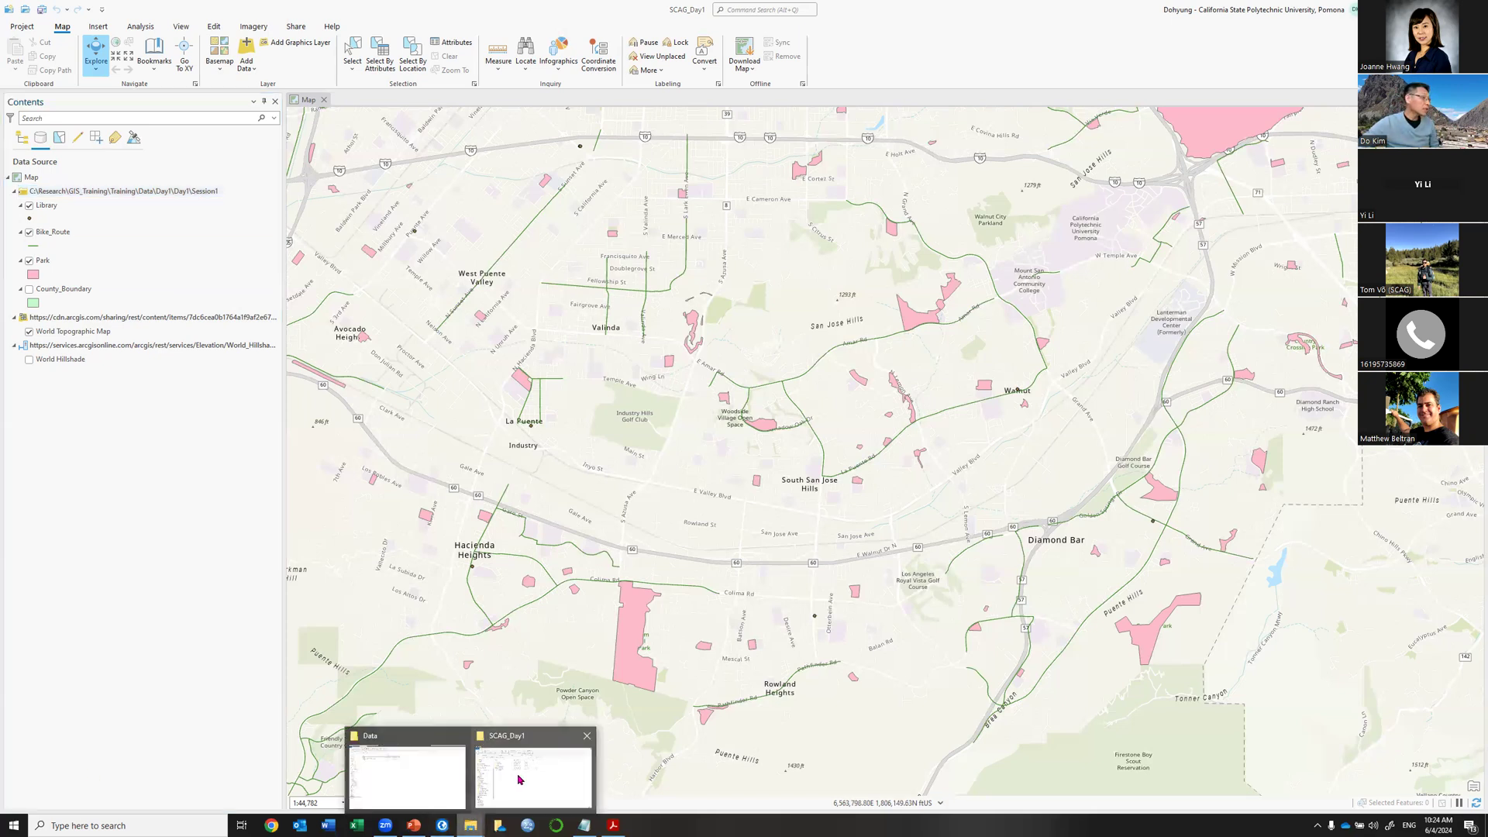
left_click(419, 783)
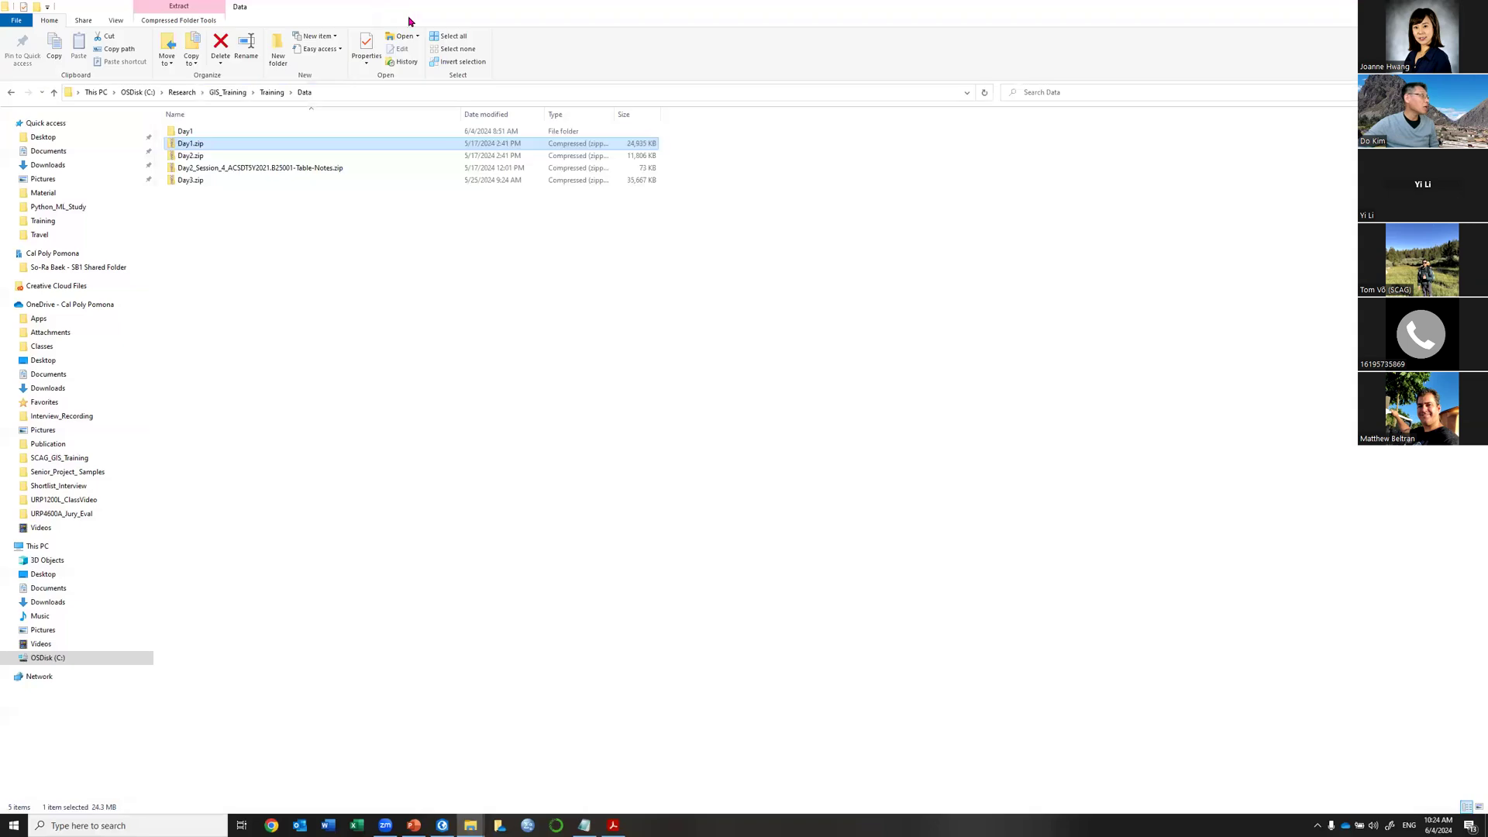
double_click(409, 18)
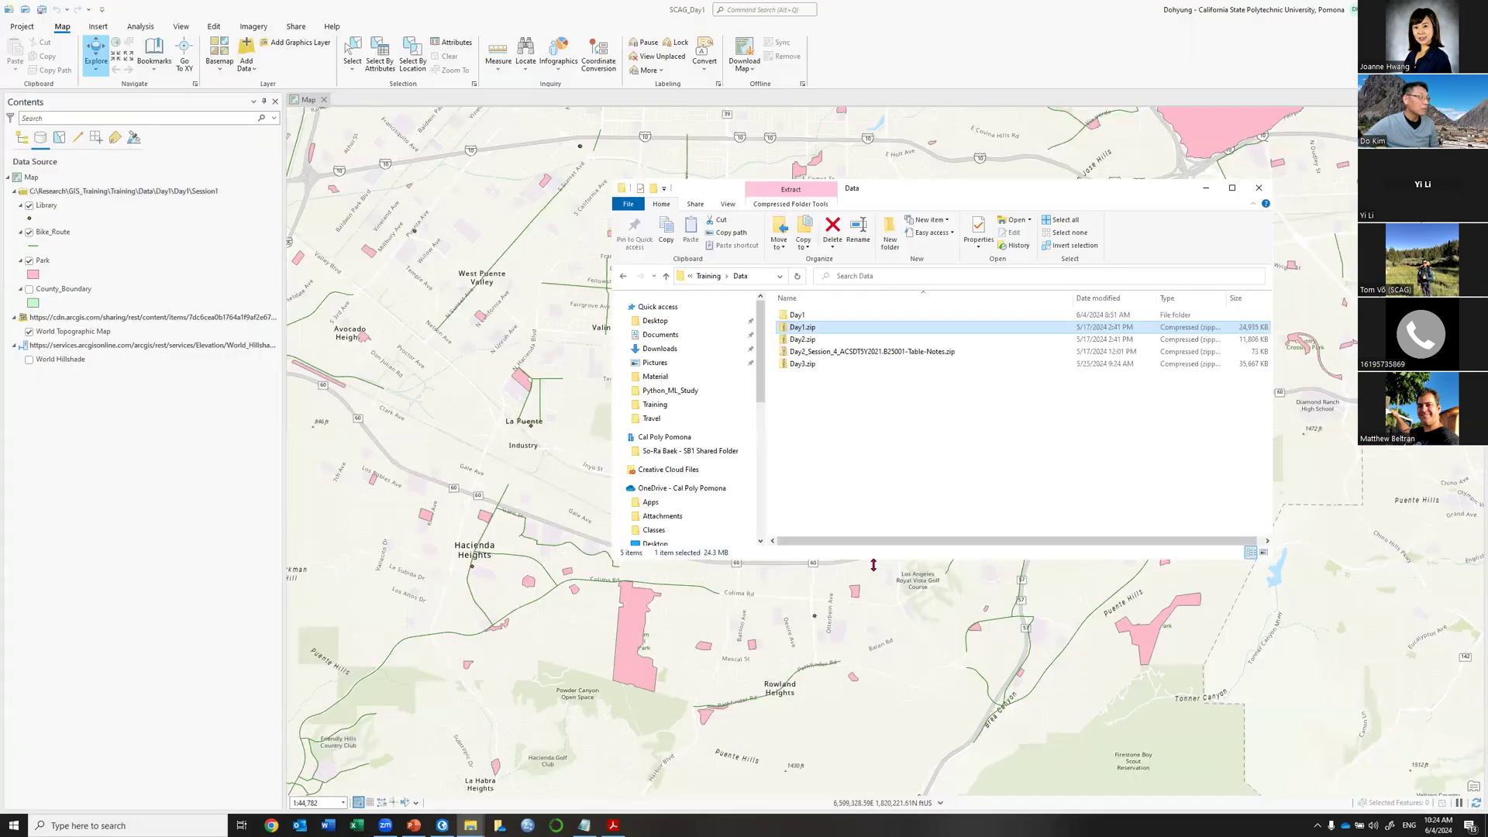
left_click_drag(873, 558, 874, 683)
left_click(703, 488)
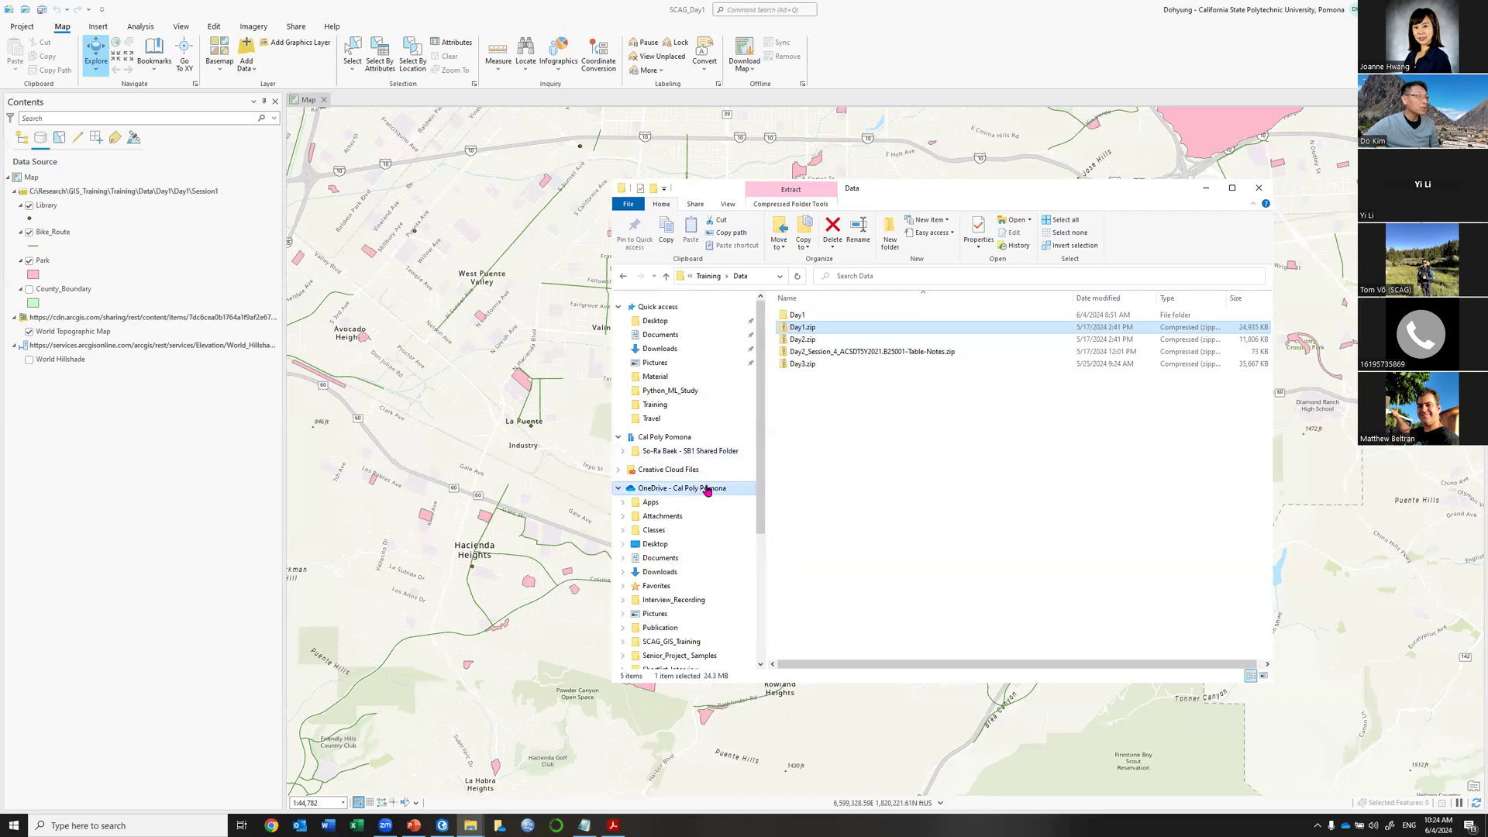
Widen the OneDrive window and reveal its full folder path in the address bar.
left_click(895, 280)
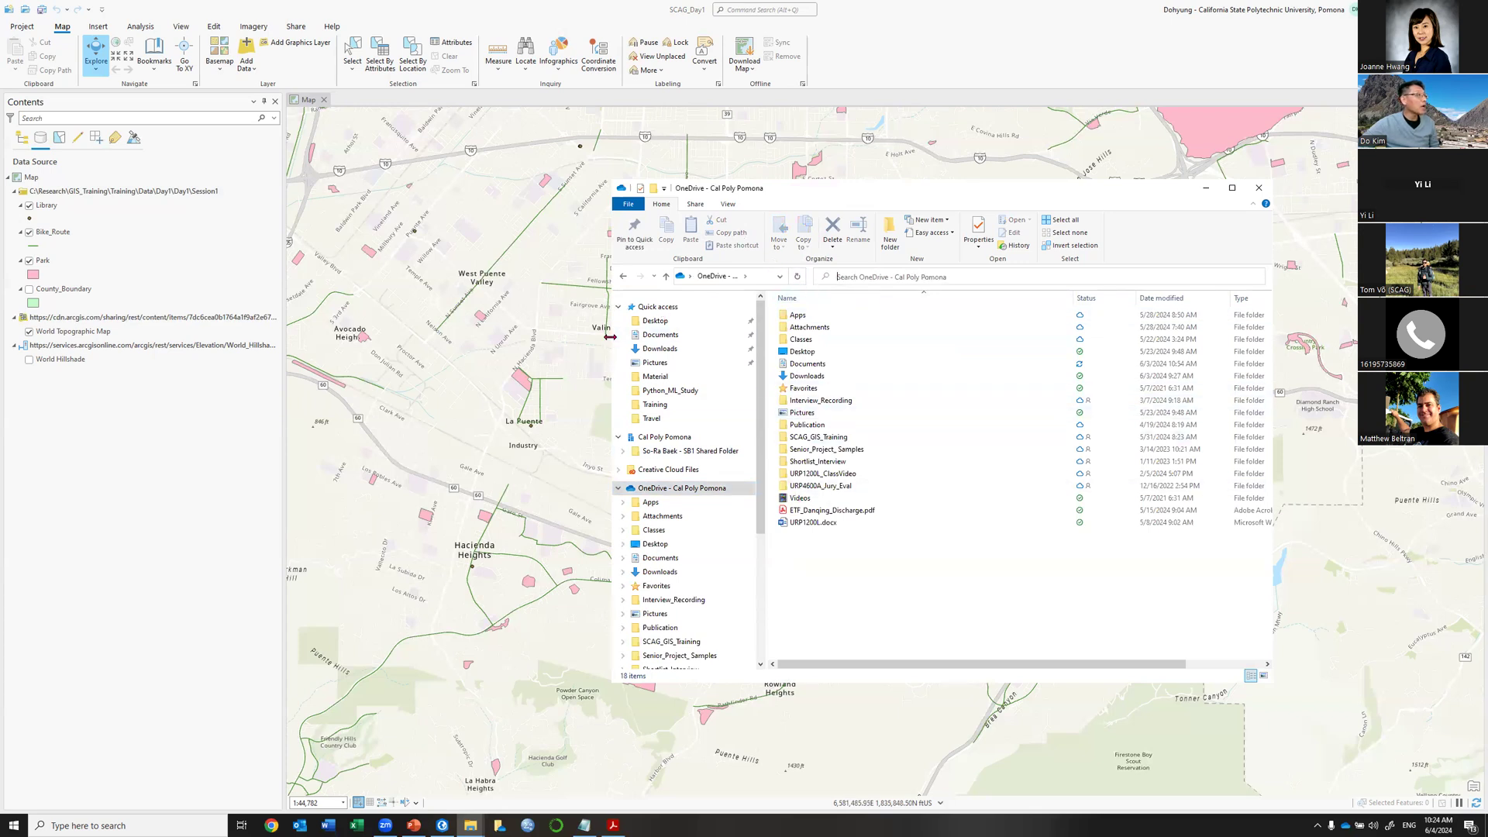
left_click_drag(610, 336, 314, 336)
left_click(511, 278)
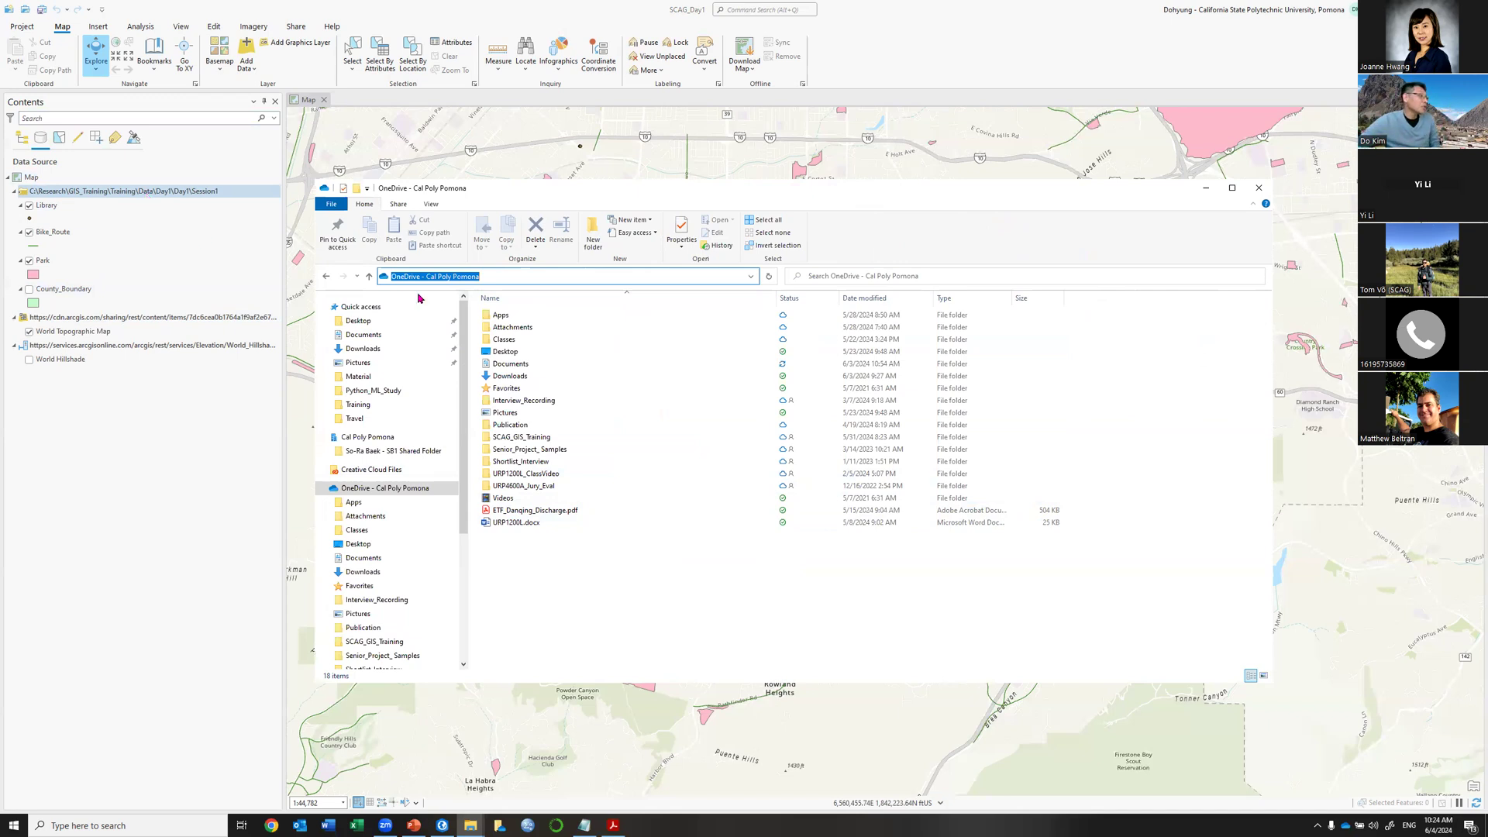
left_click(452, 276)
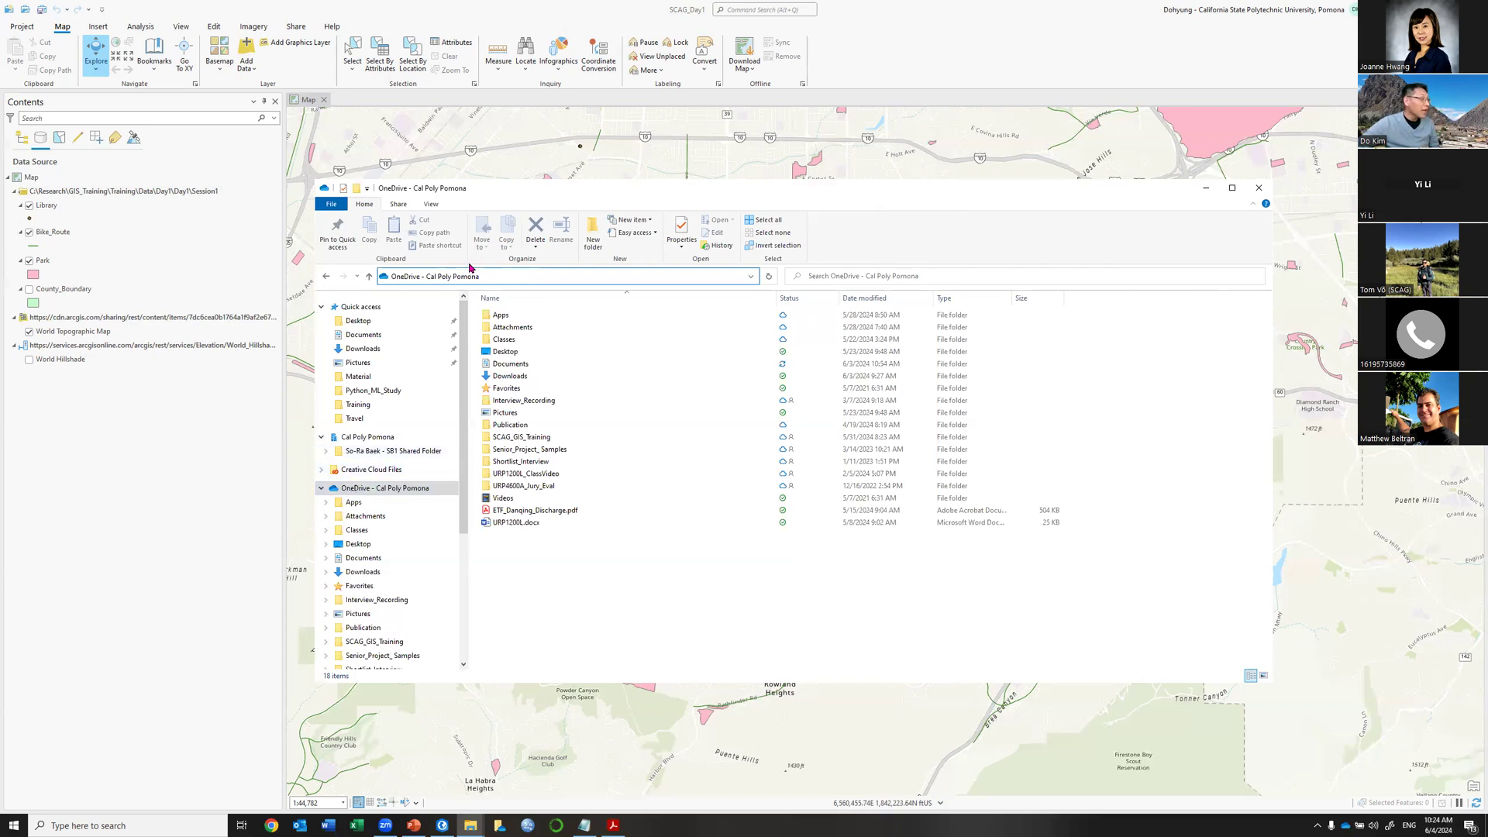
Select the Session1 data source in Contents, minimize Explorer, and return to the slide show.
left_click(54, 194)
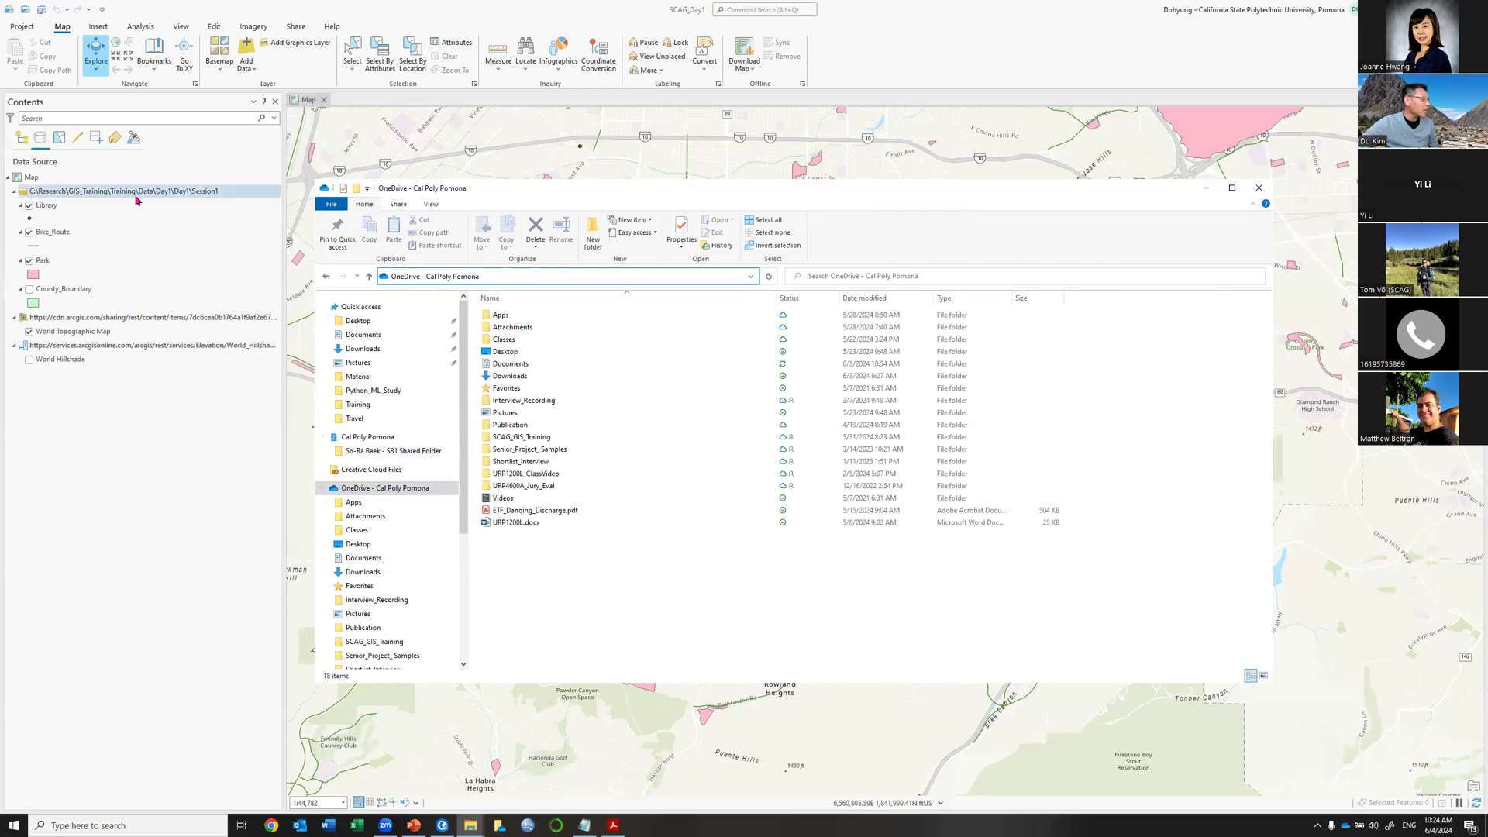
left_click(1205, 189)
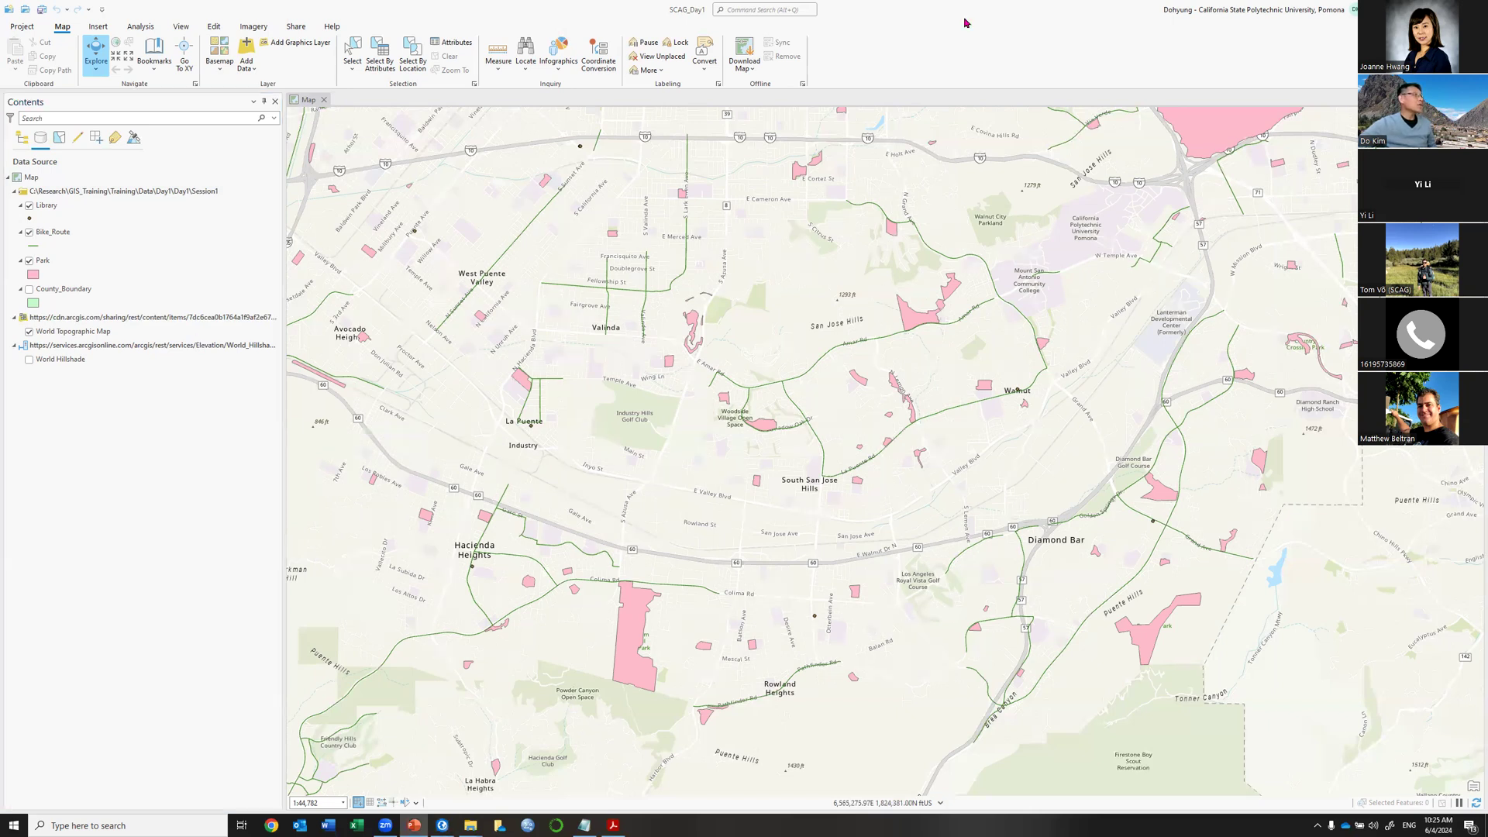
key("alt+Tab")
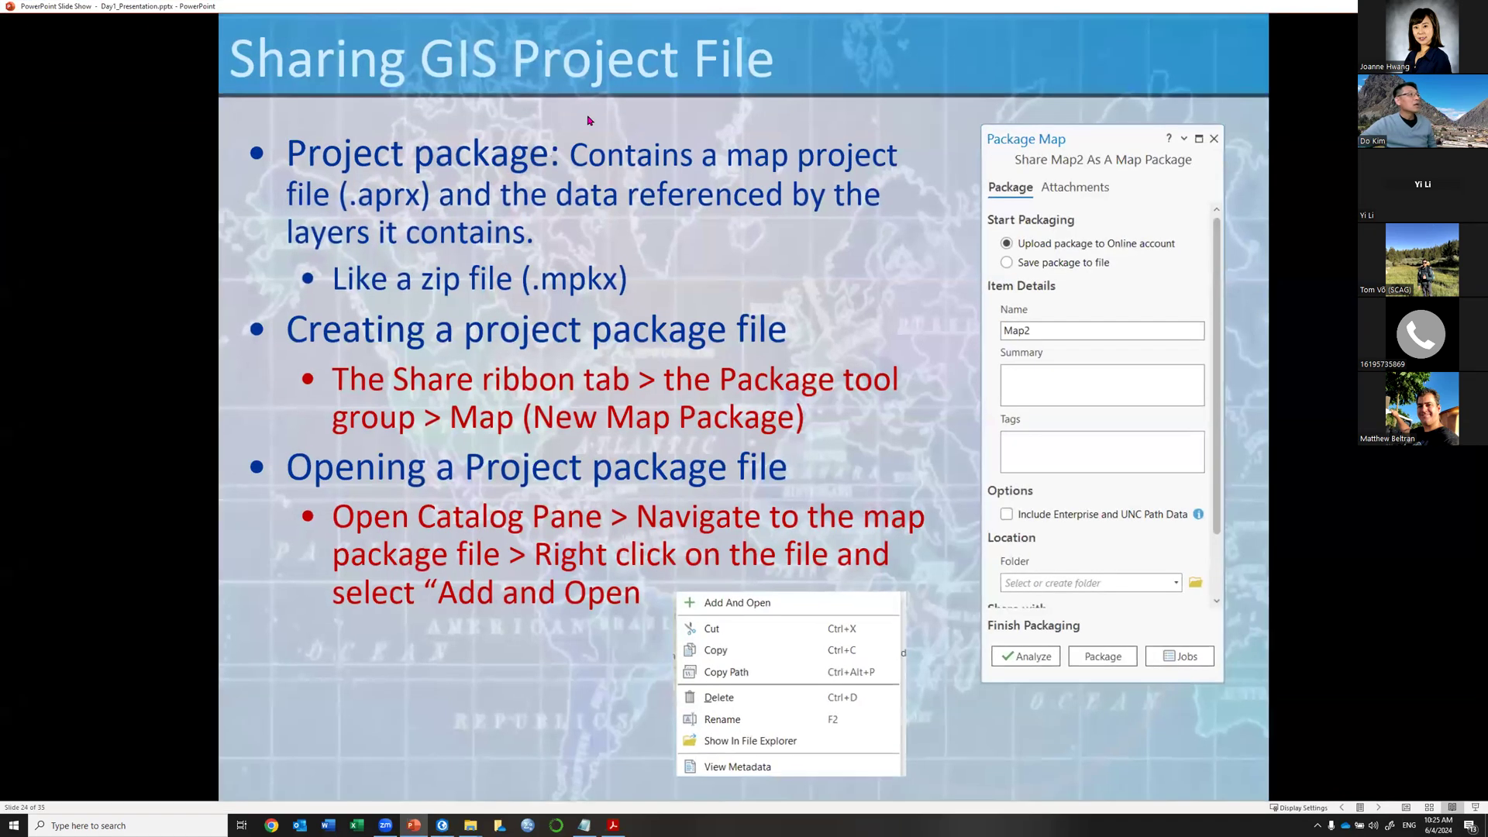
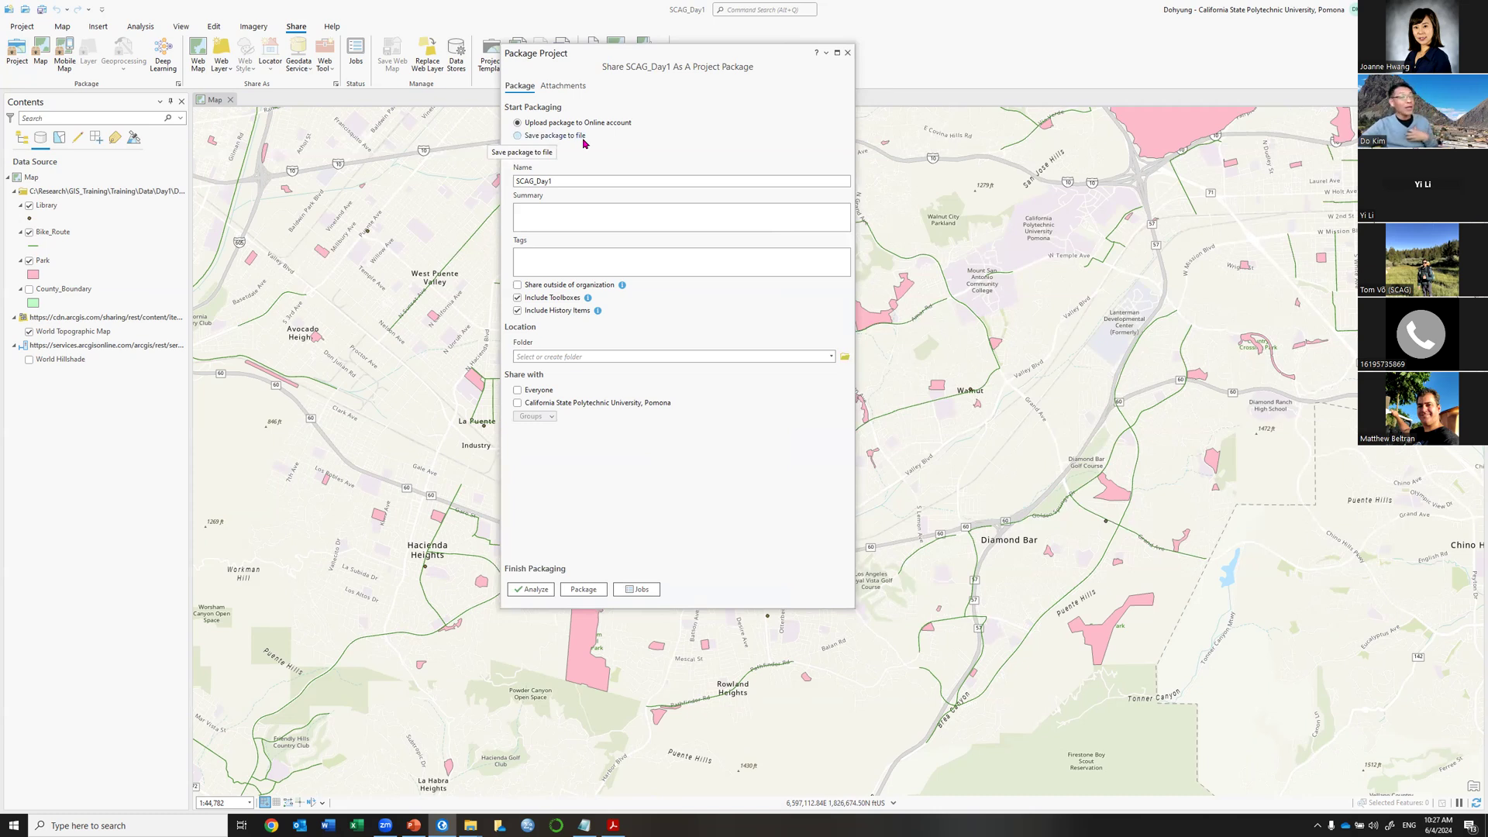
Choose 'Save package to file' in Package Project after confirming the signed-in portal account.
left_click(552, 137)
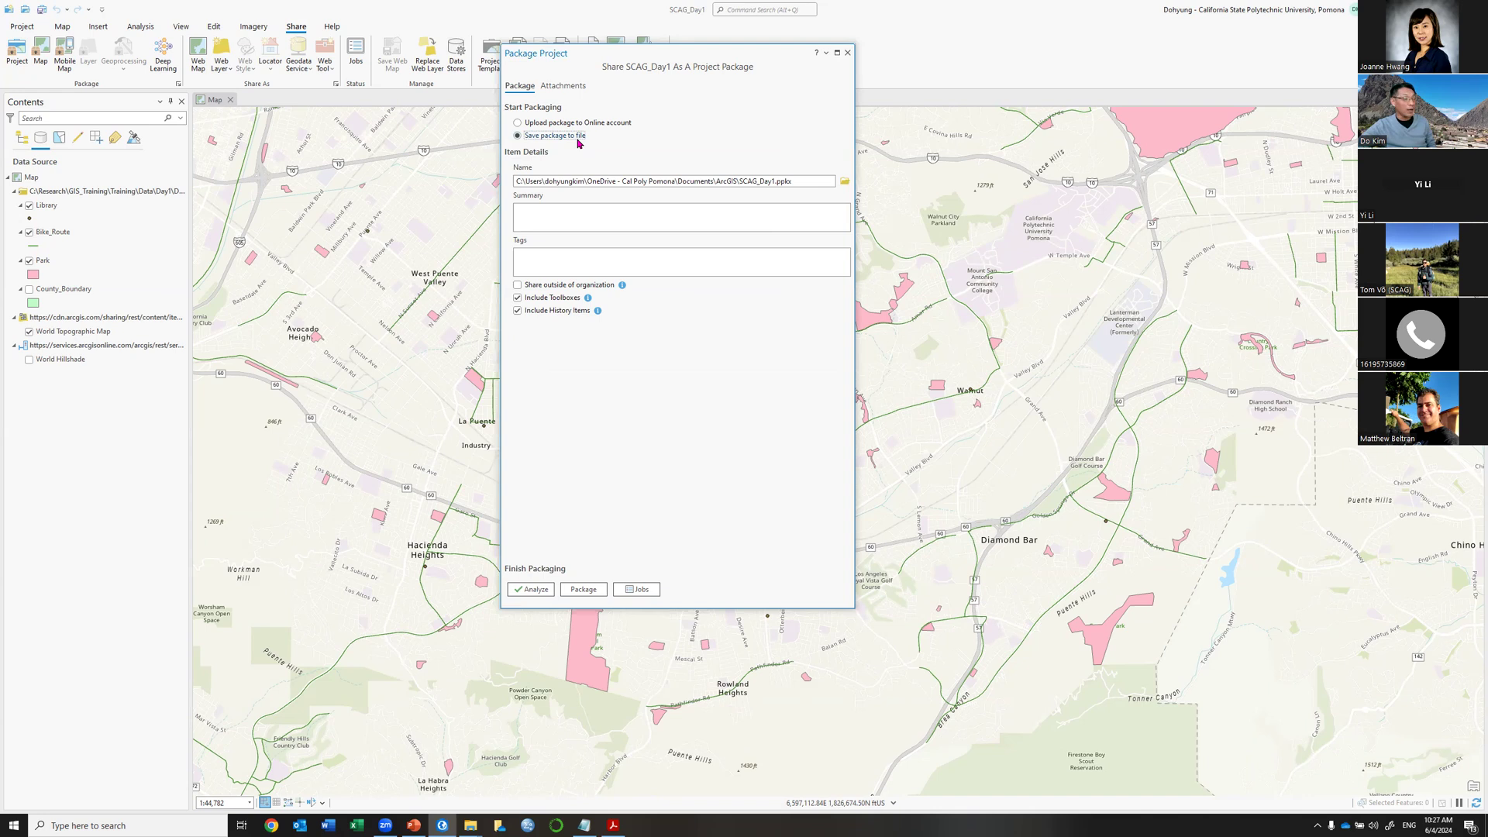
left_click(519, 123)
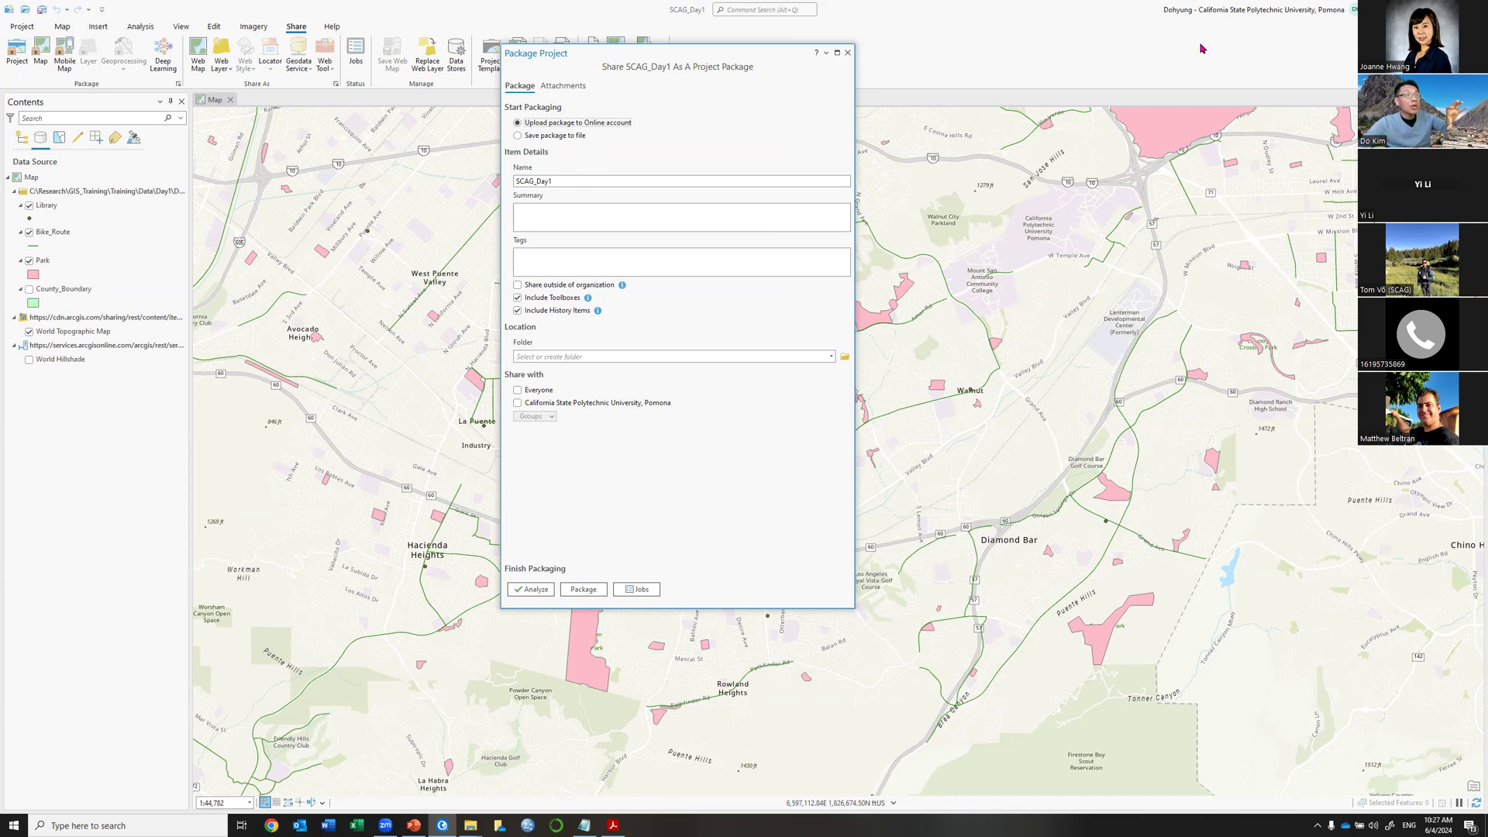
left_click(1304, 14)
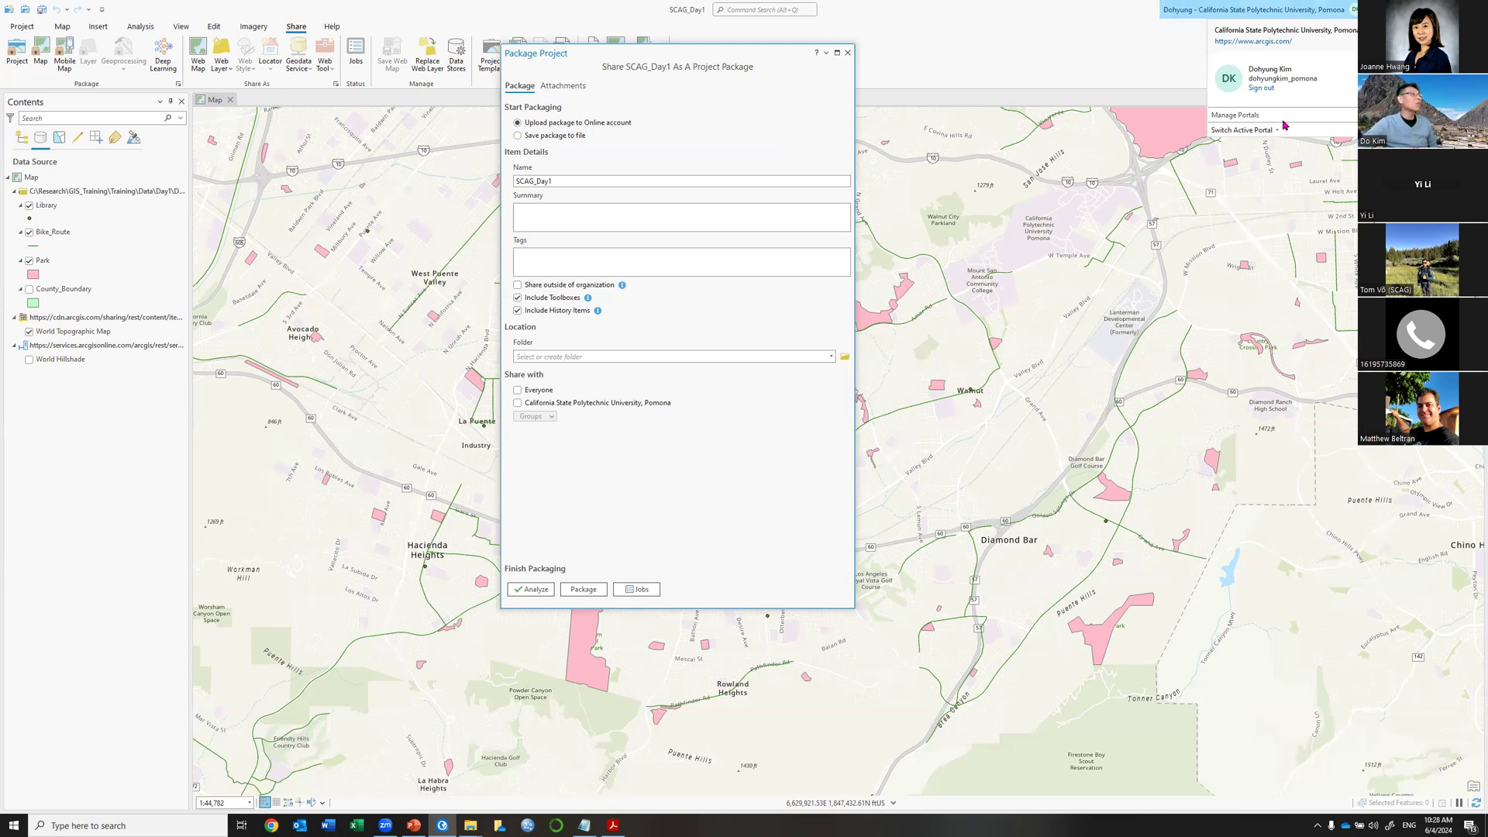
left_click(582, 138)
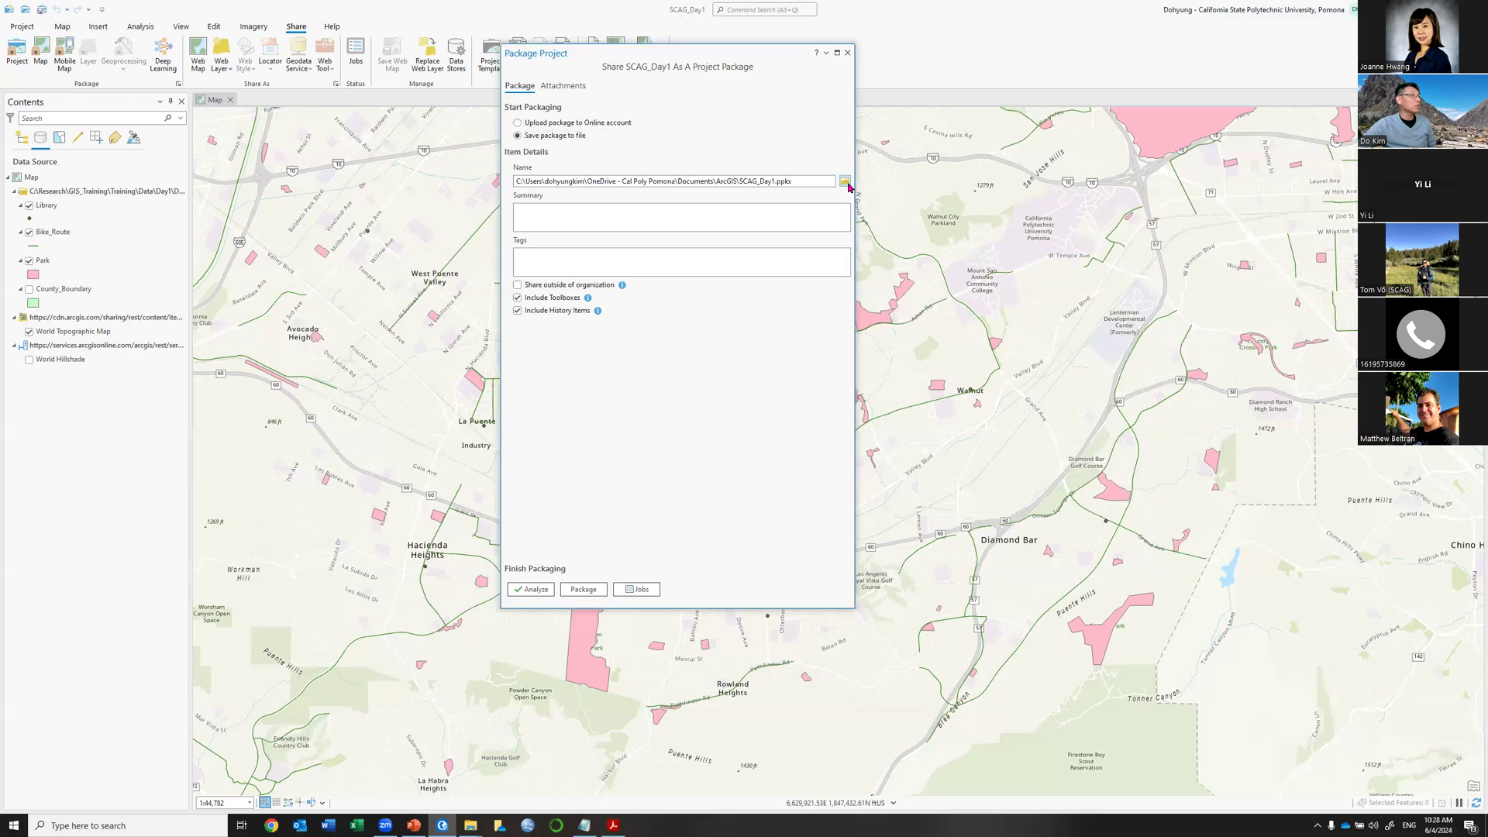
Set the package output to OC_Day1 in This PC > Downloads.
left_click(844, 182)
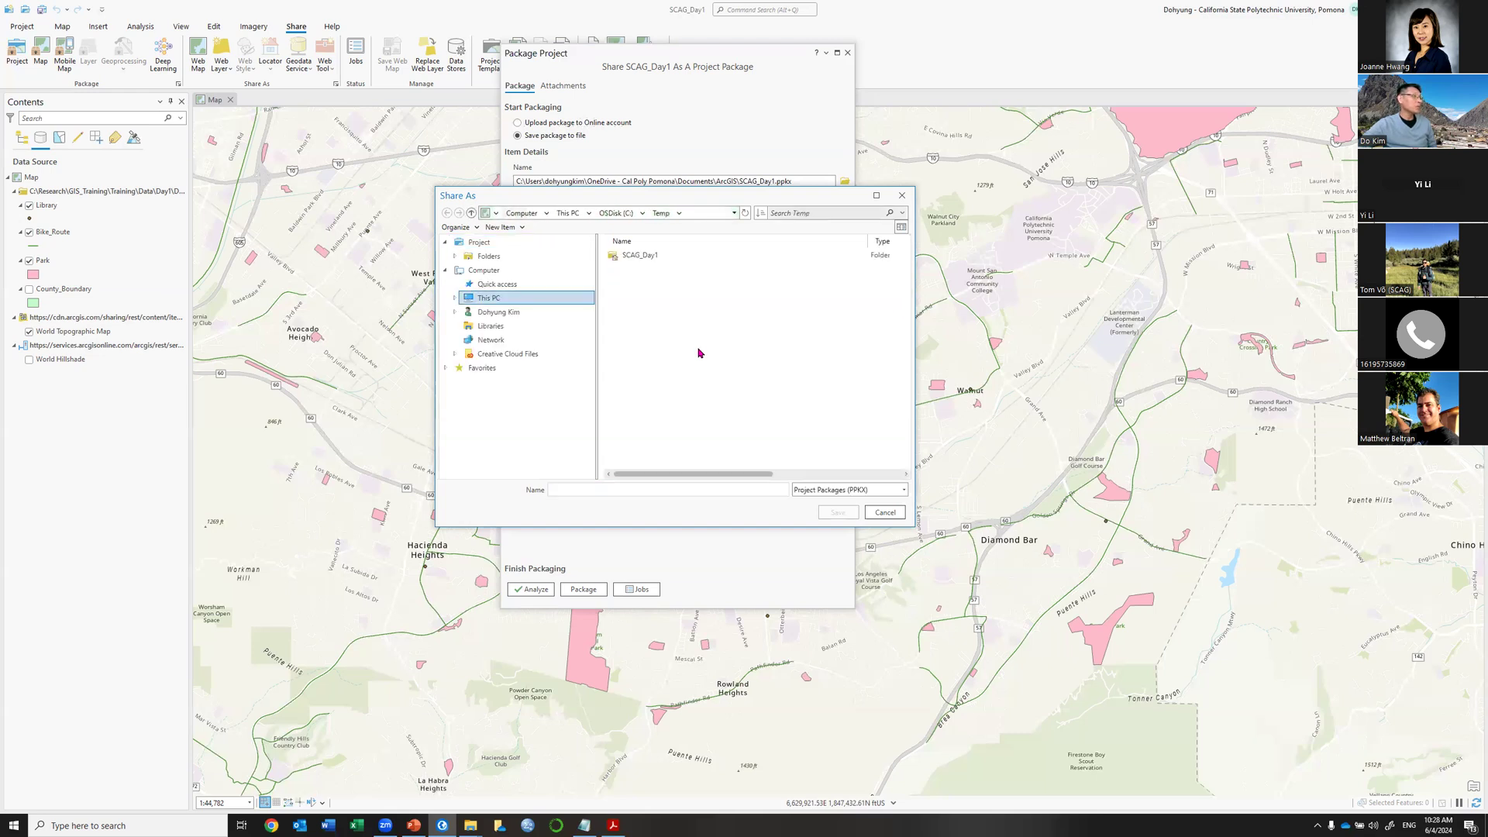
left_click(488, 302)
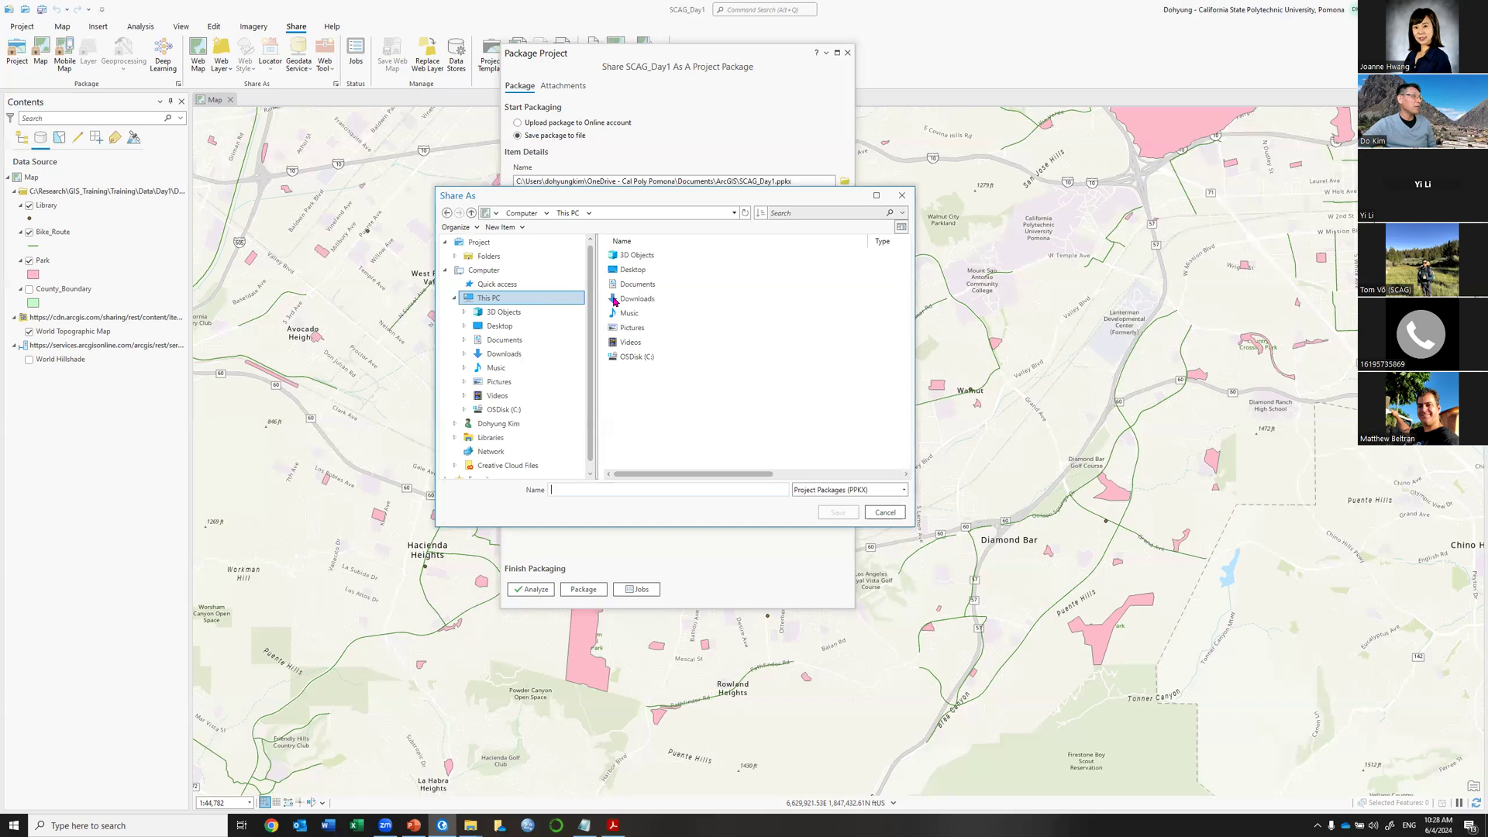
double_click(633, 302)
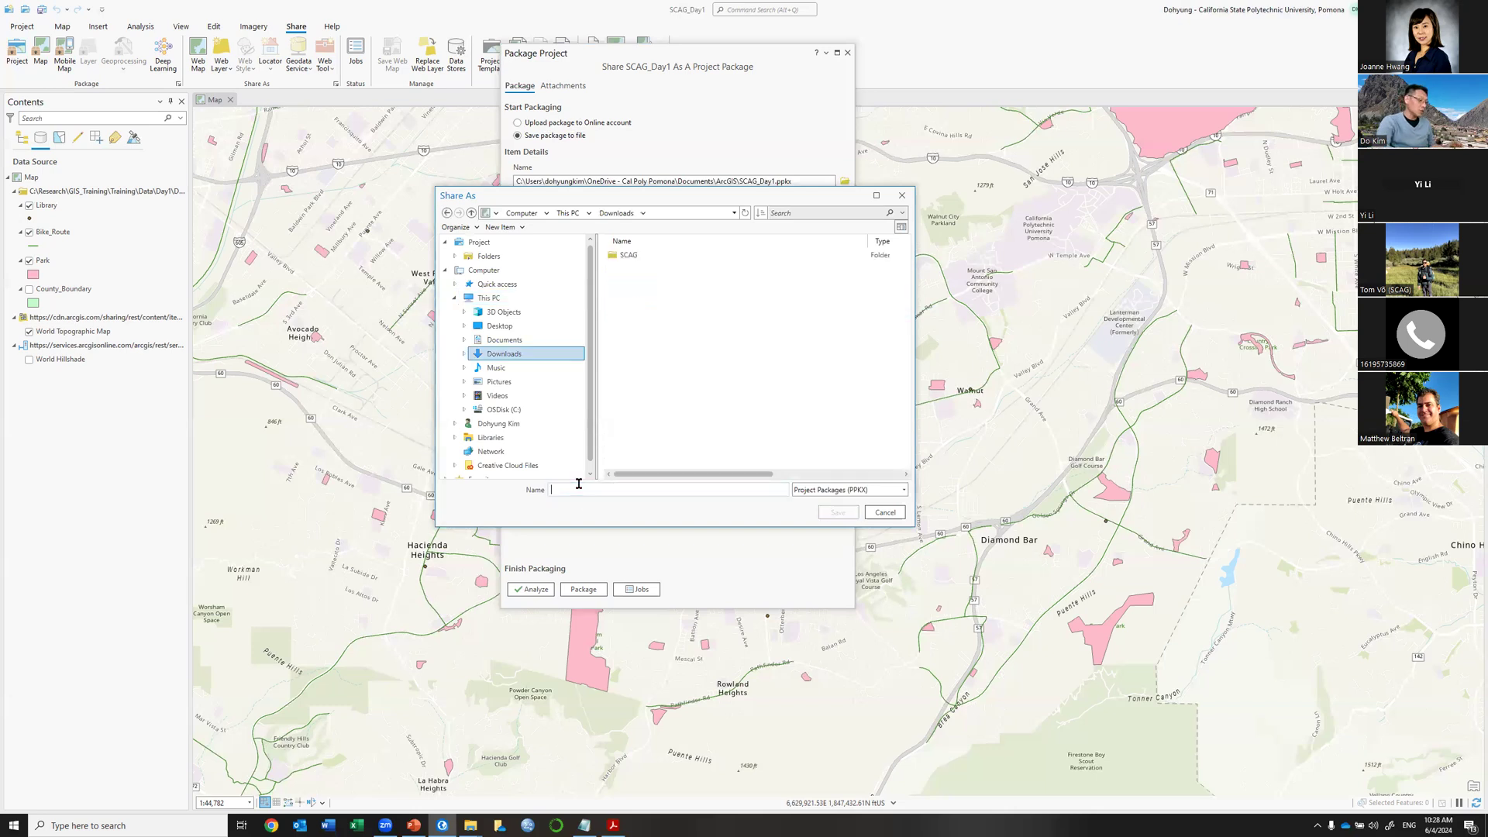
type("O")
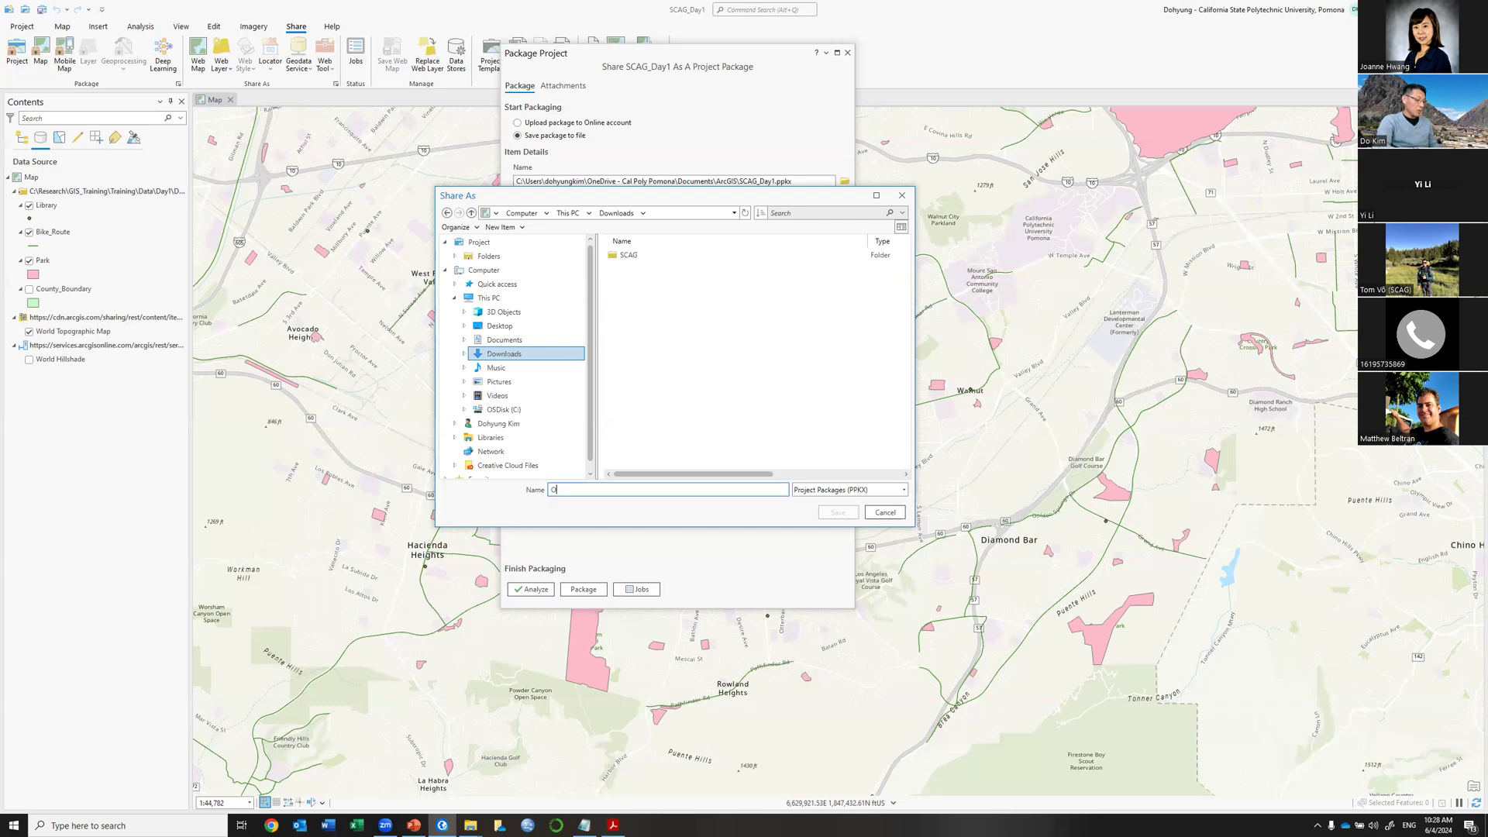
type("C_Day")
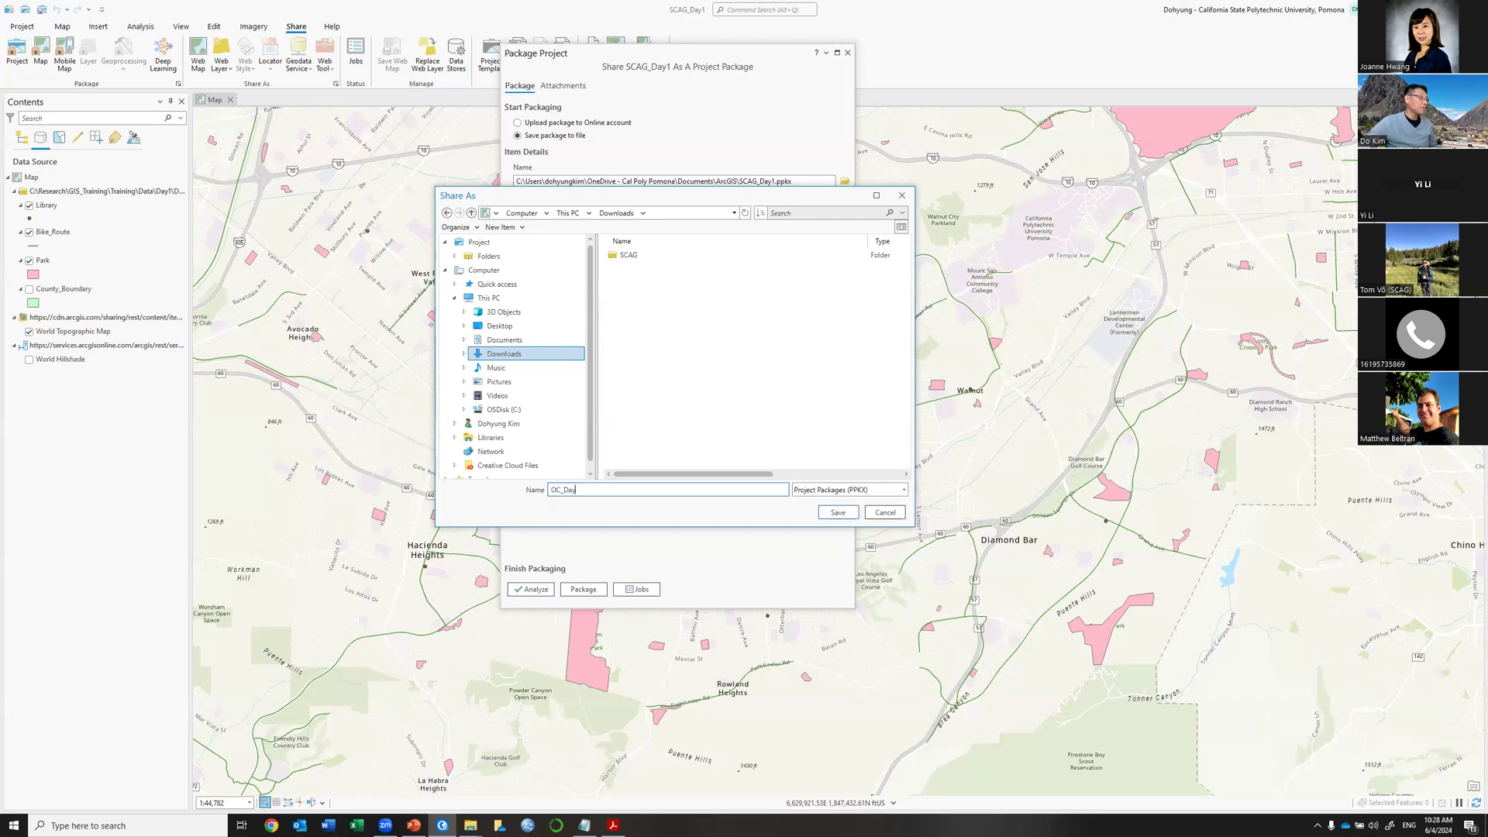
type("1")
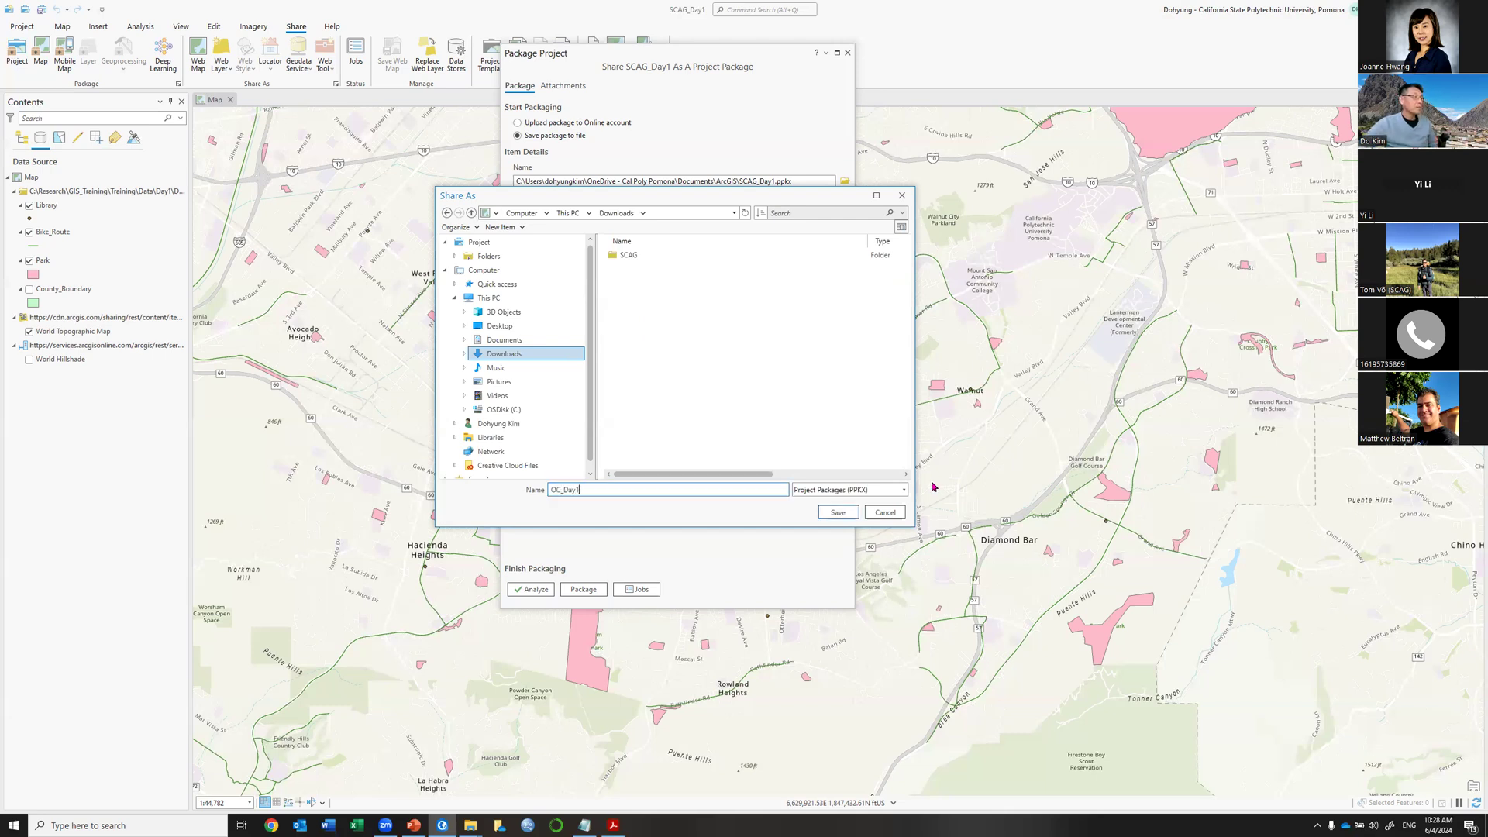
left_click(838, 512)
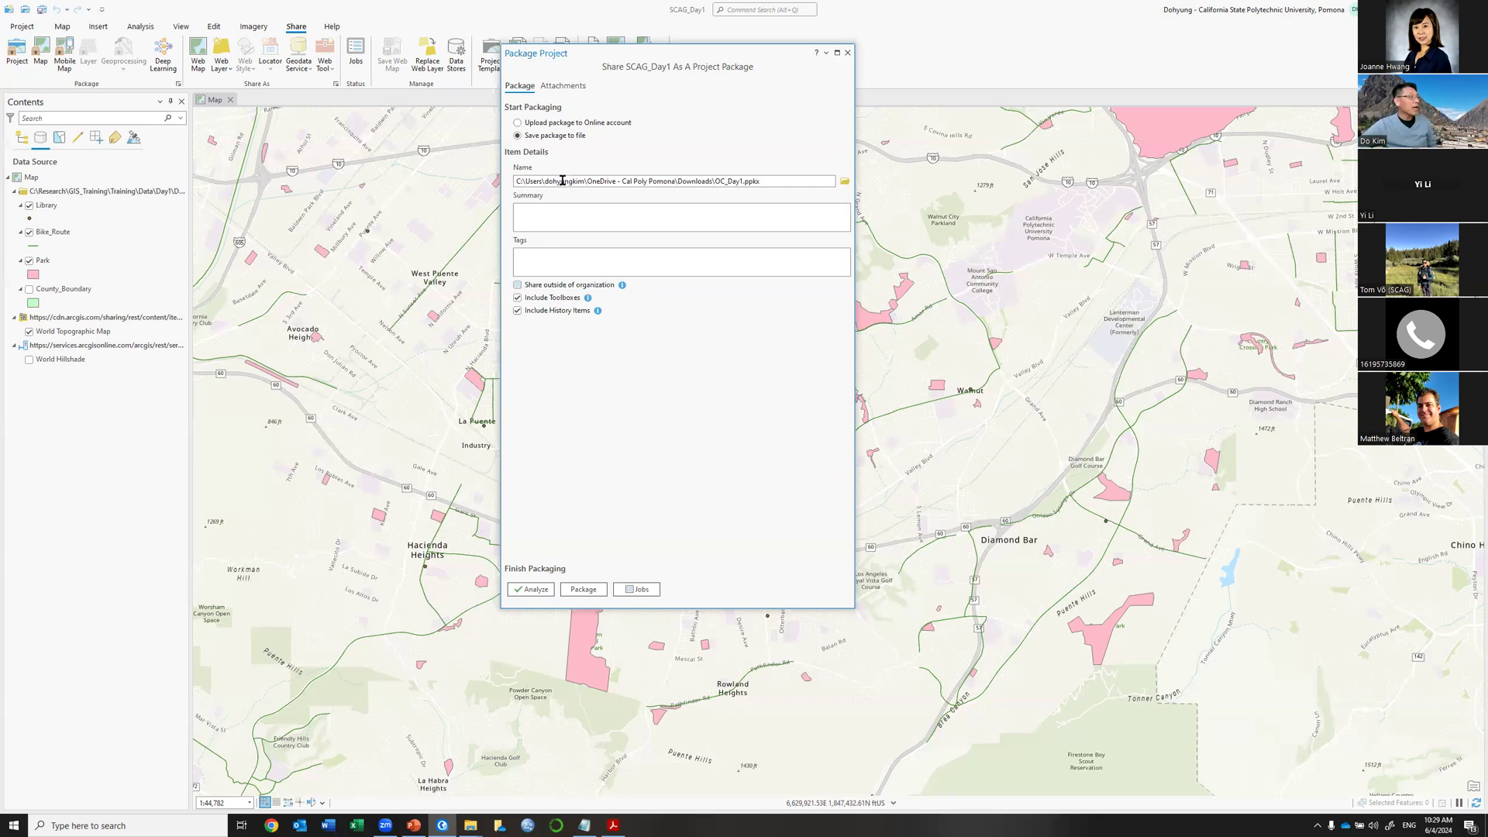
Analyze the project, which finds no errors, then start packaging, saving the project when prompted.
left_click(524, 592)
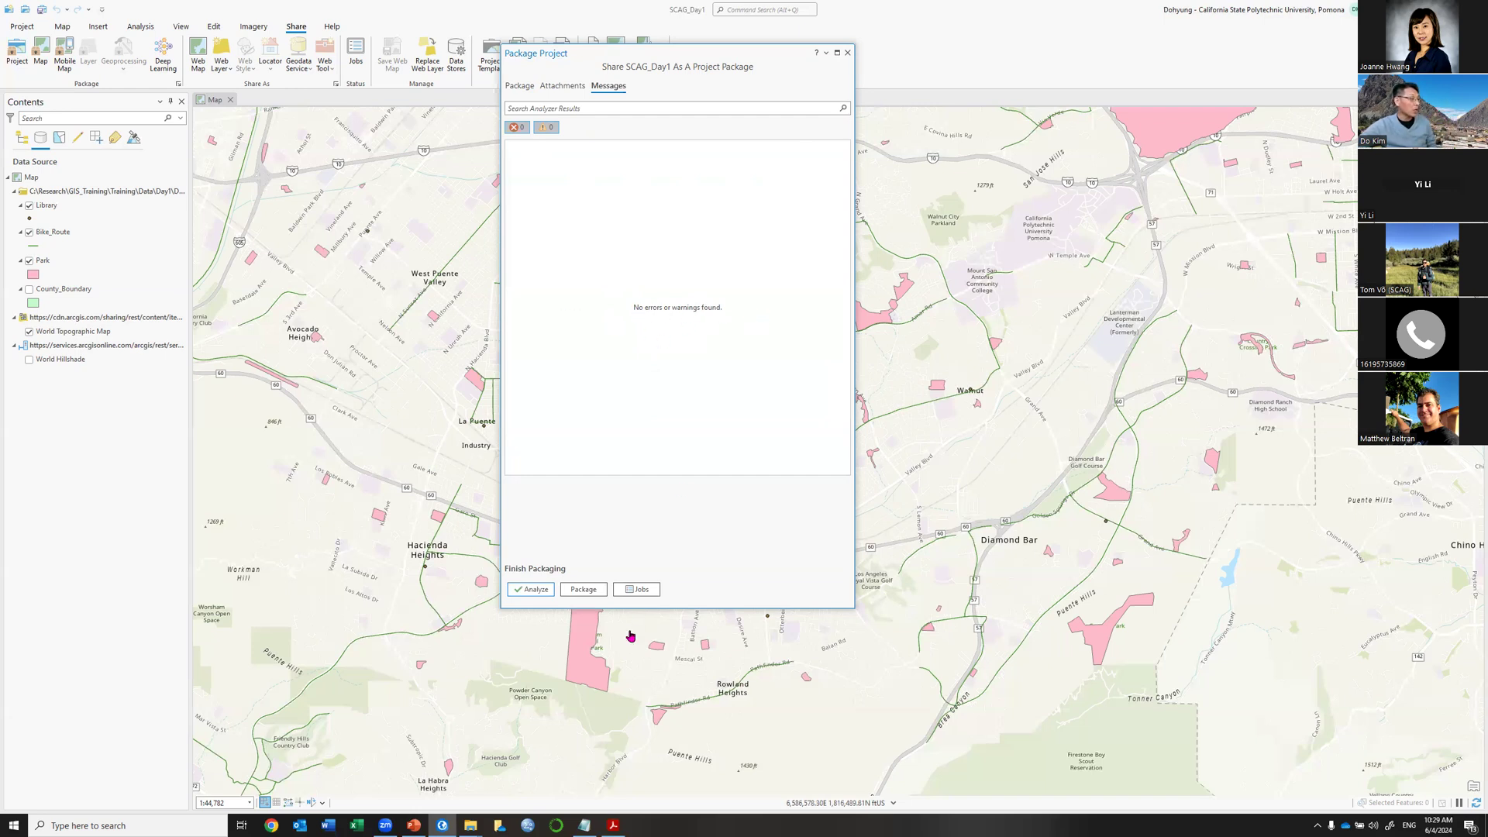
left_click(584, 589)
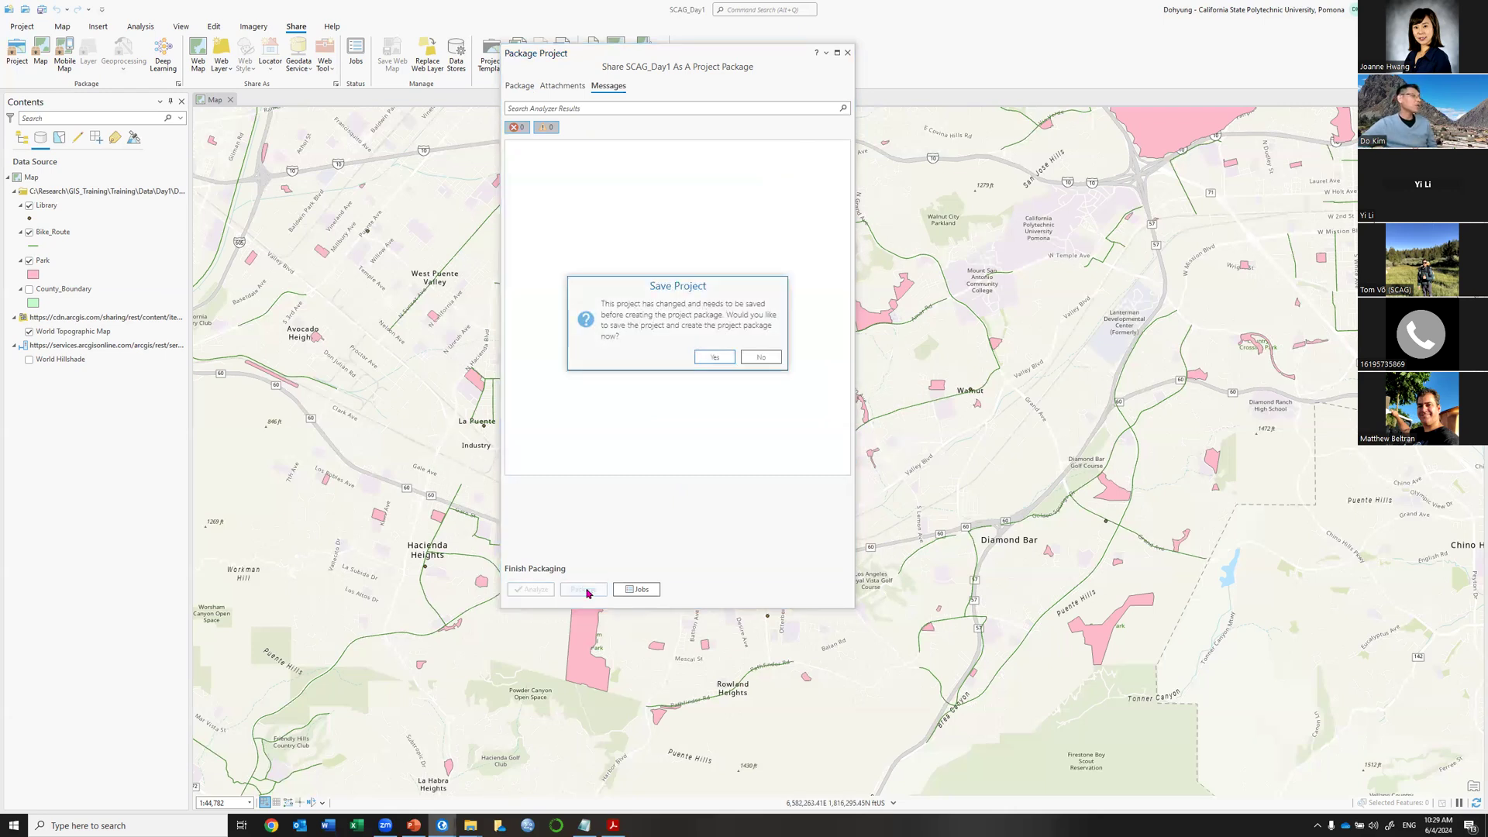
left_click(713, 356)
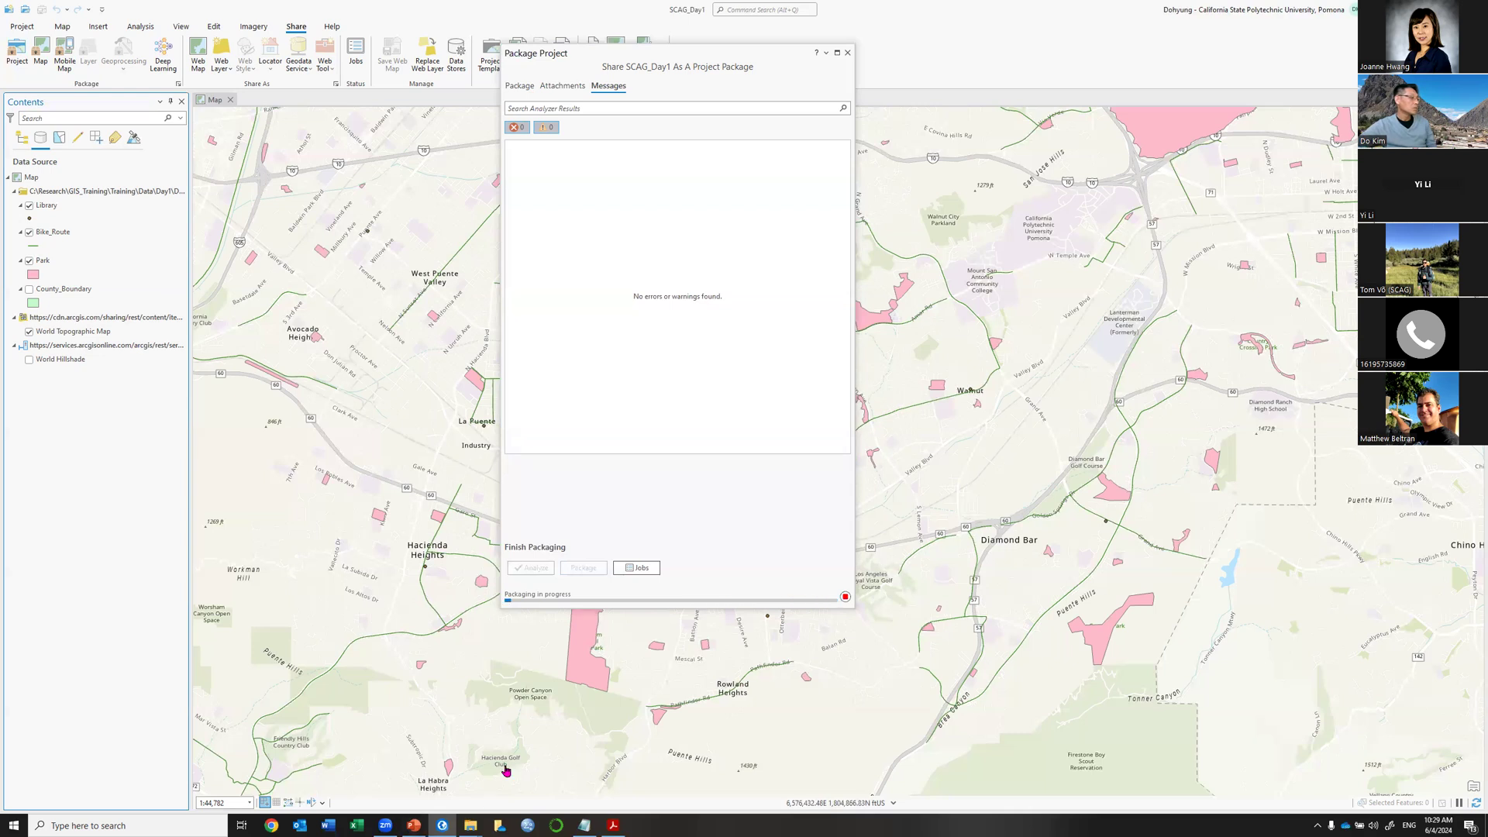
left_click(470, 825)
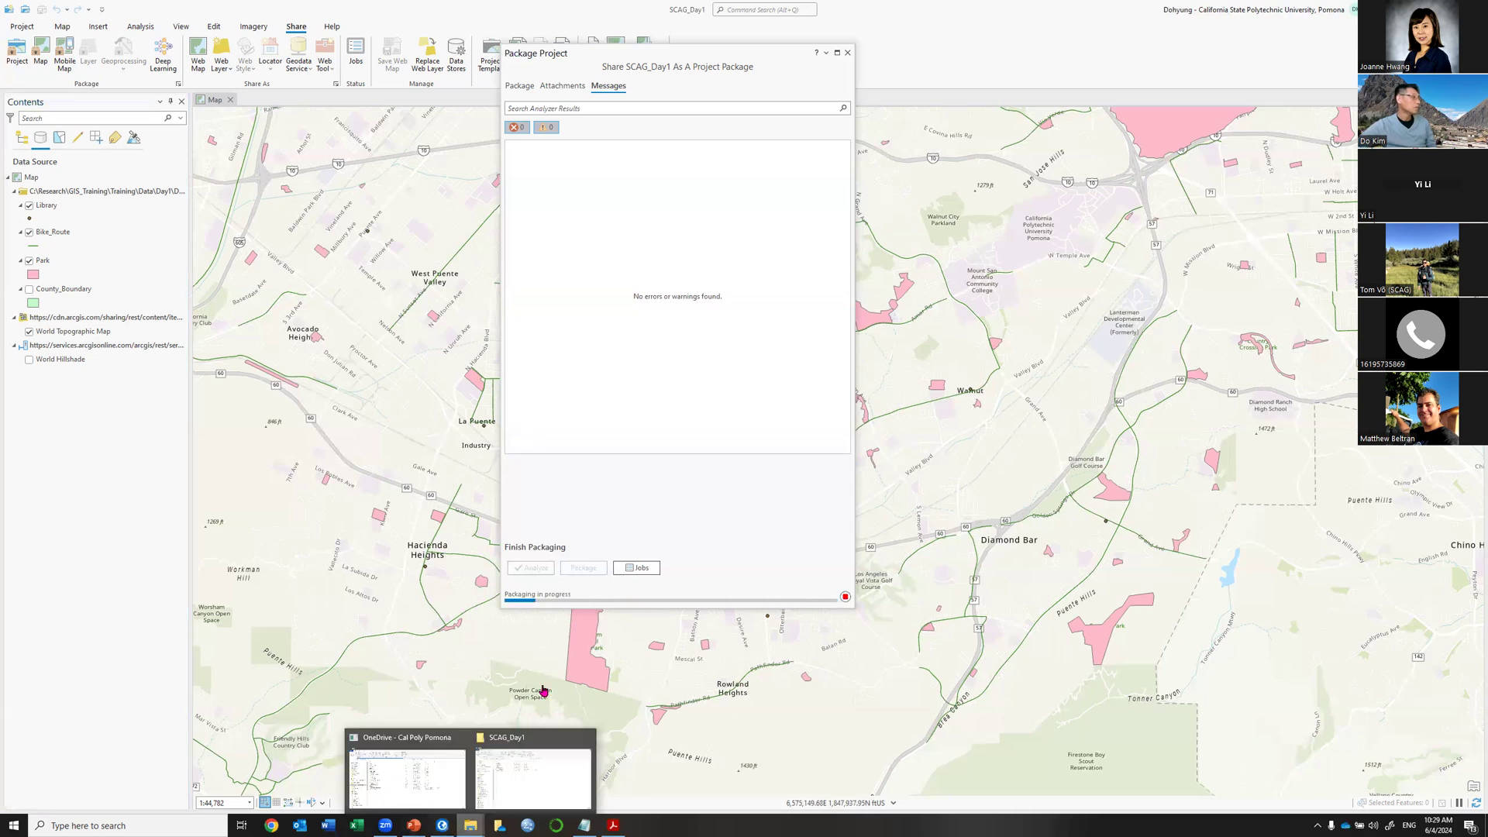
Bring up the SCAG_Day1 folder window, make it taller, then move it aside.
left_click(575, 800)
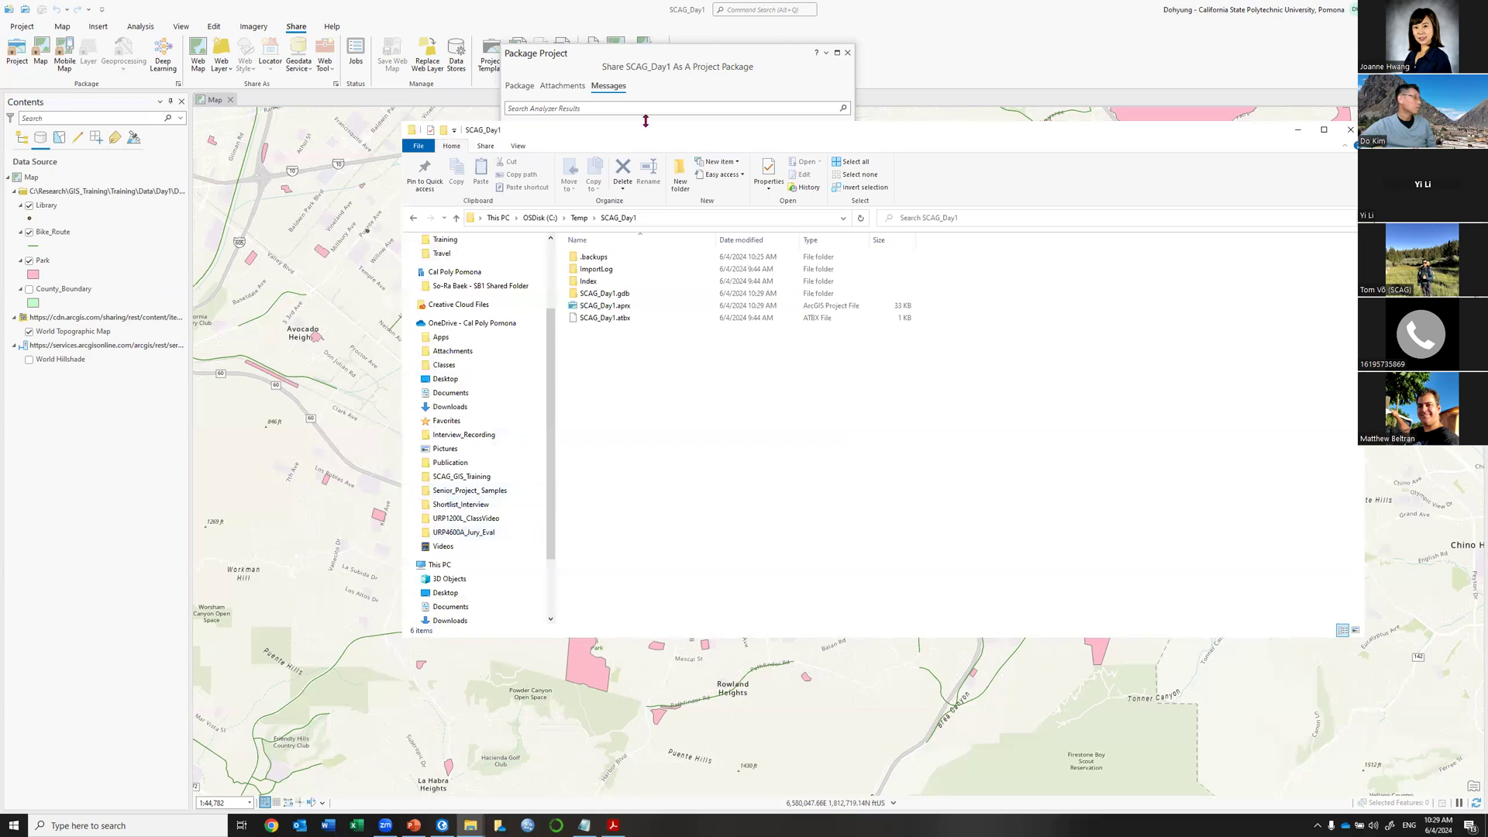
left_click_drag(646, 121, 601, 100)
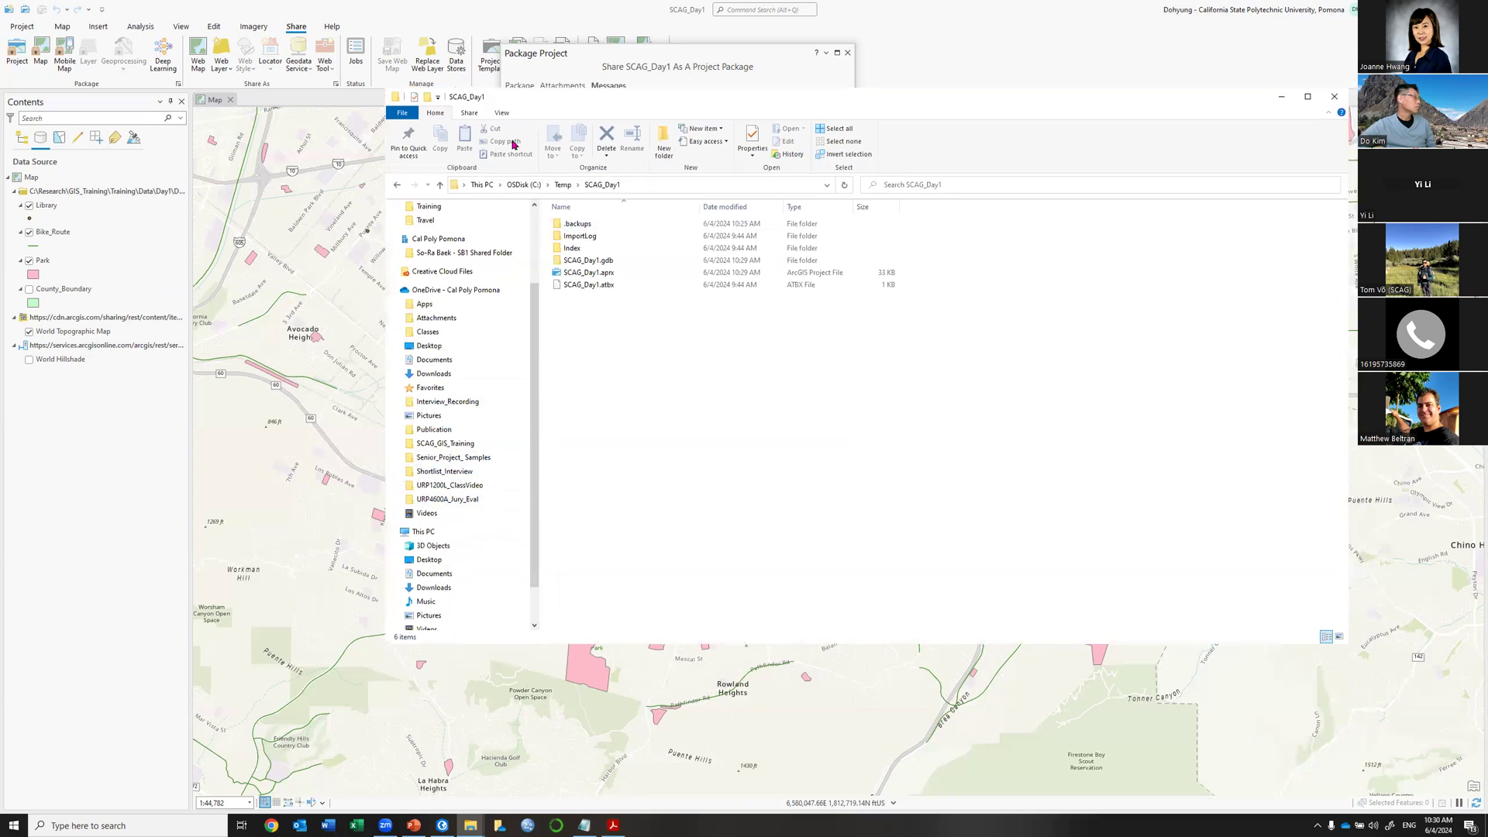
left_click_drag(513, 144, 0, 310)
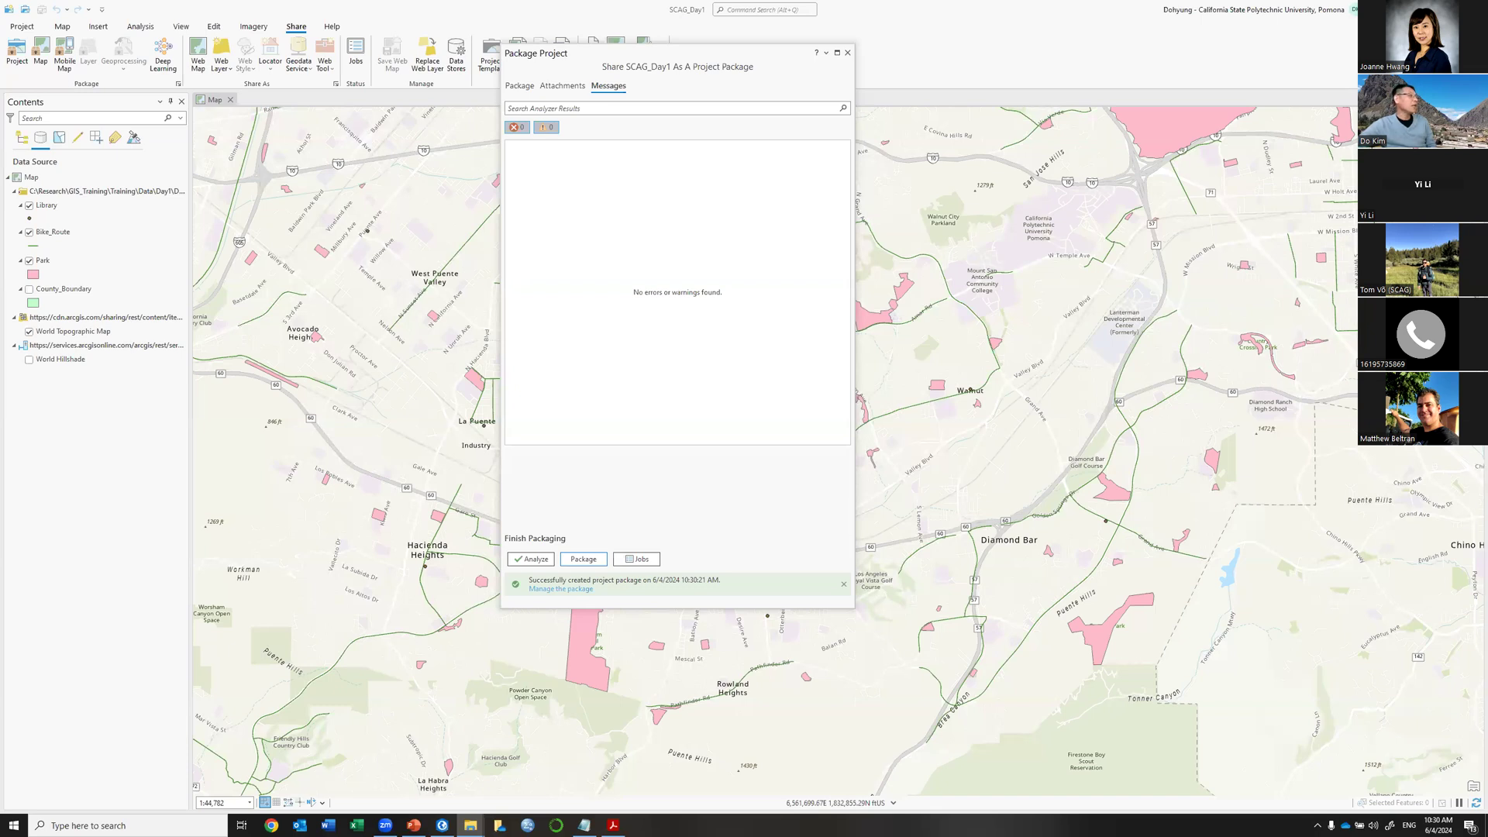
Enlarge the Downloads window and select OC_Day1.ppkx to check its 4,470 KB size.
left_click(471, 825)
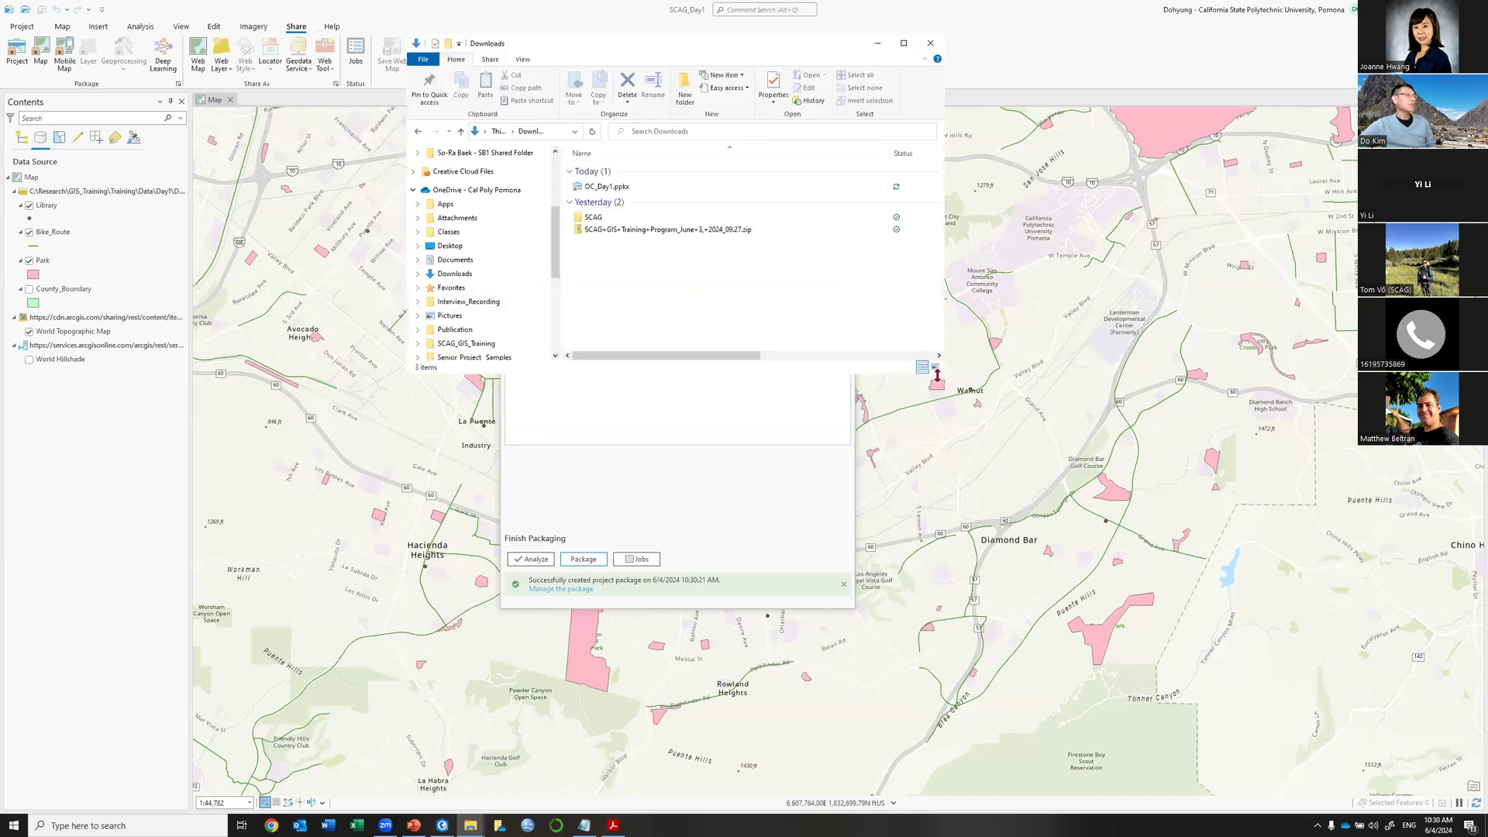
left_click_drag(939, 375, 1158, 679)
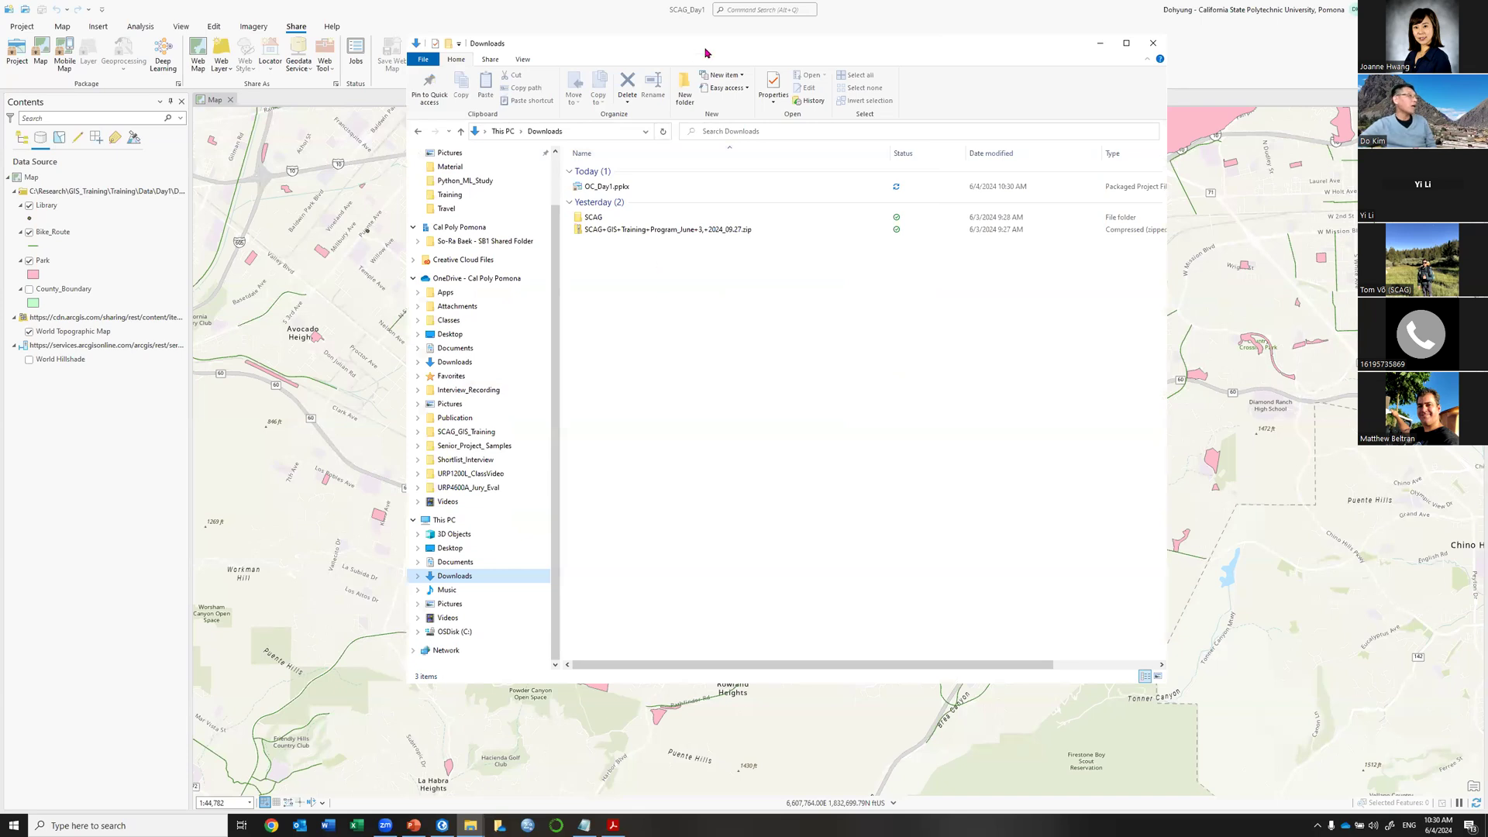
left_click_drag(521, 49, 541, 122)
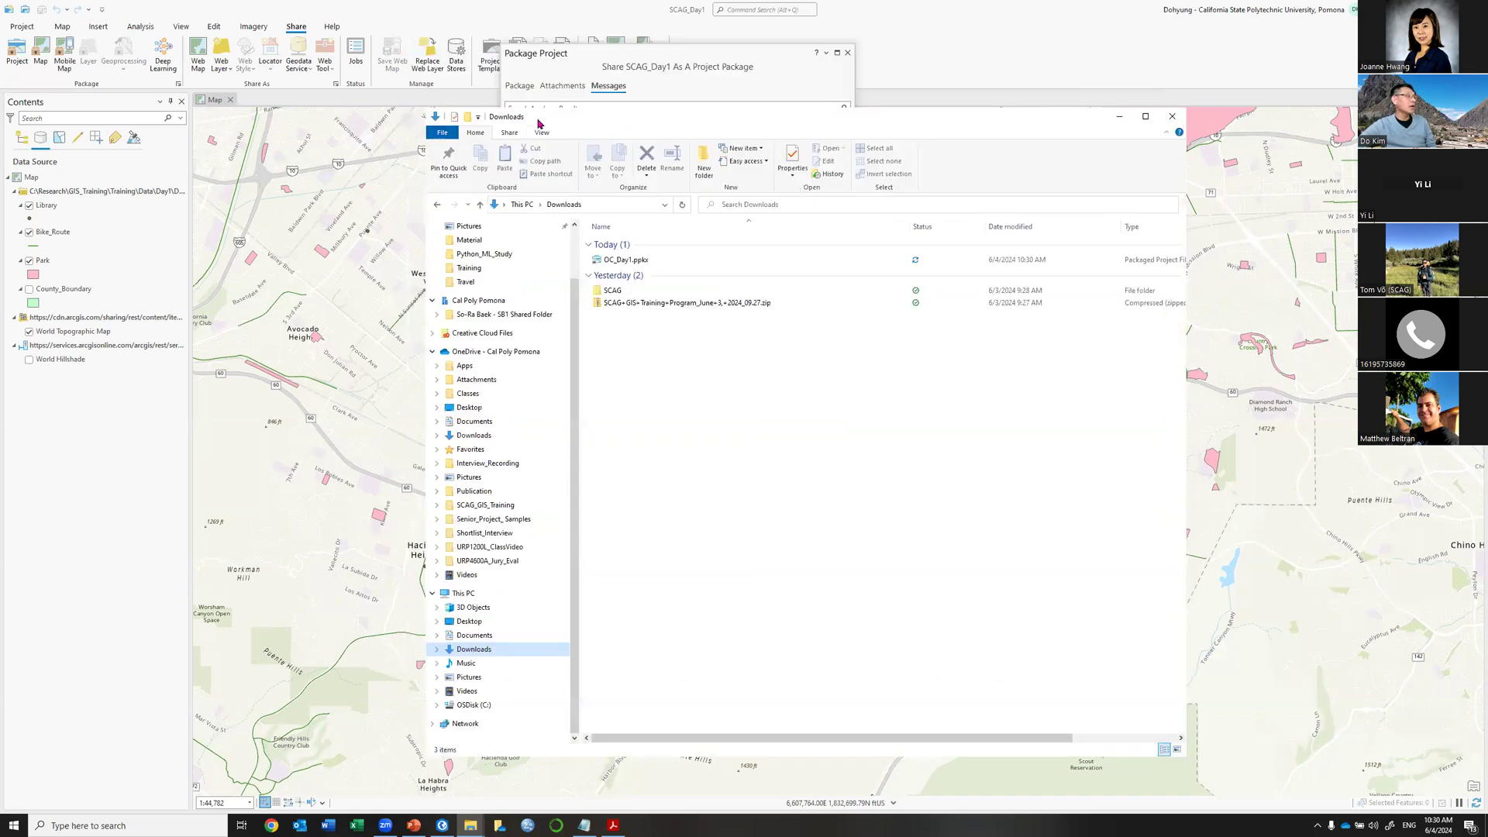
left_click(616, 264)
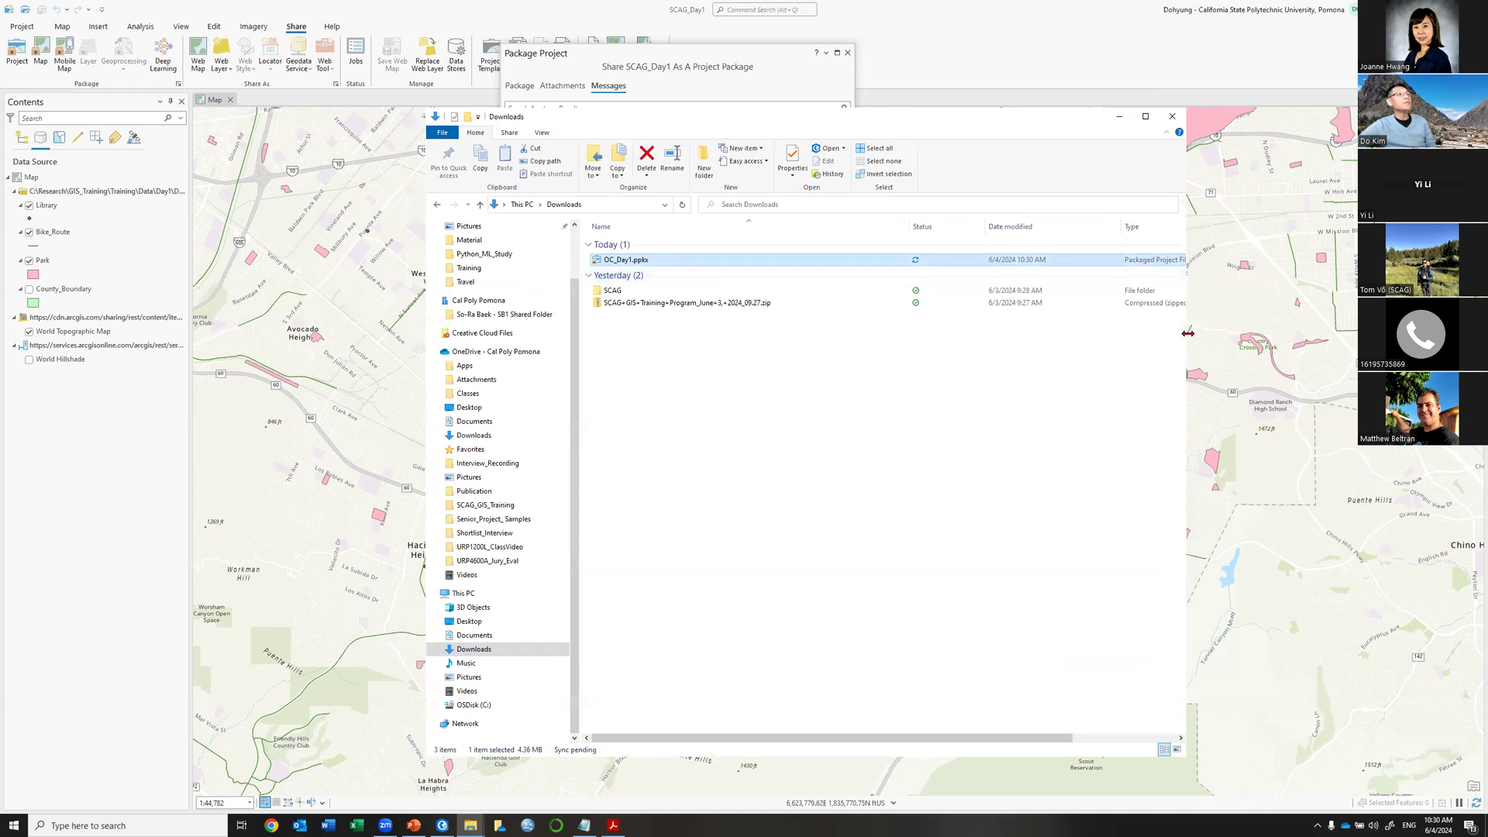
left_click_drag(1187, 333, 1337, 331)
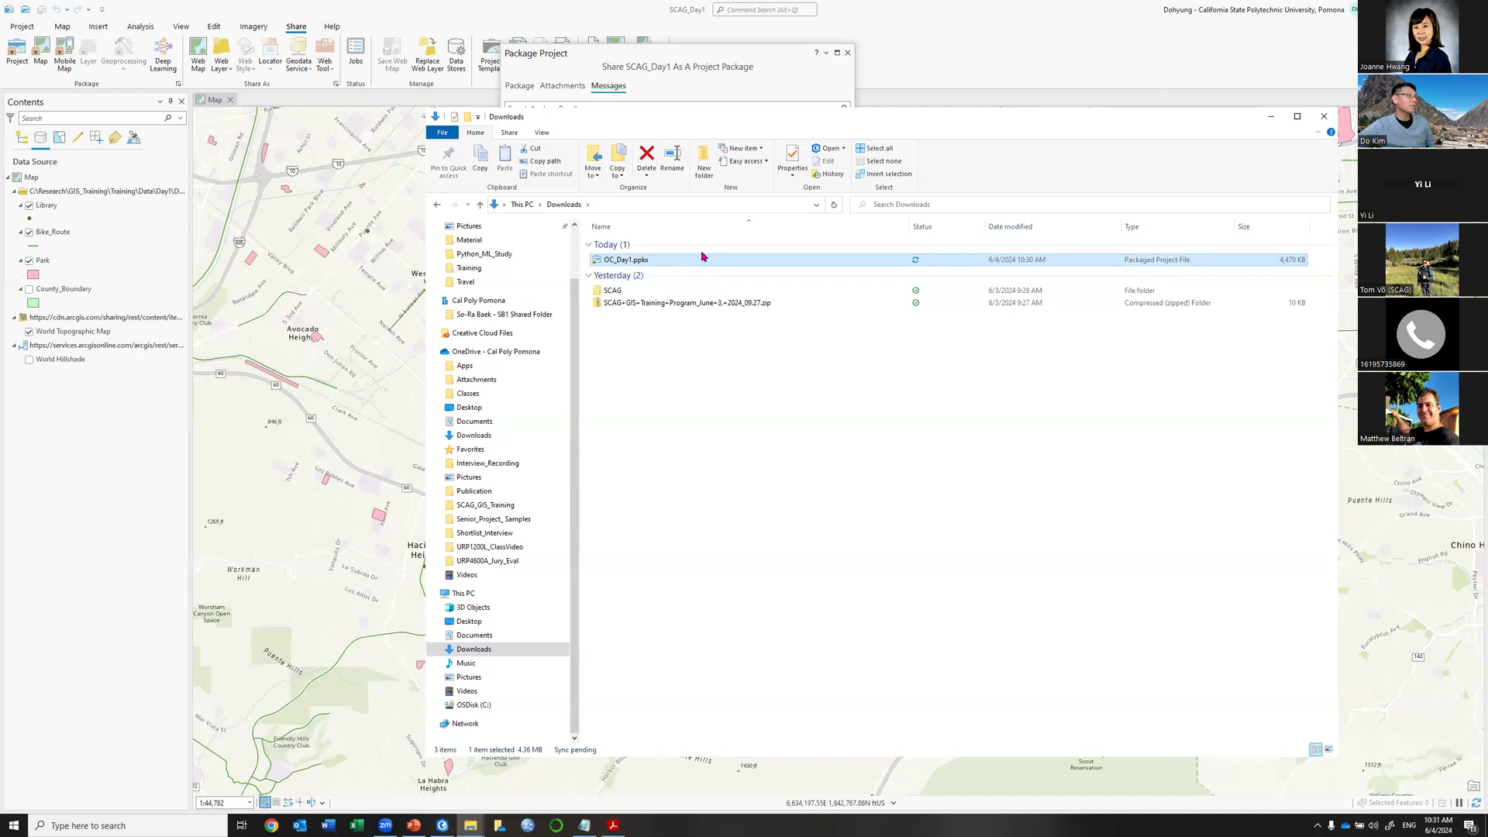
left_click(971, 10)
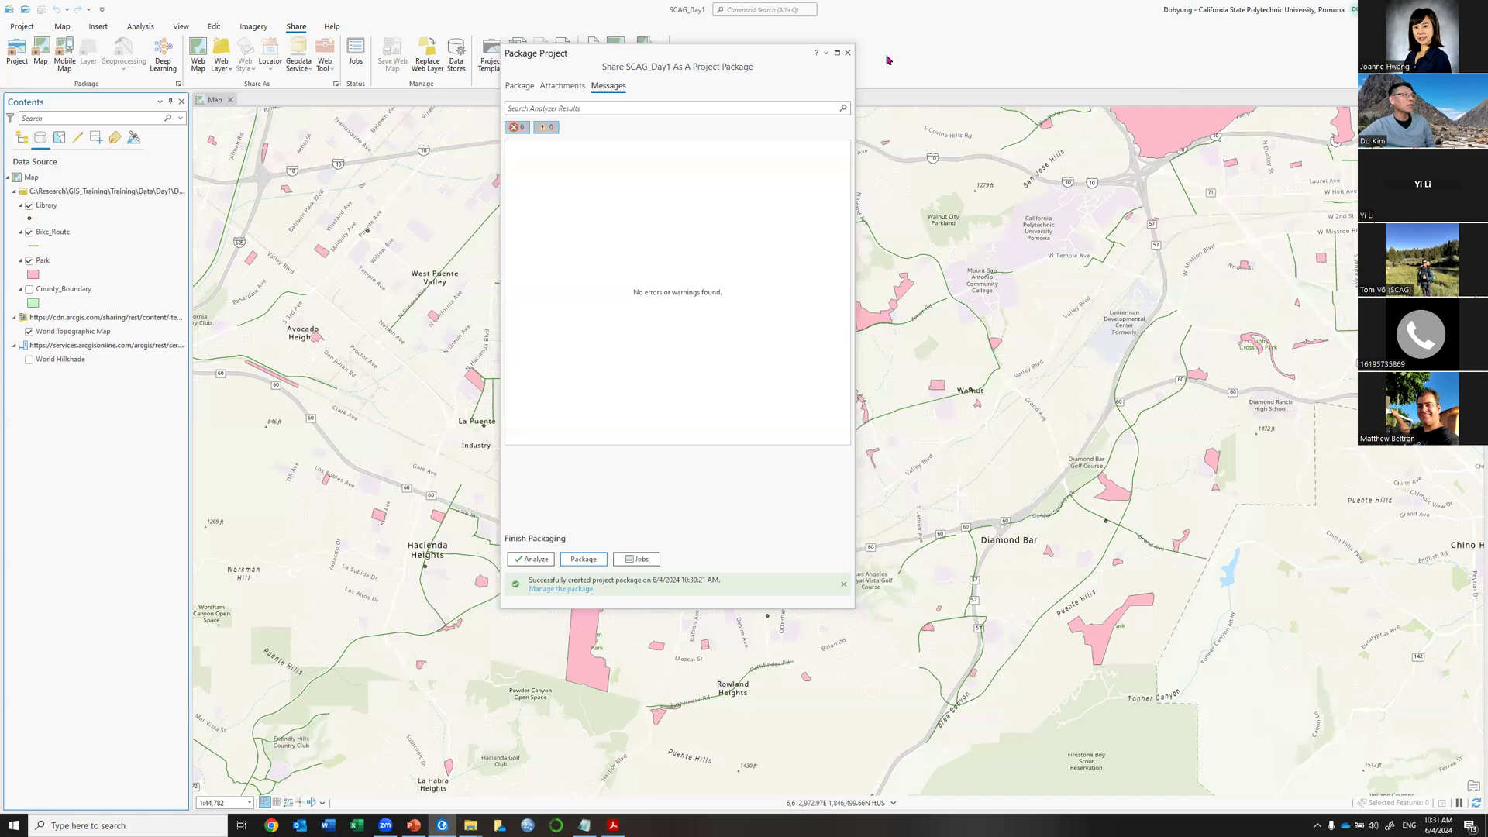
Close the Package Project pane and ArcGIS Pro, then open OC_Day1.ppkx from Downloads.
left_click(847, 52)
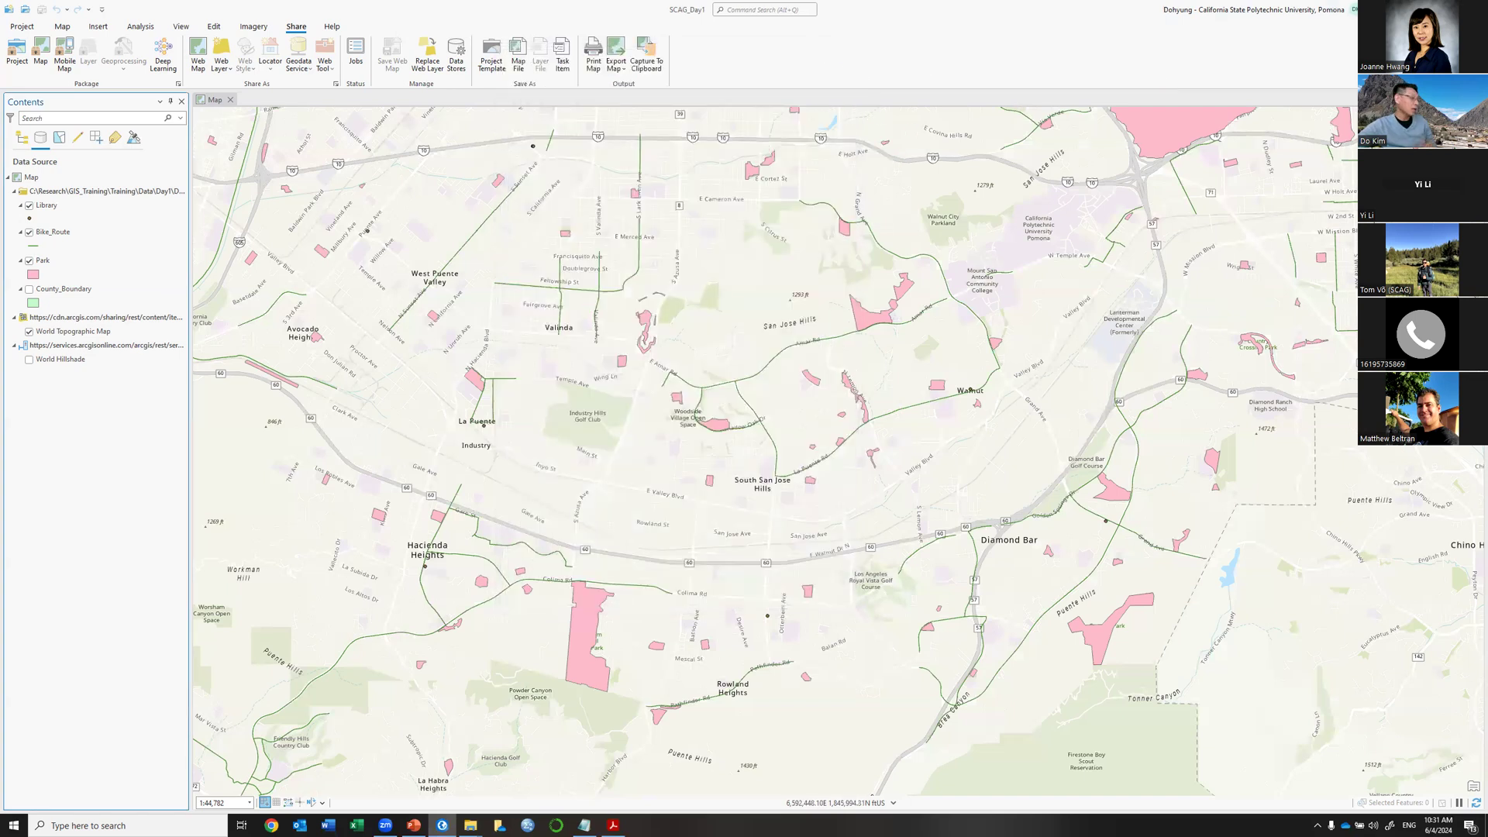
key("alt+F4")
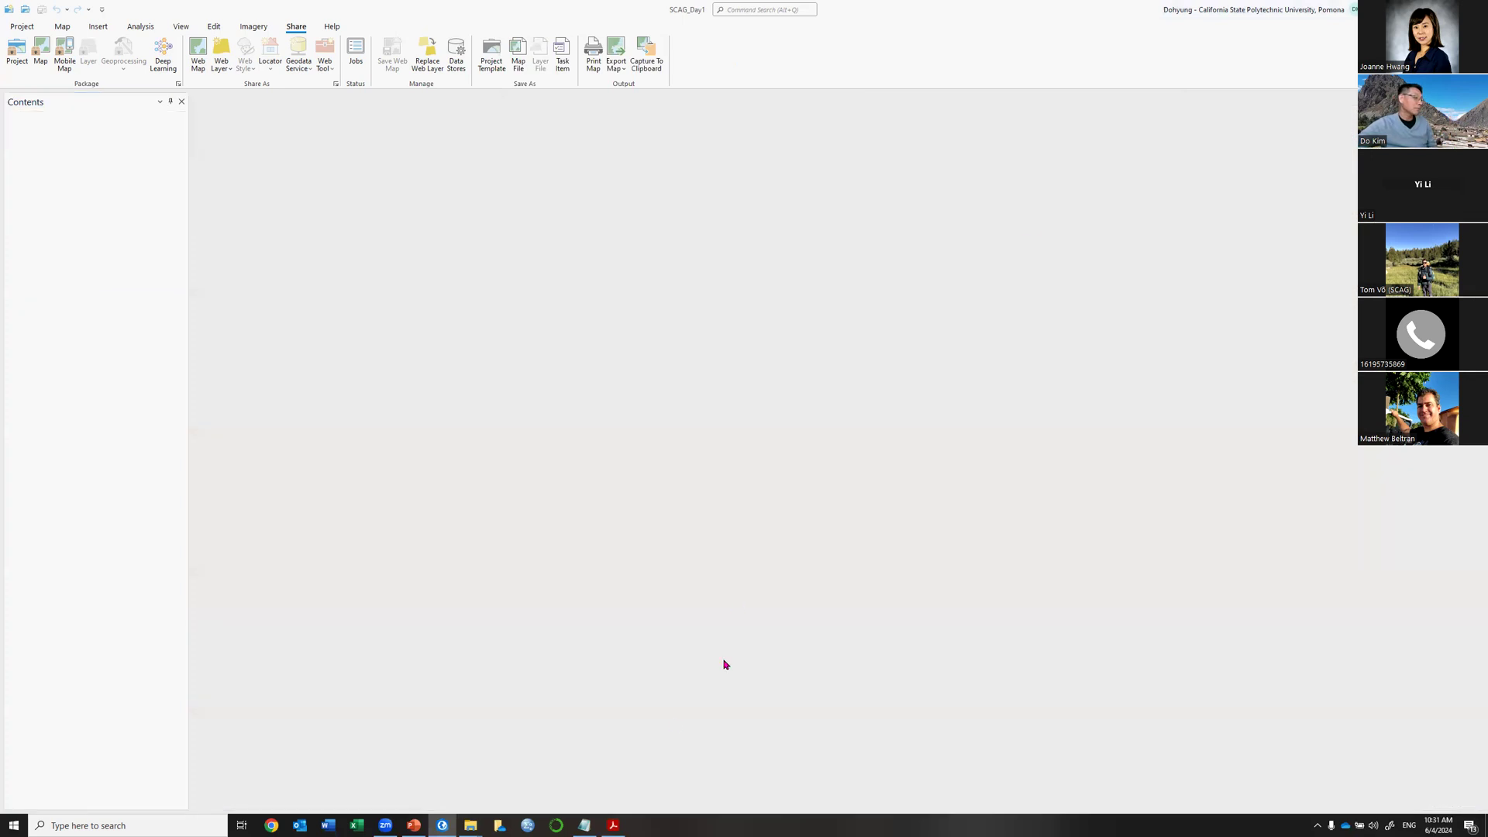
mouse_move(470, 824)
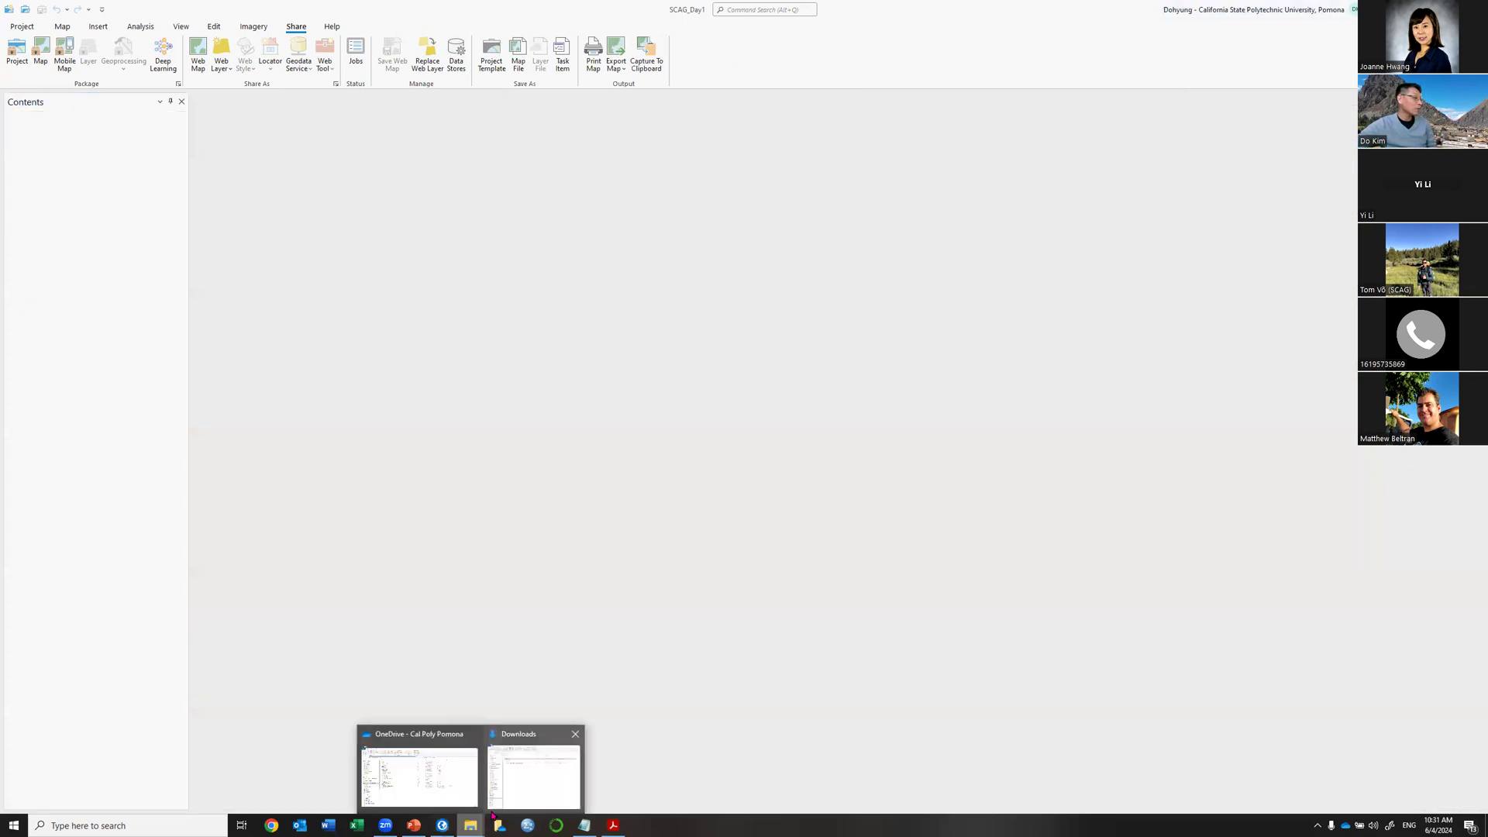
left_click(563, 798)
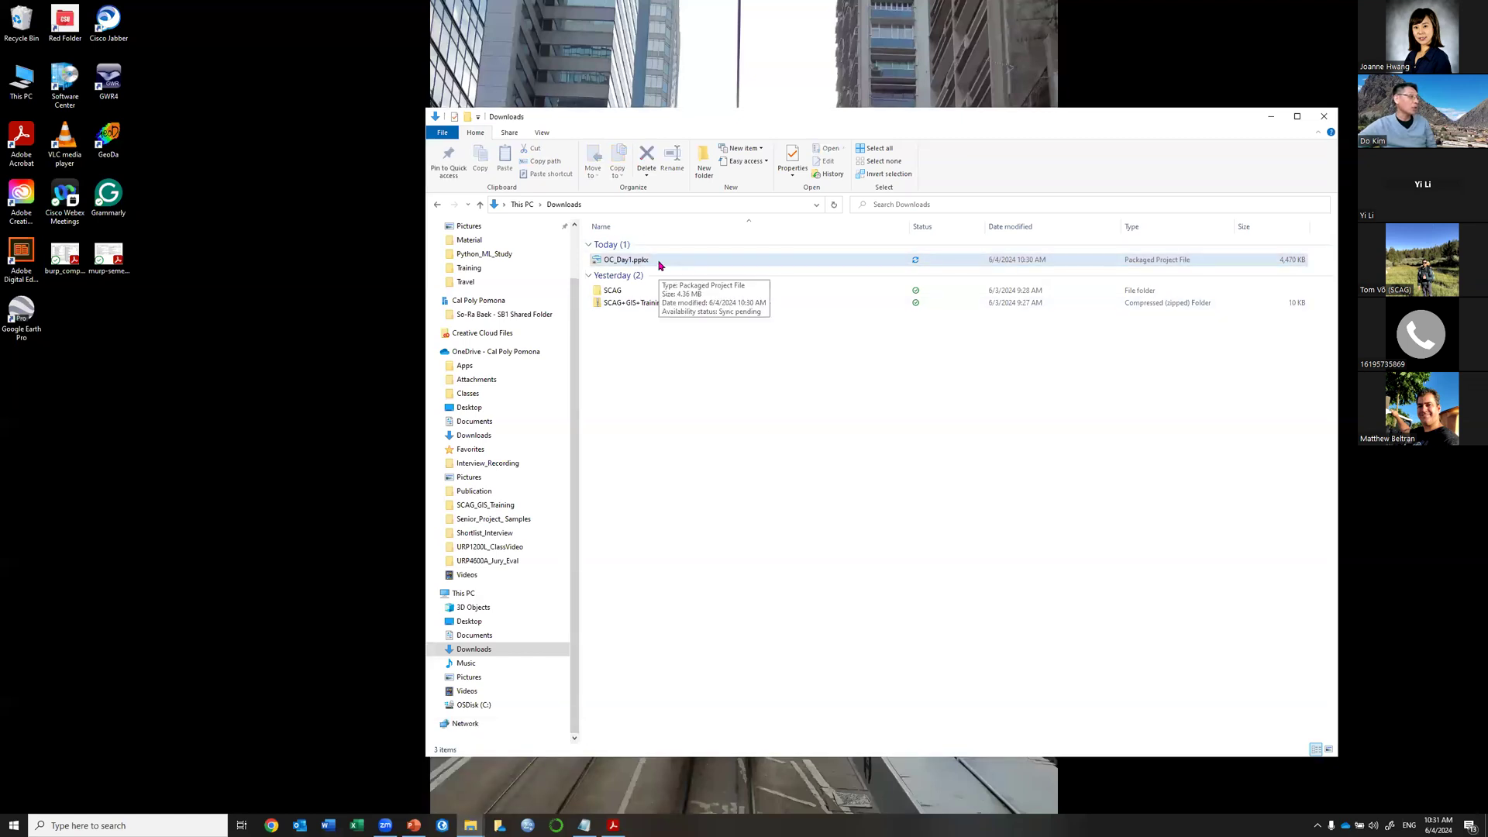
double_click(660, 266)
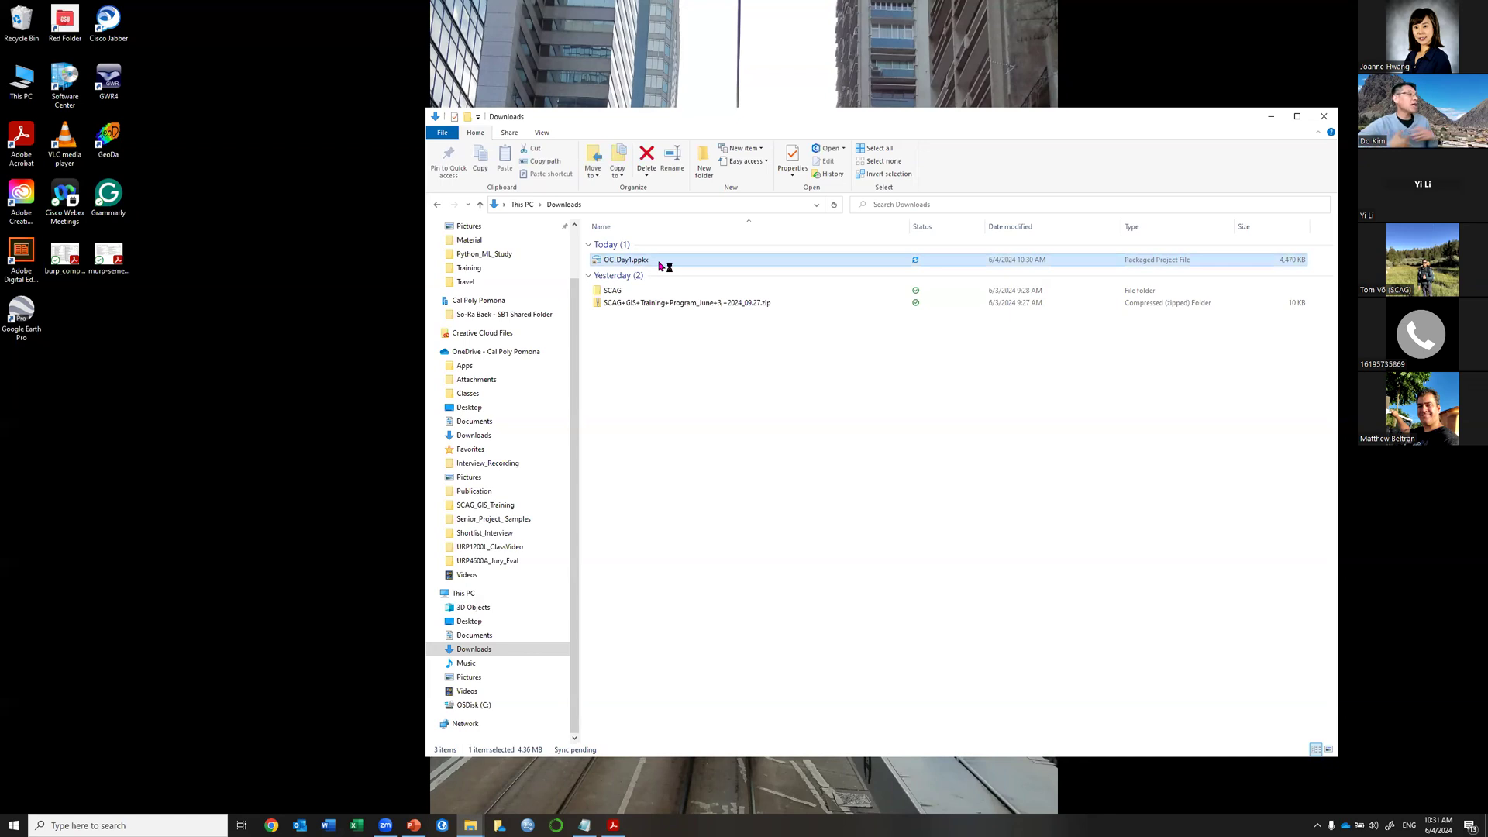
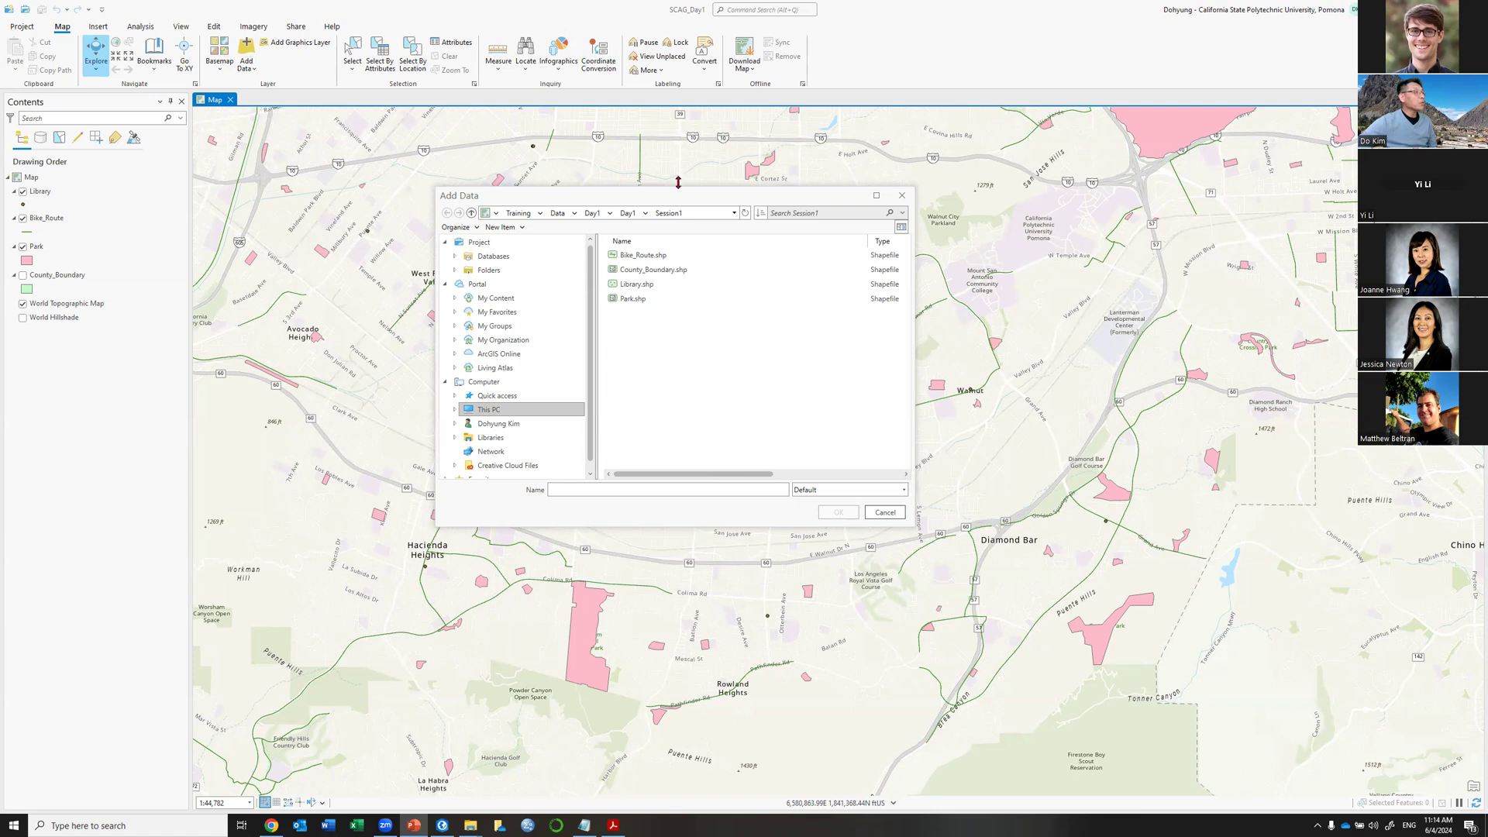
Bring the Add Data dialog, open on Session1, to the front and move it toward the upper left.
left_click(681, 201)
left_click_drag(608, 203, 449, 141)
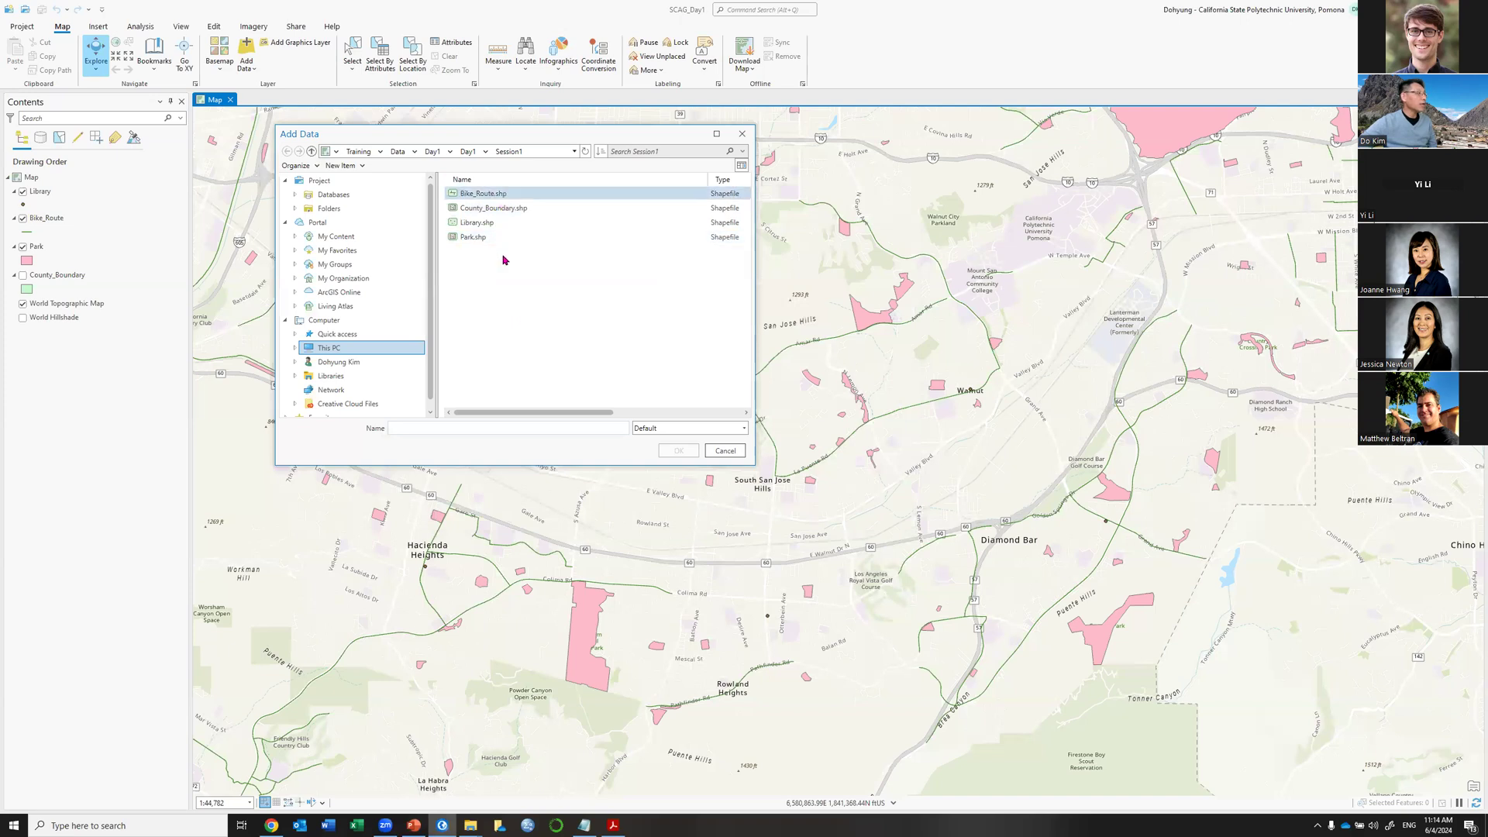
Bring up the SCAG_Day1 folder window, shift it right, and make it taller.
mouse_move(470, 826)
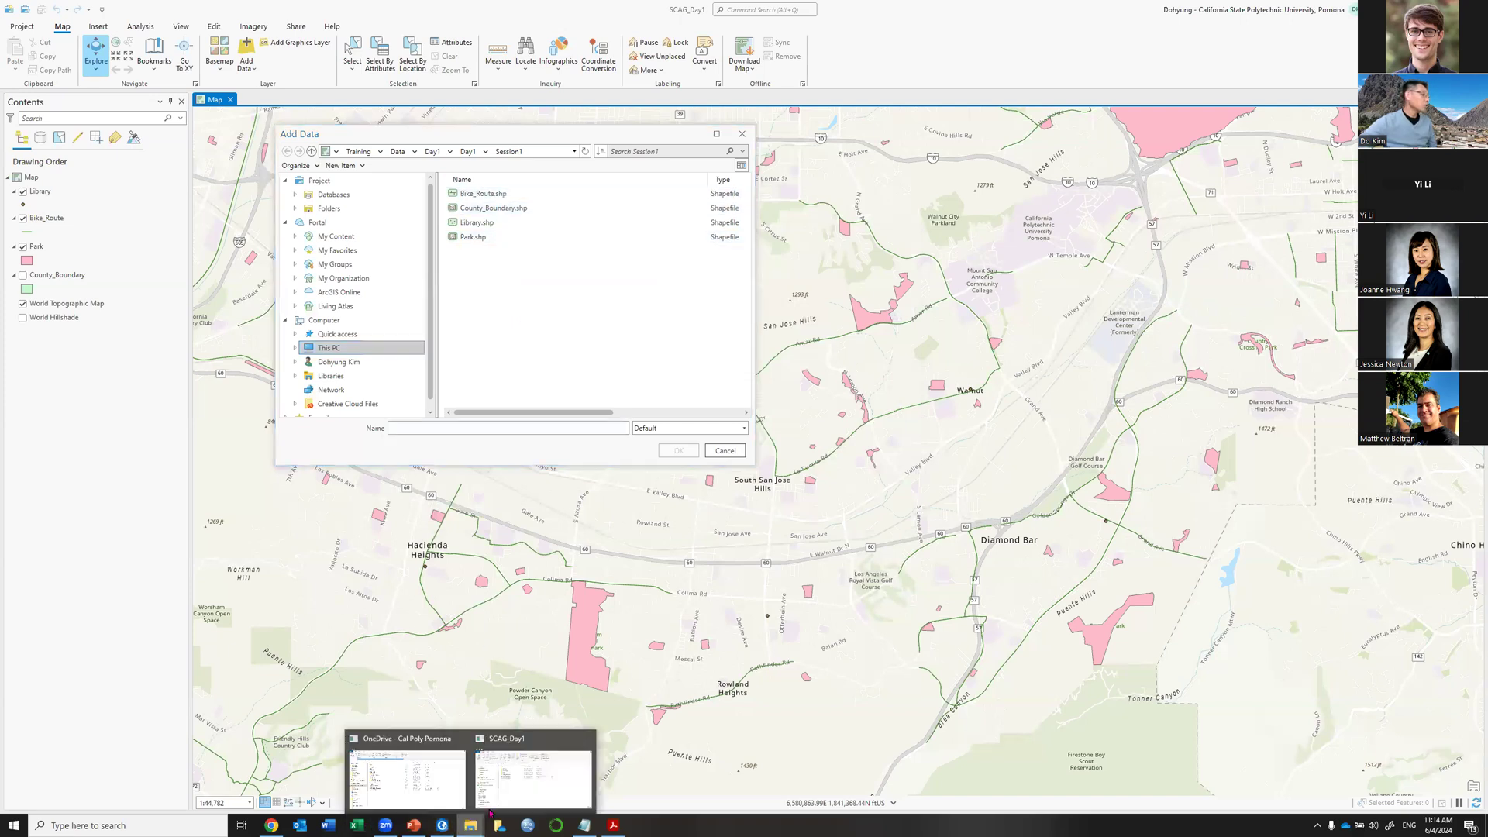
left_click(533, 771)
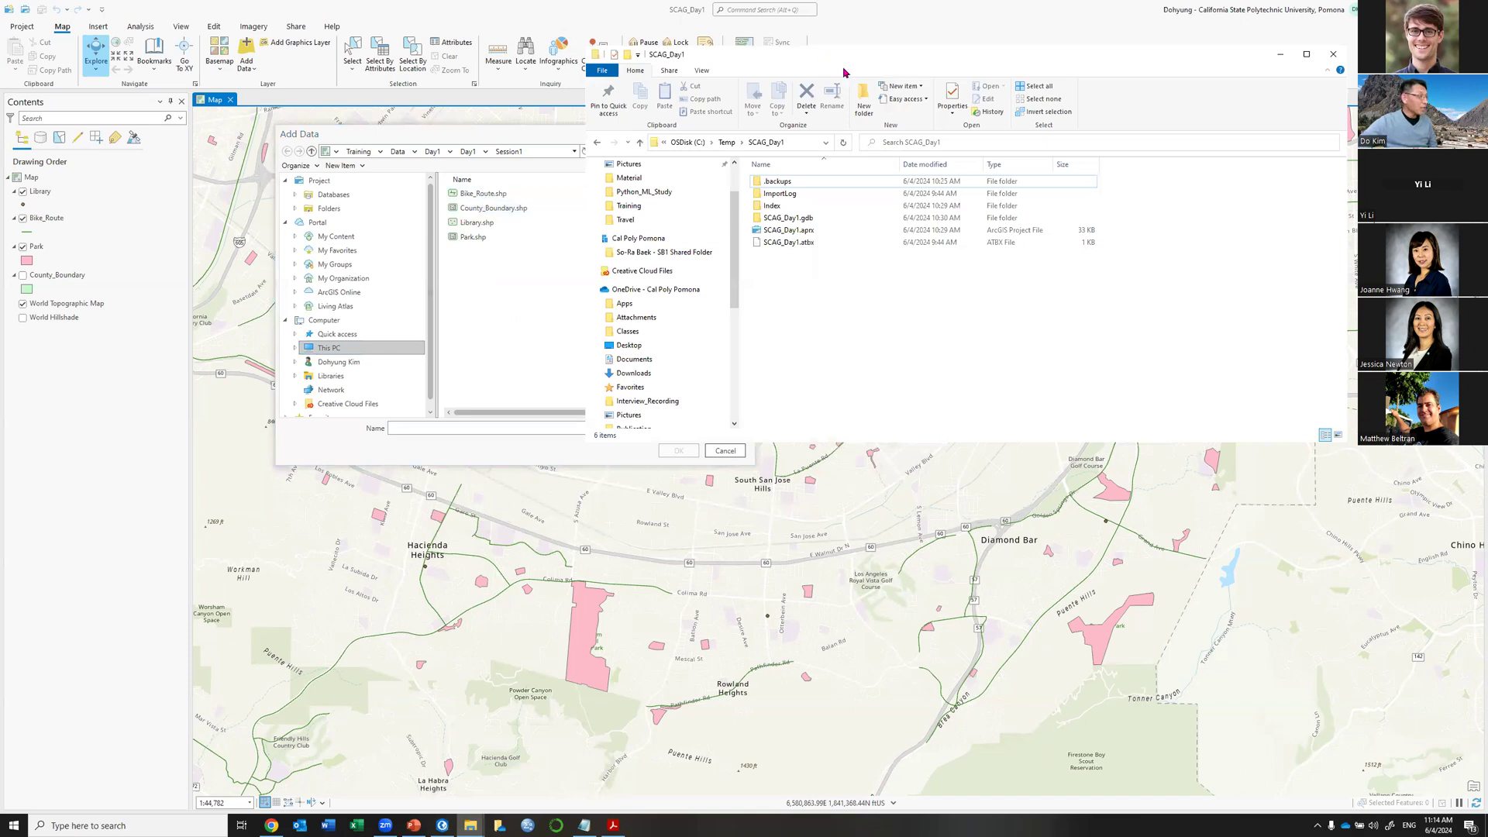
left_click_drag(844, 72, 923, 74)
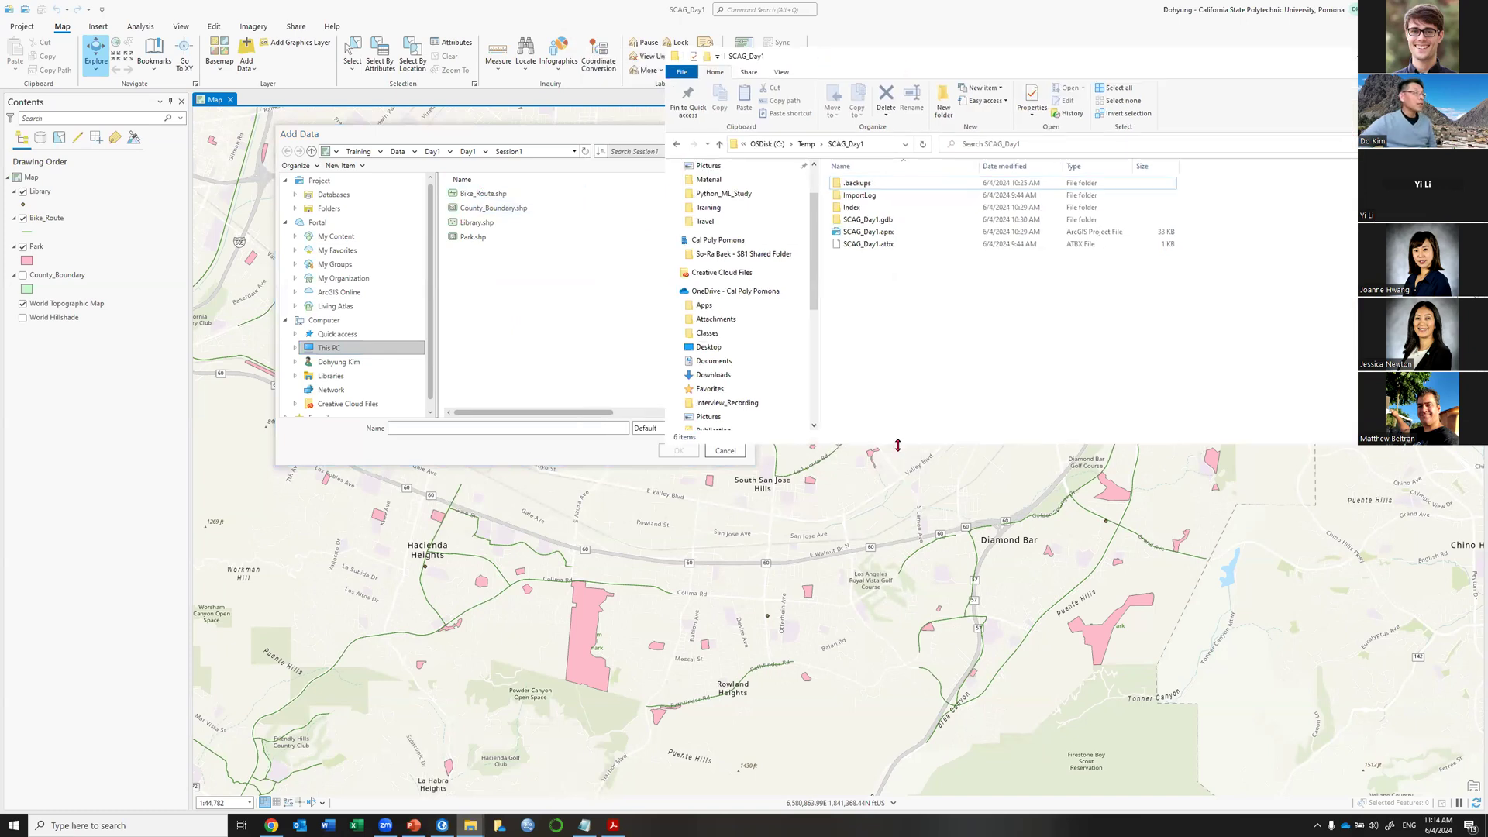
left_click_drag(897, 445, 891, 675)
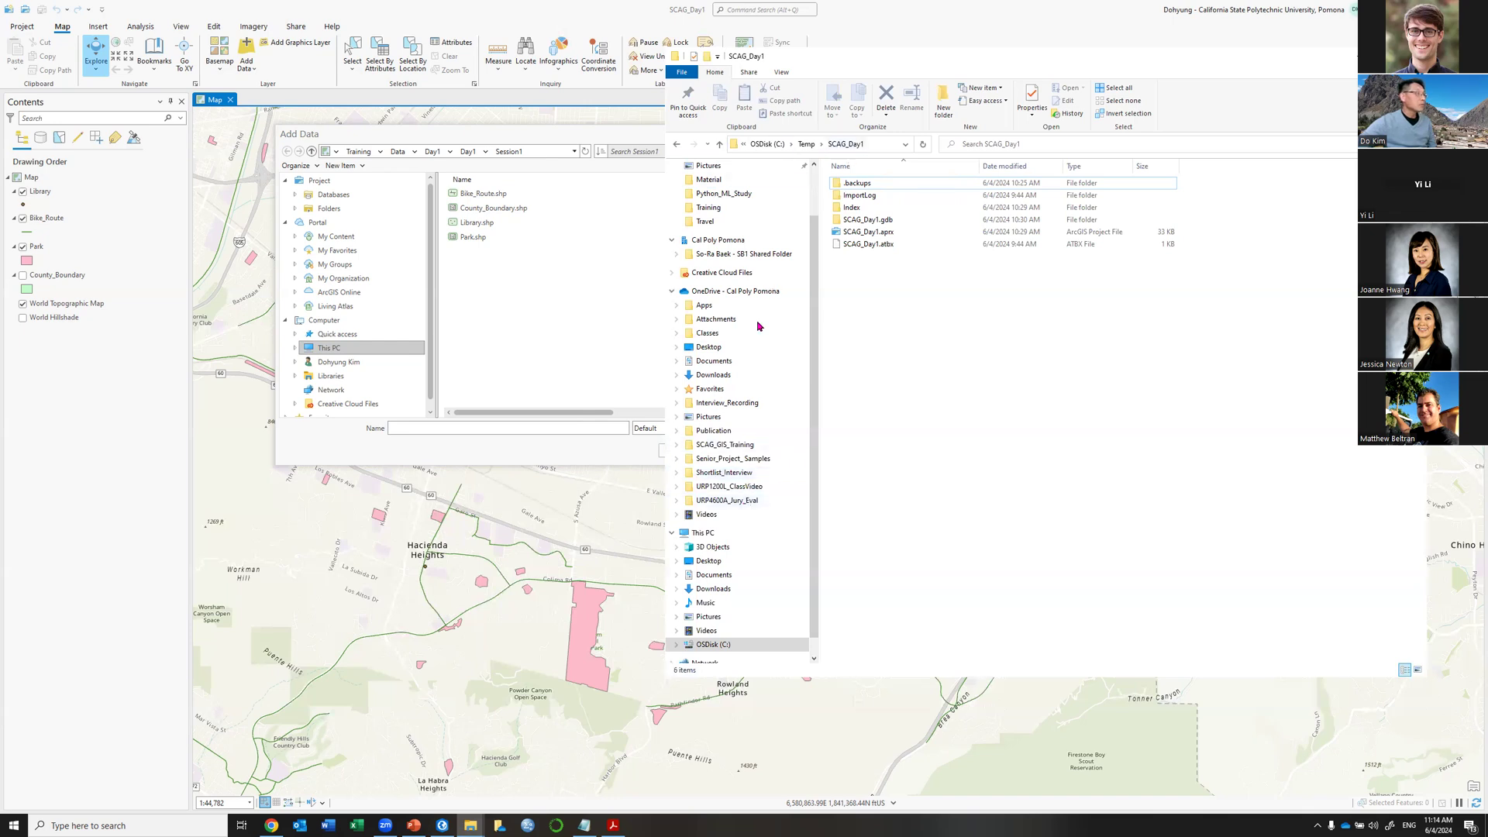
Browse the C drive, briefly checking Temp, and open Research > GIS_Training.
left_click(733, 646)
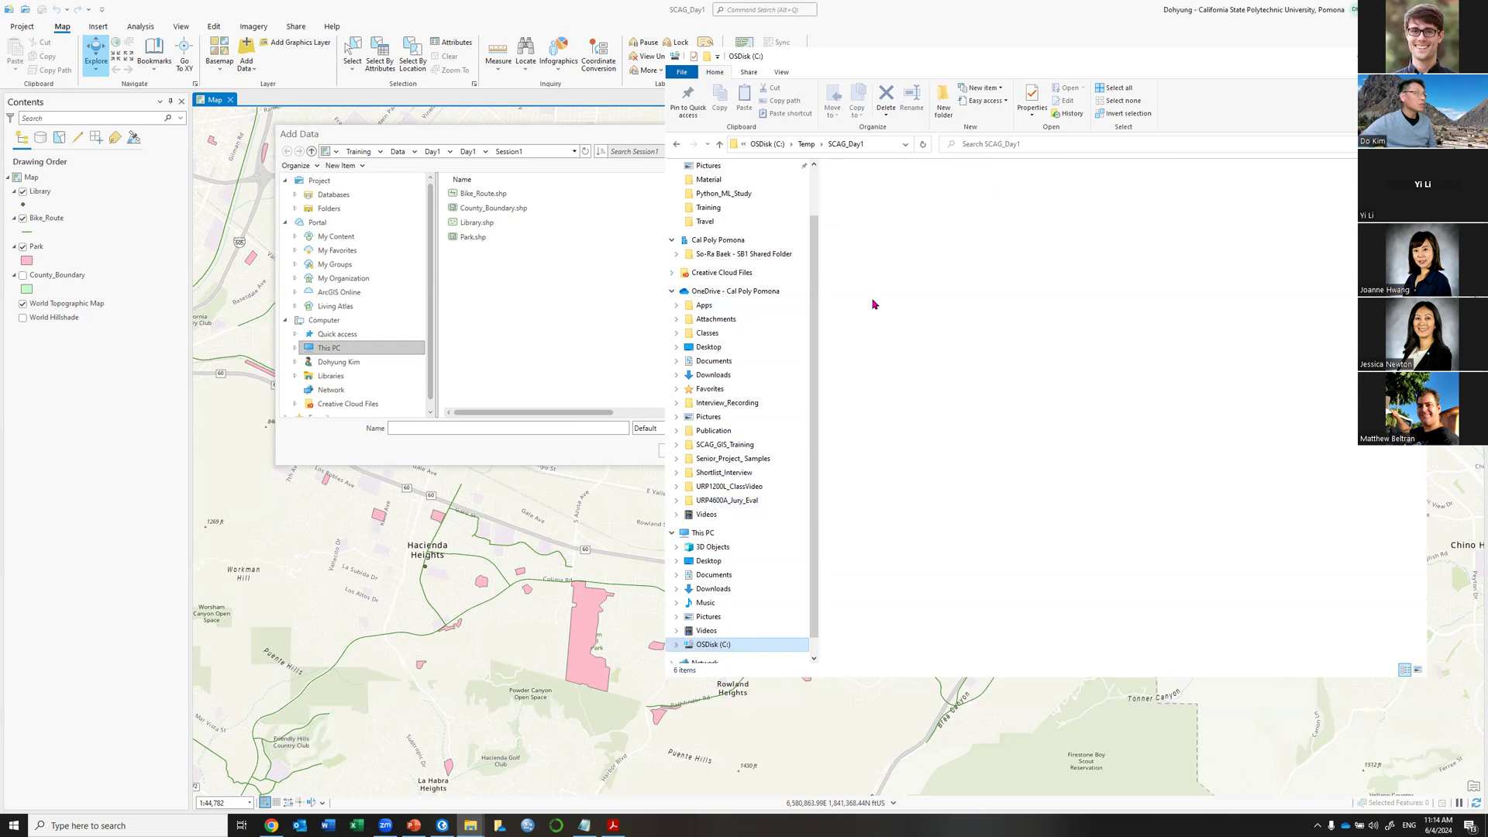
double_click(868, 333)
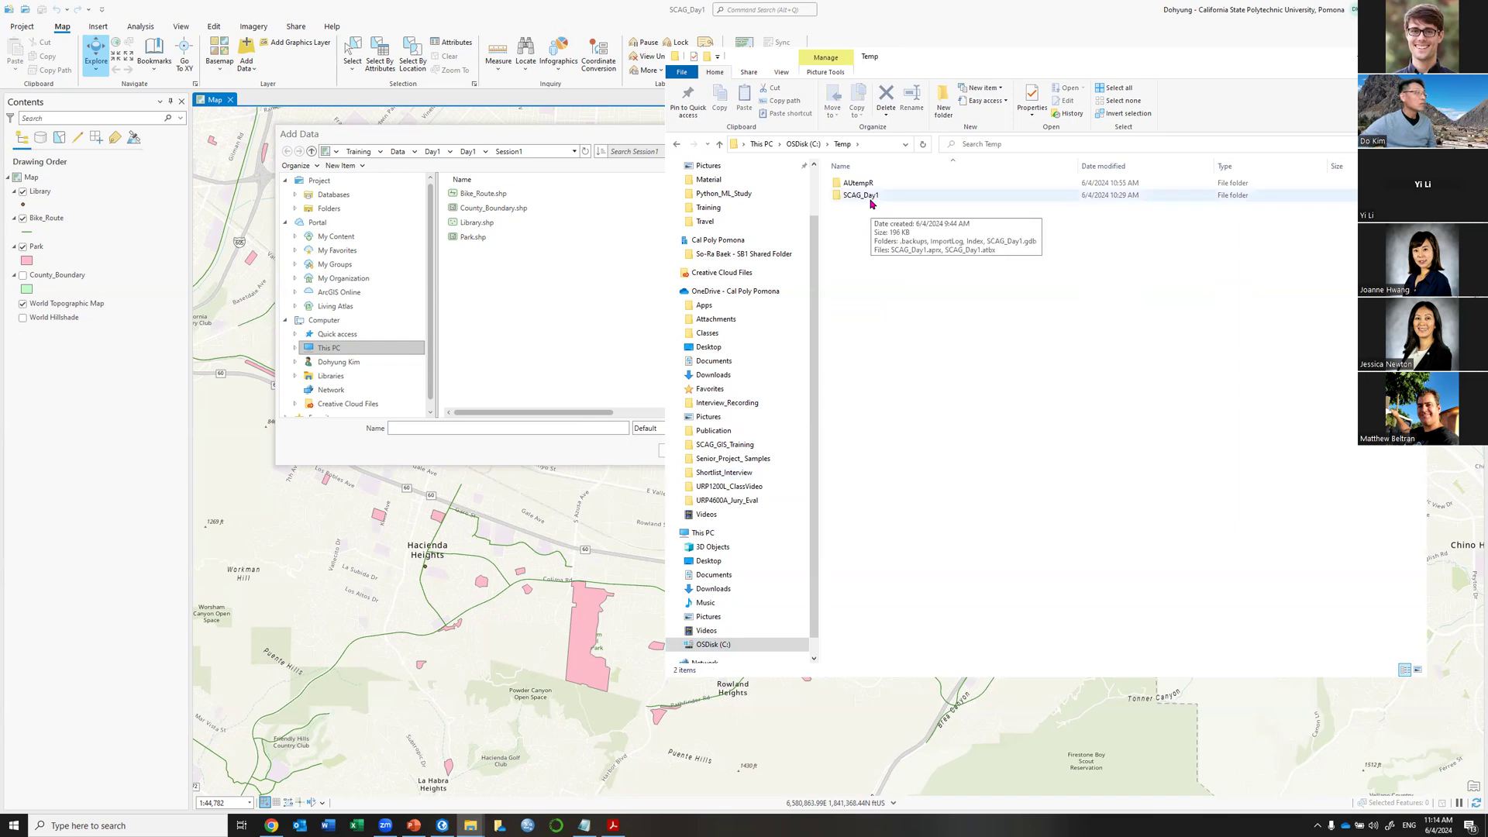
left_click(803, 145)
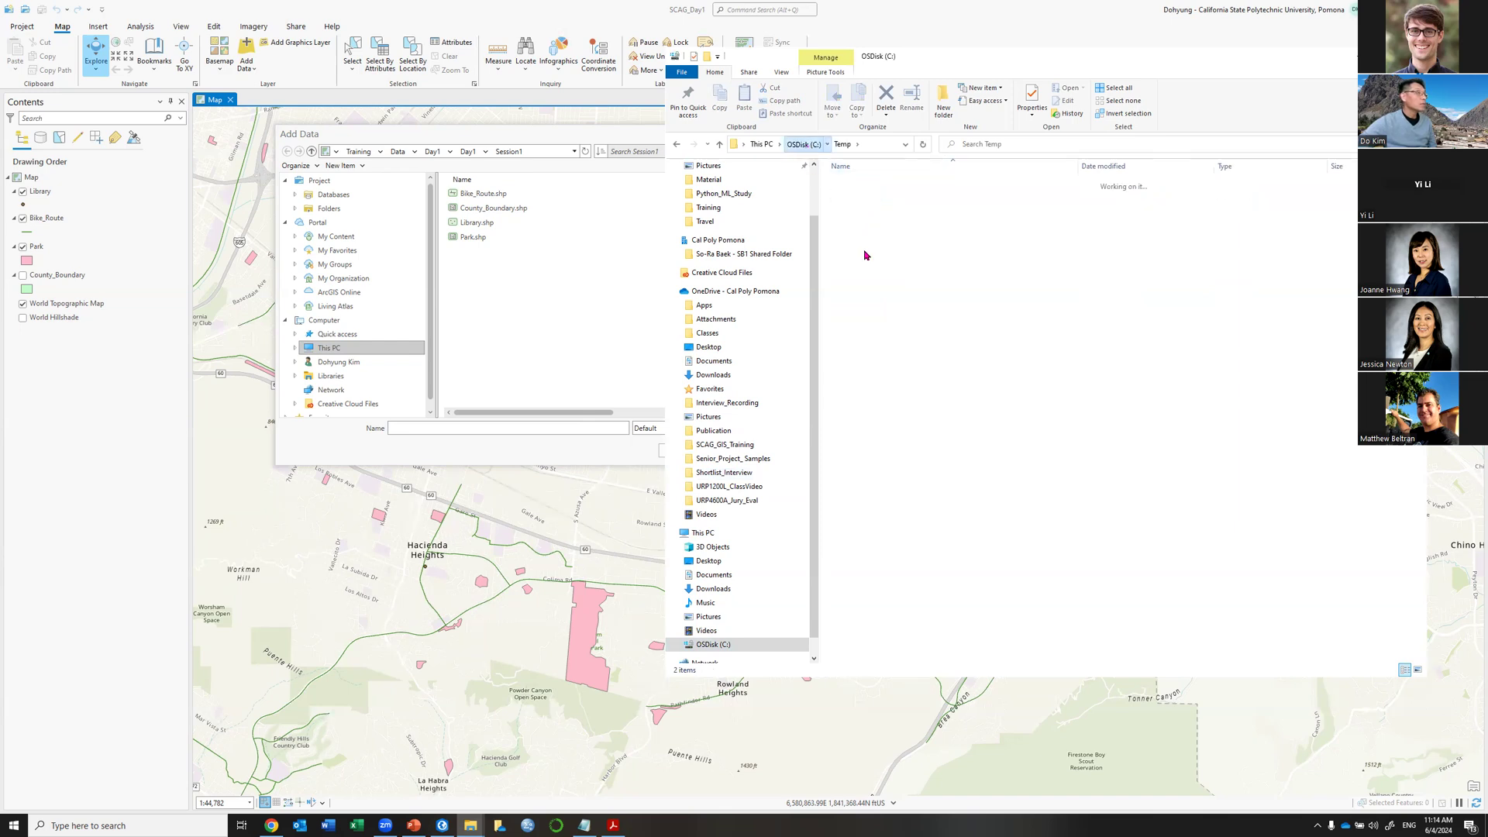
left_click(871, 317)
double_click(871, 317)
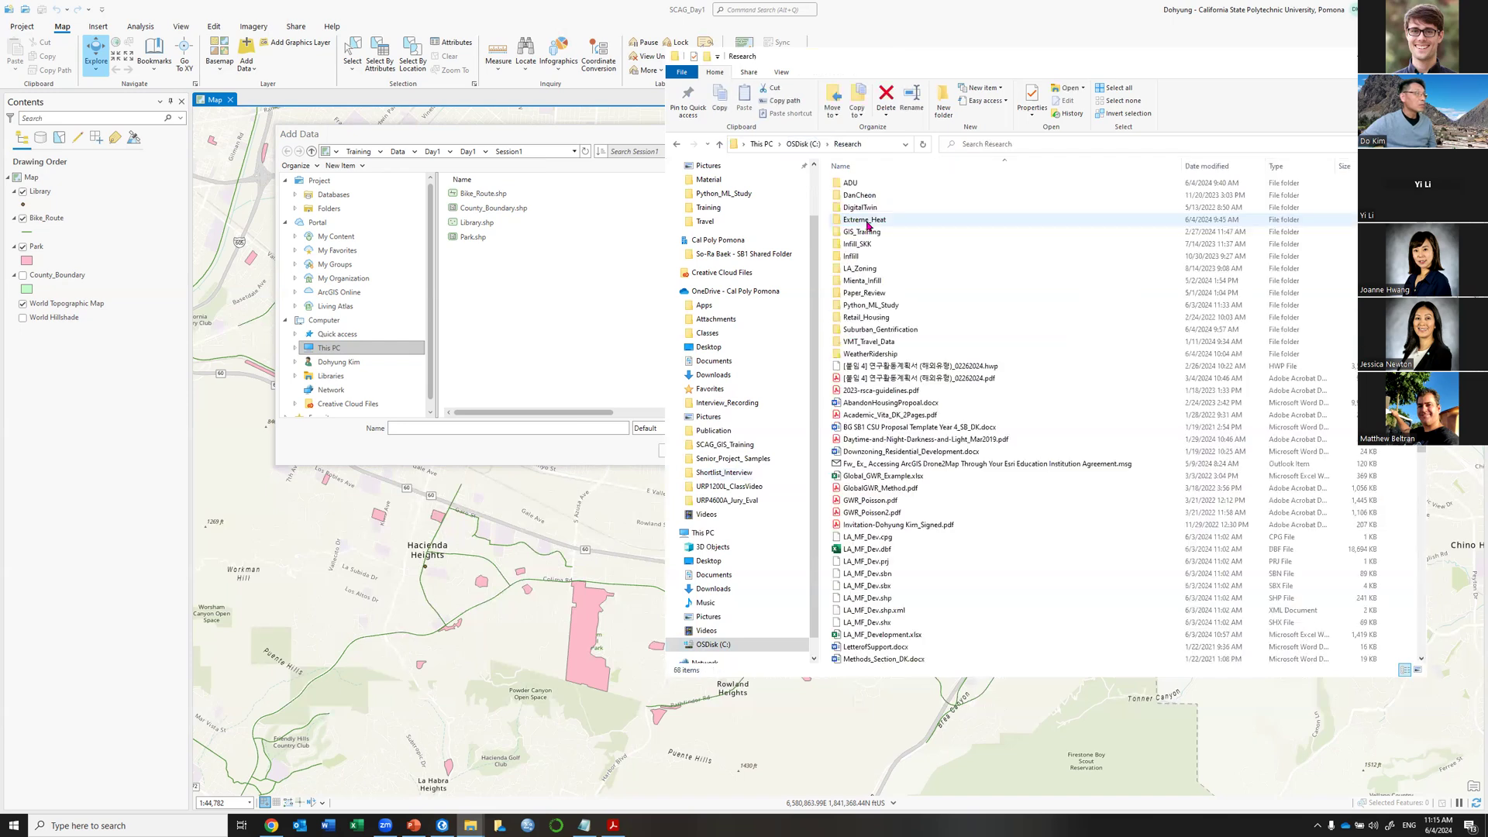
left_click(865, 234)
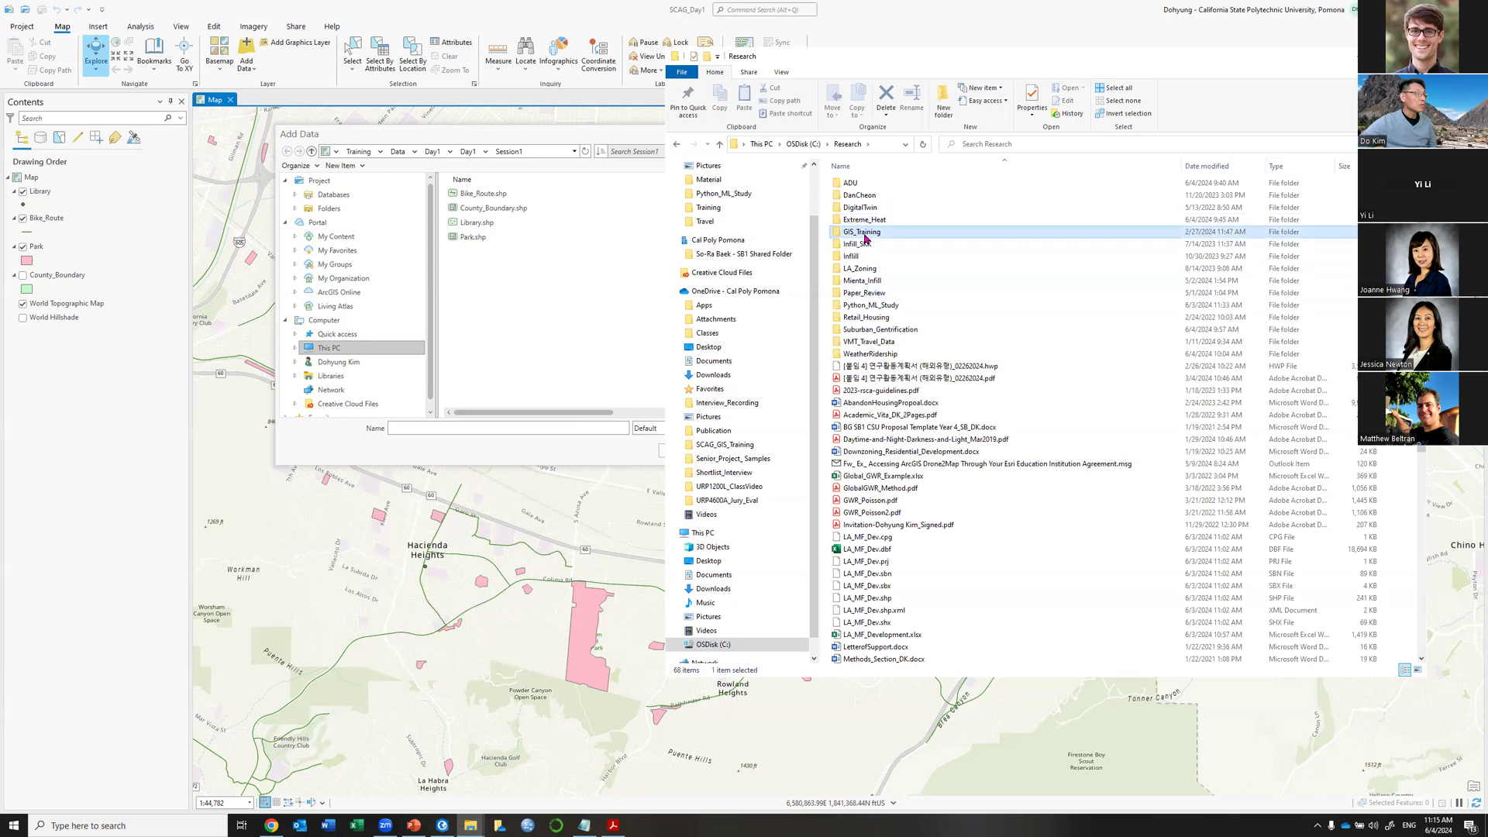
double_click(865, 234)
Continue through Training > Data > Day1 > Day1 into the Session1 folder.
double_click(868, 232)
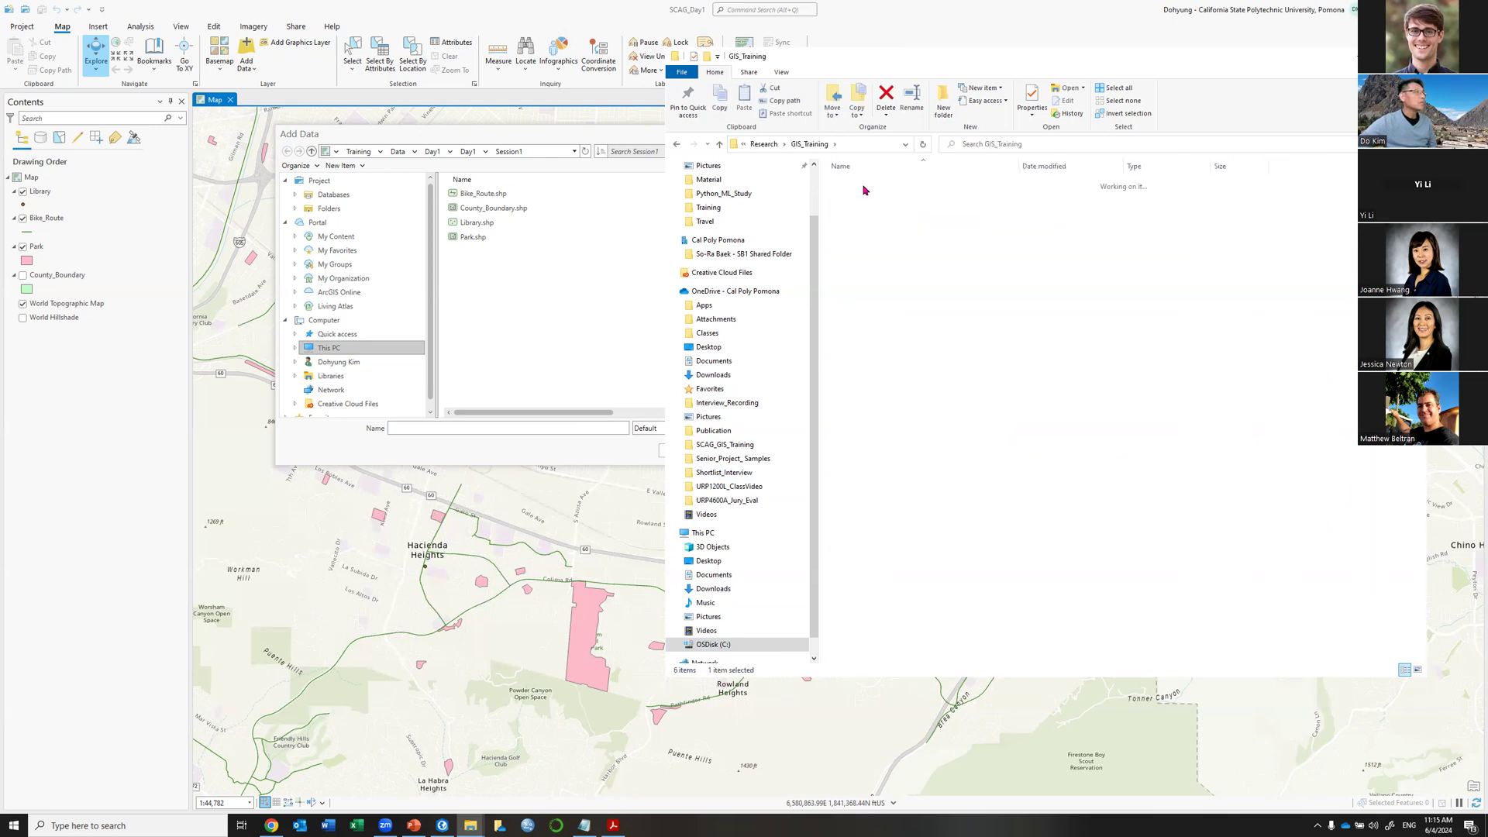
double_click(843, 186)
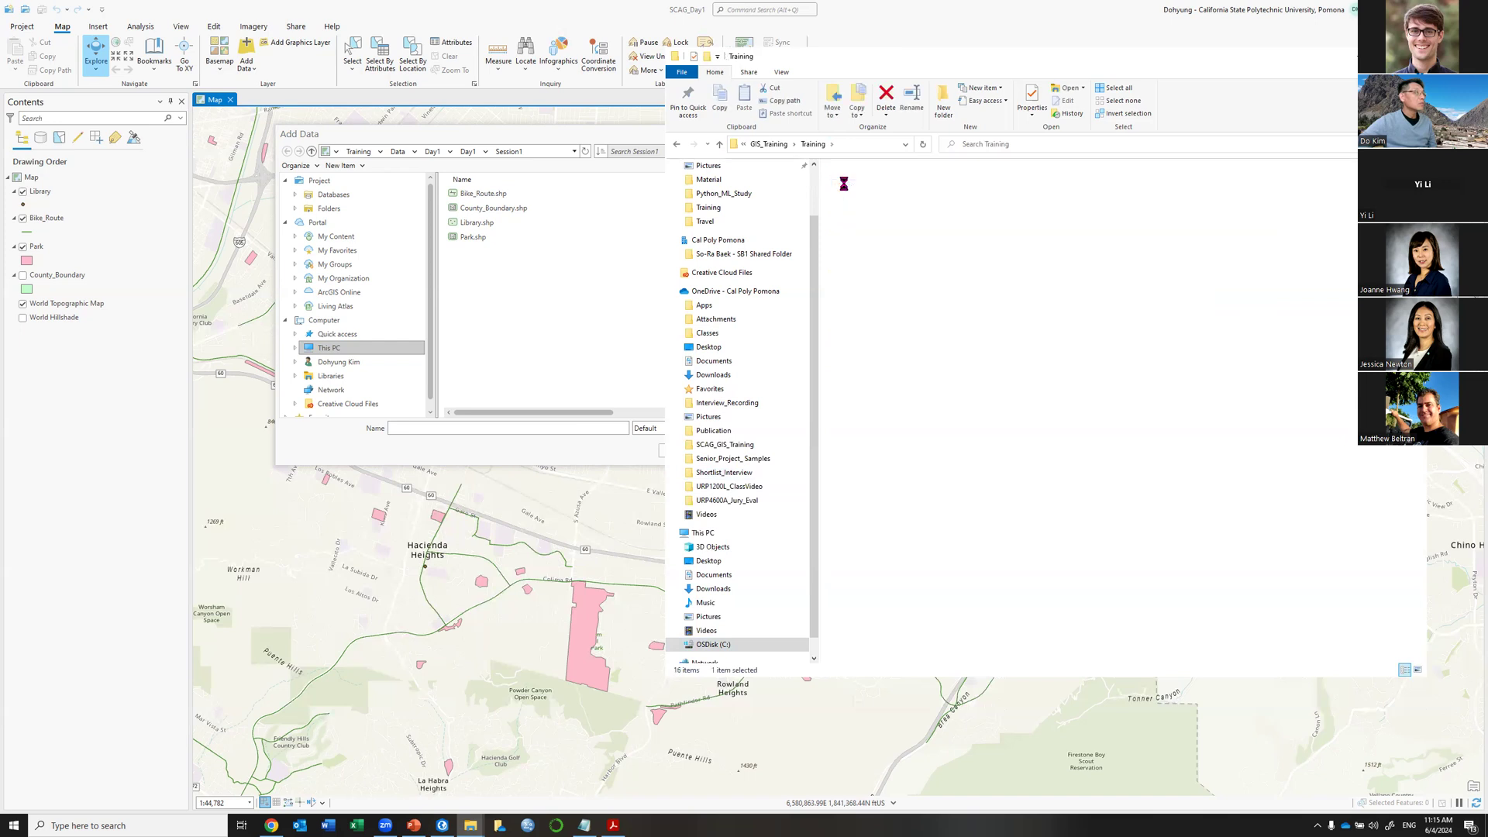
left_click(844, 184)
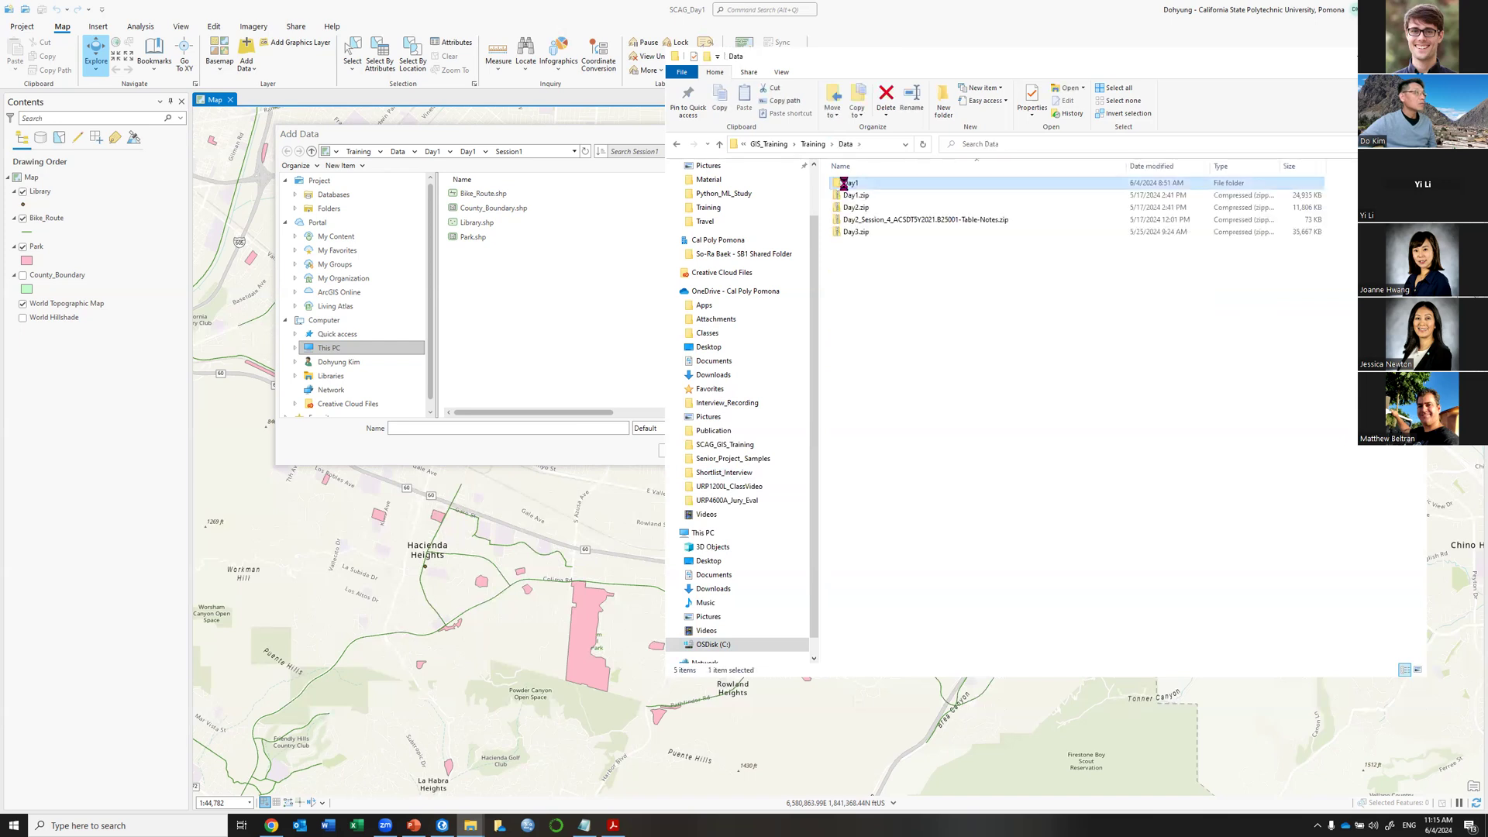
double_click(844, 184)
left_click(844, 184)
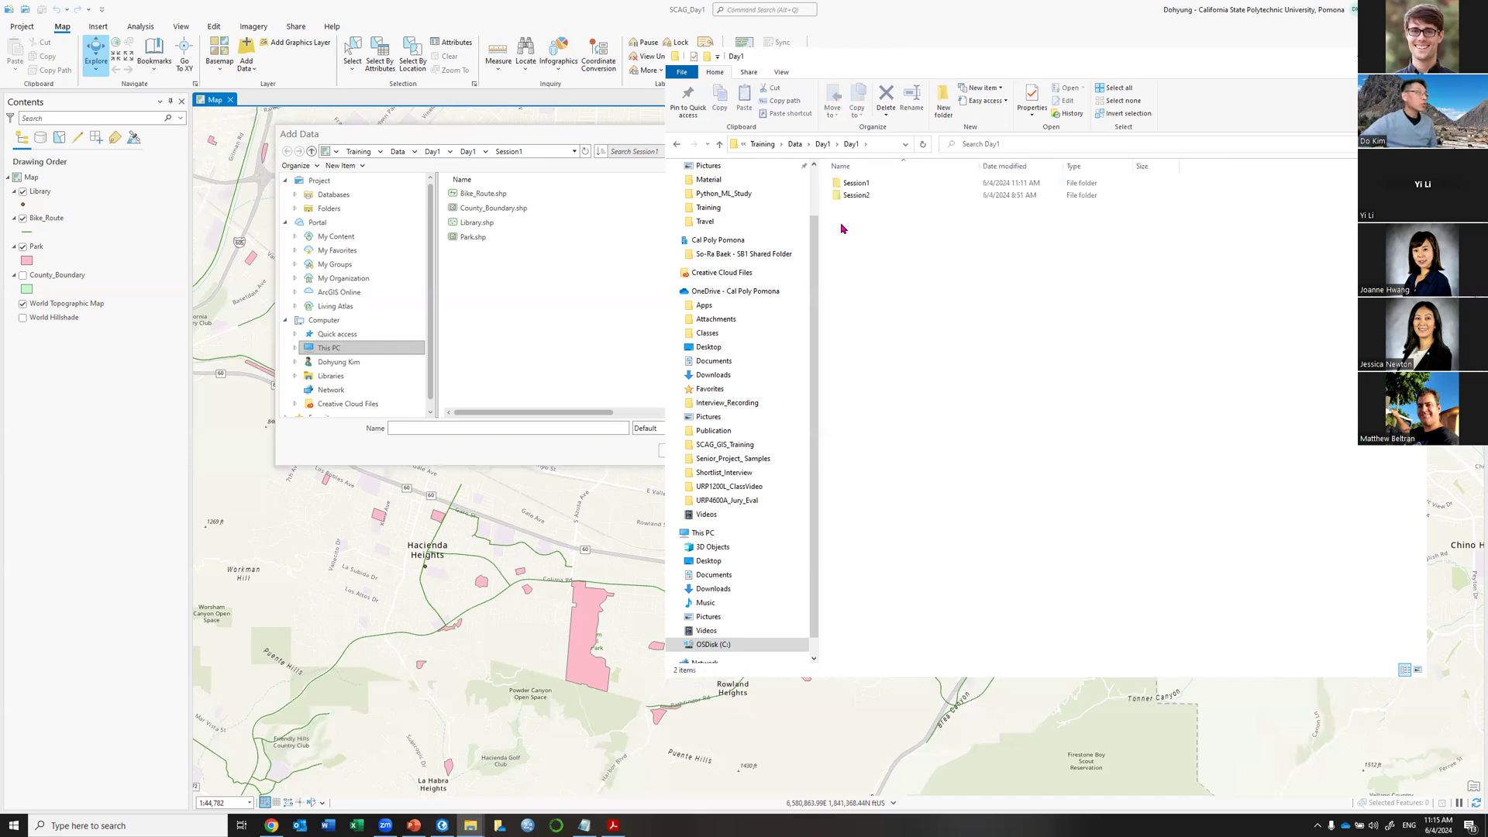
left_click(852, 185)
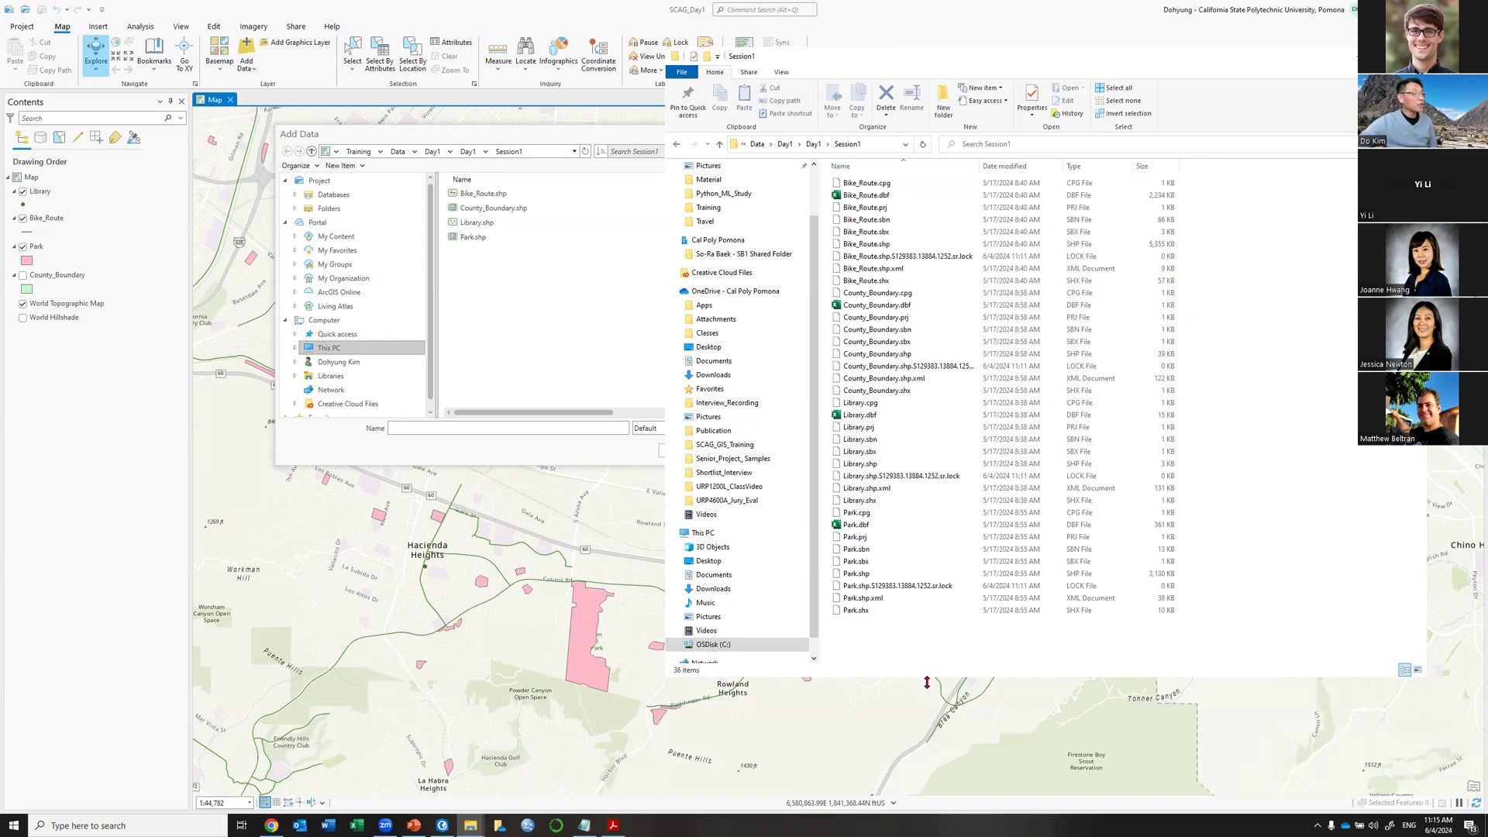
Make the window taller and select all Bike_Route component files except the lock file.
left_click_drag(927, 682, 775, 712)
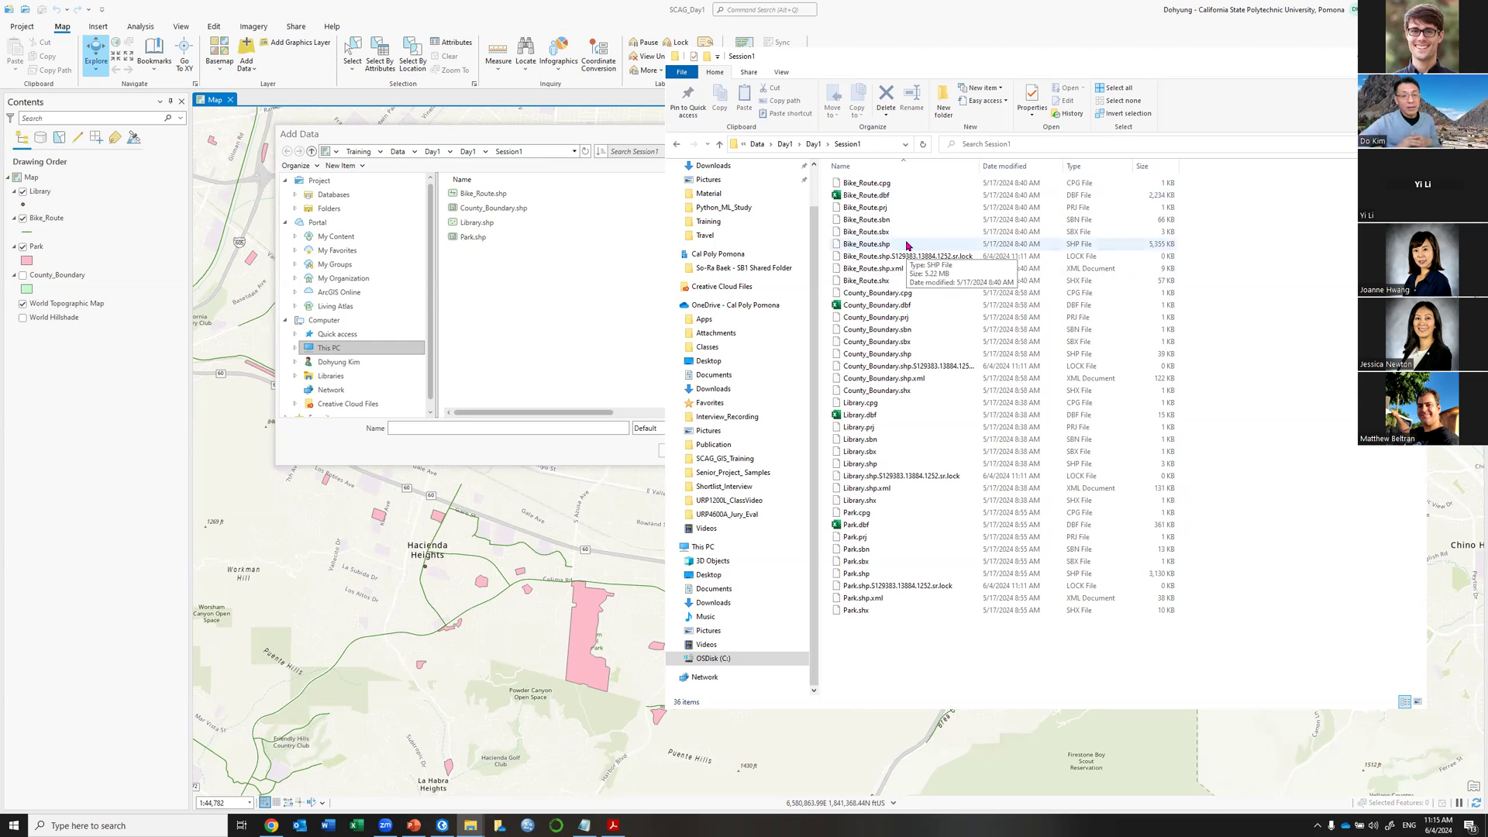
left_click(859, 183)
left_click(865, 282, "shift")
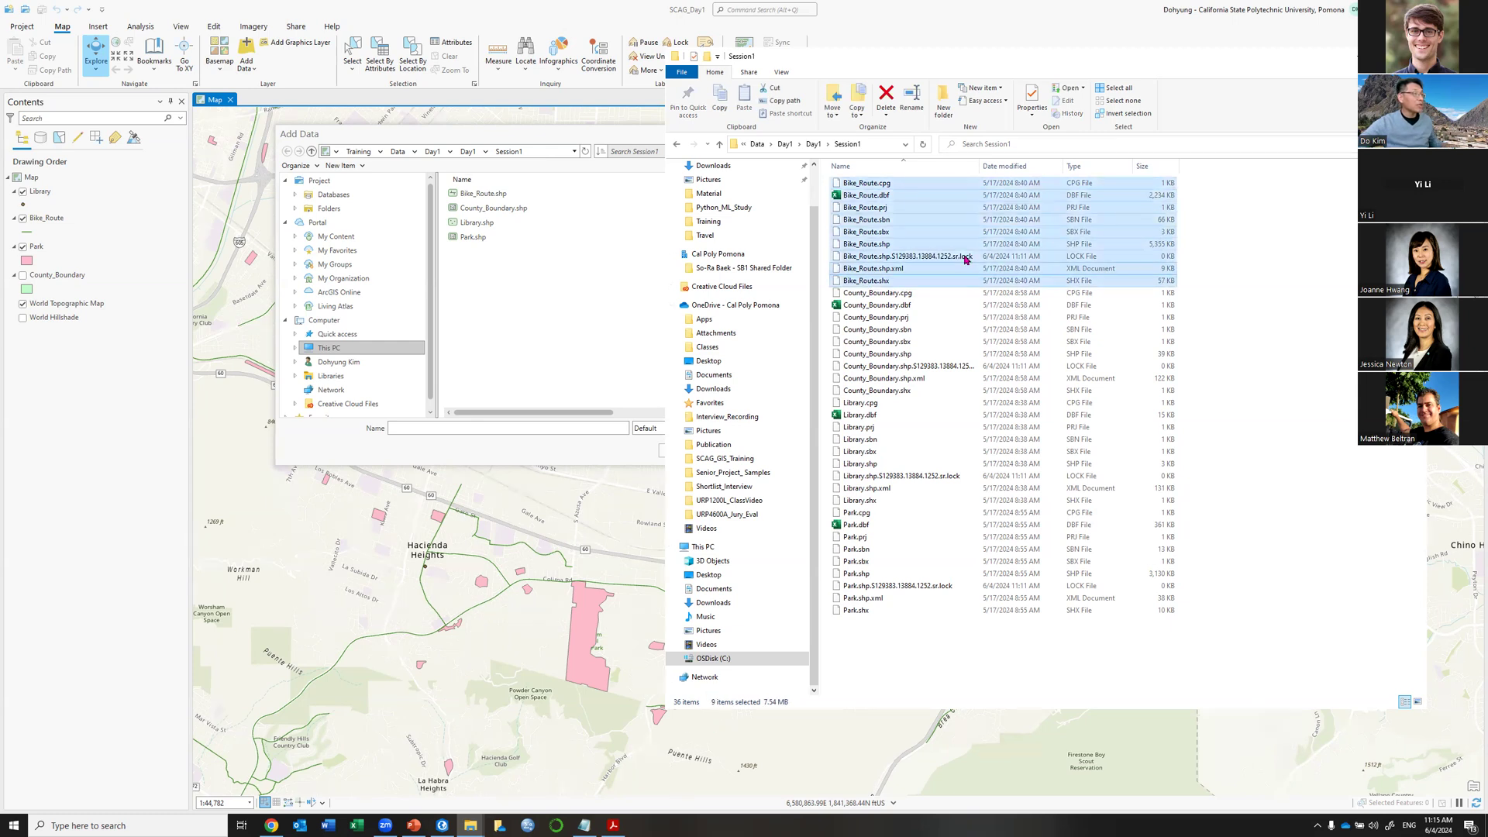
left_click(944, 257, "ctrl")
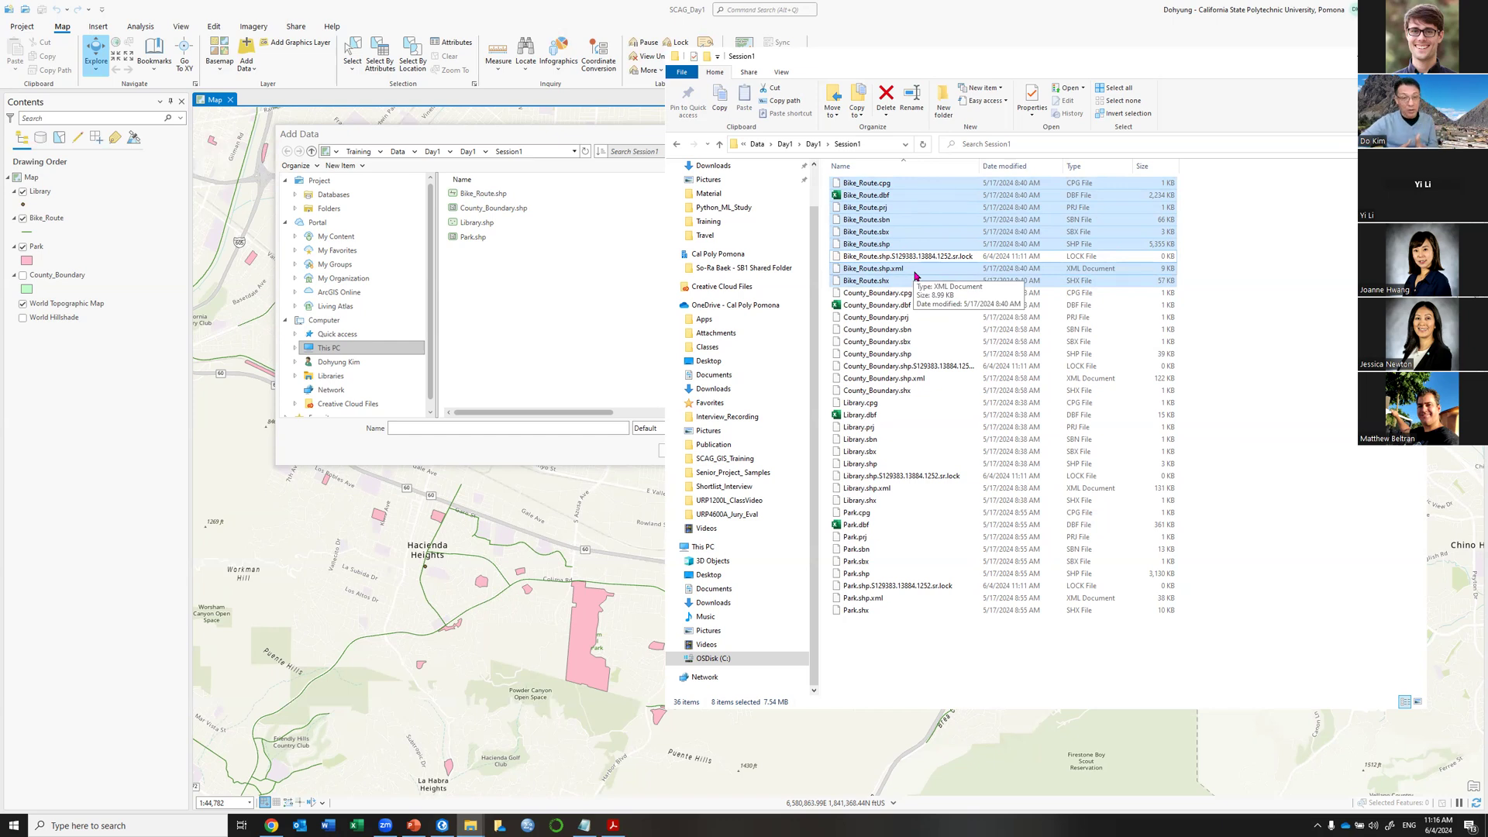
Highlight the core Bike_Route.dbf, Bike_Route.shp and Bike_Route.shx files together.
left_click(918, 196)
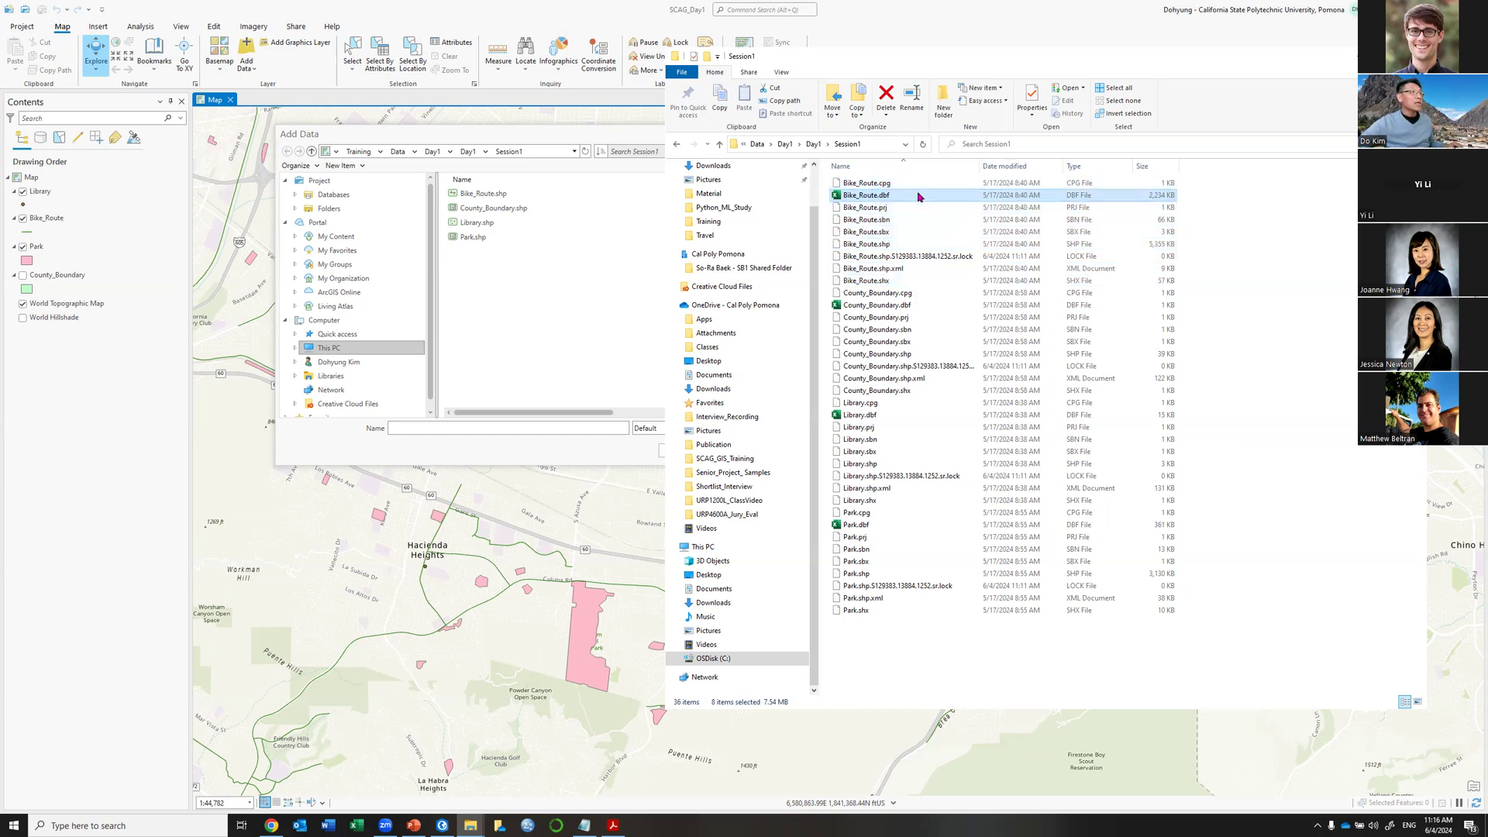
left_click(914, 244, "ctrl")
left_click(908, 280, "ctrl")
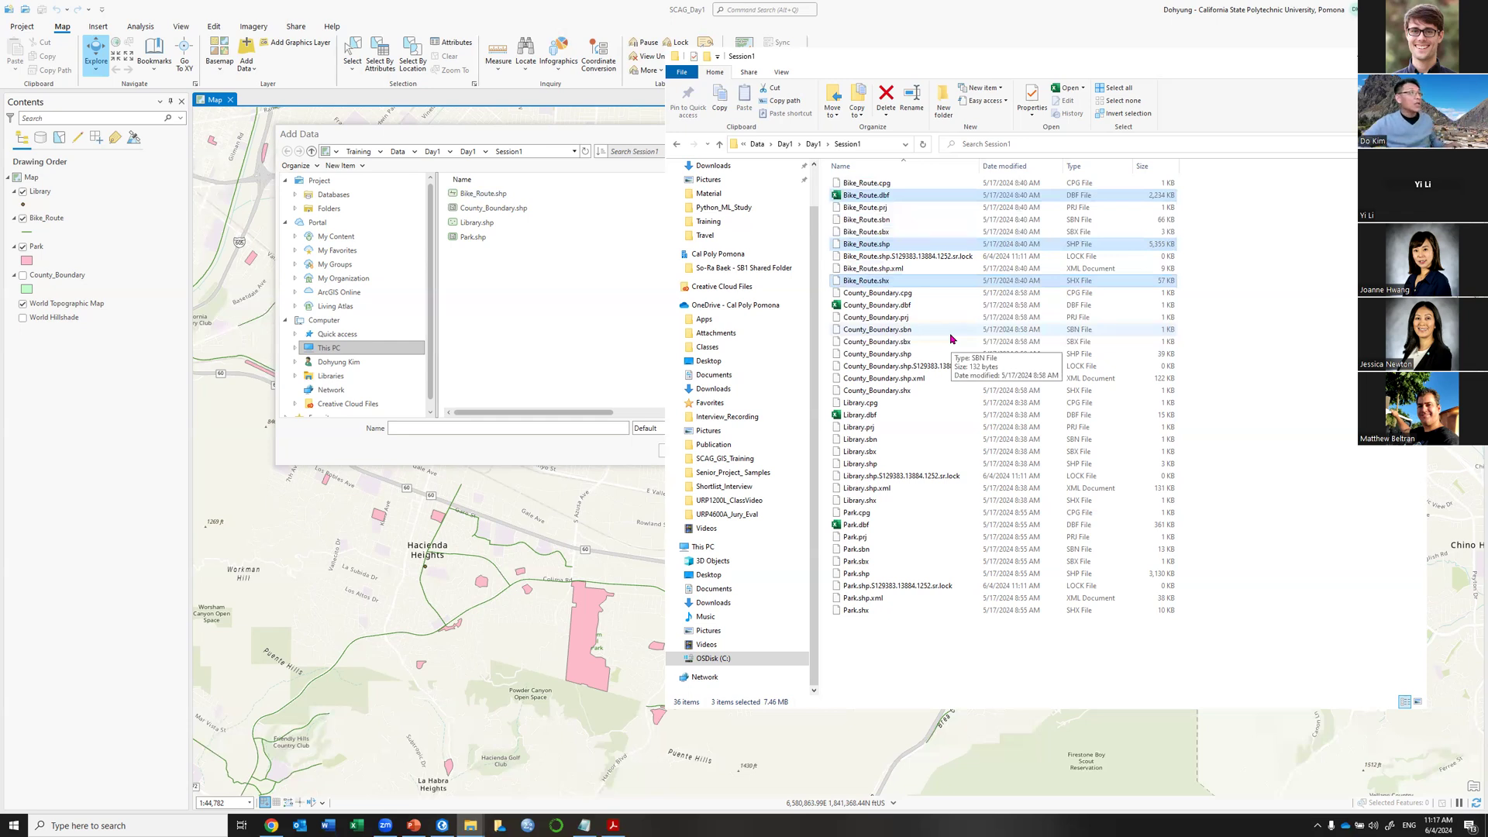
Highlight Bike_Route.prj, .sbn and .sbx, then minimize the folder window.
left_click(897, 207)
left_click(891, 220, "ctrl")
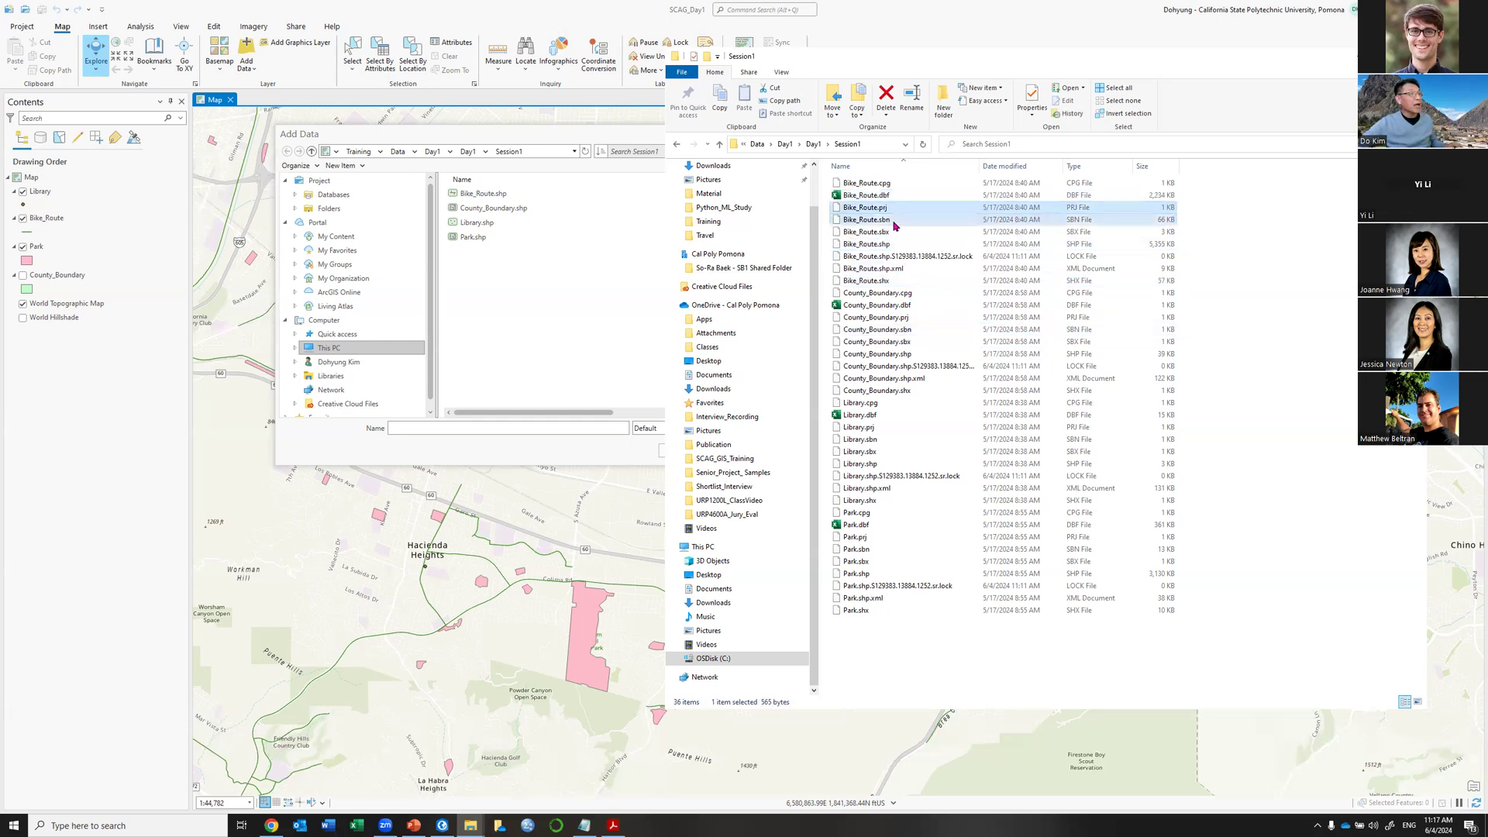
left_click(891, 234, "ctrl")
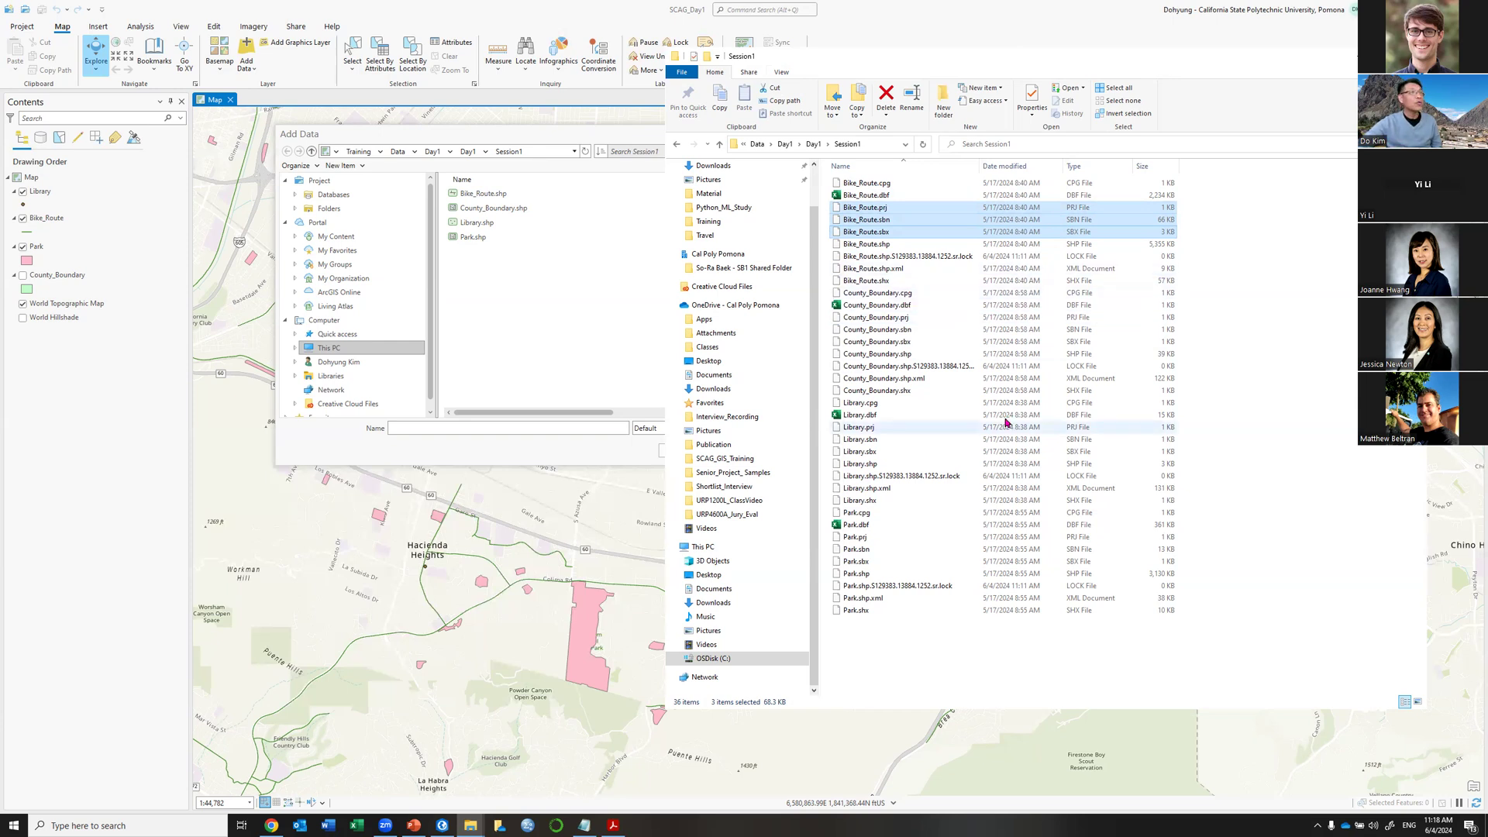
left_click(1354, 59)
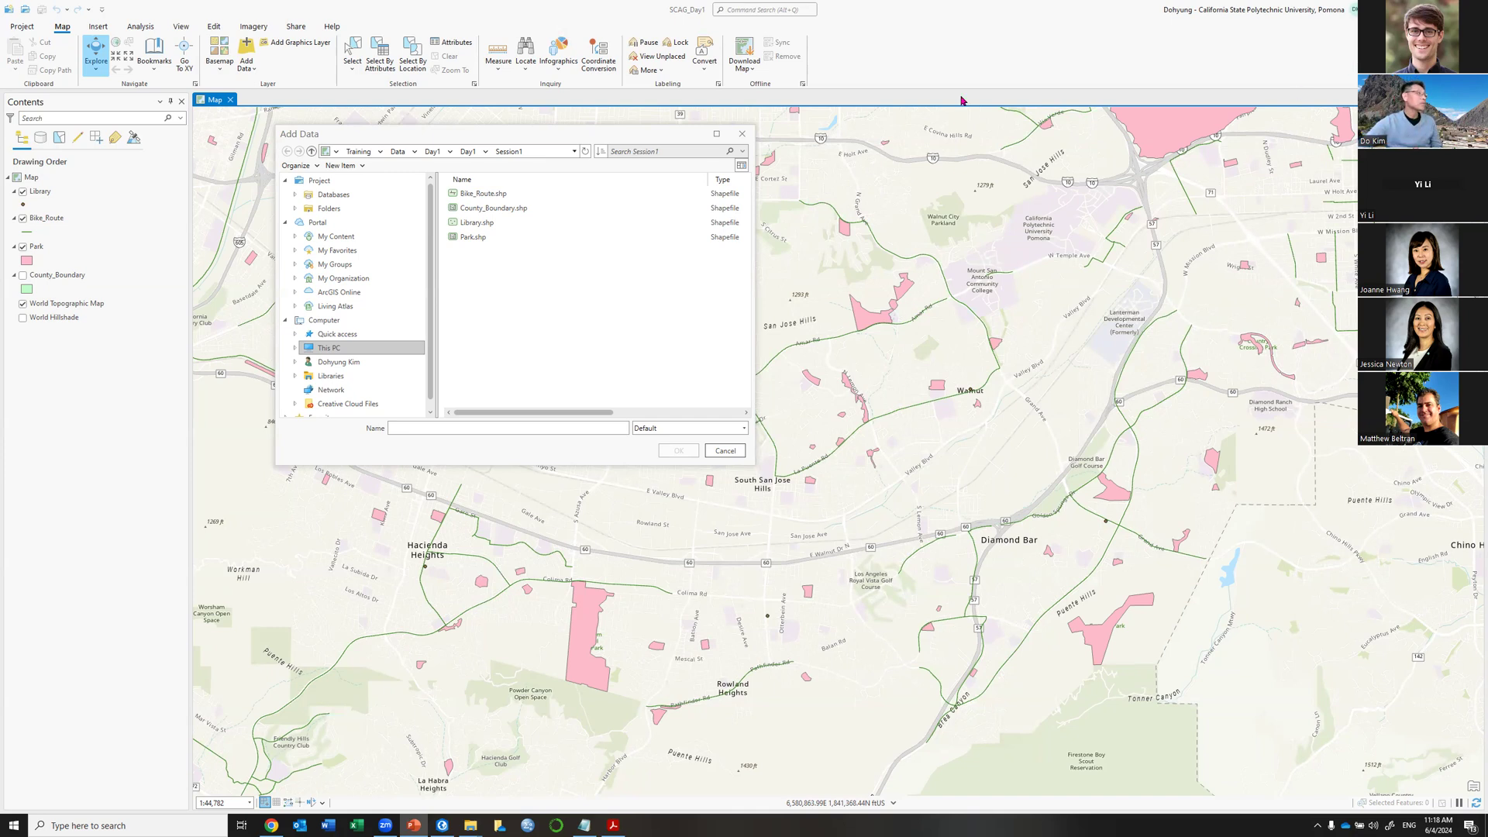
Close the Add Data dialog with Esc and choose New > Map on the Project page.
left_click(391, 136)
key("Escape")
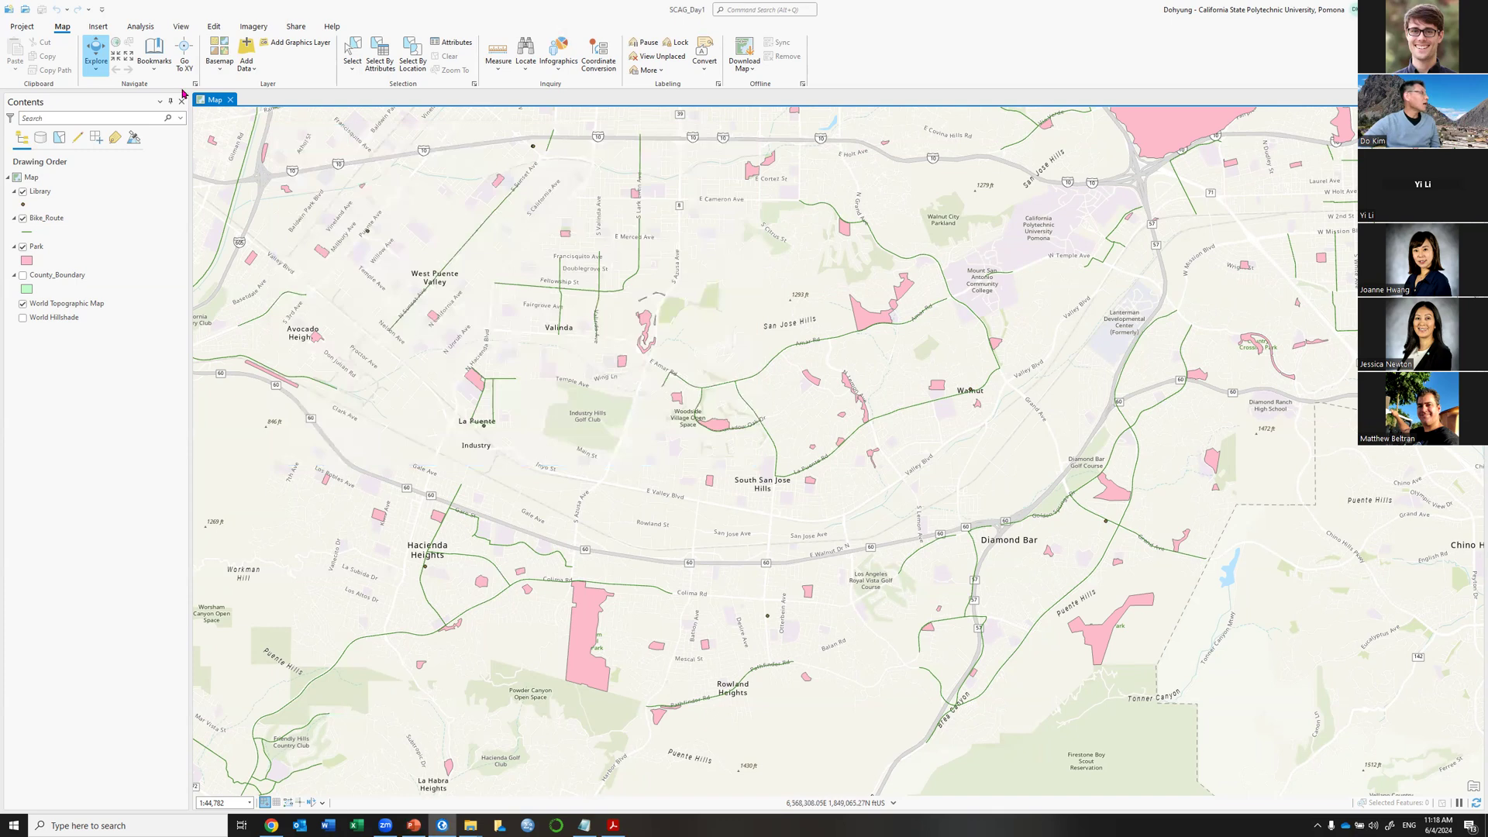
left_click(24, 27)
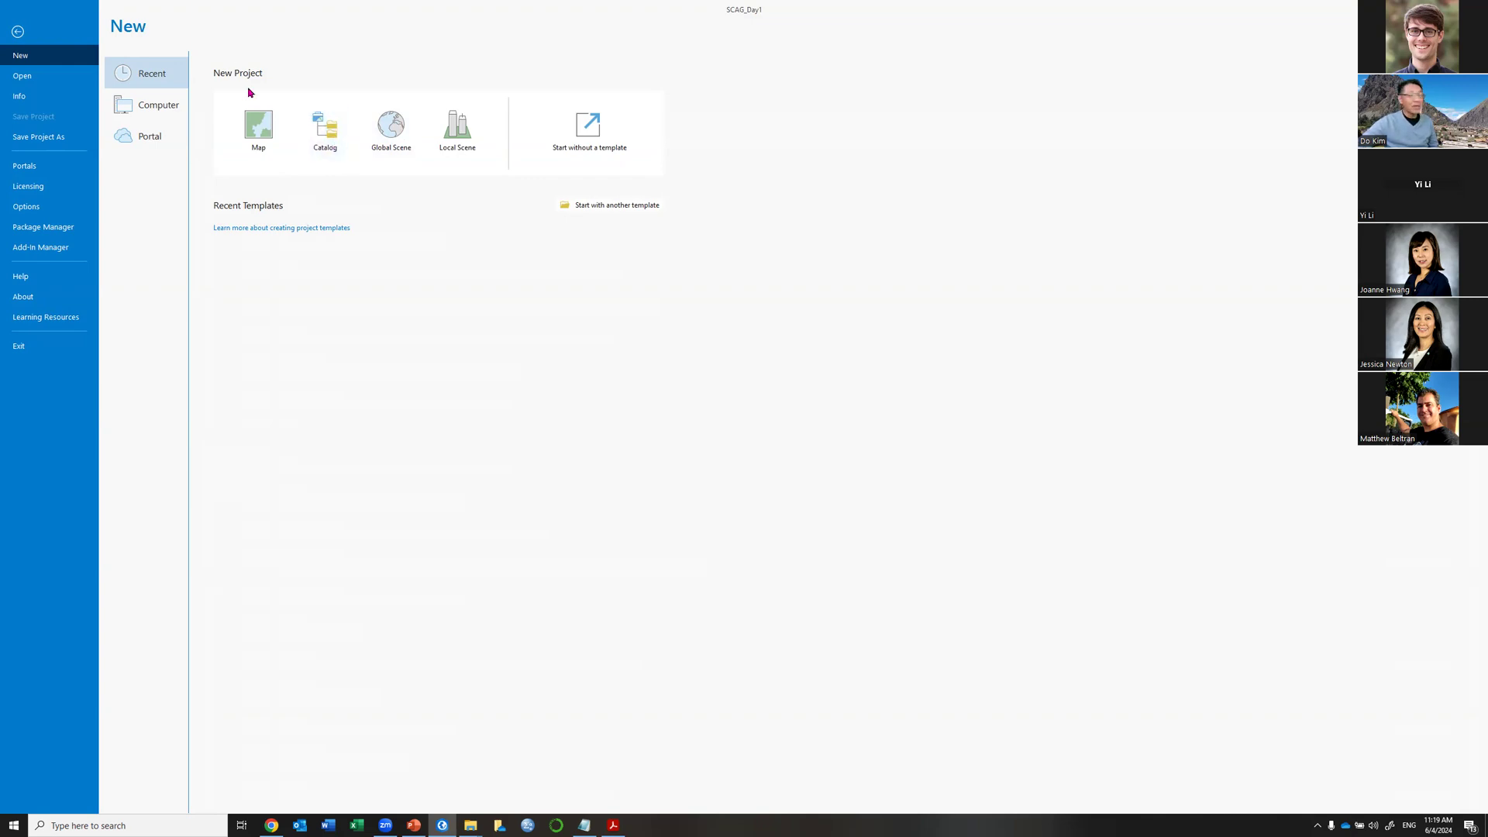
left_click(258, 152)
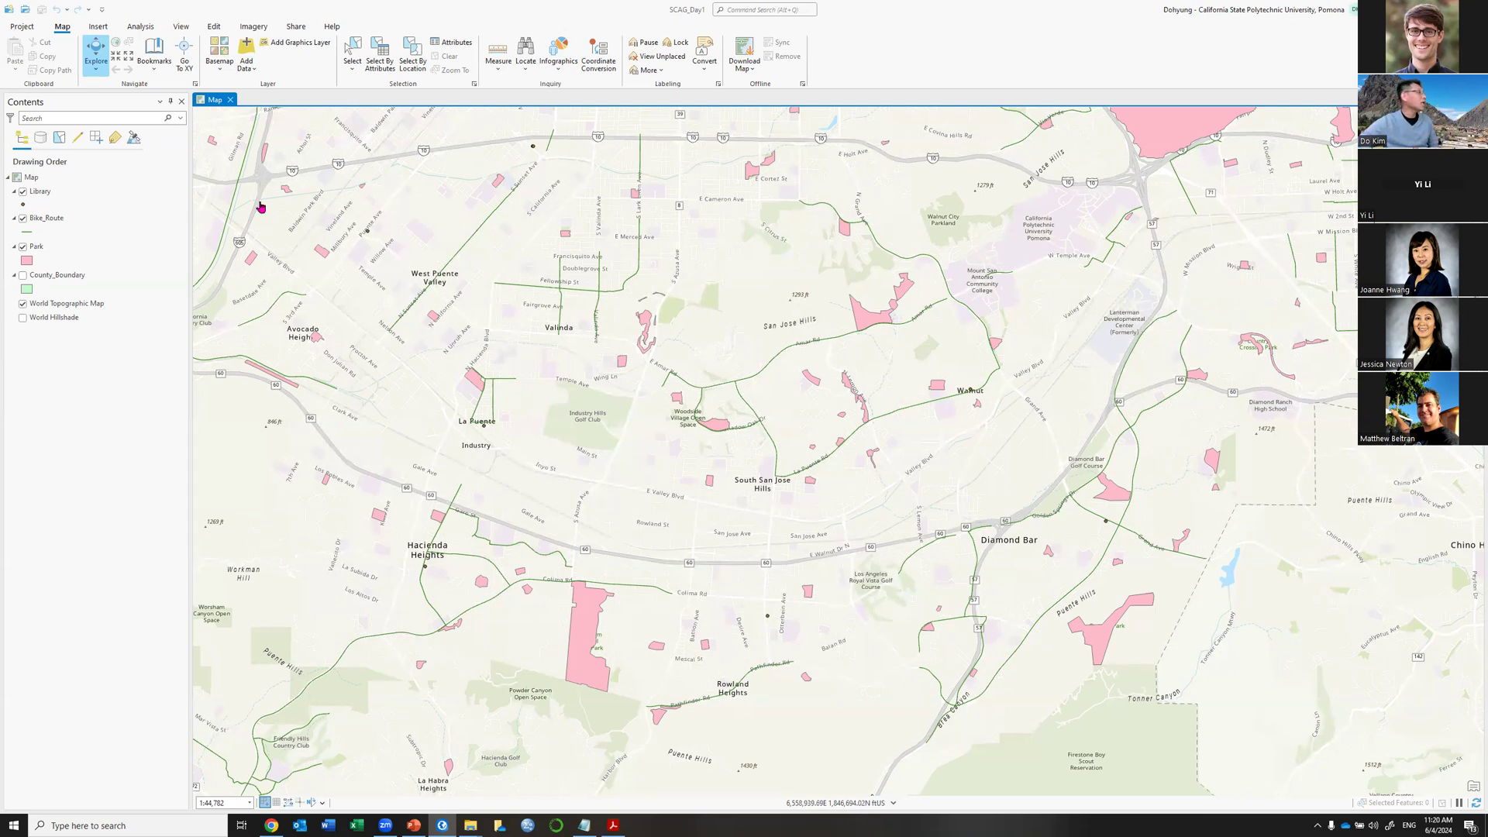
Open the Catalog pane from the View tab's Windows group as a floating window.
left_click(182, 28)
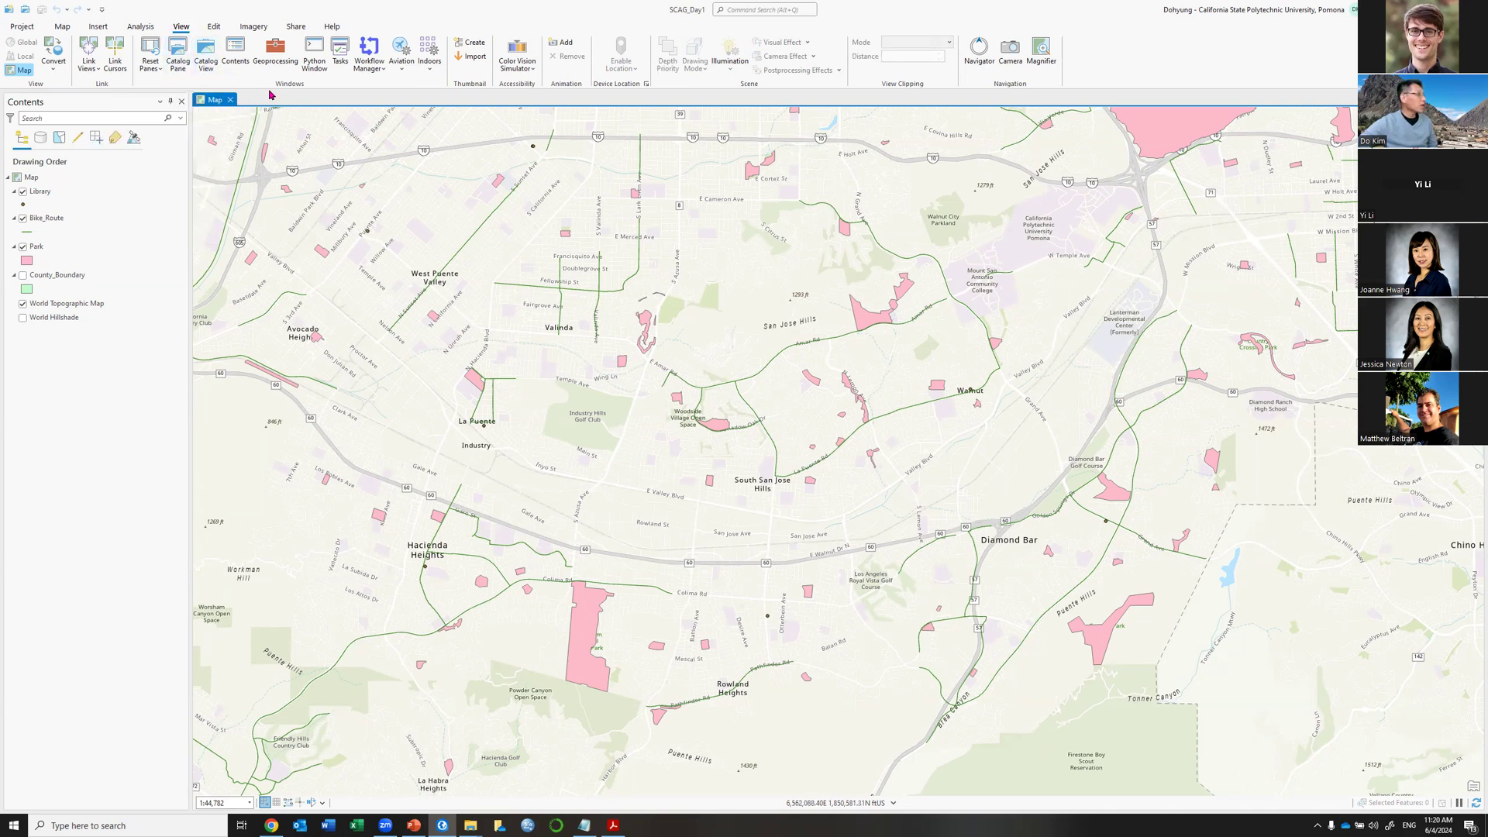
left_click(183, 72)
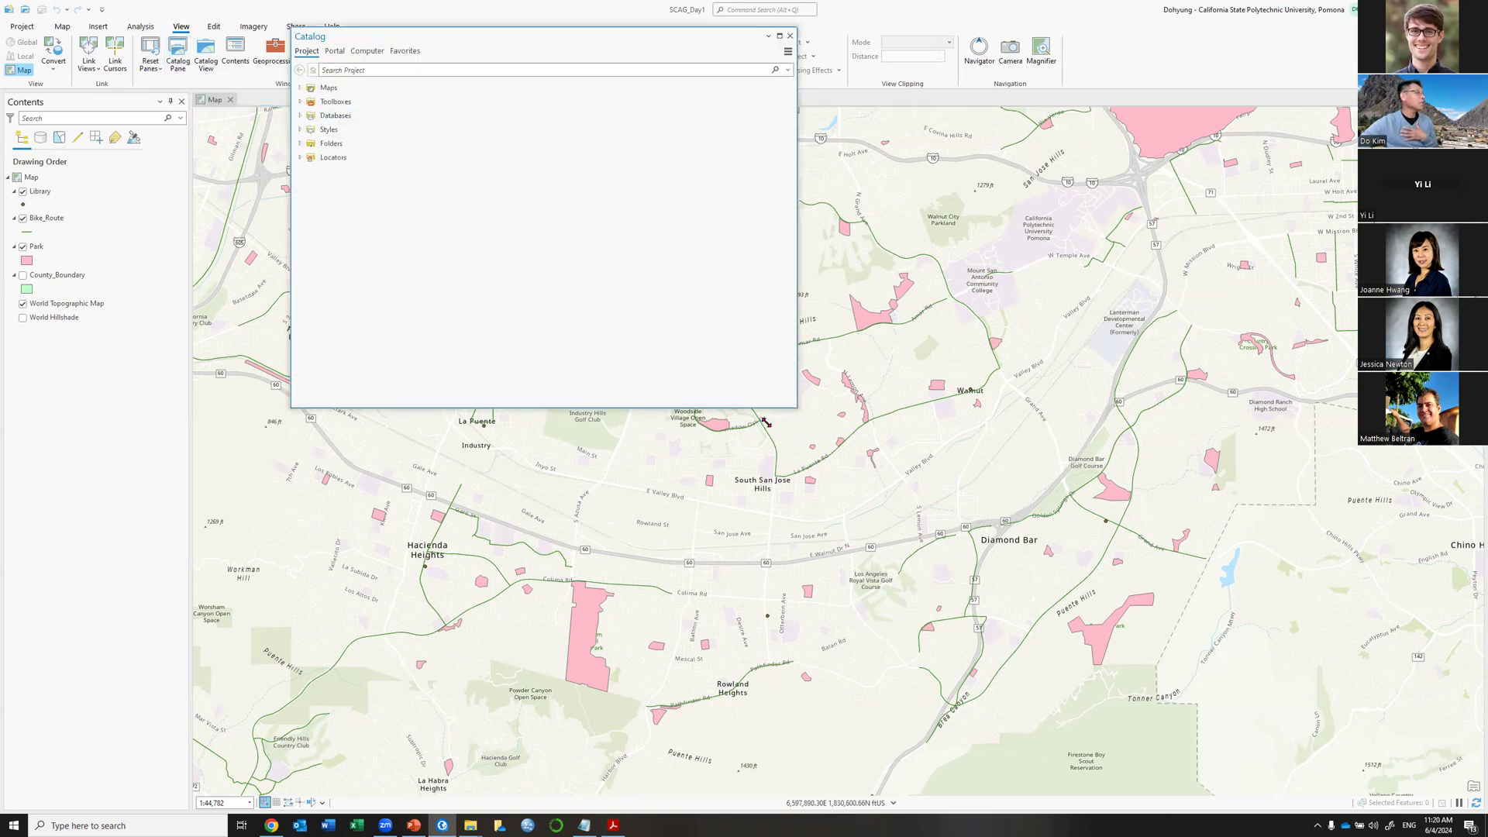
Reshape the floating Catalog pane, dock it to the right of the map, and narrow it.
left_click_drag(765, 423, 643, 633)
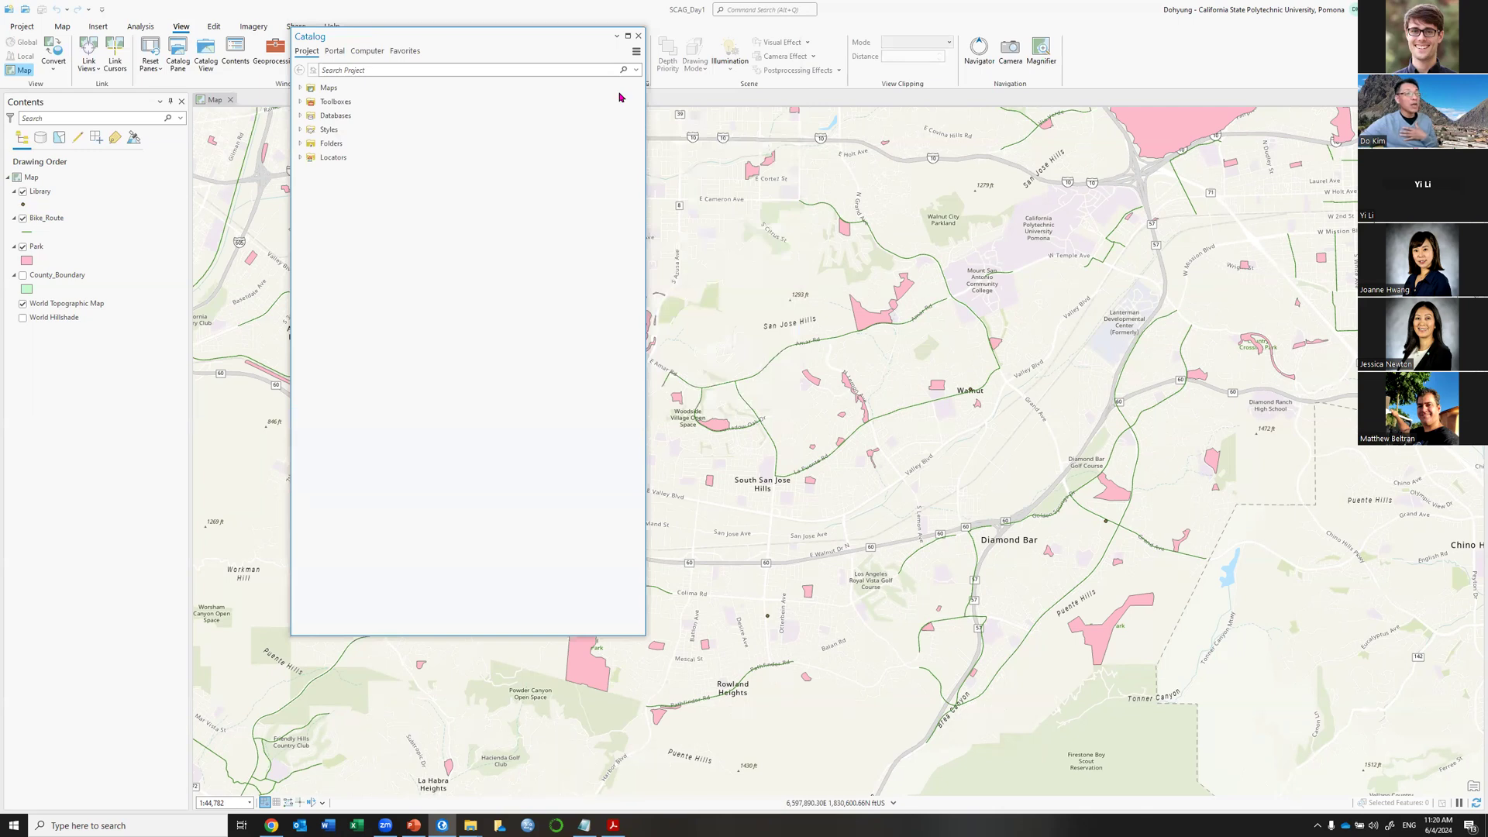
left_click_drag(468, 36, 1465, 454)
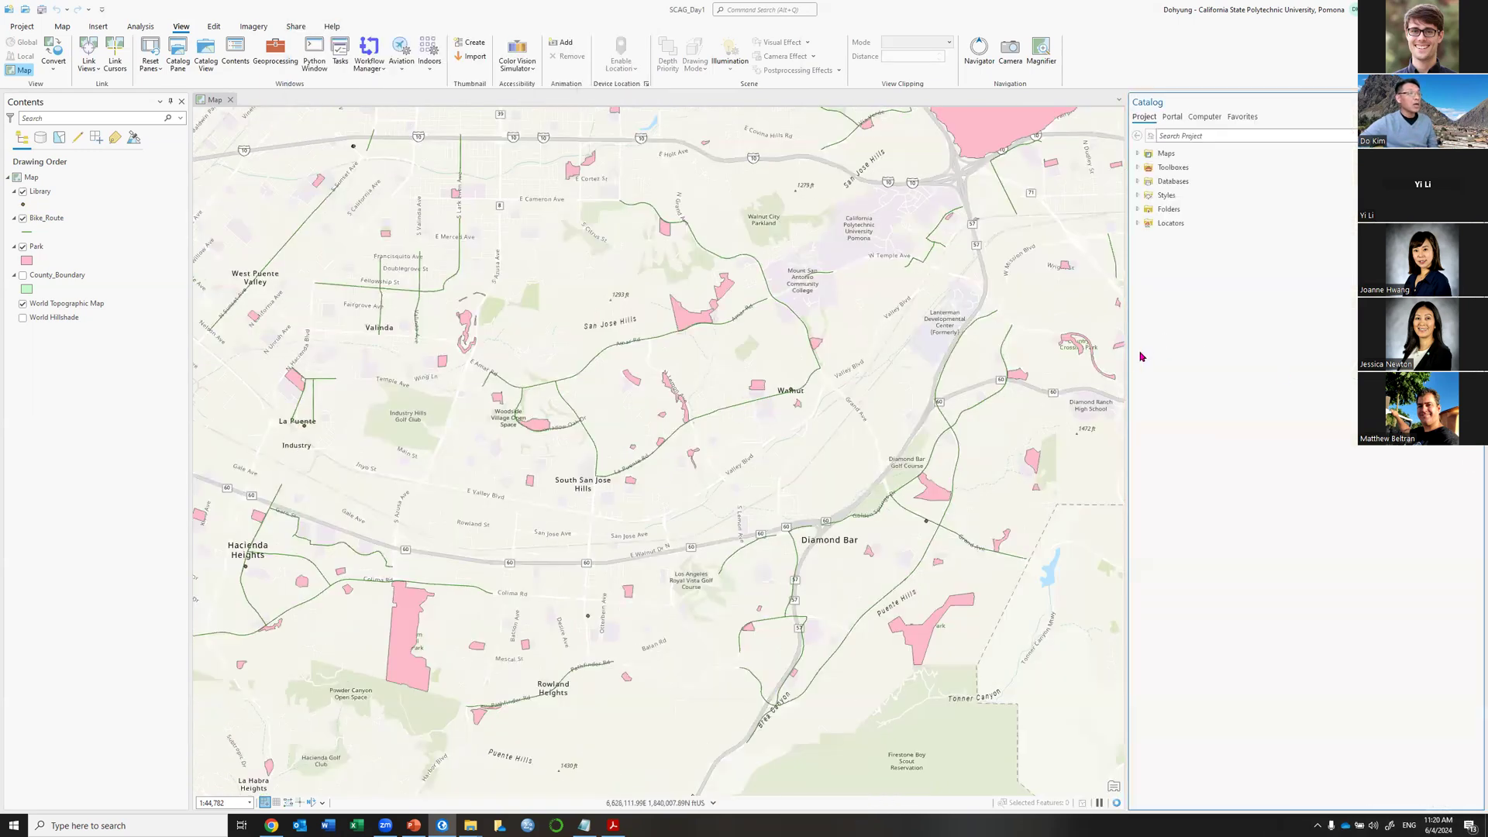
left_click_drag(1124, 361, 1238, 358)
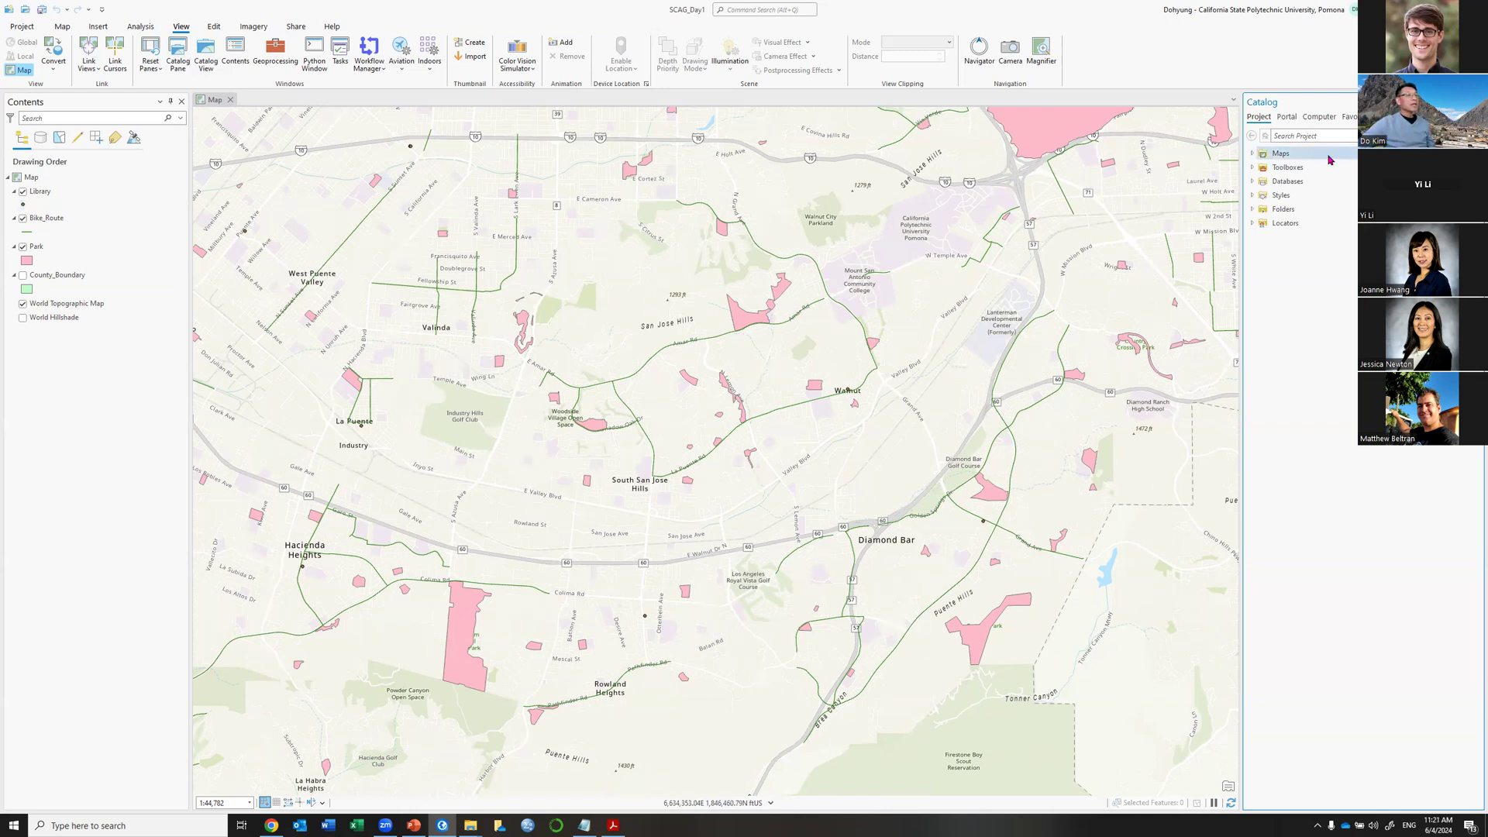
Expand the Catalog's Folders branch through Day1 and the inner Day1 to show its sessions.
left_click(1252, 211)
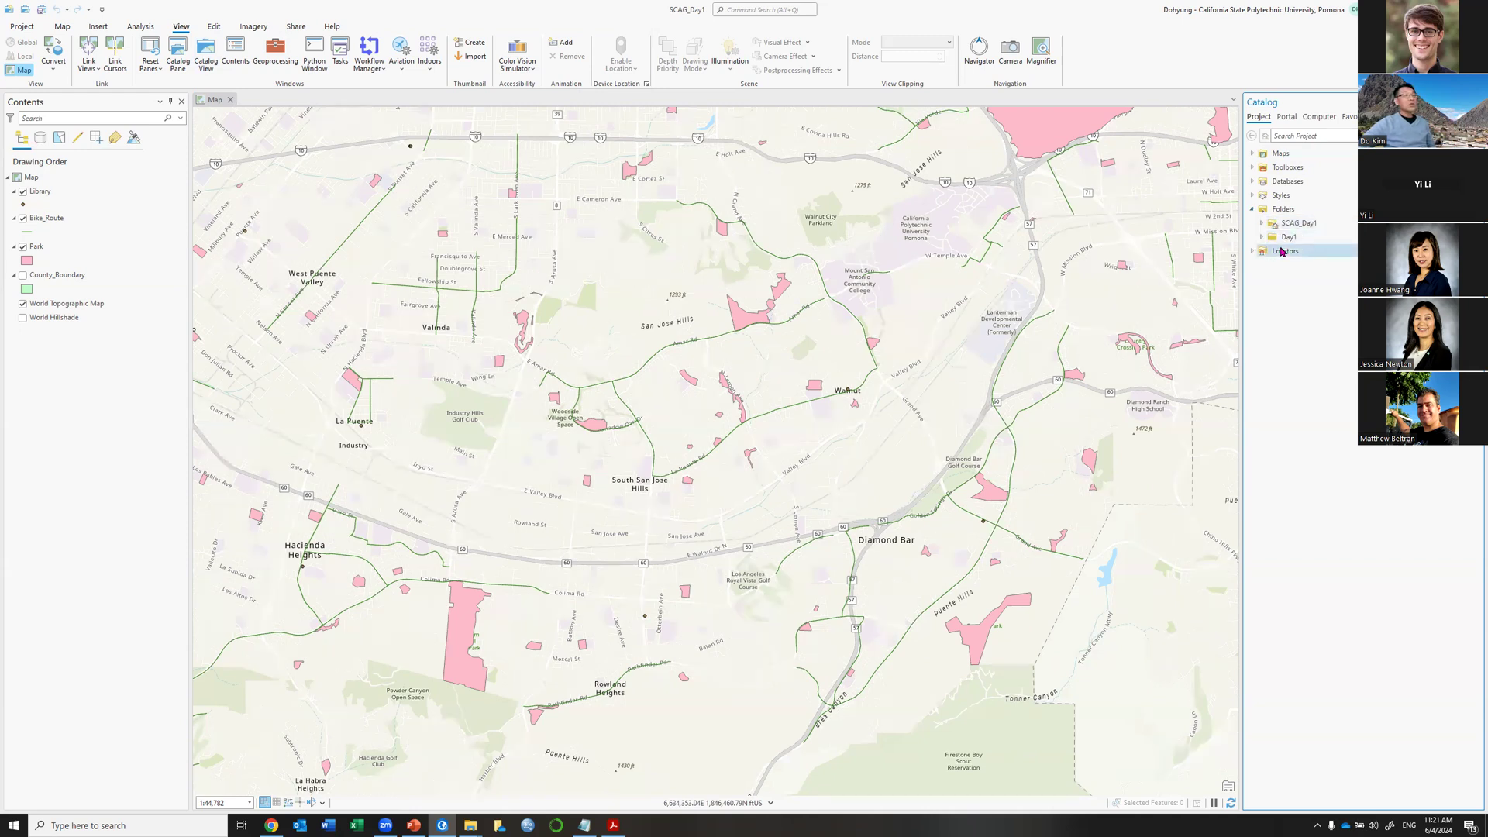
mouse_move(1310, 238)
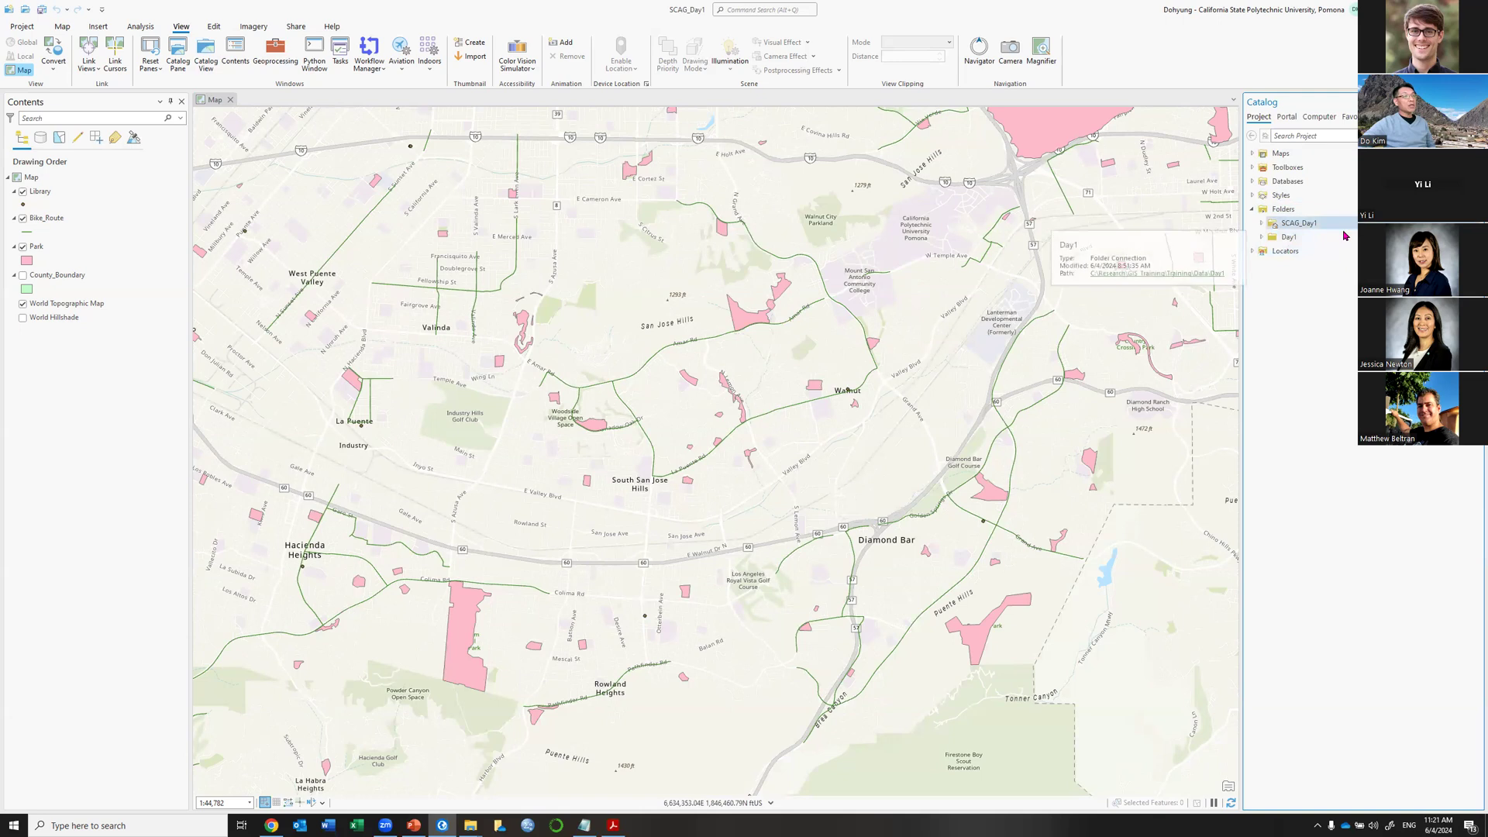
right_click(1288, 210)
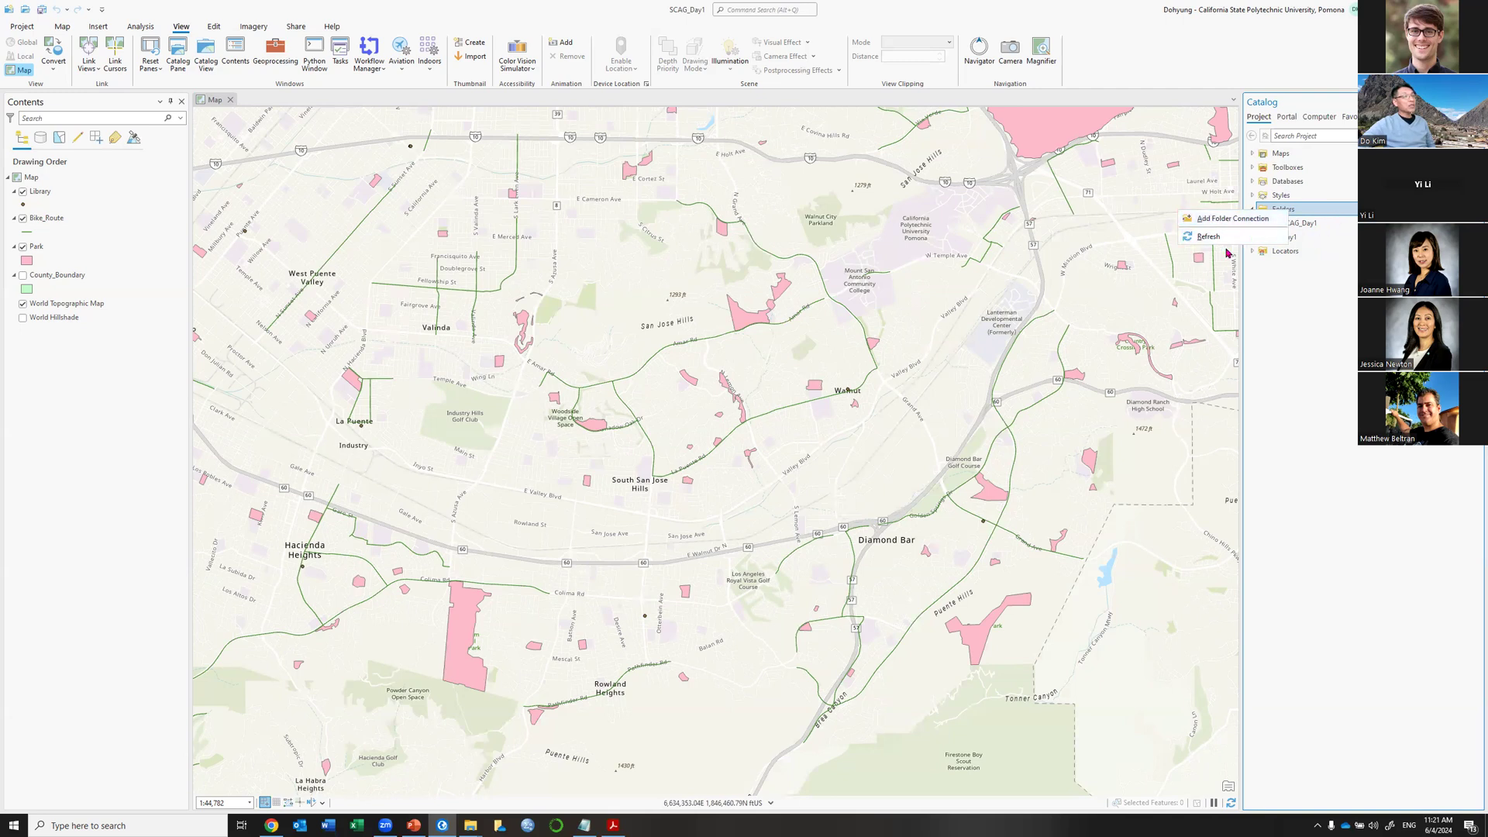
left_click(1325, 211)
double_click(1290, 238)
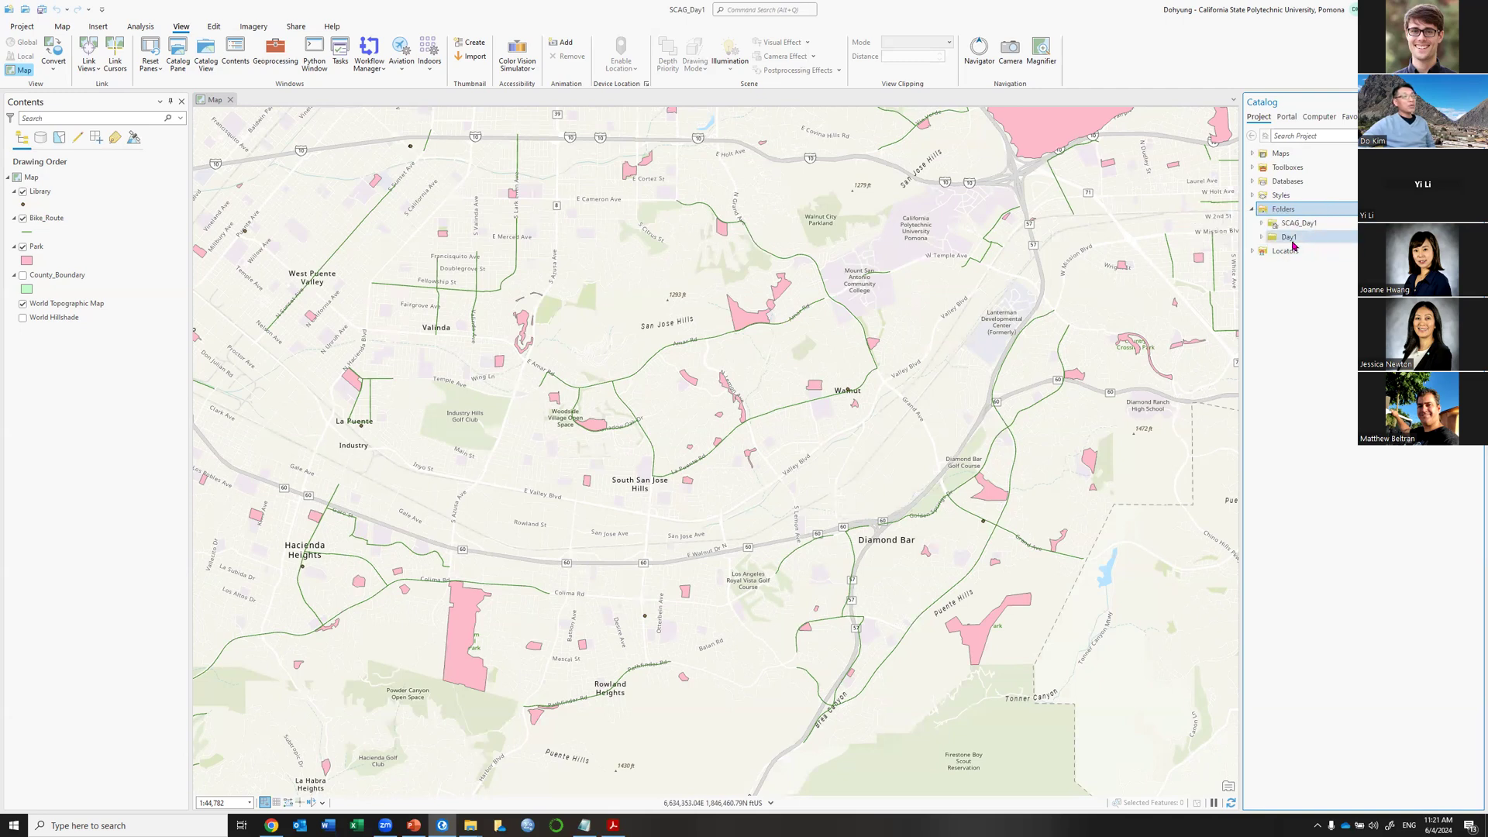
double_click(1283, 251)
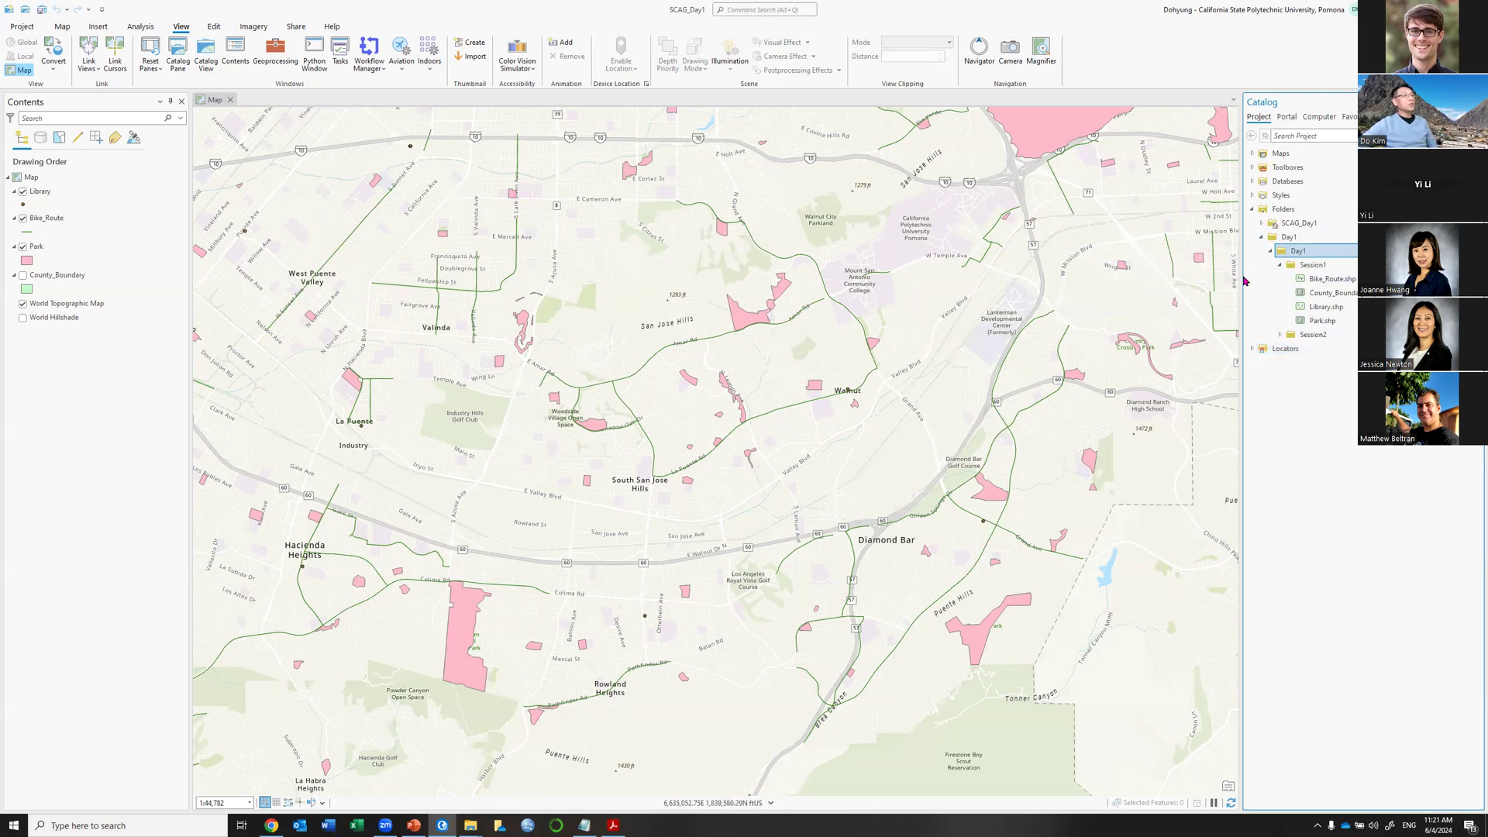
Widen the Catalog pane so names fit and bring up the Bike_Route shapefile's context menu.
left_click_drag(1242, 279, 1219, 281)
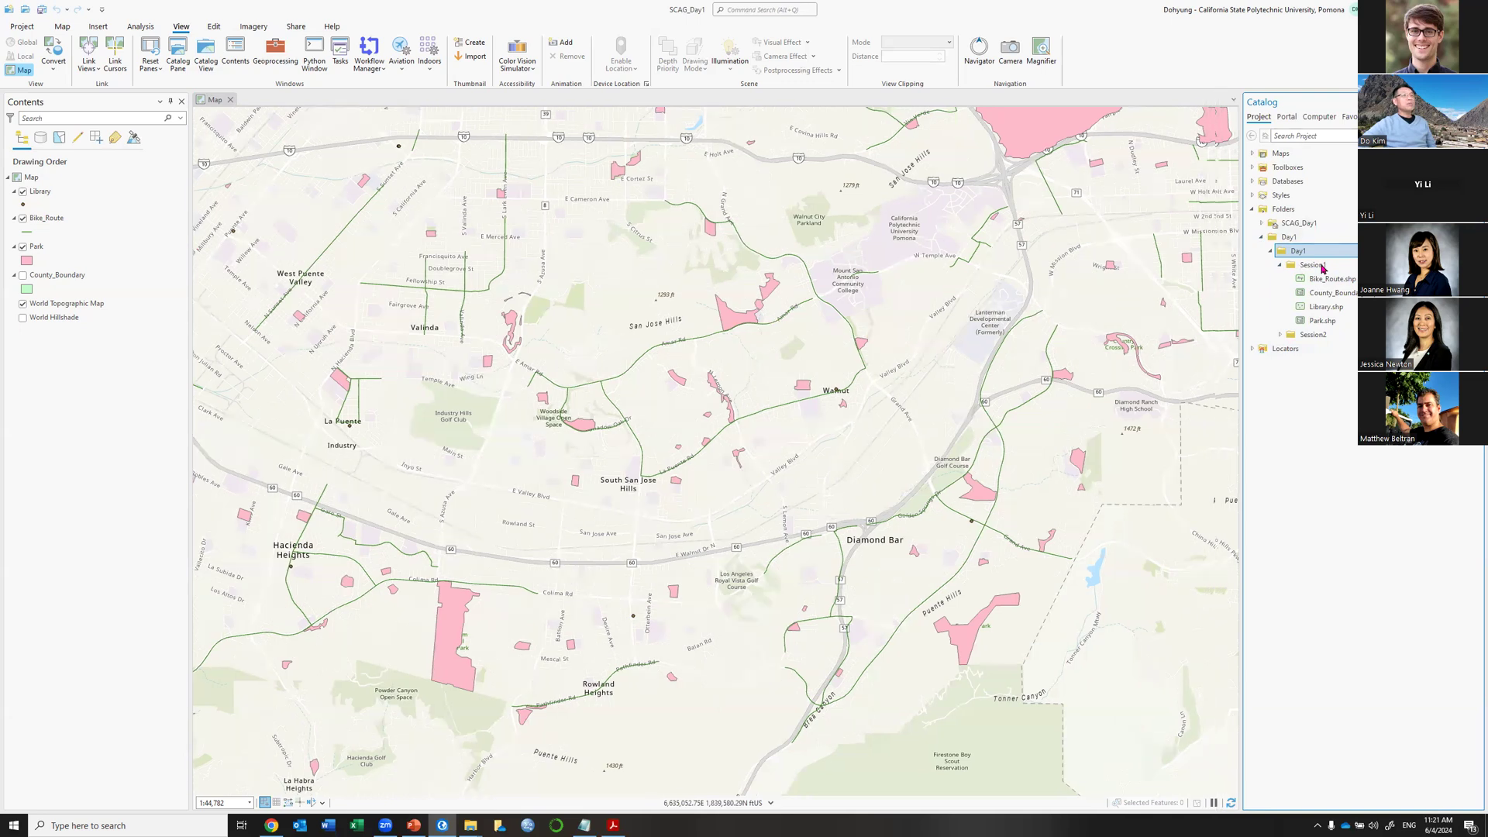
mouse_move(1304, 326)
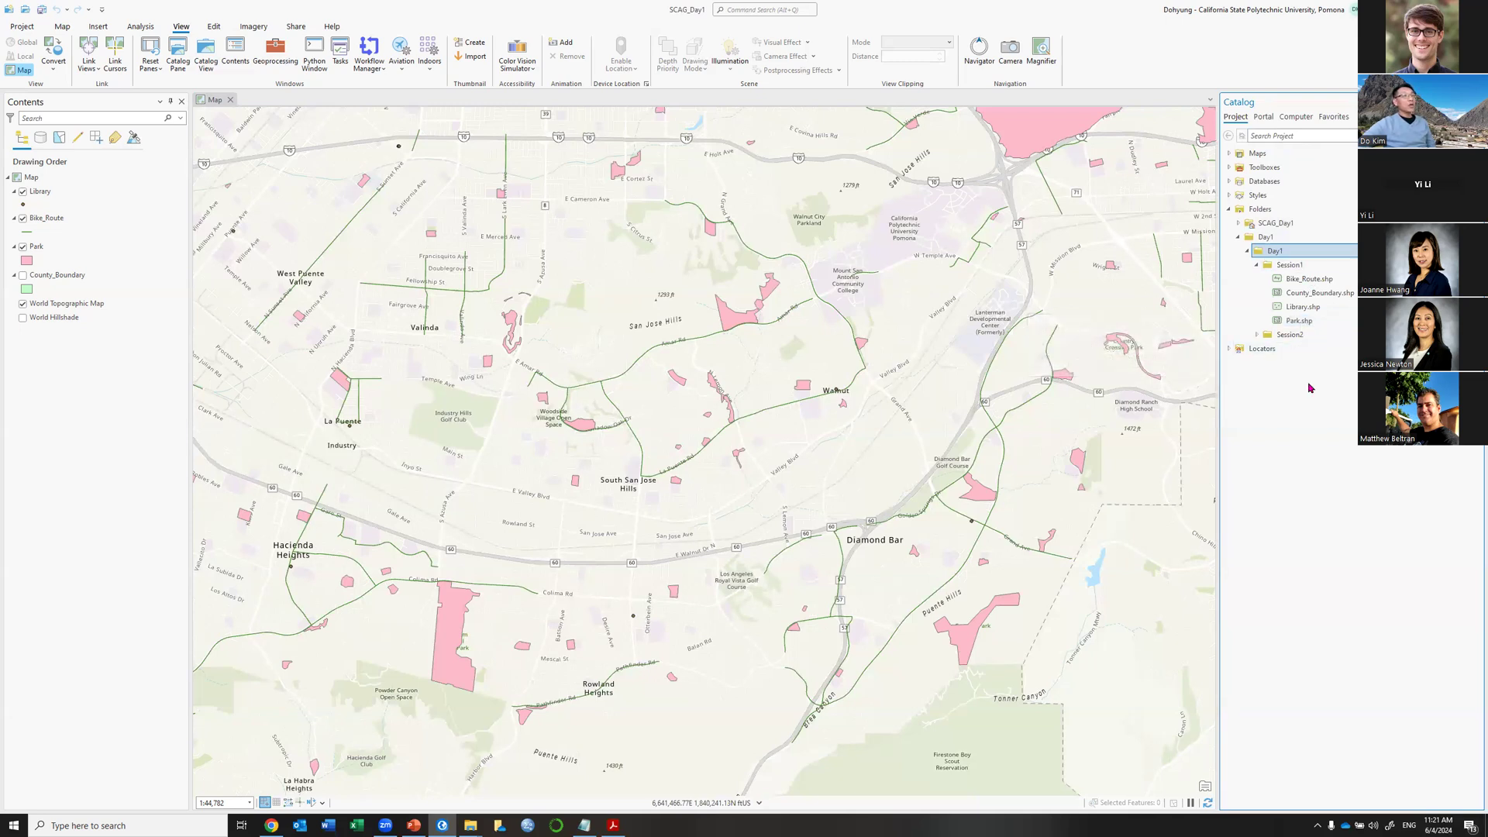
mouse_move(1311, 283)
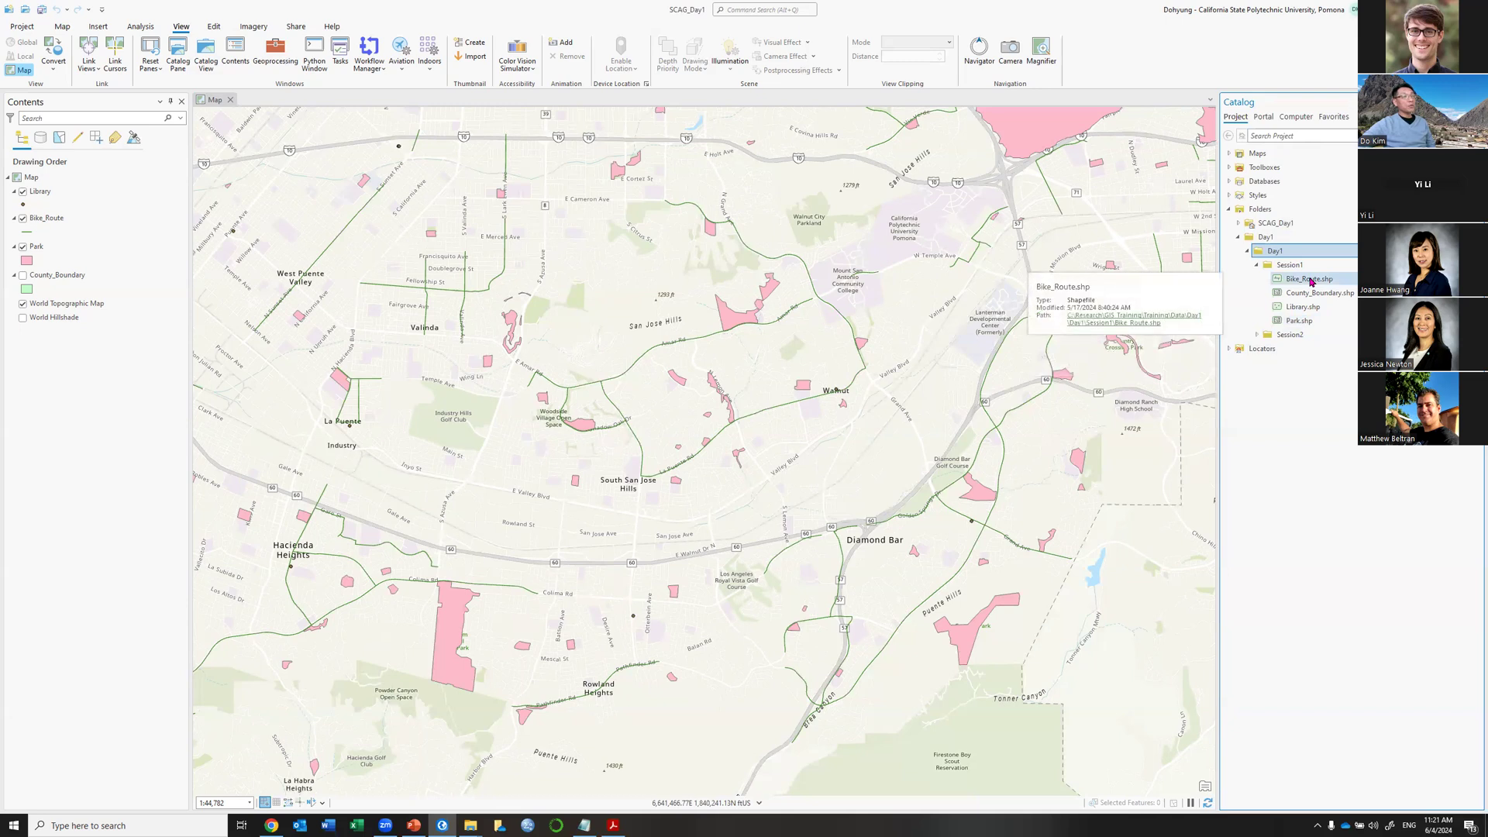
right_click(1311, 281)
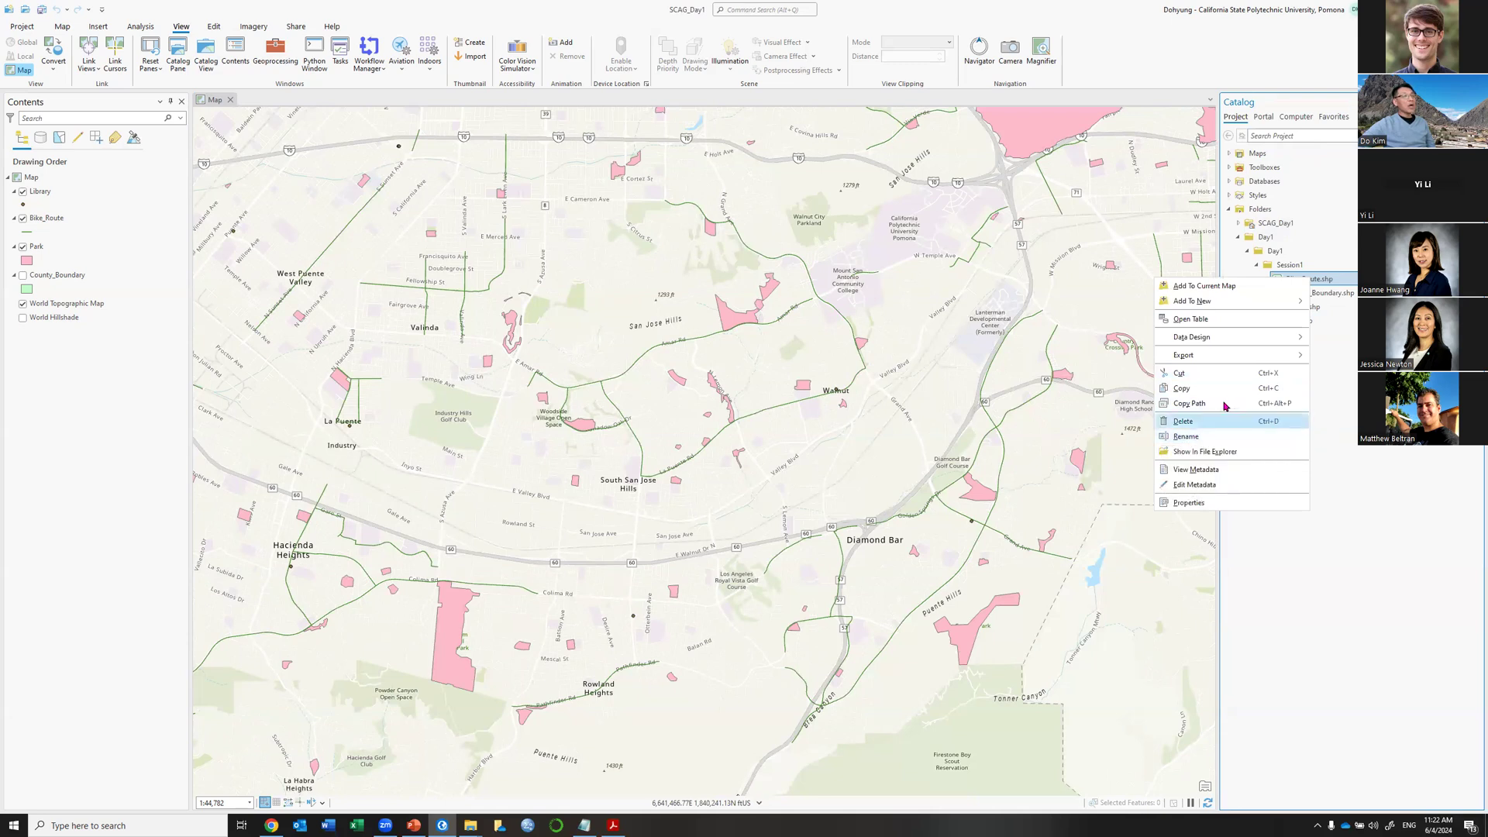
left_click(1329, 507)
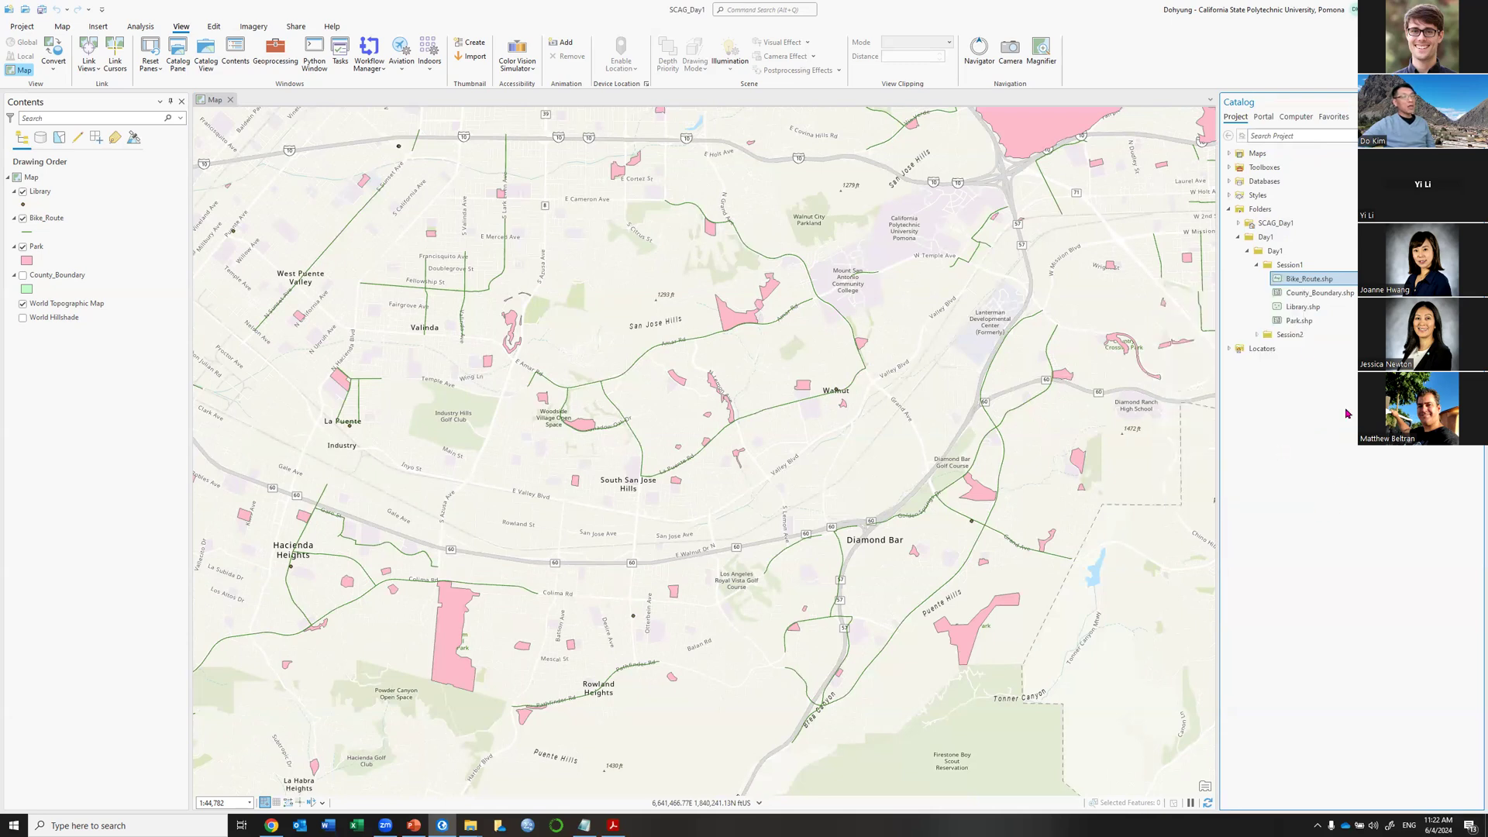
left_click(1291, 337)
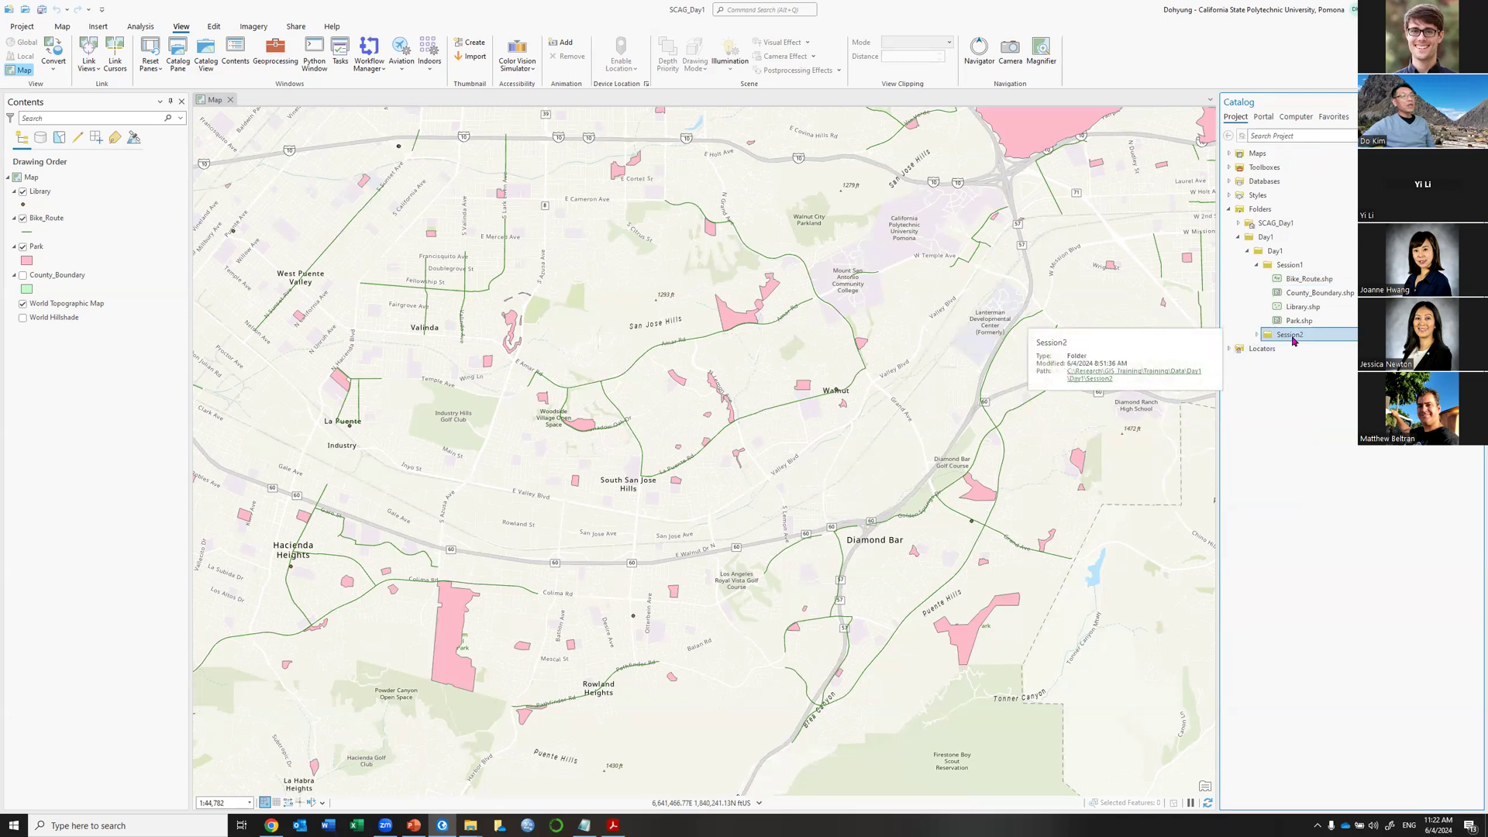
right_click(1293, 341)
mouse_move(1253, 346)
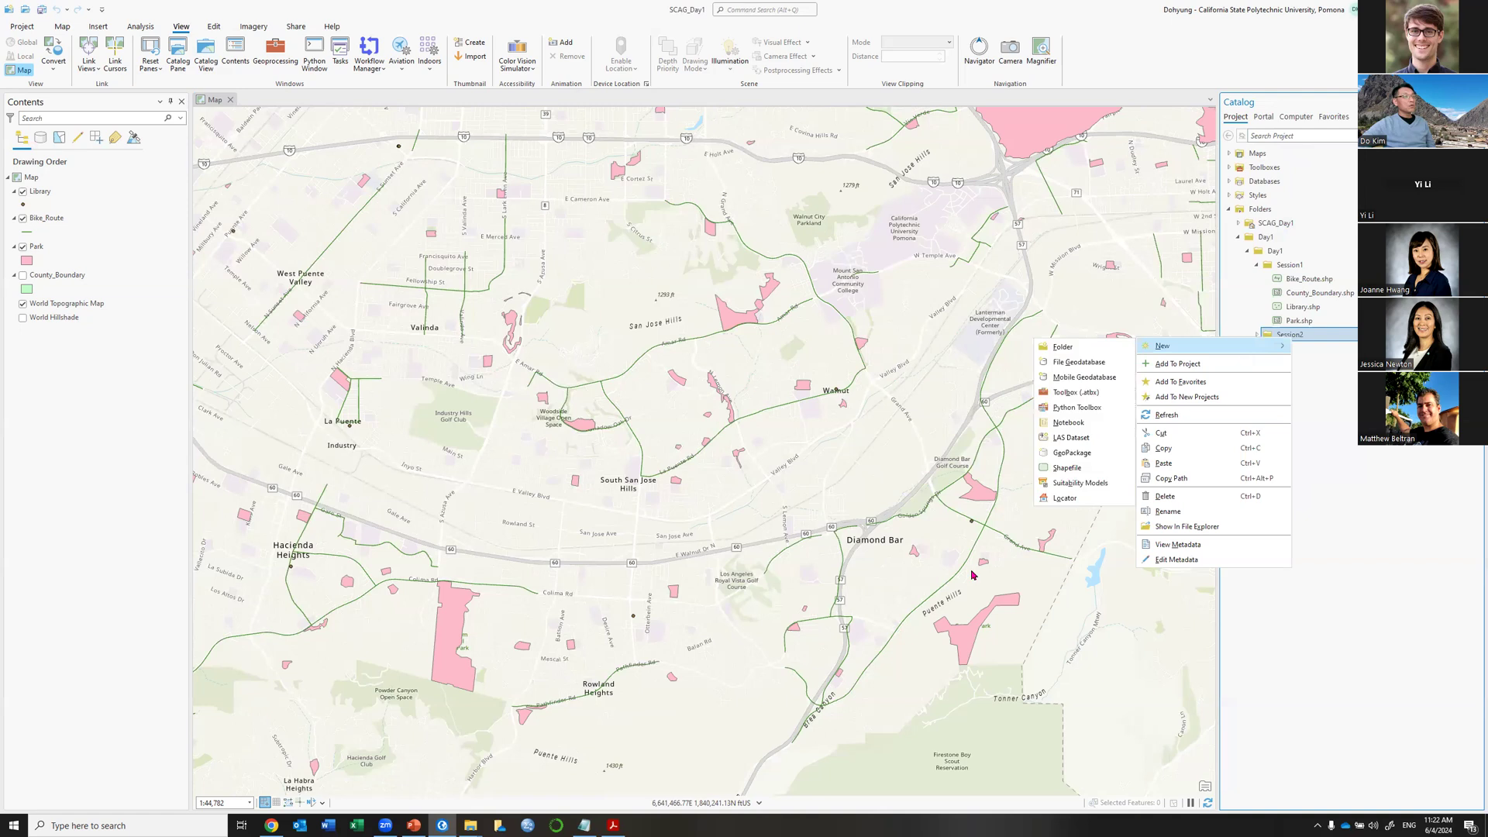
left_click(470, 825)
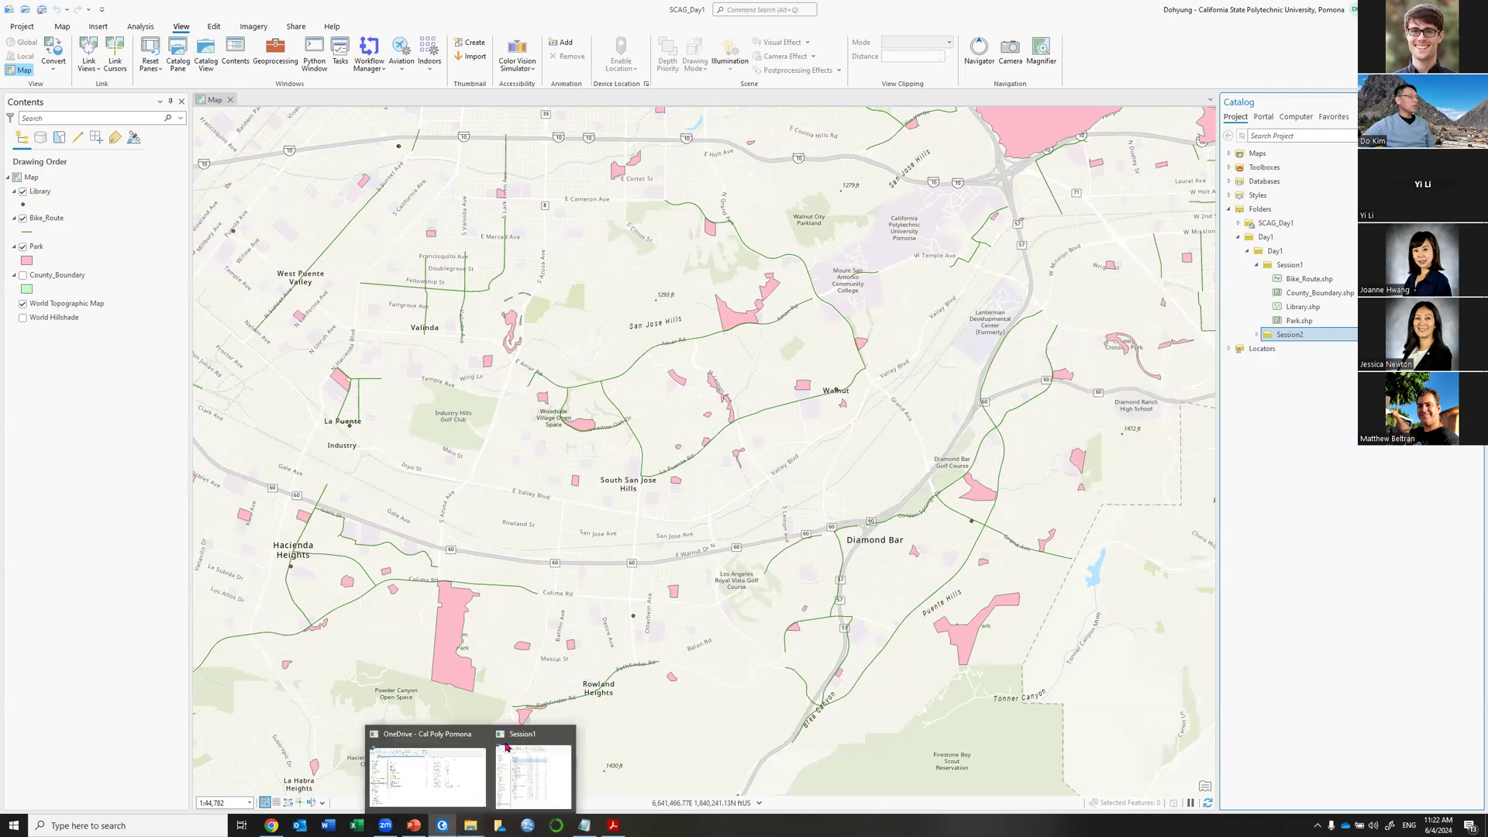
Move the Explorer window left, open the Session2 folder, and right-click Session2 in Catalog.
left_click(532, 772)
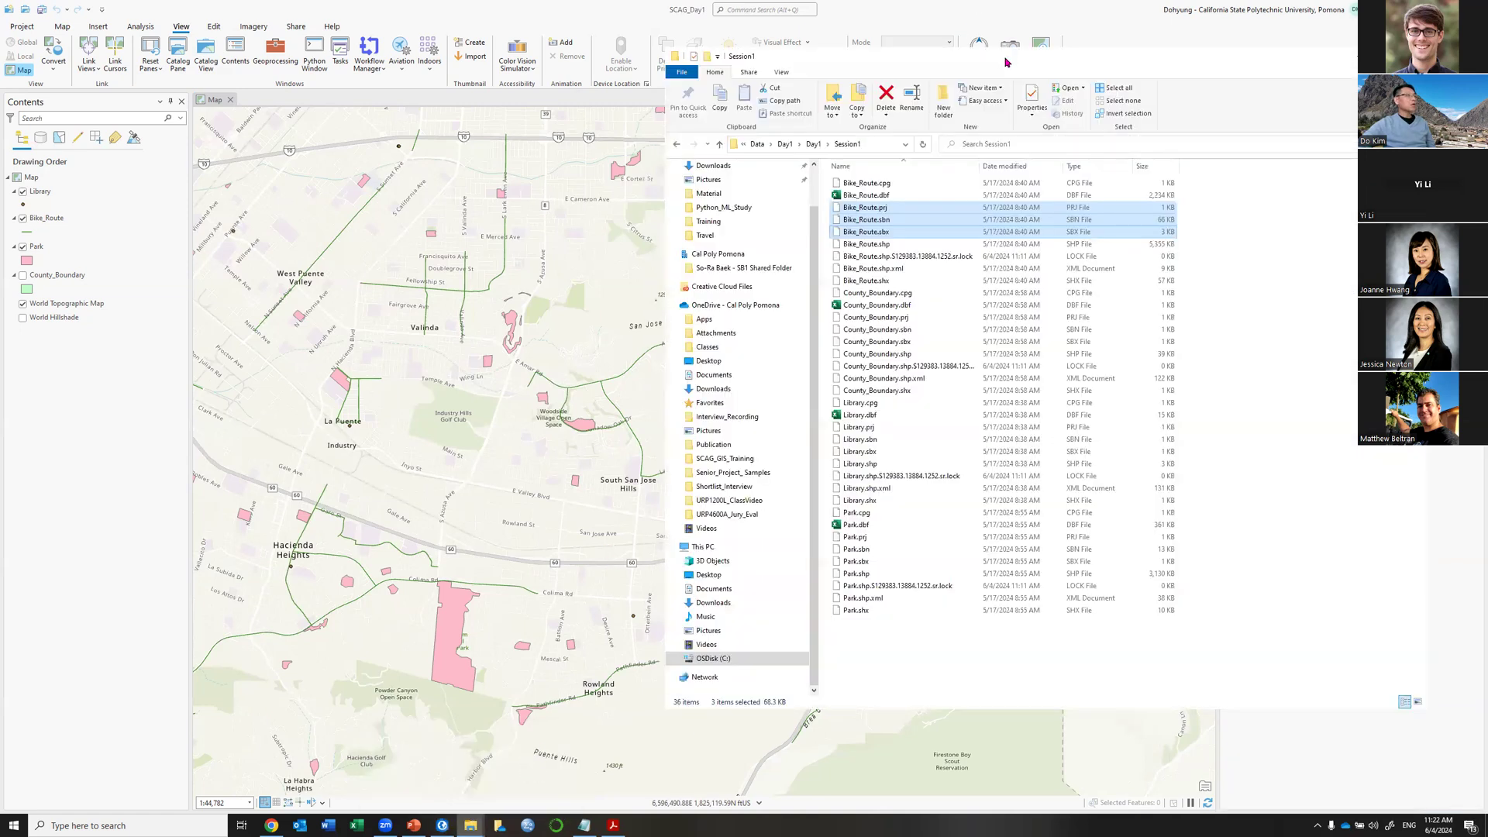
left_click_drag(974, 64, 543, 61)
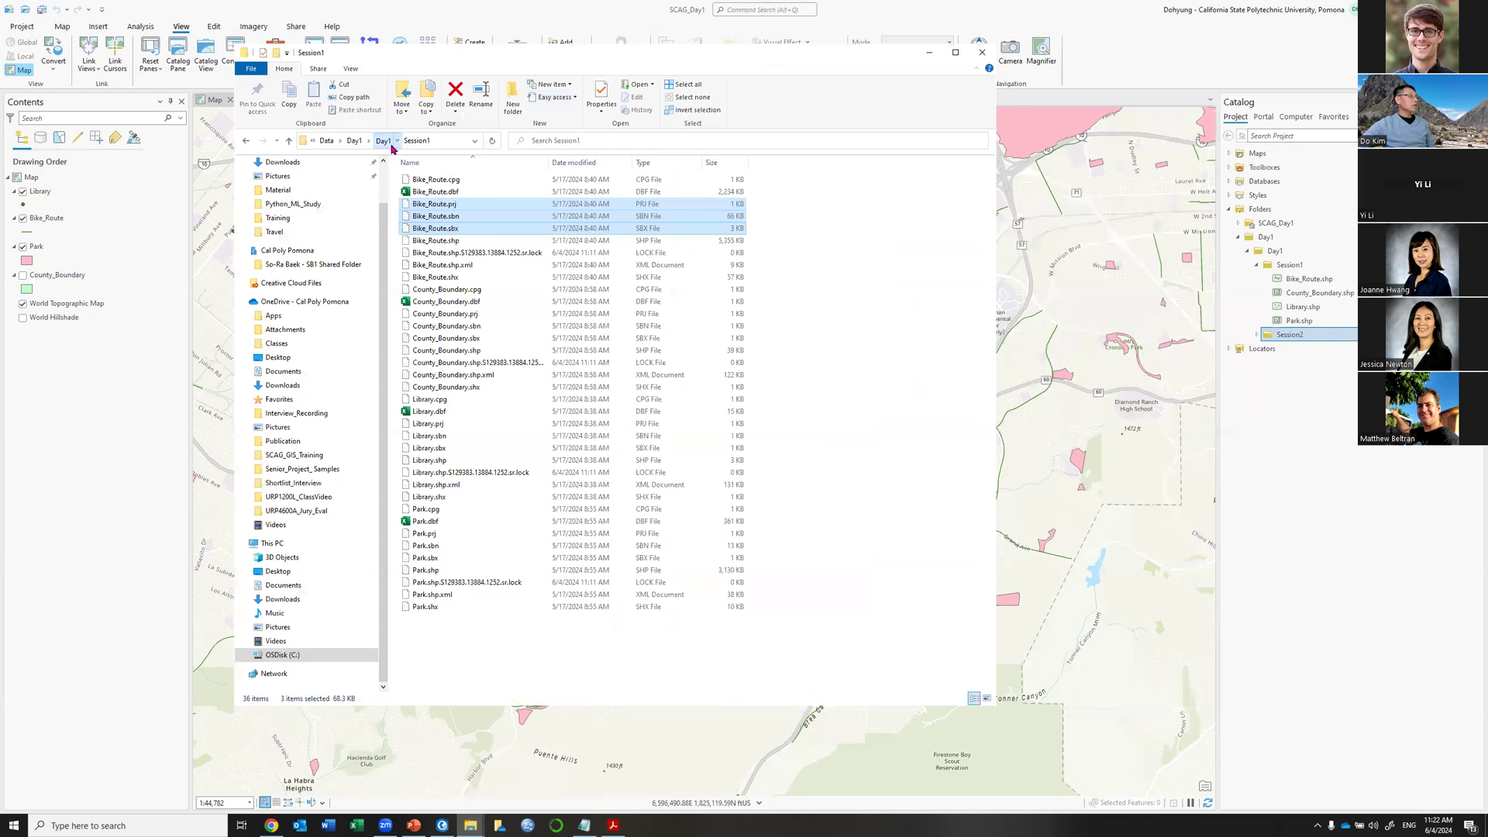
left_click(431, 193)
double_click(449, 192)
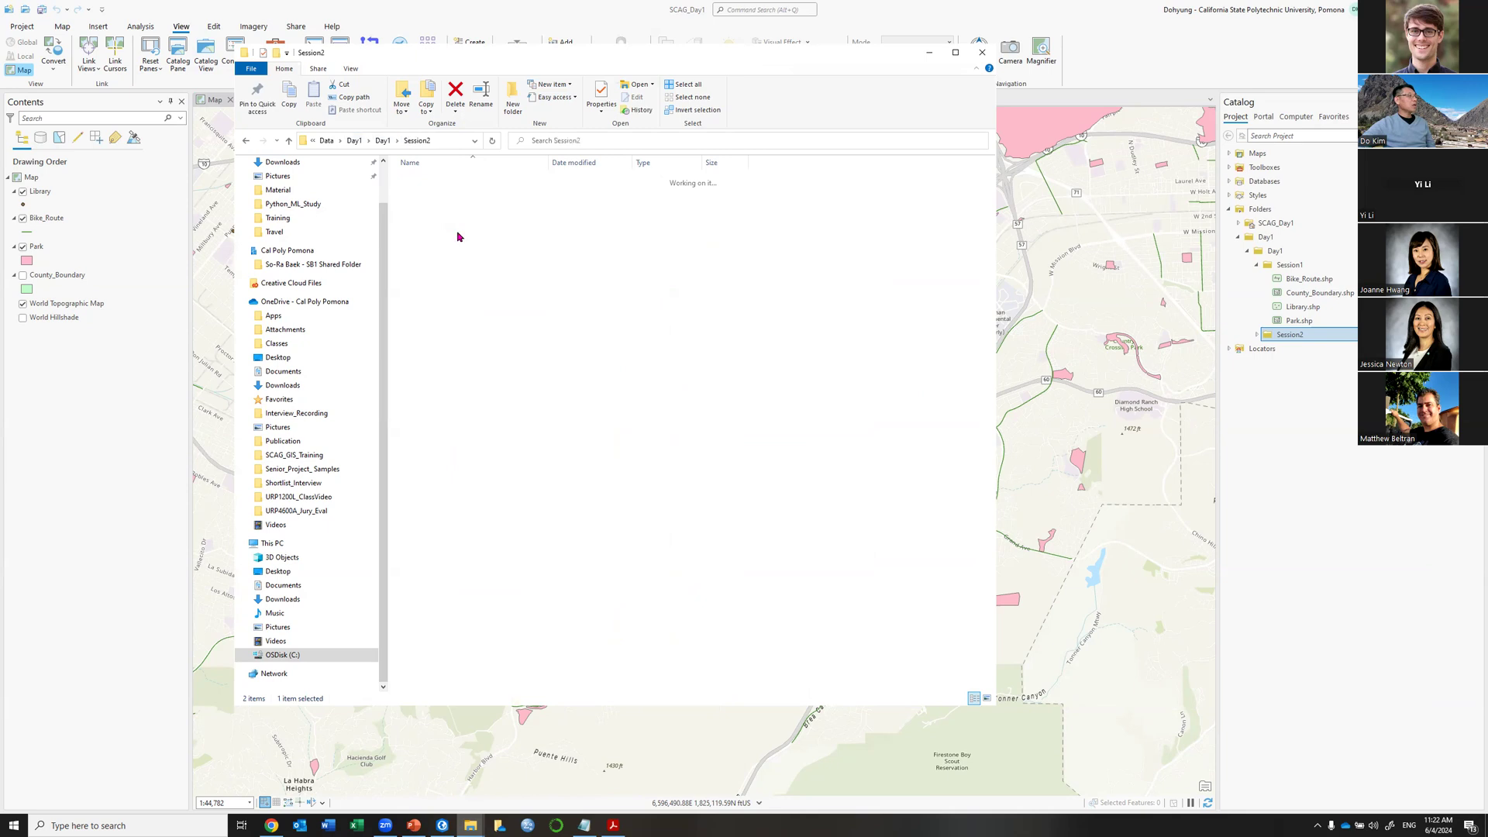
right_click(1316, 339)
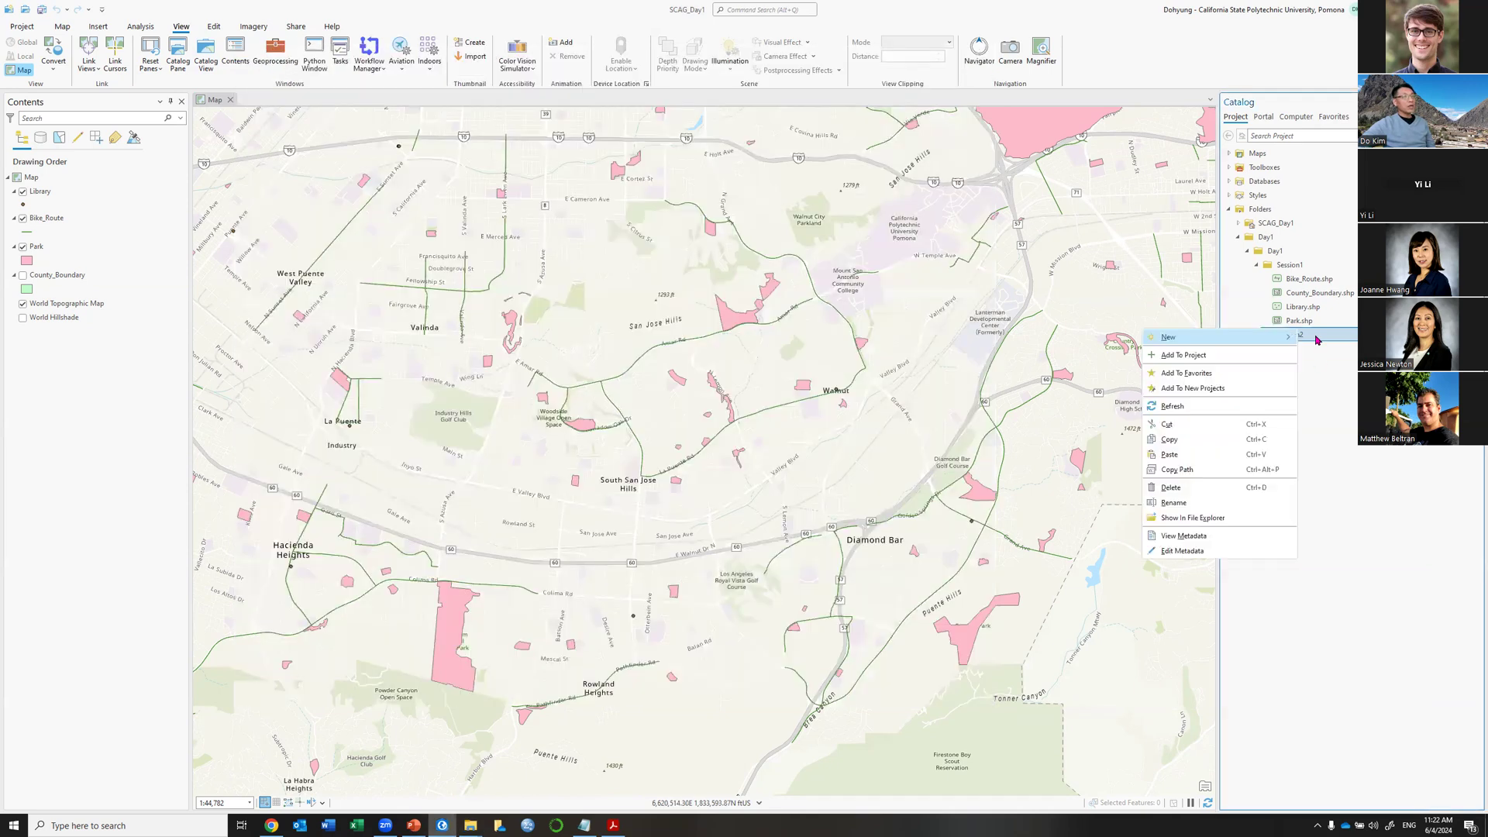
Paste Bike_Route.shp into Session2, expand it to confirm, and bring Explorer's Session2 window forward.
left_click(1206, 455)
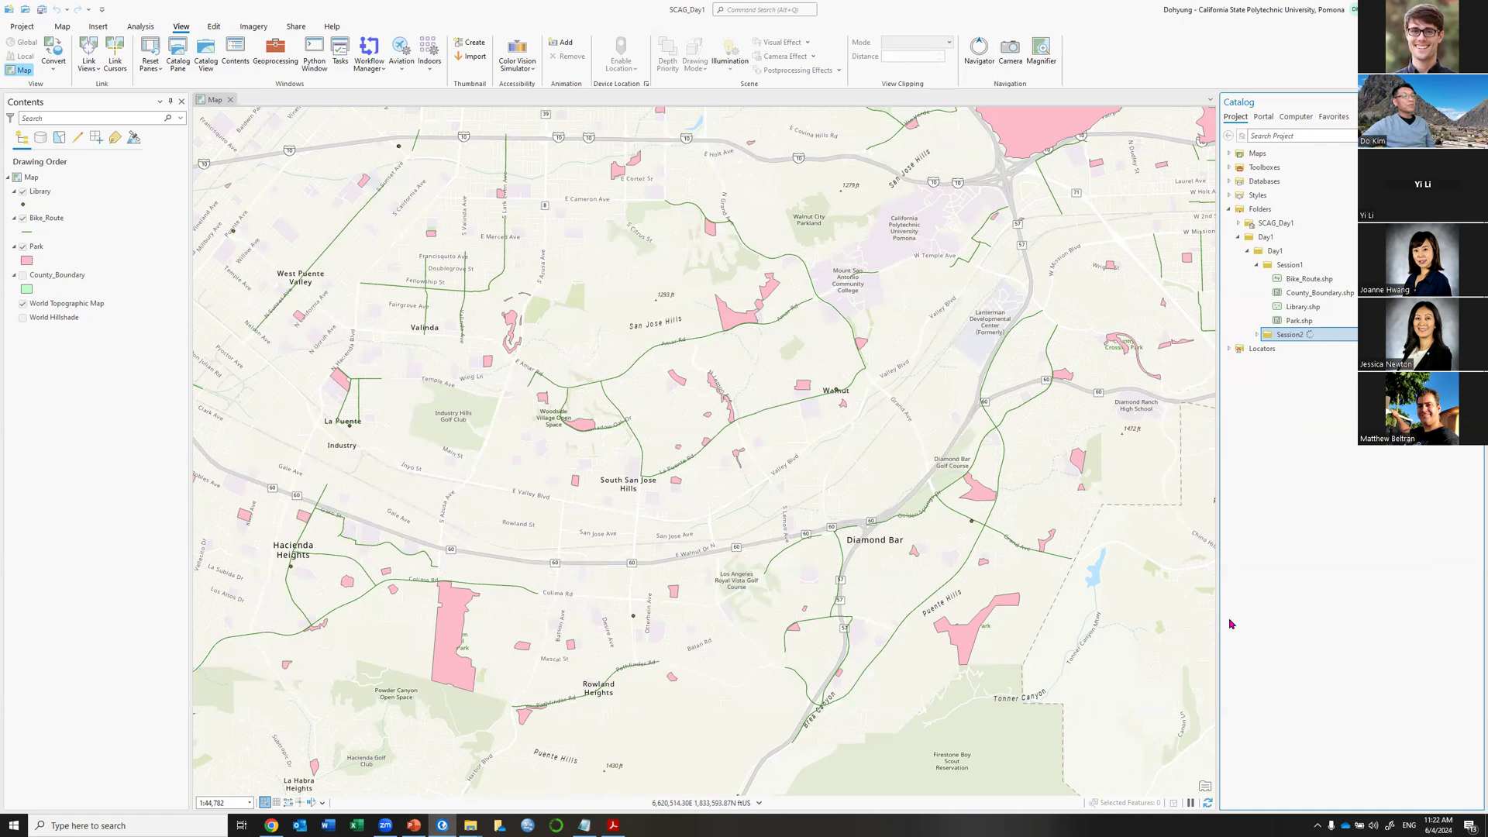
left_click(1256, 336)
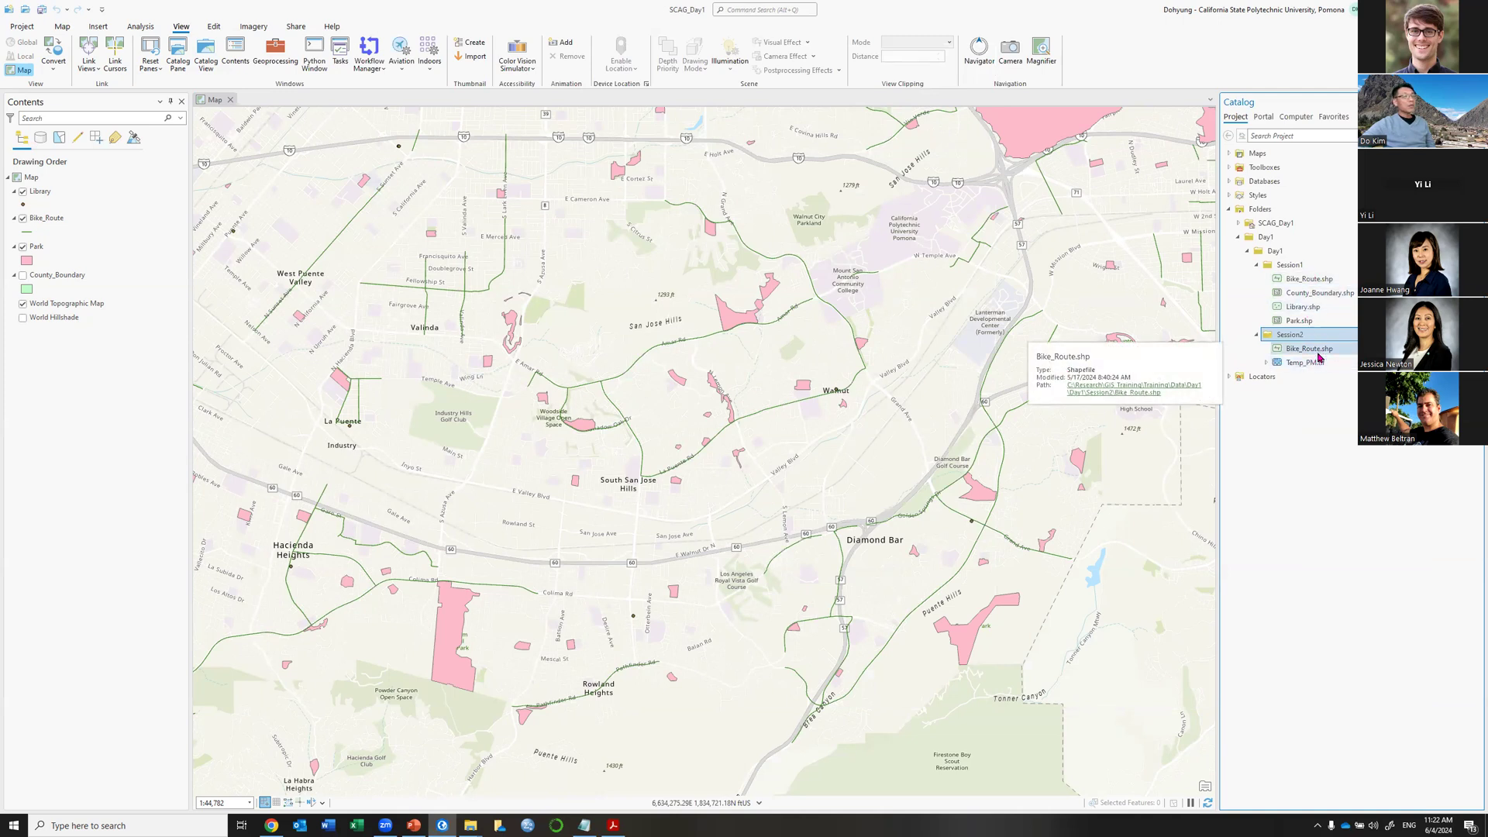
mouse_move(470, 826)
left_click(558, 769)
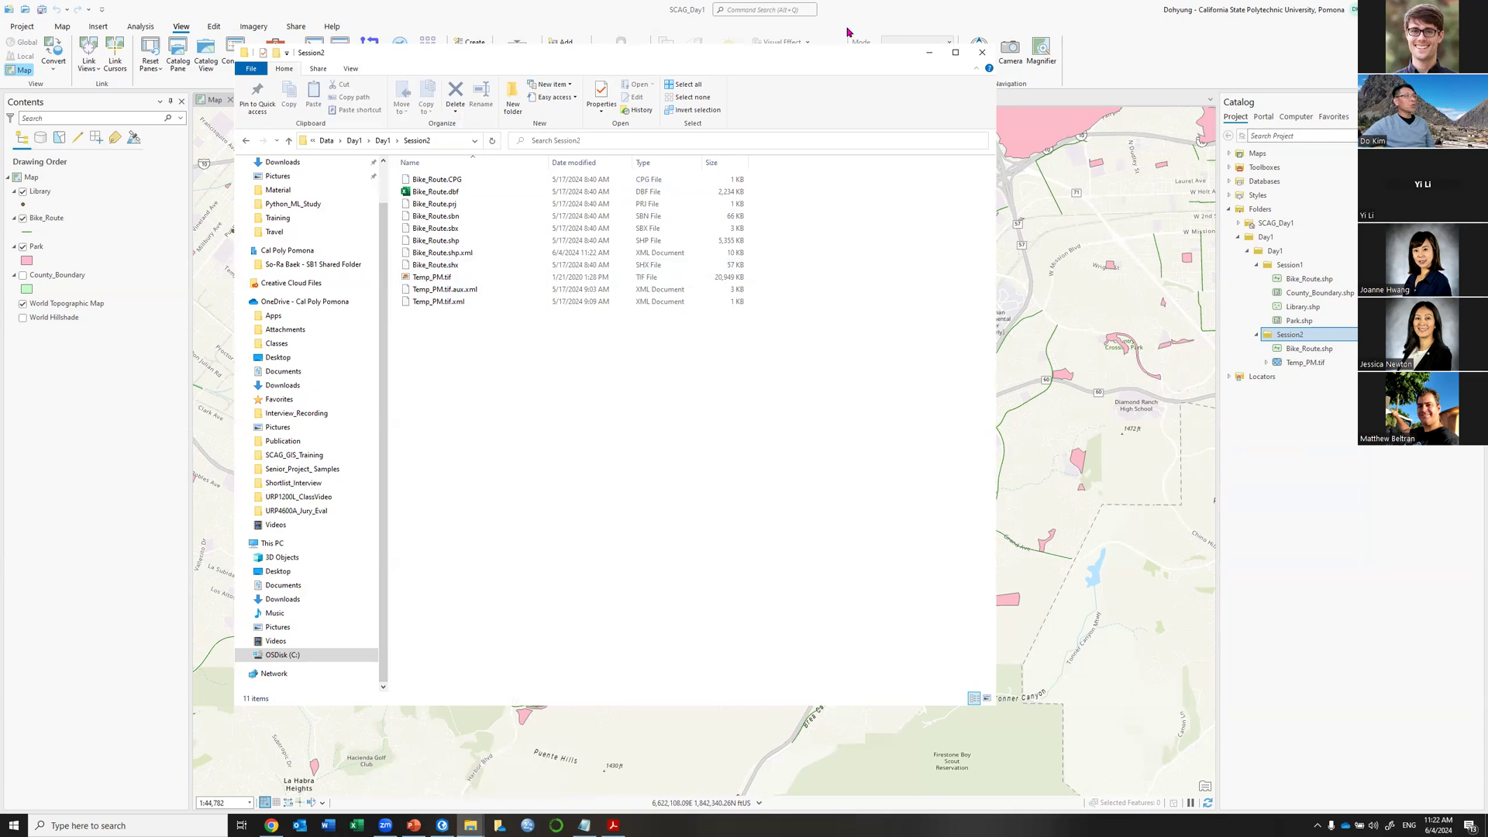
Minimize the Session2 Explorer window and select Temp_PM.tif in the Catalog's Session2 folder.
left_click(929, 52)
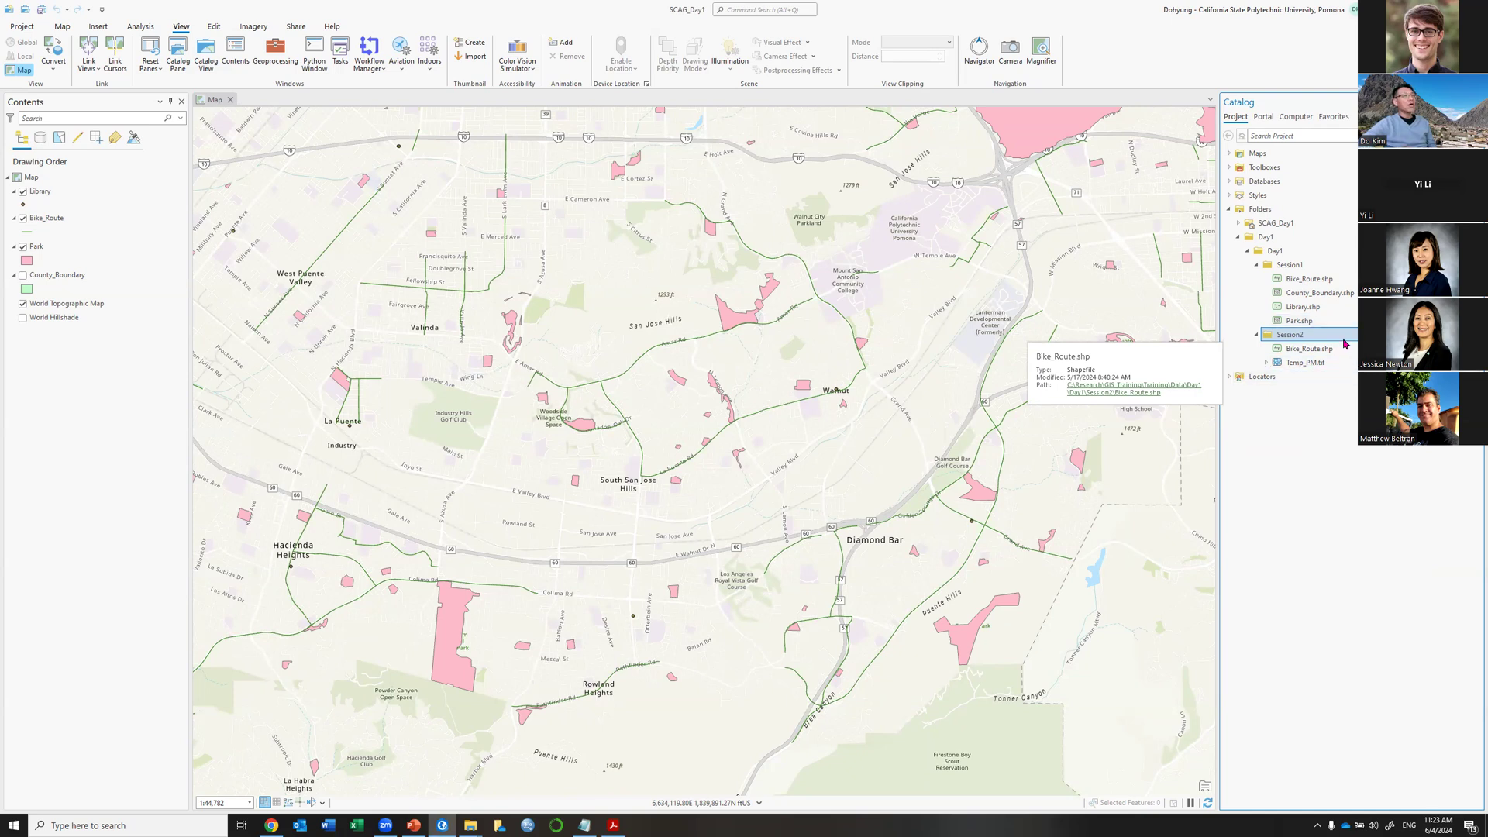
mouse_move(1344, 344)
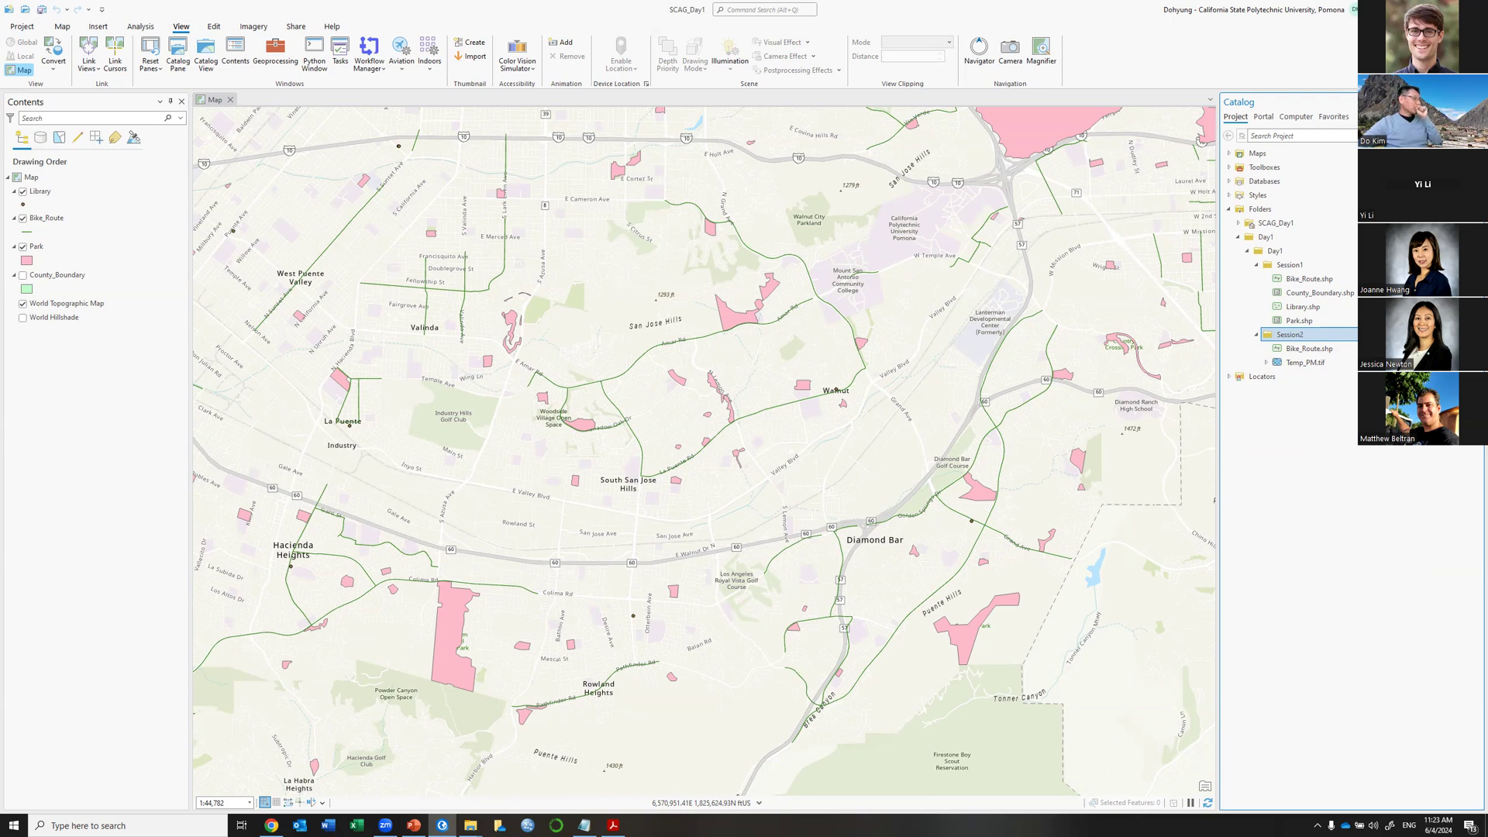
key("alt+Tab")
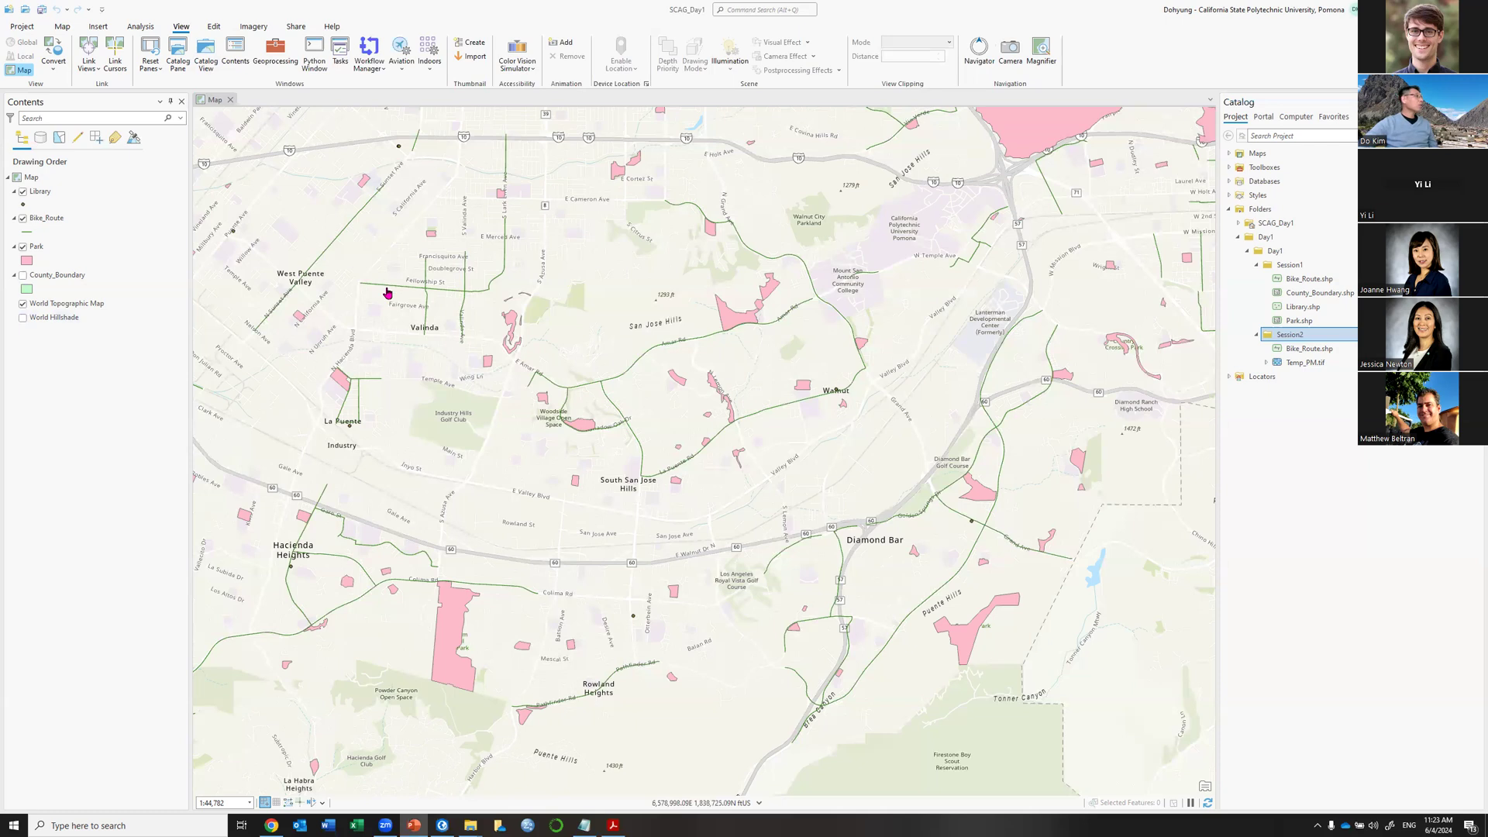
left_click(1306, 362)
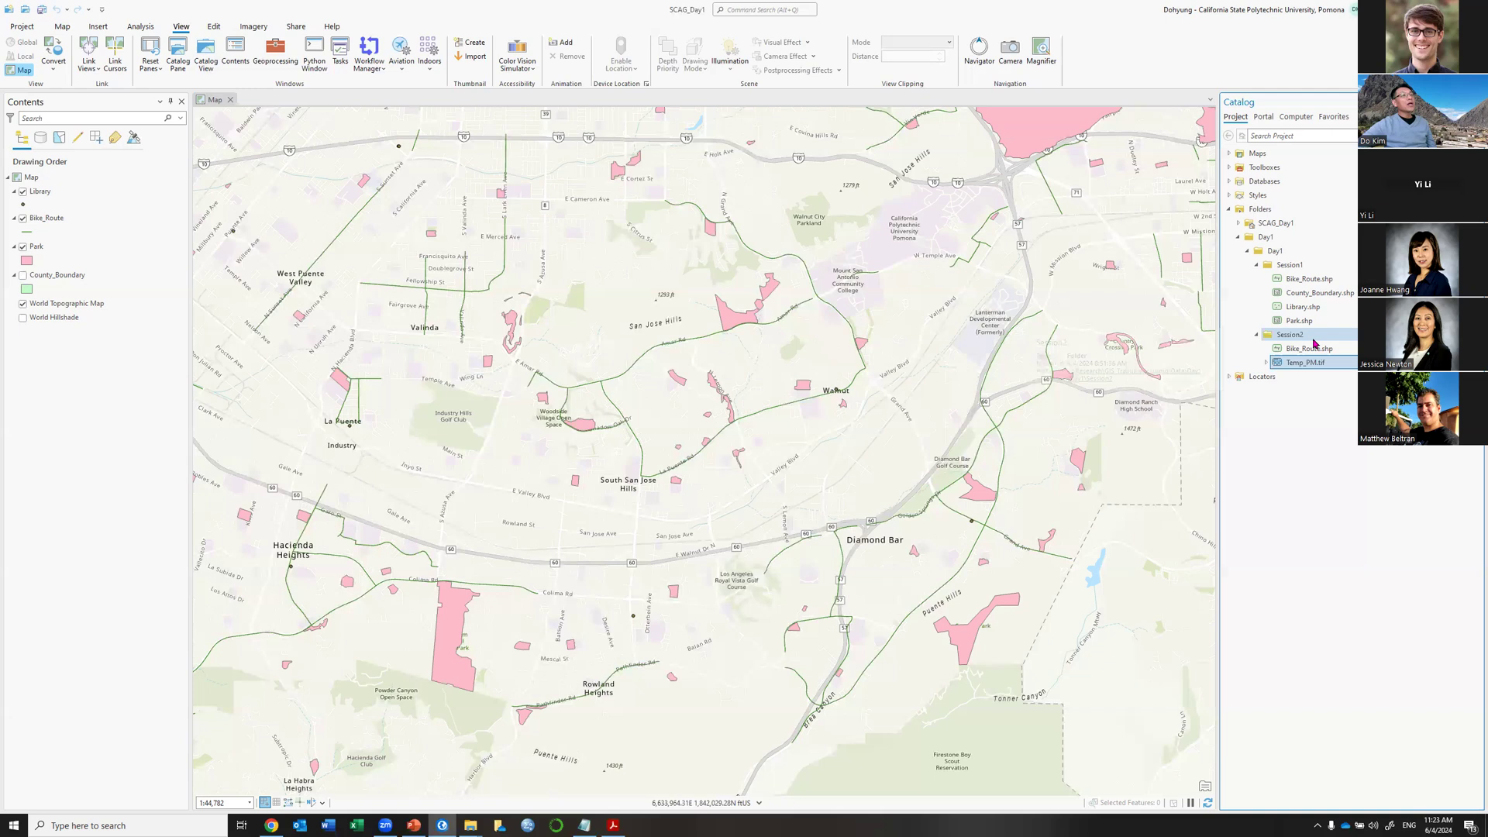
mouse_move(1316, 363)
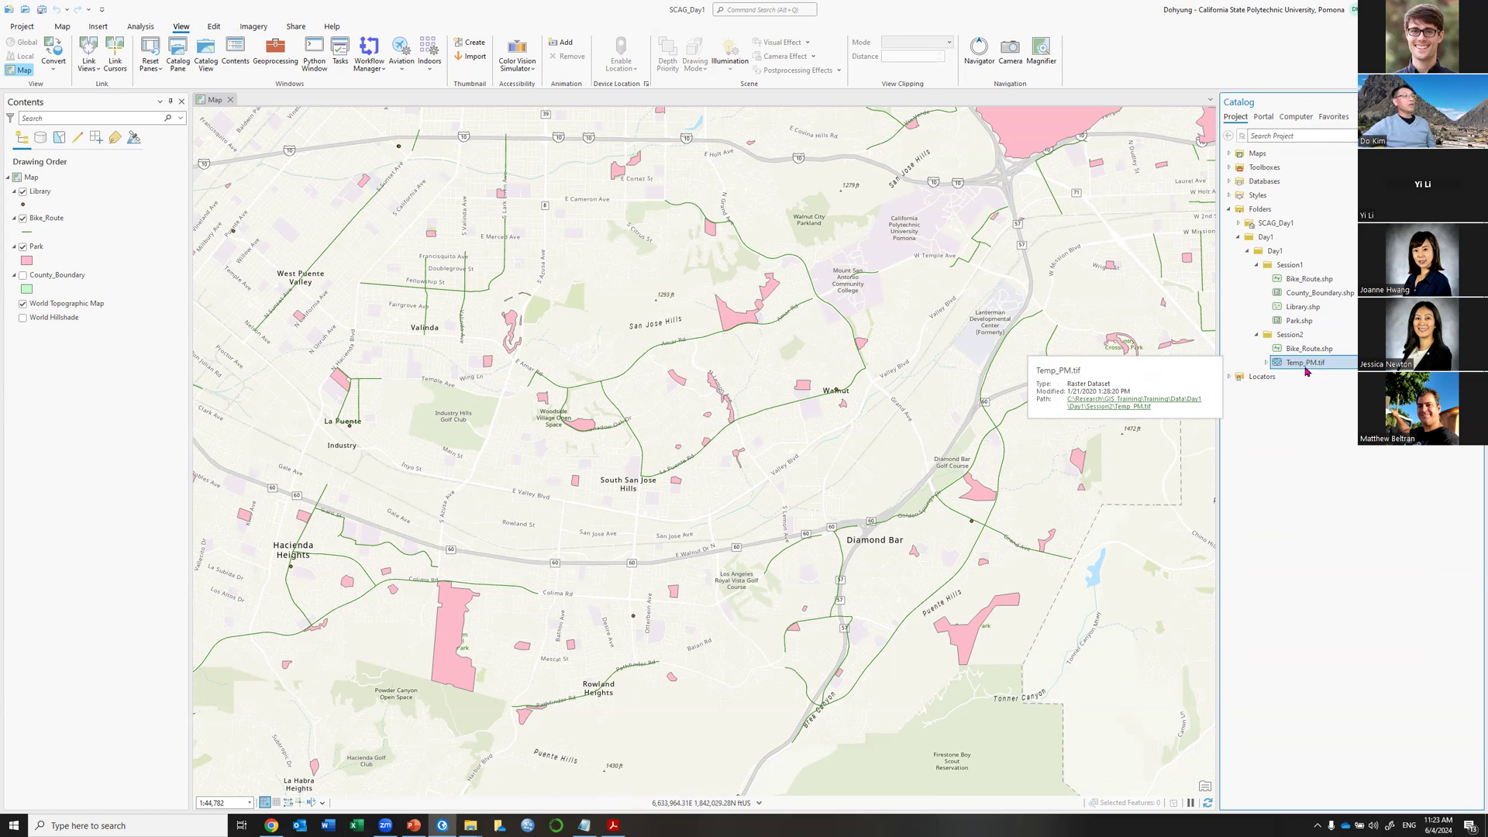
Zoom out to western Los Angeles, add the Temp_PM.tif raster, and hide the Bike_Route layer.
left_click(62, 26)
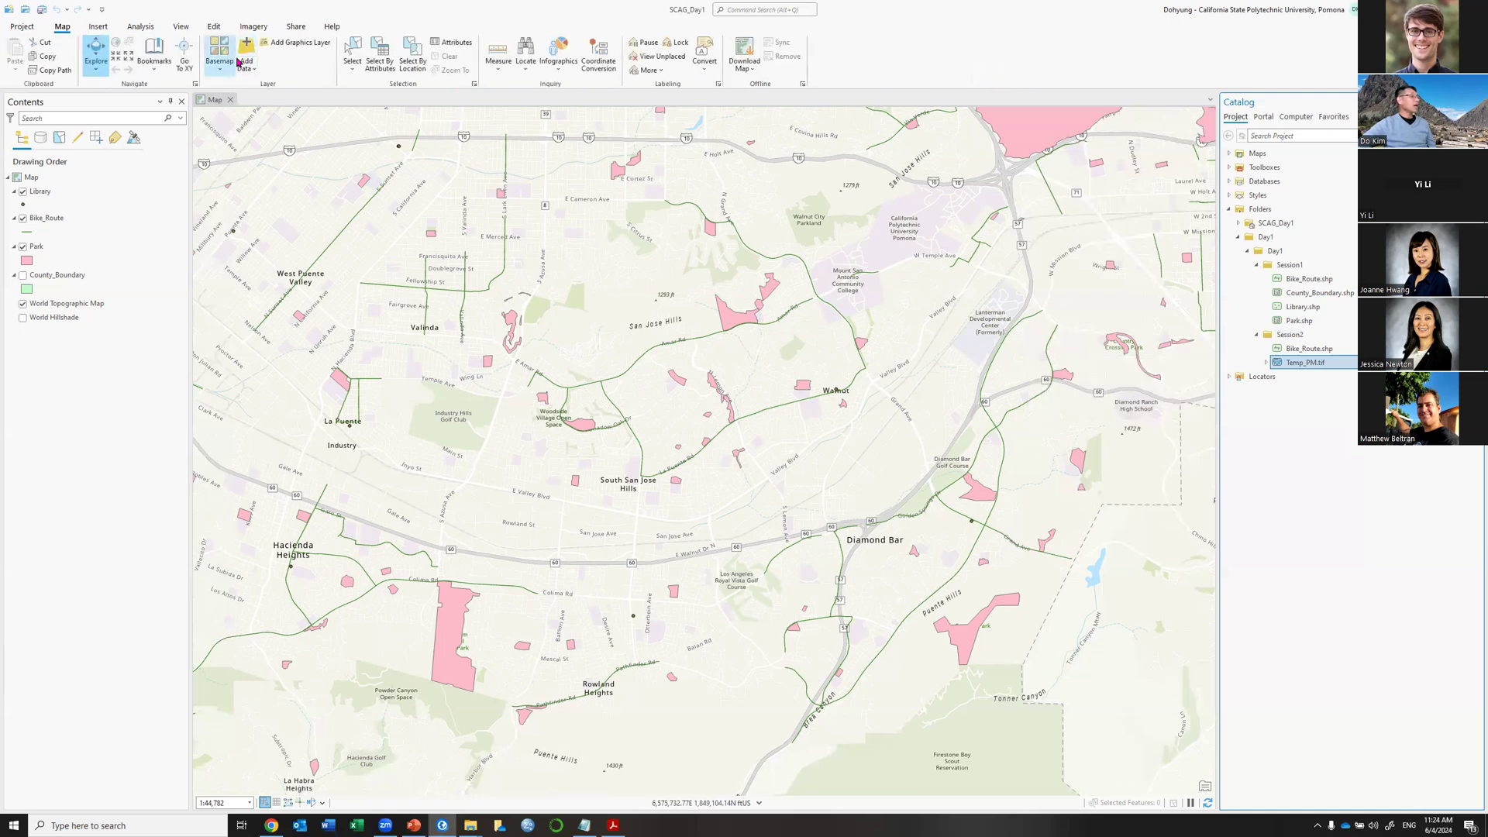
scroll(514, 382, "down", 2)
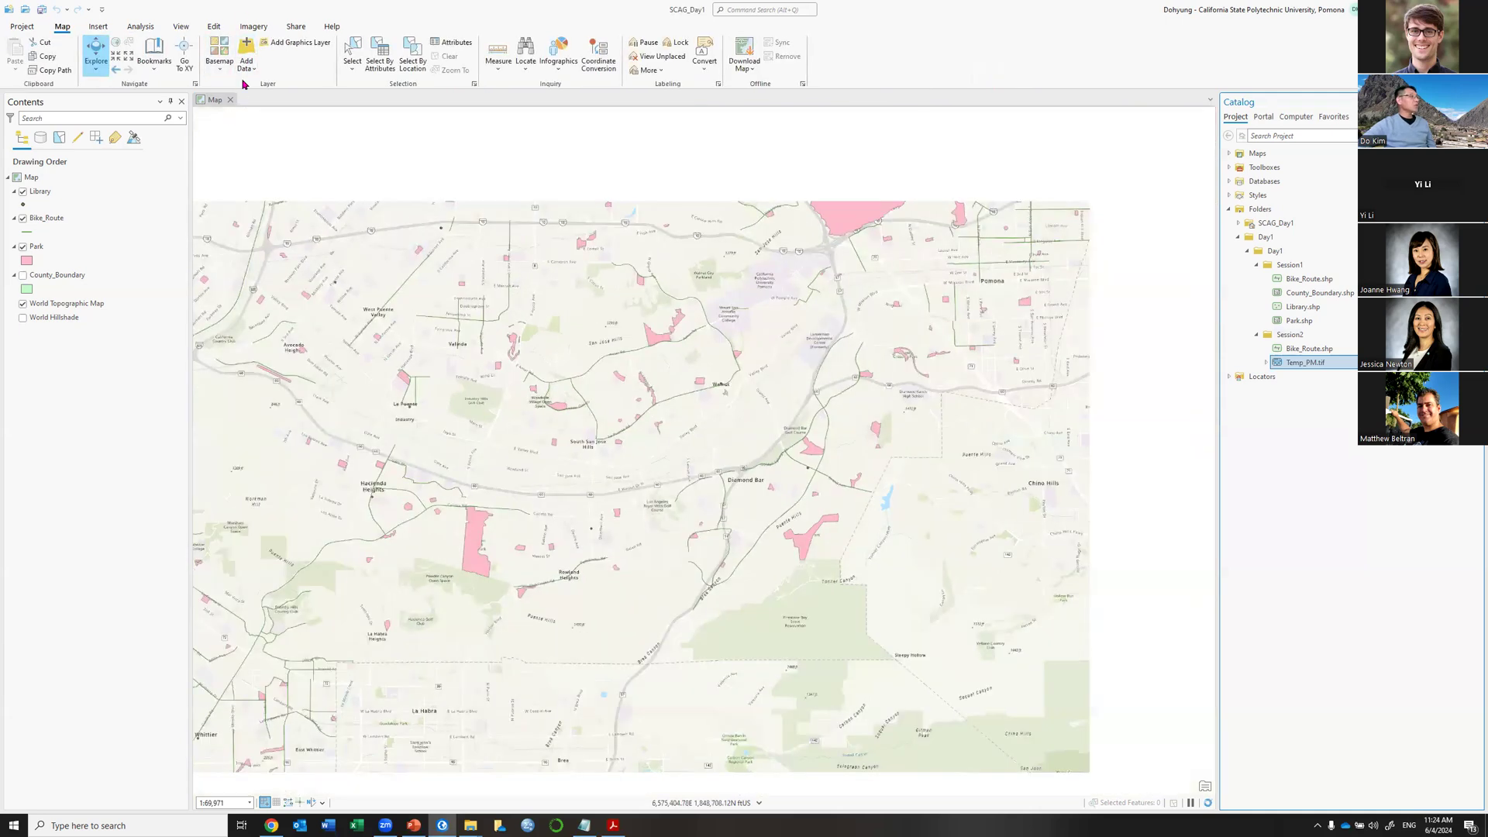
scroll(515, 341, "down", 4)
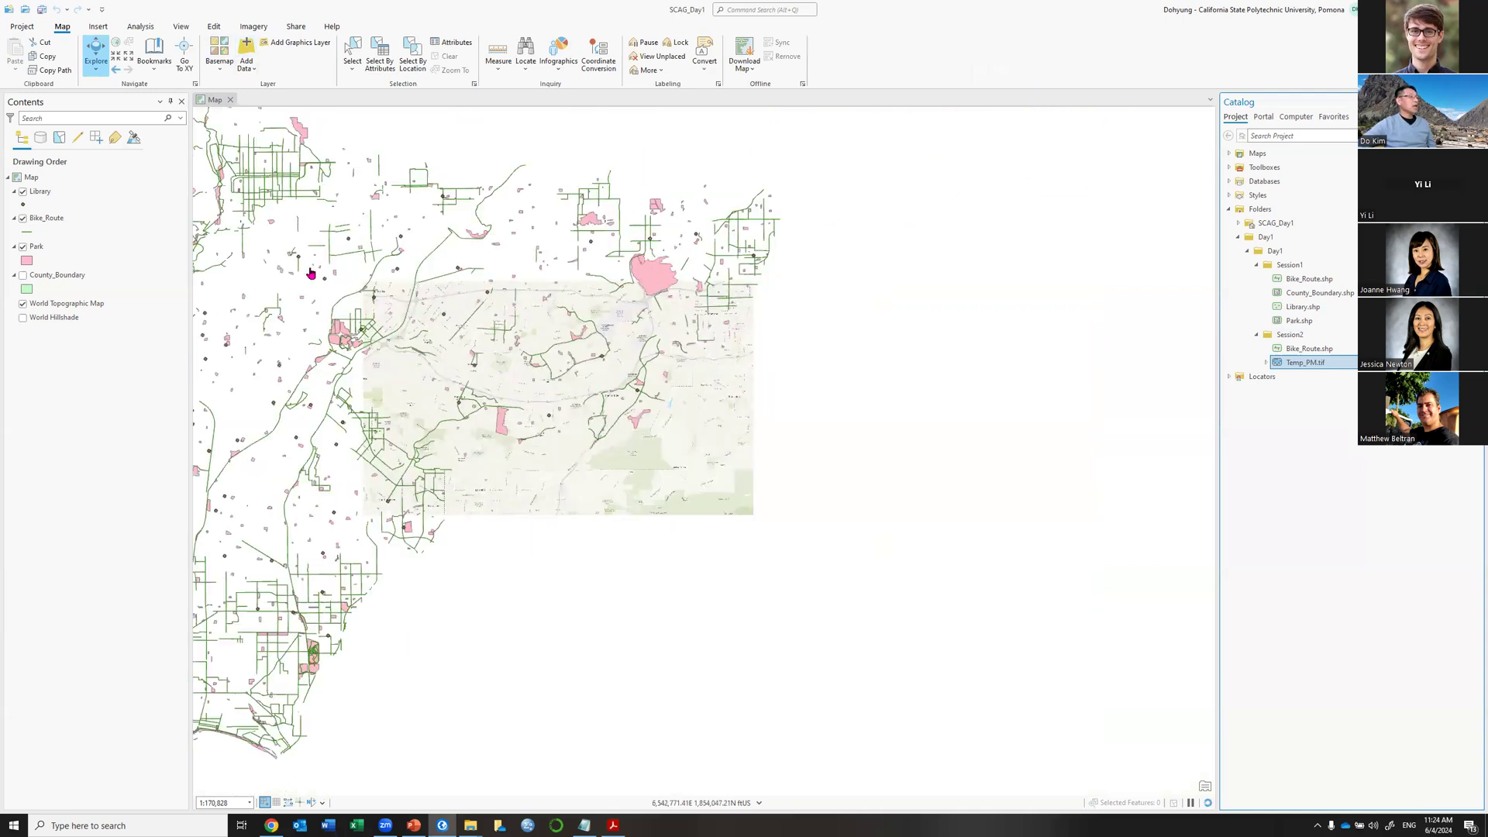
left_click_drag(412, 272, 906, 315)
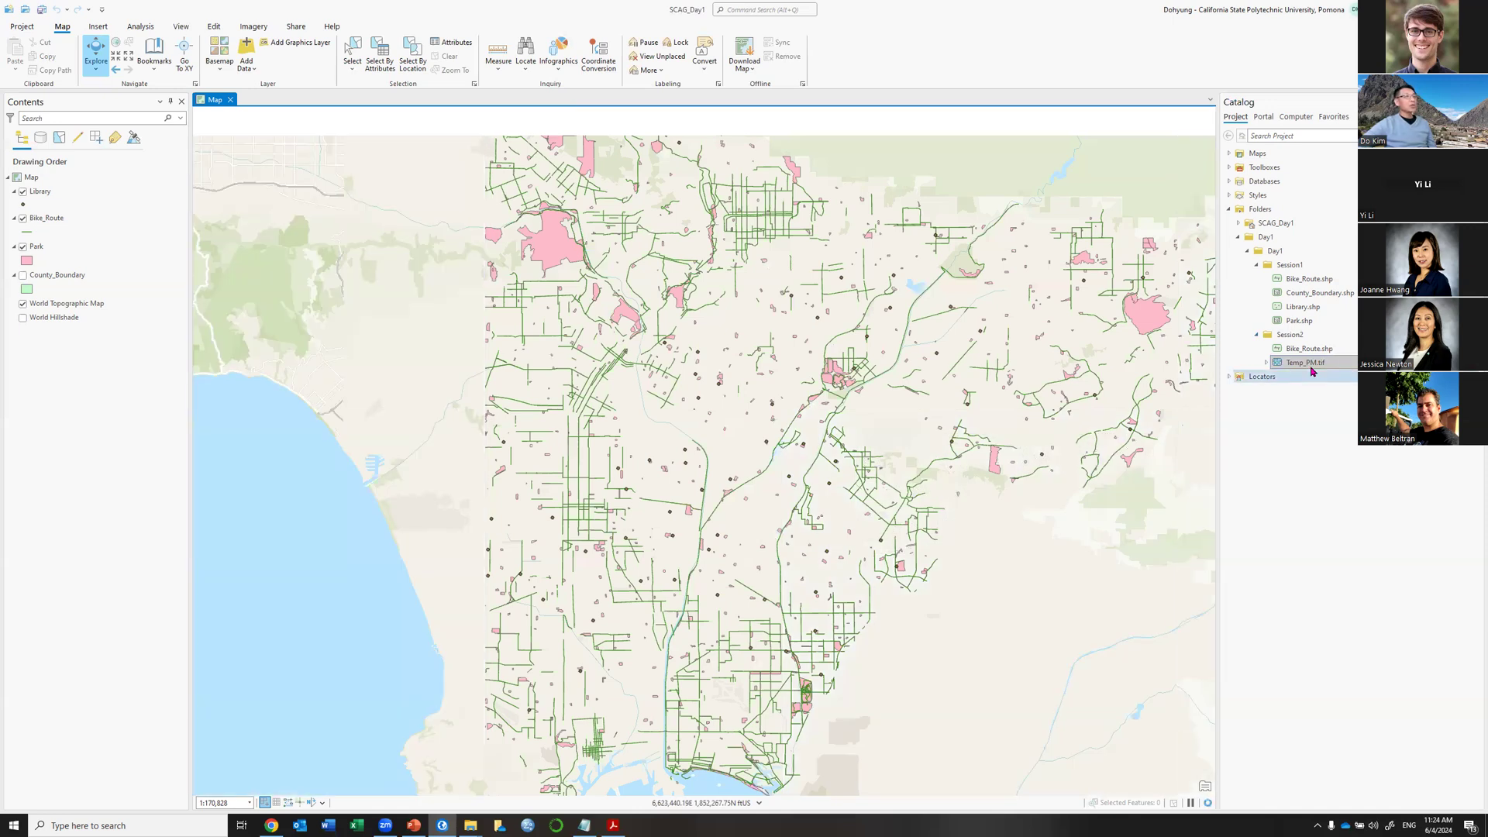
left_click_drag(1311, 367, 469, 324)
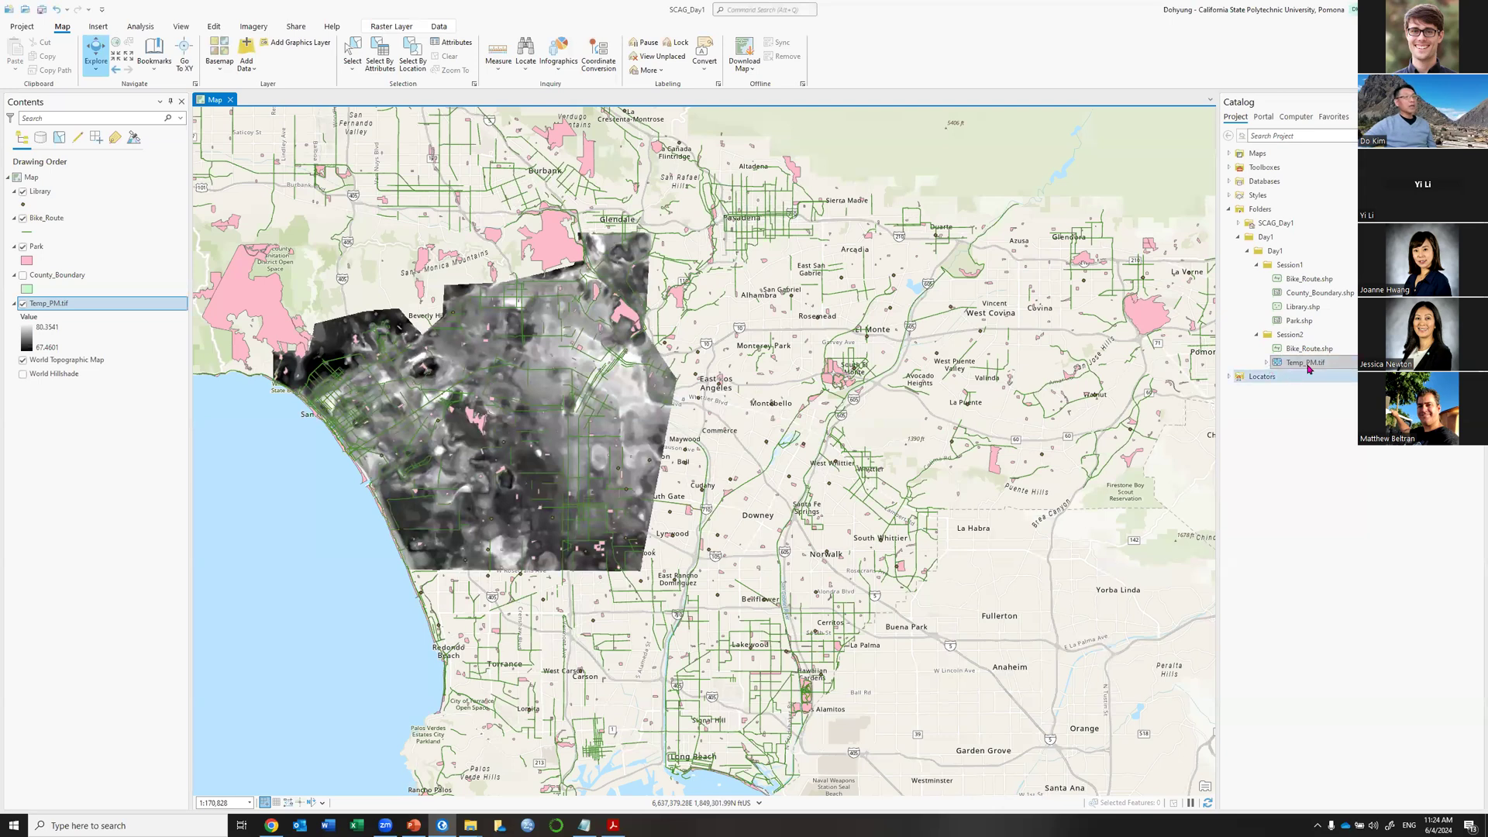
left_click(24, 220)
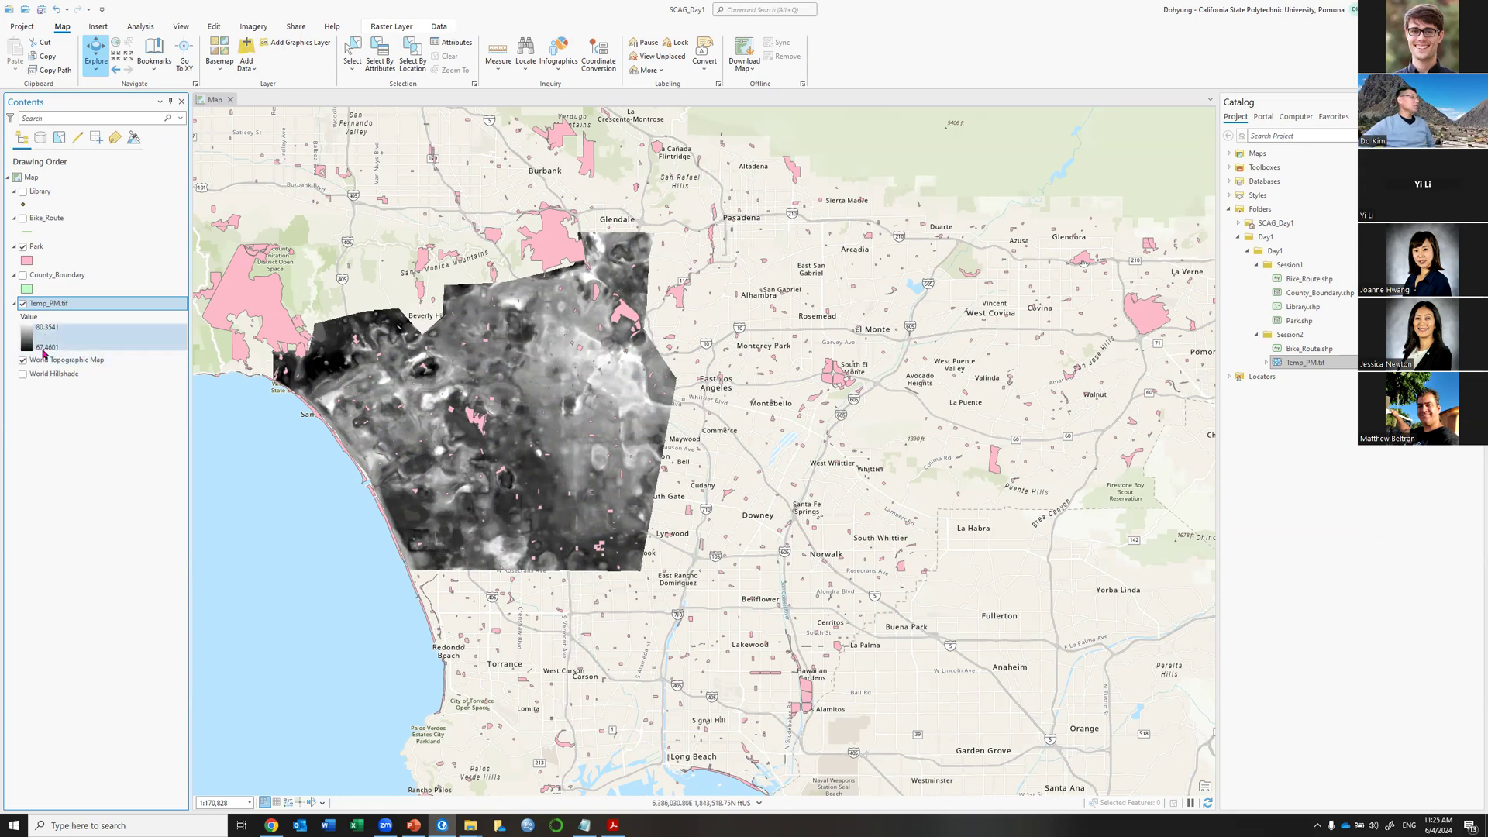
Zoom into the Temp_PM.tif raster to inspect its individual pixels.
scroll(433, 416, "up", 5)
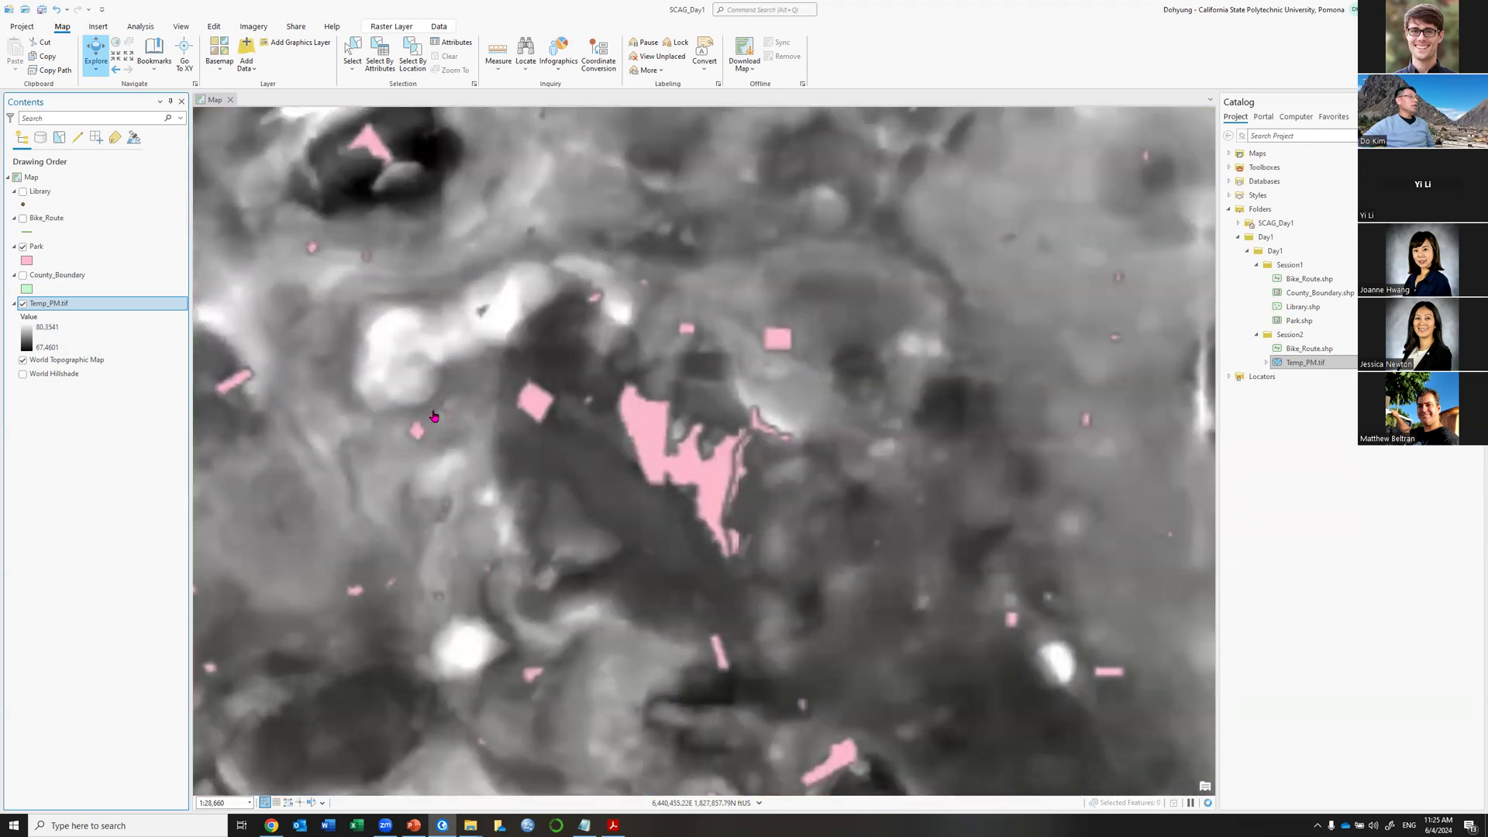
scroll(433, 401, "up", 3)
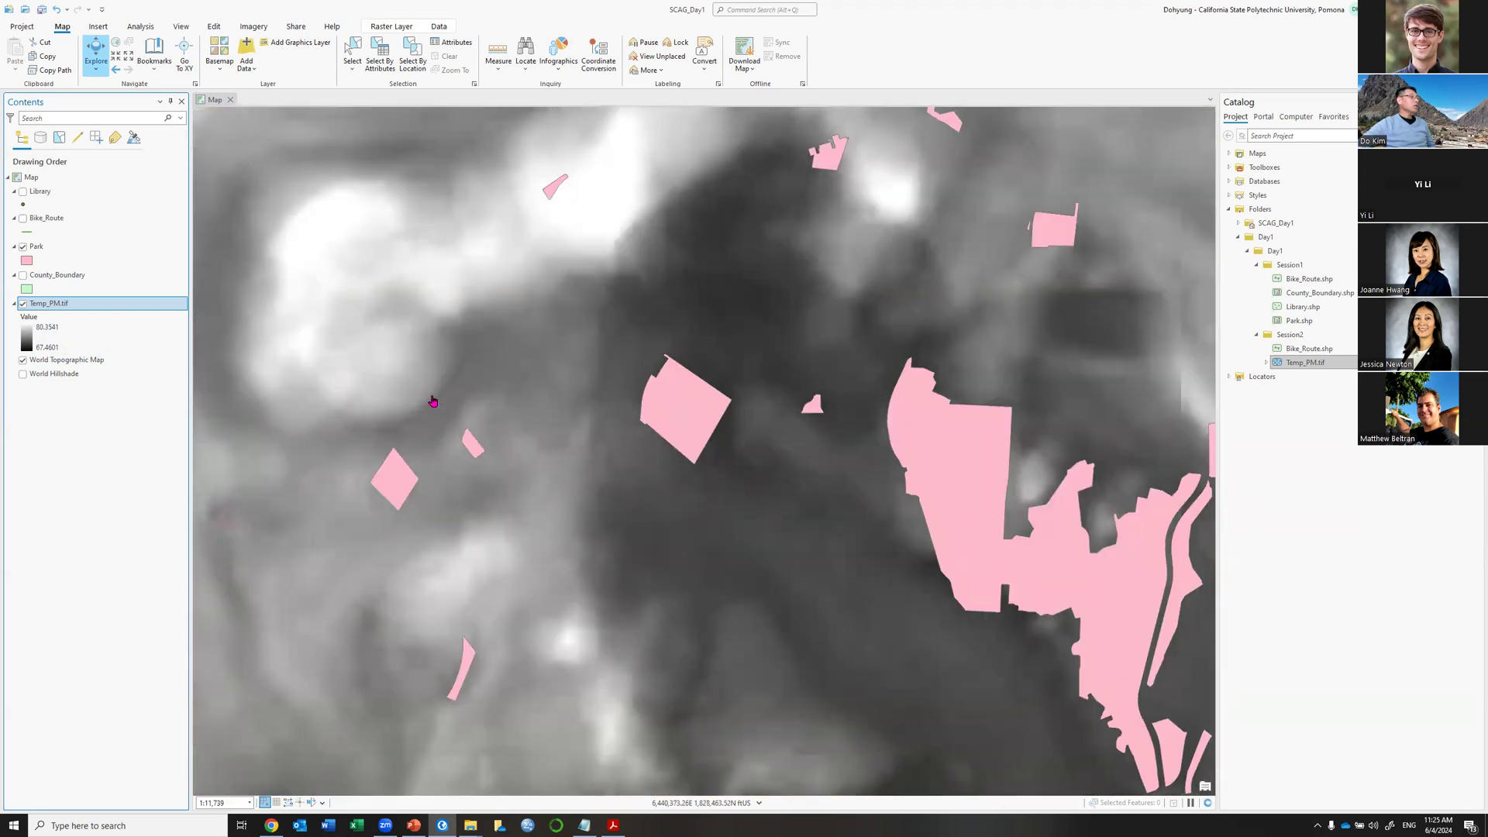
scroll(433, 401, "up", 7)
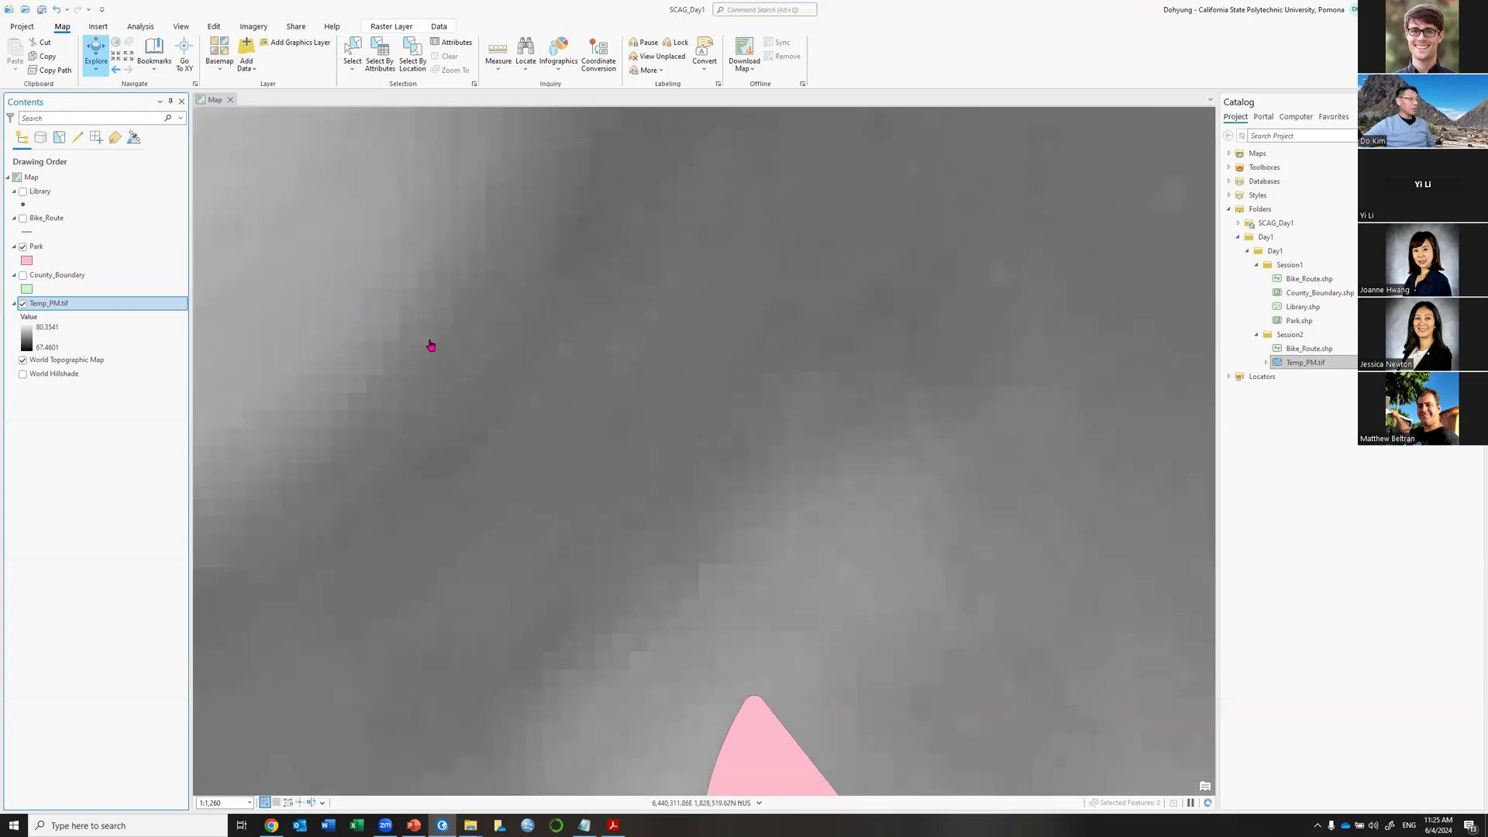
scroll(430, 345, "up", 4)
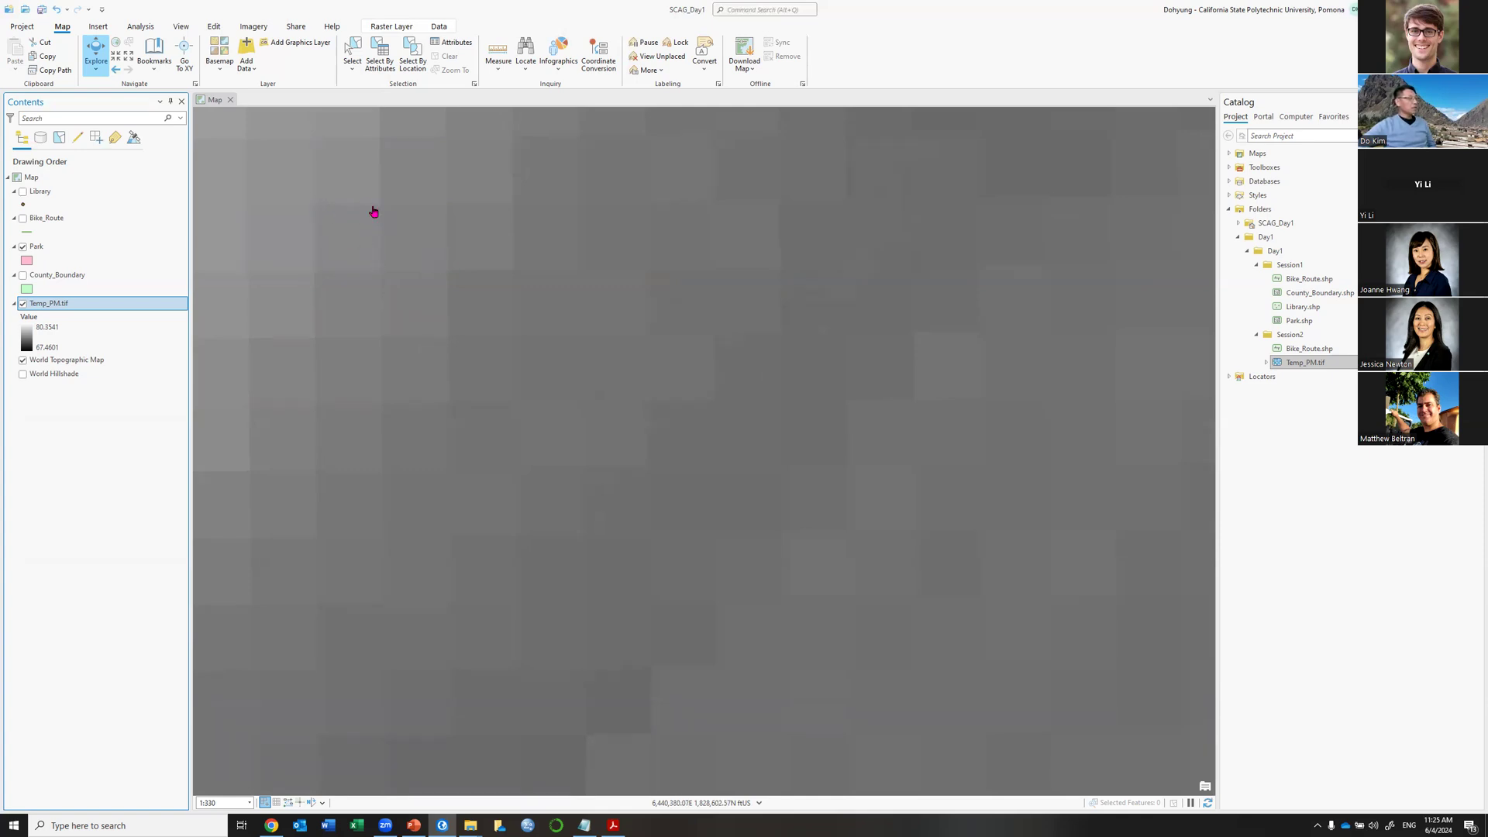
scroll(519, 310, "down", 5)
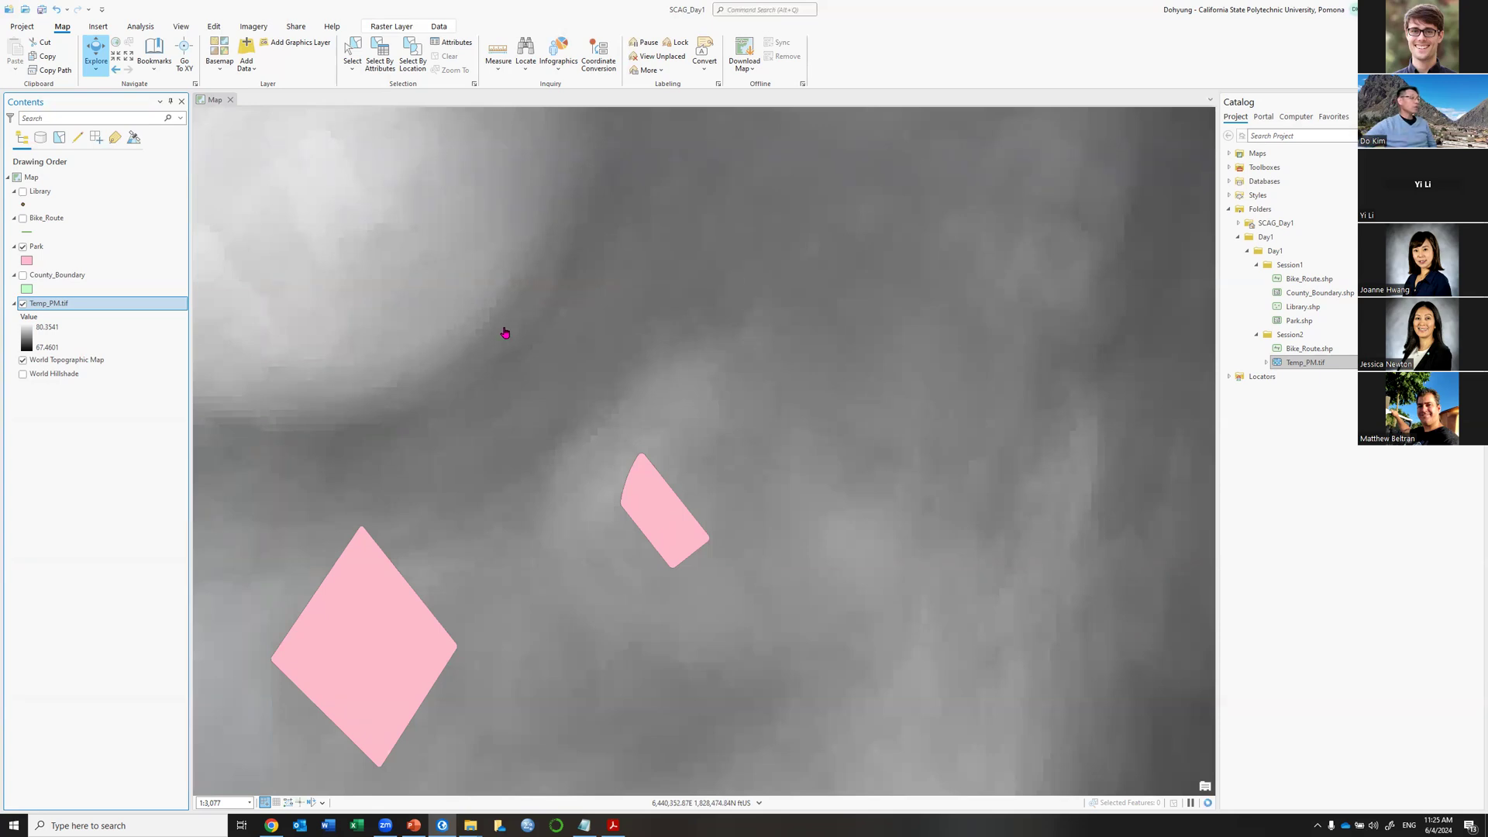
scroll(497, 299, "up", 5)
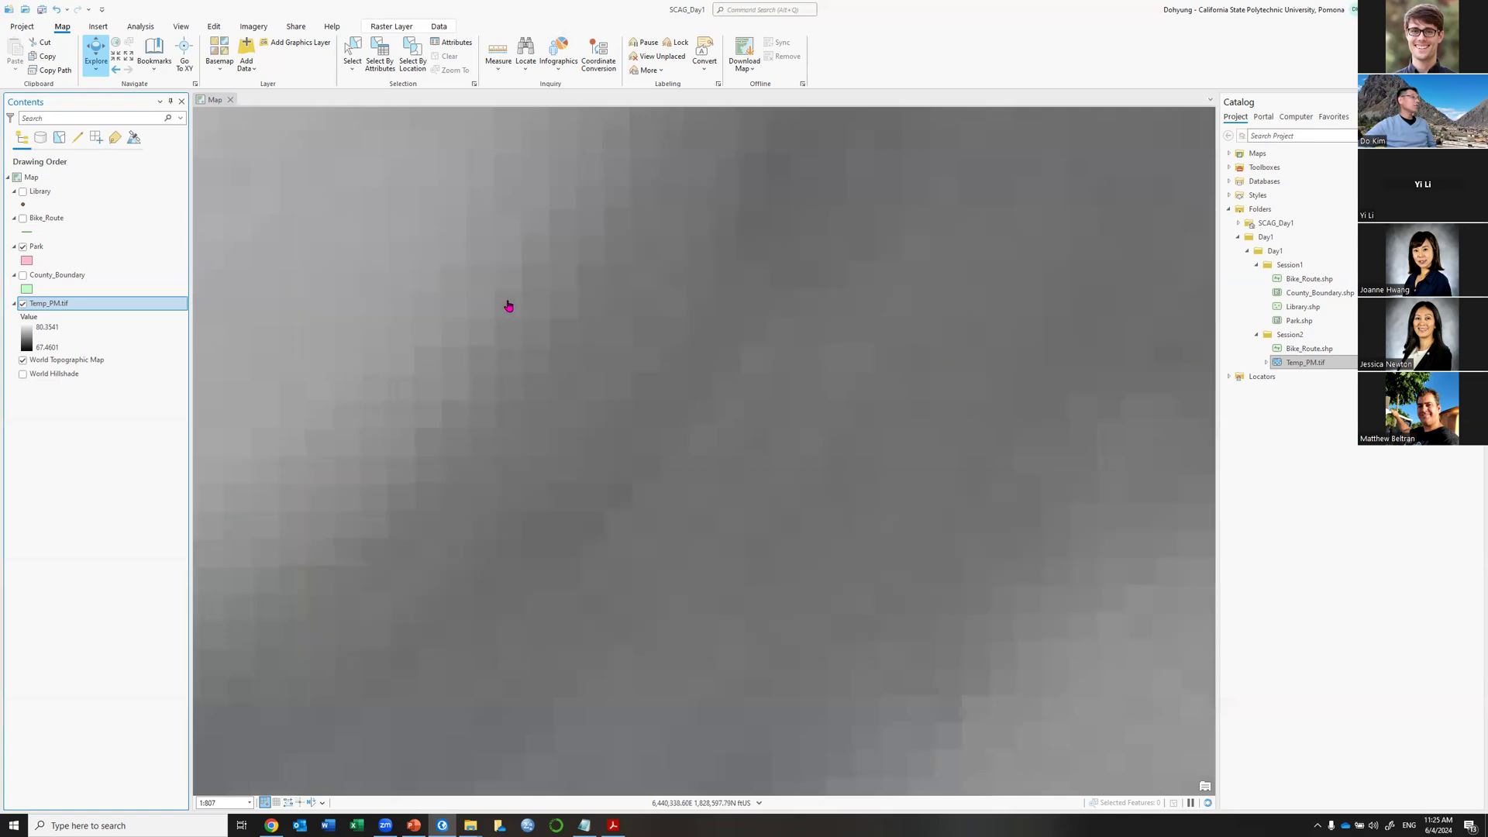
left_click(507, 303)
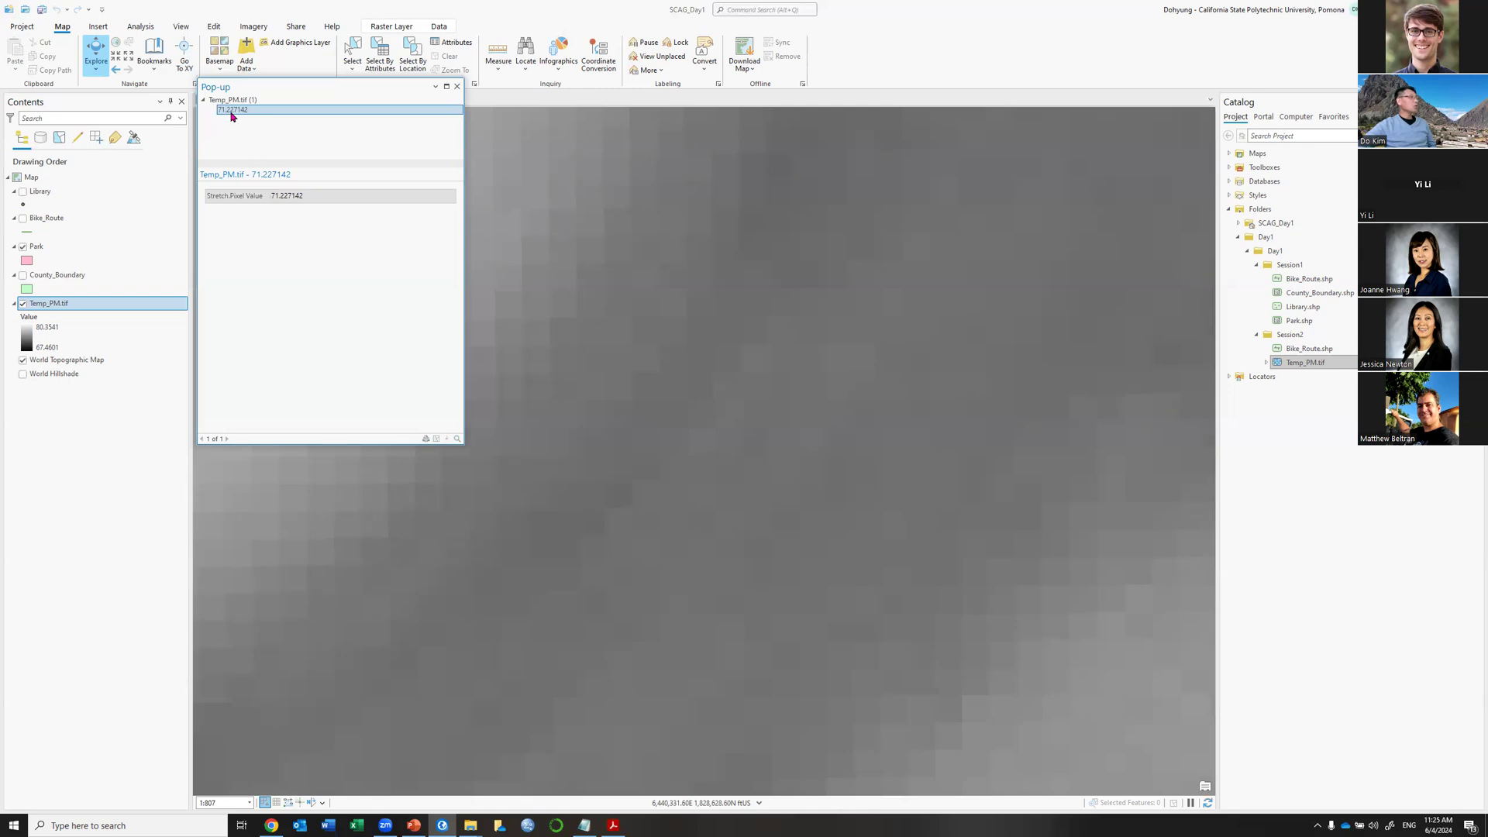
left_click(457, 88)
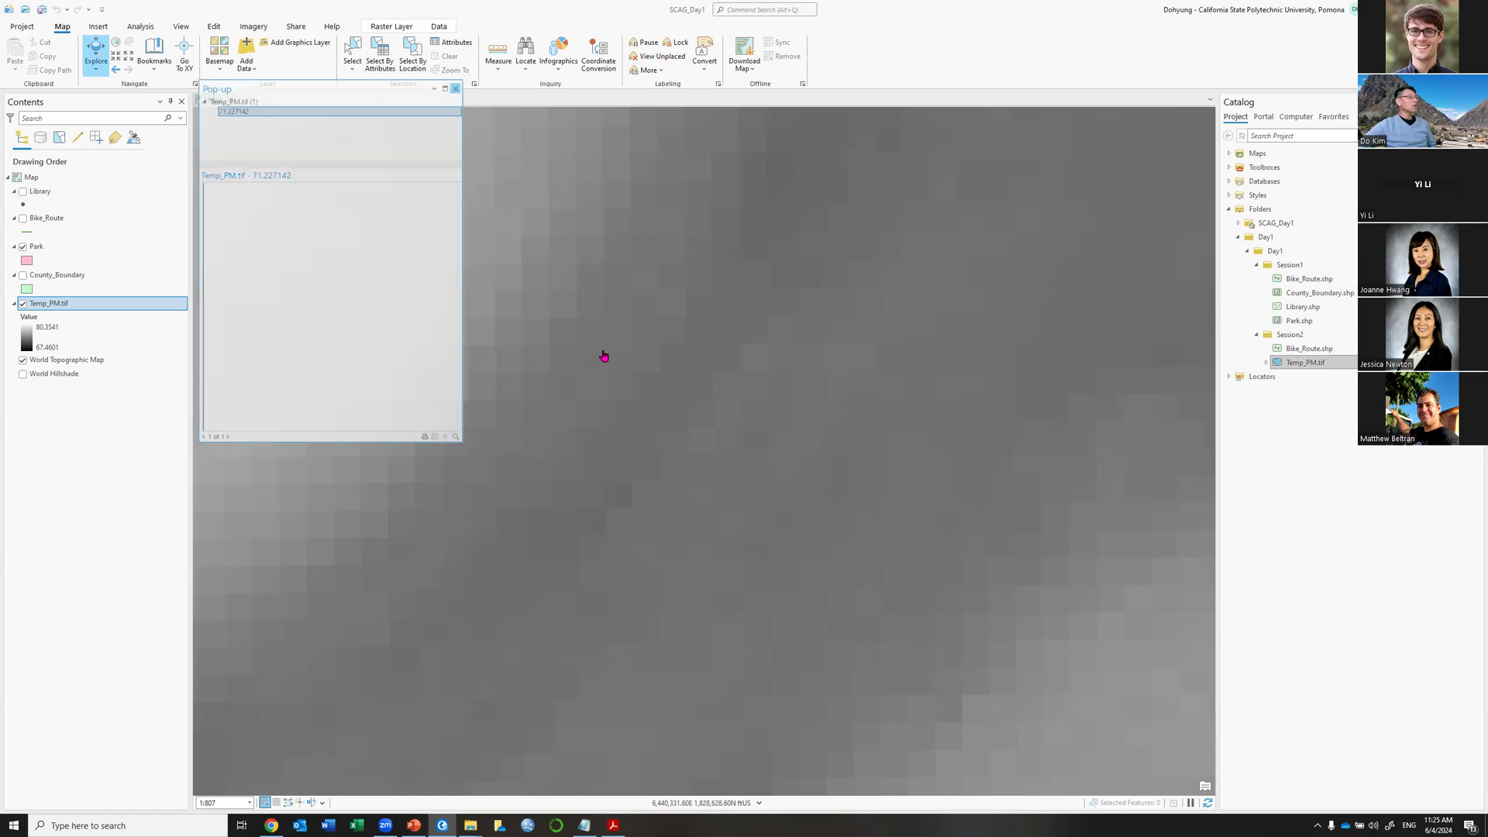
scroll(602, 350, "down", 2)
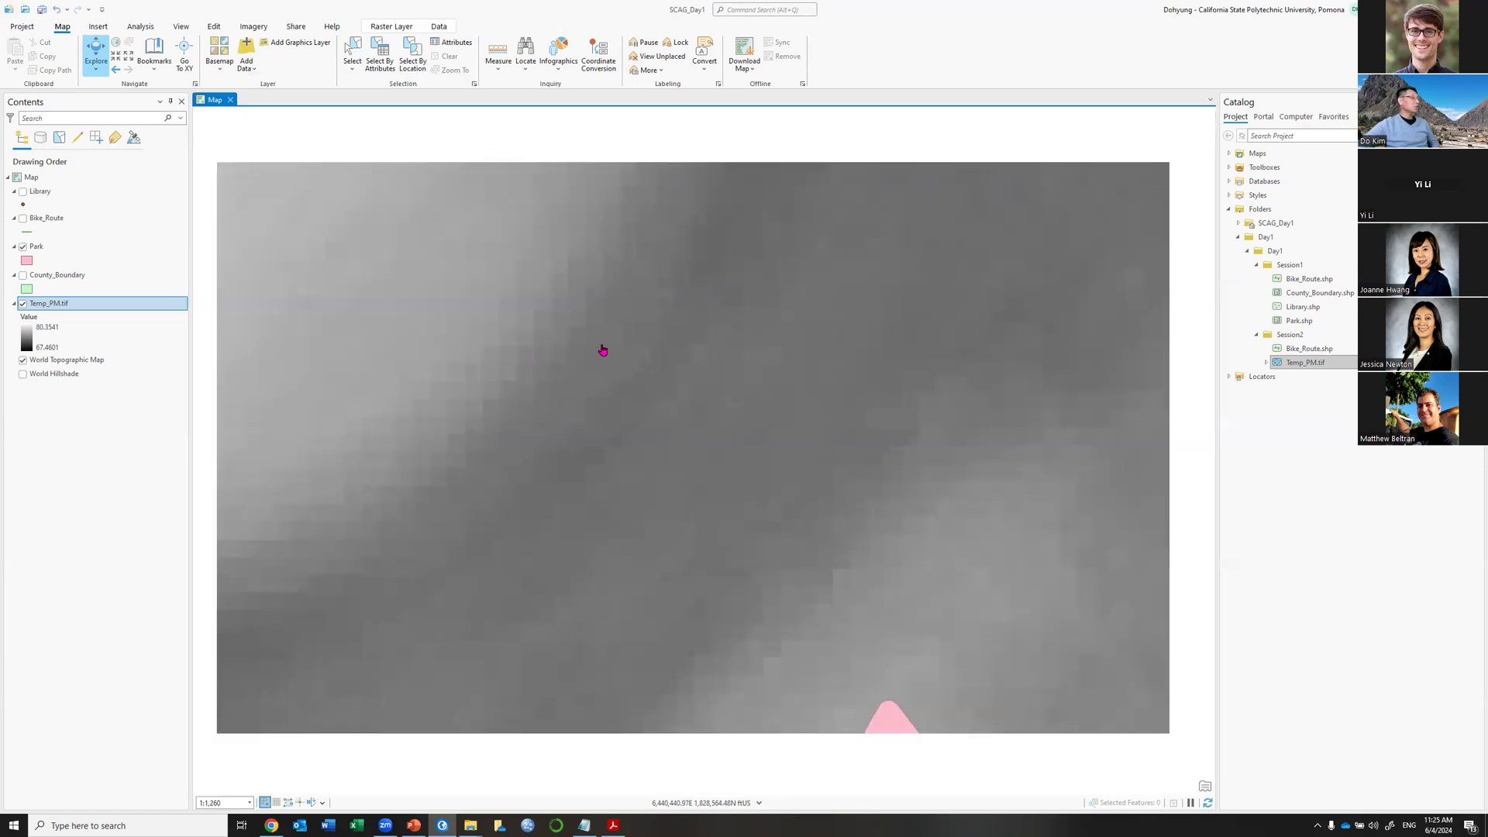
Zoom out to the full Temp_PM.tif extent and switch back to the Day1_Presentation.pptx slide show.
scroll(600, 356, "down", 4)
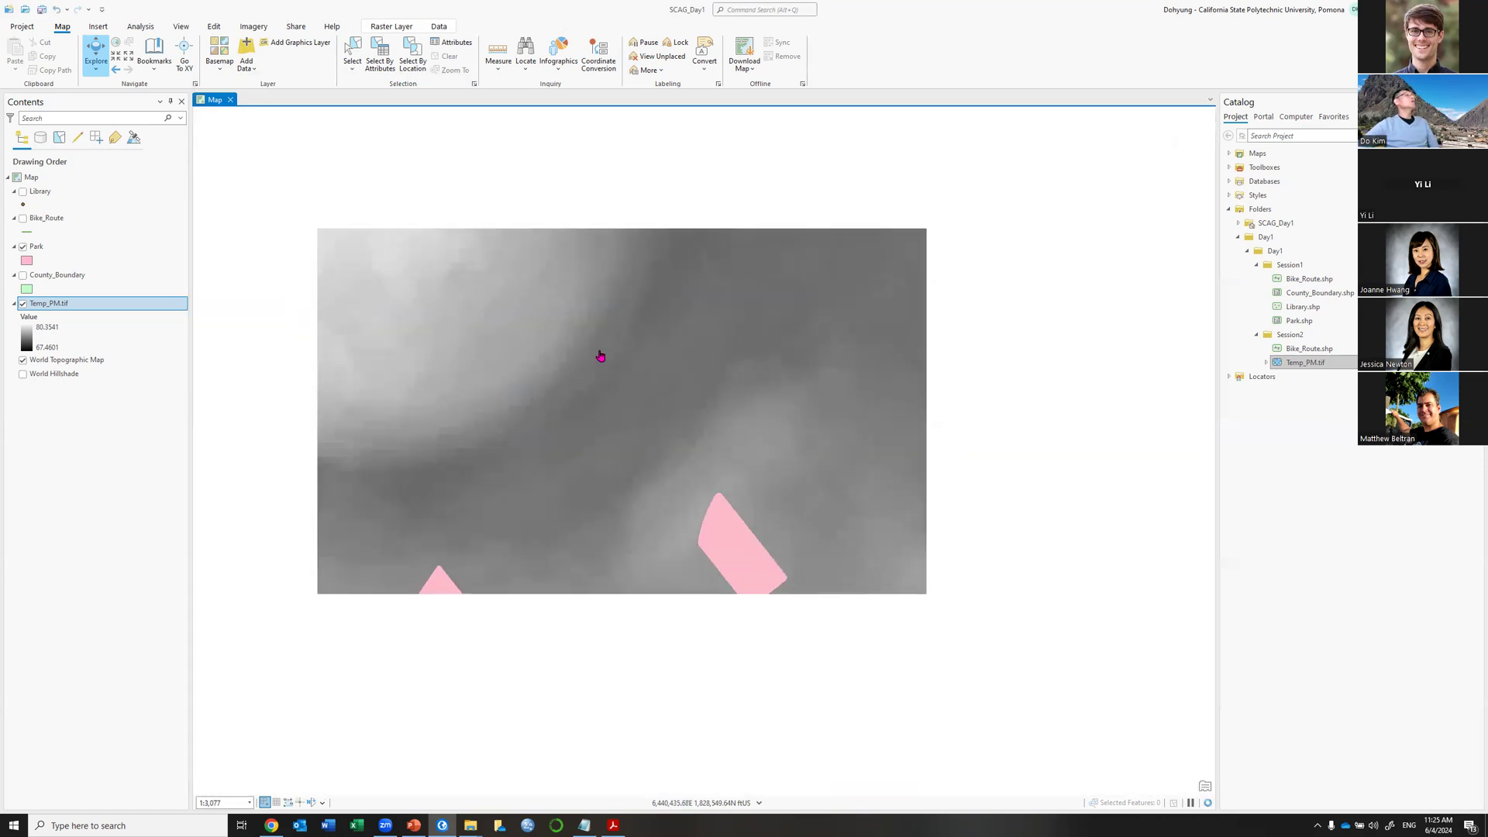
scroll(600, 361, "down", 3)
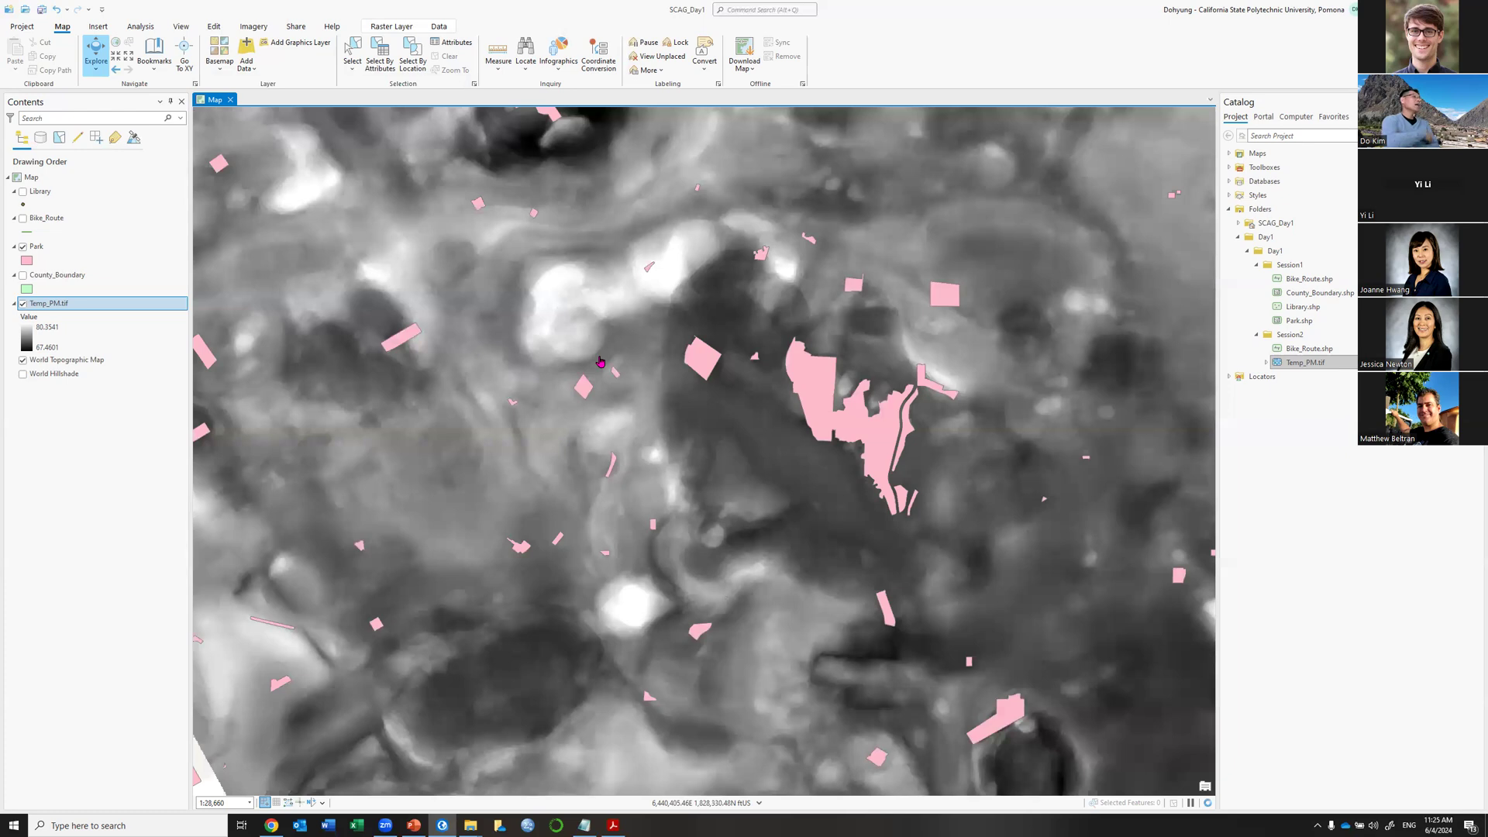
scroll(643, 347, "down", 3)
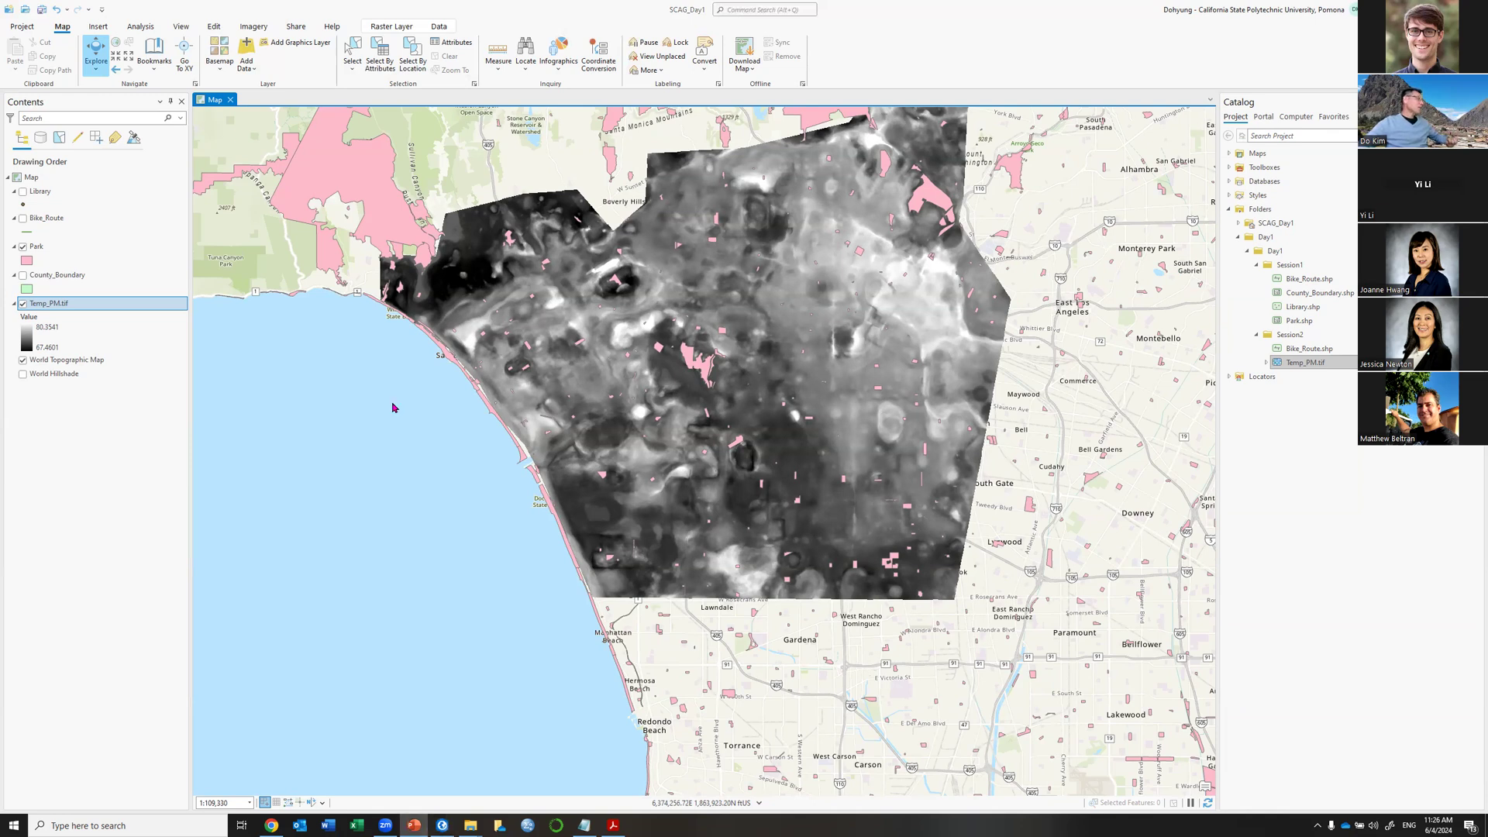
key("alt+Tab")
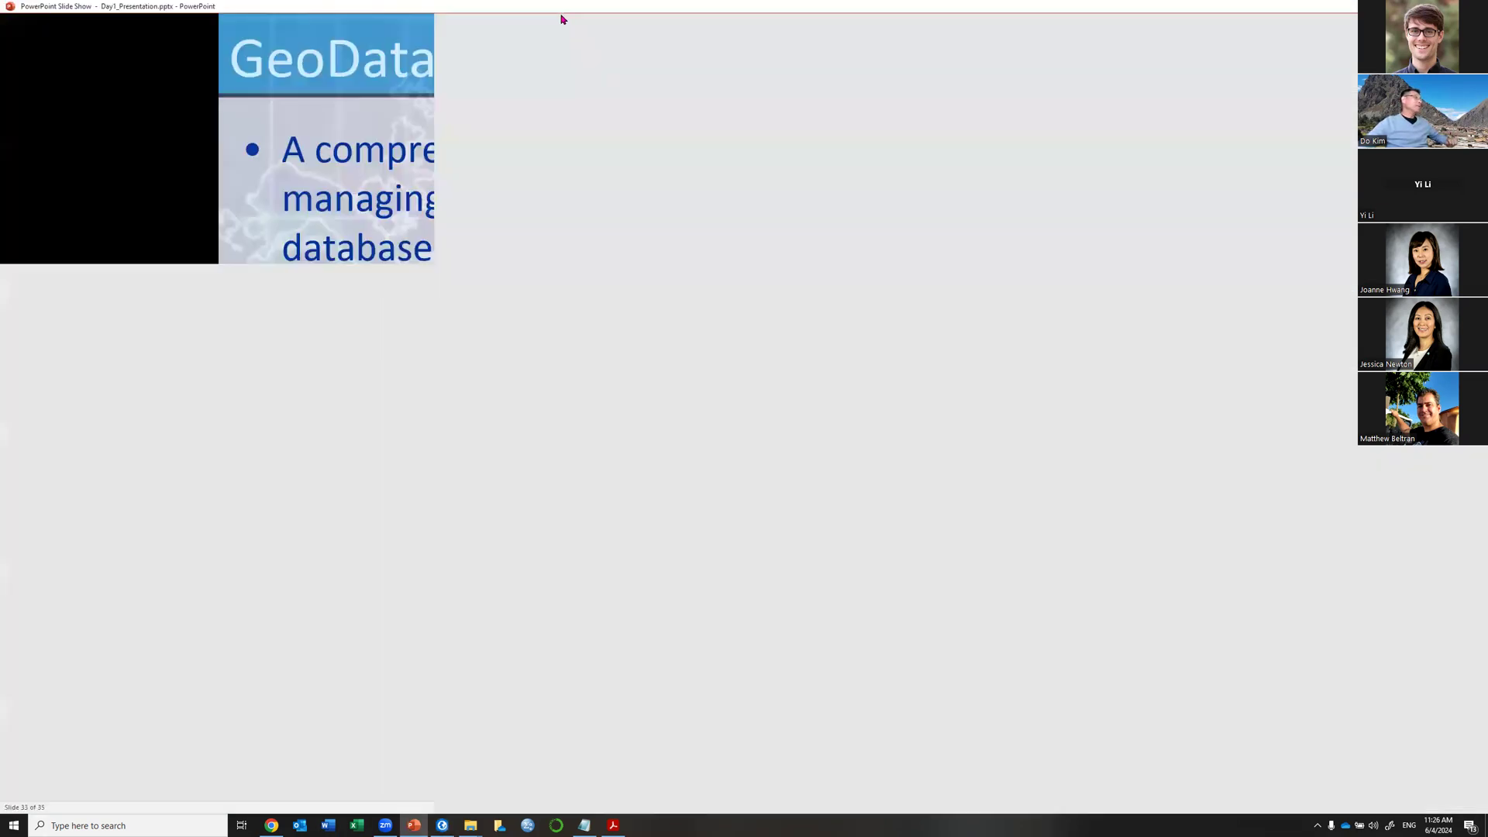
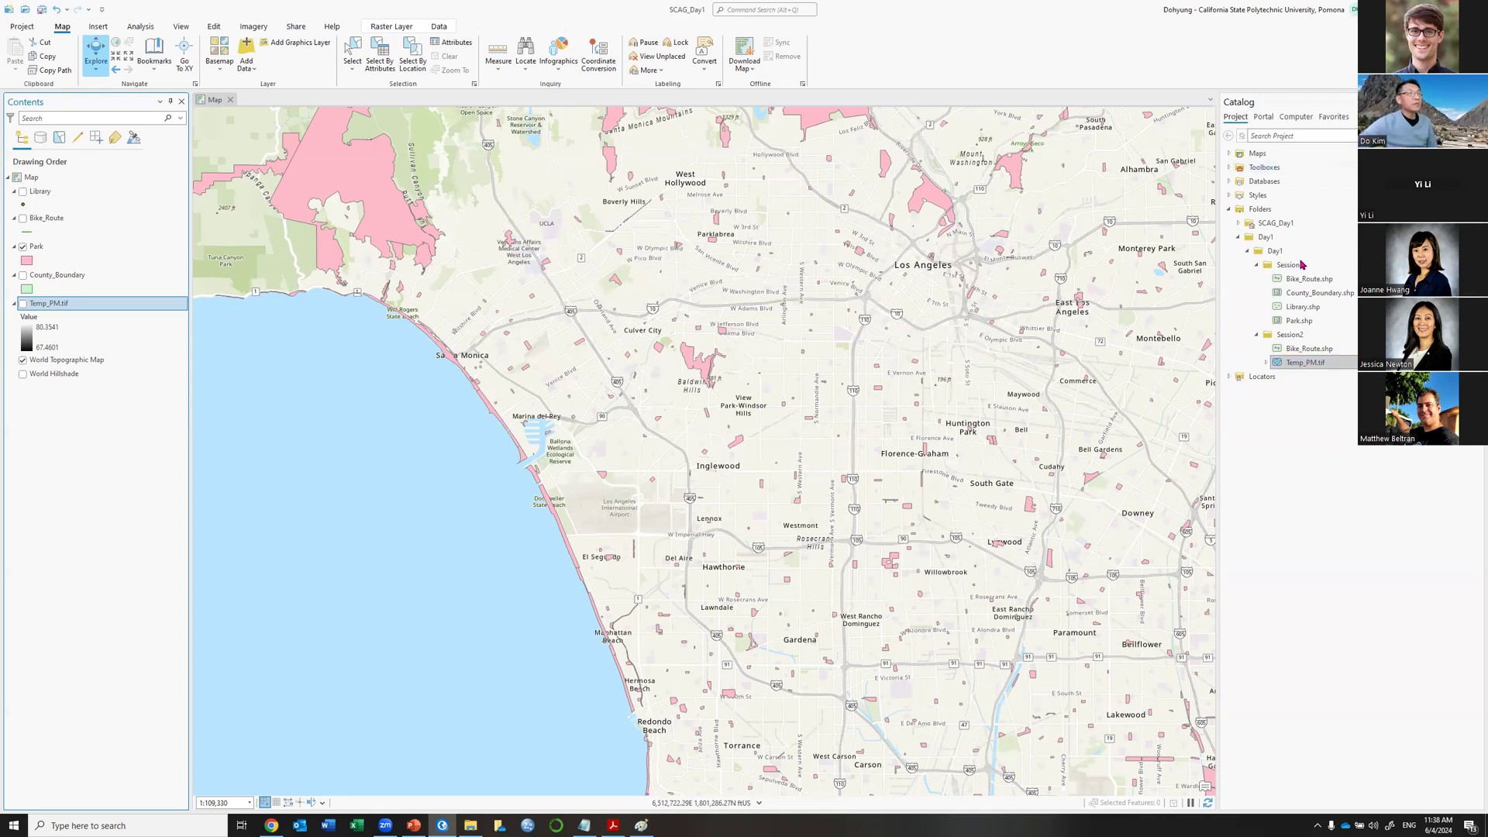
Create New File Geodatabase.gdb in the Session2 folder and select it.
right_click(1301, 265)
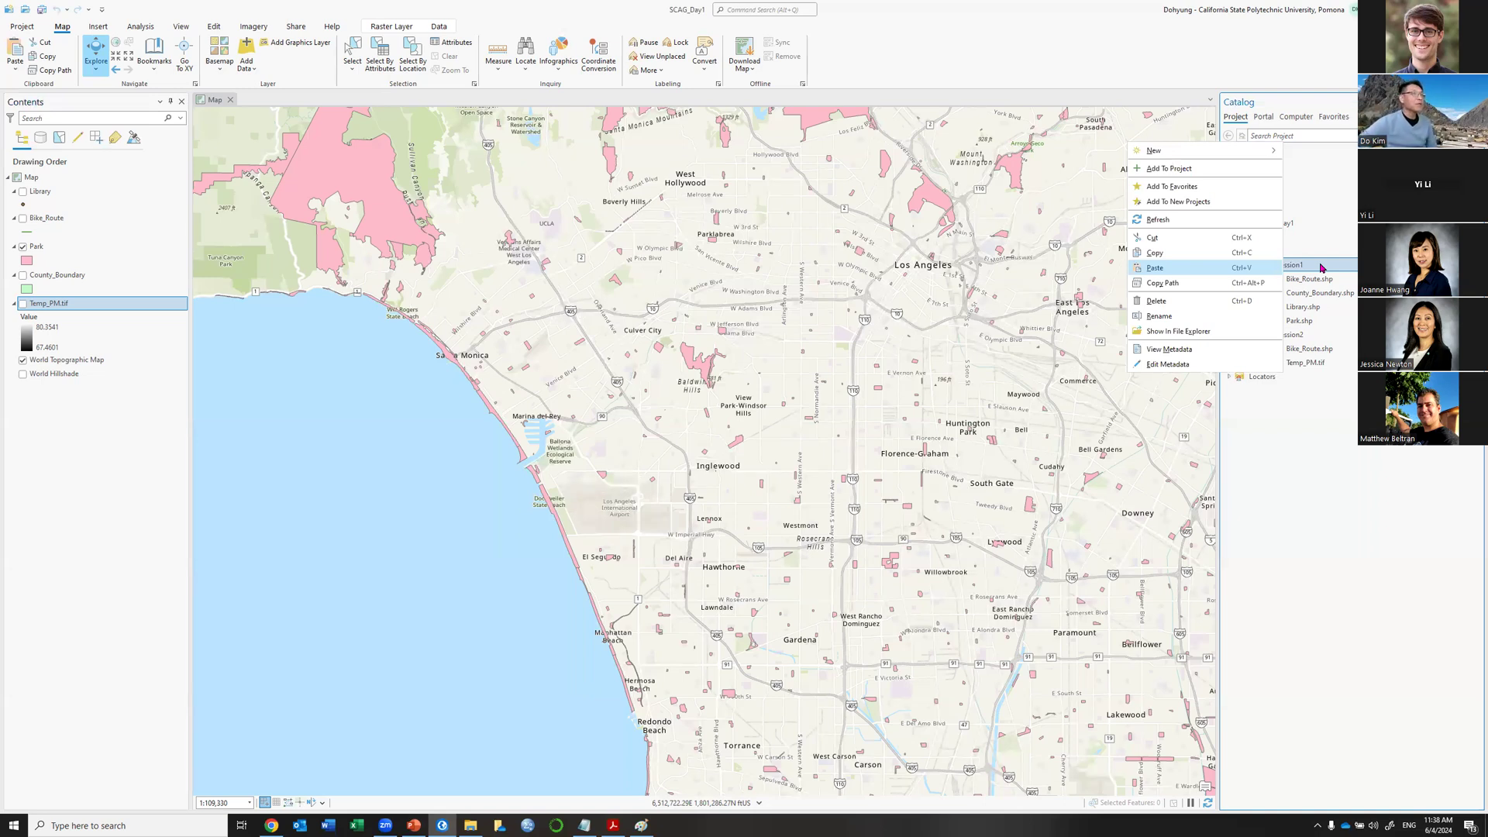
left_click(1301, 337)
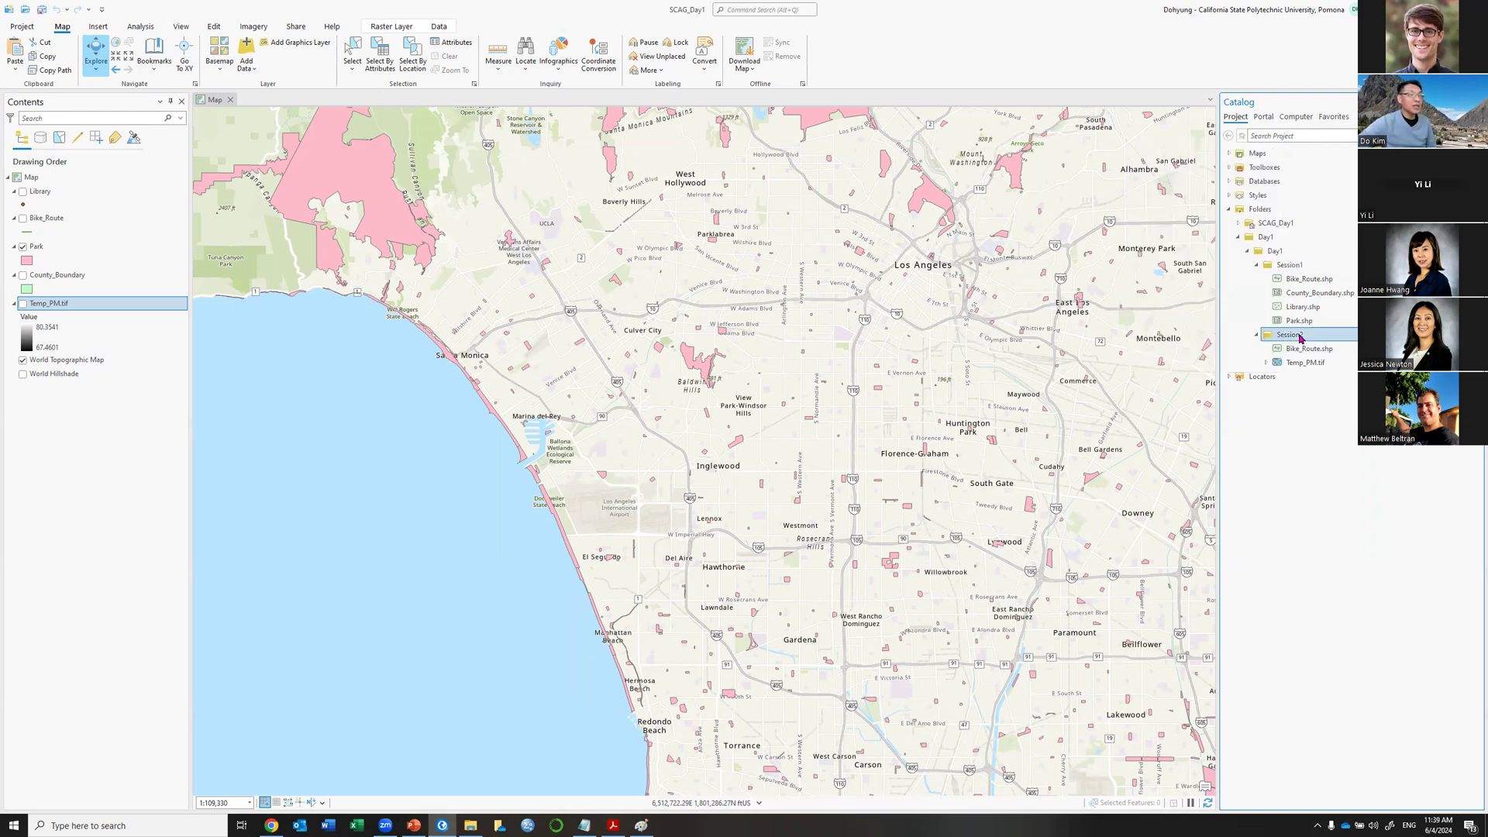
right_click(1300, 338)
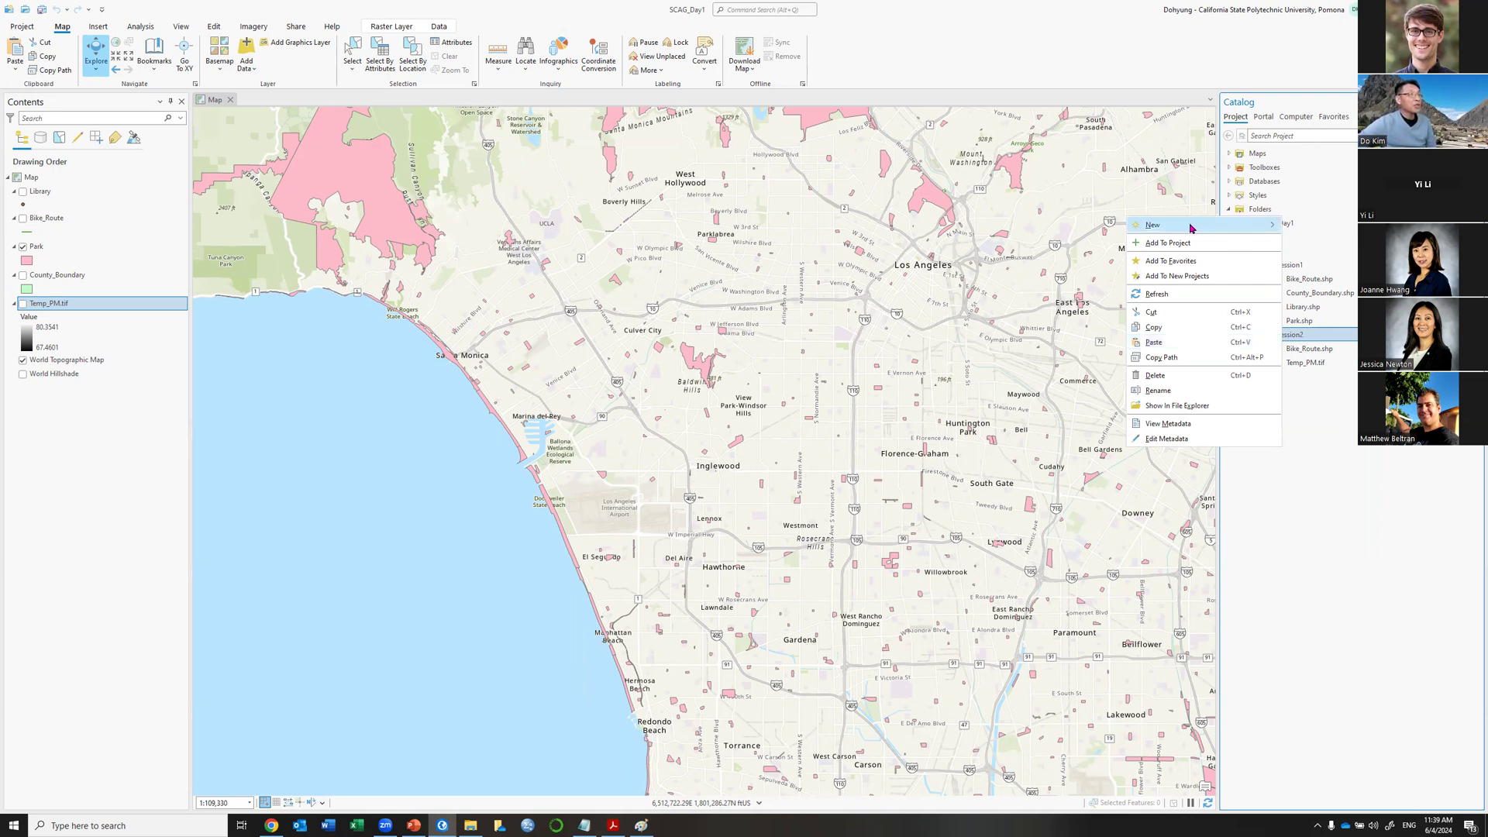
mouse_move(1191, 227)
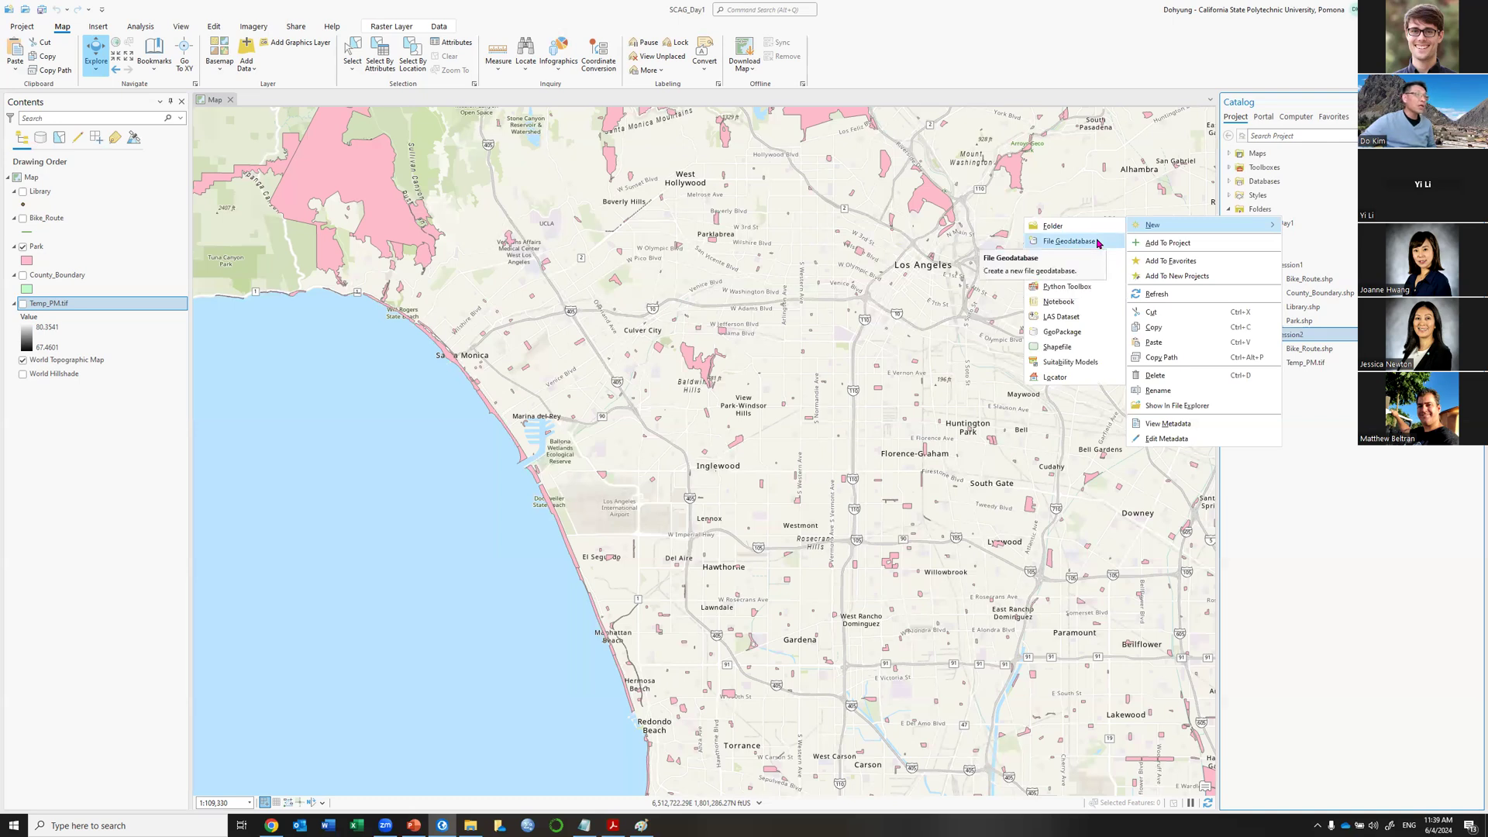
left_click(1068, 241)
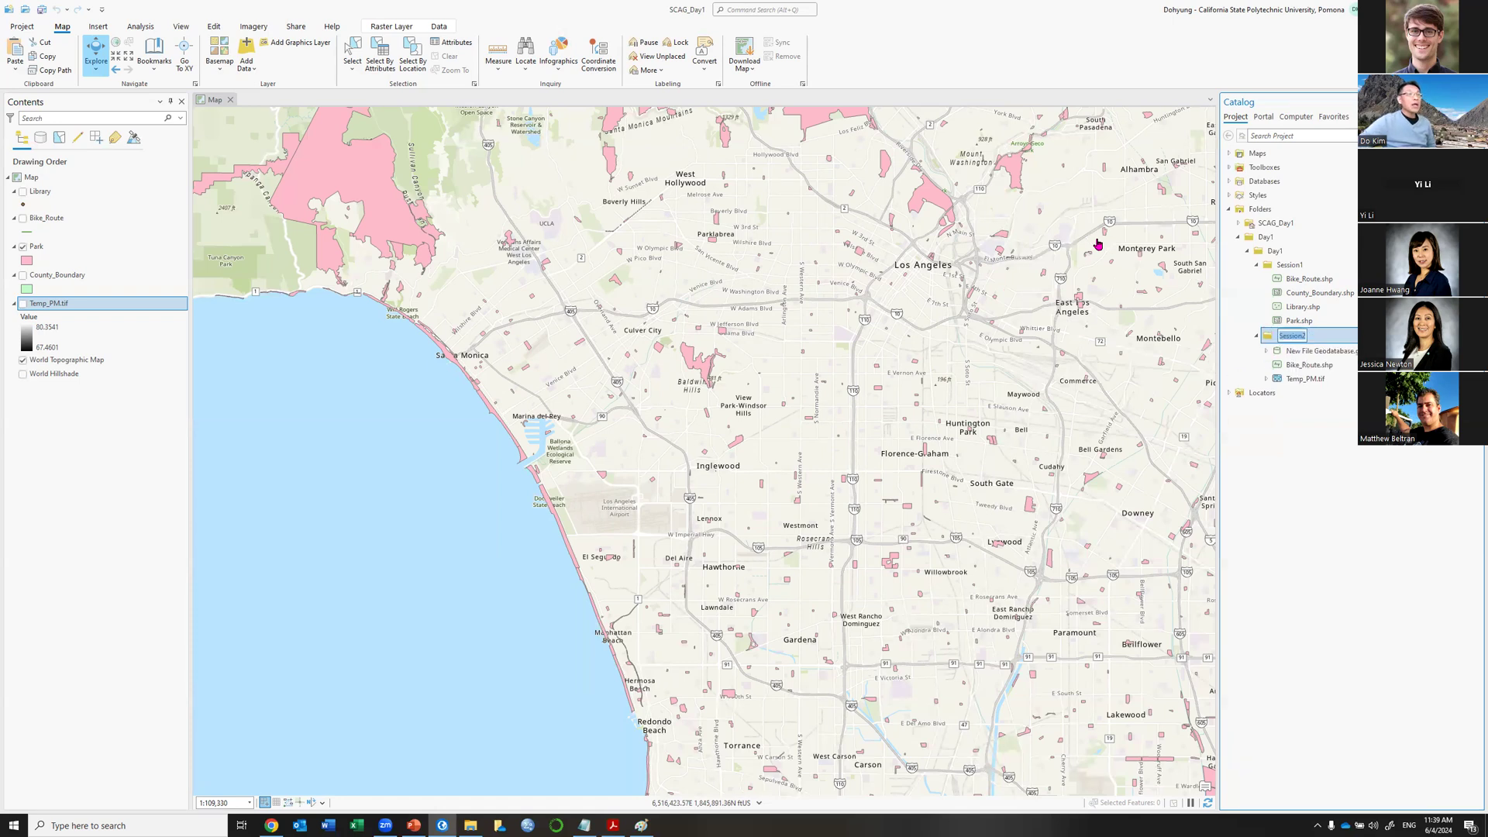
left_click(1325, 351)
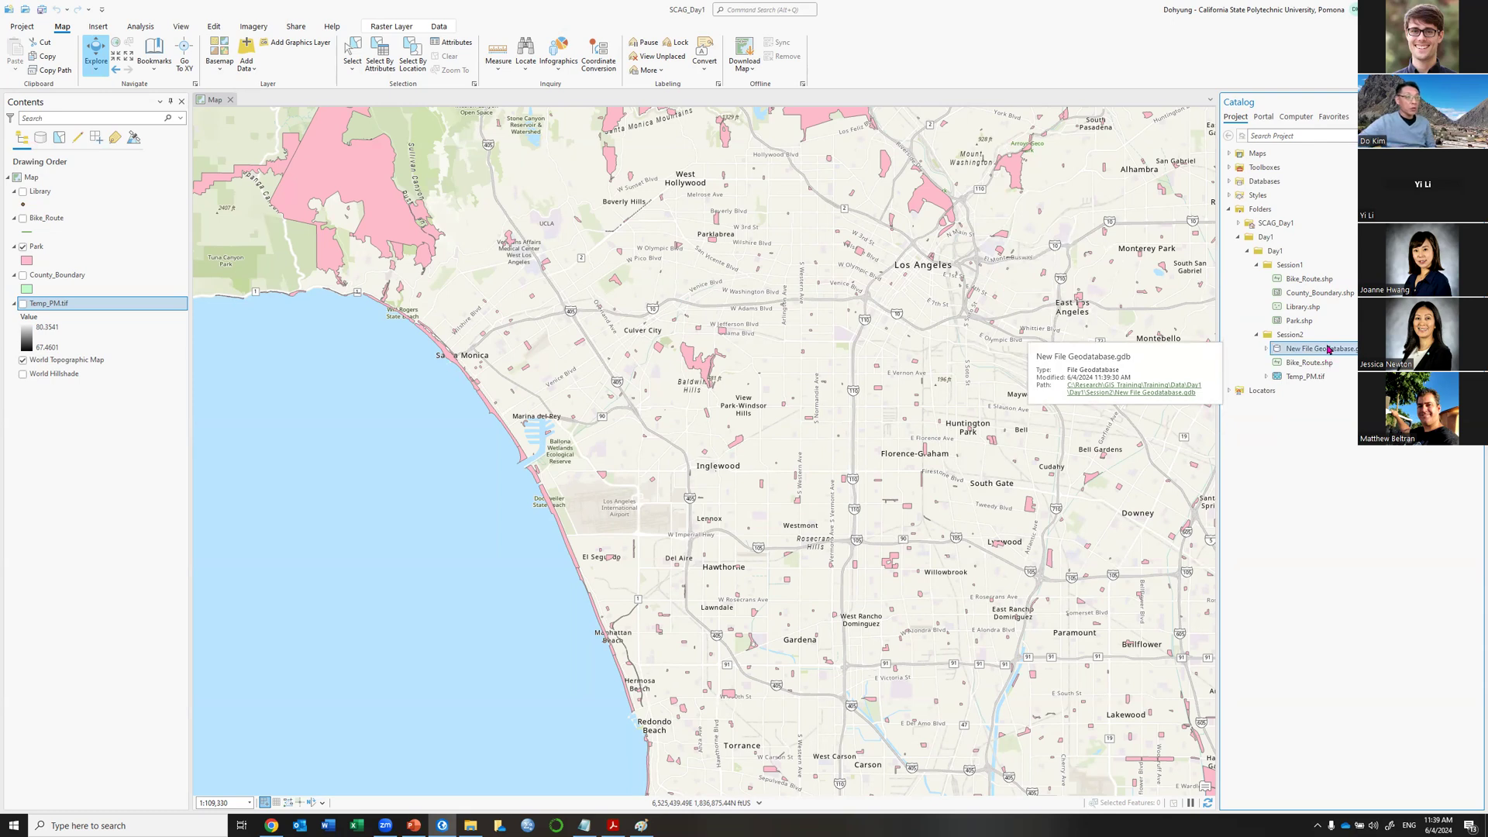
Rename New File Geodatabase.gdb to OC_day1.gdb.
right_click(1328, 350)
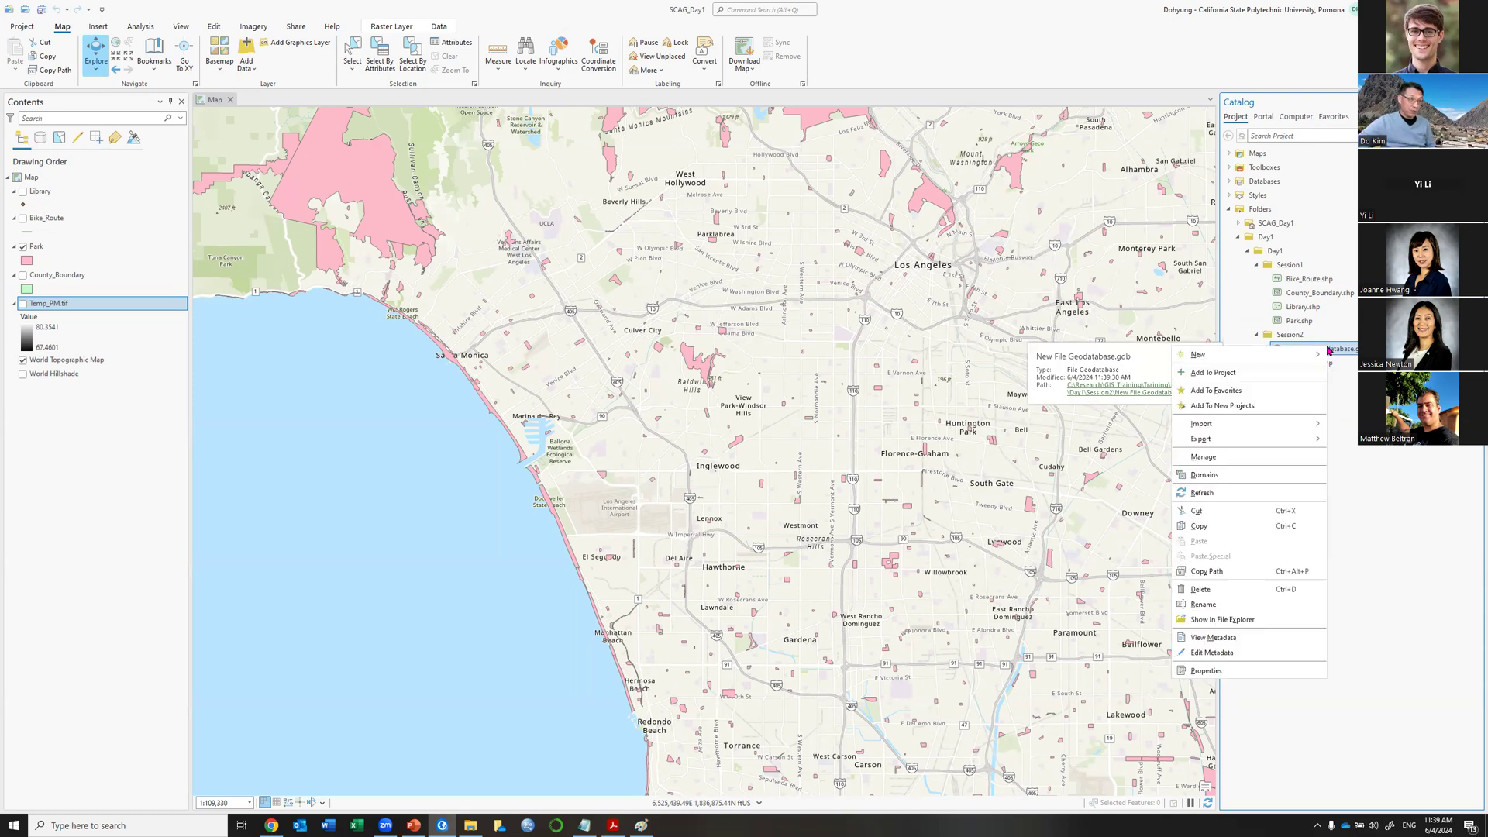
left_click(1203, 605)
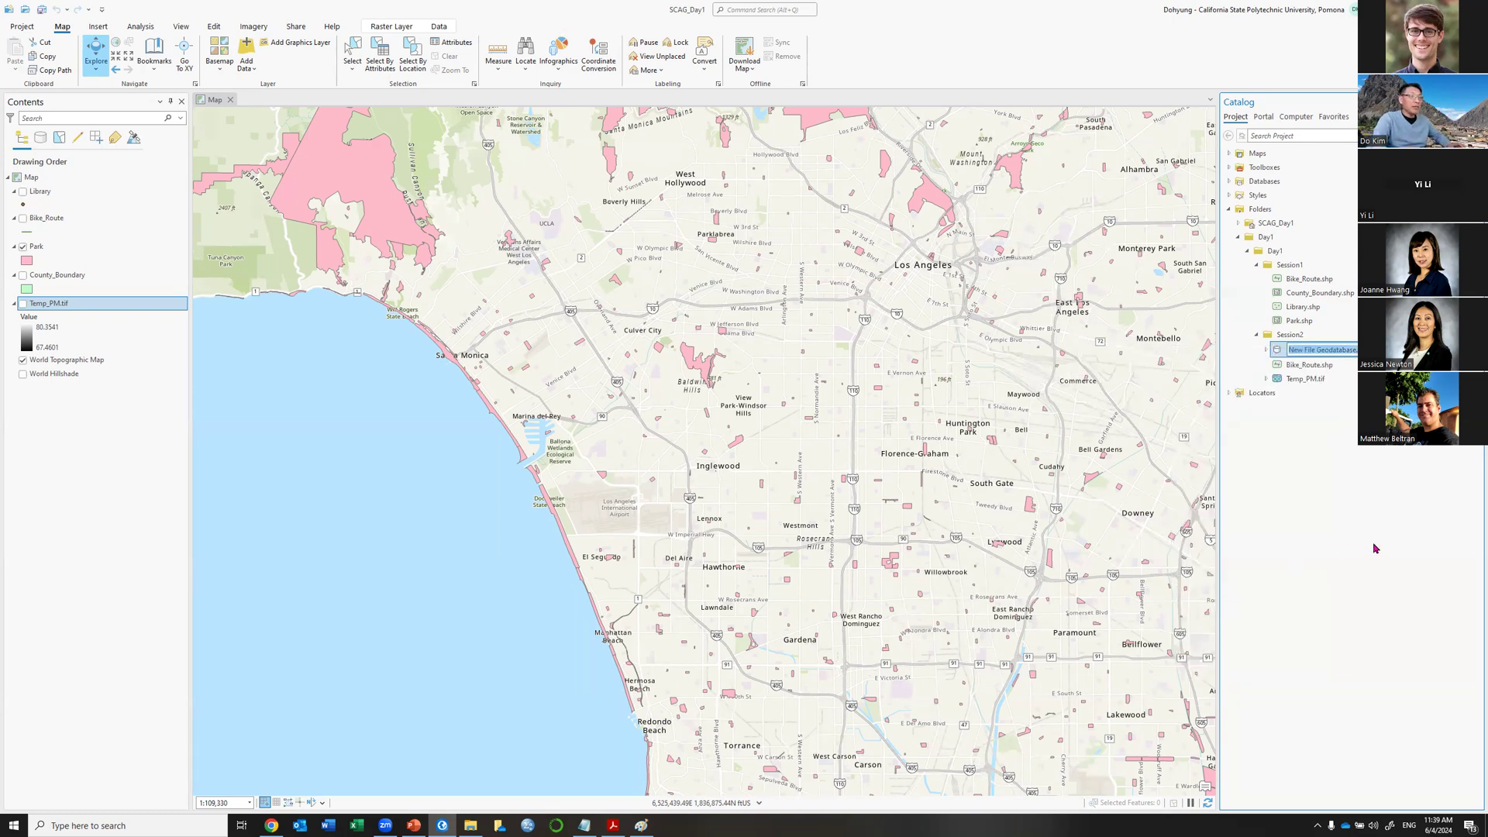
key("Home")
key("End")
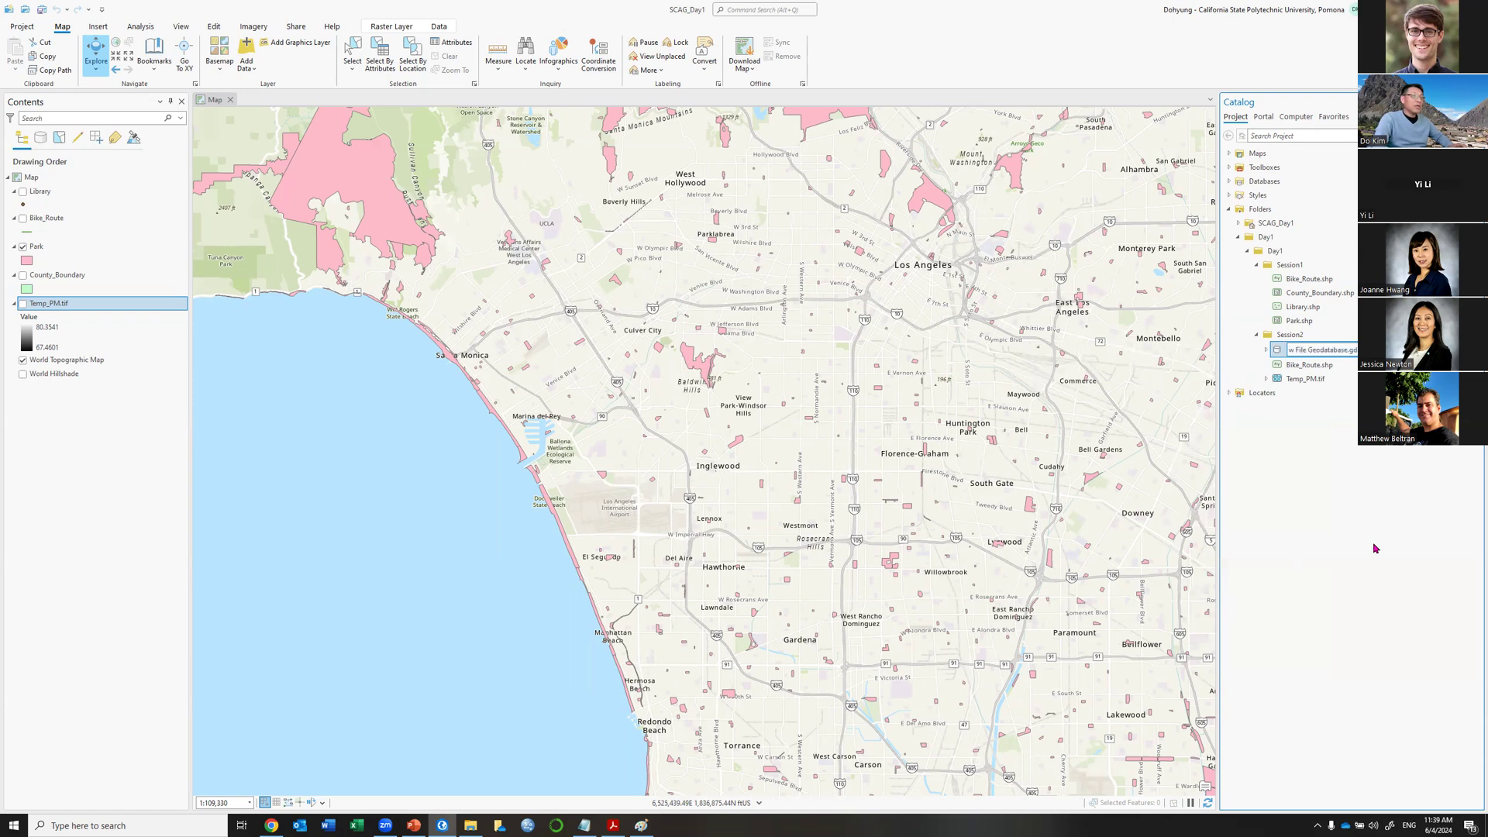
key("Delete")
key("Delete")
key("Delete")
key("Delete")
key("Delete")
key("Delete")
key("Delete")
key("Delete")
key("Delete")
key("Delete")
key("Delete")
key("Delete")
key("Delete")
key("Delete")
key("Delete")
key("Delete")
key("Delete")
key("Delete")
type("OC_")
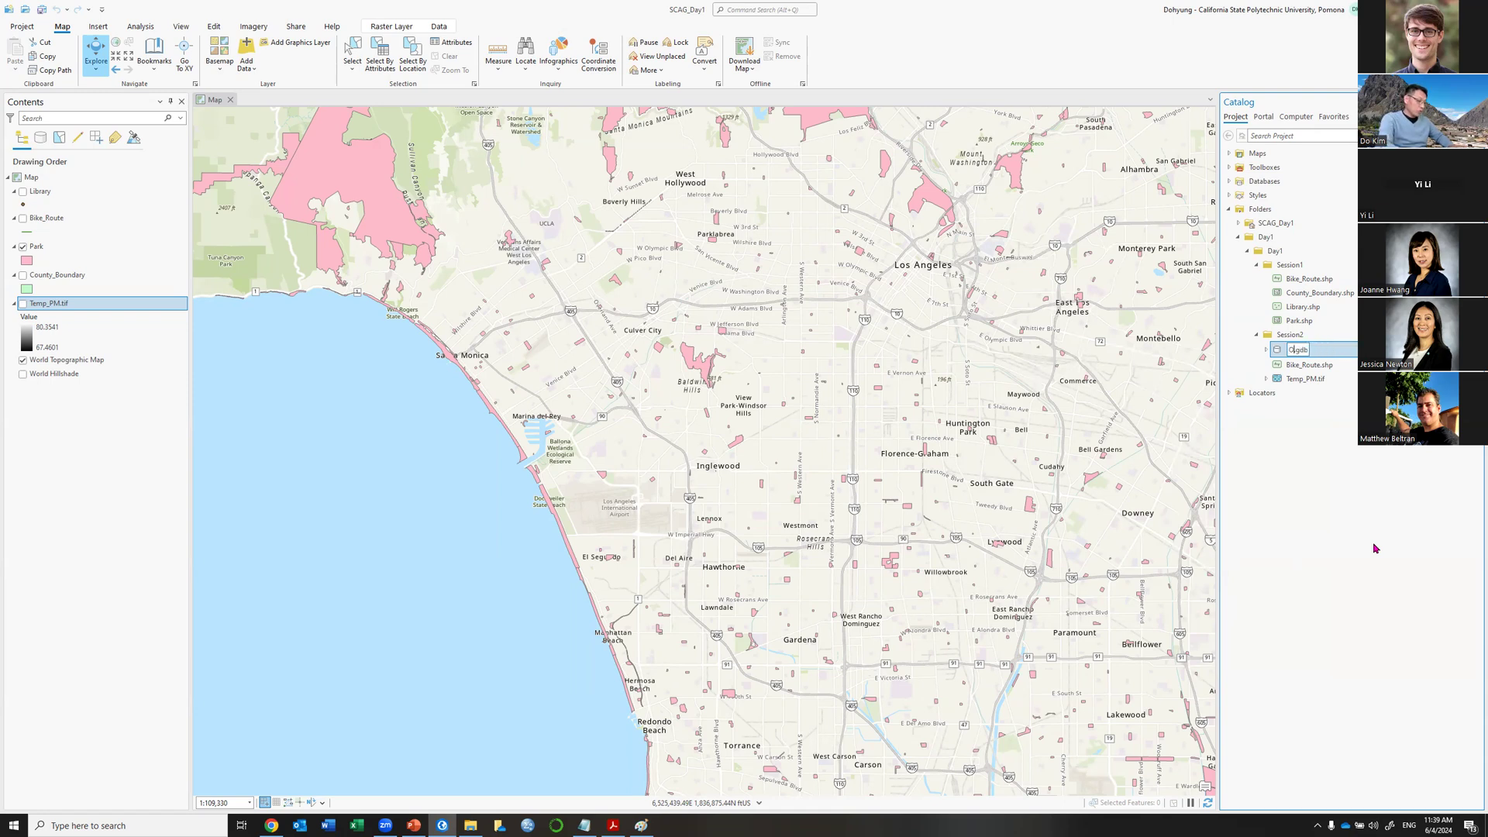
type("day1")
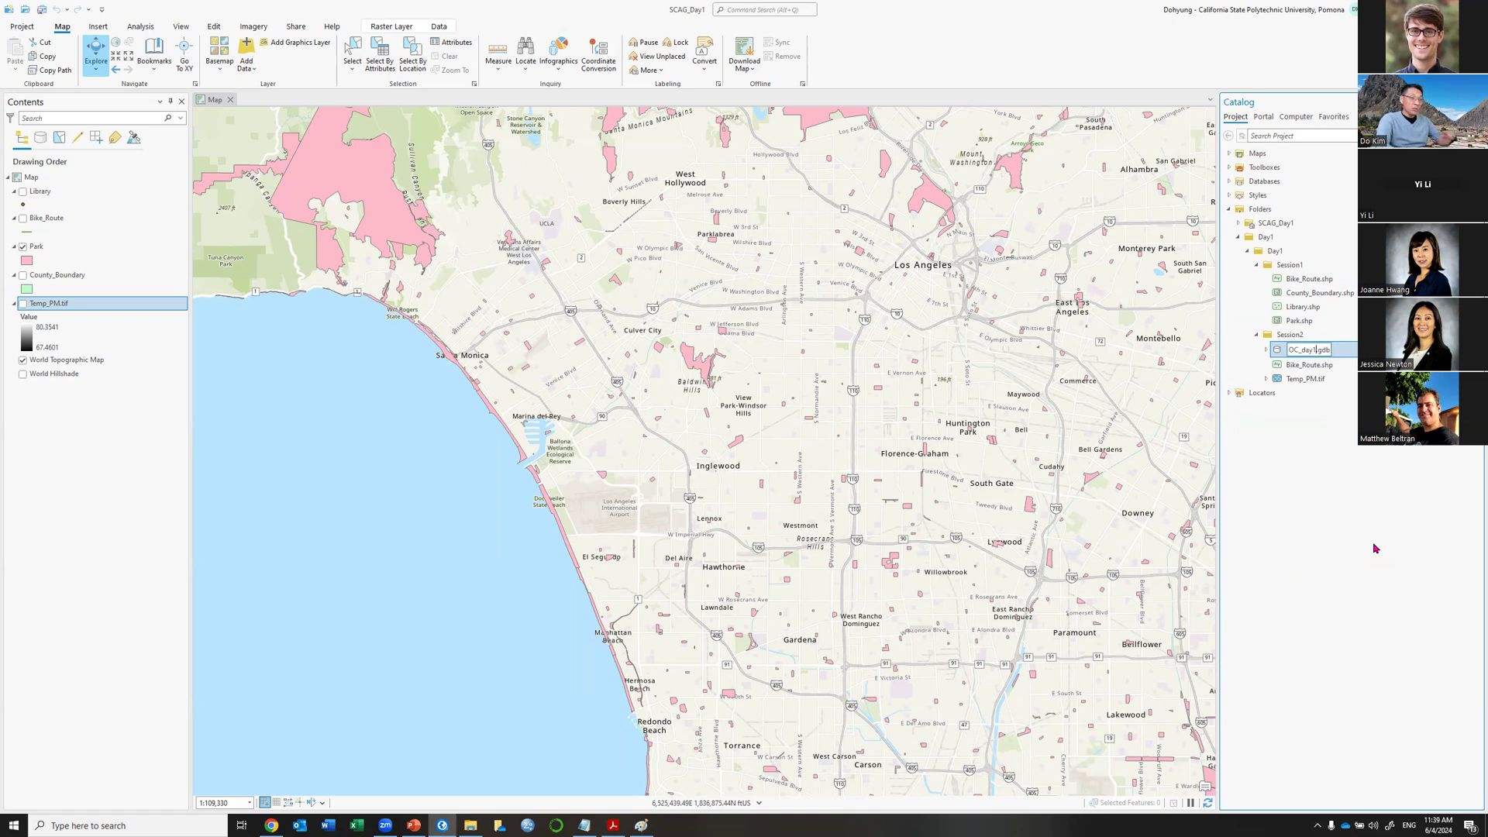
key("Return")
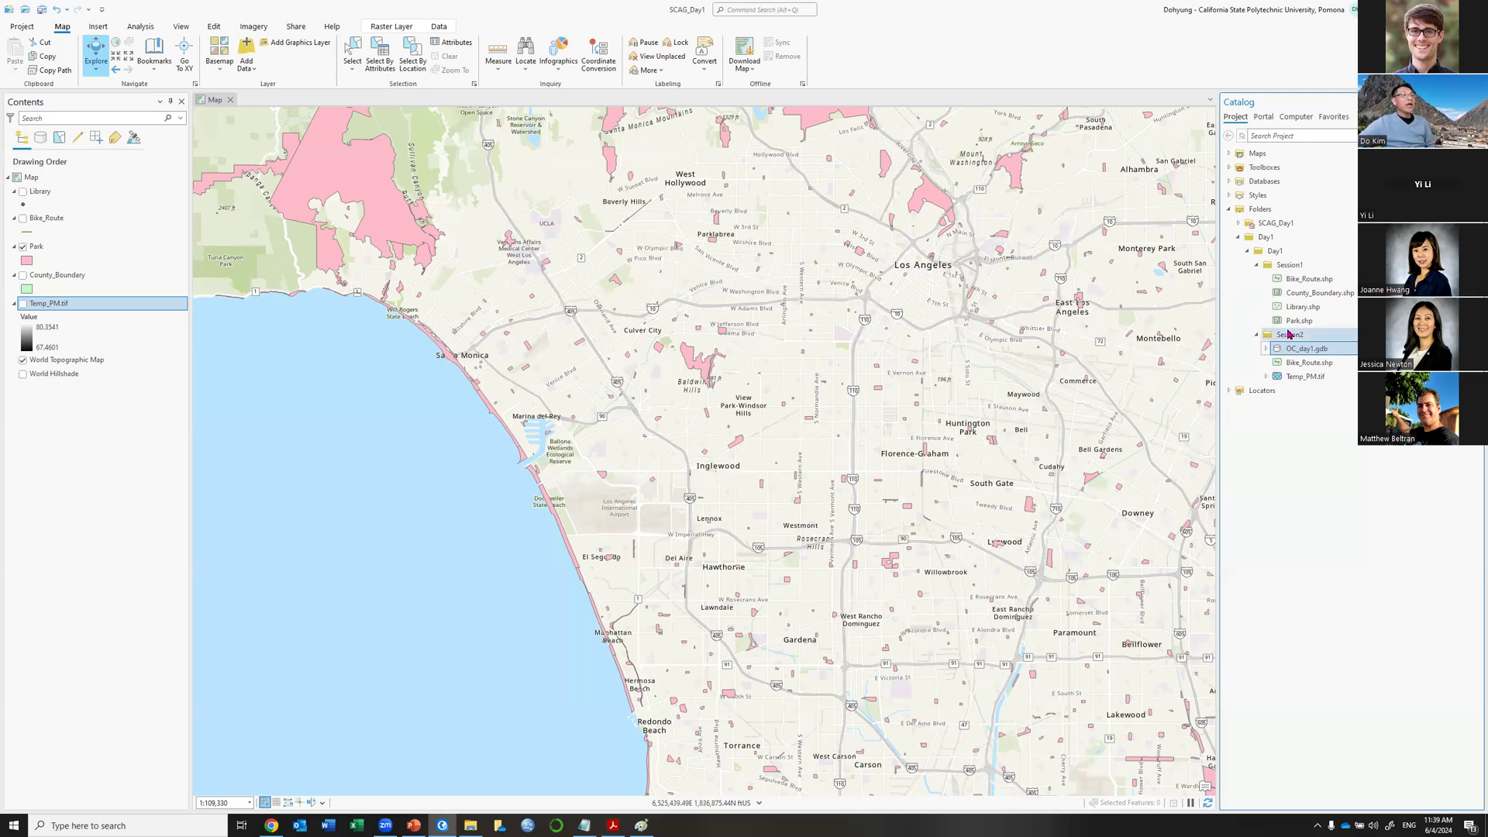
mouse_move(1289, 335)
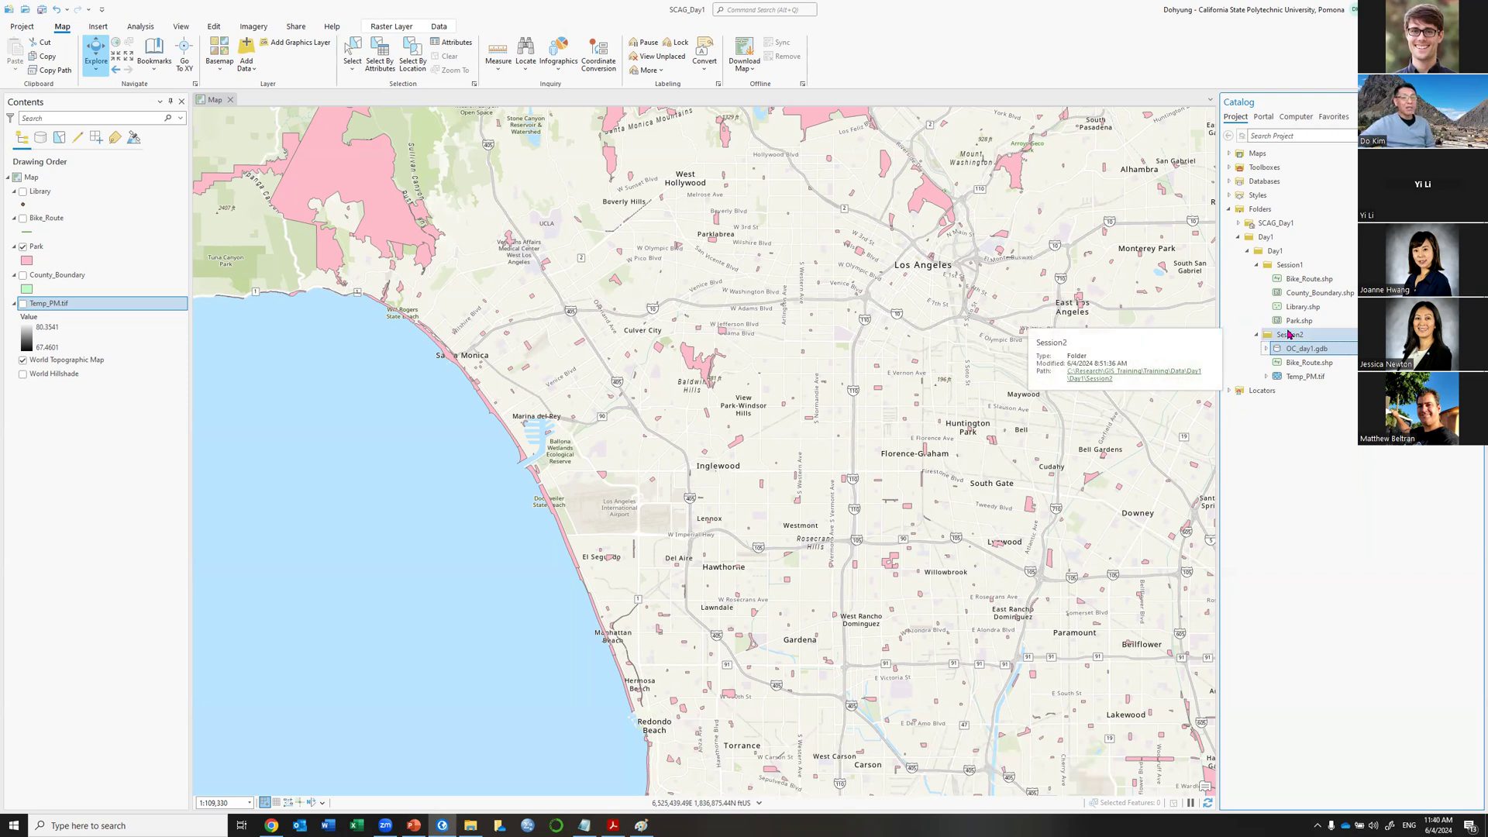
right_click(1289, 335)
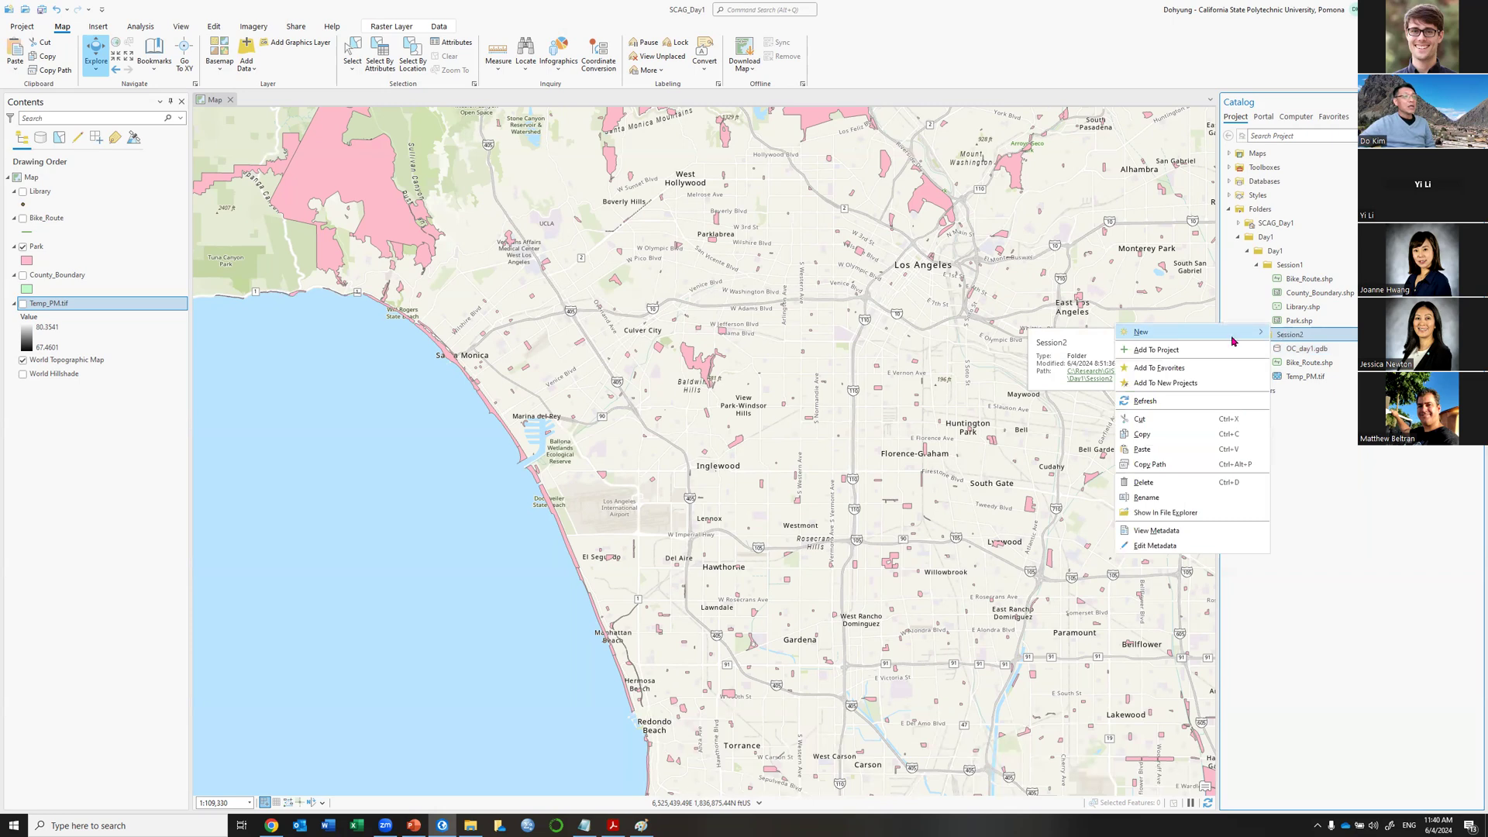
mouse_move(1232, 337)
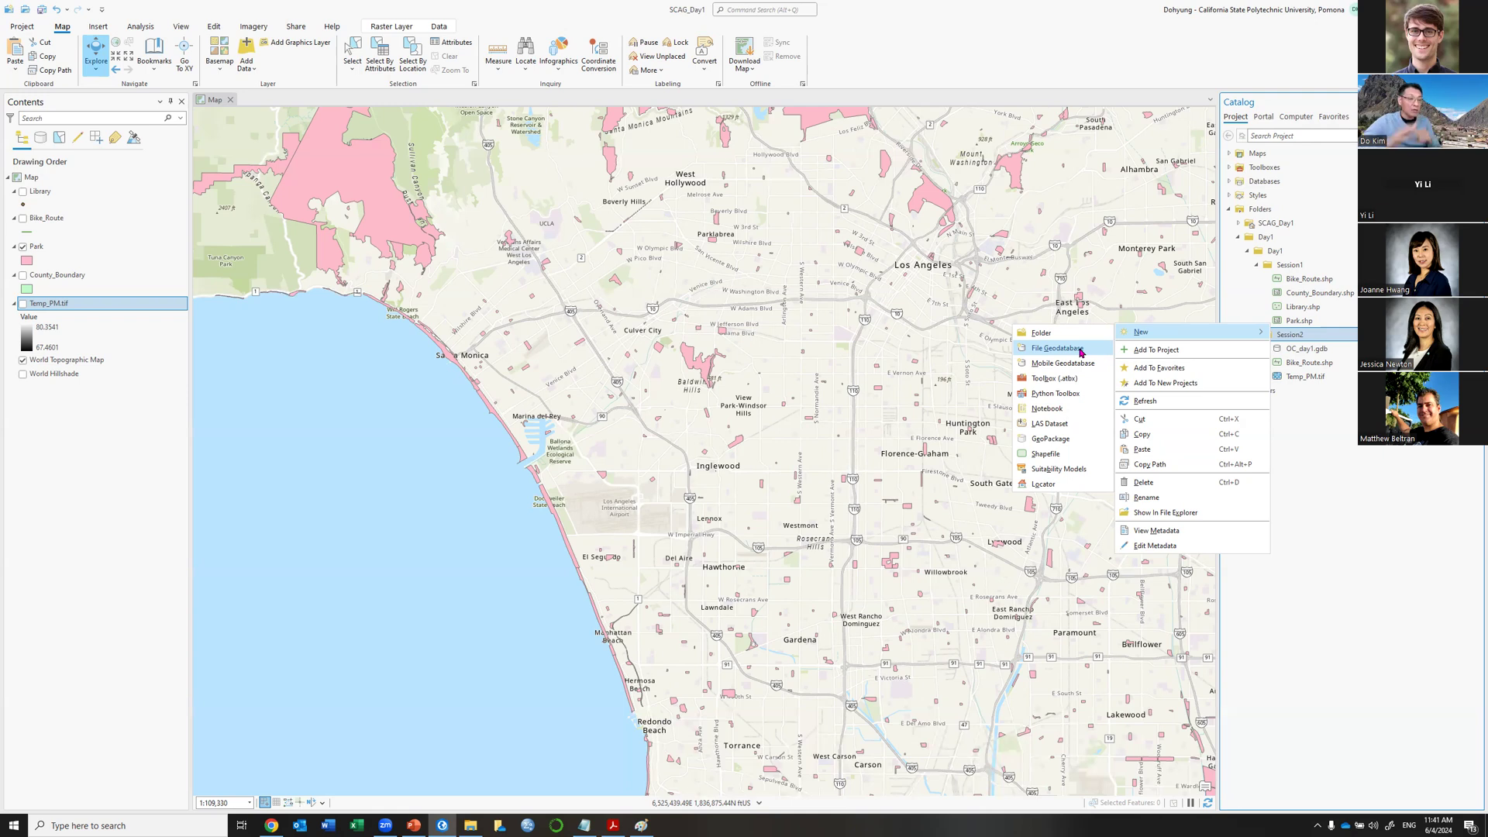
left_click(1022, 7)
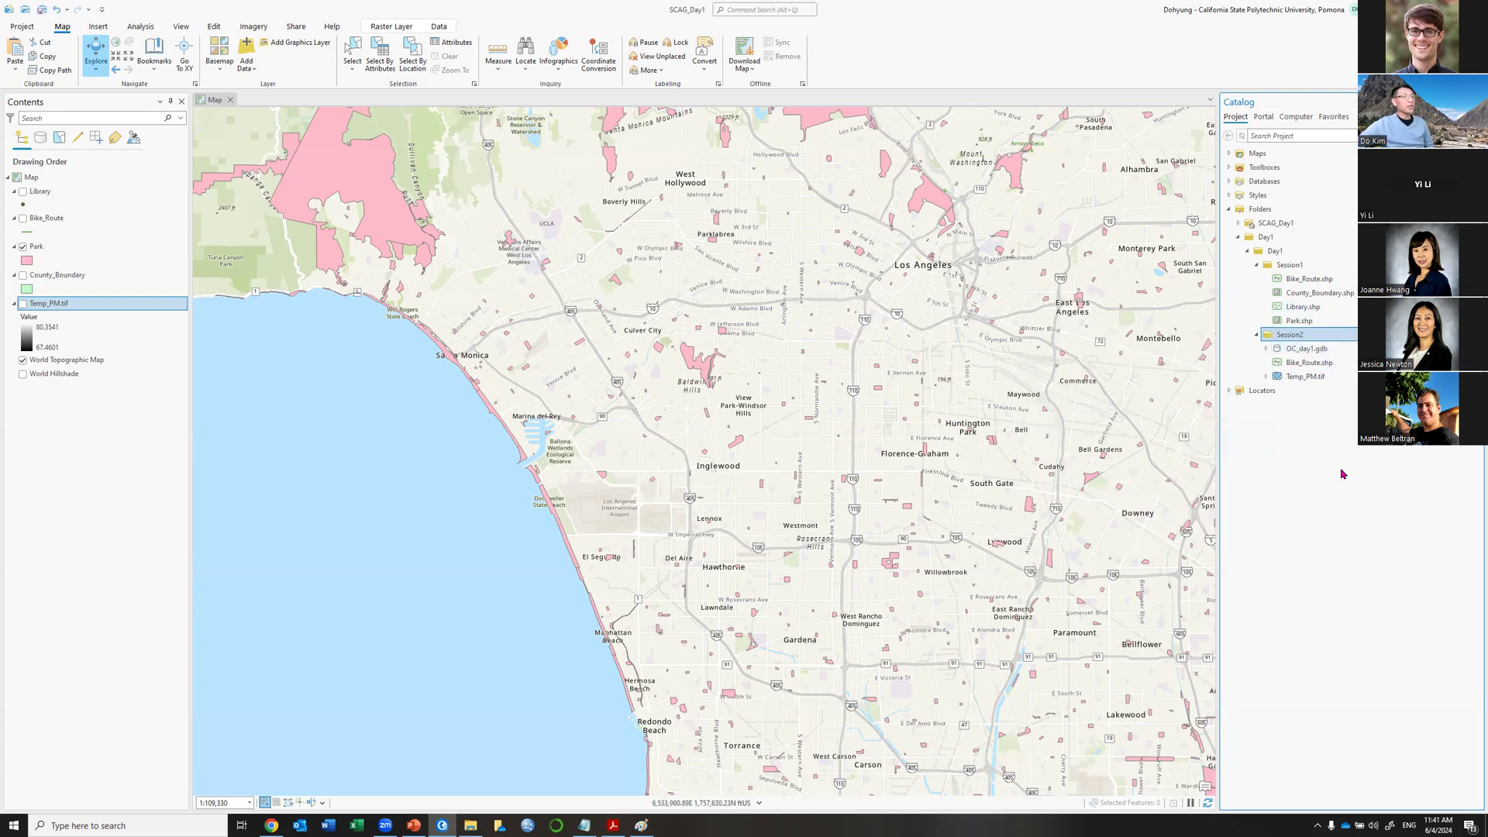
Launch the Create Feature Dataset tool for the OC_day1.gdb geodatabase.
right_click(1320, 350)
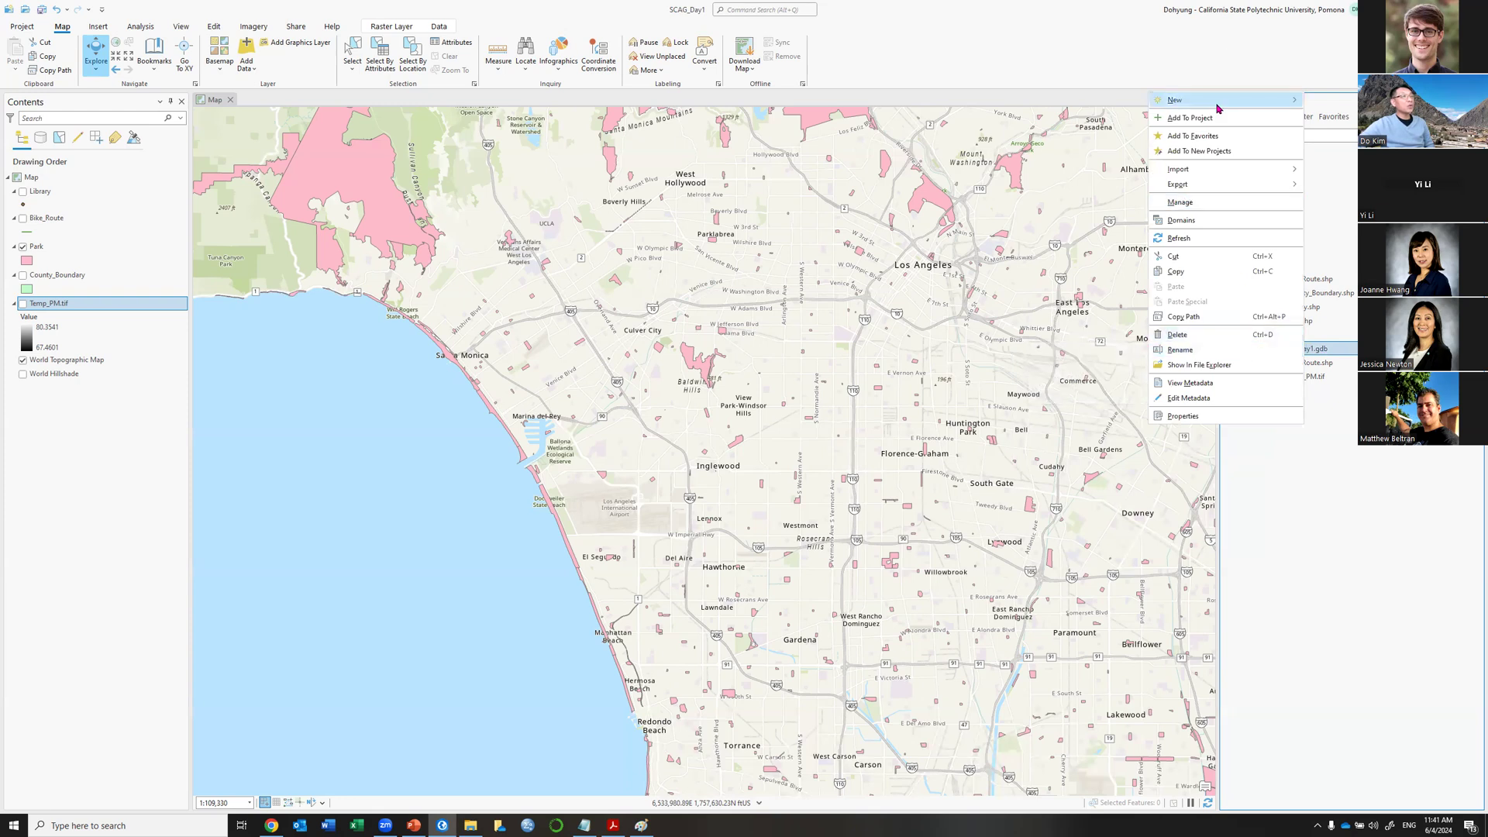
mouse_move(1217, 109)
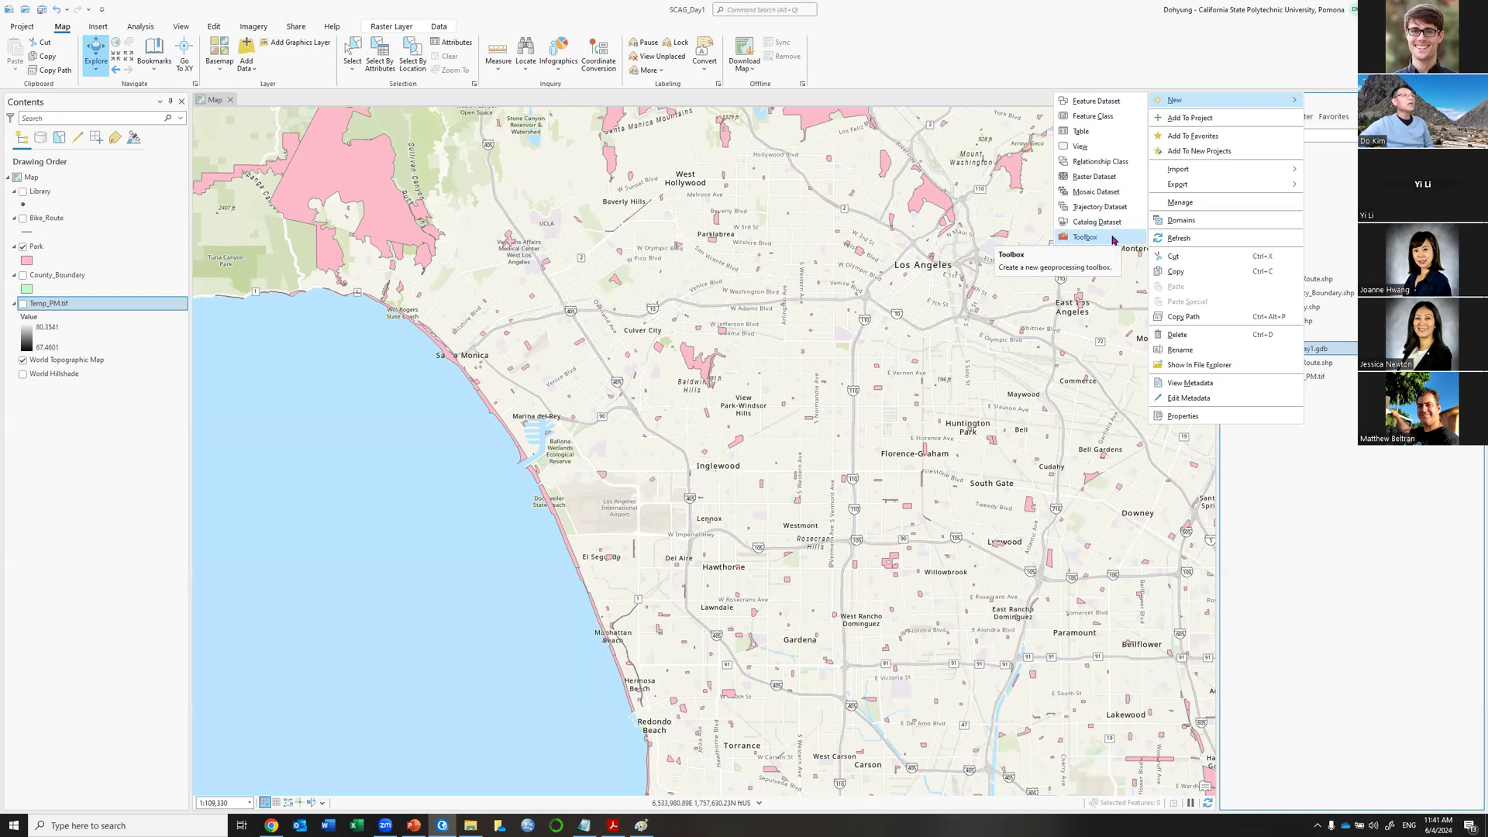
left_click(1088, 104)
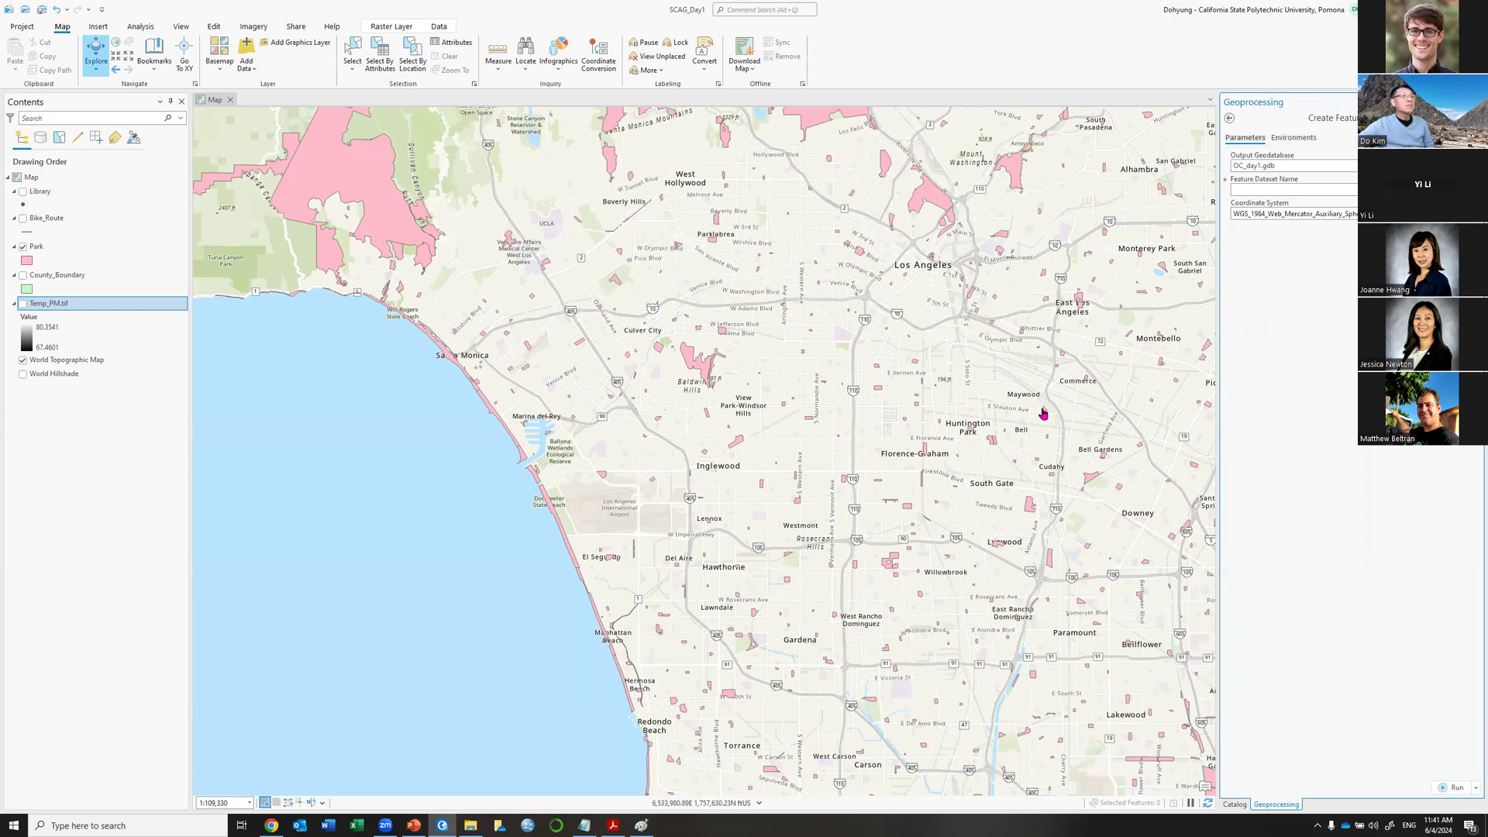
Enter Civic_Service as the feature dataset name, fixing the capital S.
left_click(1307, 186)
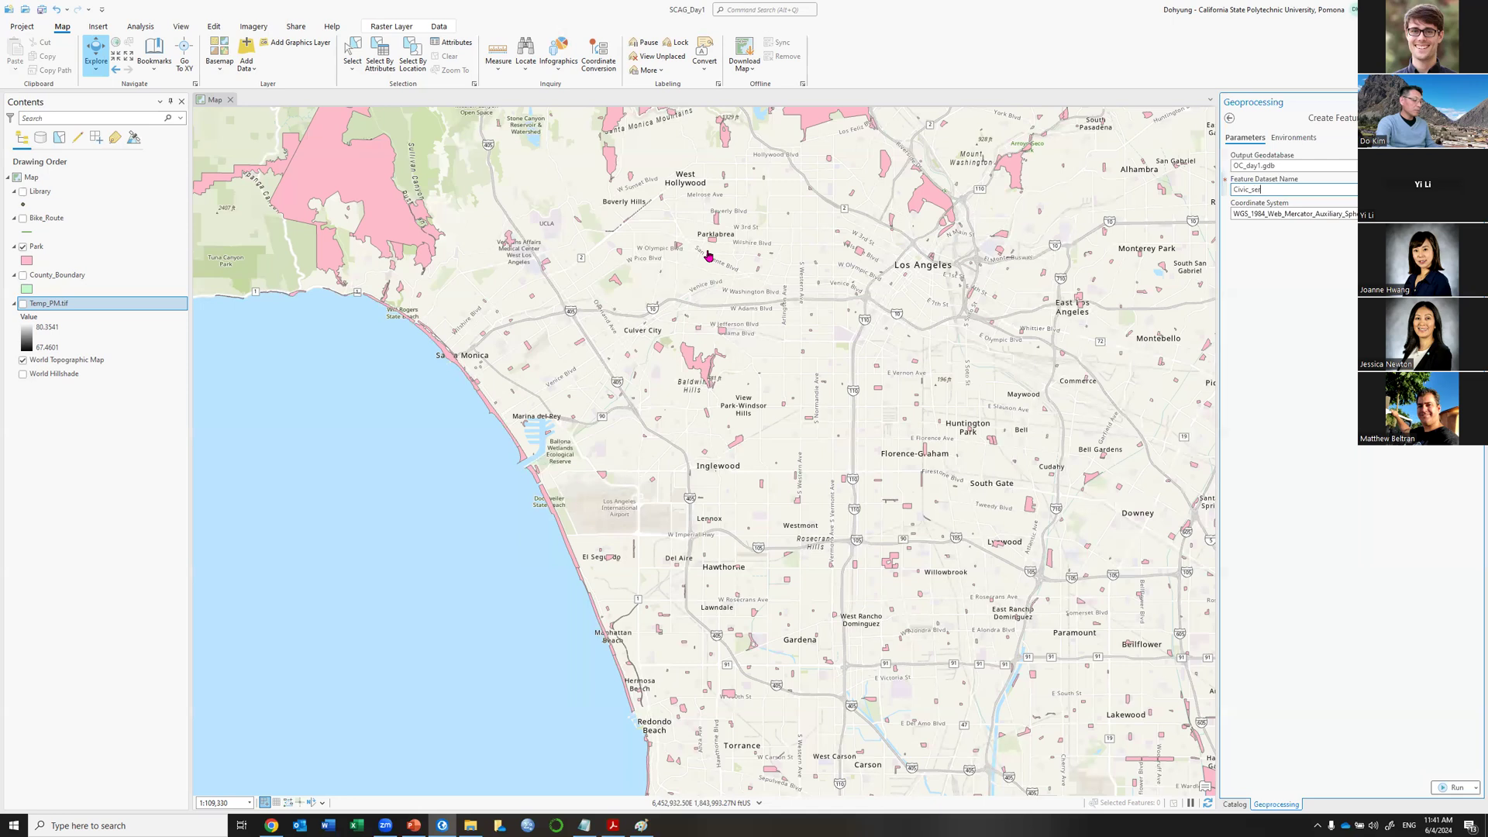
type("ice")
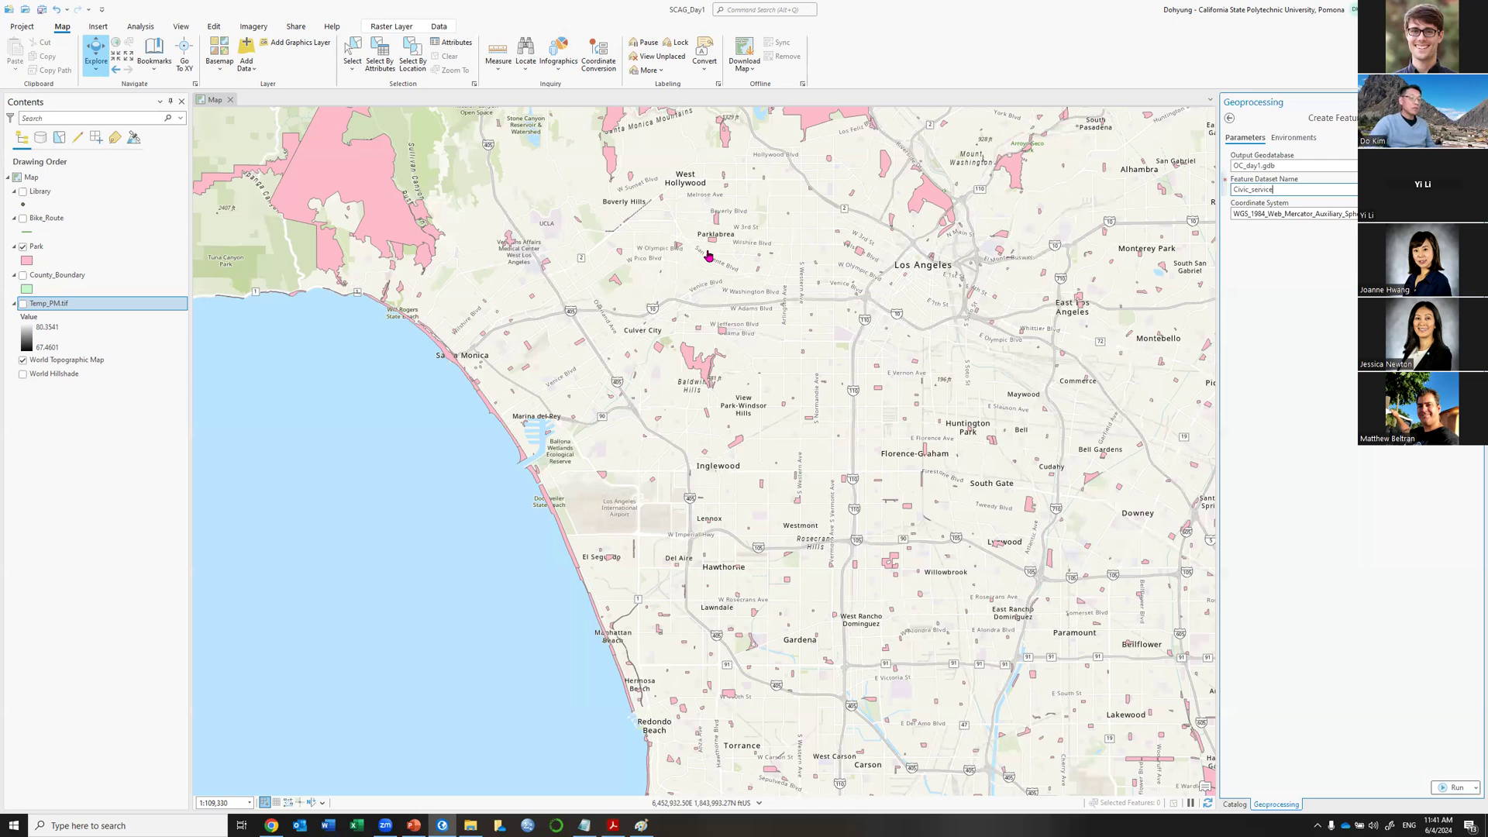
key("Delete")
type("S")
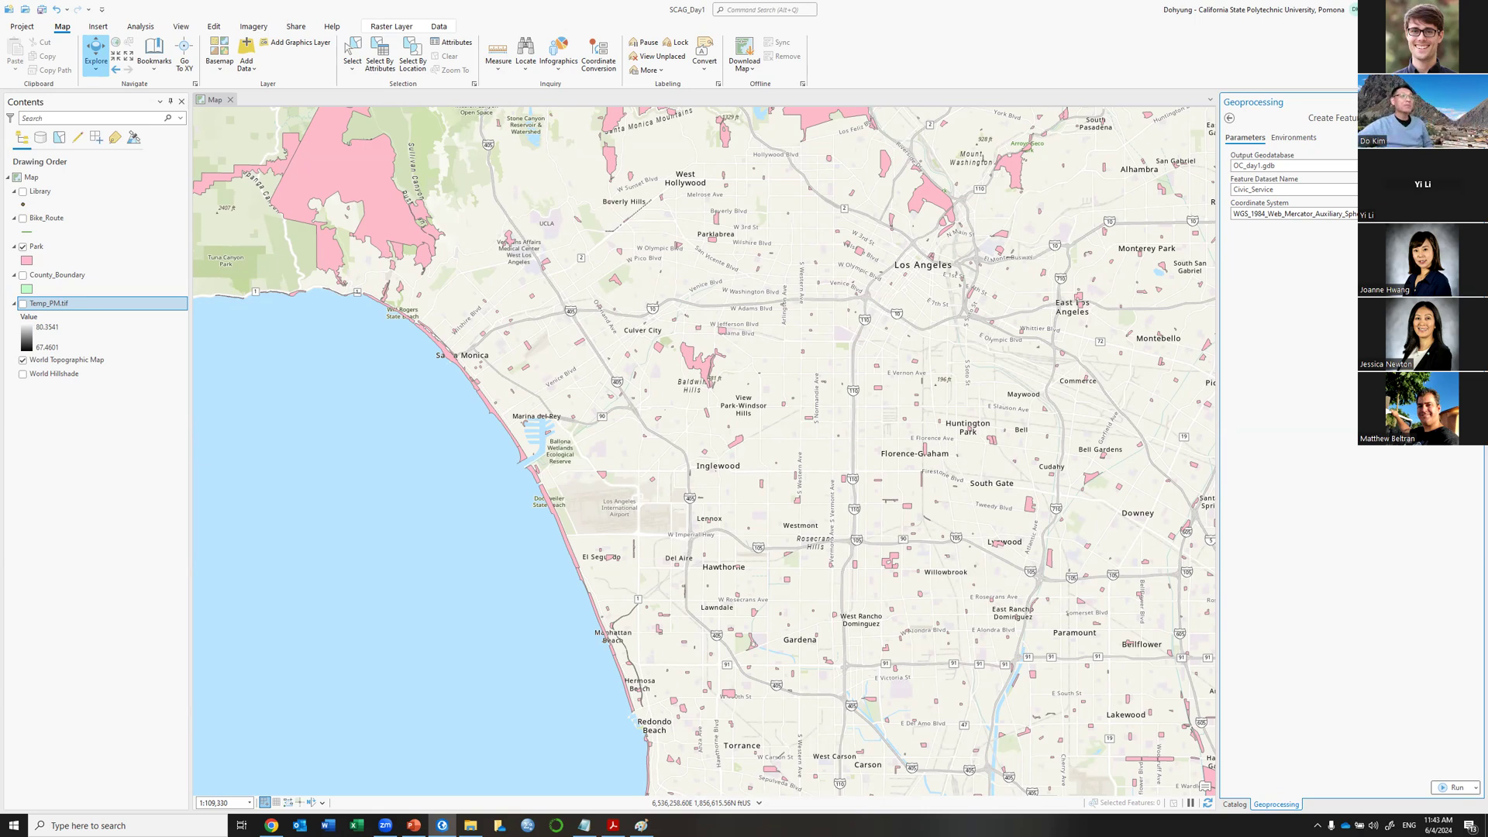
Use the Library layer's NAD_1983_StatePlane_California_V coordinate system and run the tool.
left_click(1460, 214)
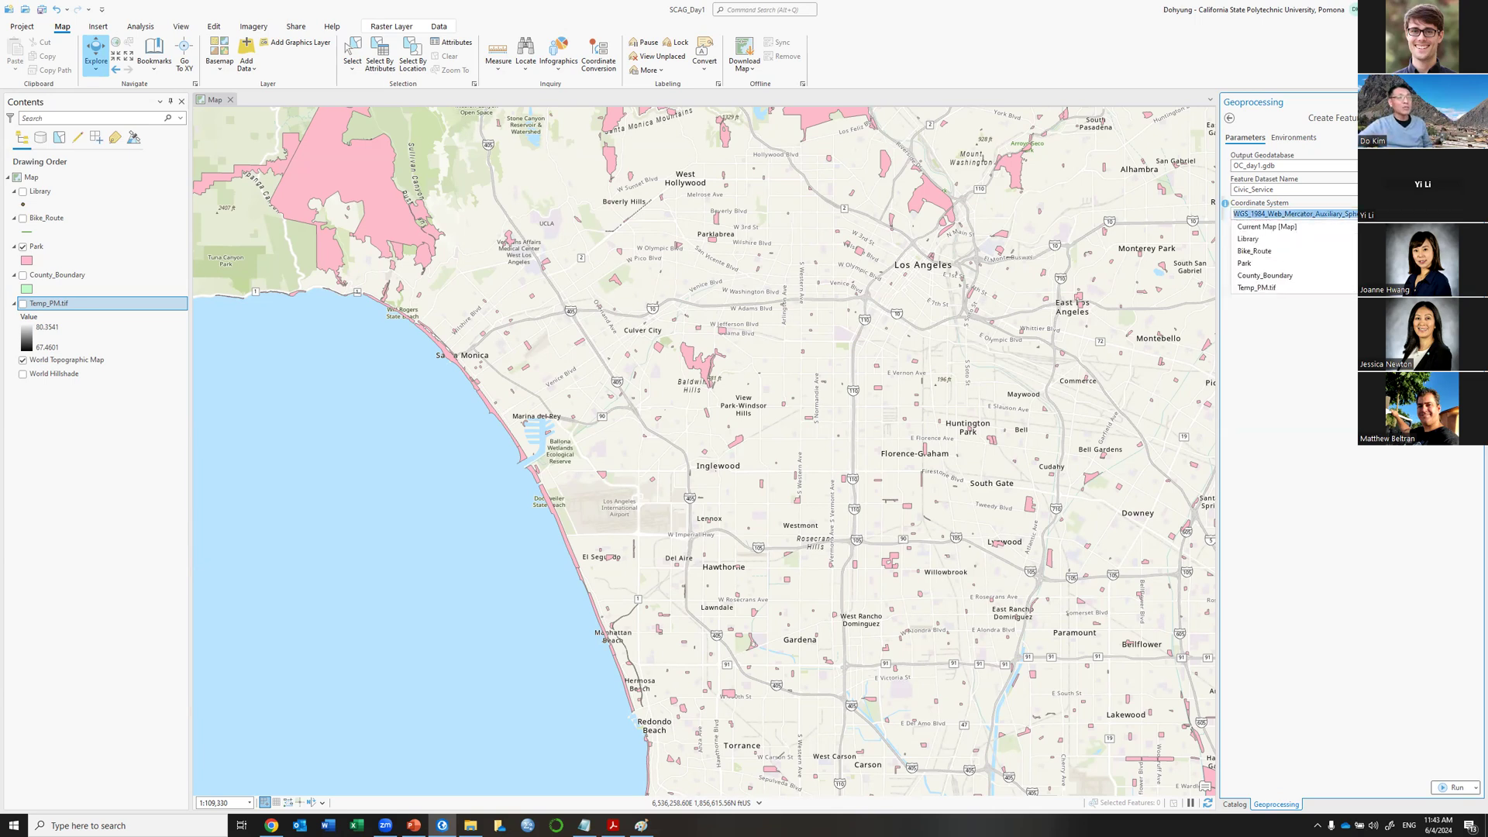
left_click(1348, 243)
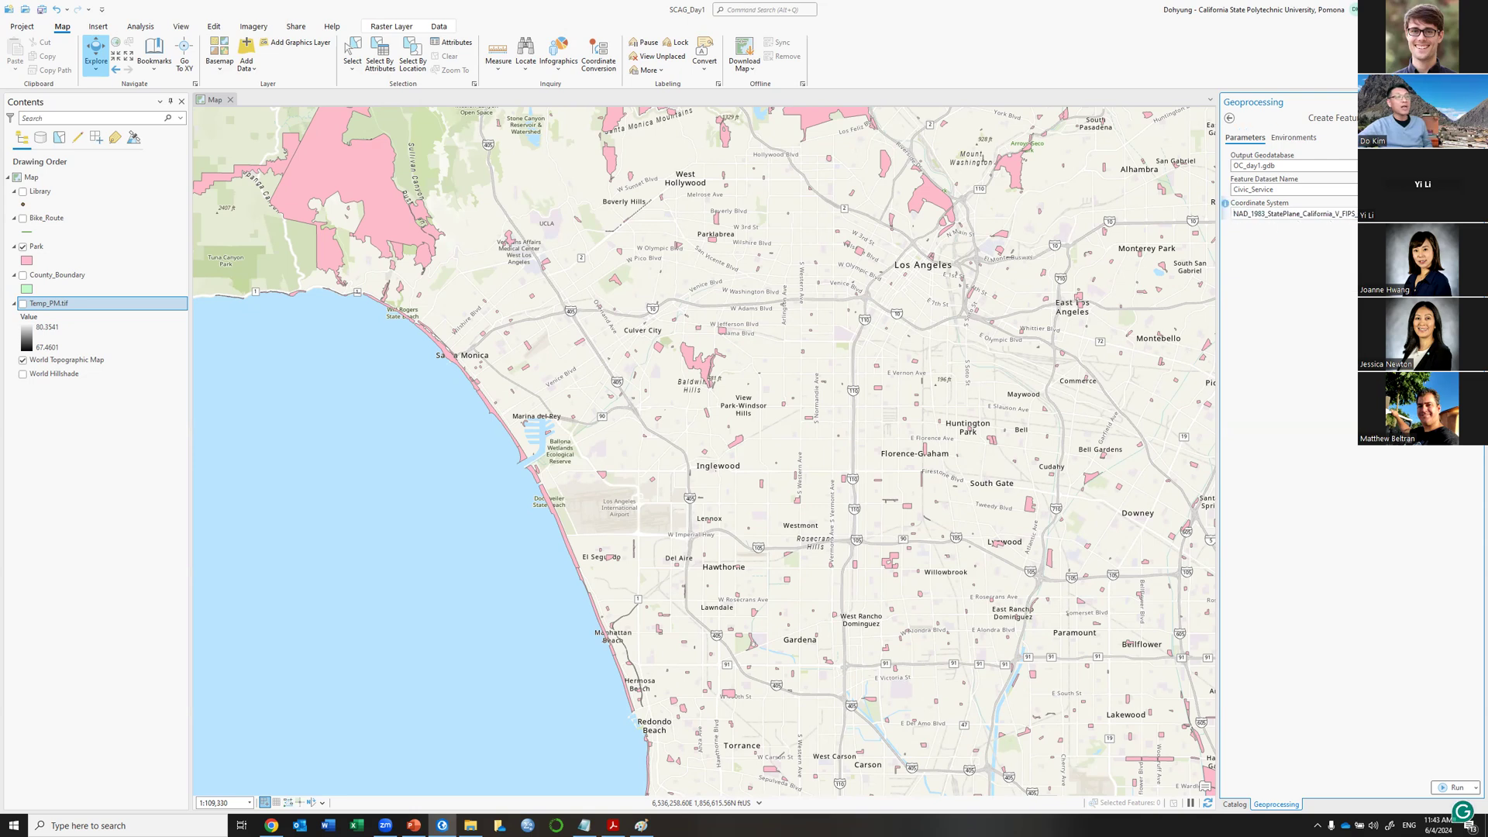
left_click(1250, 214)
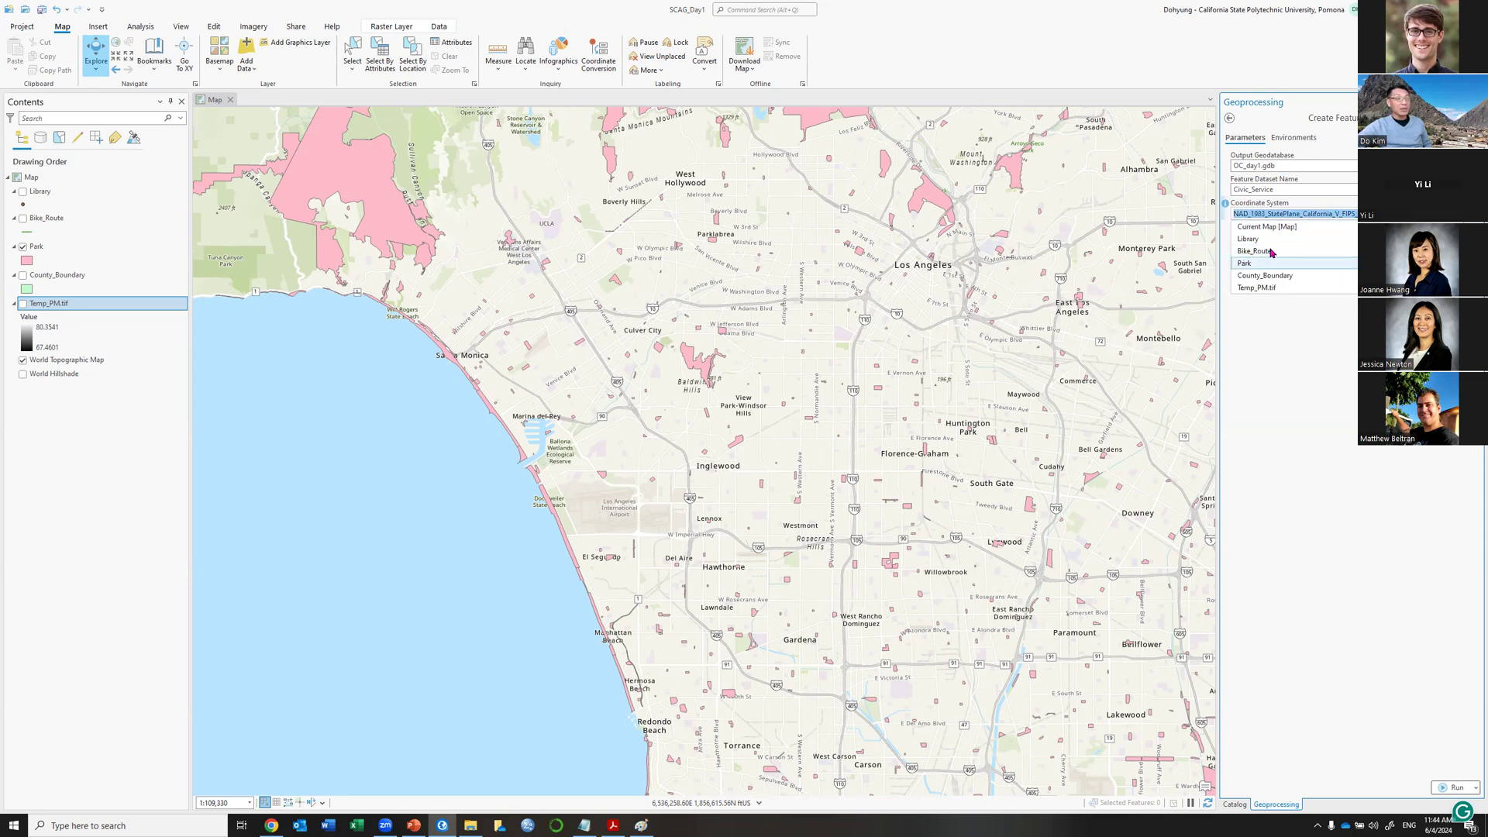
left_click(1246, 227)
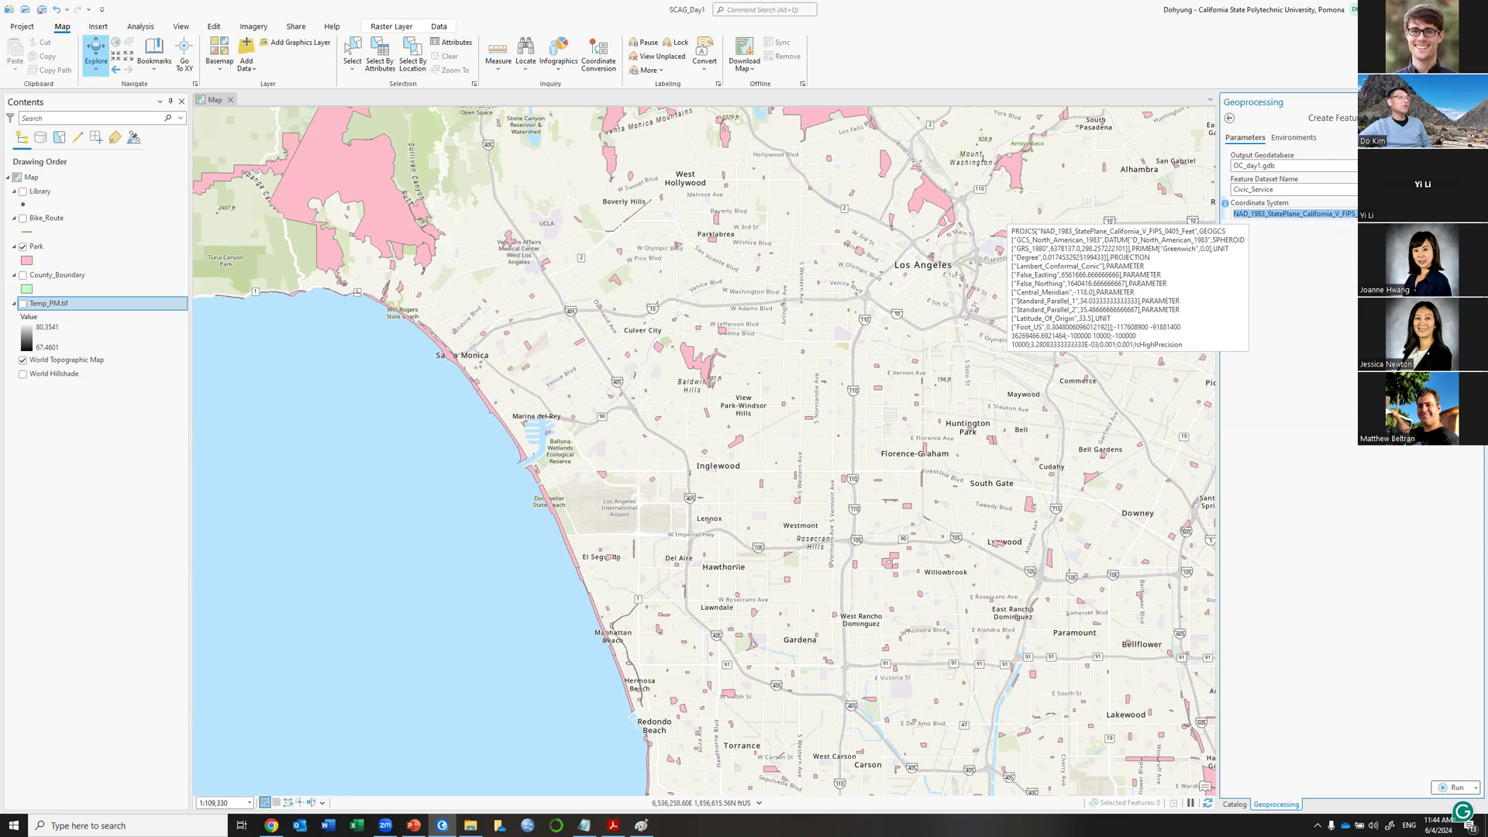
left_click(1387, 215)
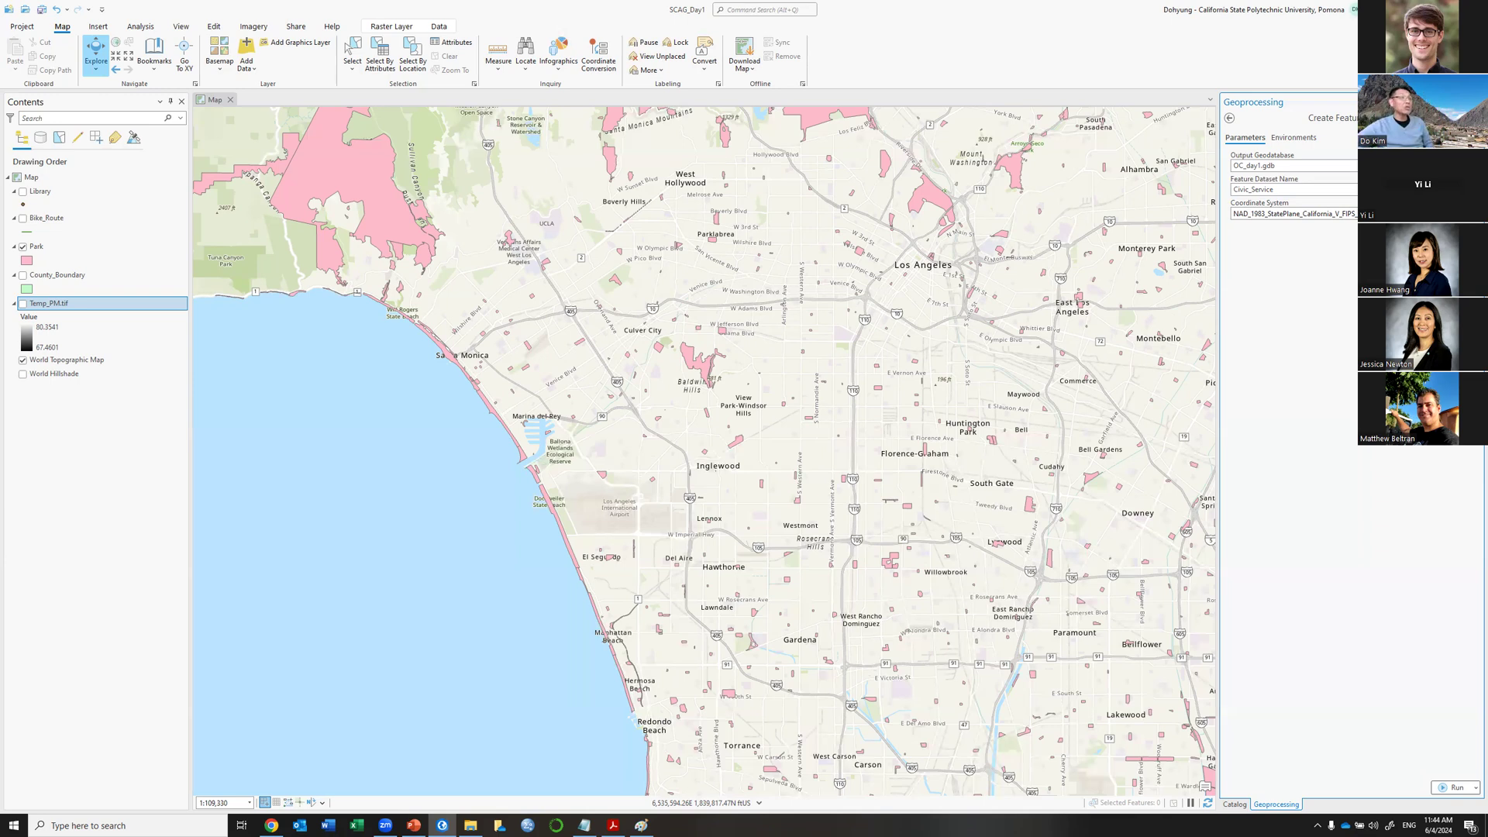
left_click(1448, 787)
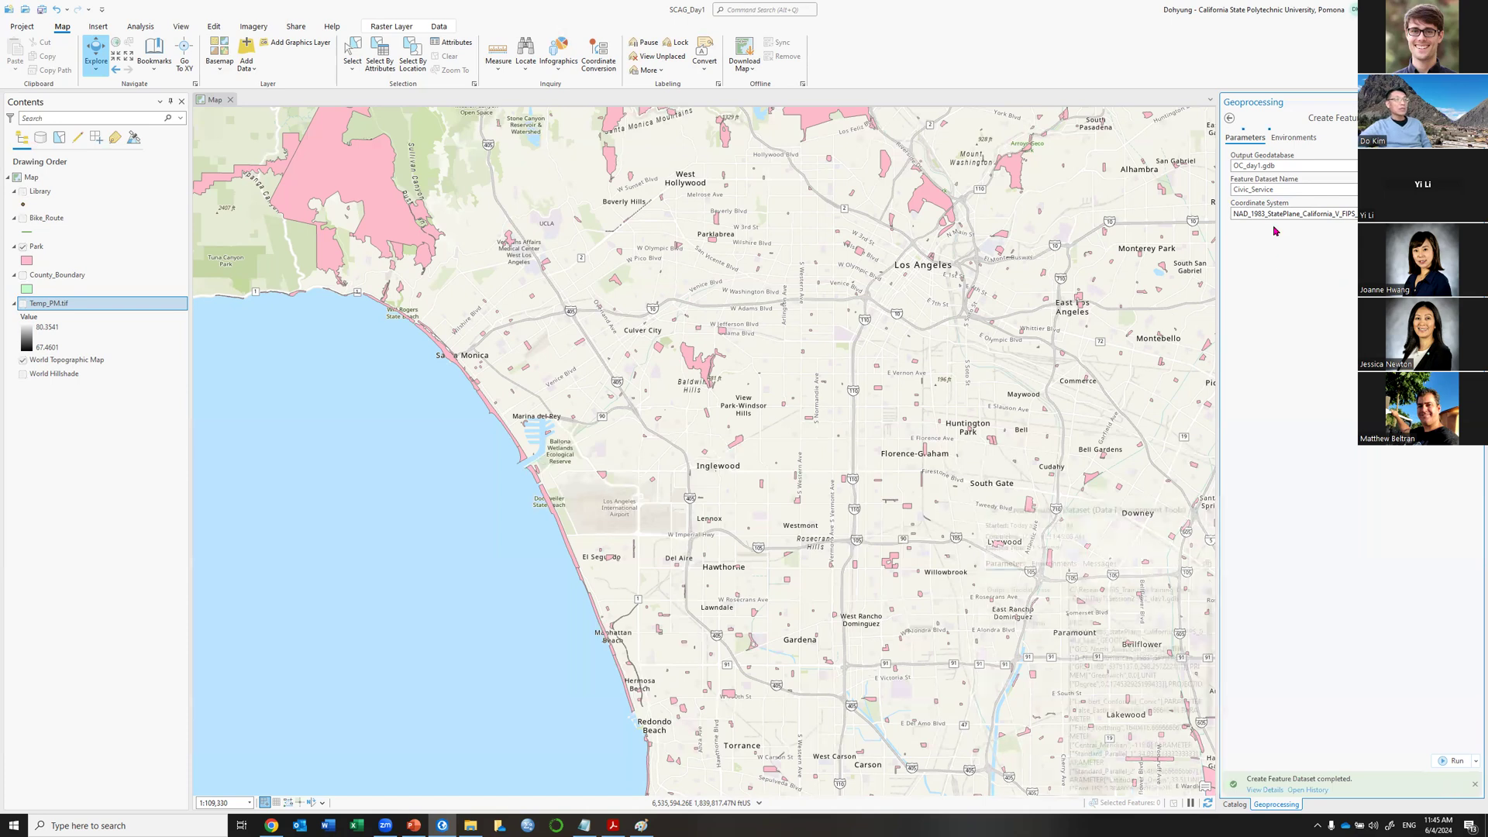
left_click(1265, 790)
Expand OC_day1.gdb in the Catalog and select the Civic_Service feature dataset.
left_click(1235, 804)
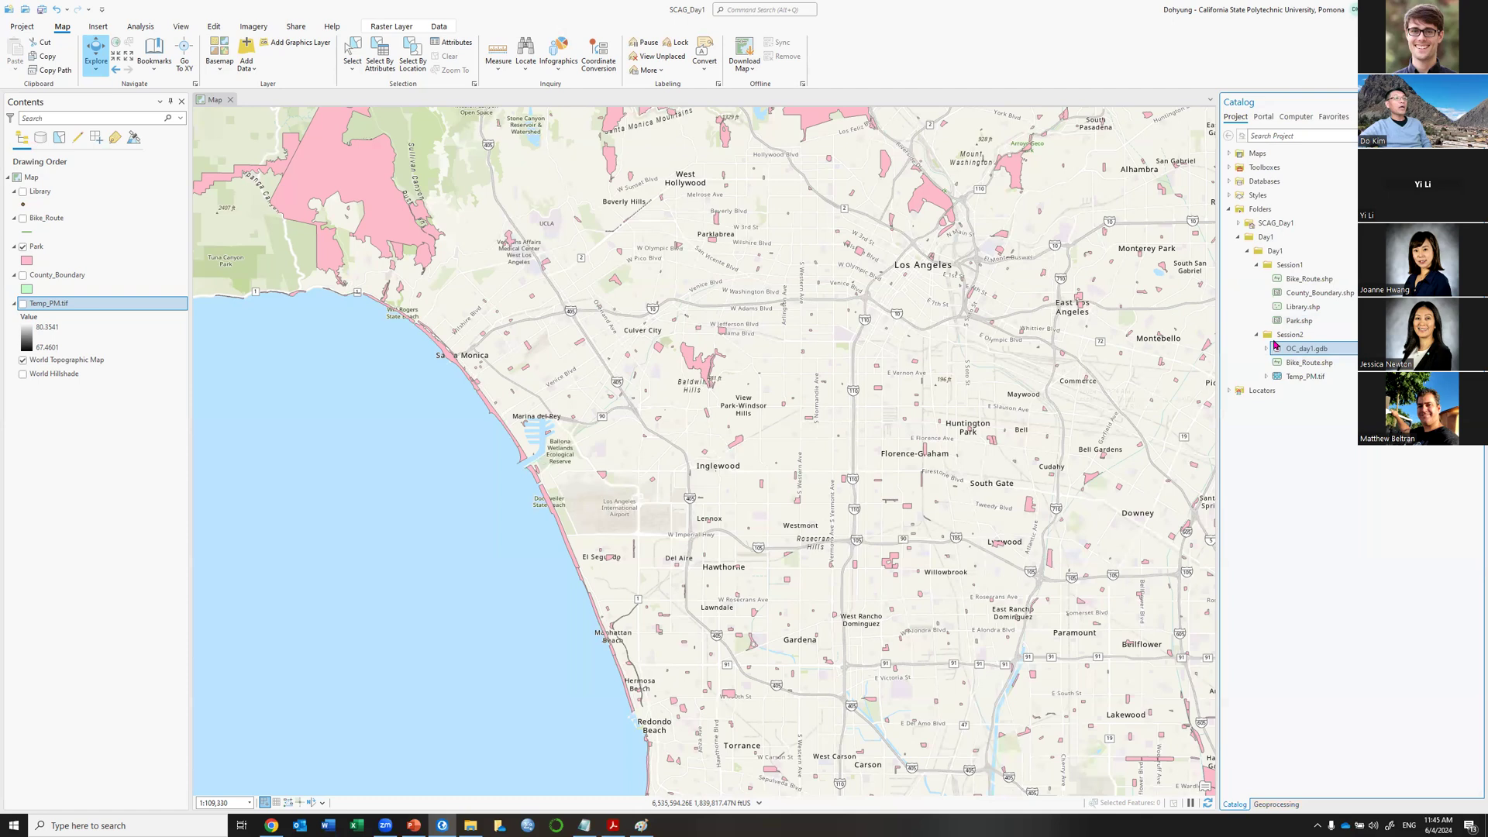
left_click(1267, 348)
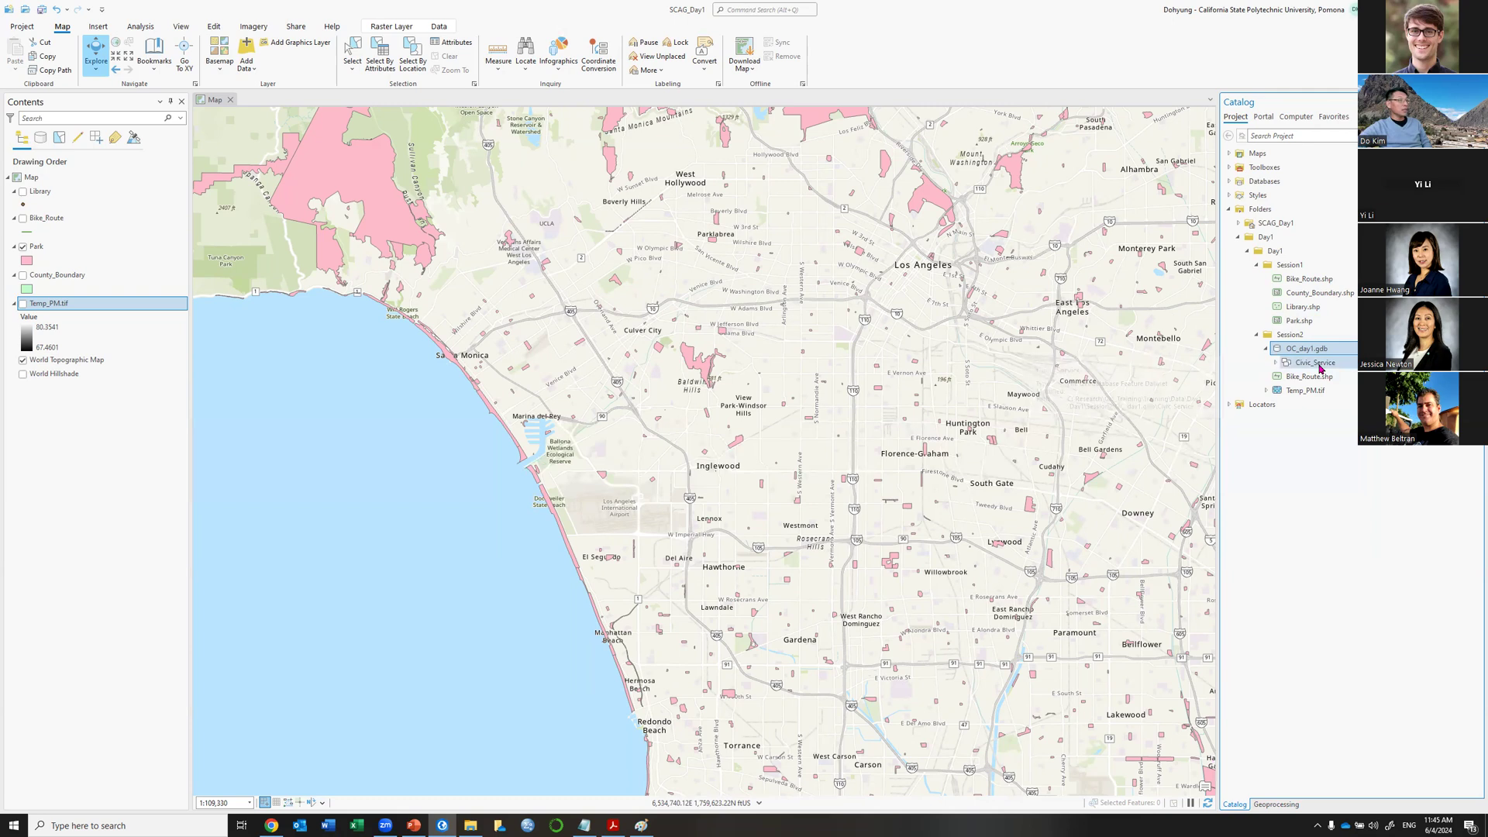
mouse_move(1321, 369)
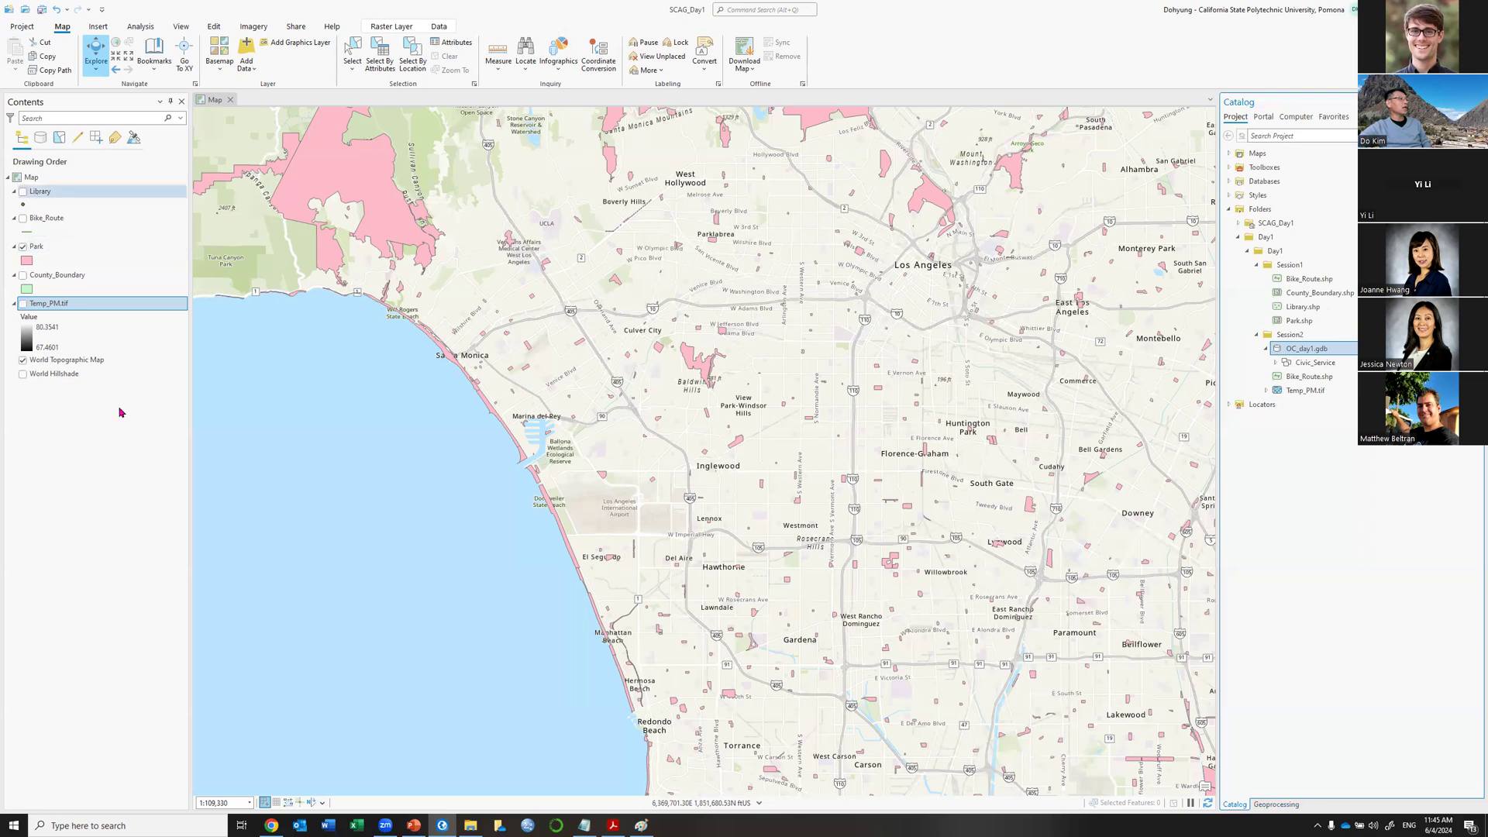
left_click(1339, 364)
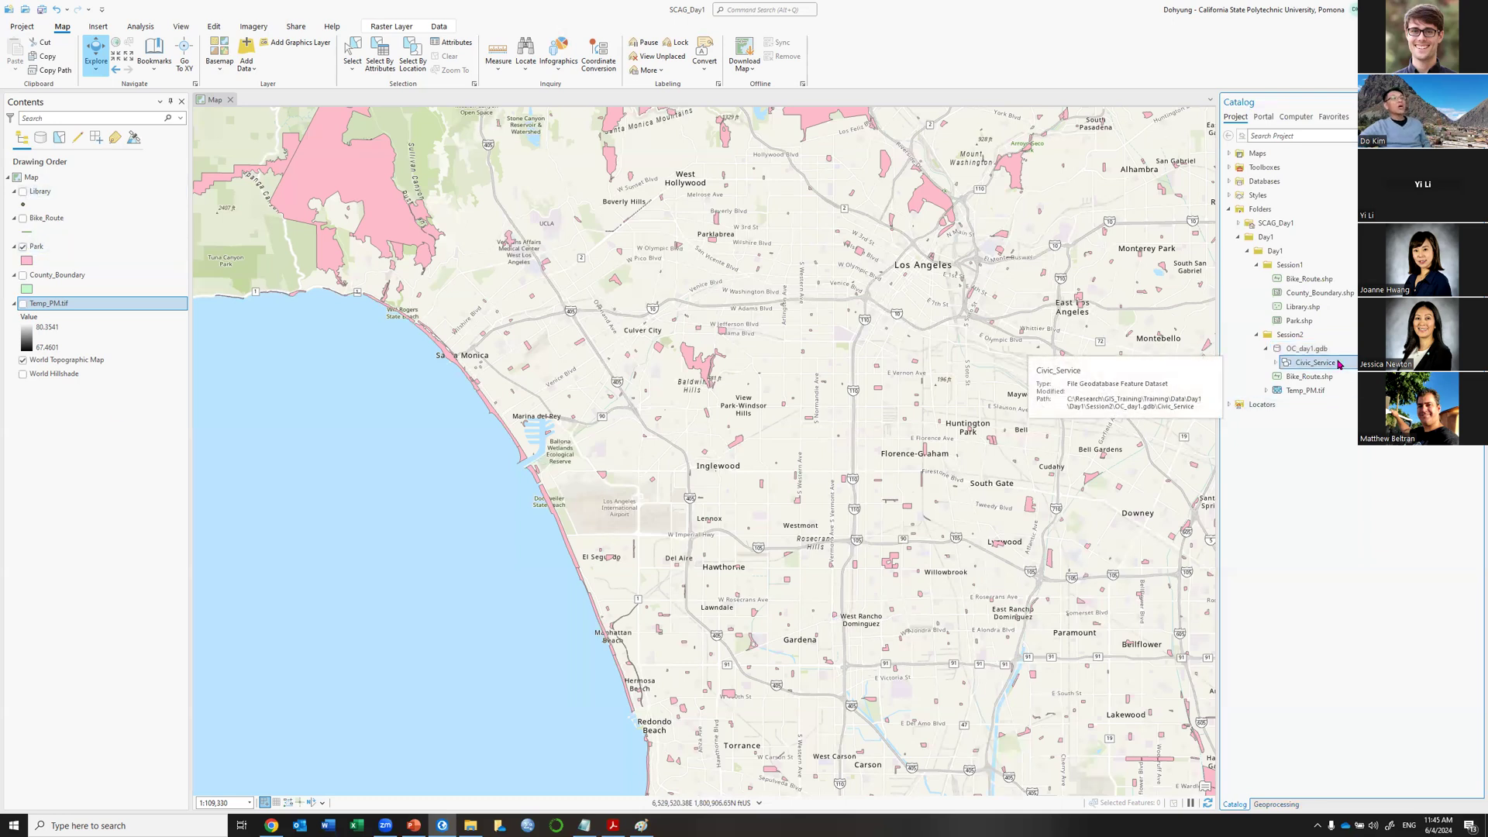
Import the Library and Park layers into Civic_Service with Feature Class To Geodatabase.
right_click(1339, 364)
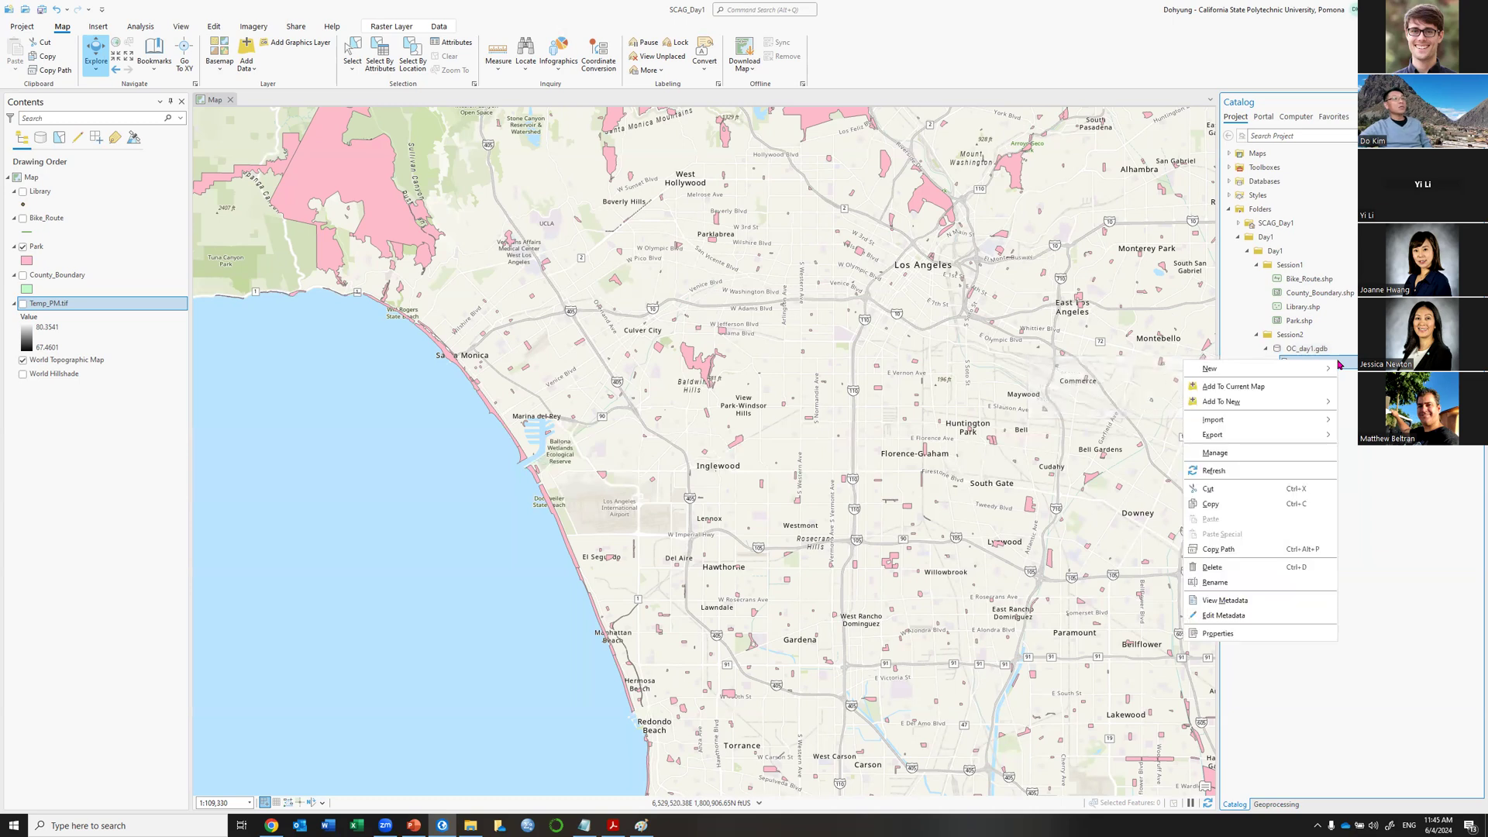
mouse_move(1219, 423)
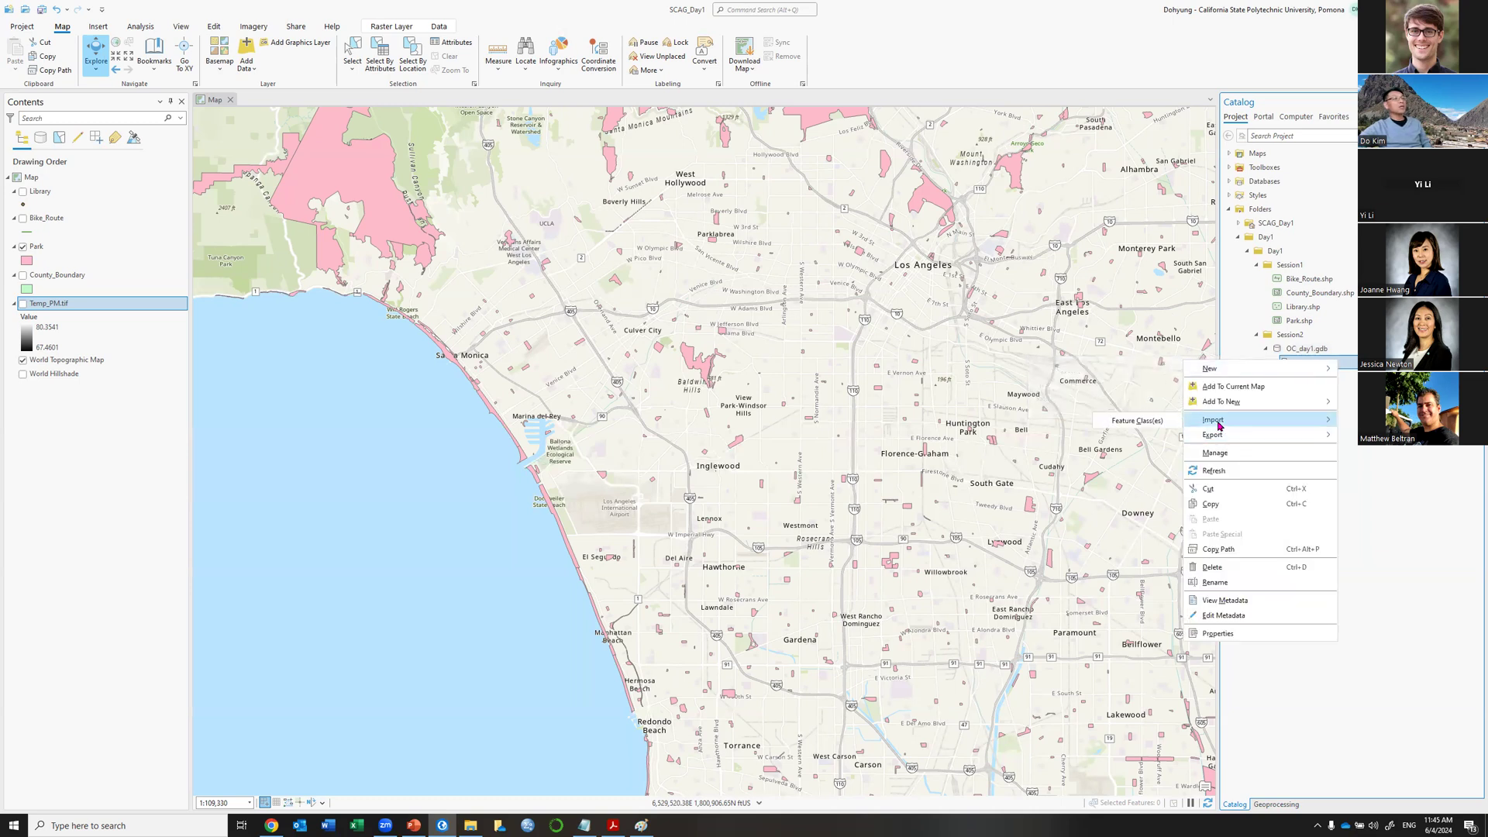
left_click(1151, 423)
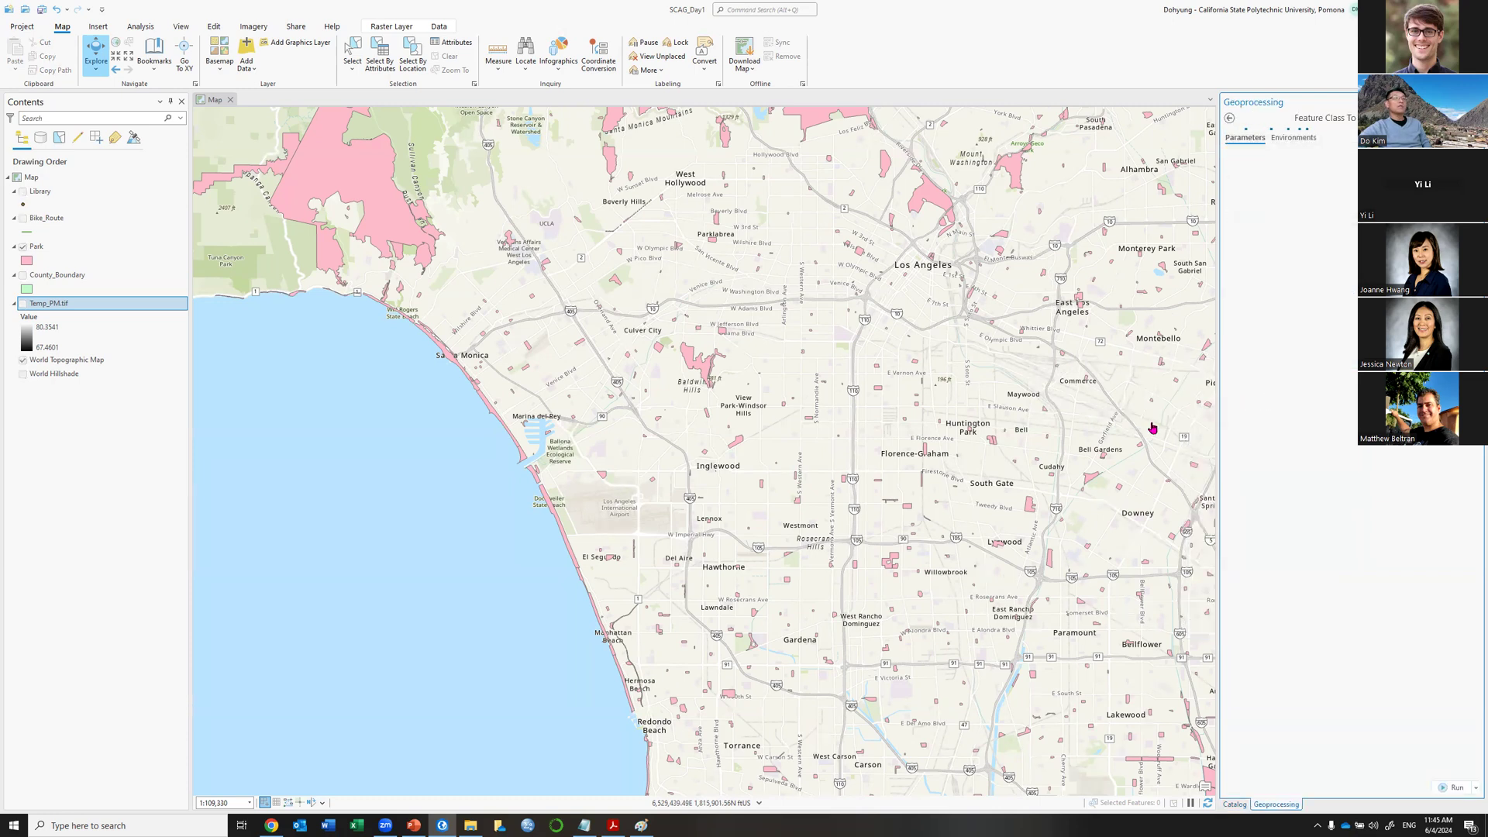
left_click(1455, 168)
left_click(1328, 182)
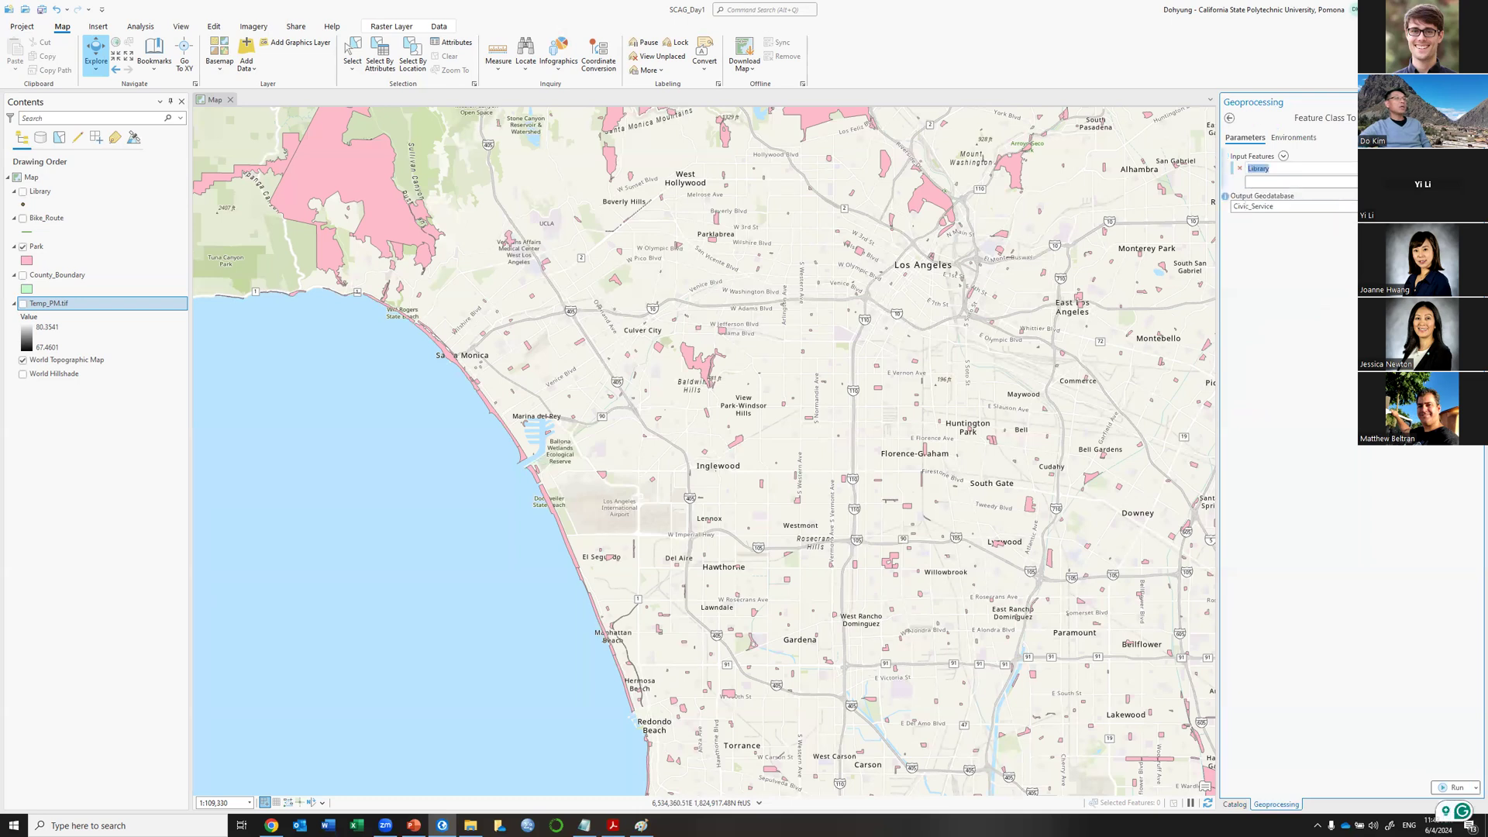
left_click(1456, 182)
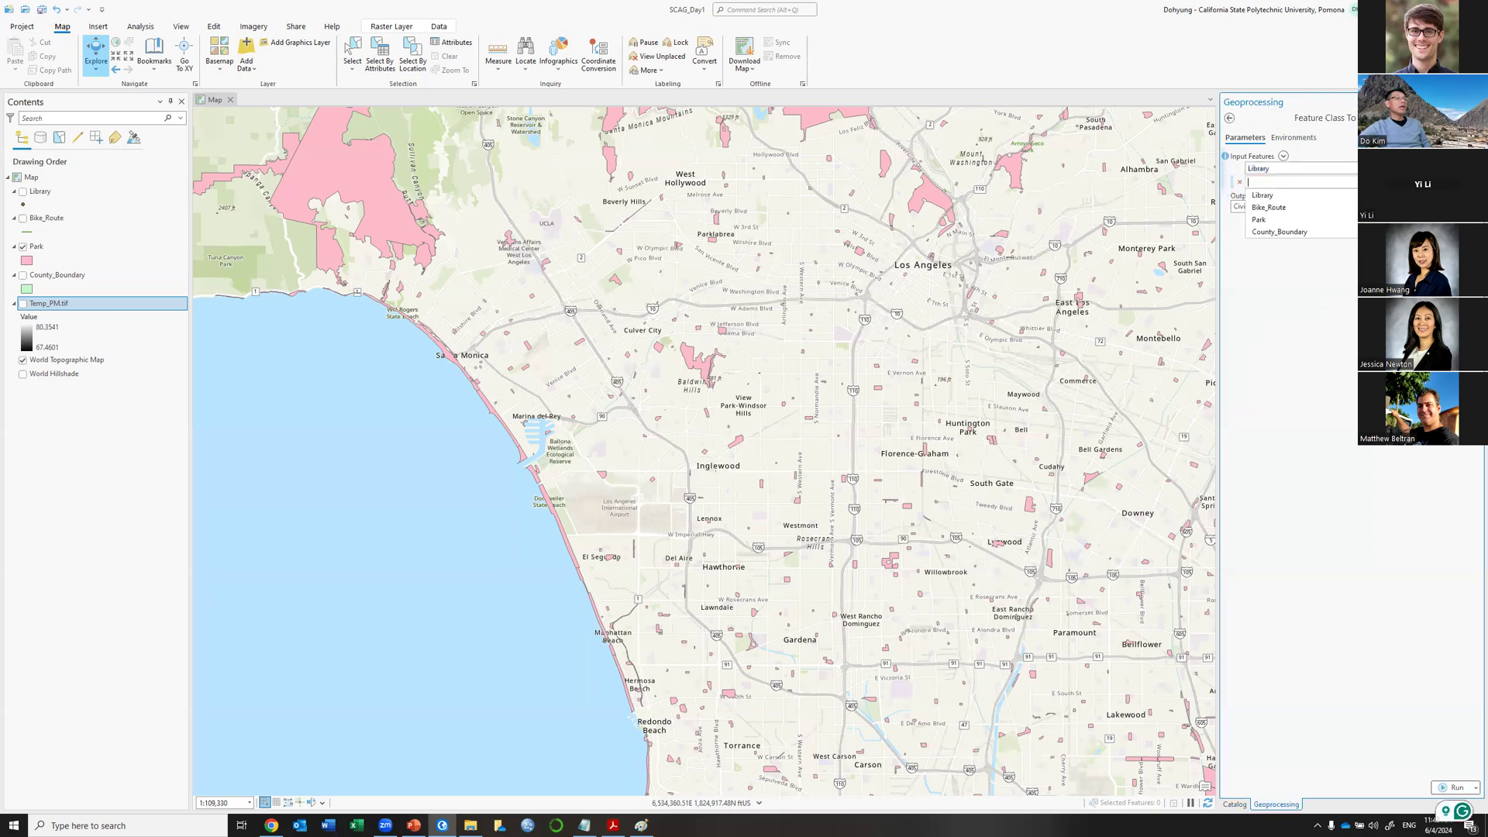
left_click(1331, 219)
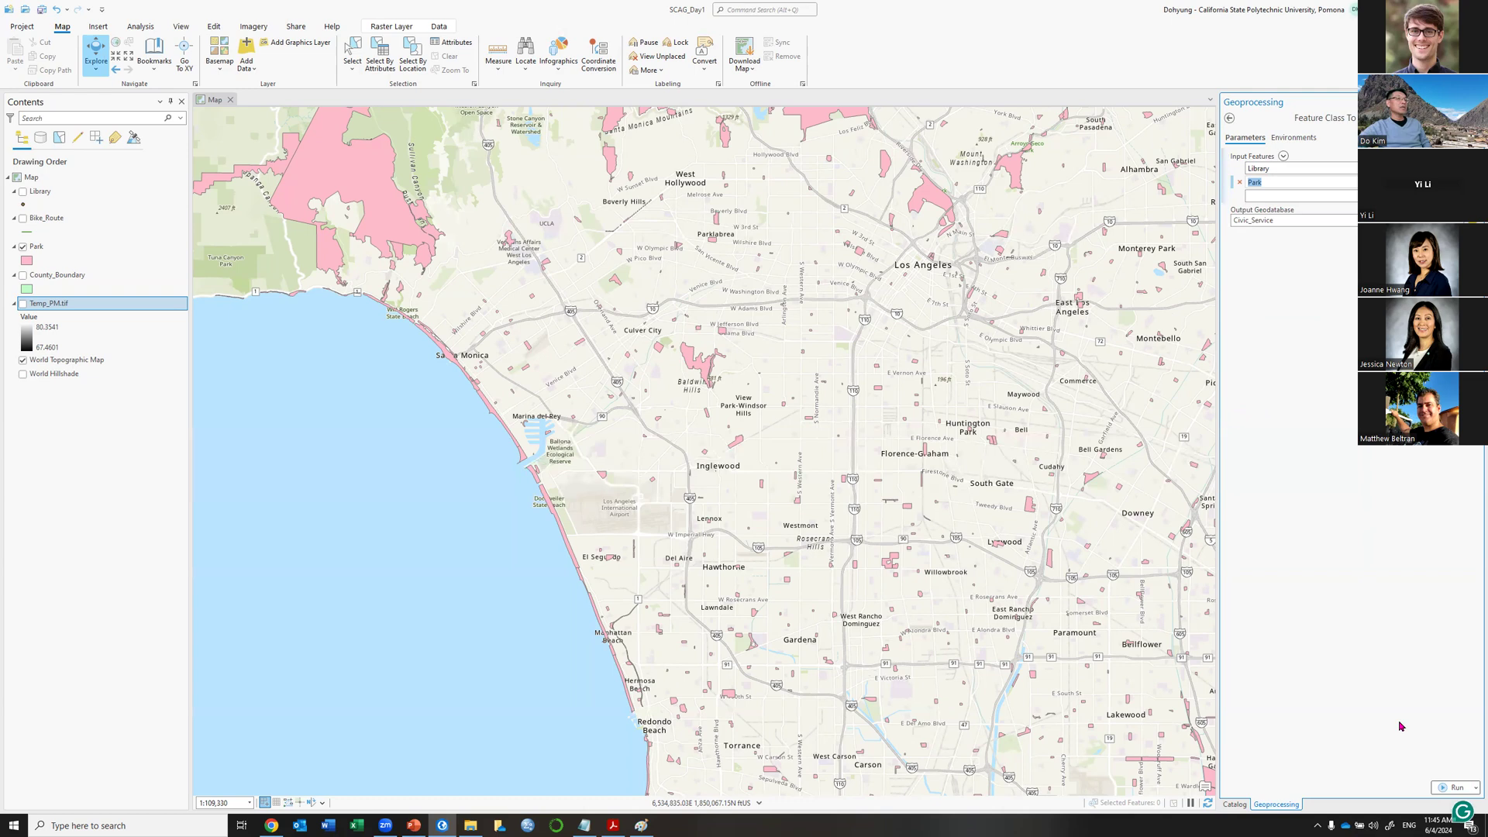
left_click(1445, 788)
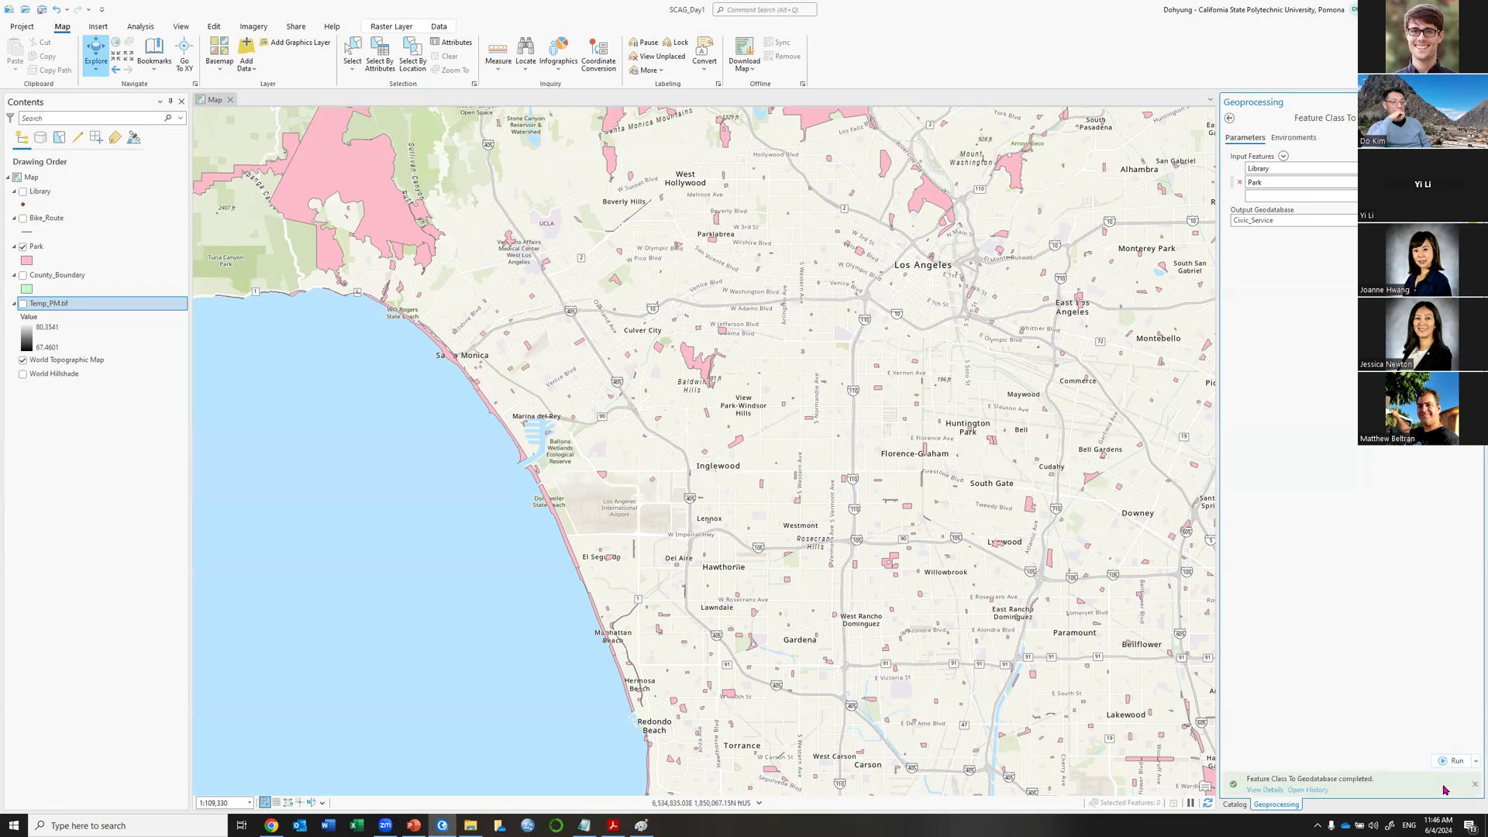
mouse_move(1444, 789)
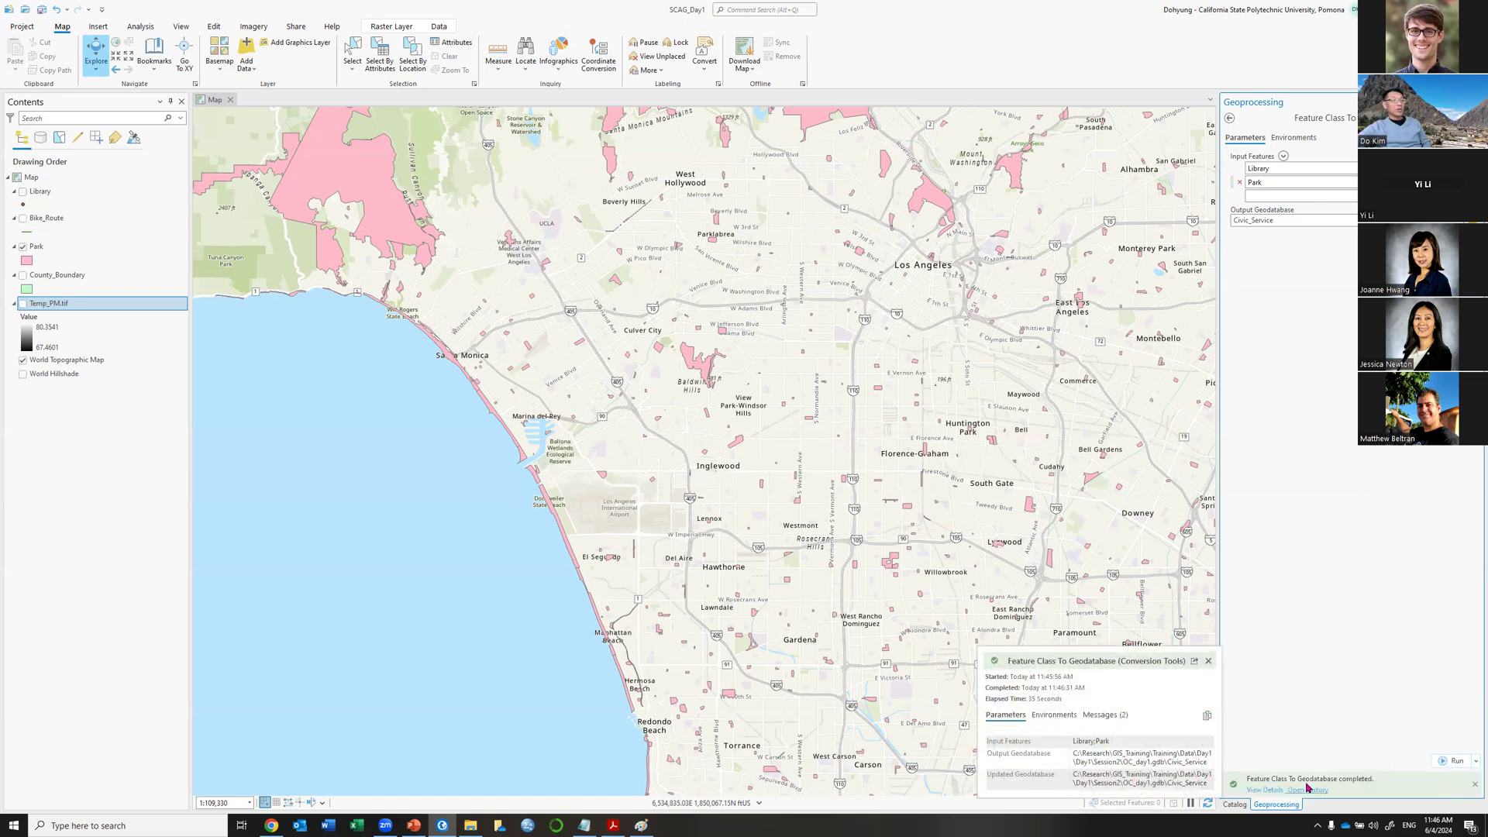
Expand Civic_Service in the Catalog and check the imported Park and Library feature classes.
left_click(1232, 804)
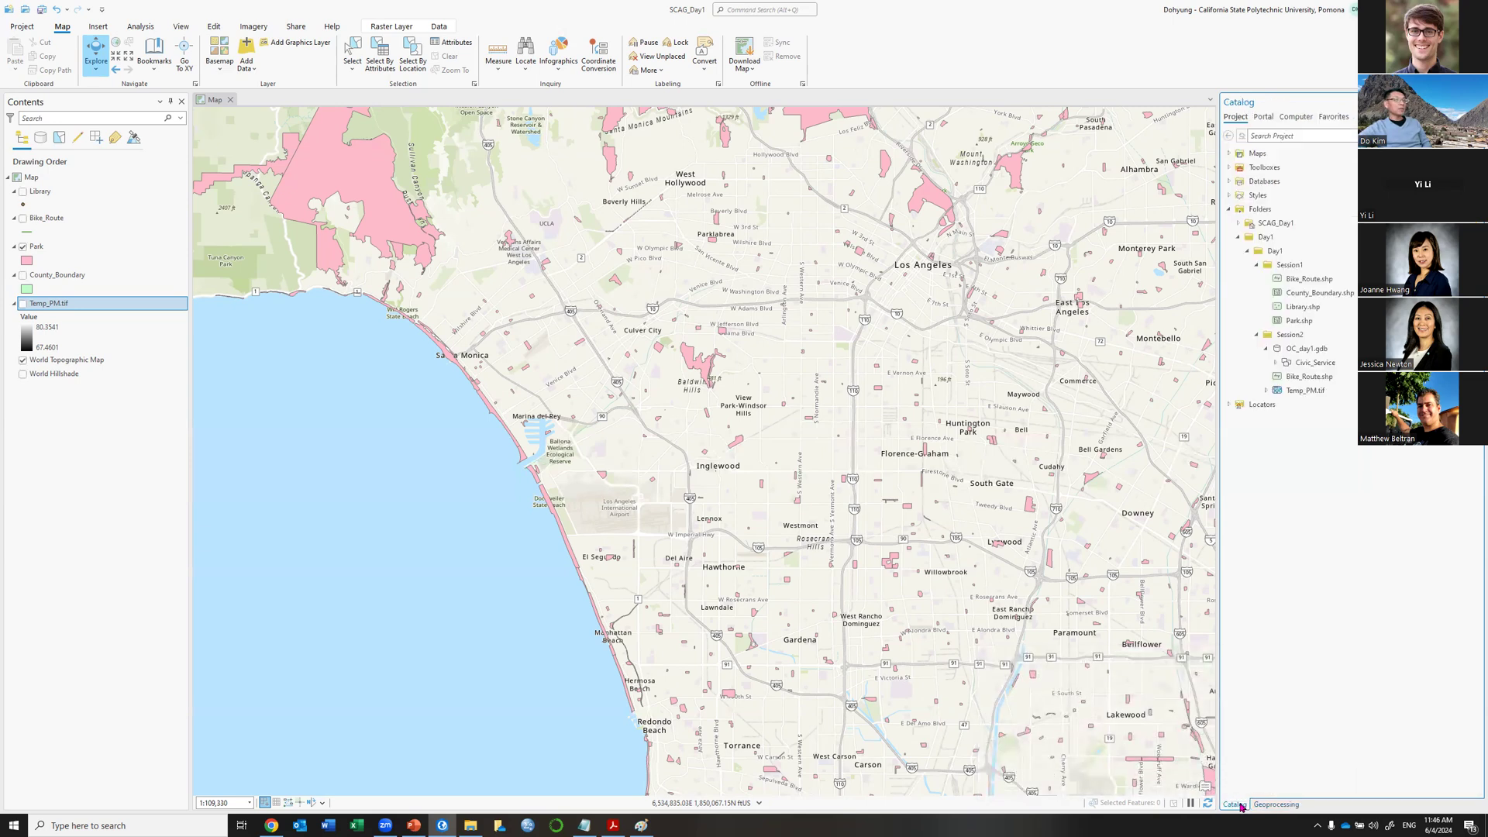
left_click(1277, 365)
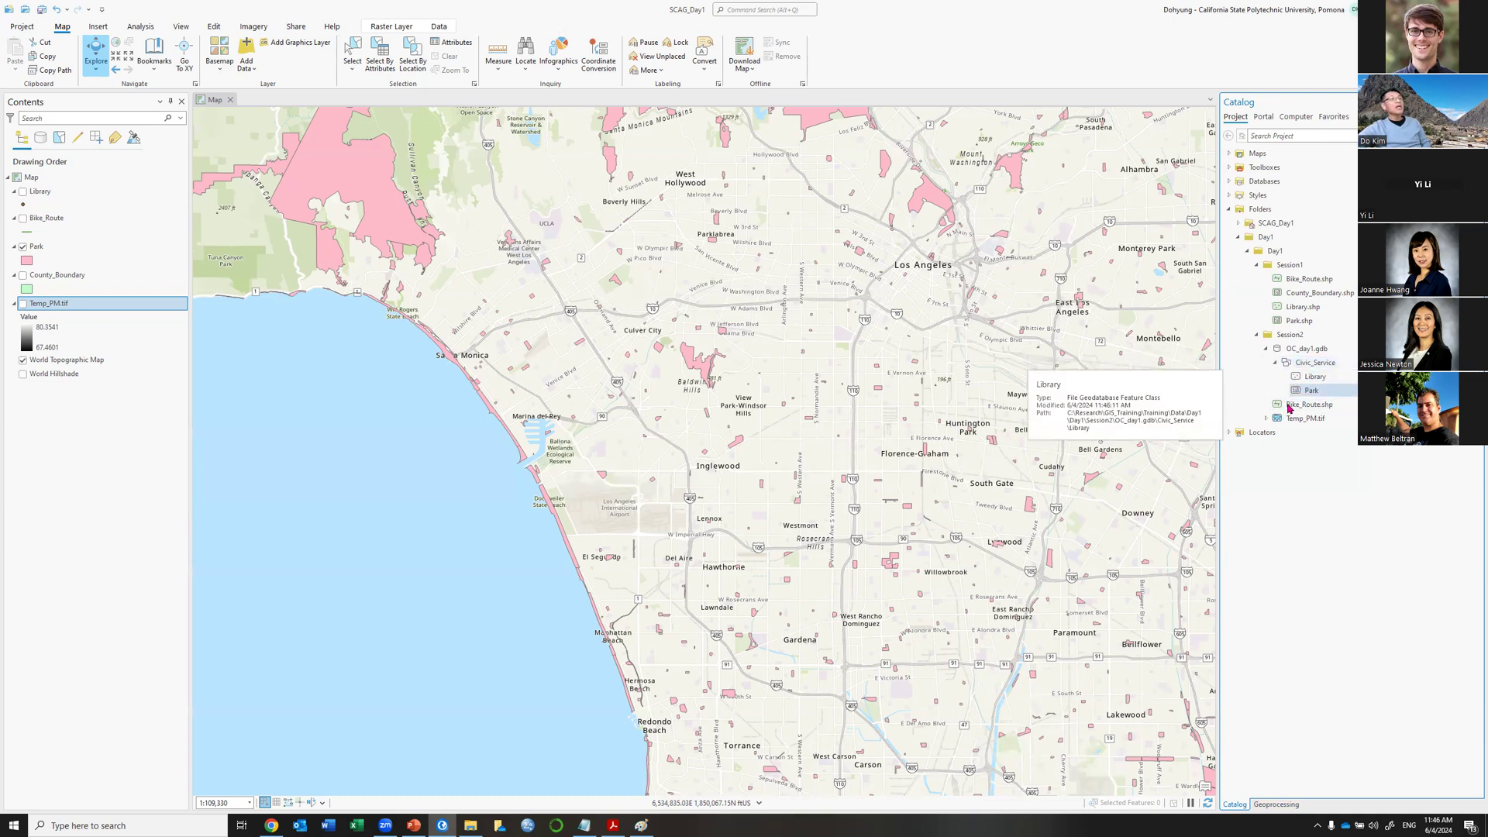
left_click(1317, 390)
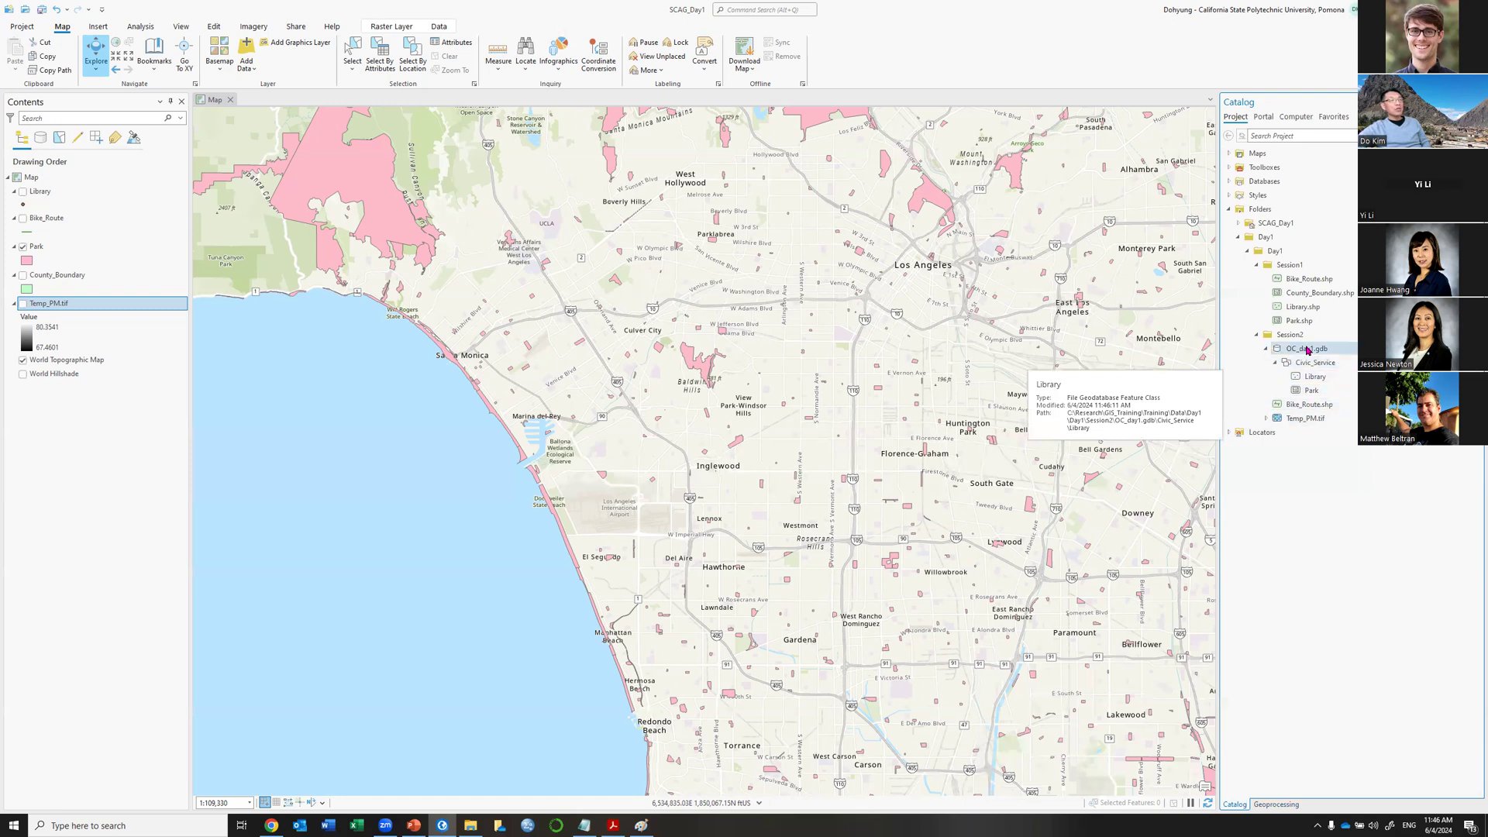
left_click(1313, 375)
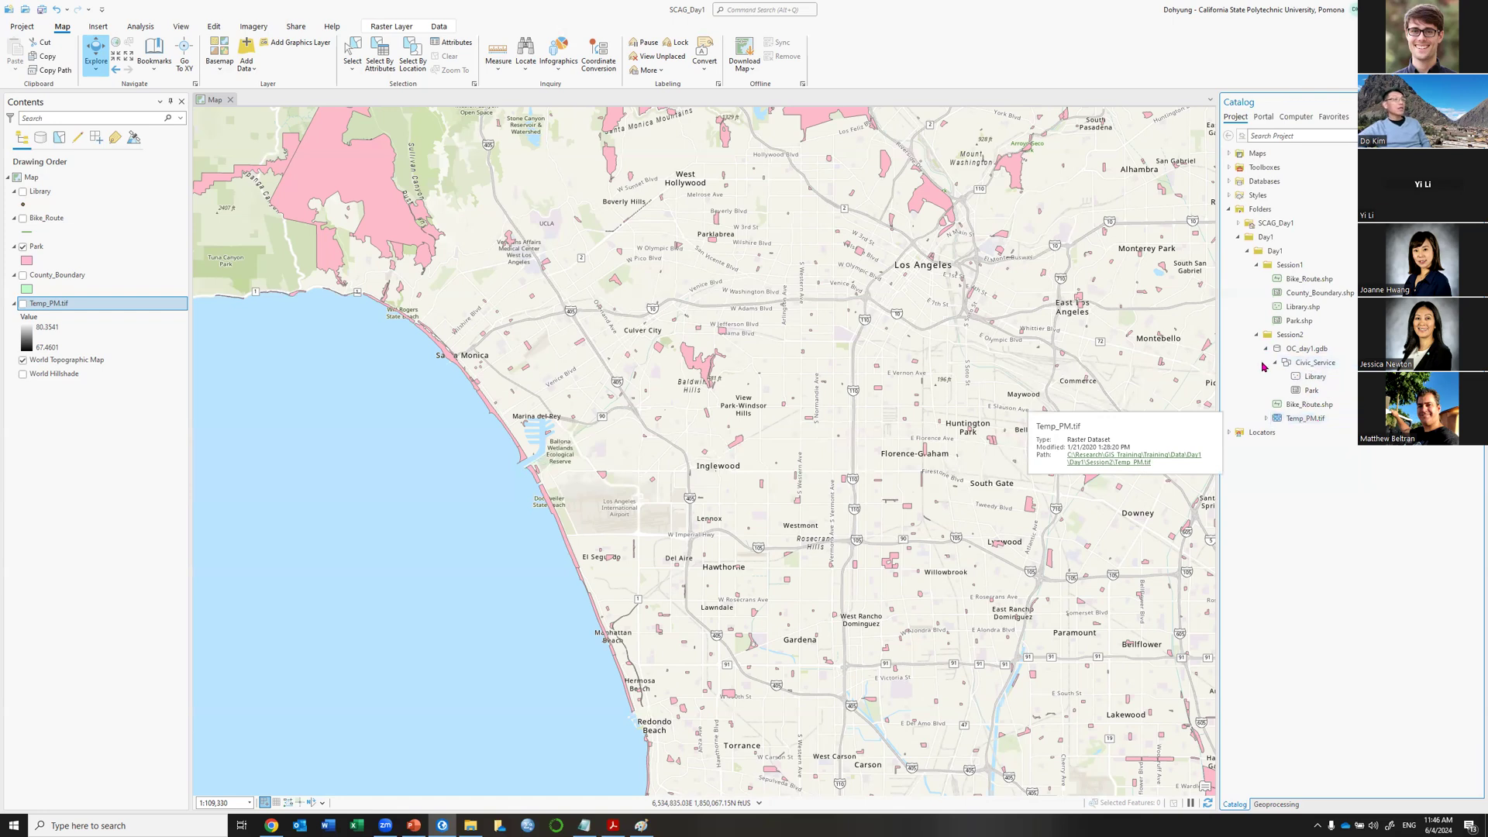
left_click(1286, 418)
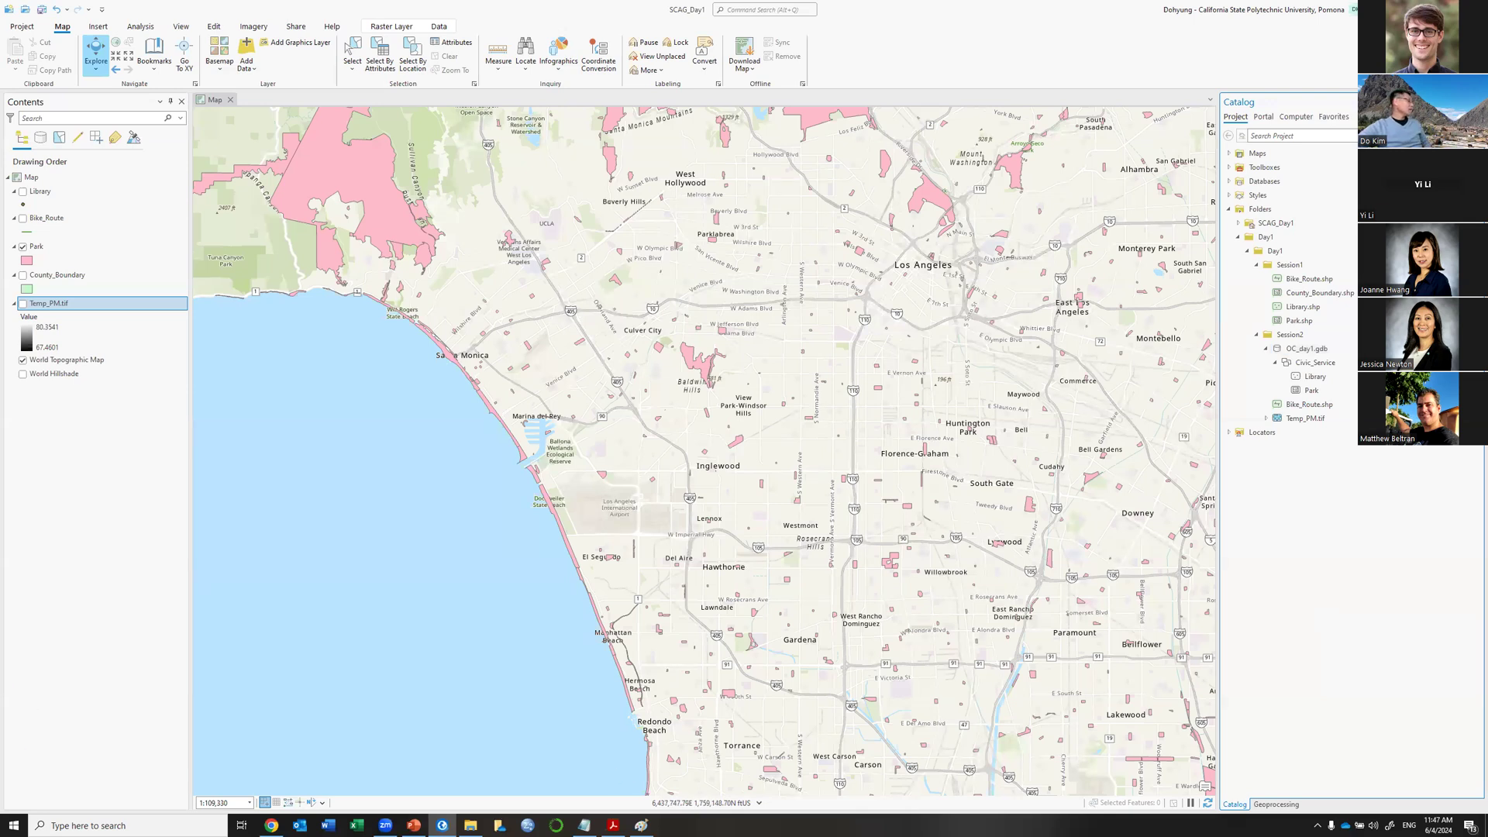
Advance the PowerPoint slide show past its last slide and exit it.
left_click(414, 825)
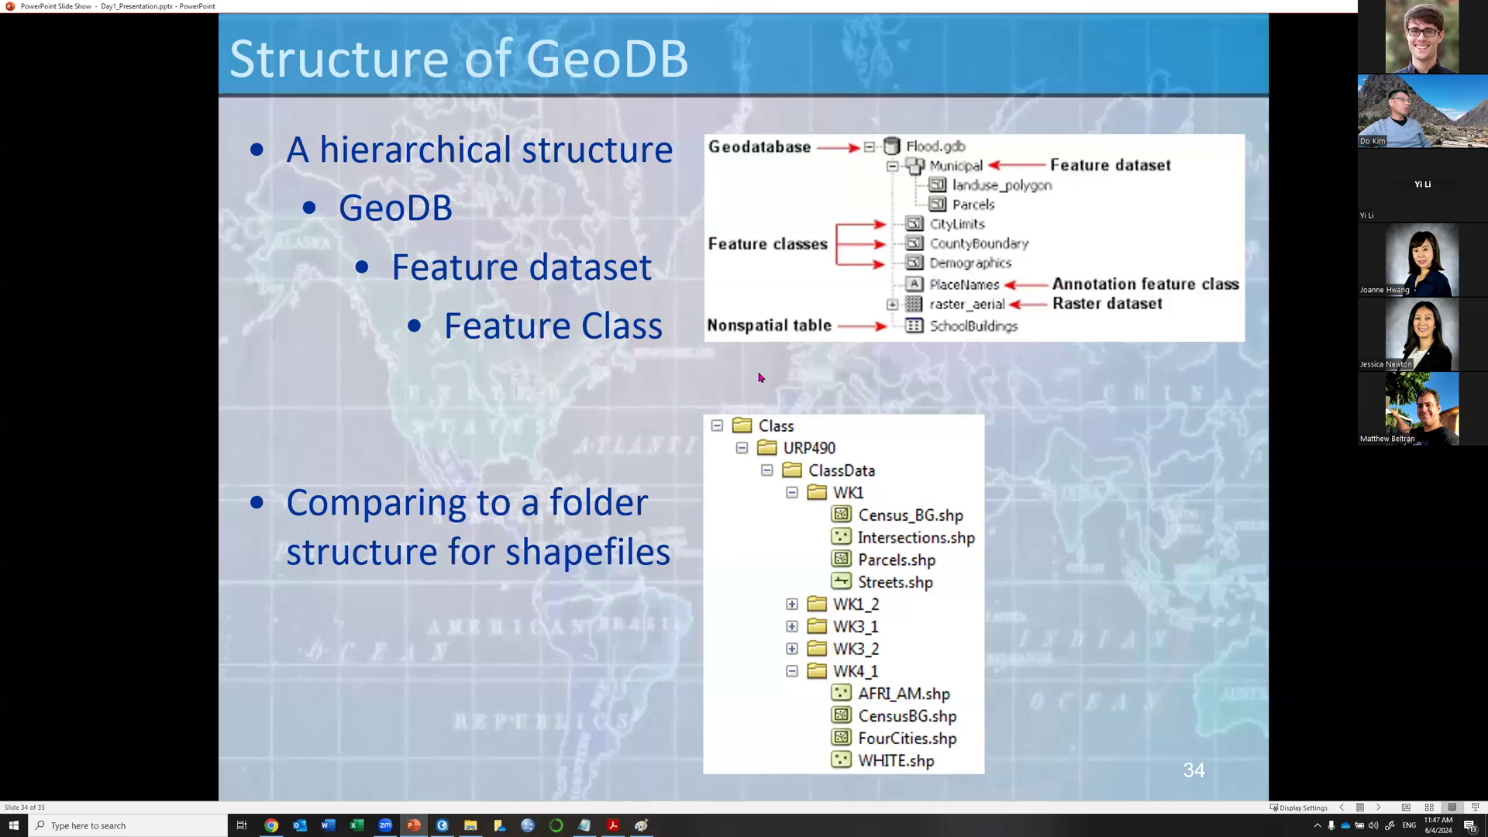
left_click(759, 377)
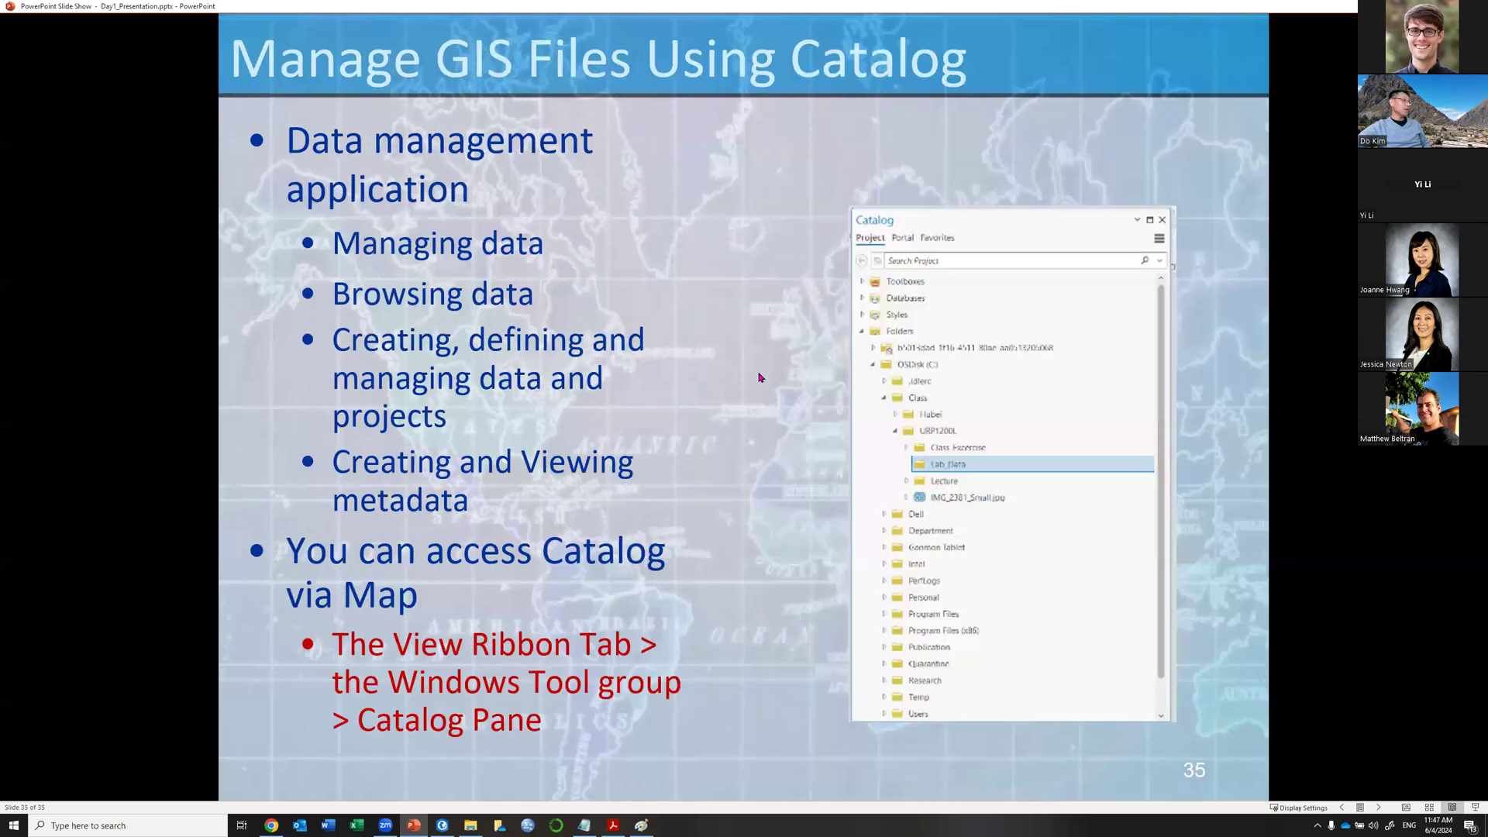
key("Right")
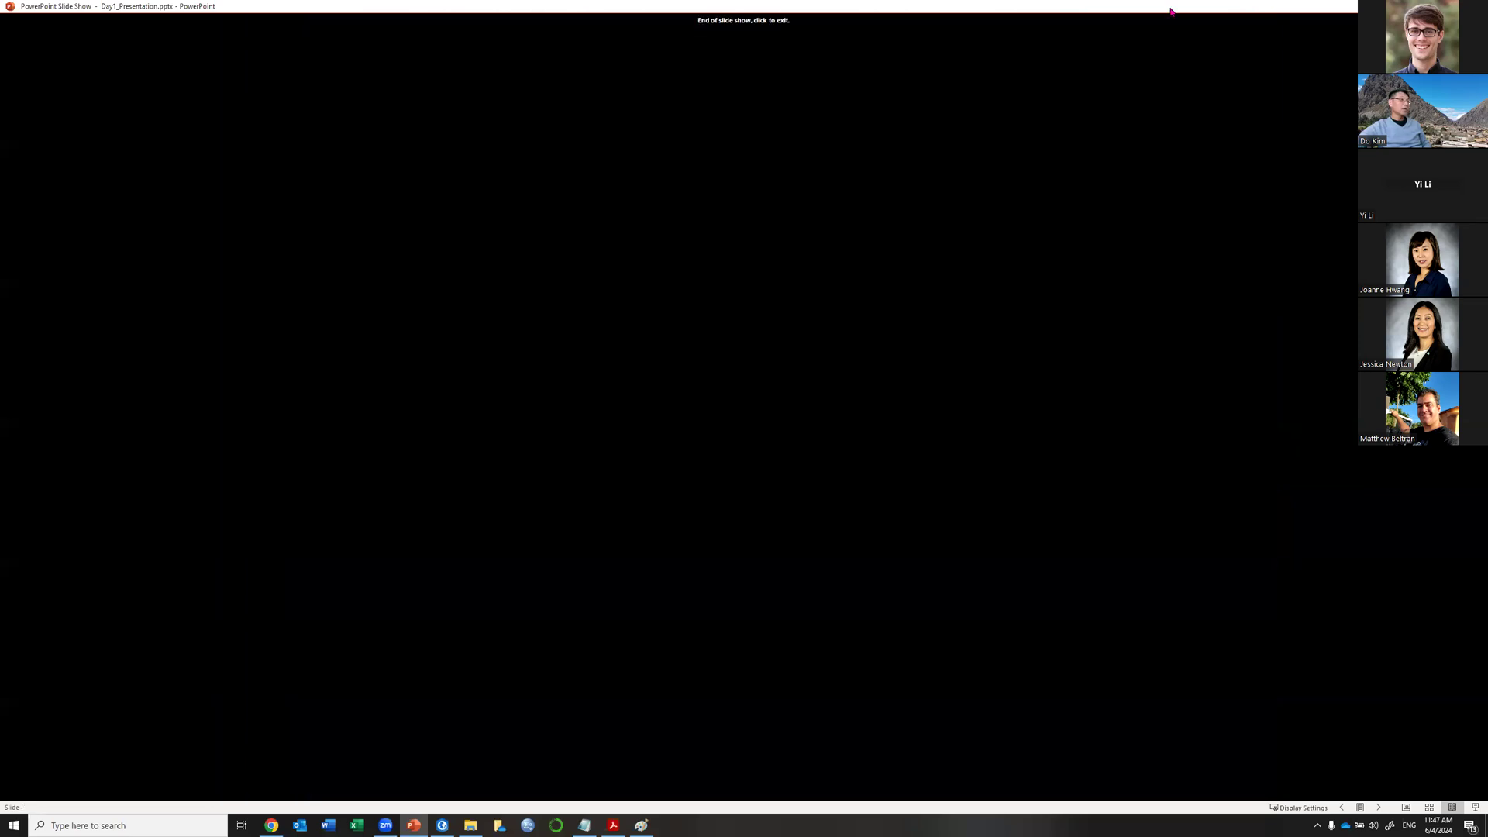
left_click(681, 571)
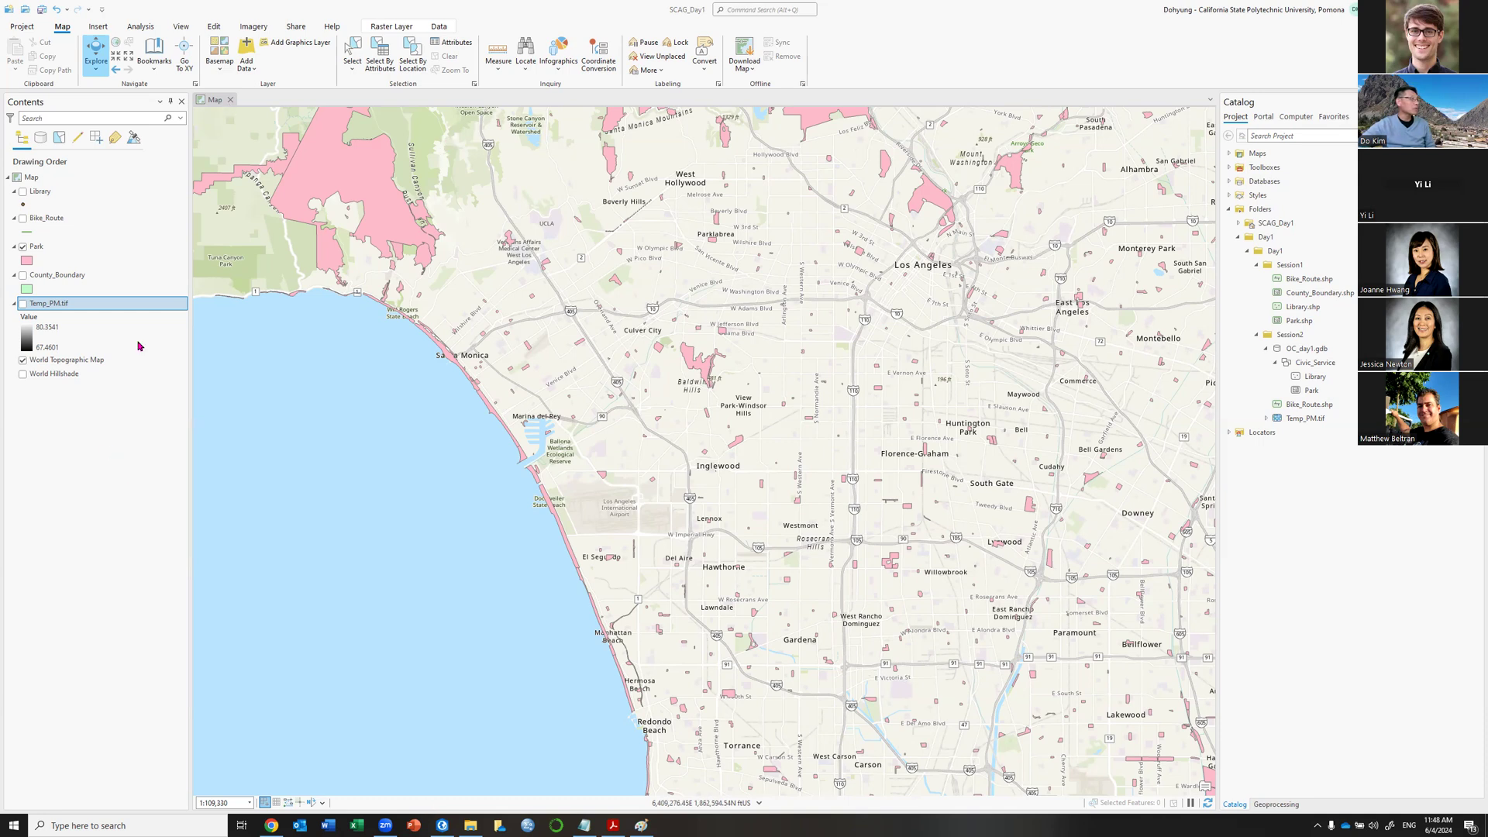
Add Sheet1$ from C:\Research\LA_MF_Development.xlsx to the map as a standalone table.
left_click(245, 52)
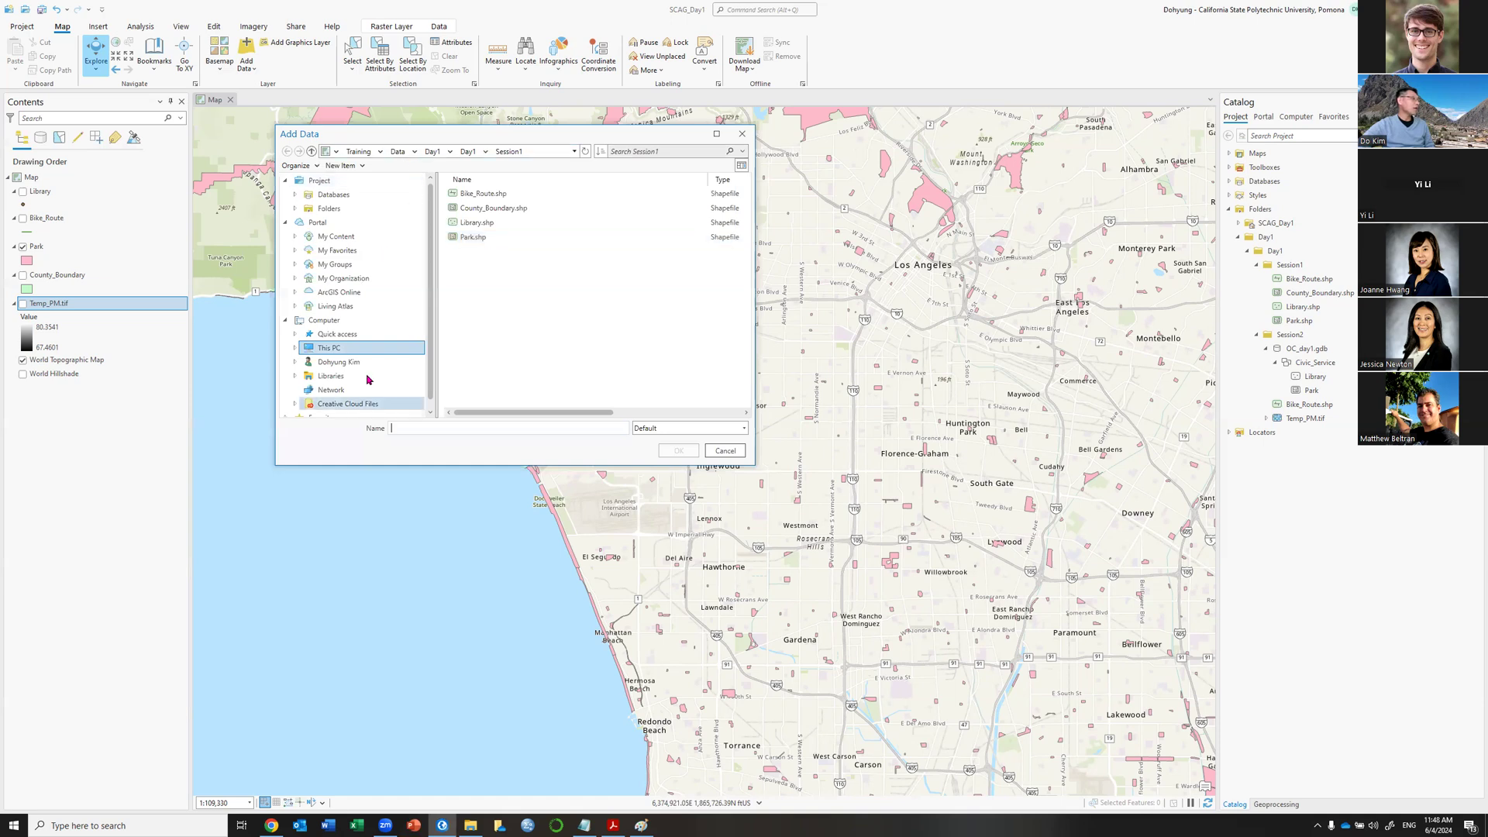
double_click(473, 296)
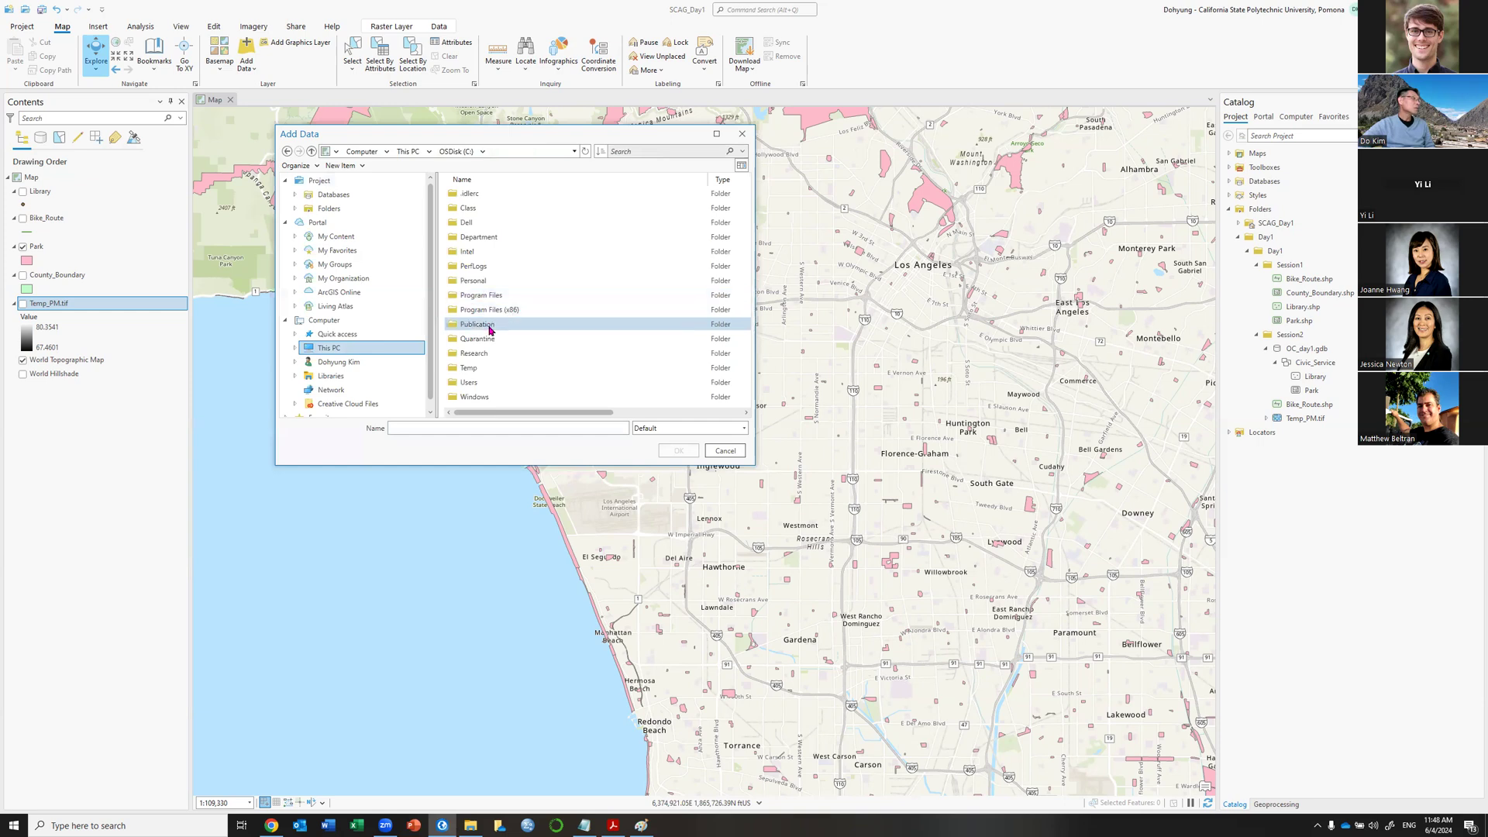
left_click(484, 357)
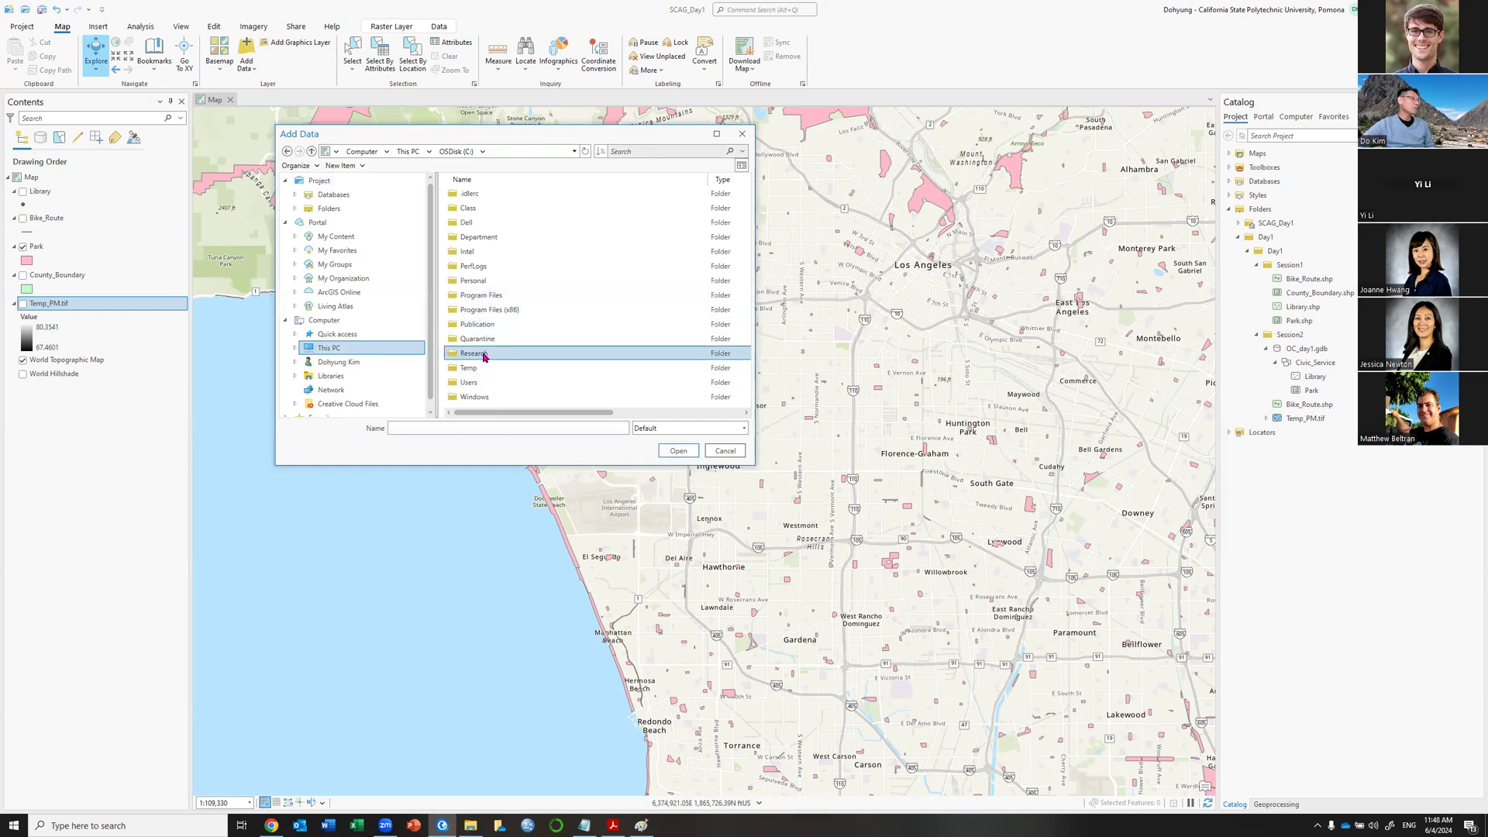
double_click(484, 356)
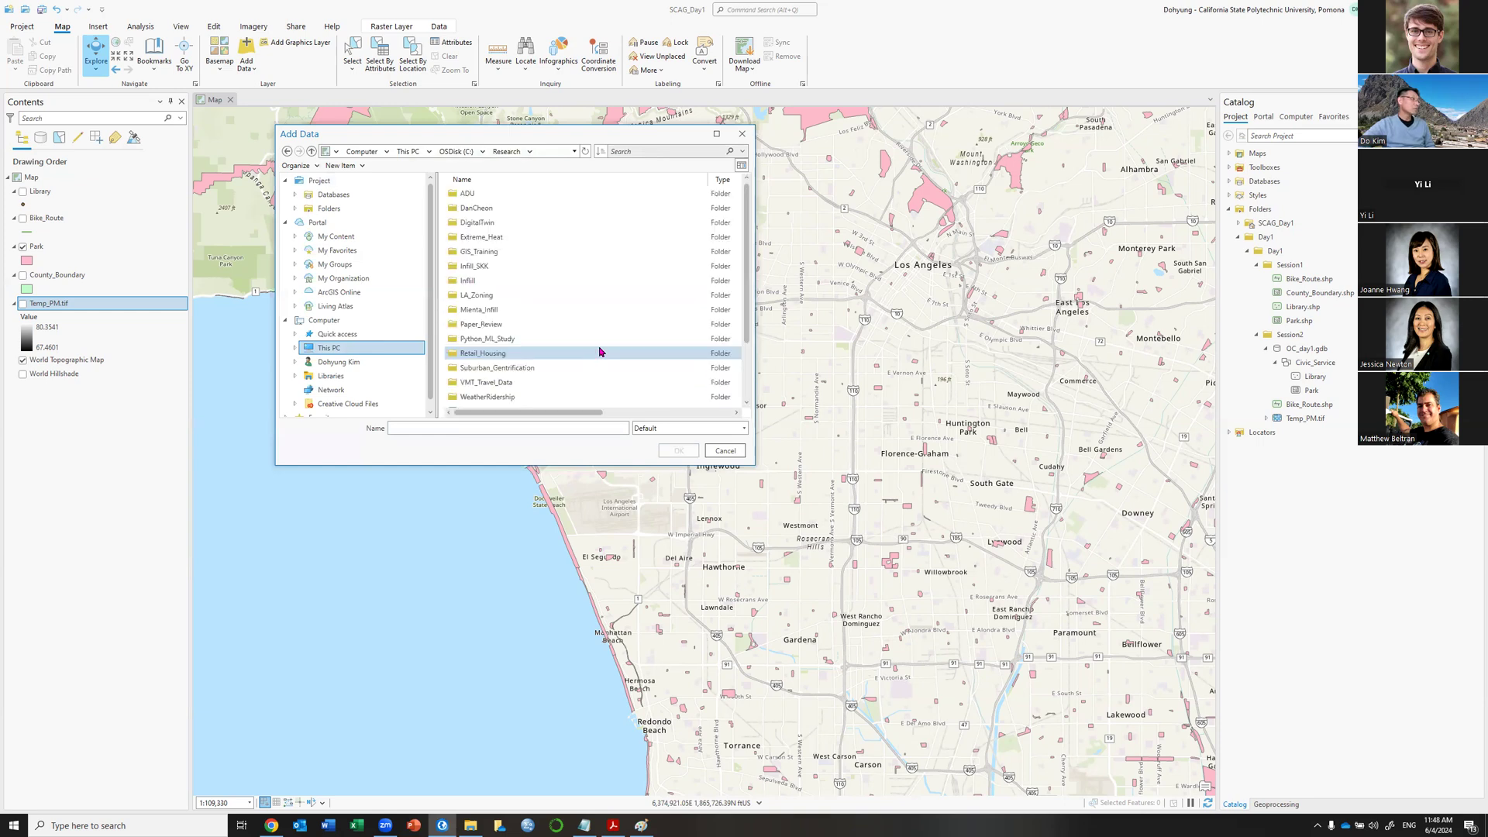
scroll(599, 351, "down", 1)
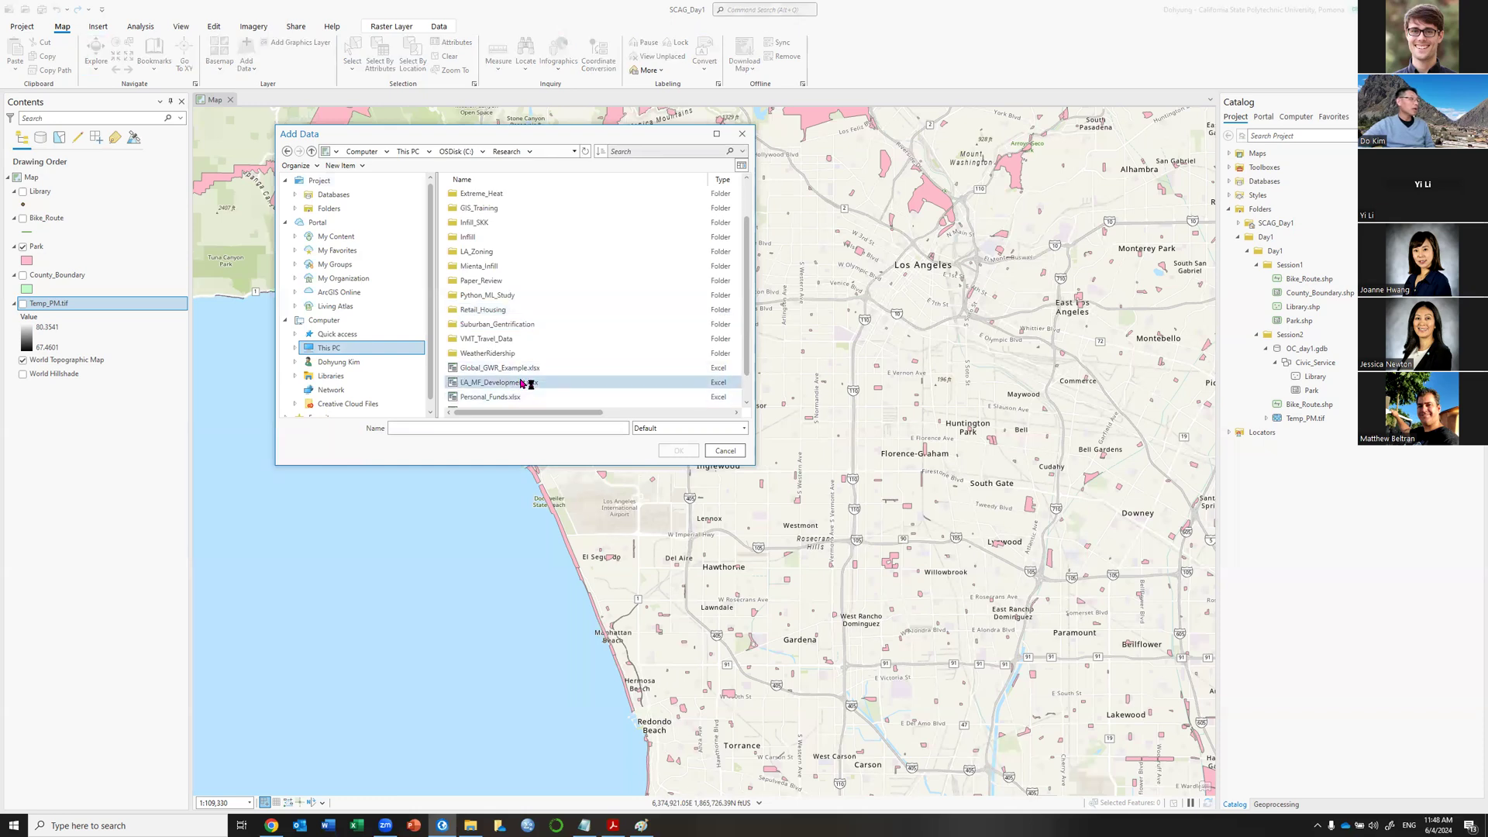
double_click(521, 382)
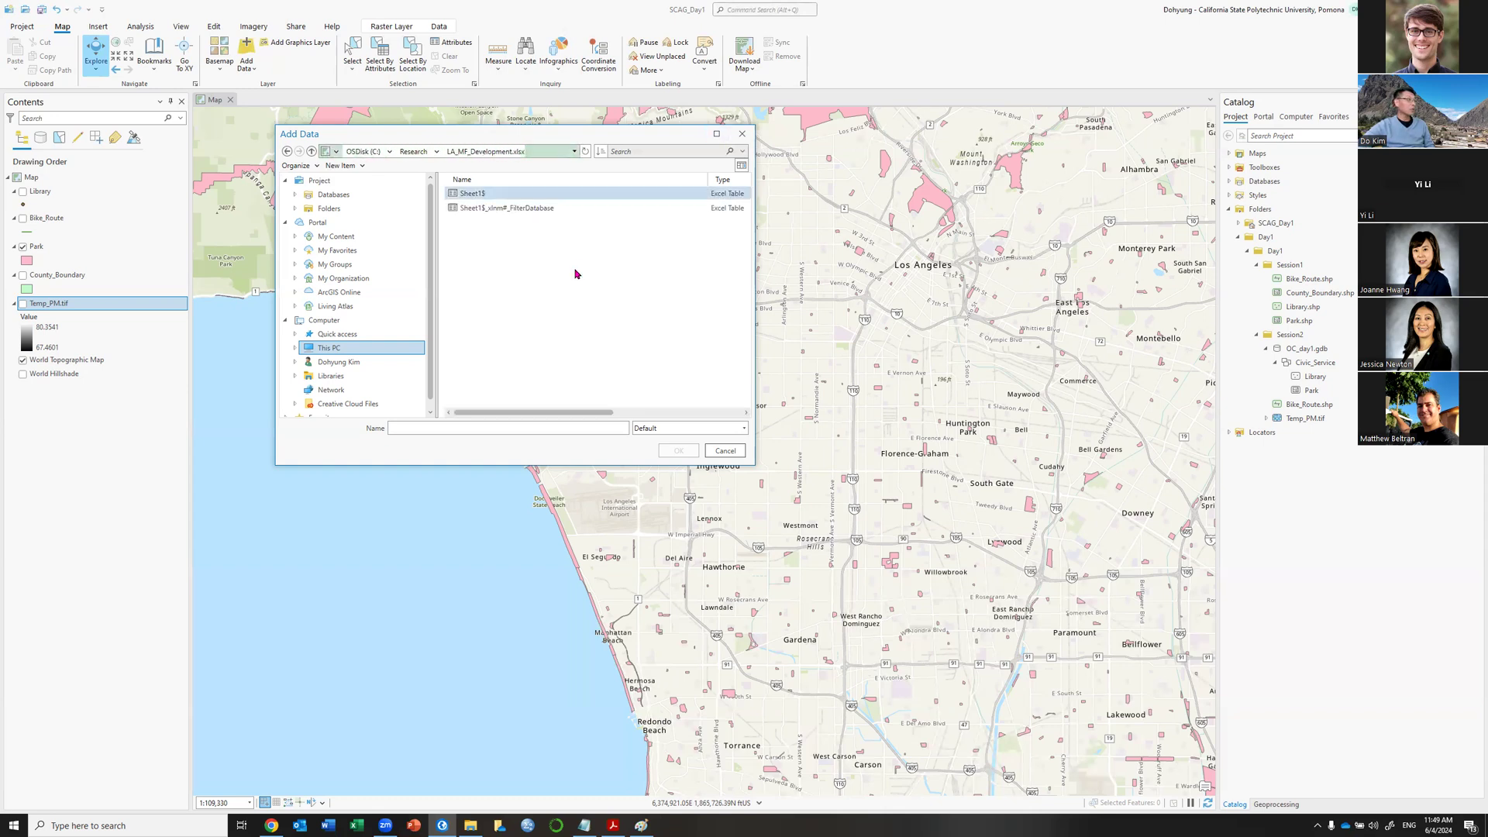
left_click(465, 194)
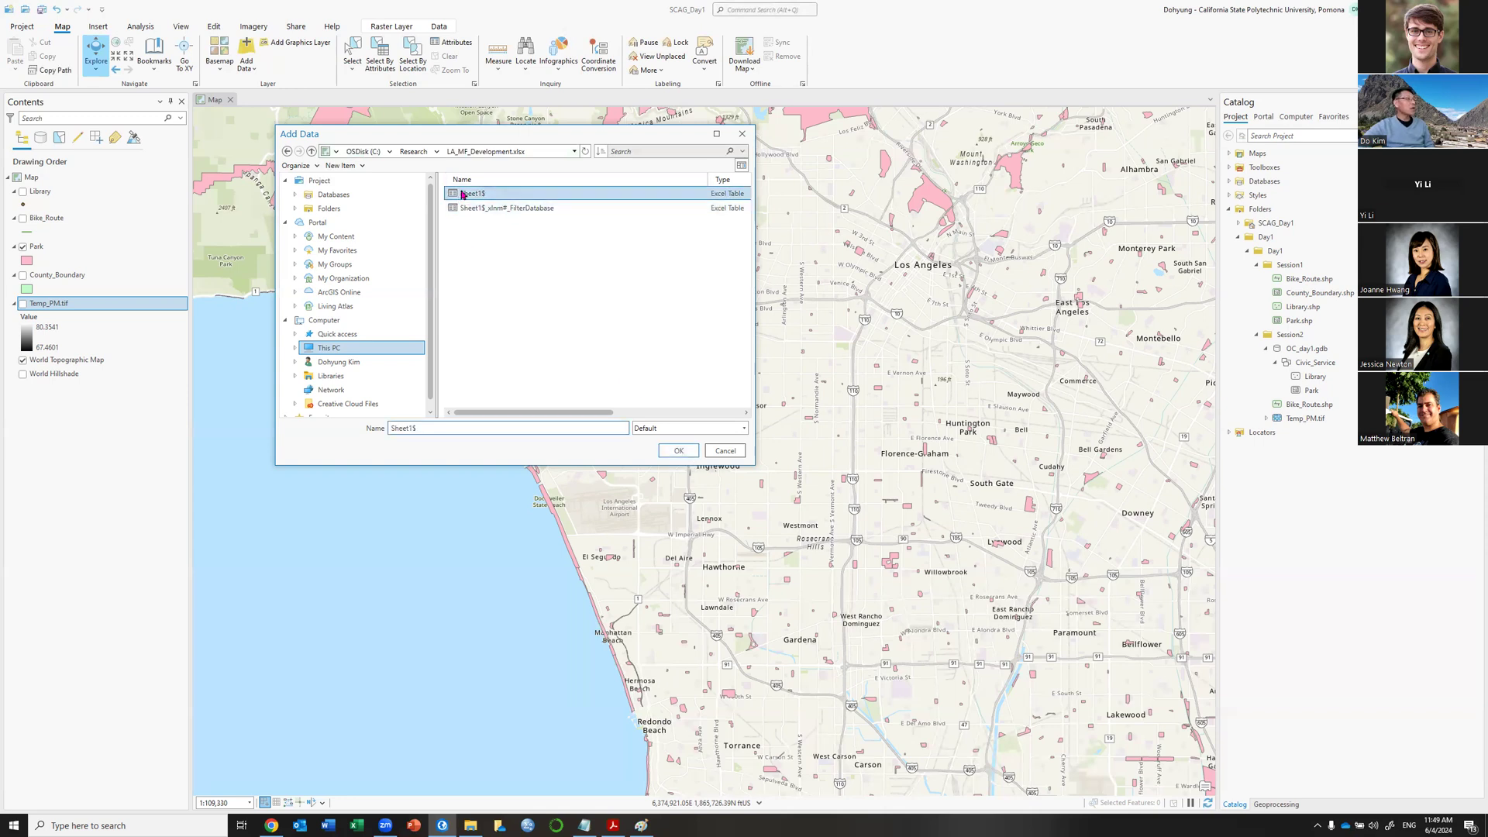
left_click(677, 449)
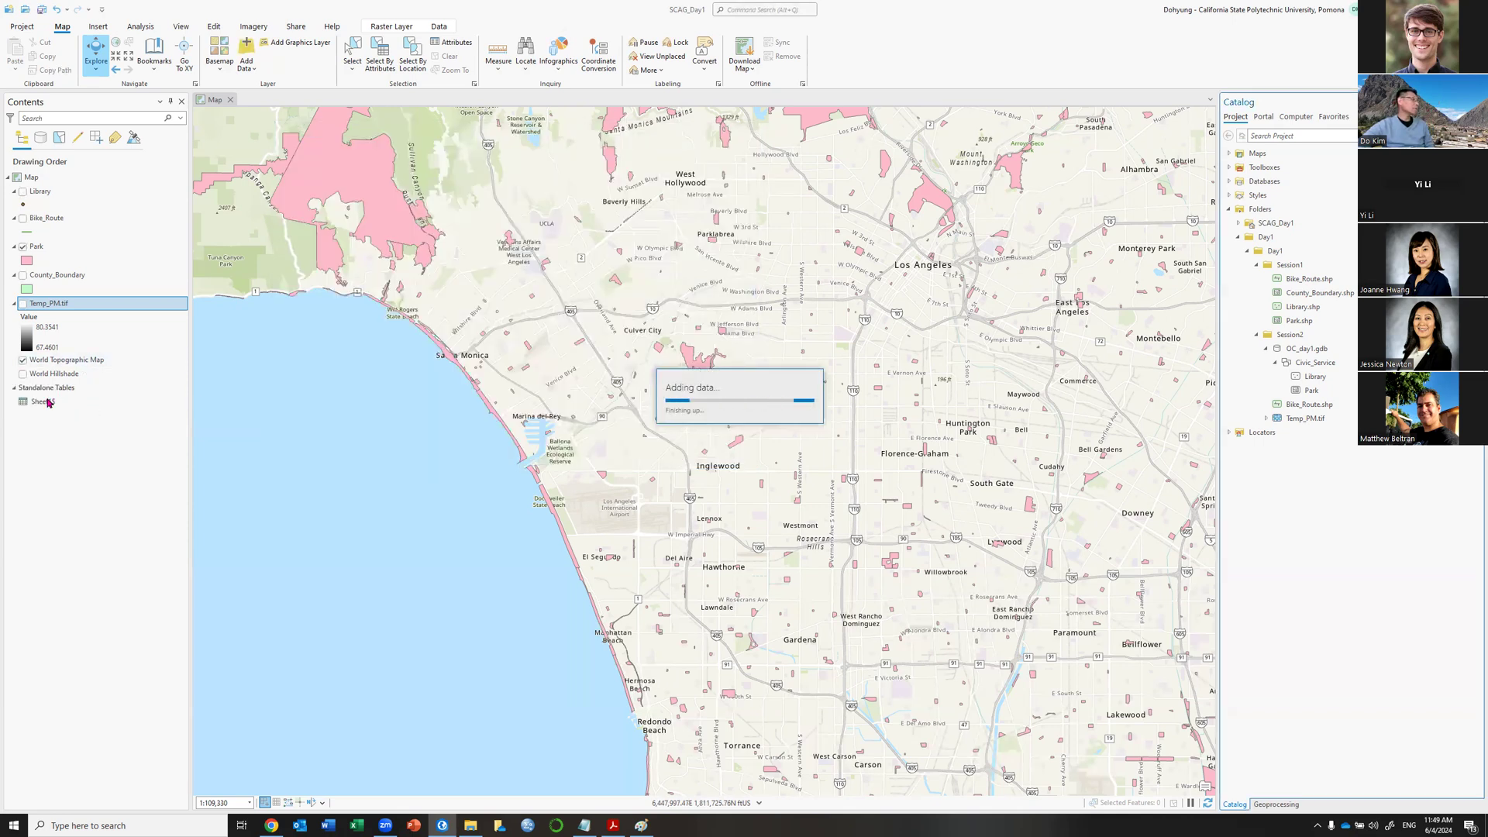
left_click(48, 401)
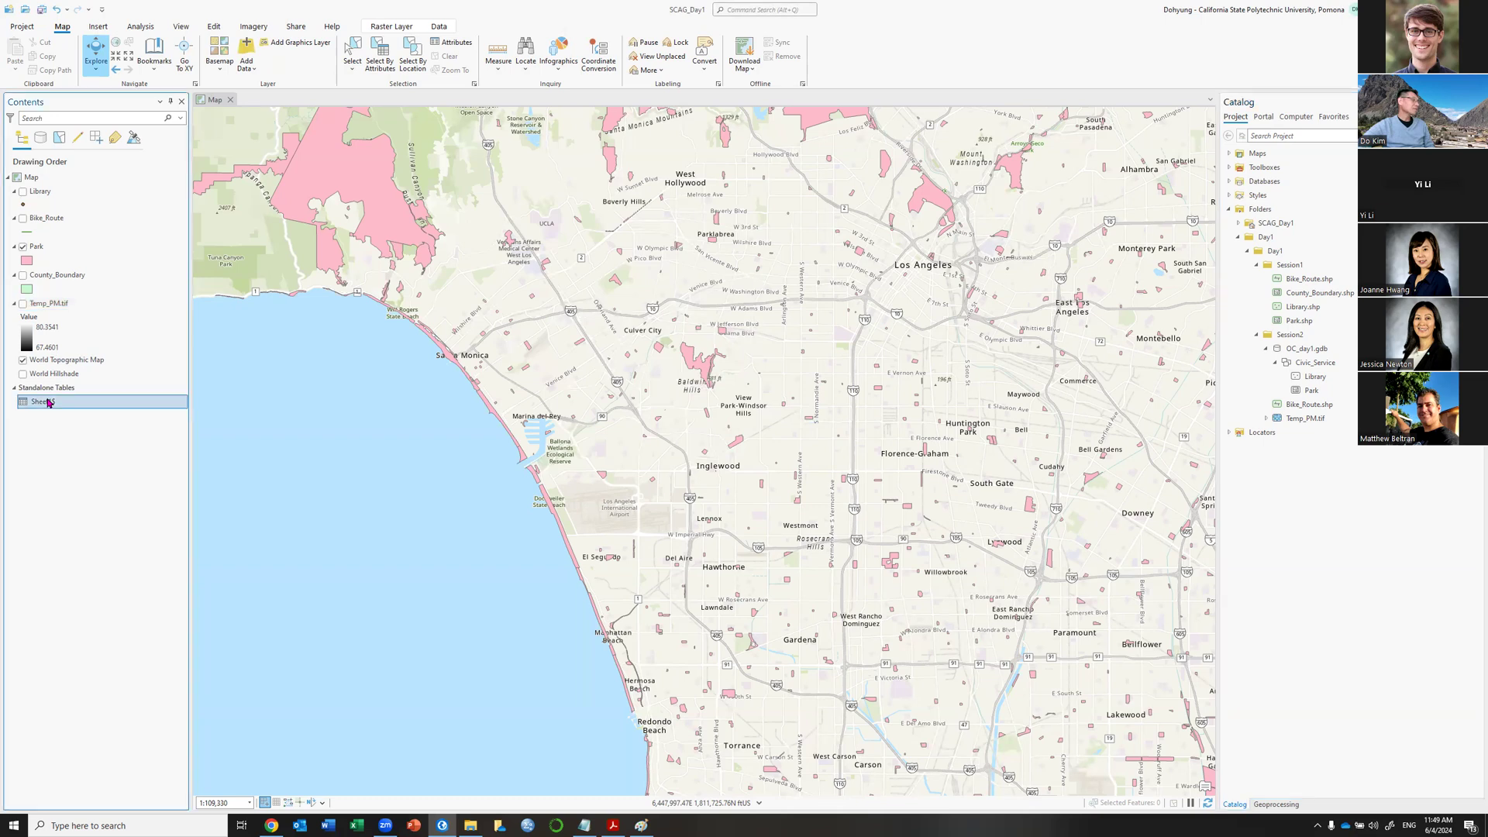
right_click(47, 401)
left_click(65, 457)
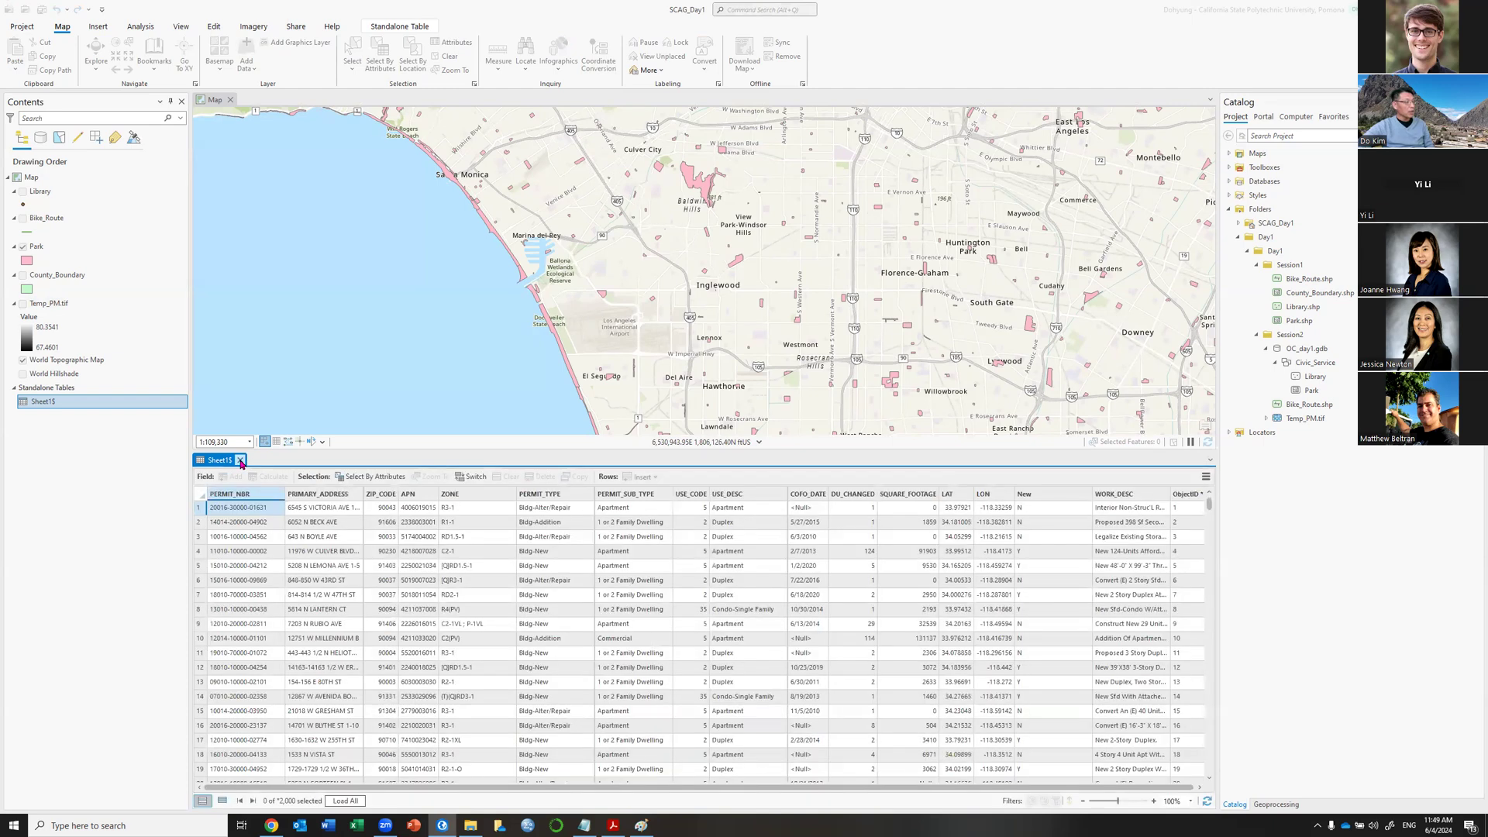
left_click(240, 461)
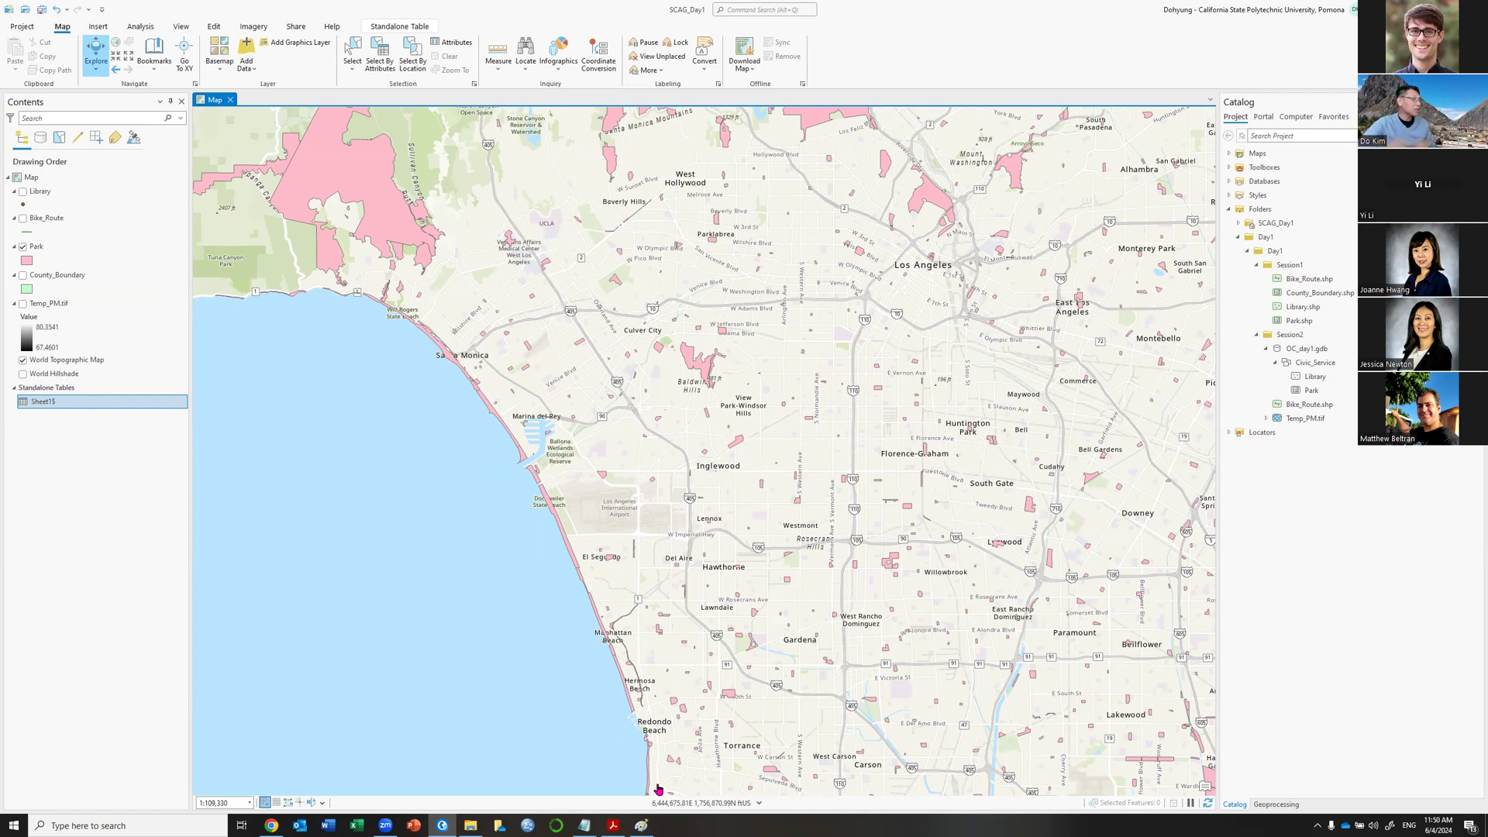
left_click(470, 825)
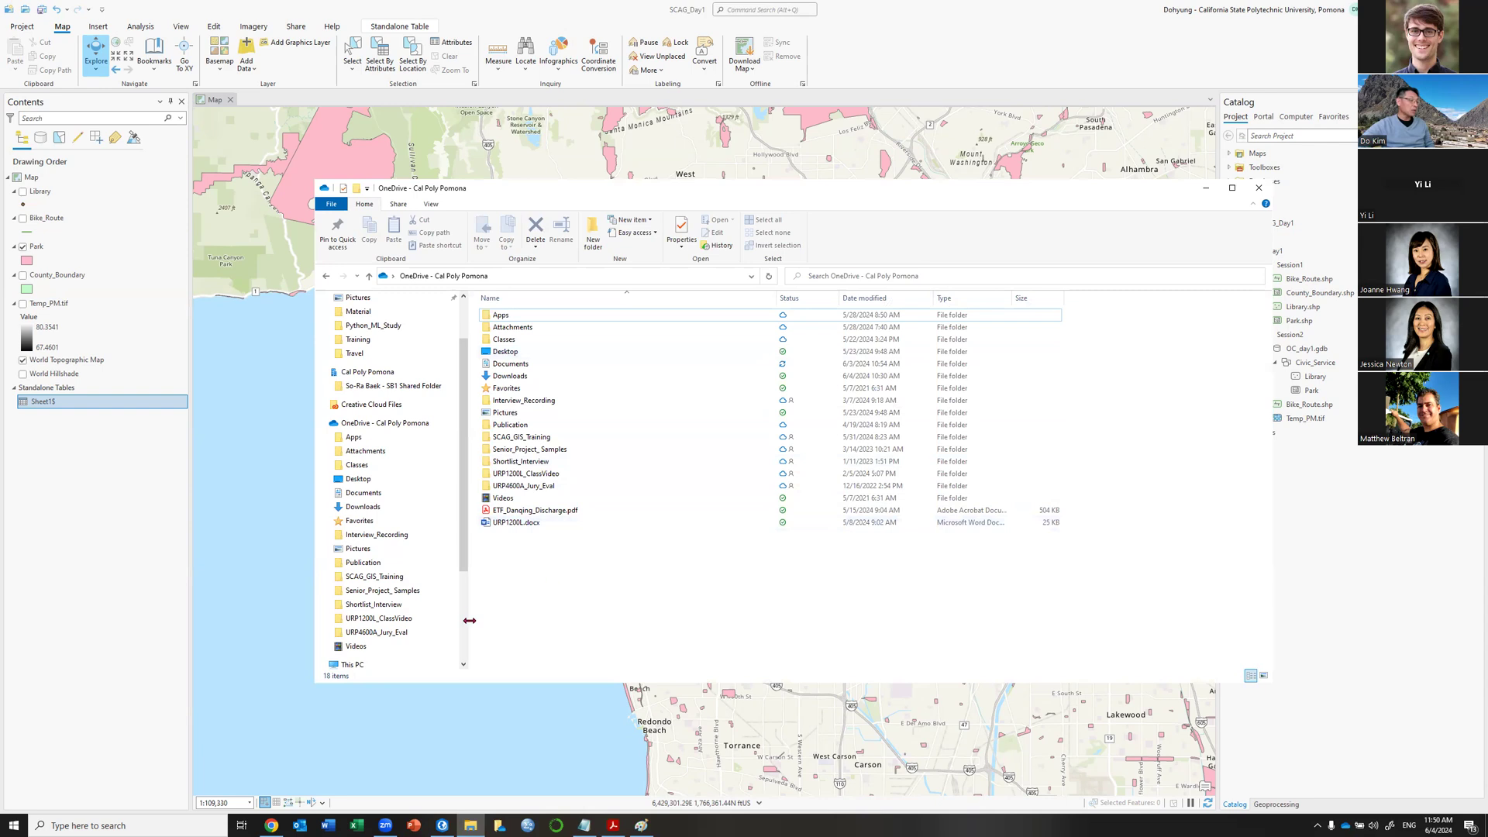
Browse to the C: drive and look inside its Temp folder.
scroll(464, 555, "down", 1)
scroll(464, 555, "down", 1)
left_click_drag(464, 557, 465, 647)
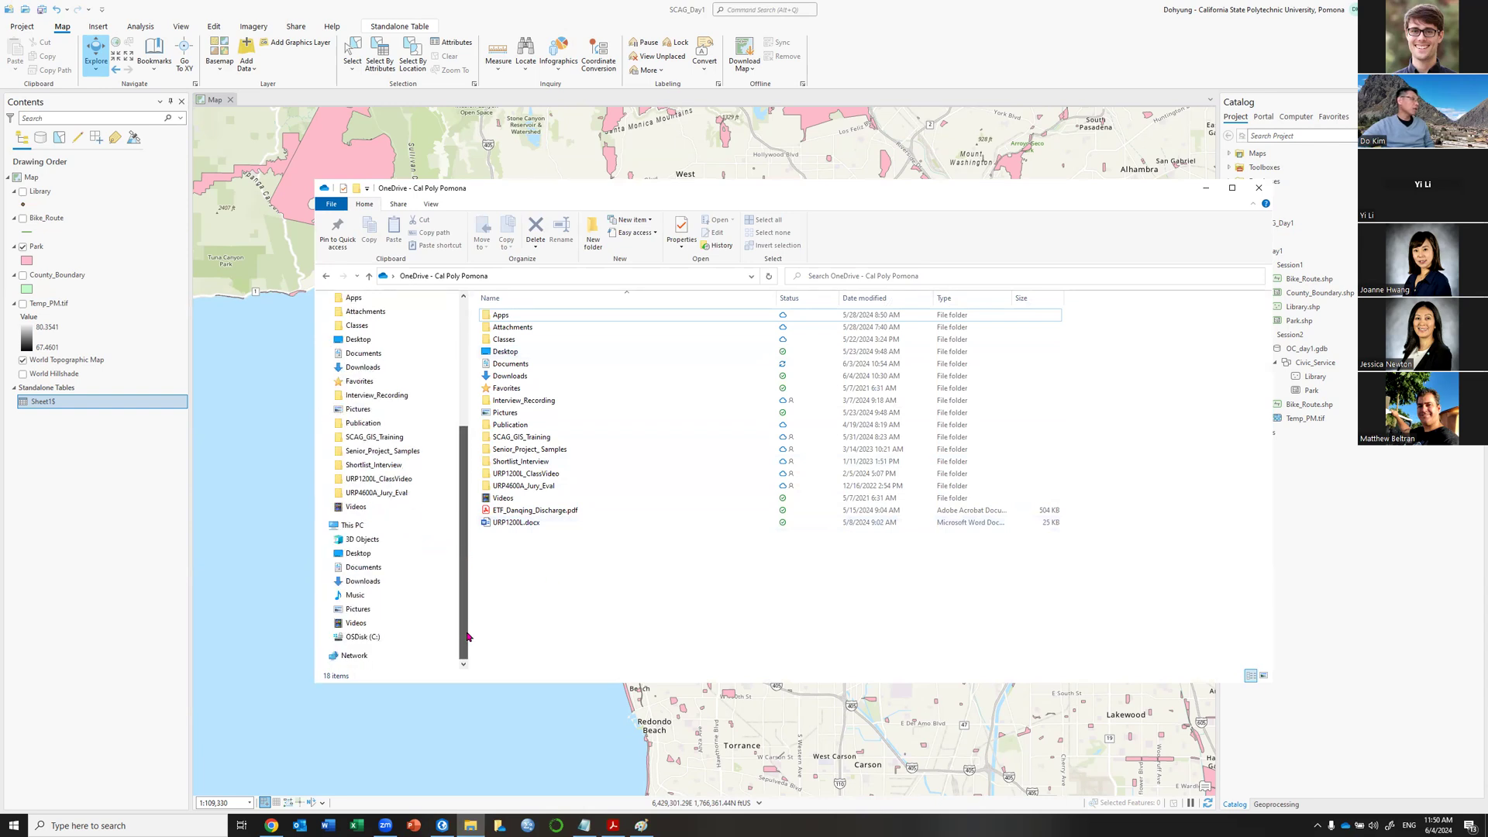
left_click(395, 636)
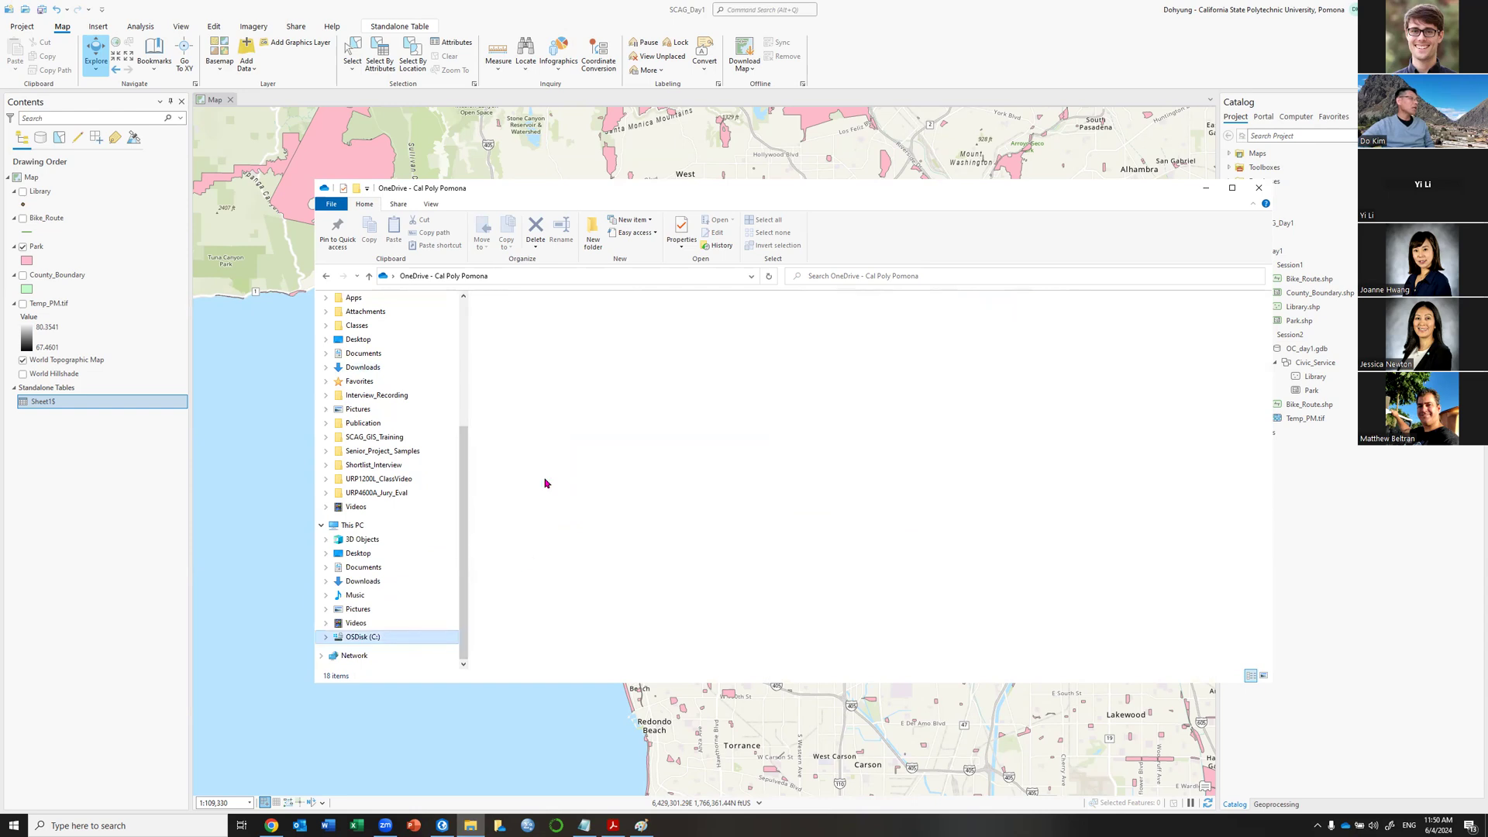
left_click(512, 463)
double_click(510, 462)
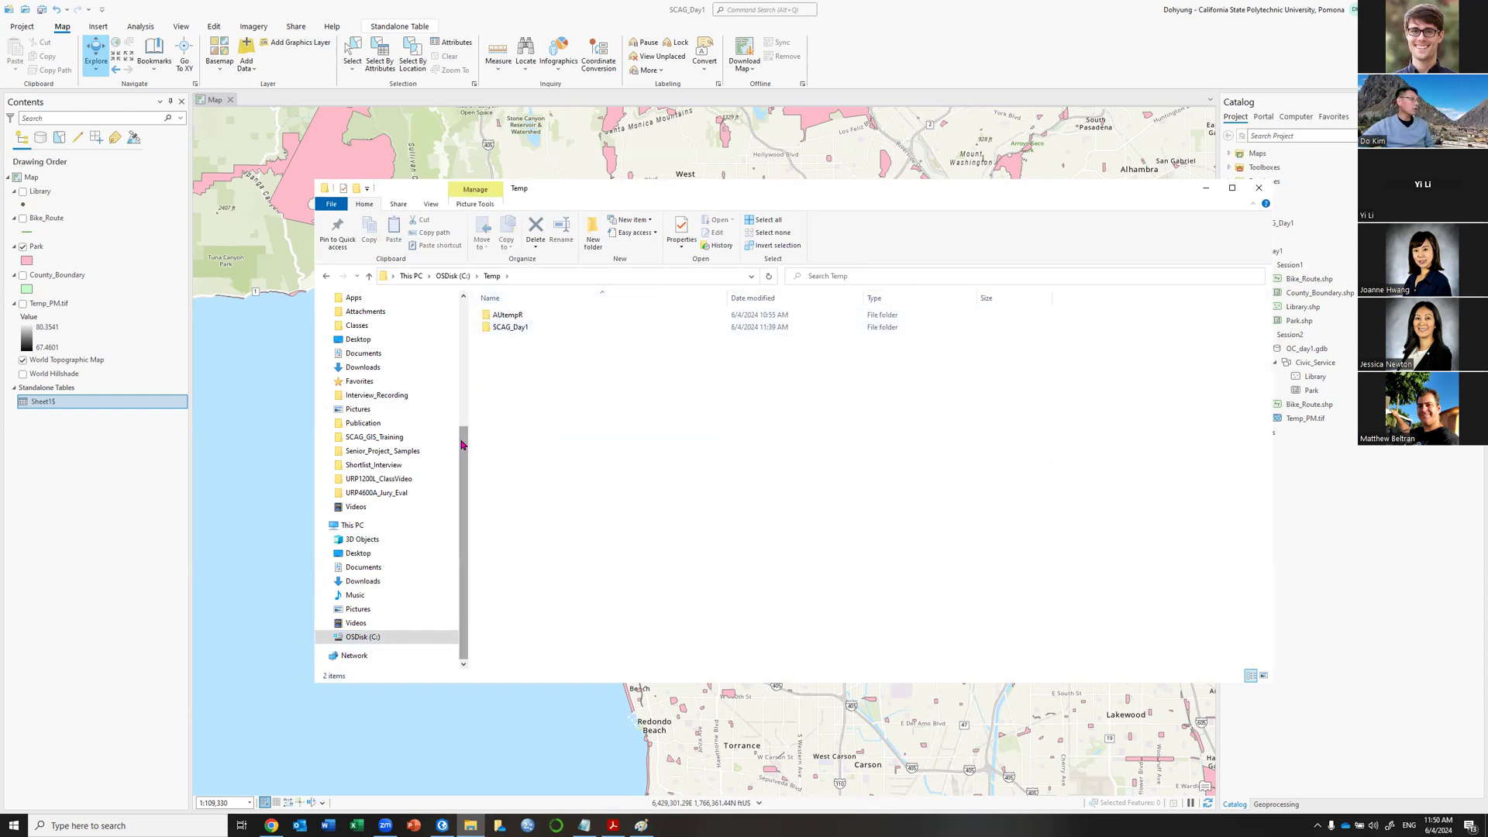
scroll(465, 399, "up", 2)
scroll(465, 399, "down", 1)
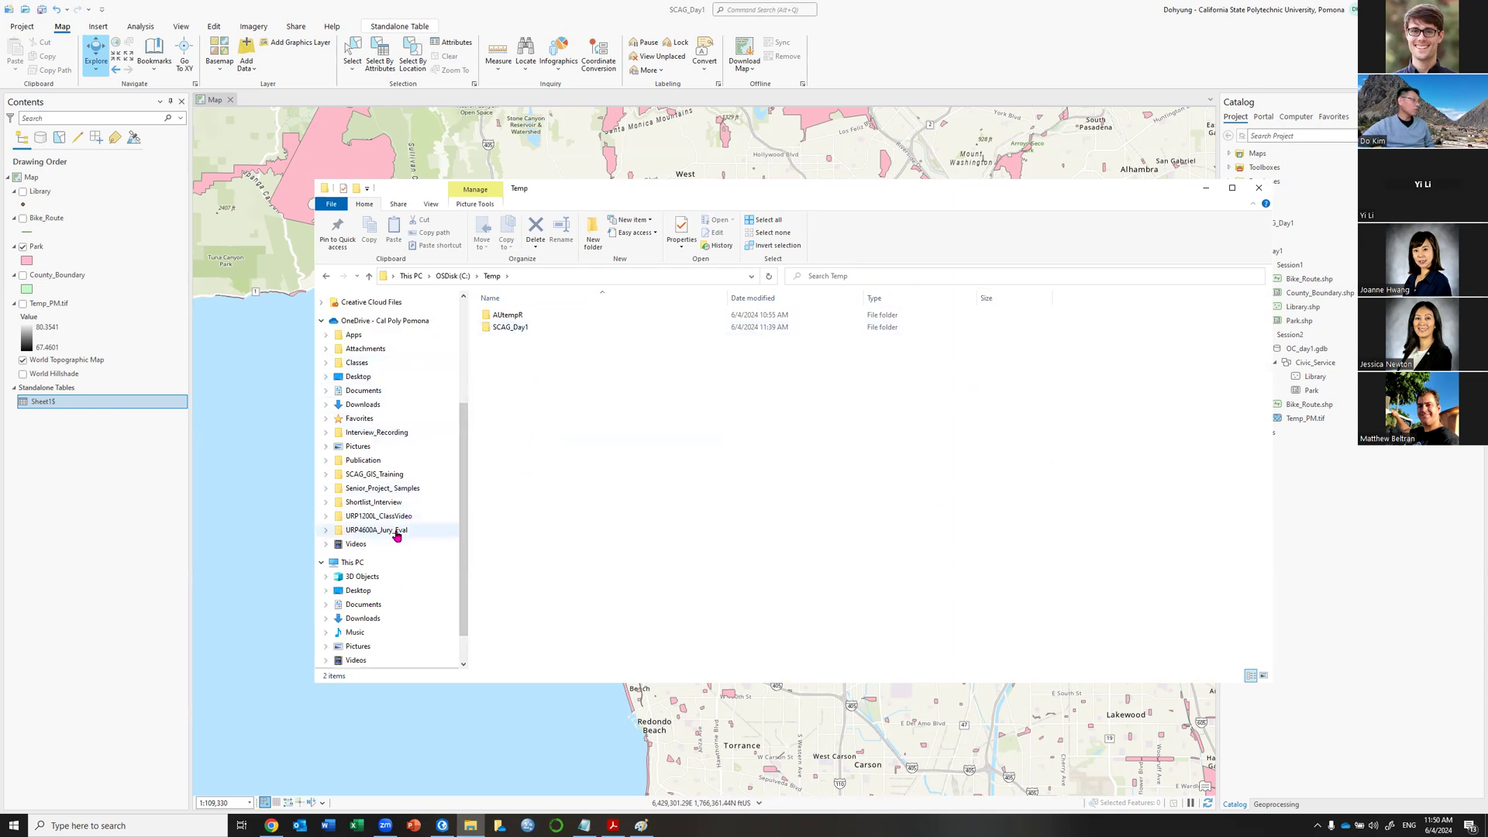
Navigate through Research\GIS_Training\Training\Data\Day1\Day1 into the Session1 folder.
left_click(453, 276)
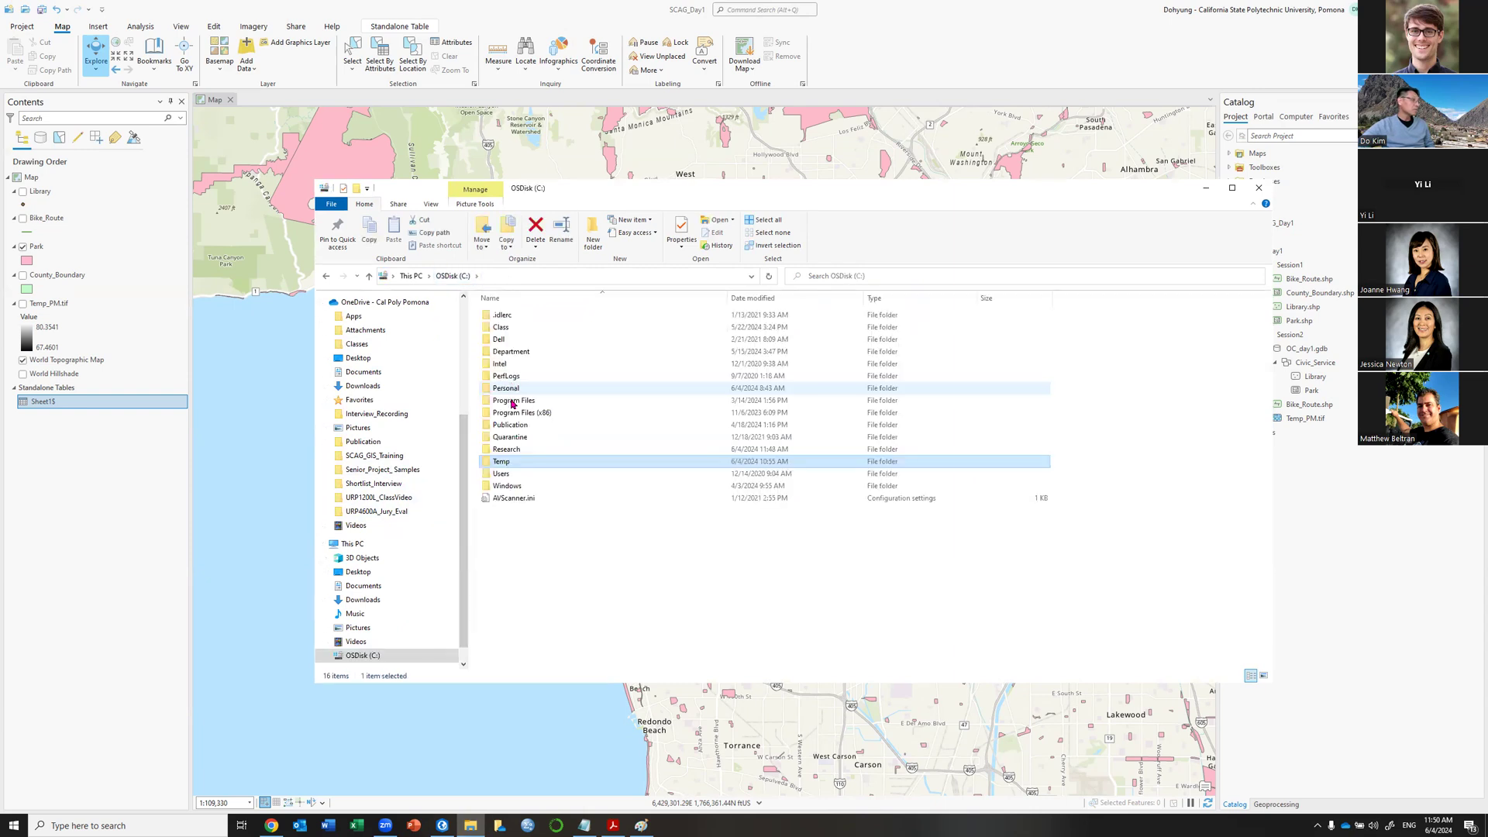
left_click(509, 449)
double_click(509, 450)
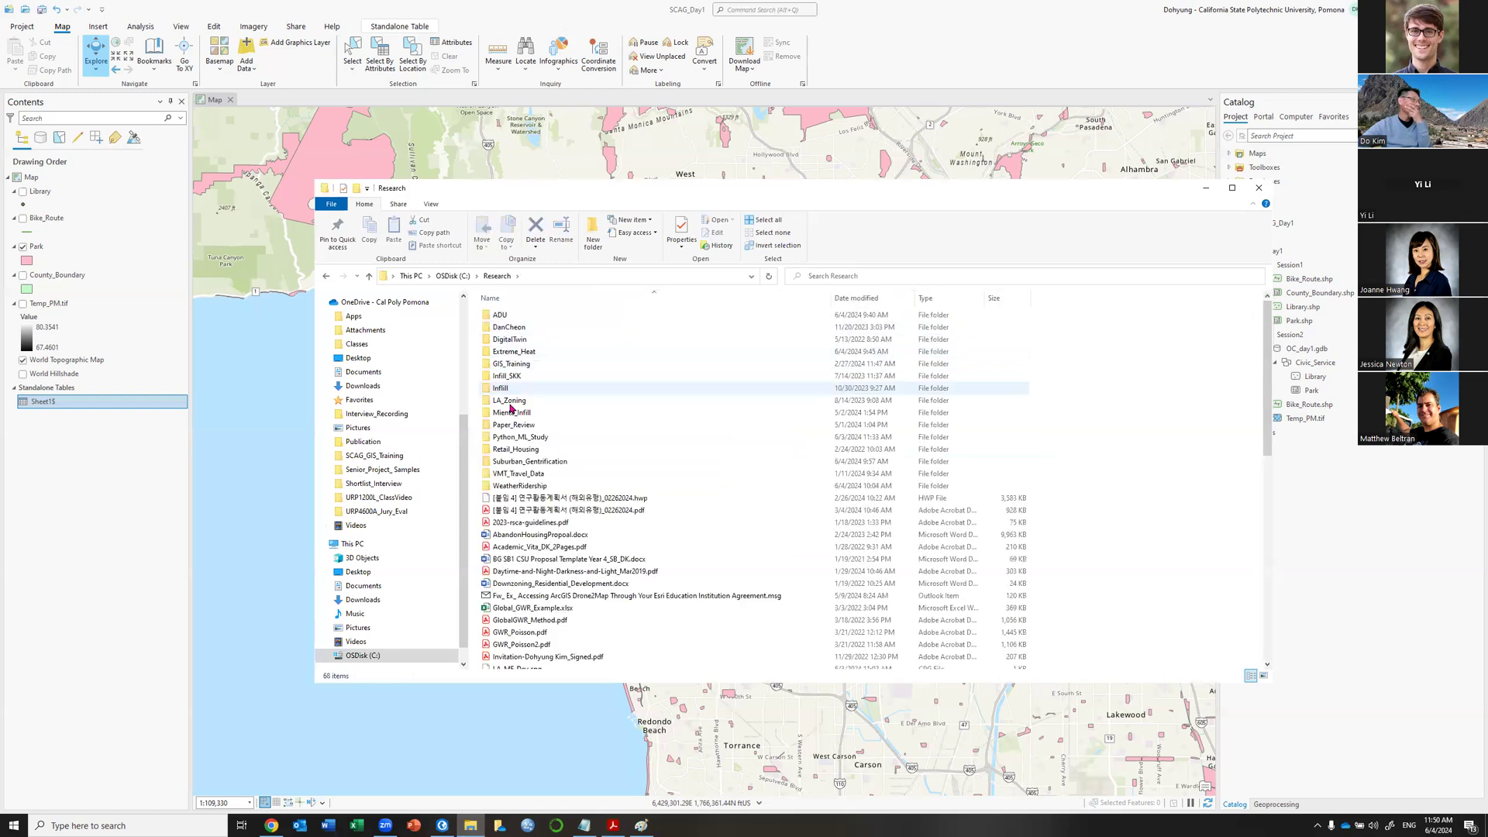
double_click(507, 364)
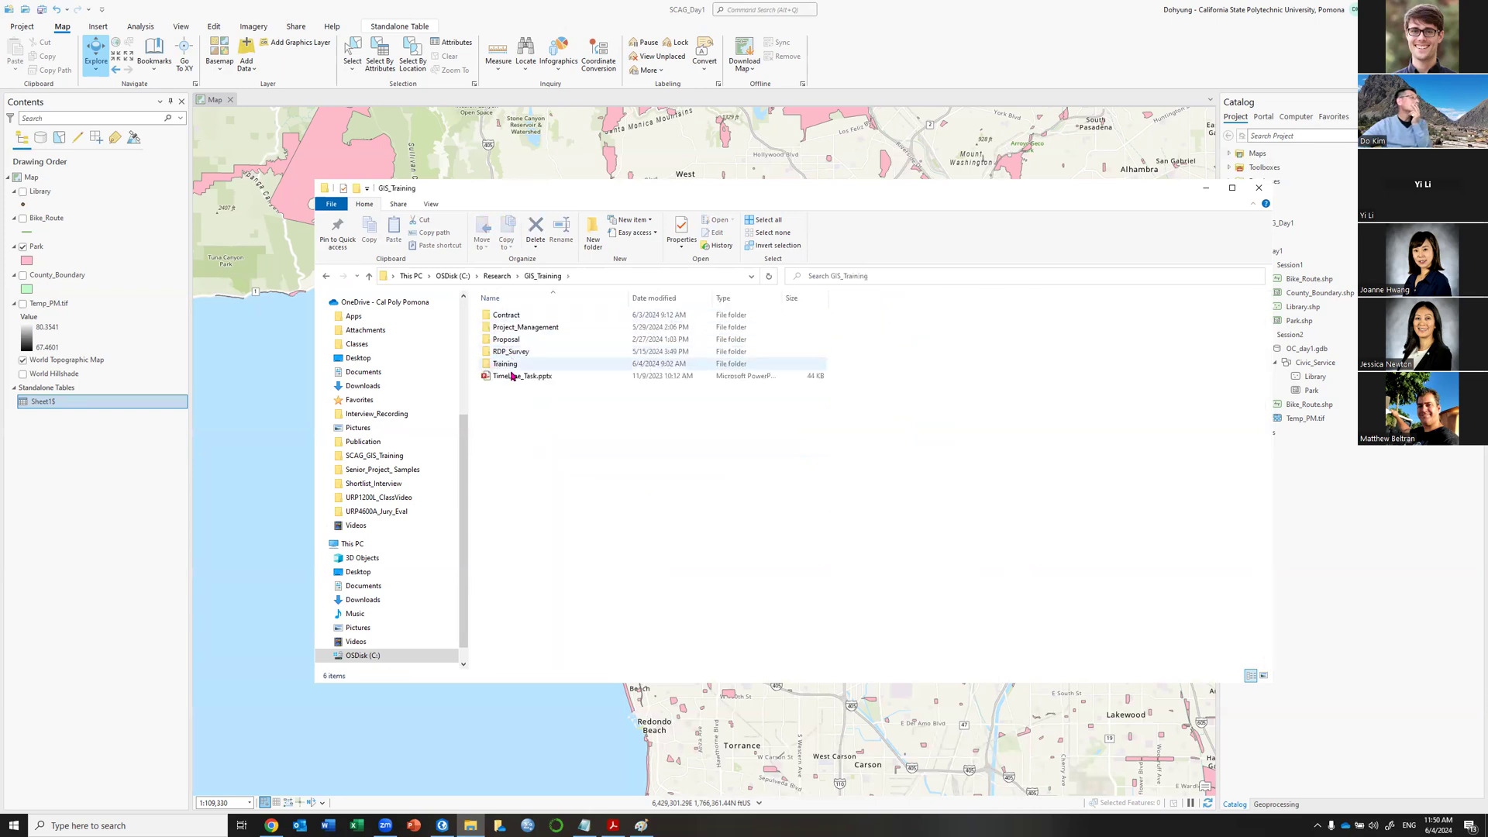
double_click(511, 364)
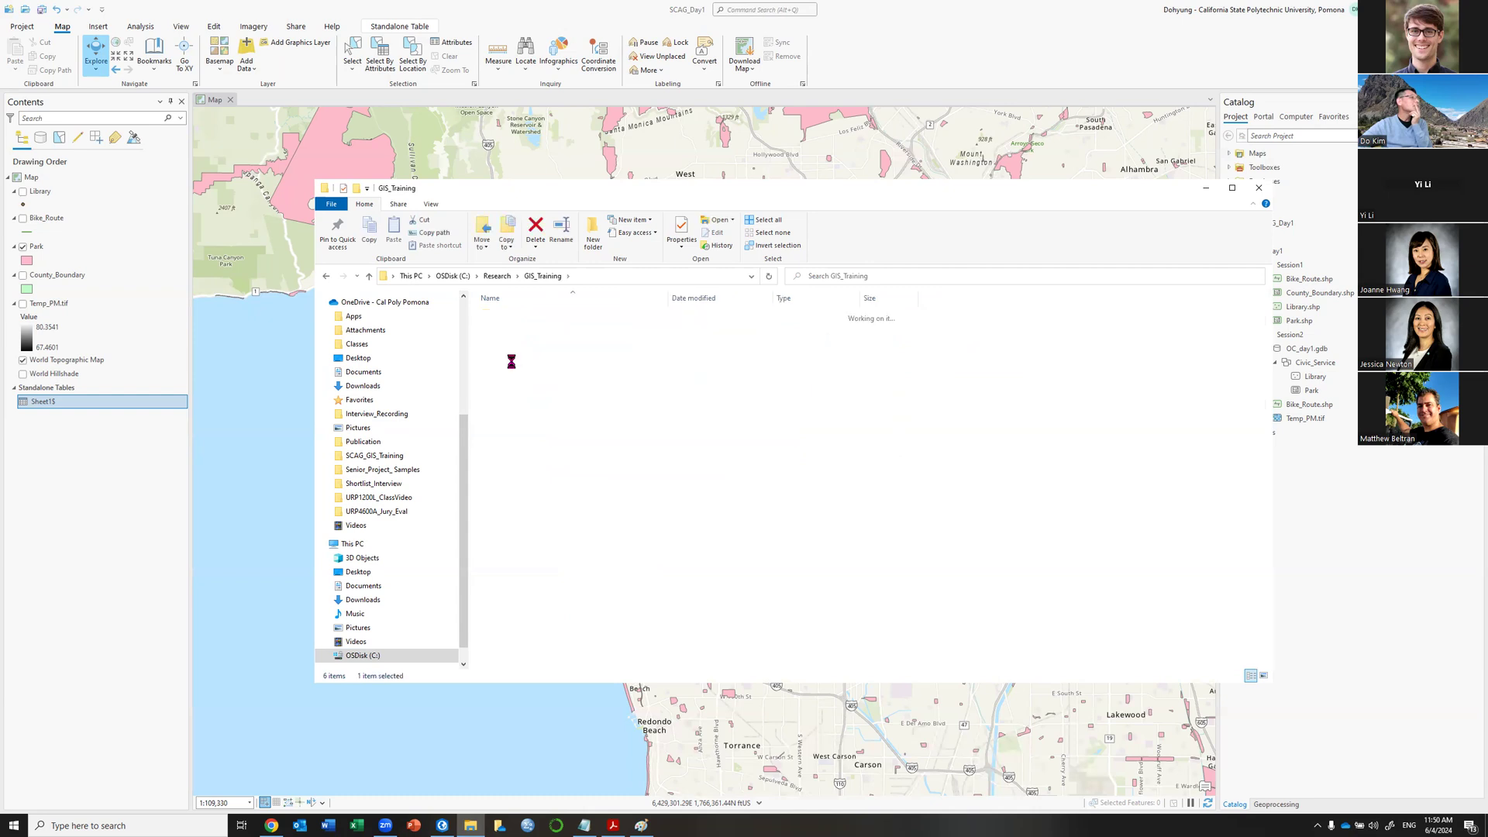
left_click(507, 321)
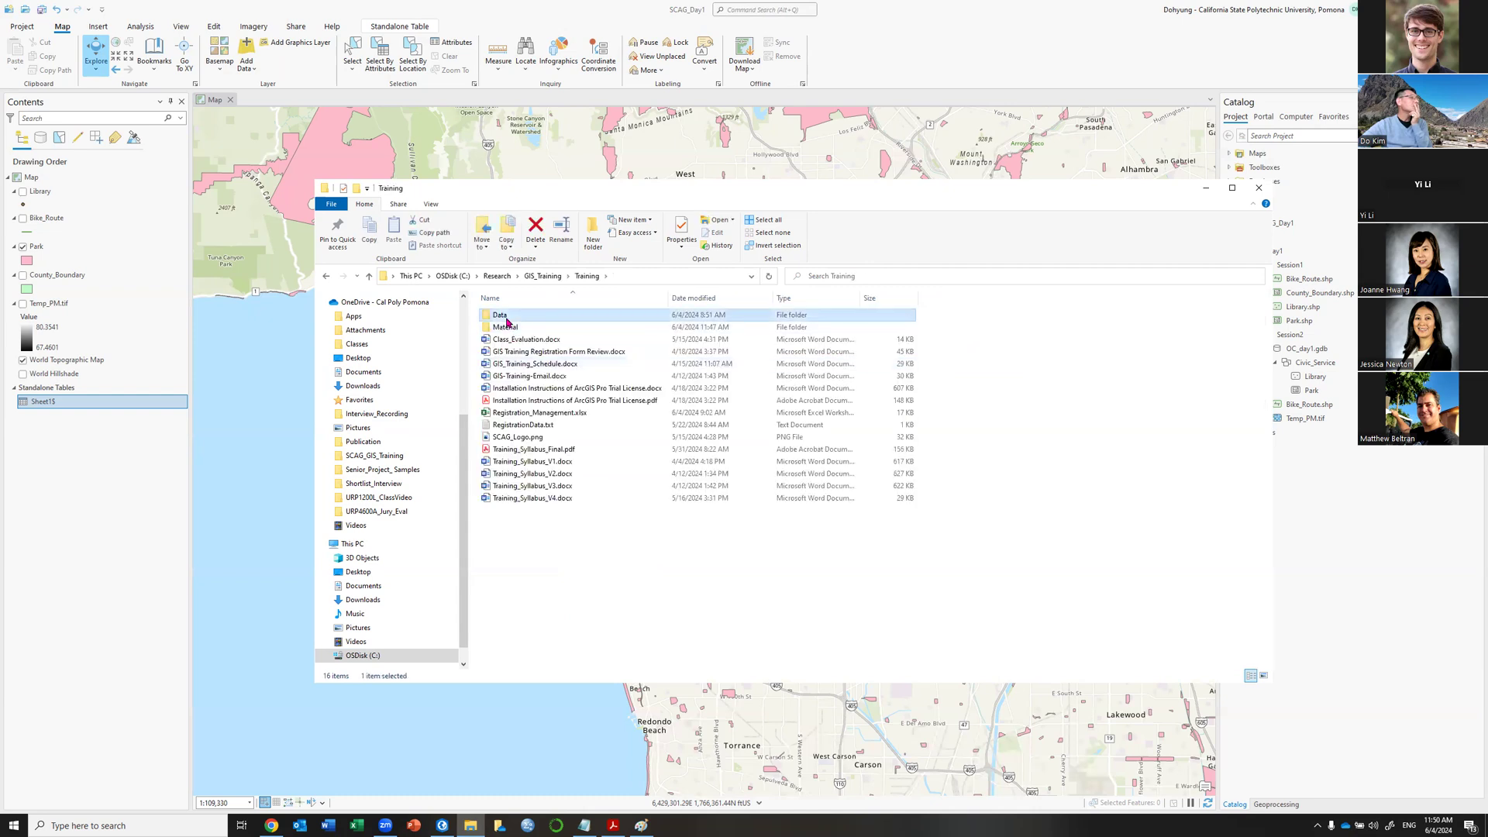
left_click(506, 319)
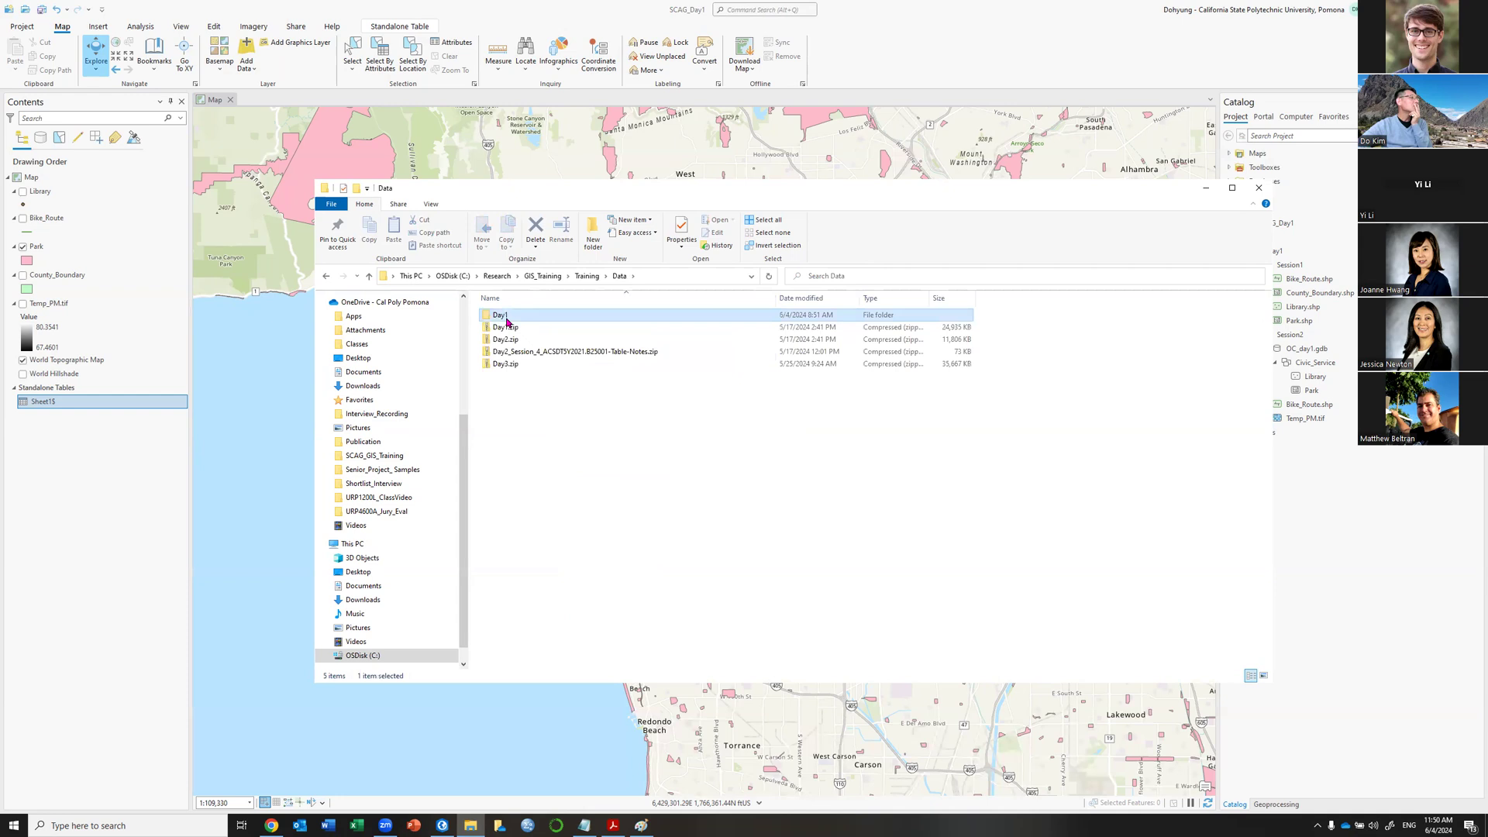
double_click(504, 317)
left_click(507, 320)
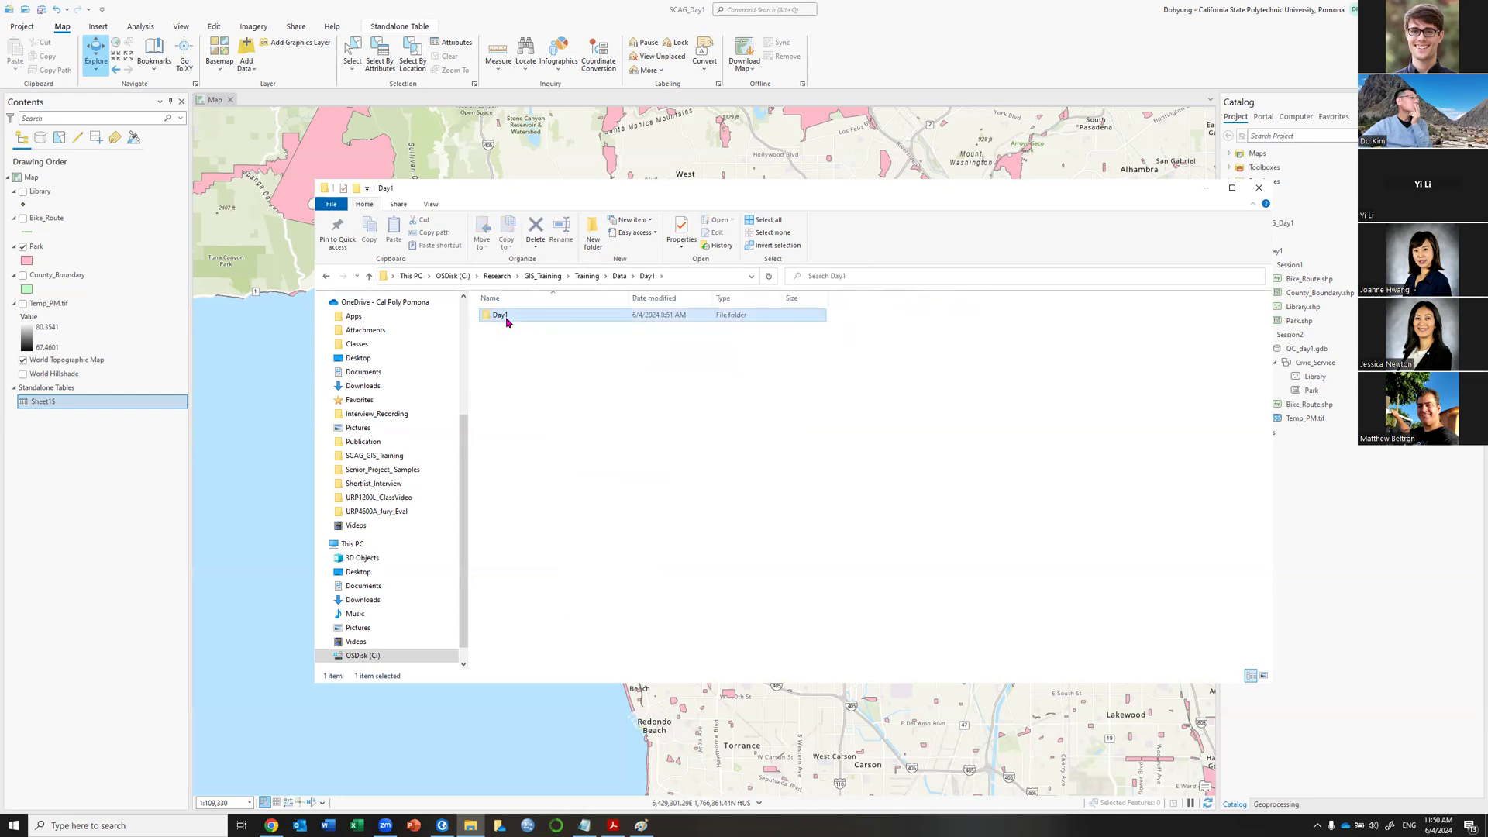
double_click(506, 320)
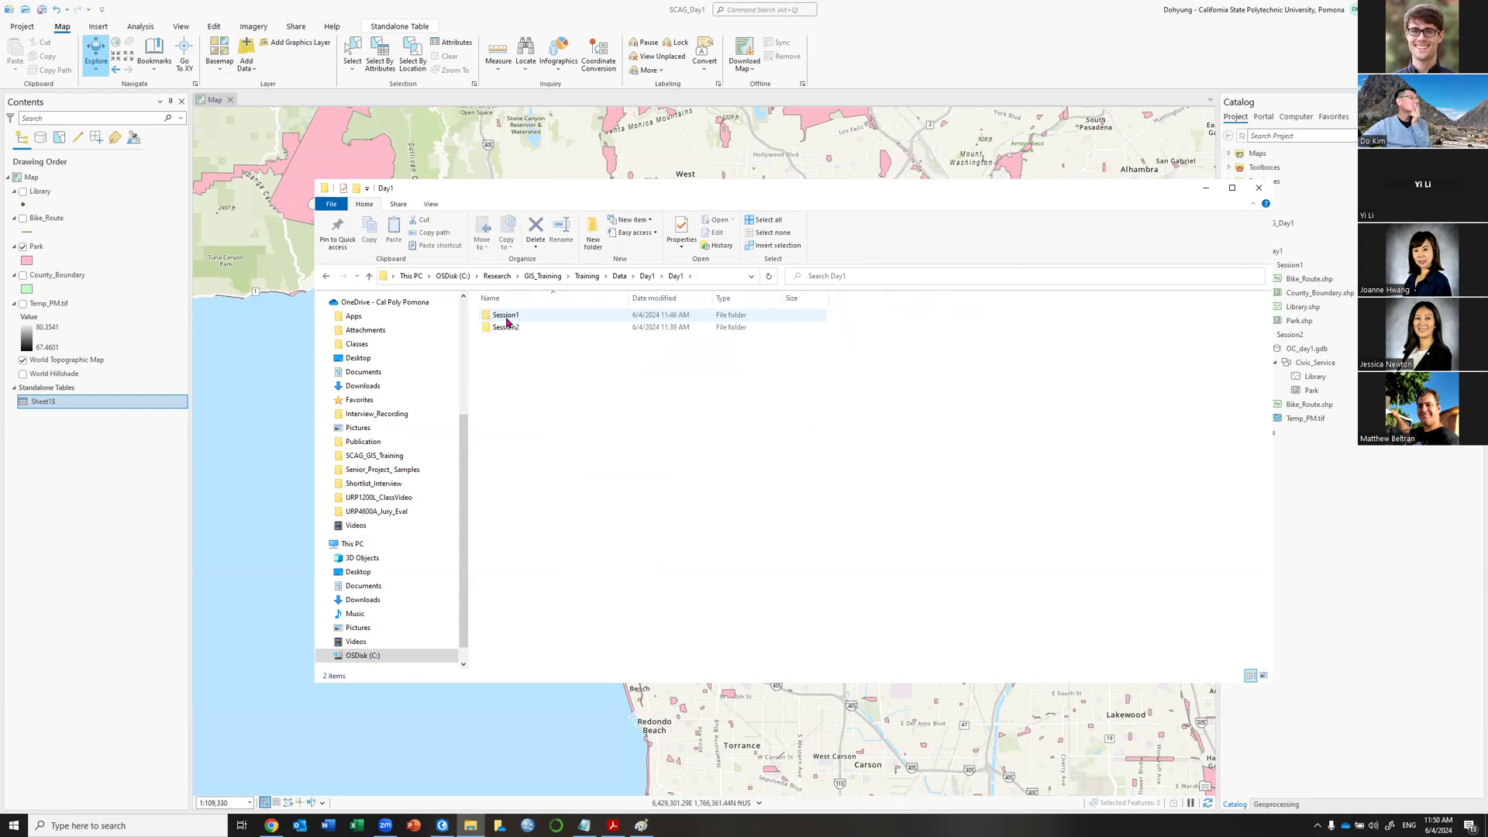
left_click(505, 317)
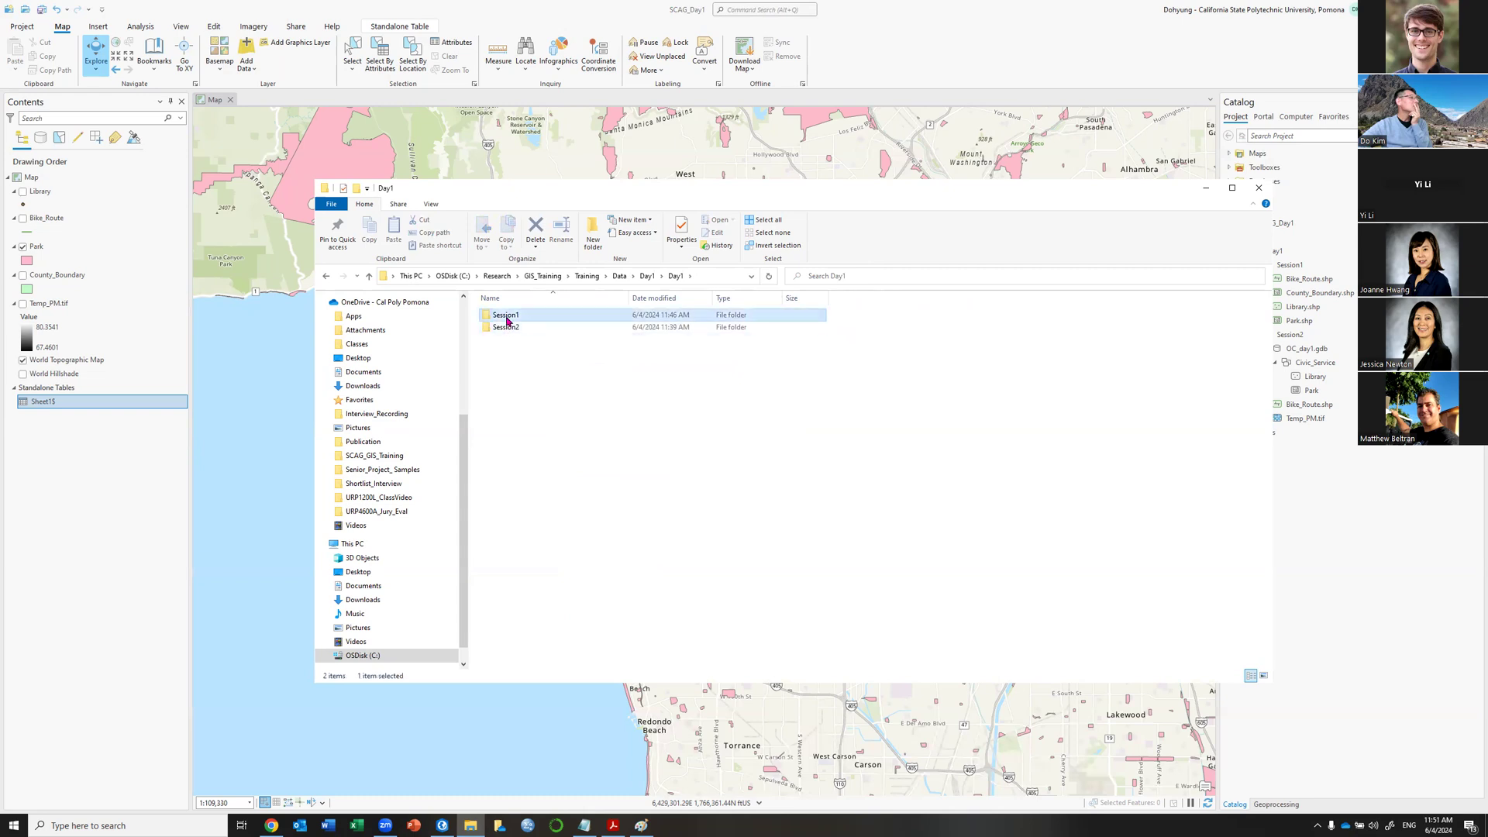
double_click(506, 316)
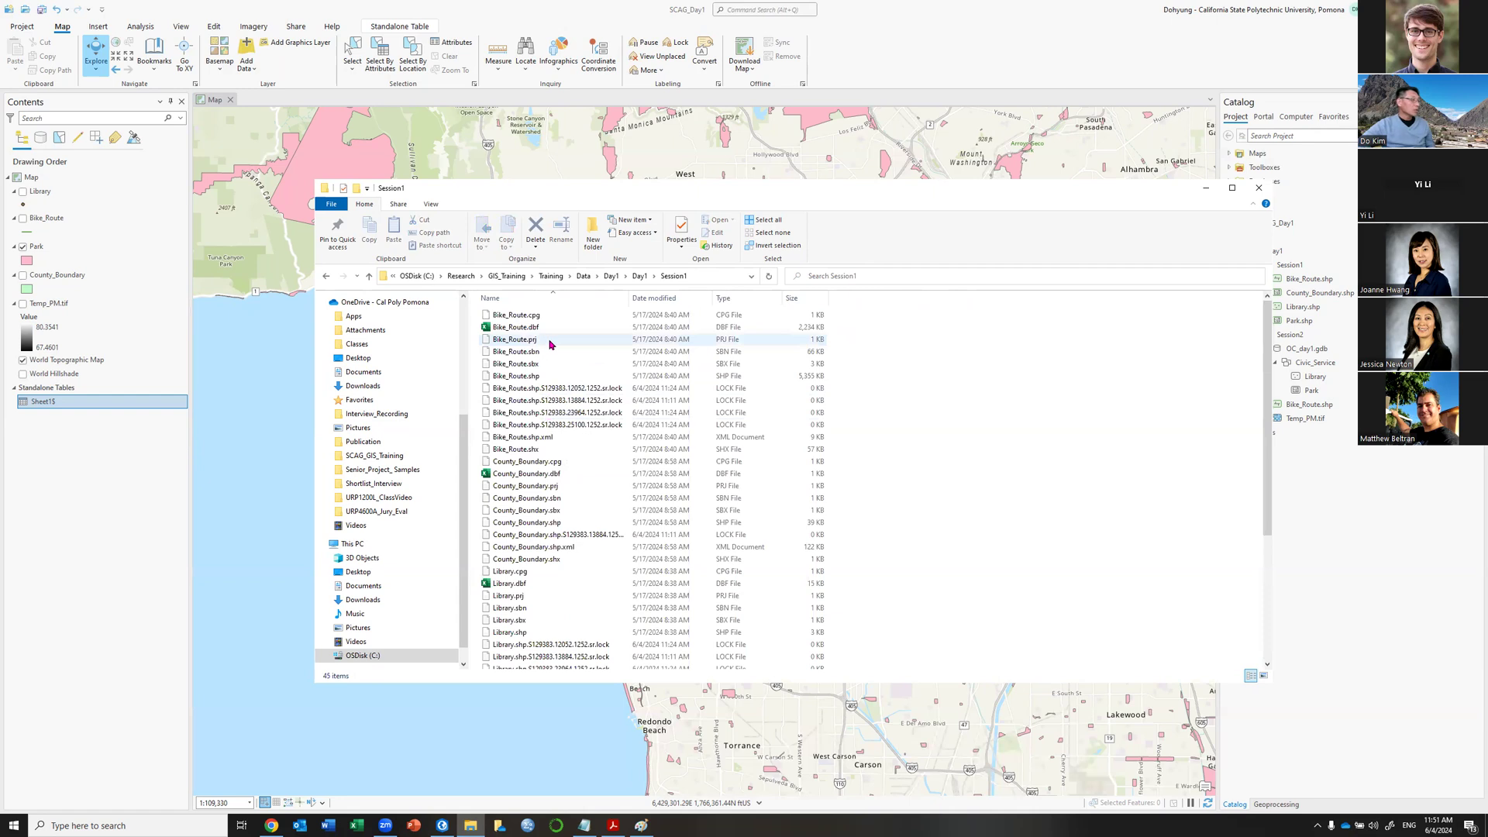
Locate Bike_Route.dbf among the Session1 shapefile files, then bring up Excel.
scroll(549, 344, "up", 2)
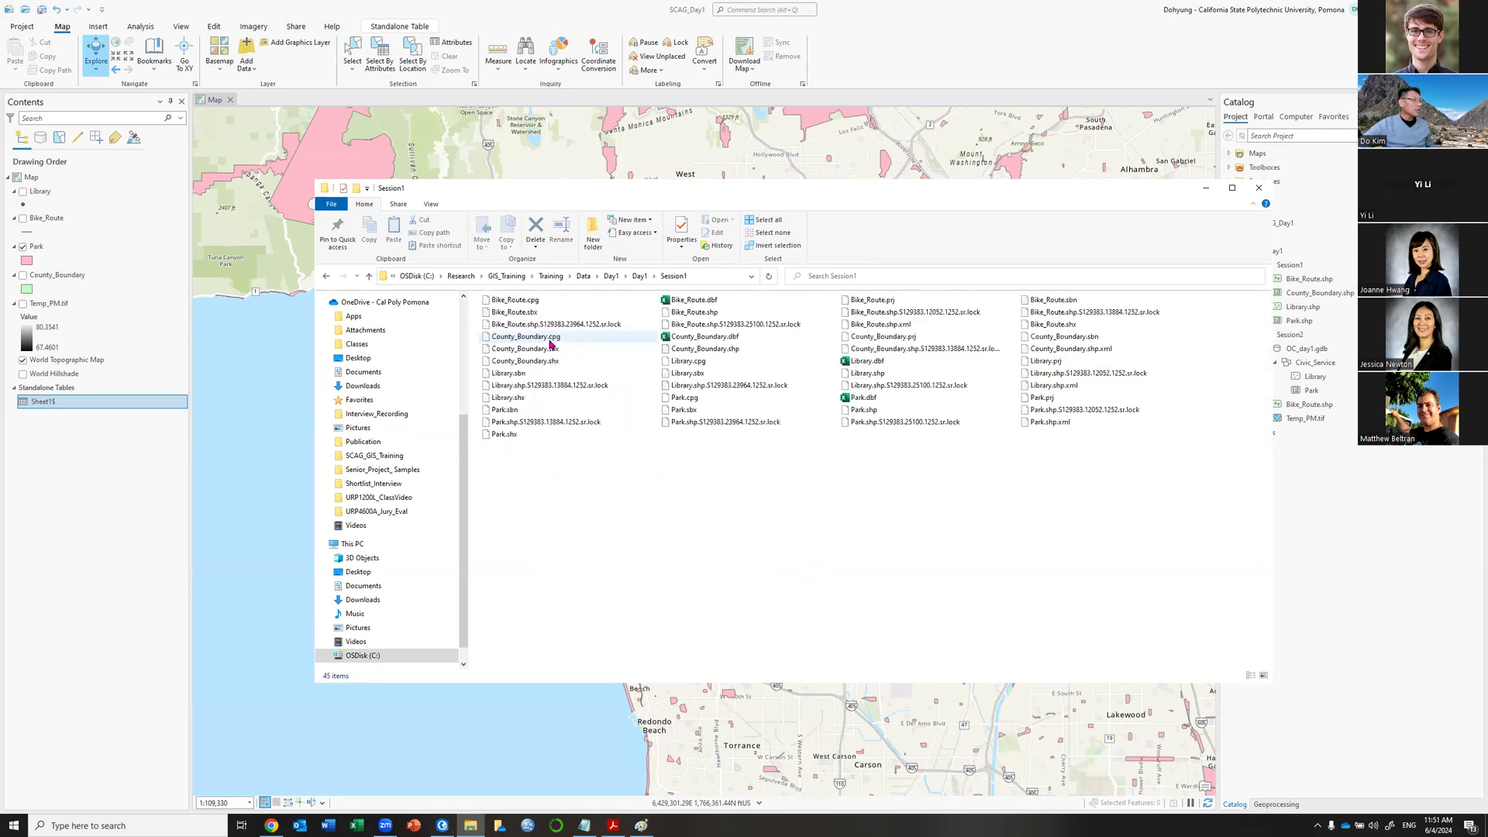
scroll(550, 344, "up", 3)
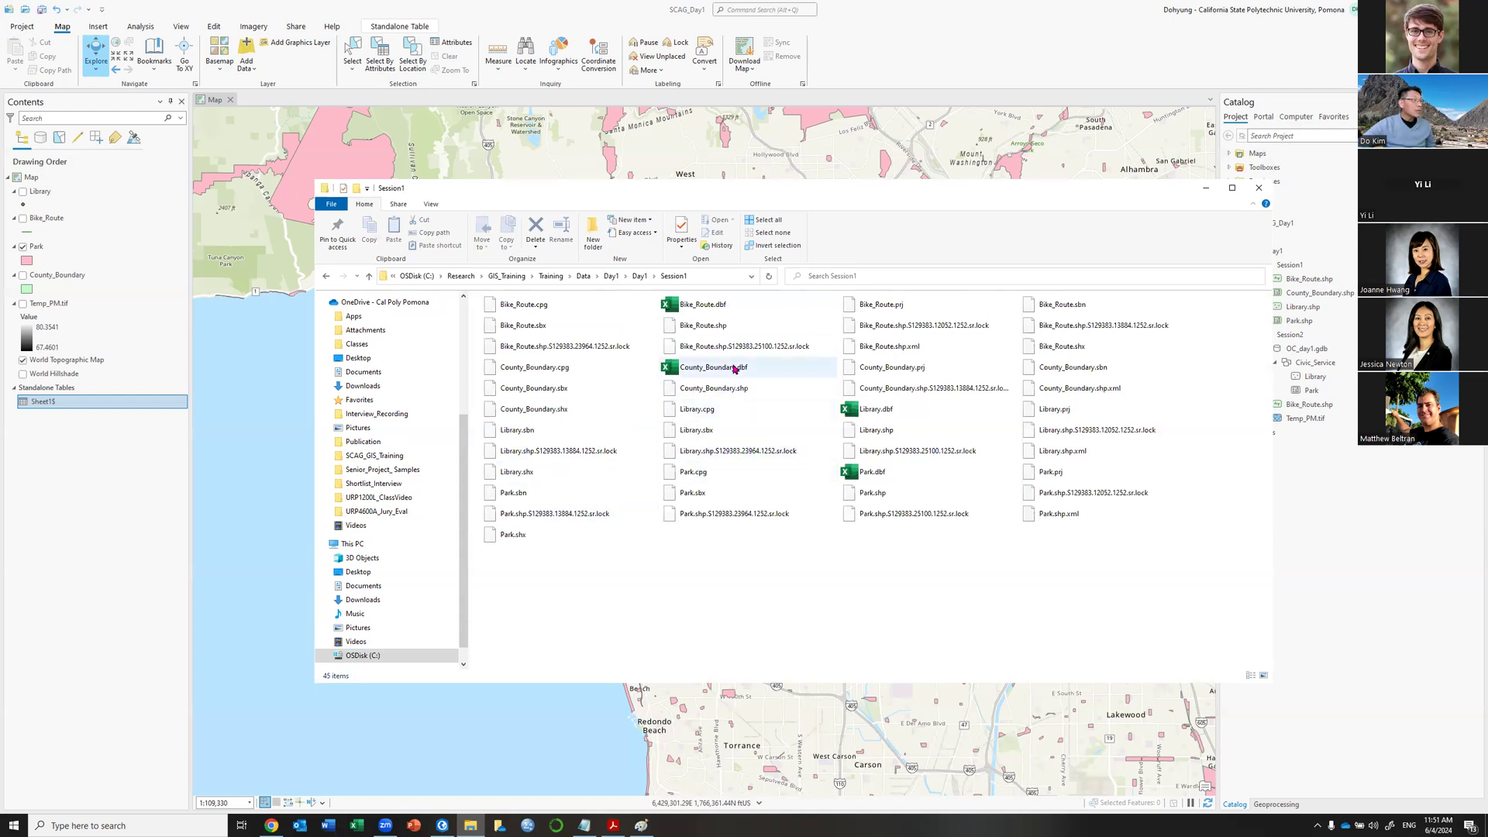
left_click(664, 372)
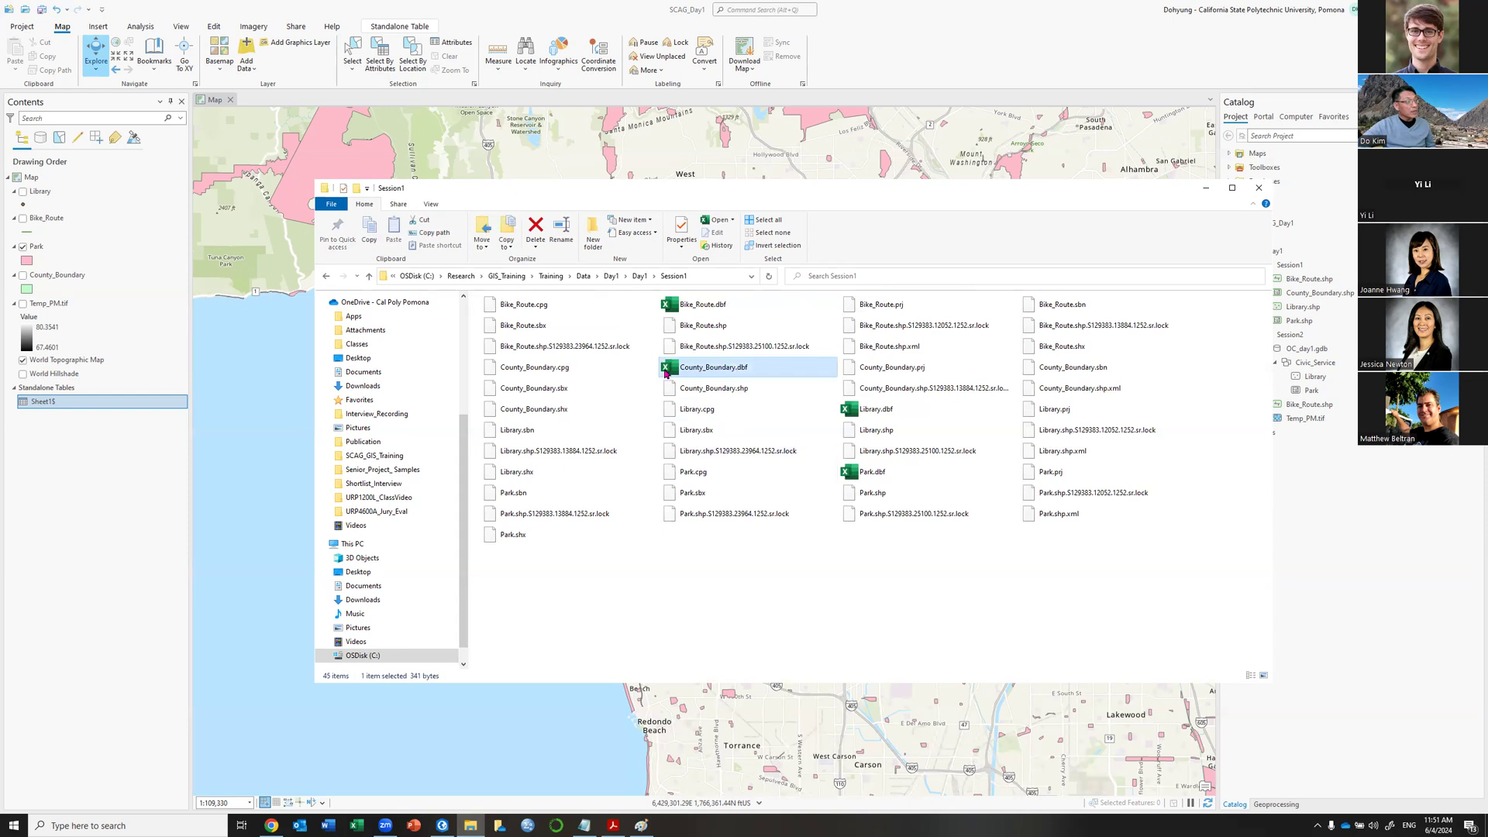
left_click(706, 308)
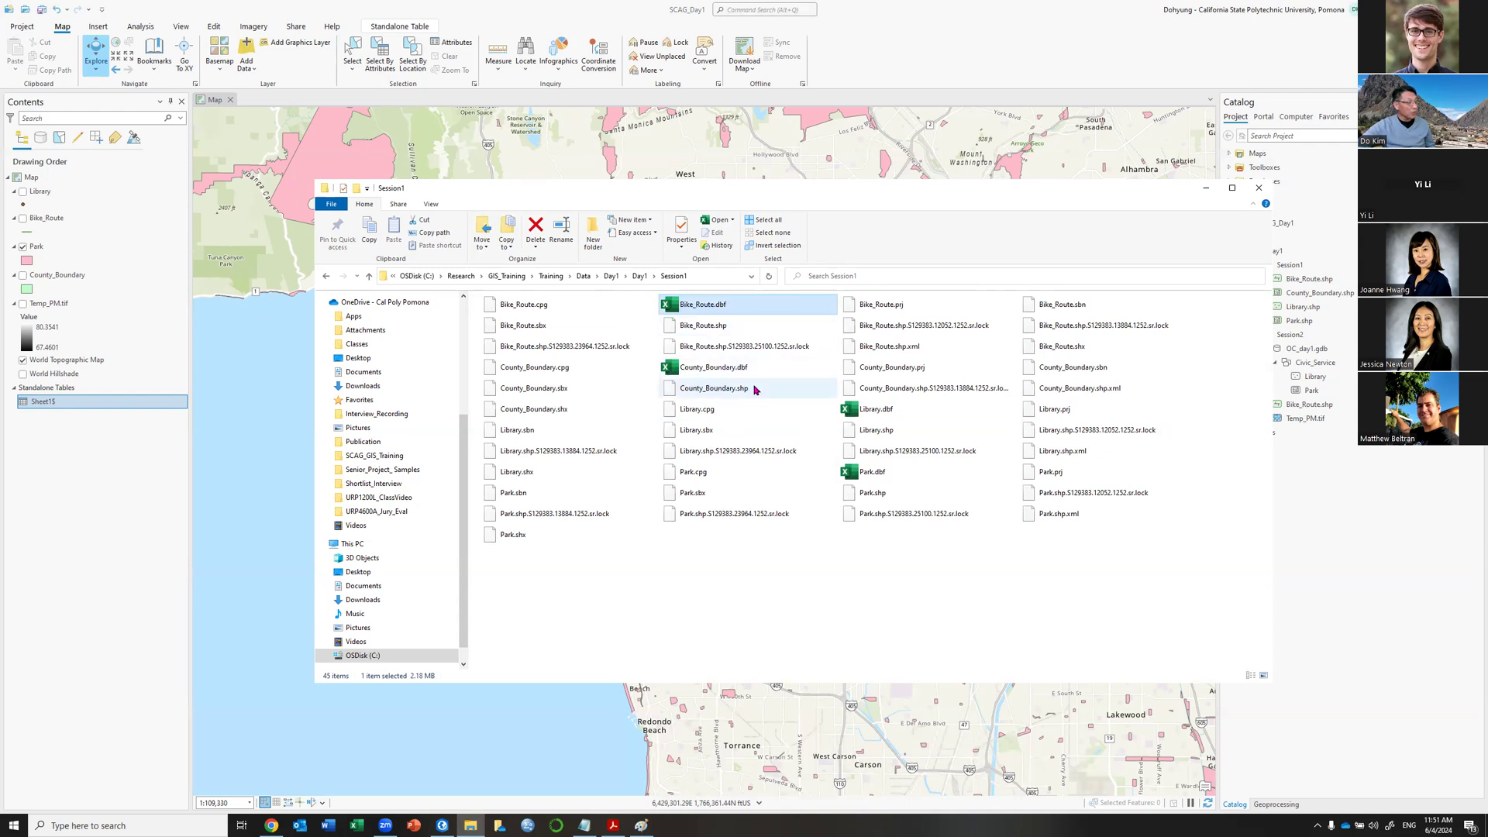
right_click(712, 304)
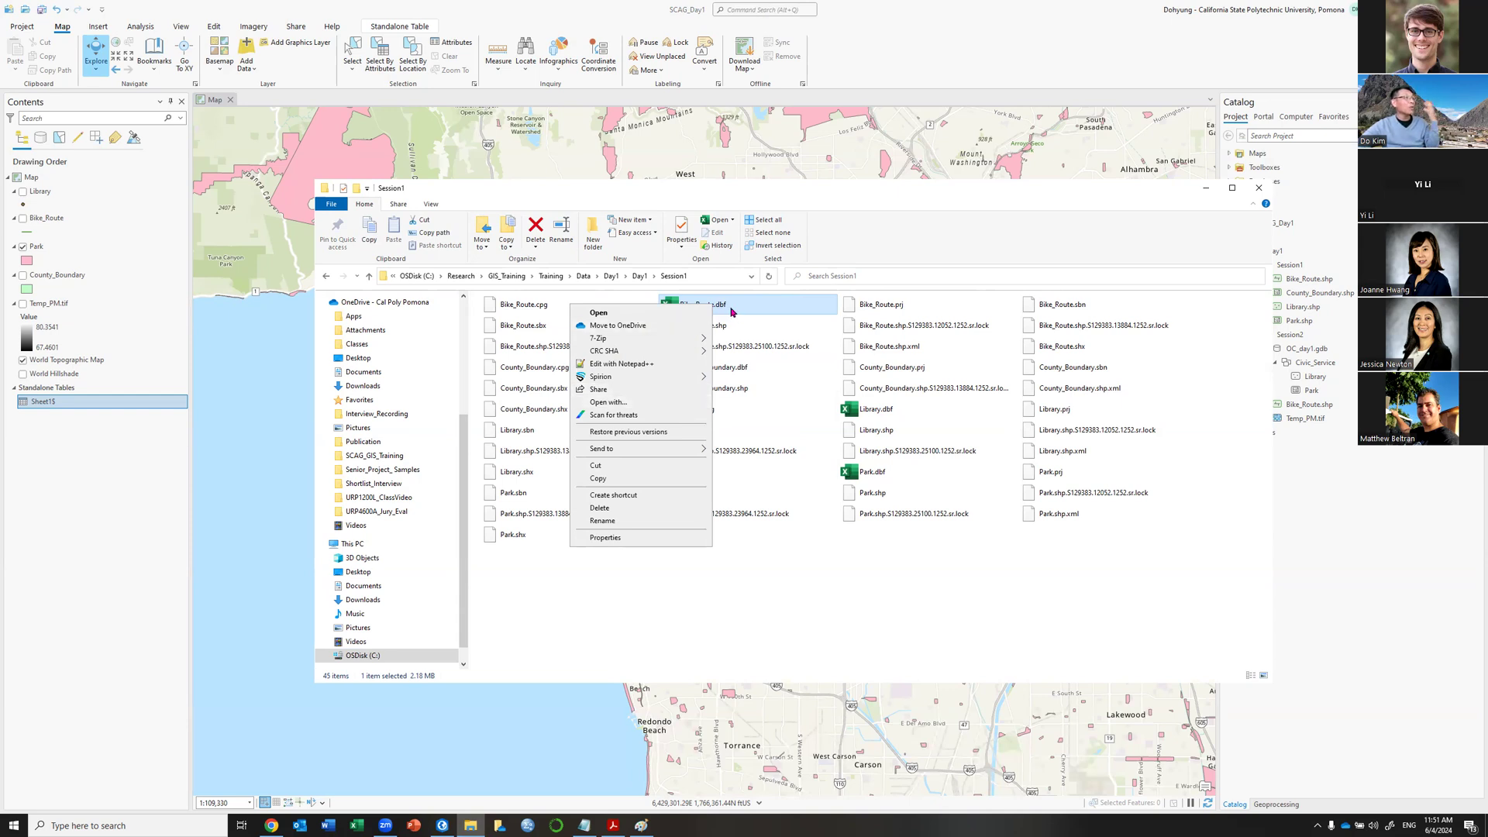
left_click(357, 825)
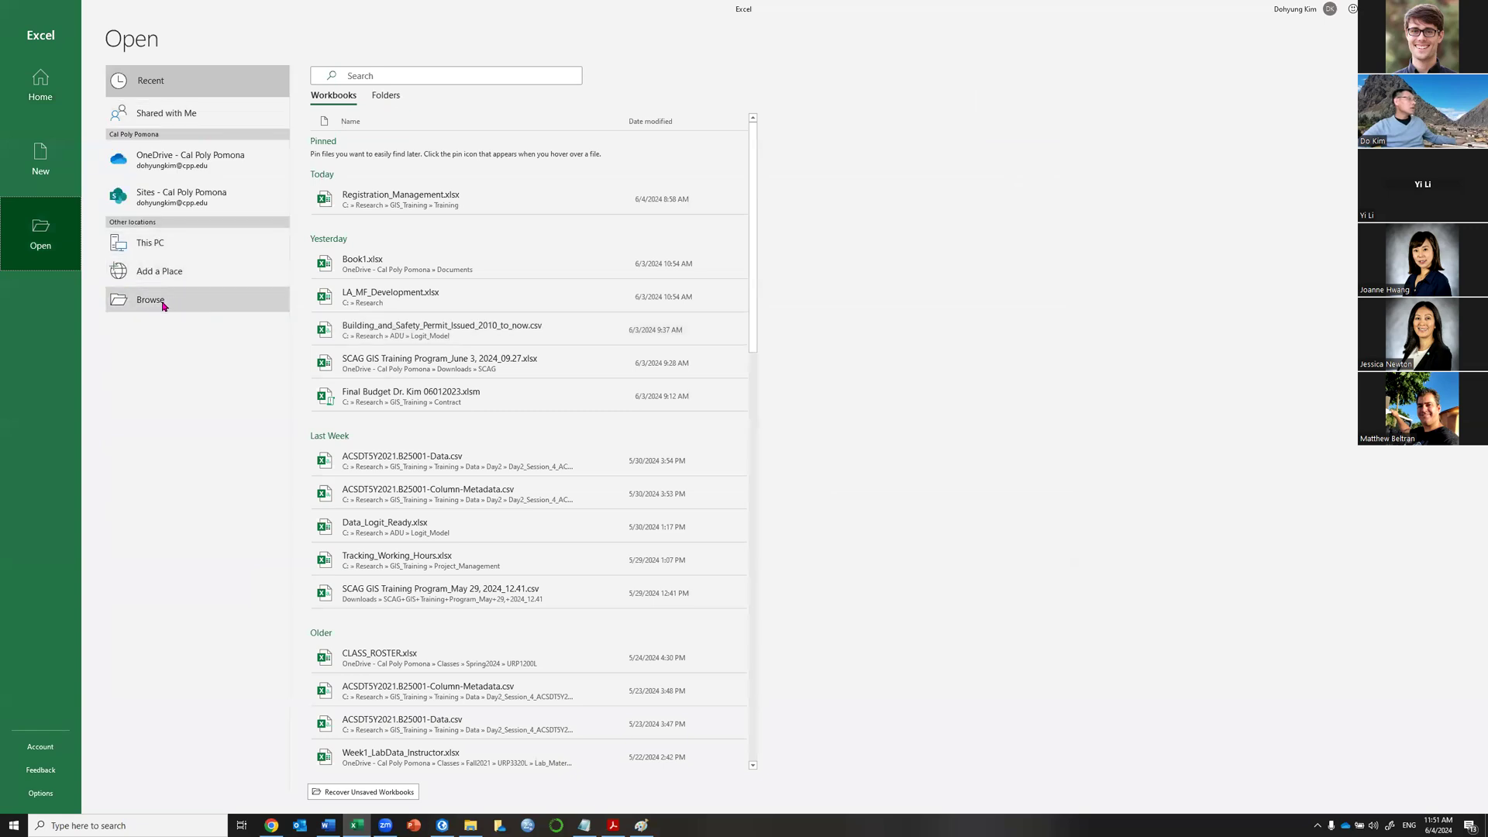
Browse for a file and filter the Open dialog to dBase (.dbf) files only.
left_click(163, 304)
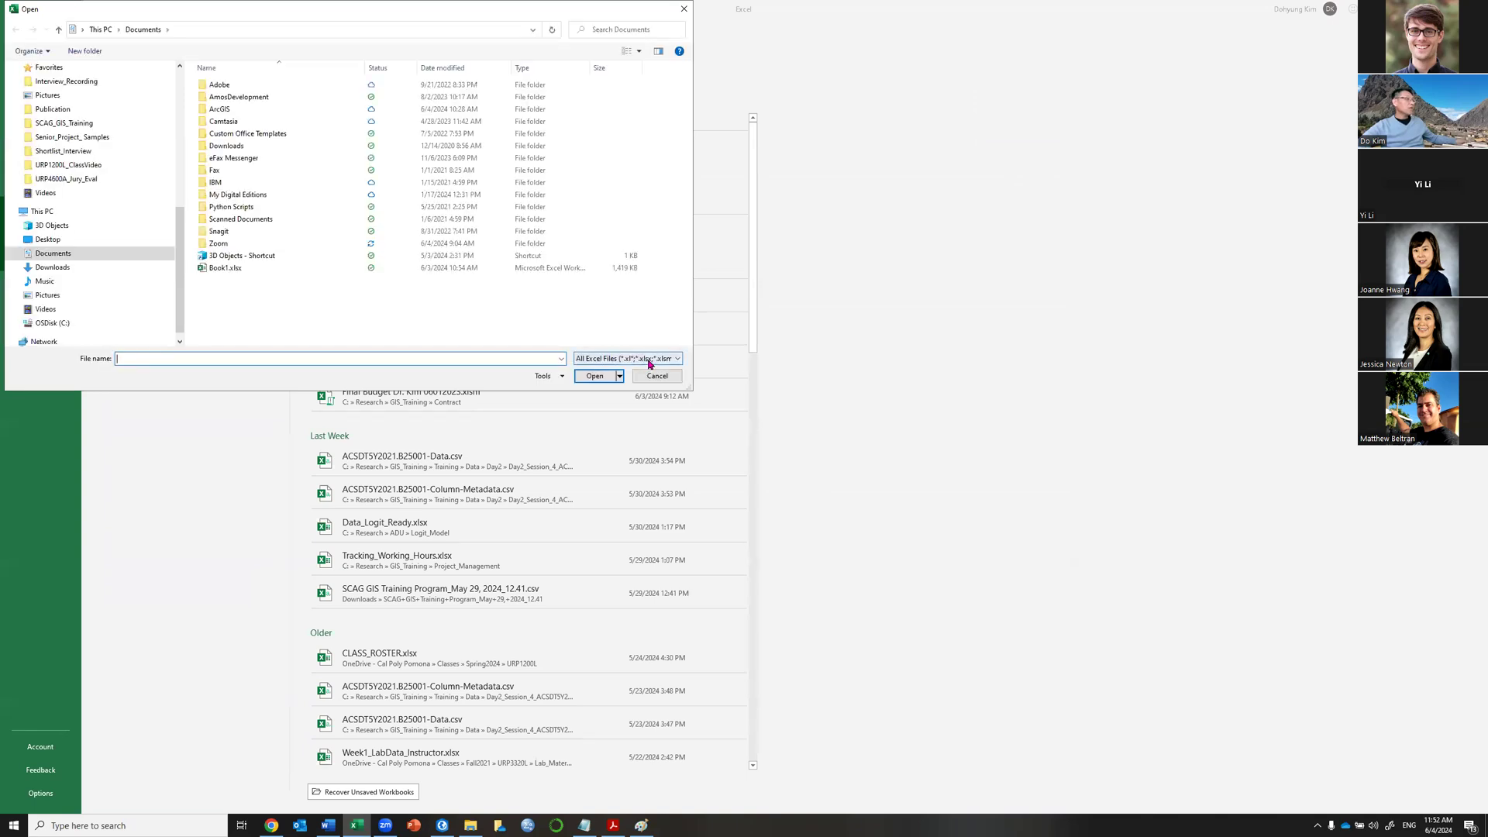
left_click(649, 363)
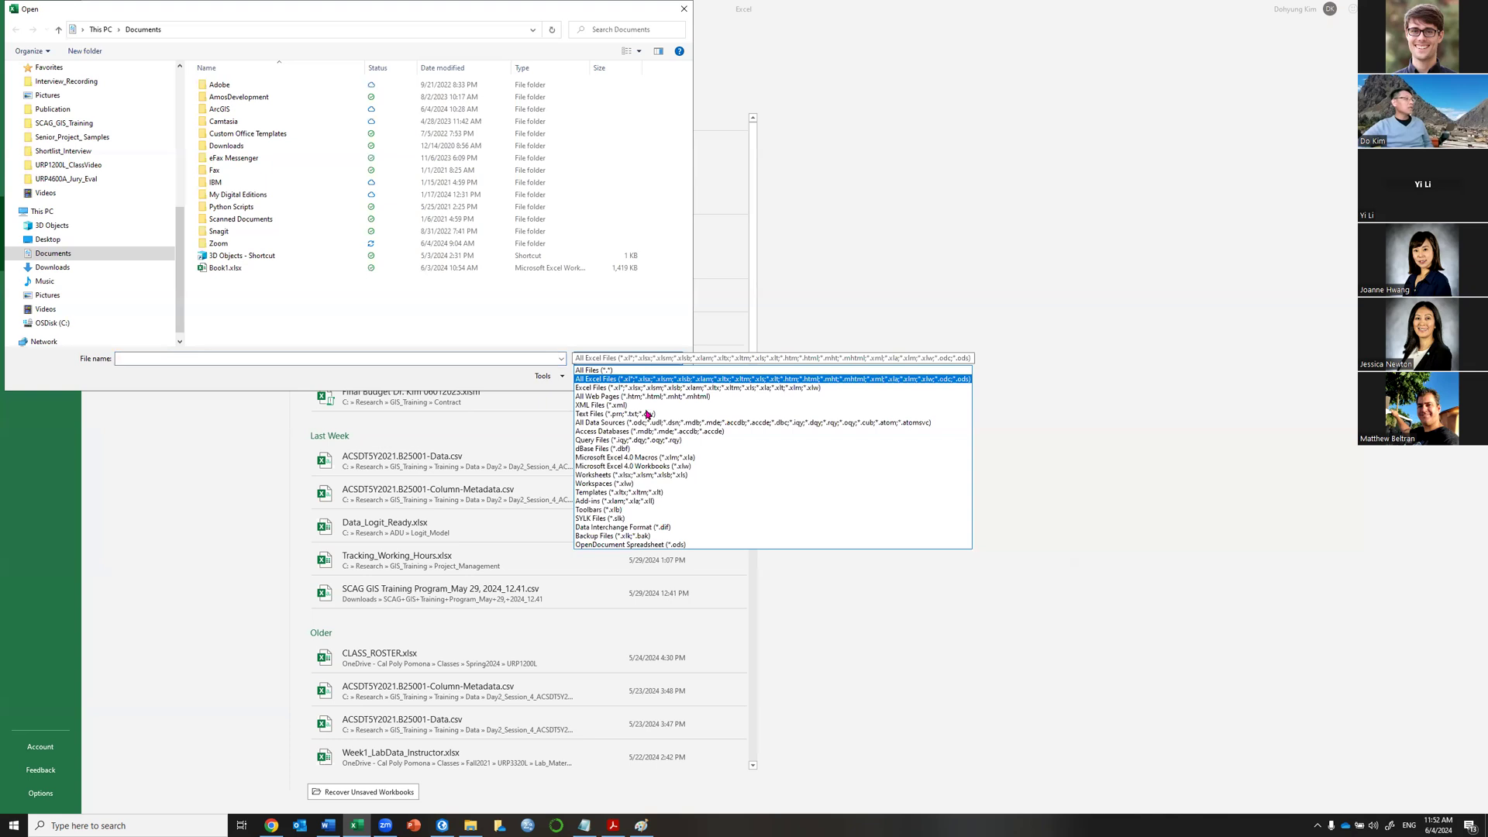
left_click(628, 450)
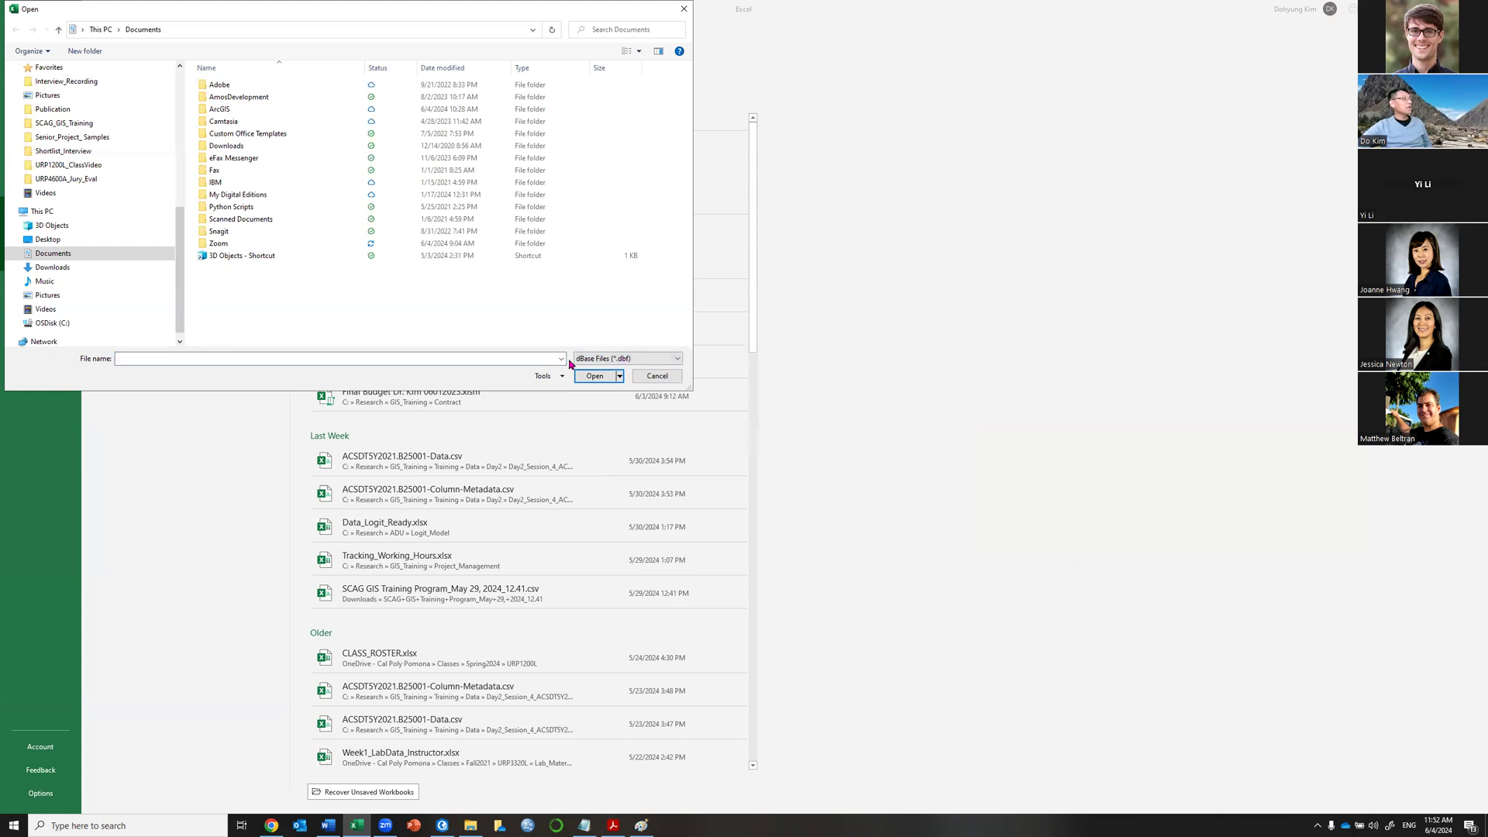
Navigate to C:\Research\GIS_Training\Training\Data.
left_click(58, 322)
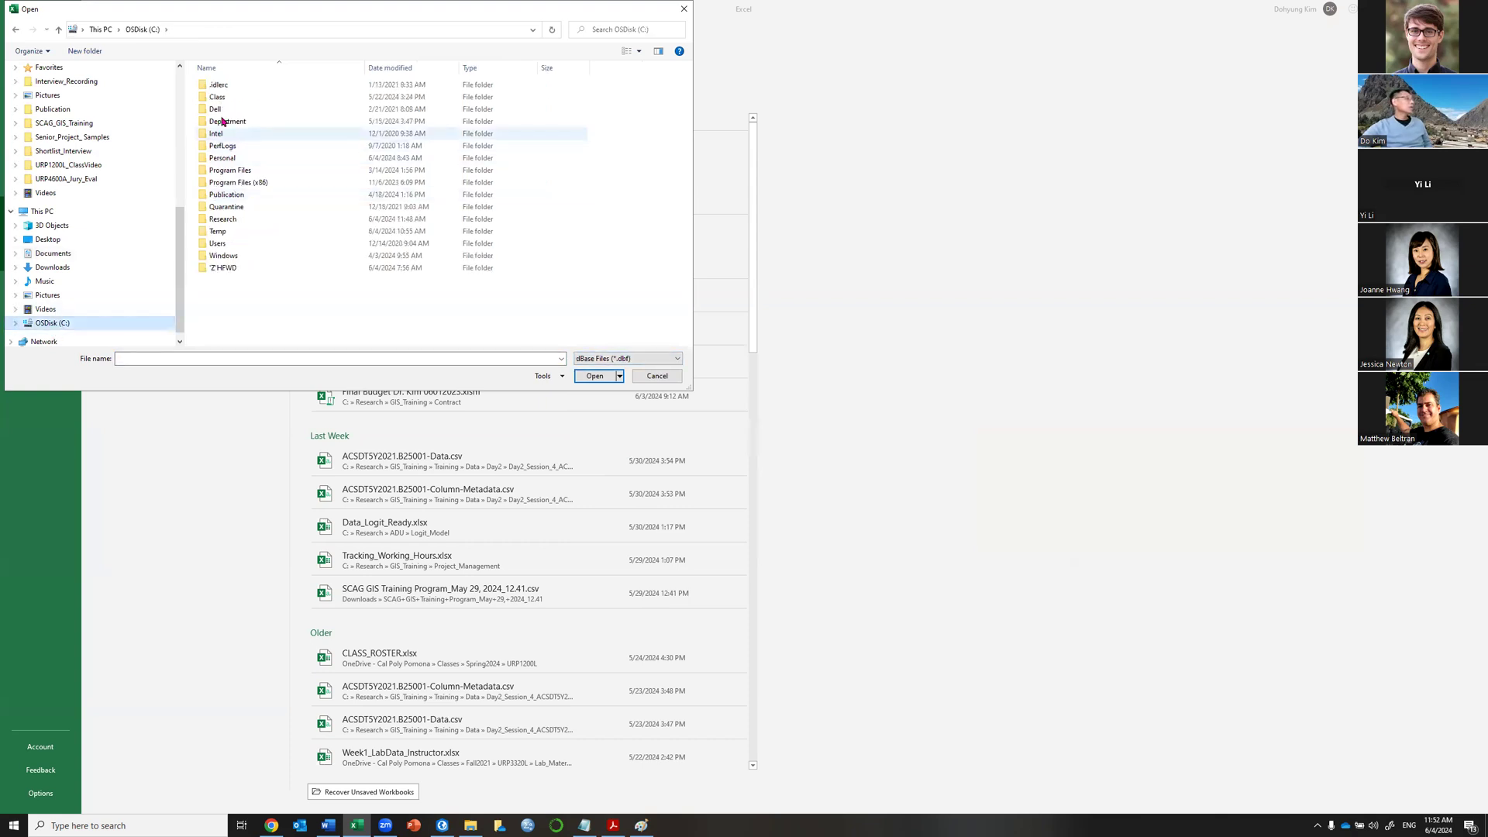
left_click(227, 220)
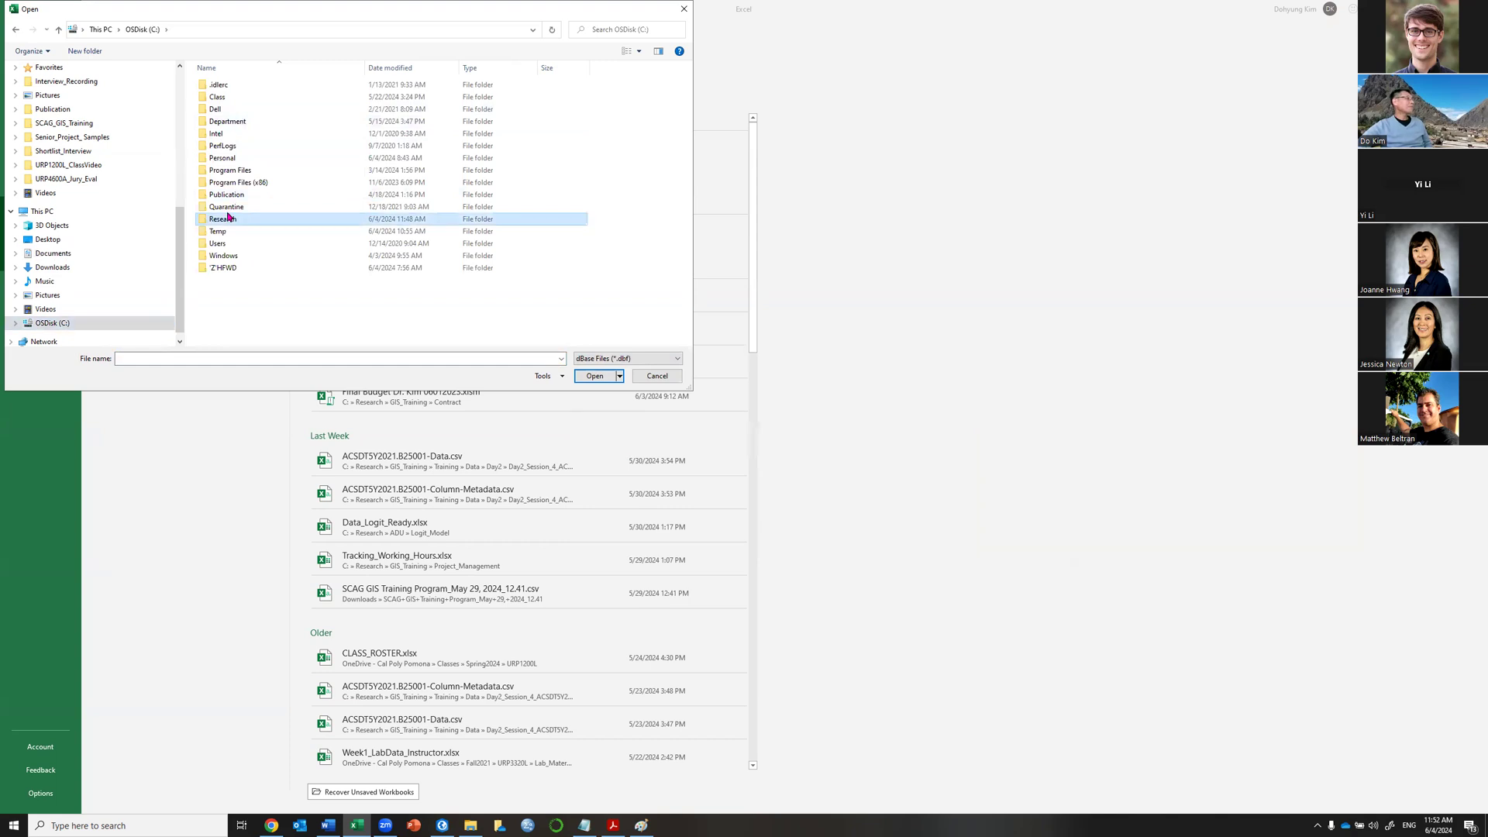
key("Return")
double_click(239, 135)
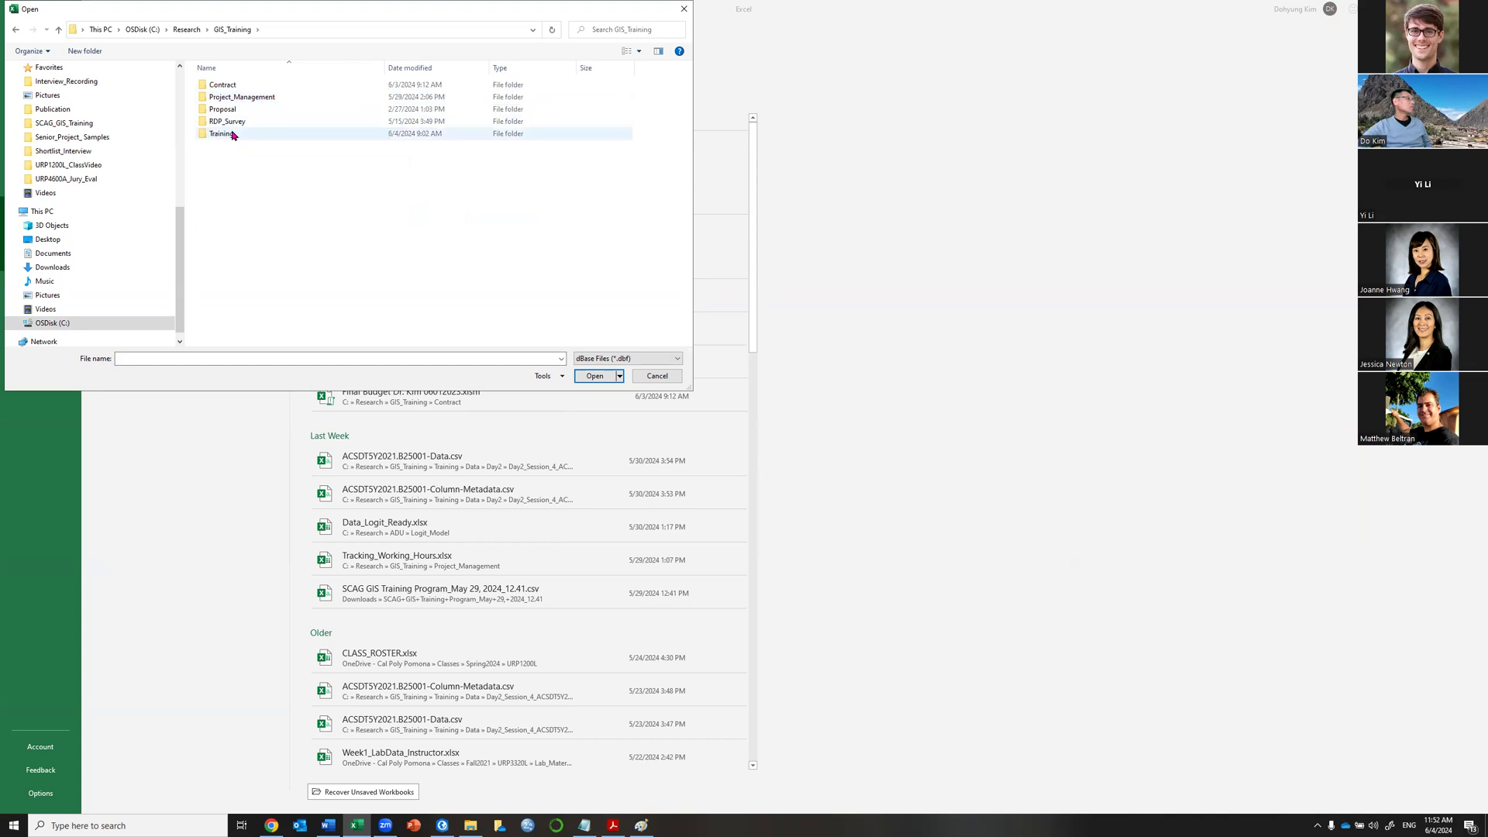
left_click(233, 137)
double_click(233, 136)
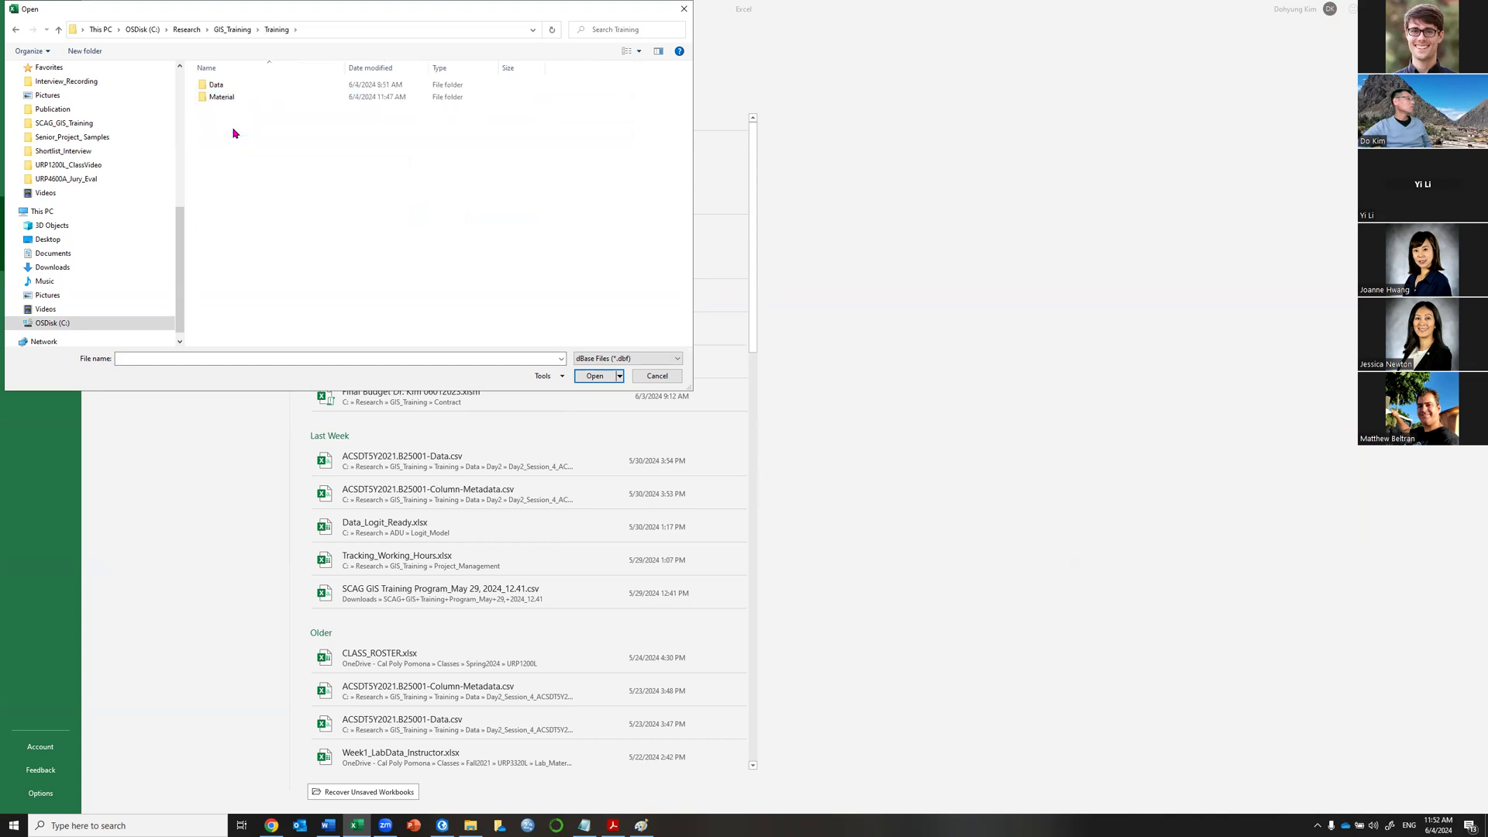
left_click(220, 87)
double_click(220, 86)
Go into Day1\Day1\Session1 and open Bike_Route.dbf.
double_click(221, 88)
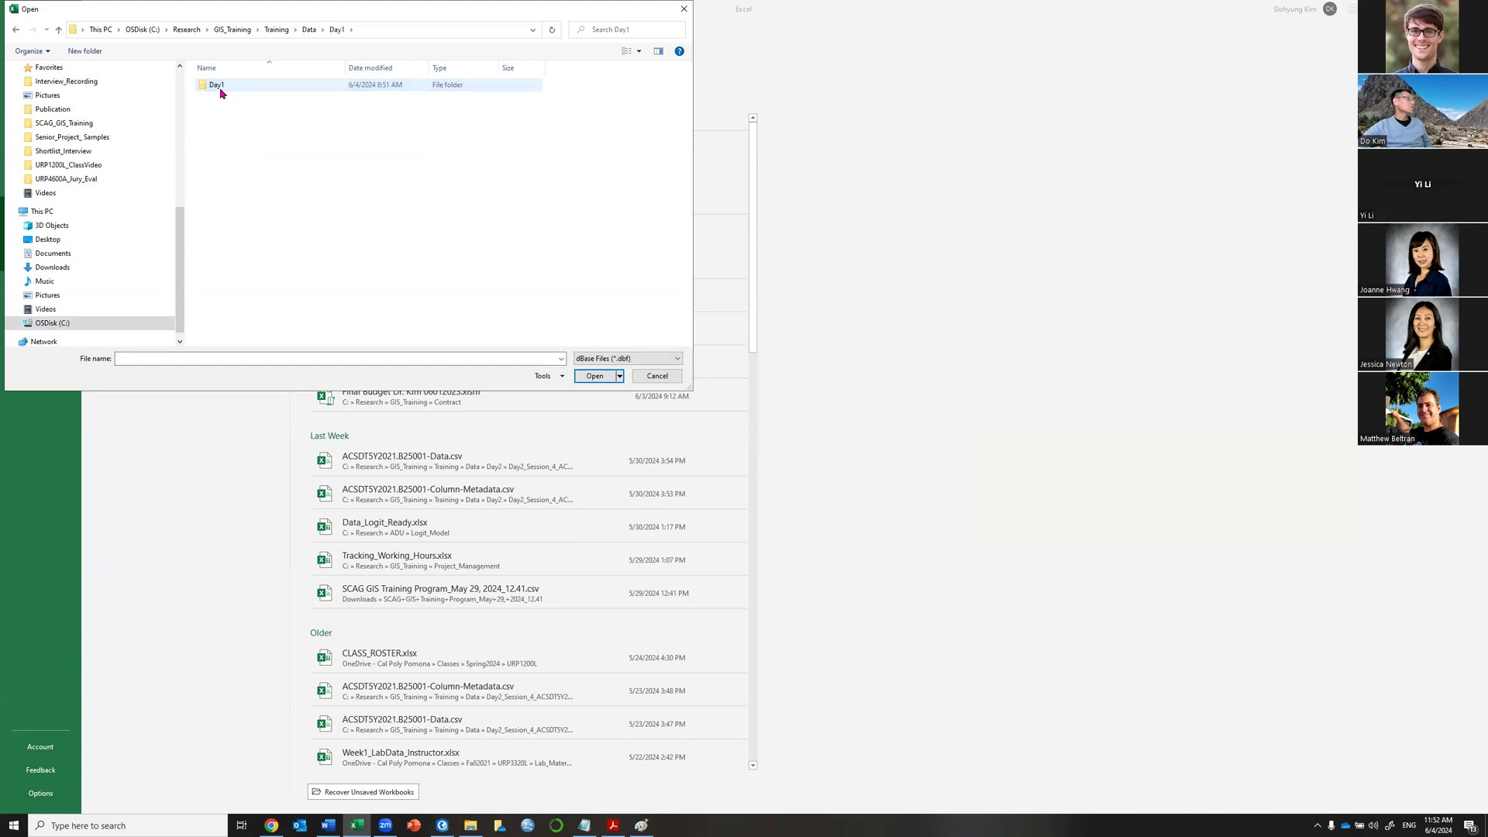
left_click(221, 90)
double_click(221, 90)
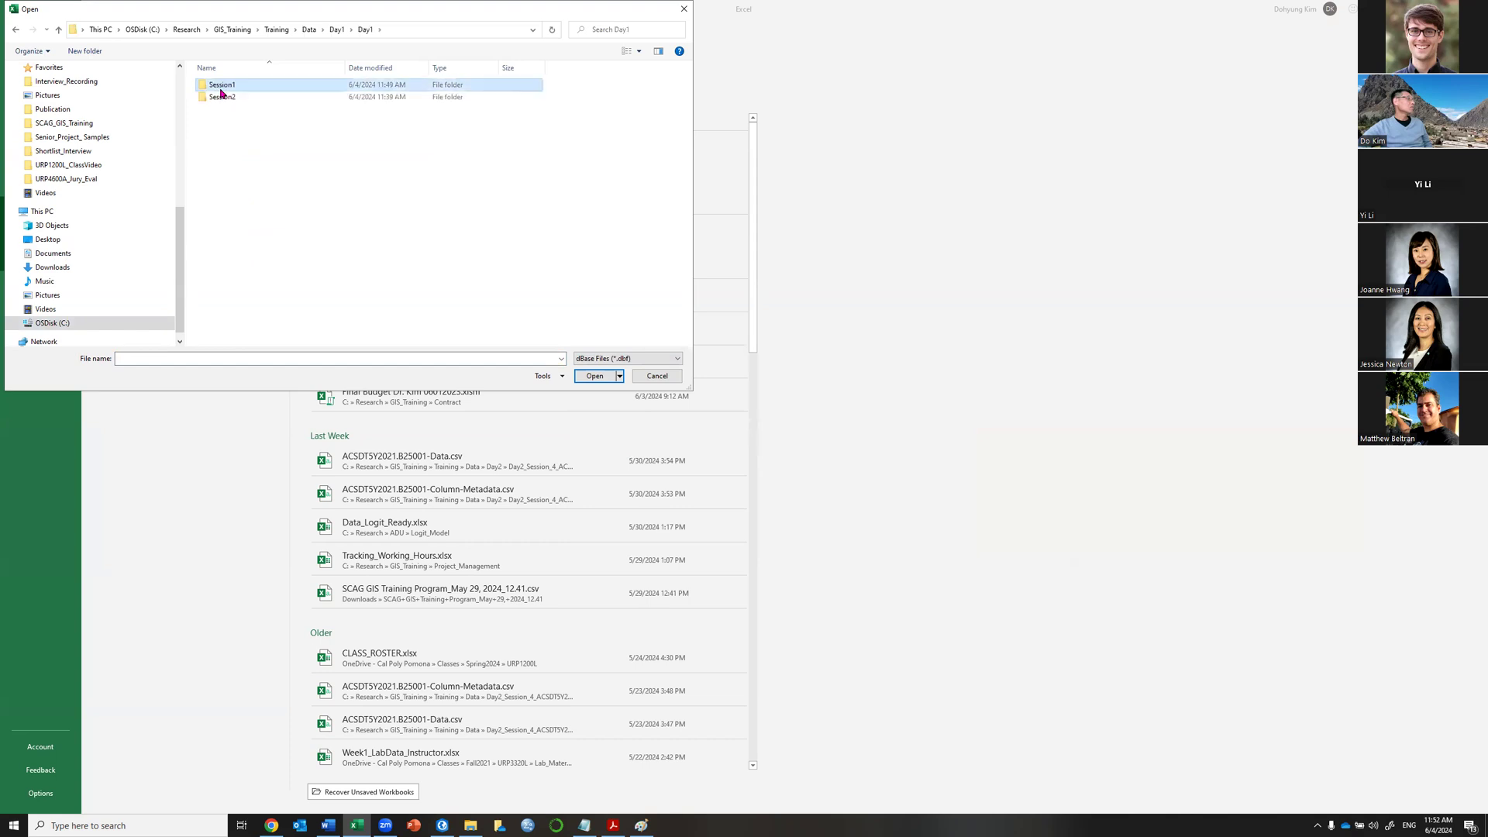
double_click(221, 88)
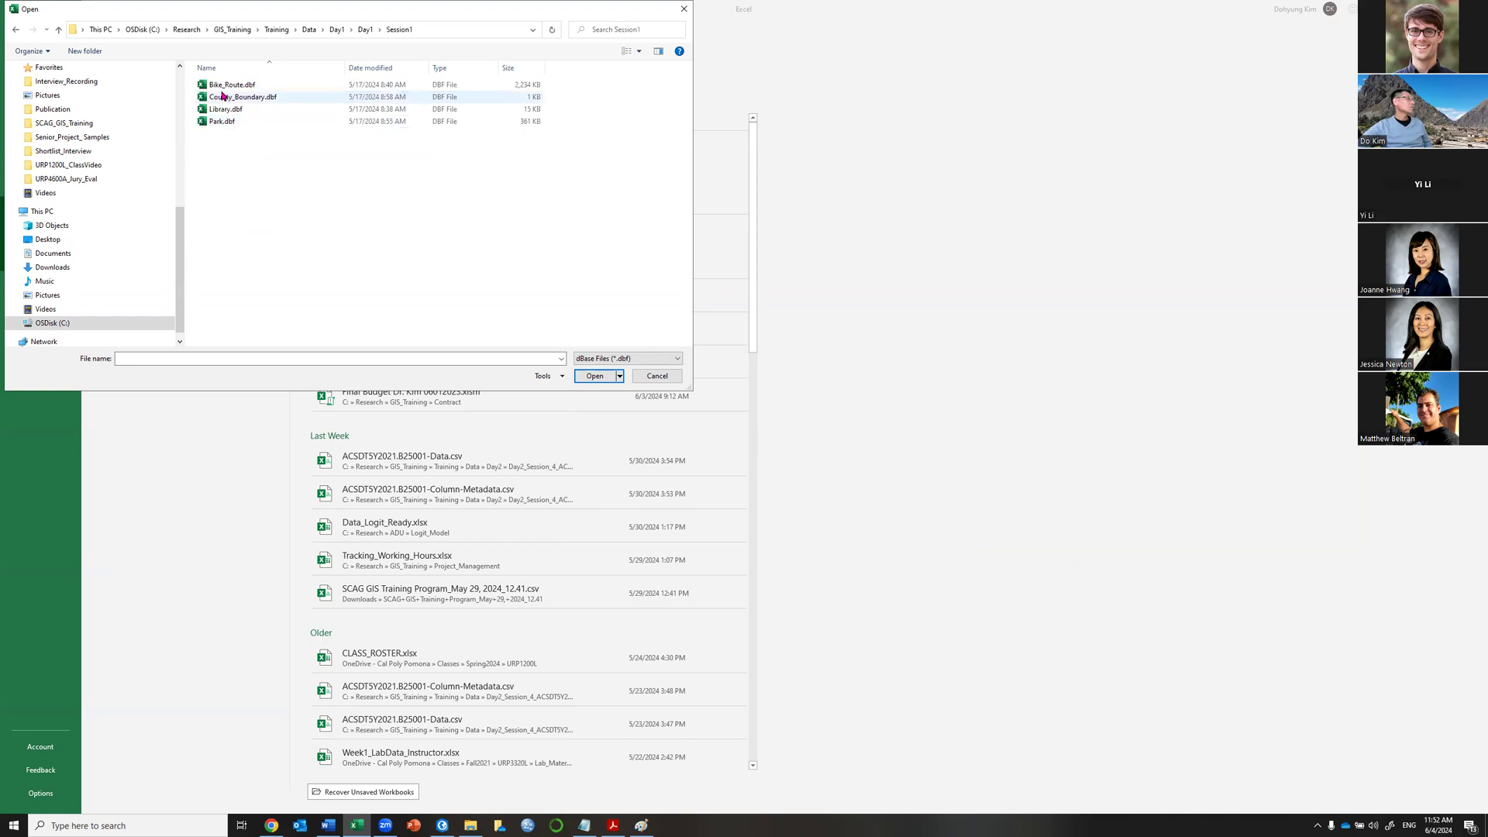
left_click(225, 87)
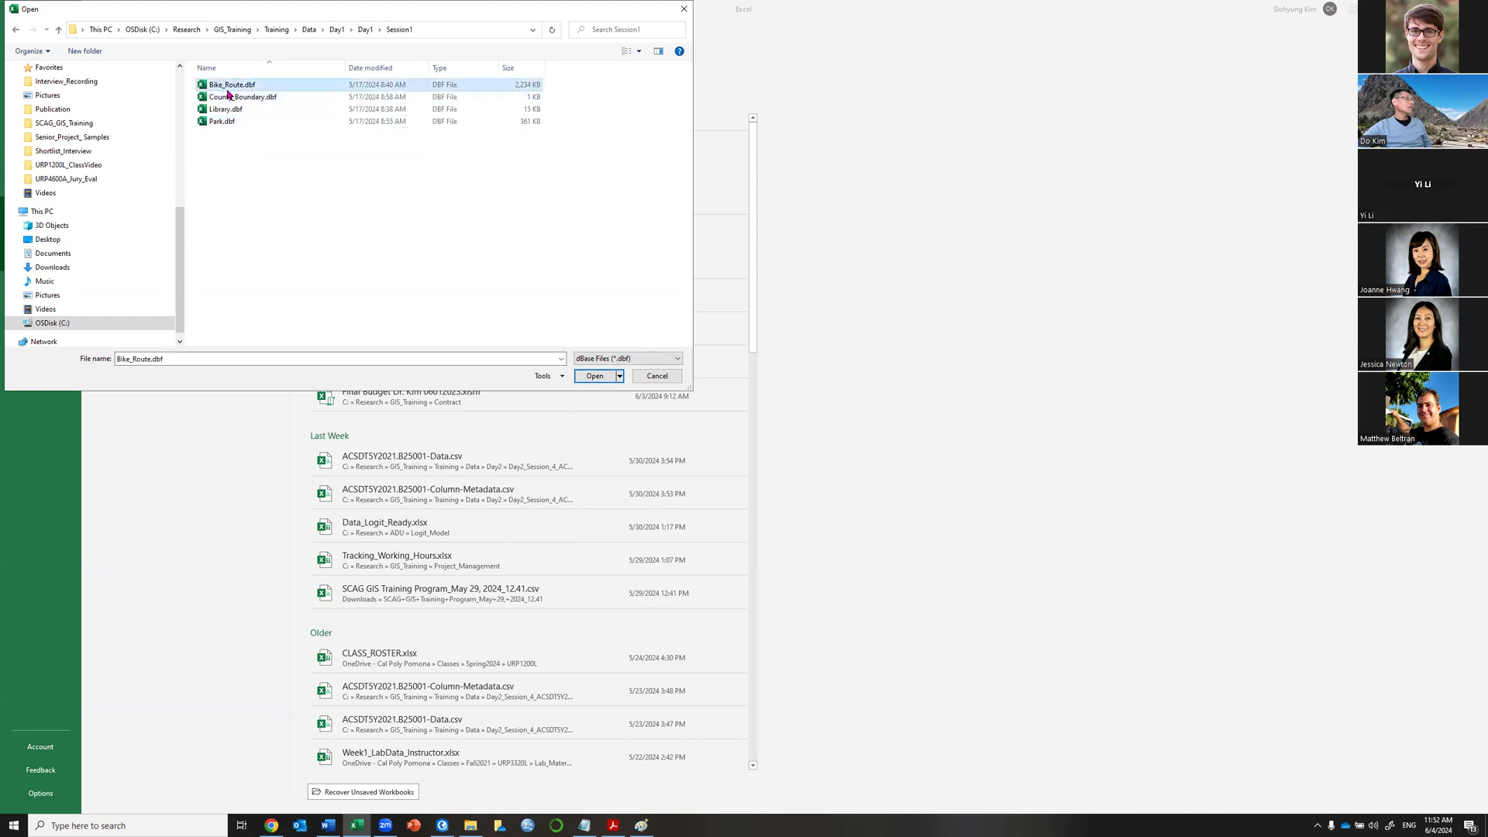
left_click(592, 377)
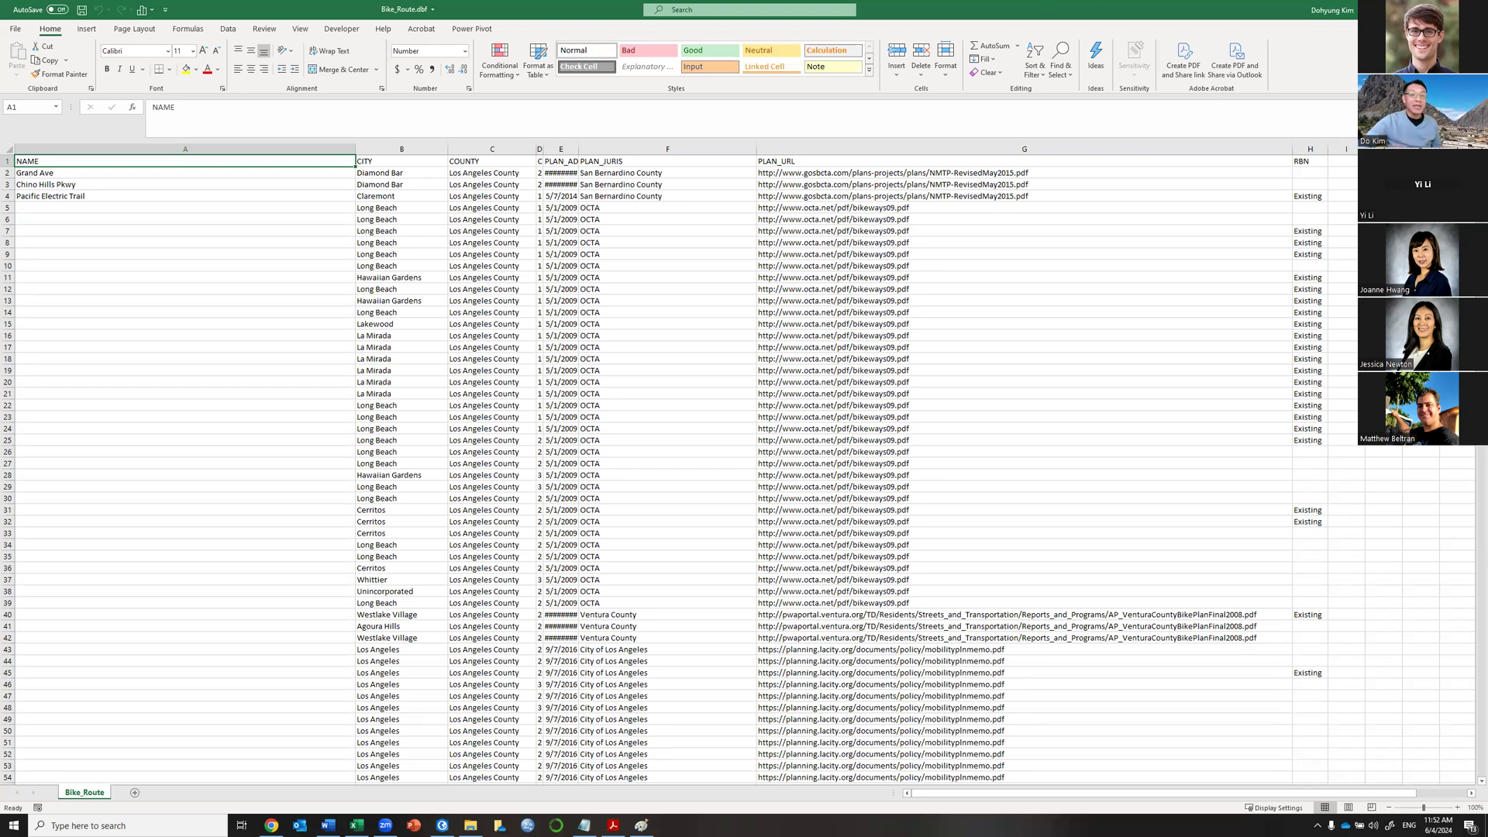
Close the Bike_Route workbook after reviewing its attribute records.
left_click(1471, 9)
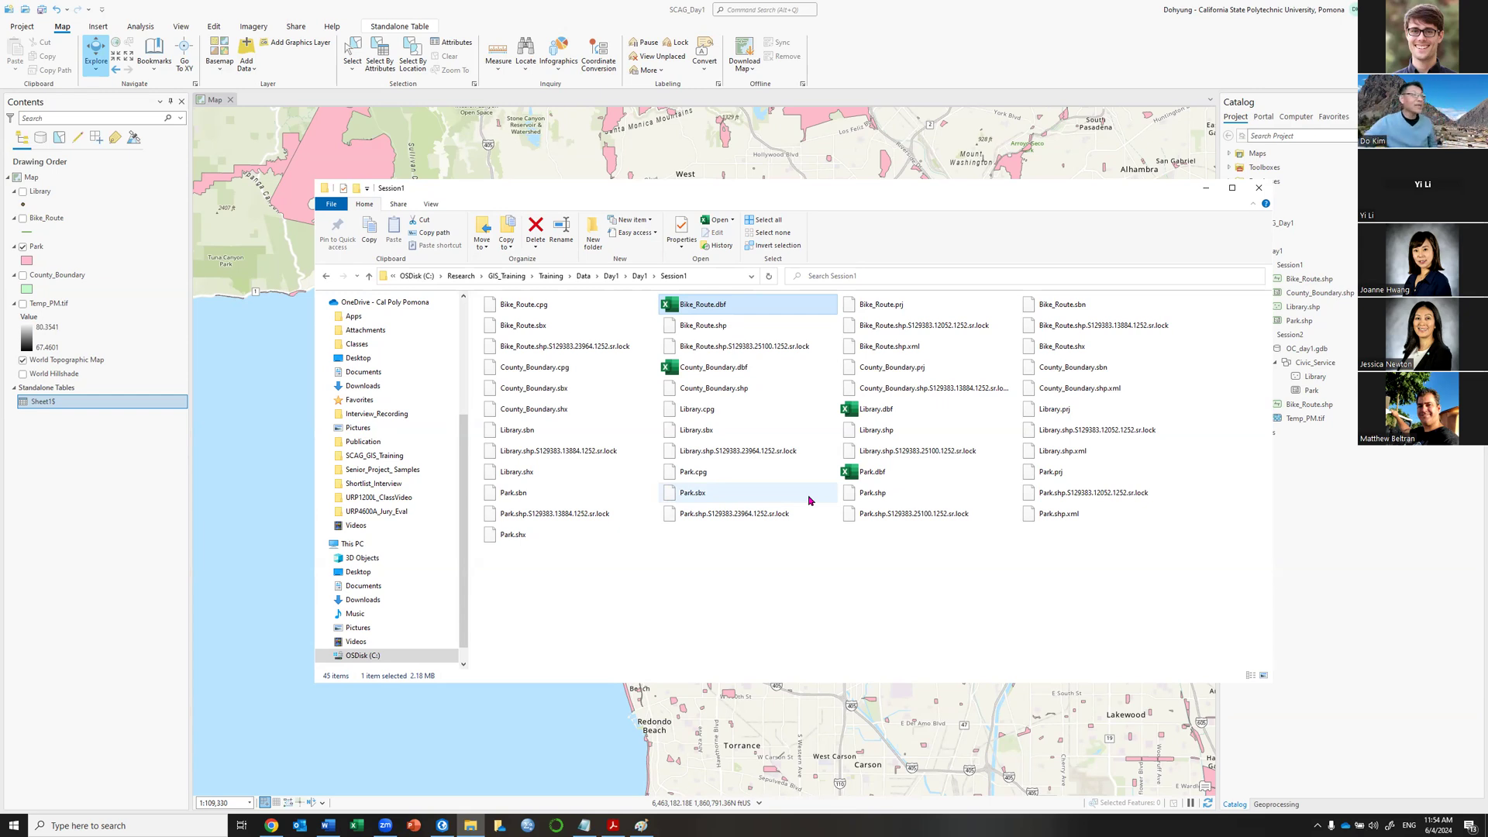
Open Export Table for the Park layer in ArcGIS Pro and check its output table path.
left_click(963, 6)
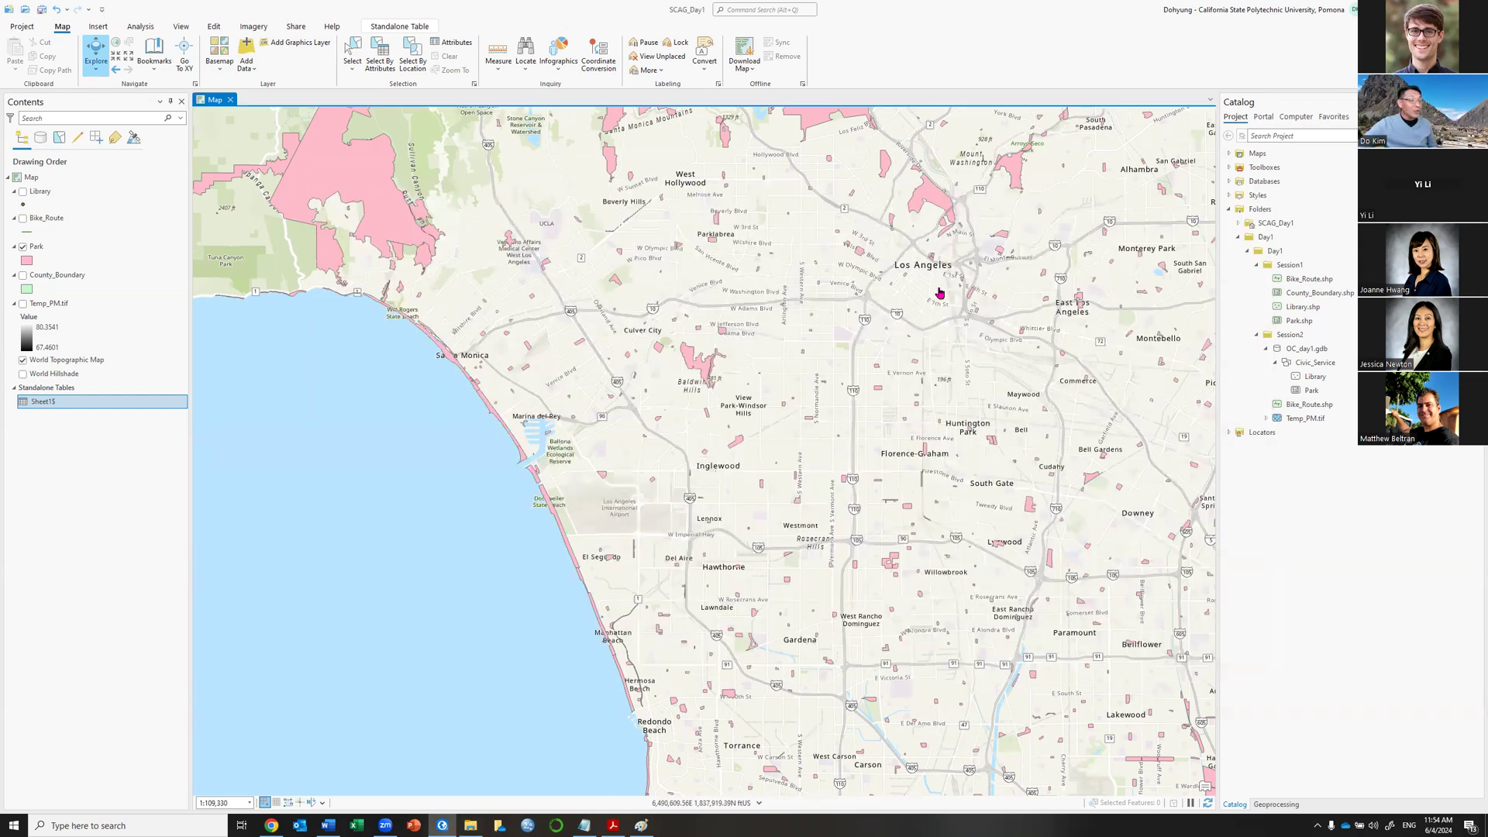
left_click(166, 401)
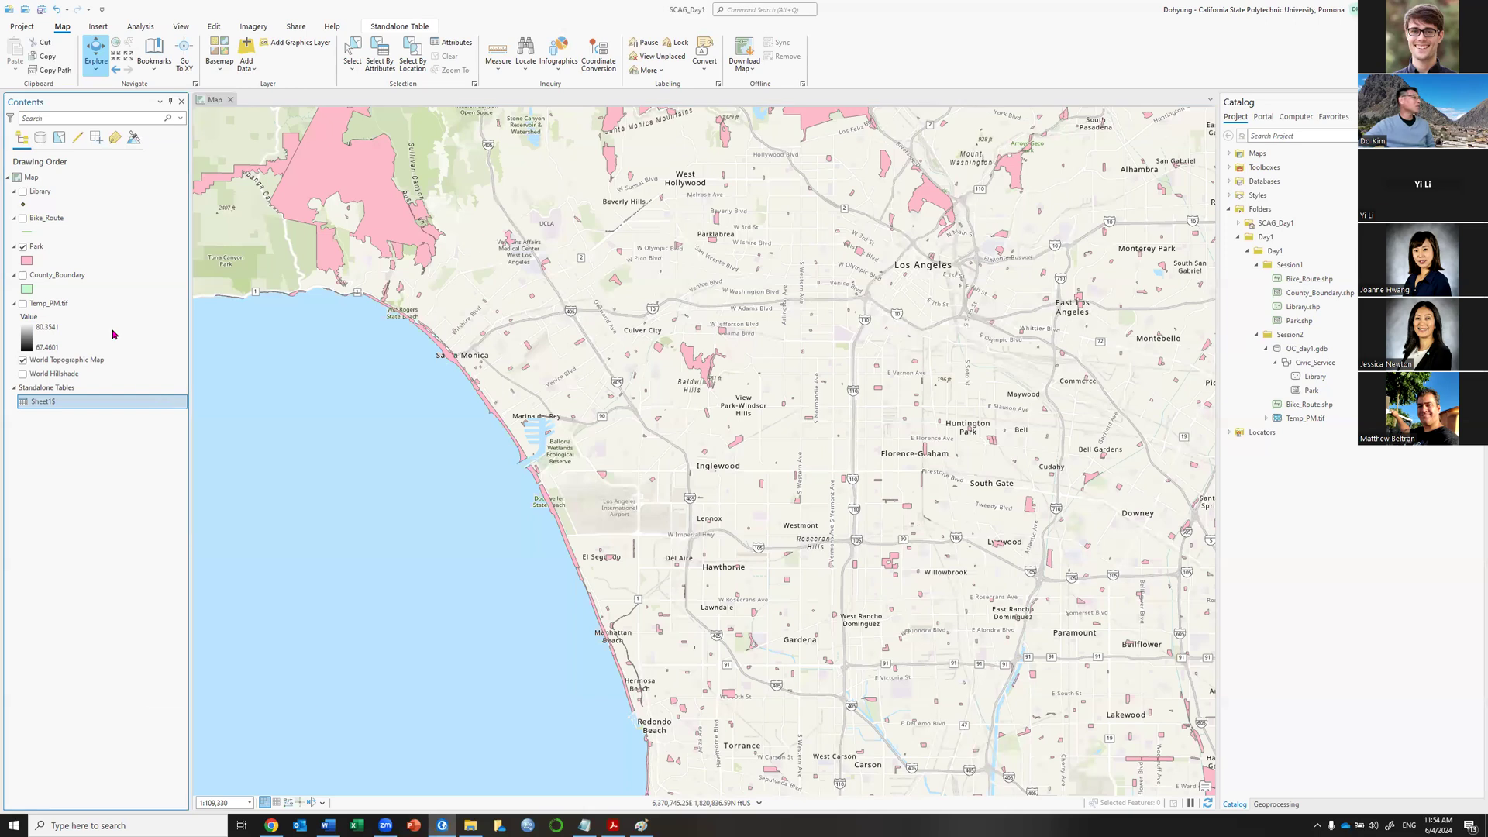
left_click(84, 196)
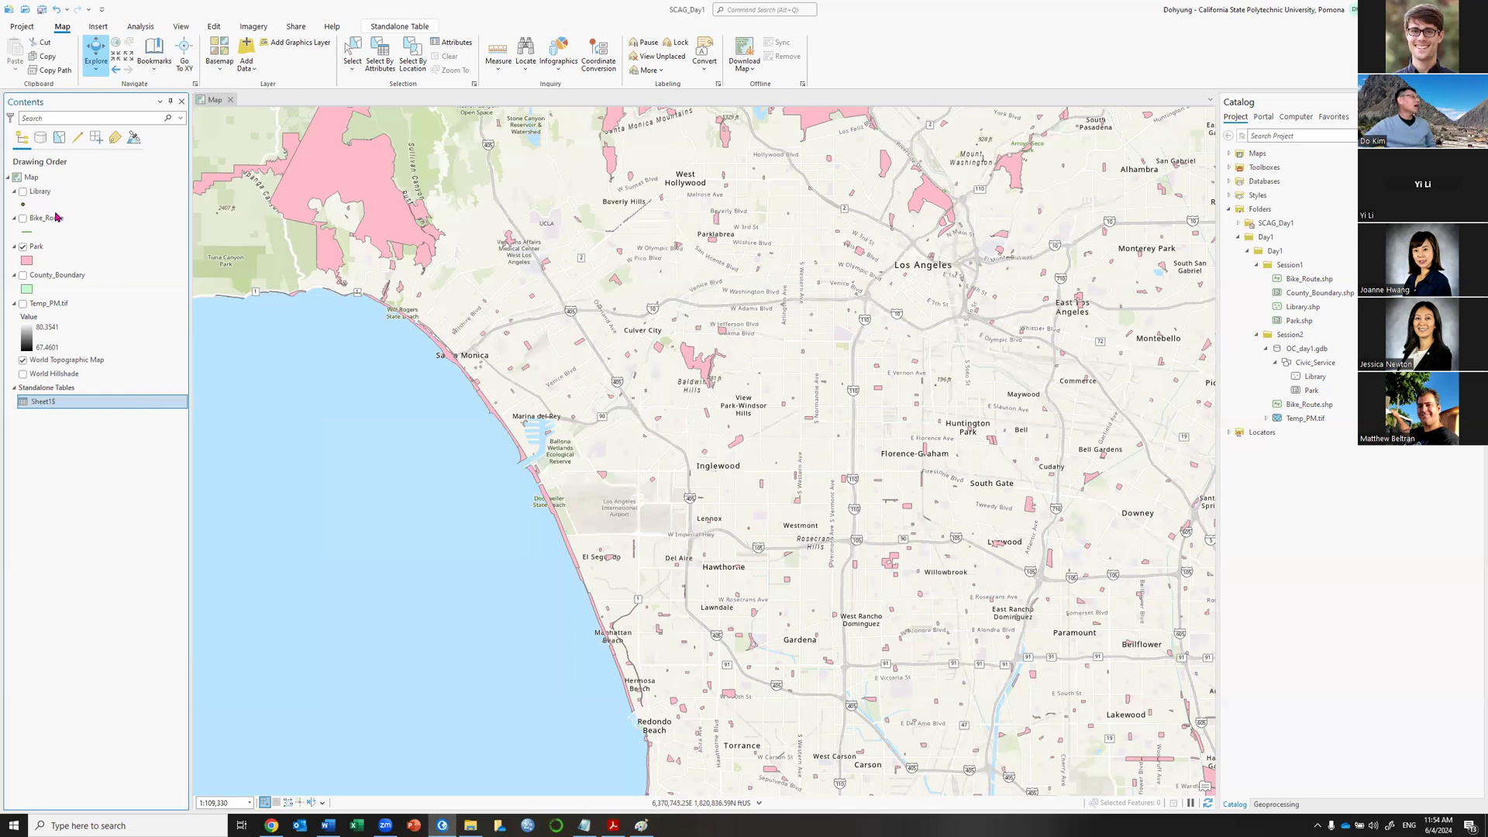
right_click(41, 250)
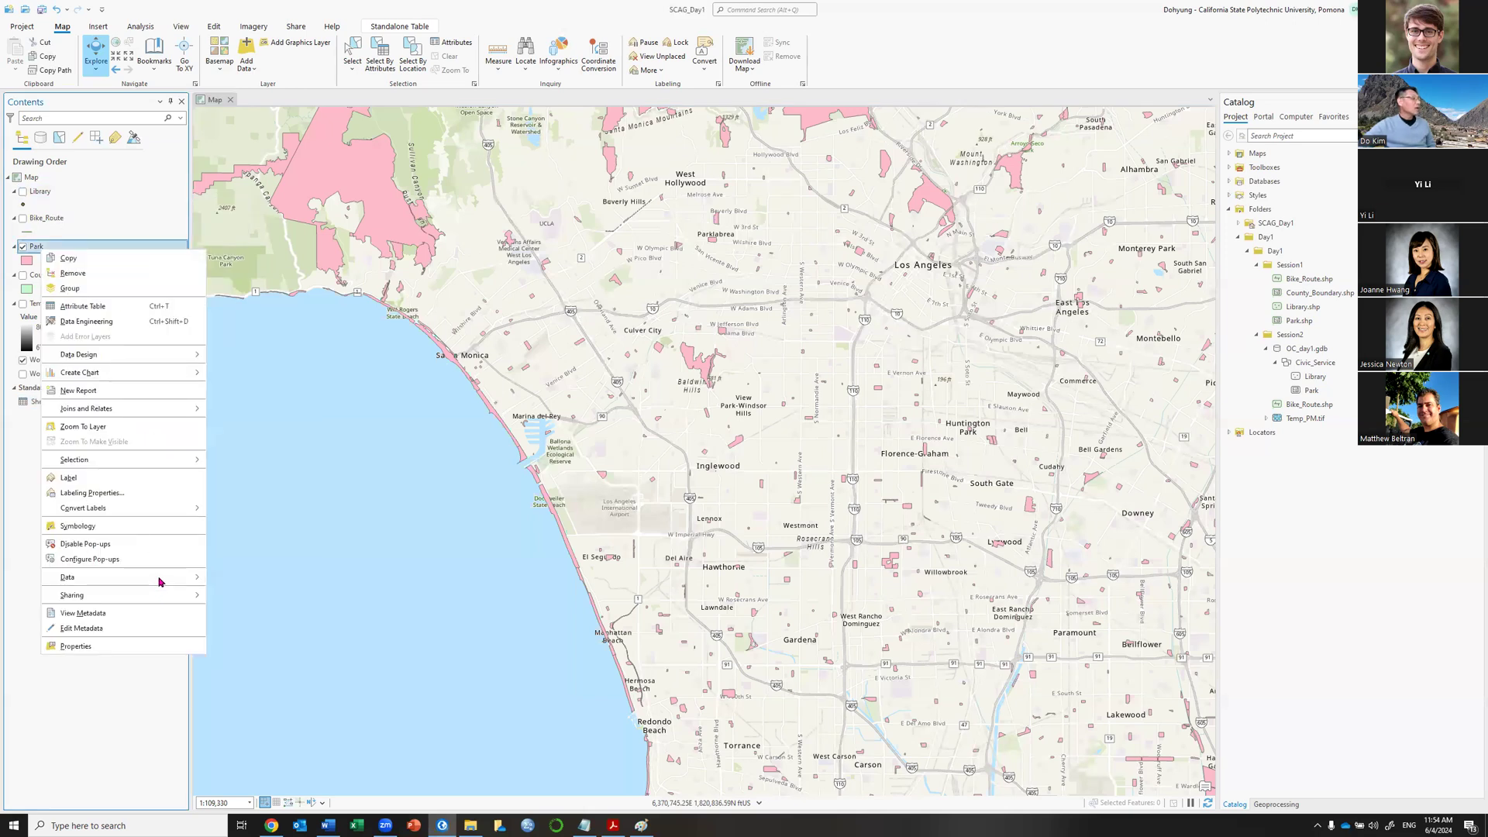
mouse_move(159, 581)
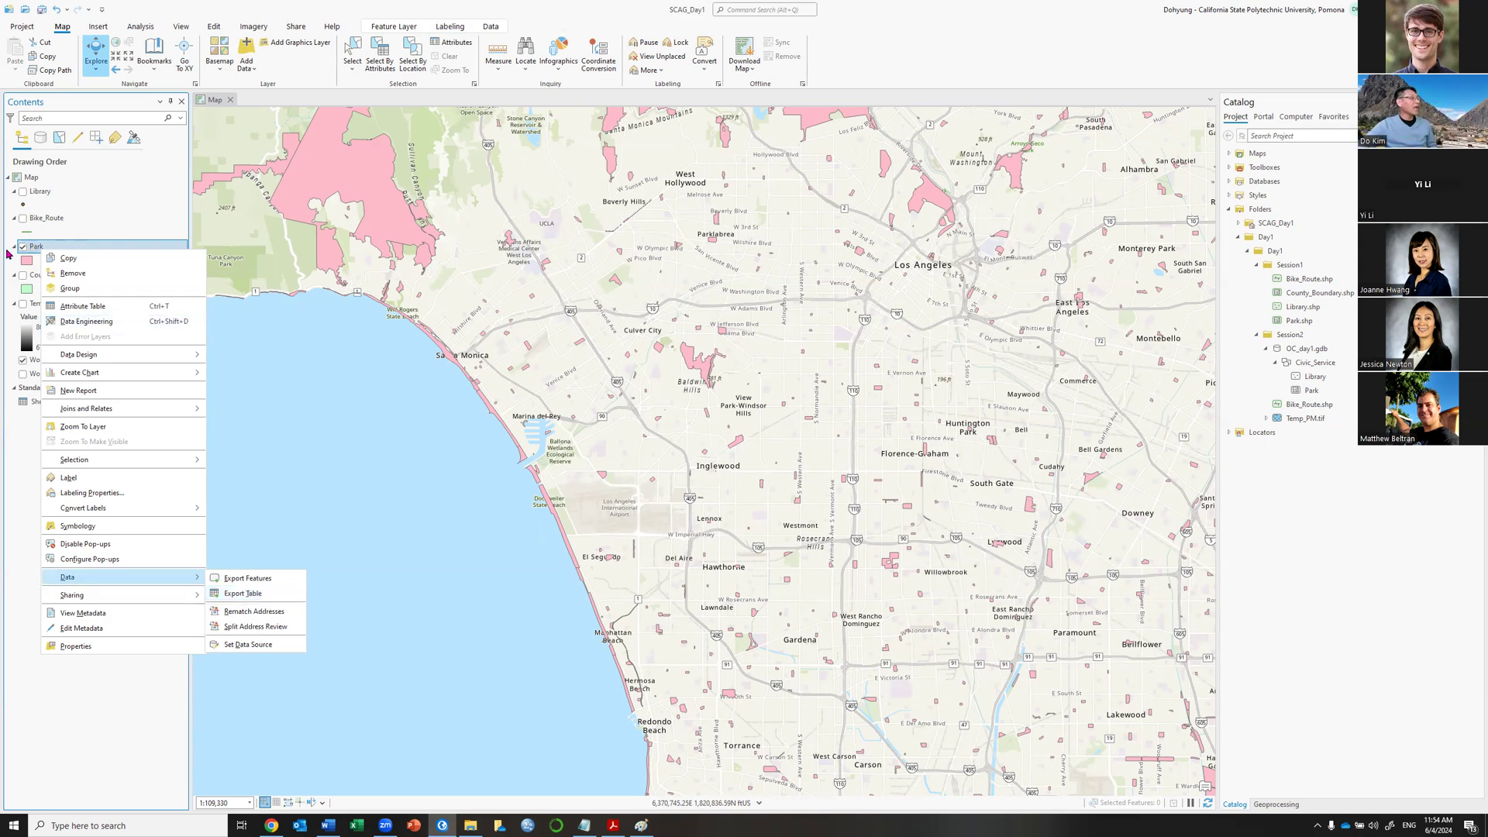
left_click(261, 598)
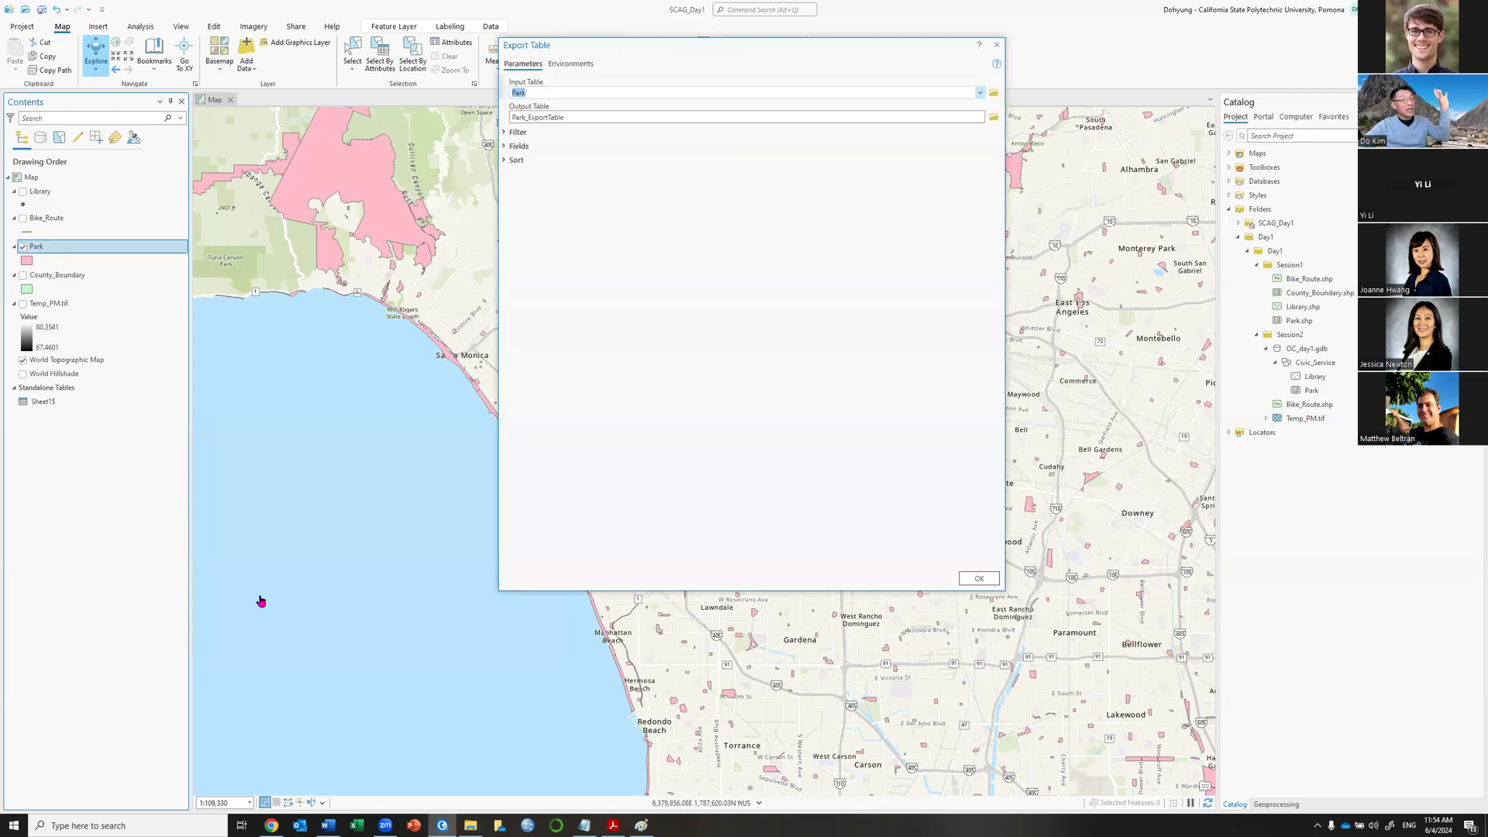
left_click(604, 116)
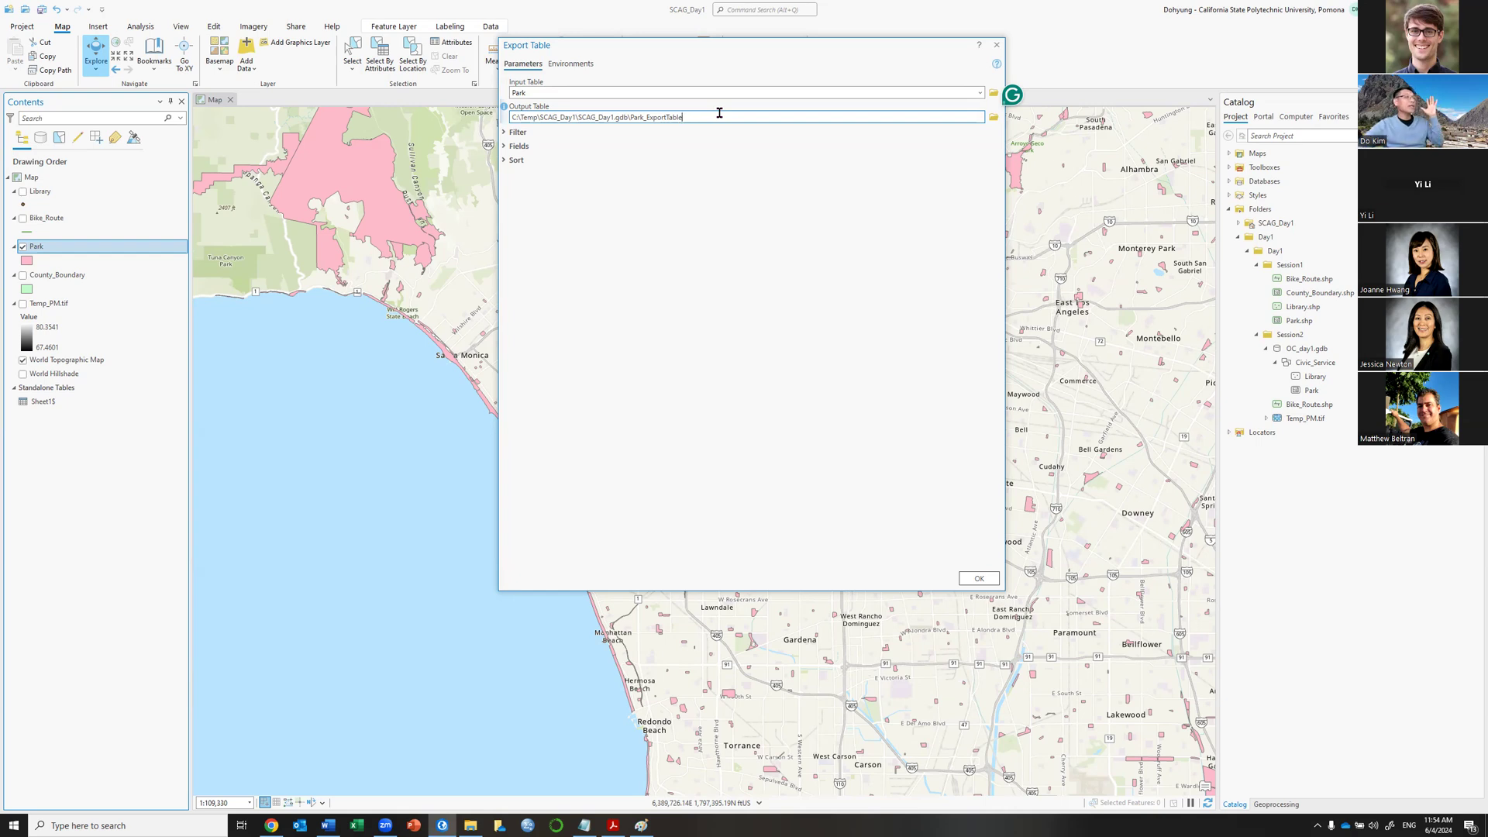
Close the export dialog without running it and remove the Sheet1$ standalone table.
left_click(996, 45)
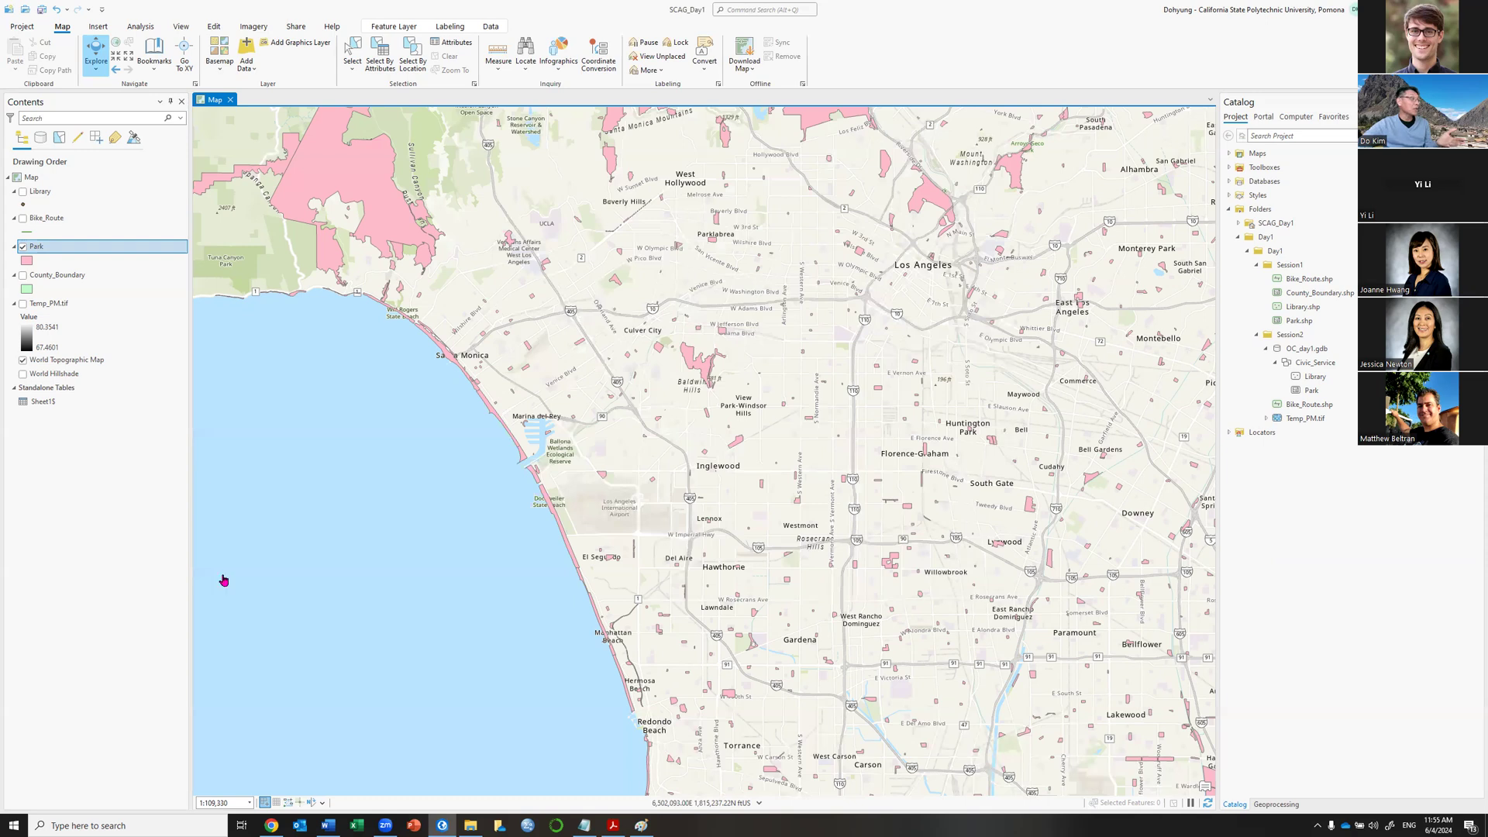
right_click(54, 403)
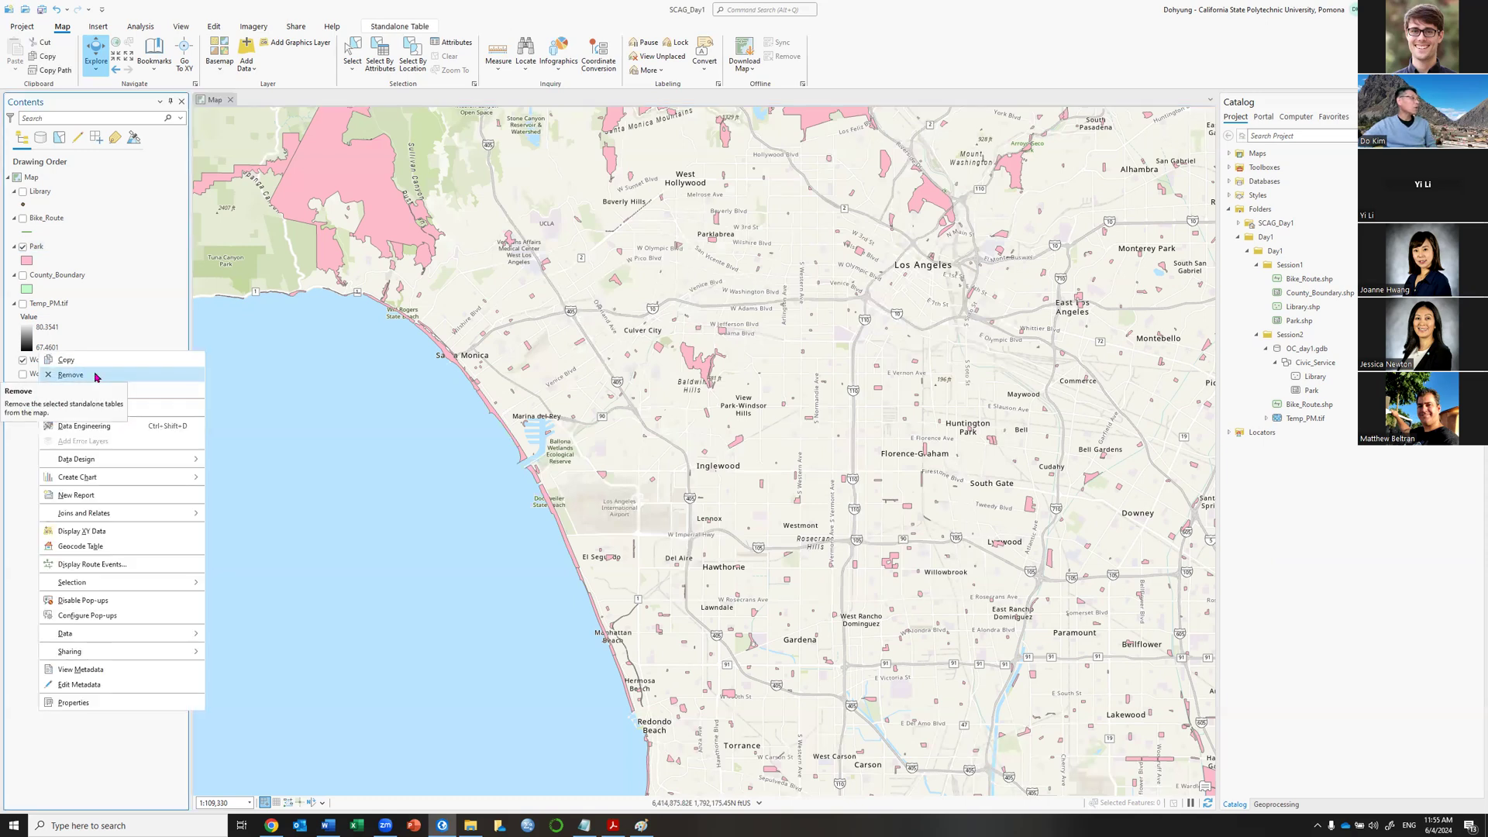
left_click(70, 375)
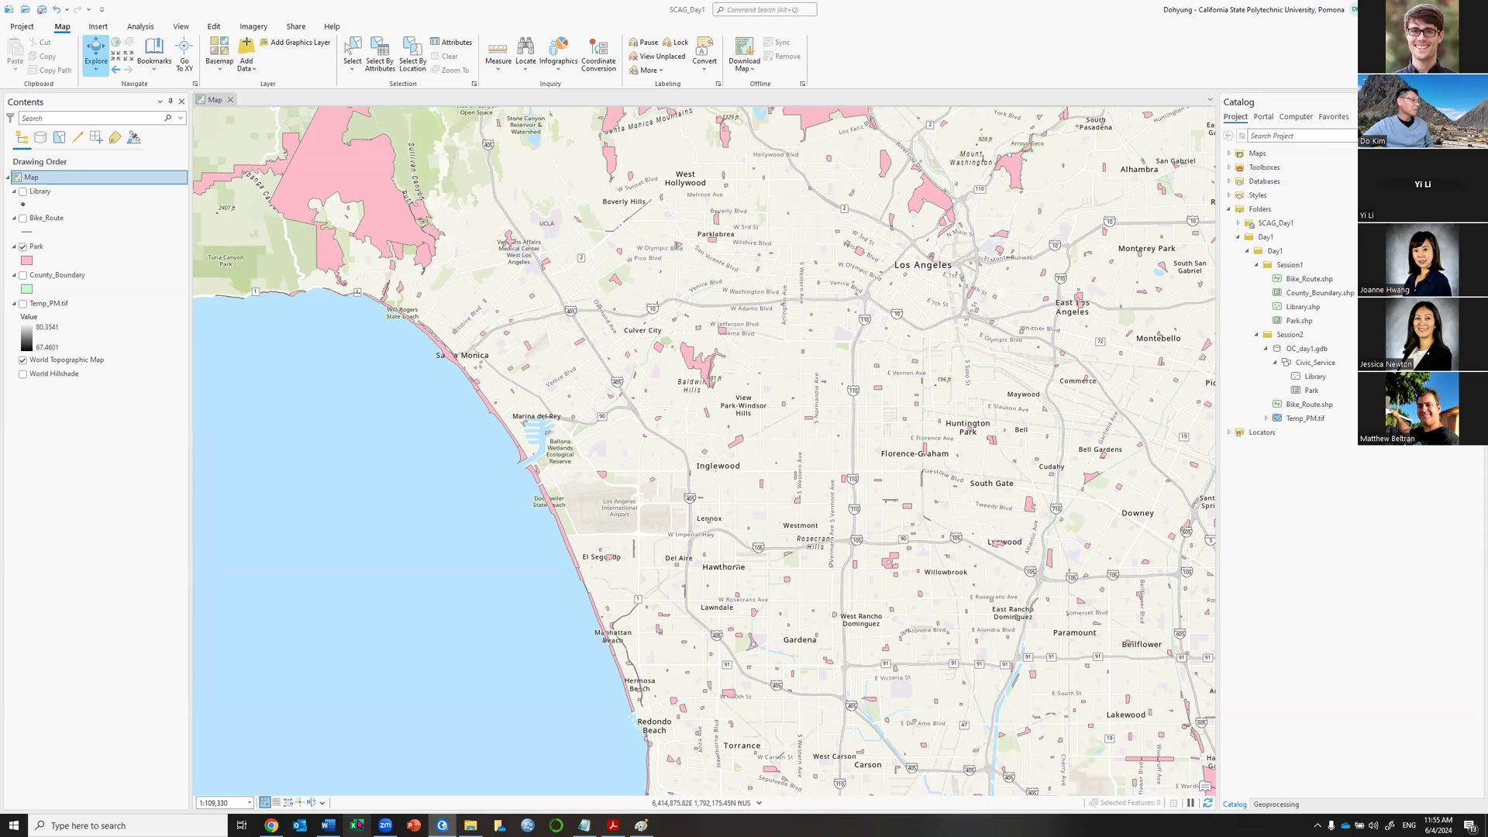
Launch Excel and open LA_MF_Development.xlsx, scrolling back to its header row.
left_click(358, 825)
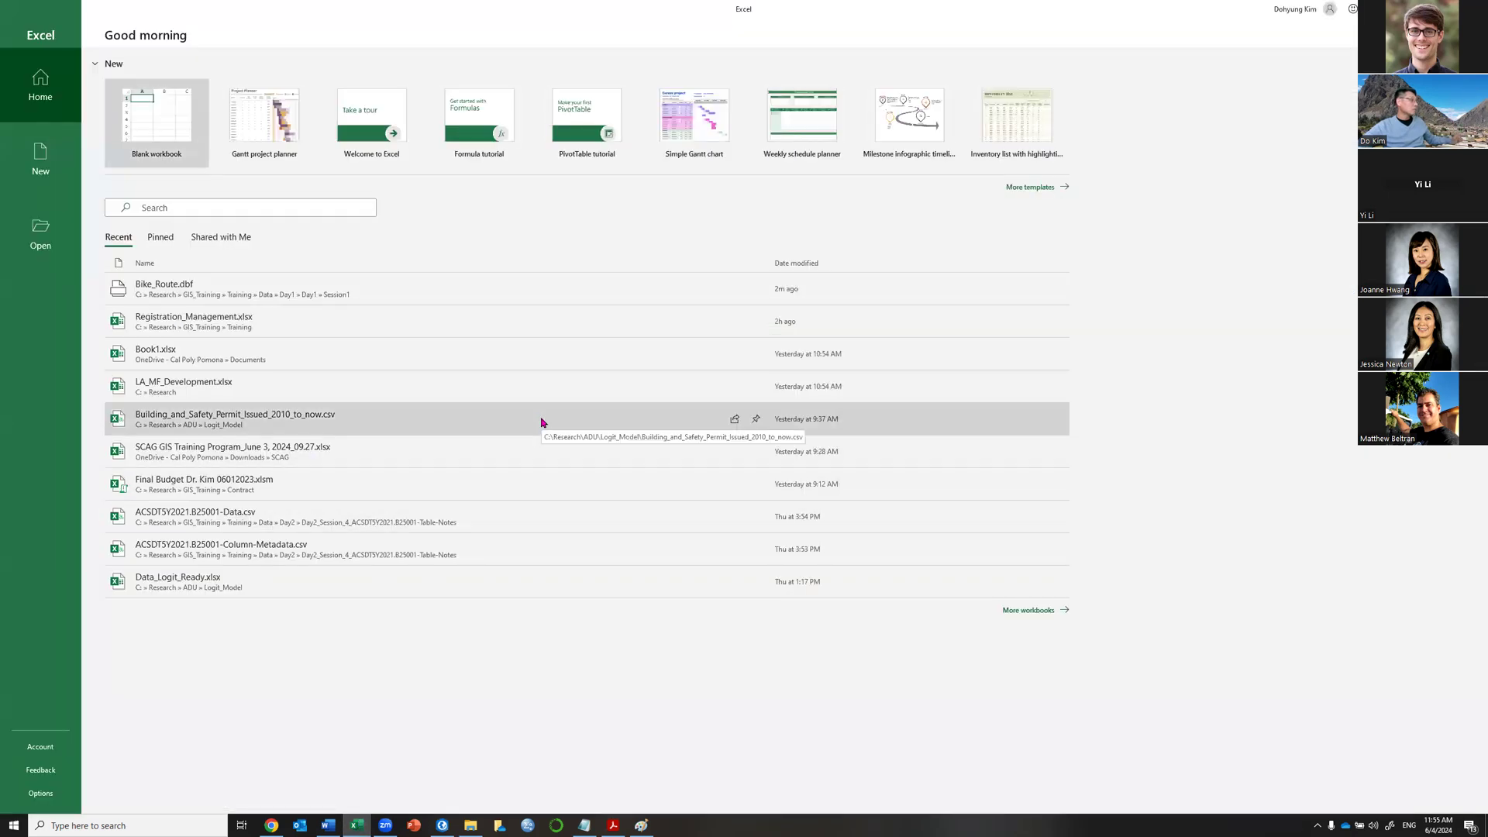
left_click(528, 387)
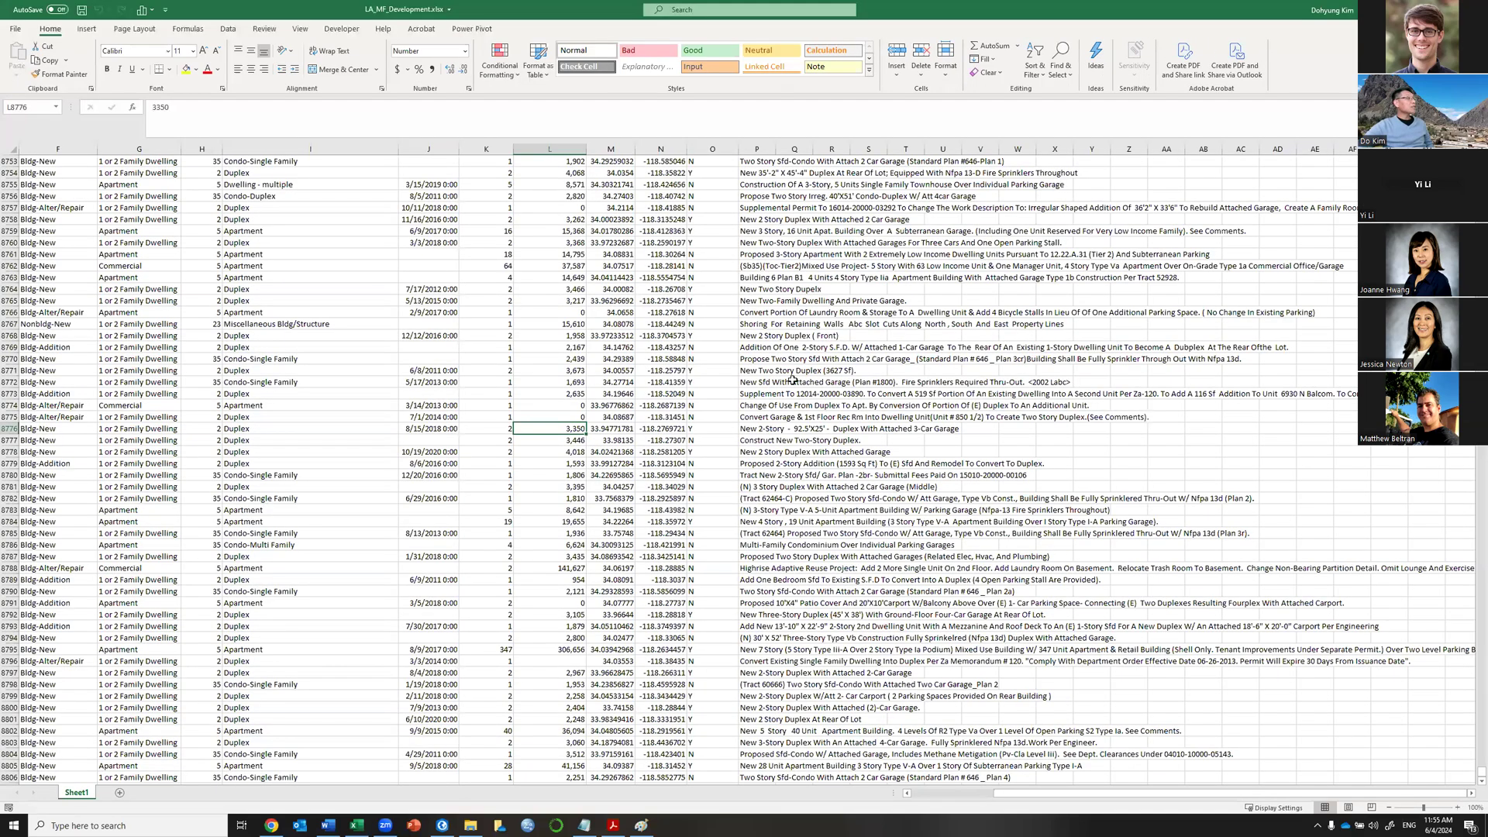
scroll(792, 378, "up", 20)
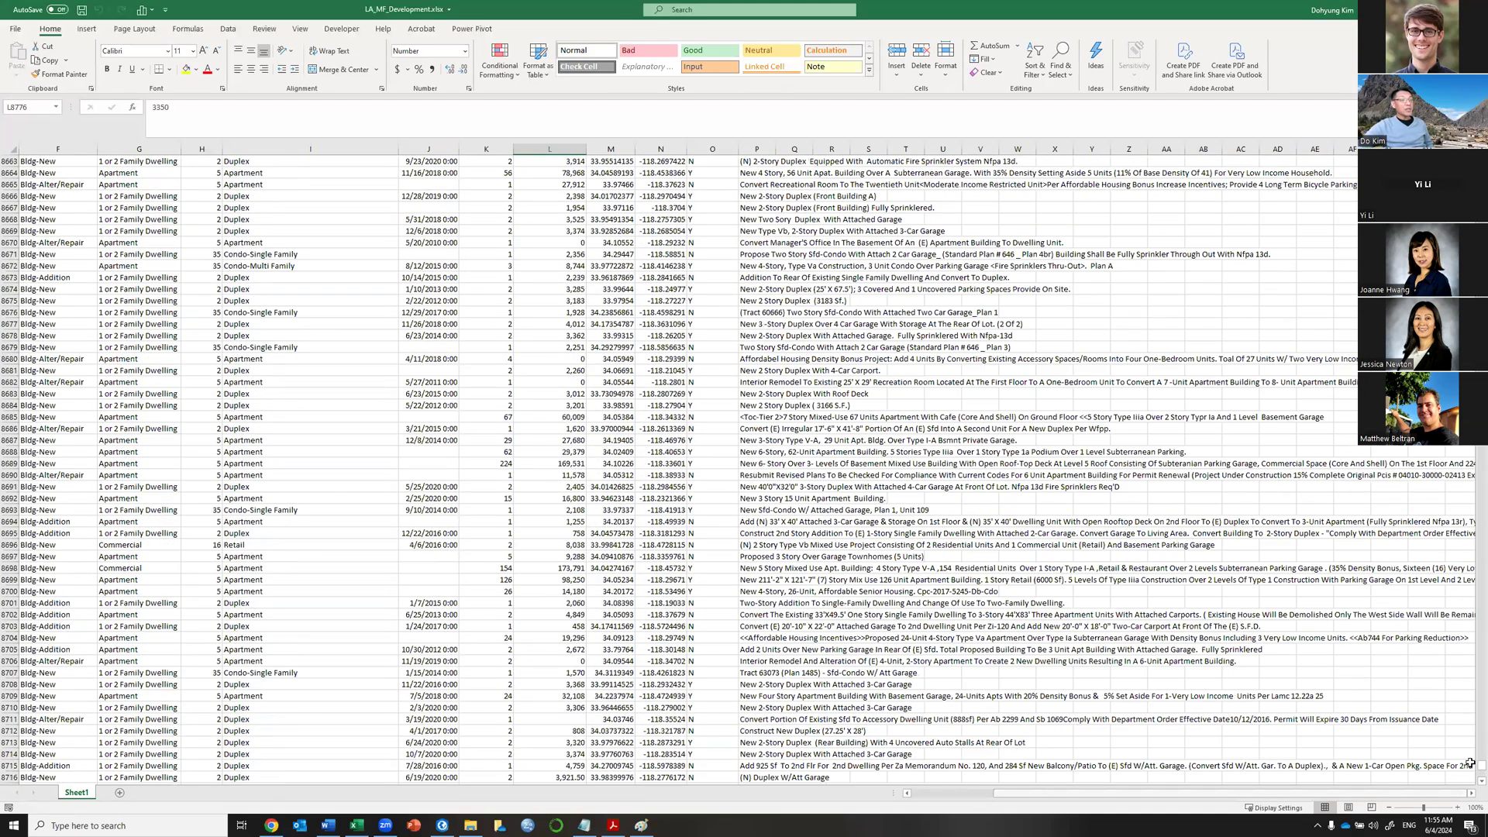
left_click_drag(1480, 768, 1481, 159)
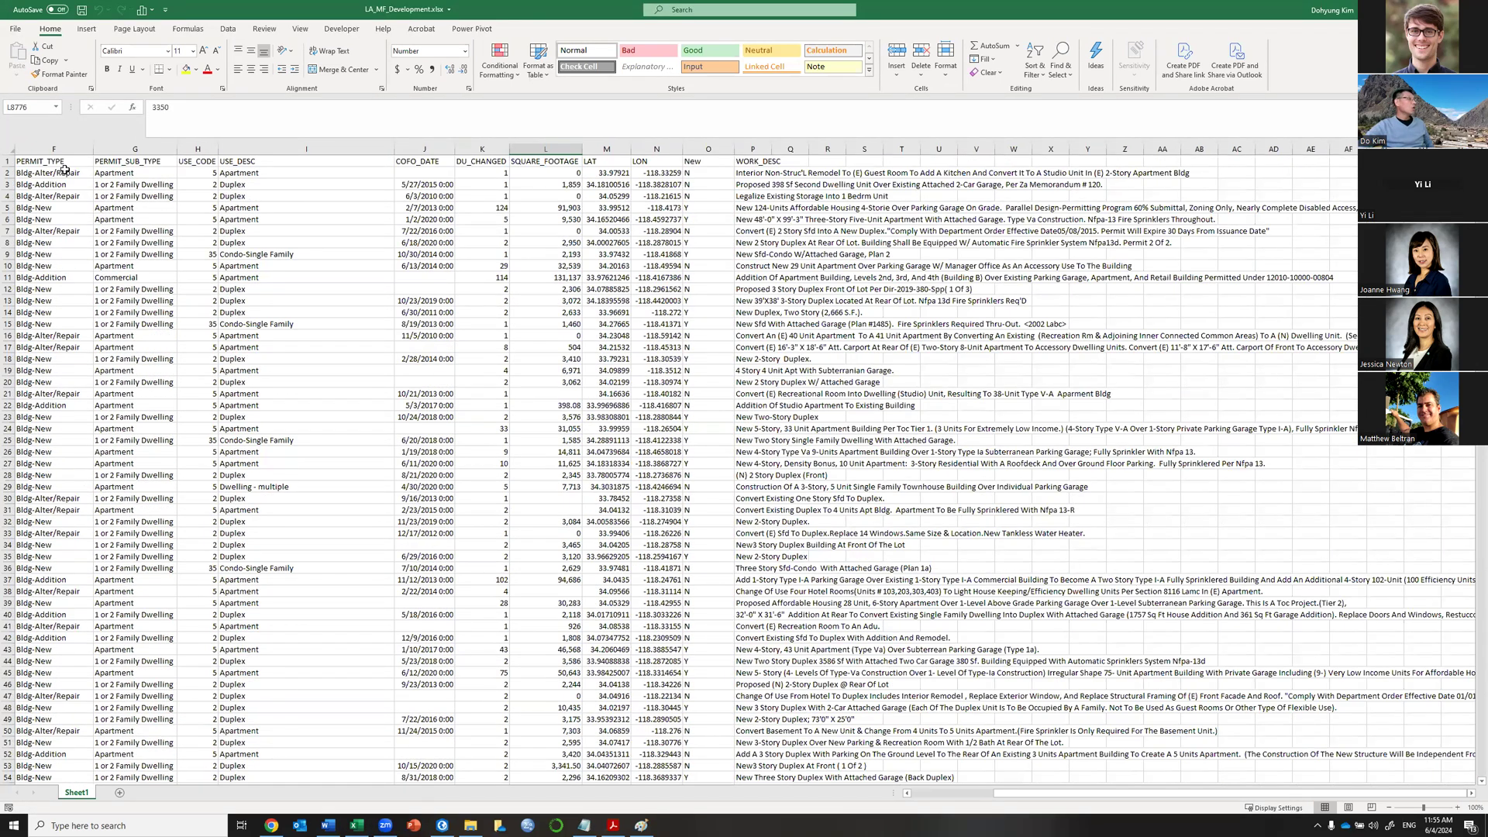
Select the whole worksheet and start Create Table, then cancel it.
left_click(4, 148)
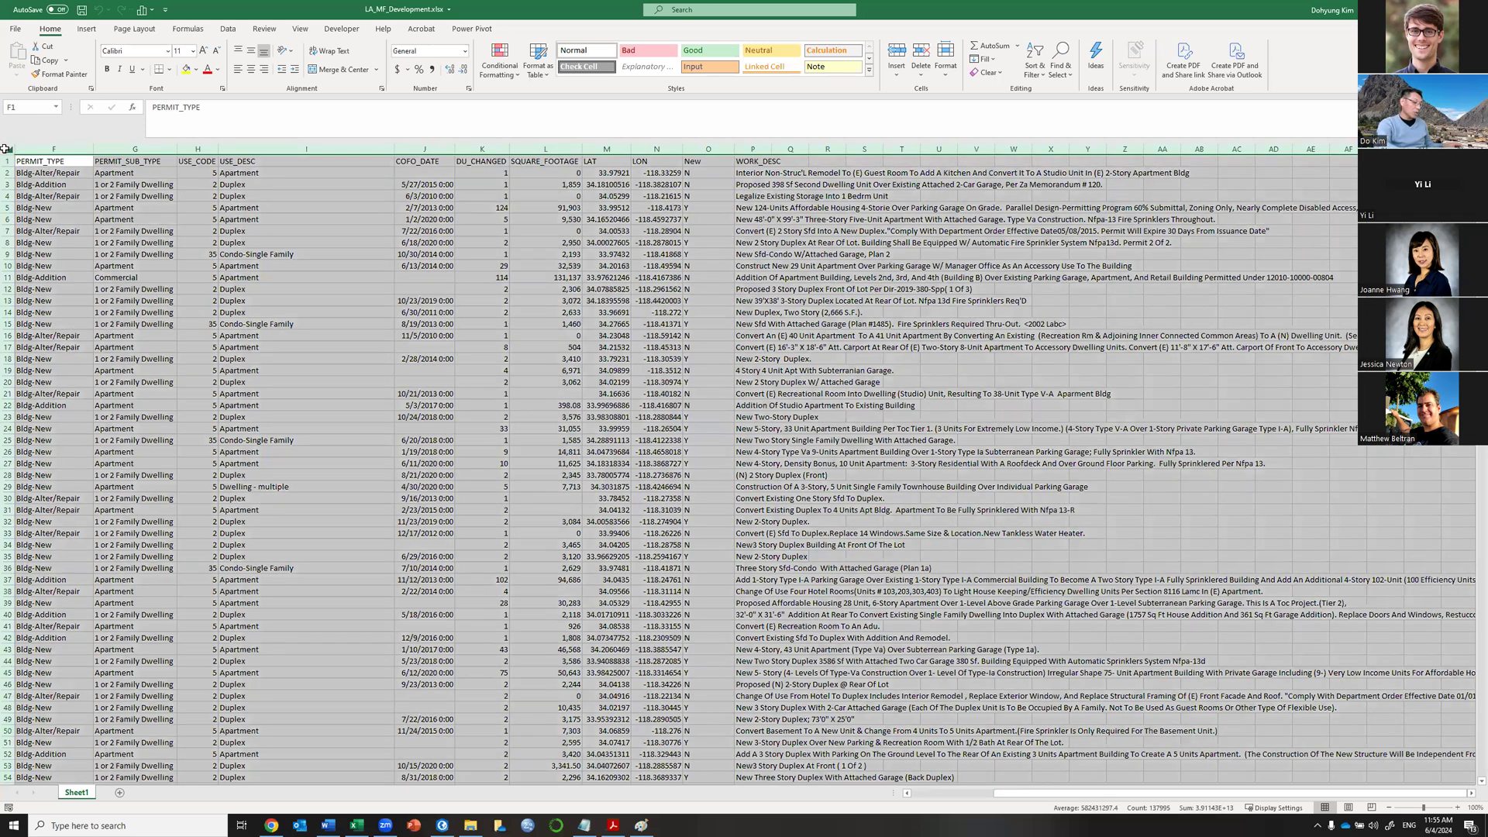
key("ctrl+t")
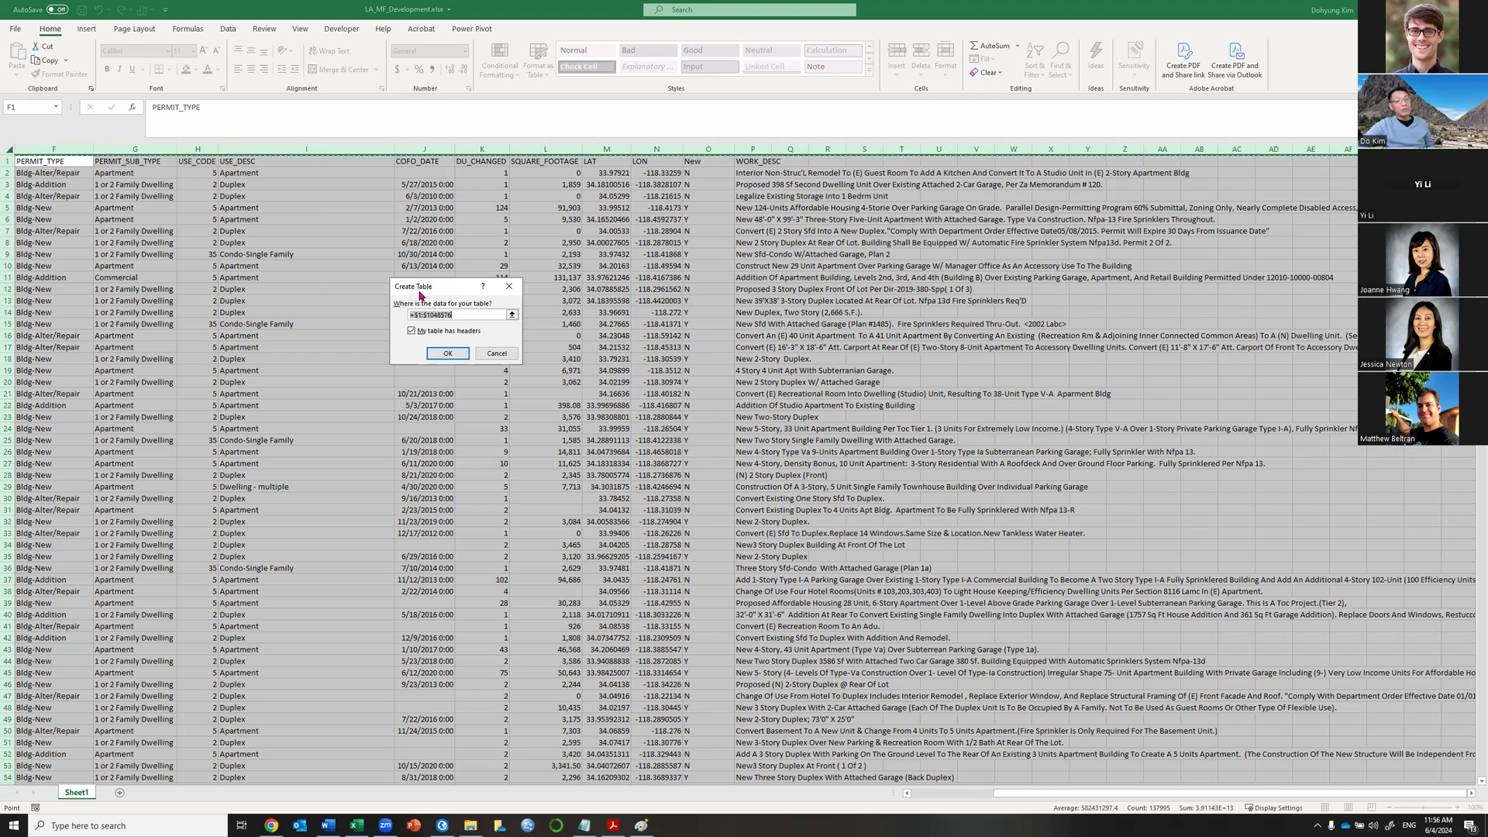
left_click(502, 354)
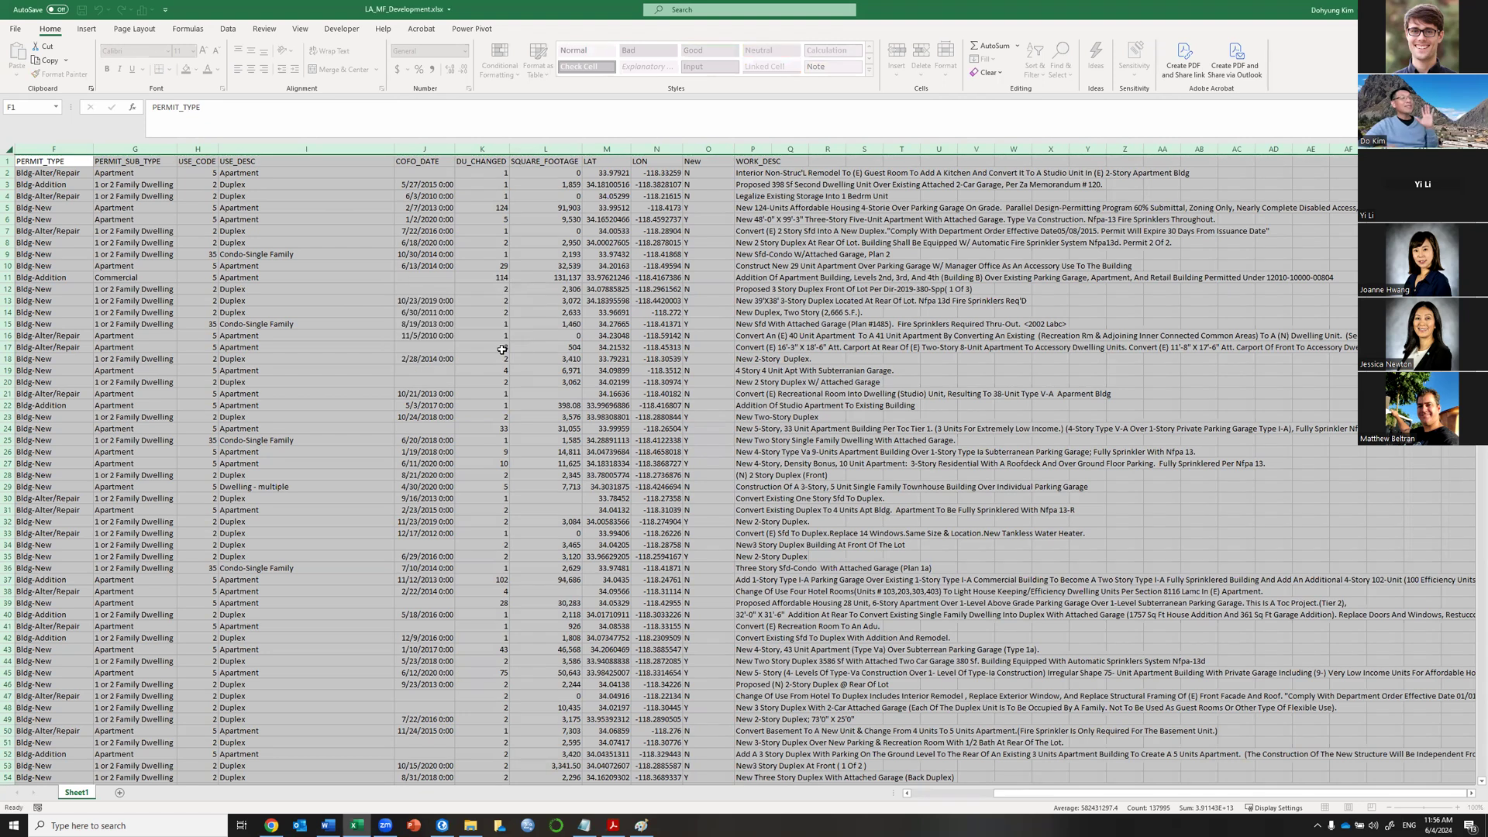